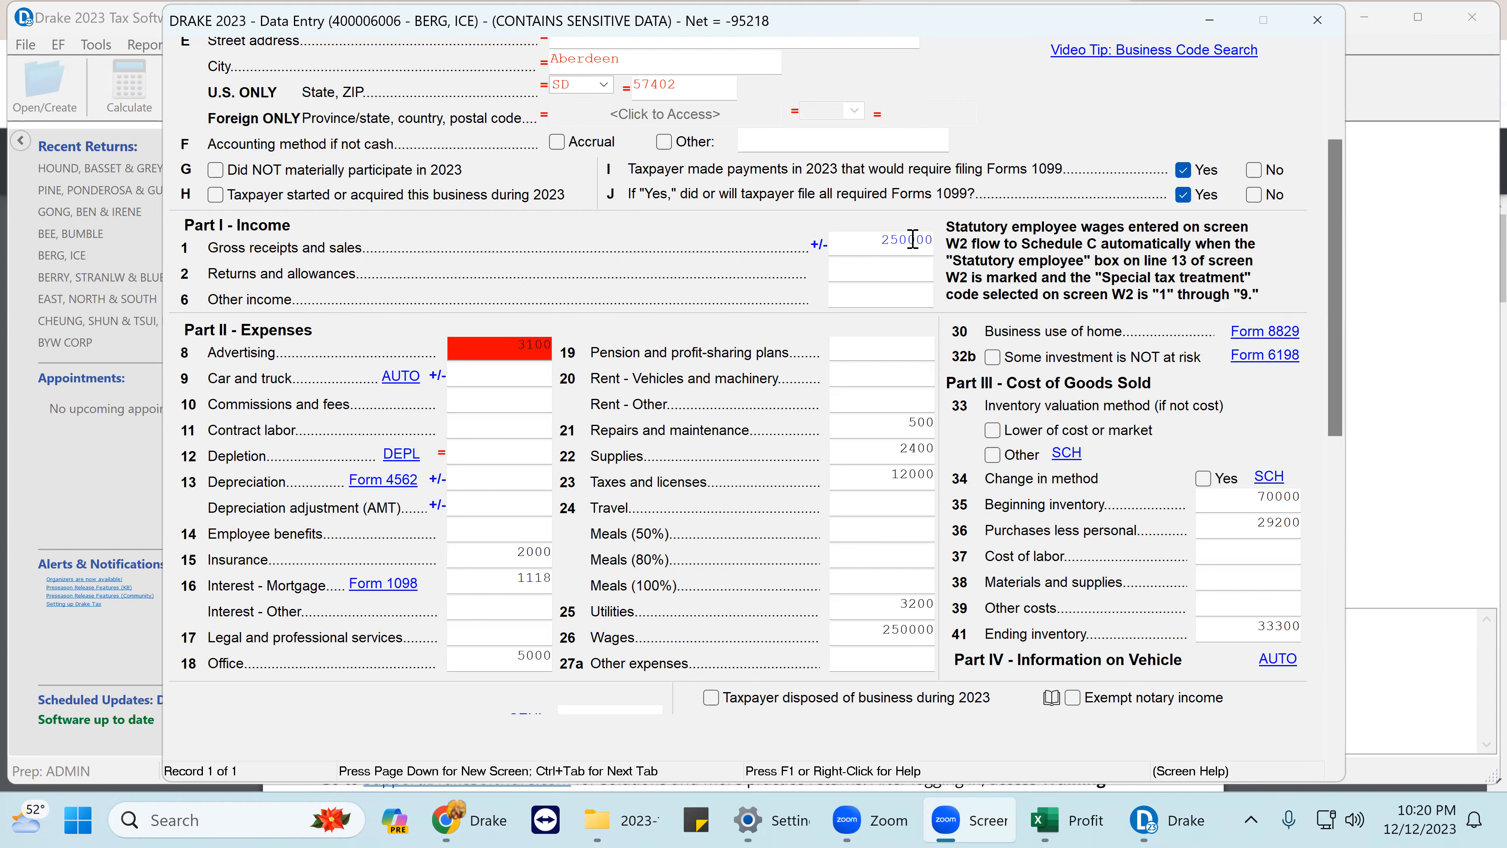
- Review the three advertising costs itemized behind the 3100 on Schedule C line 8
click(510, 343)
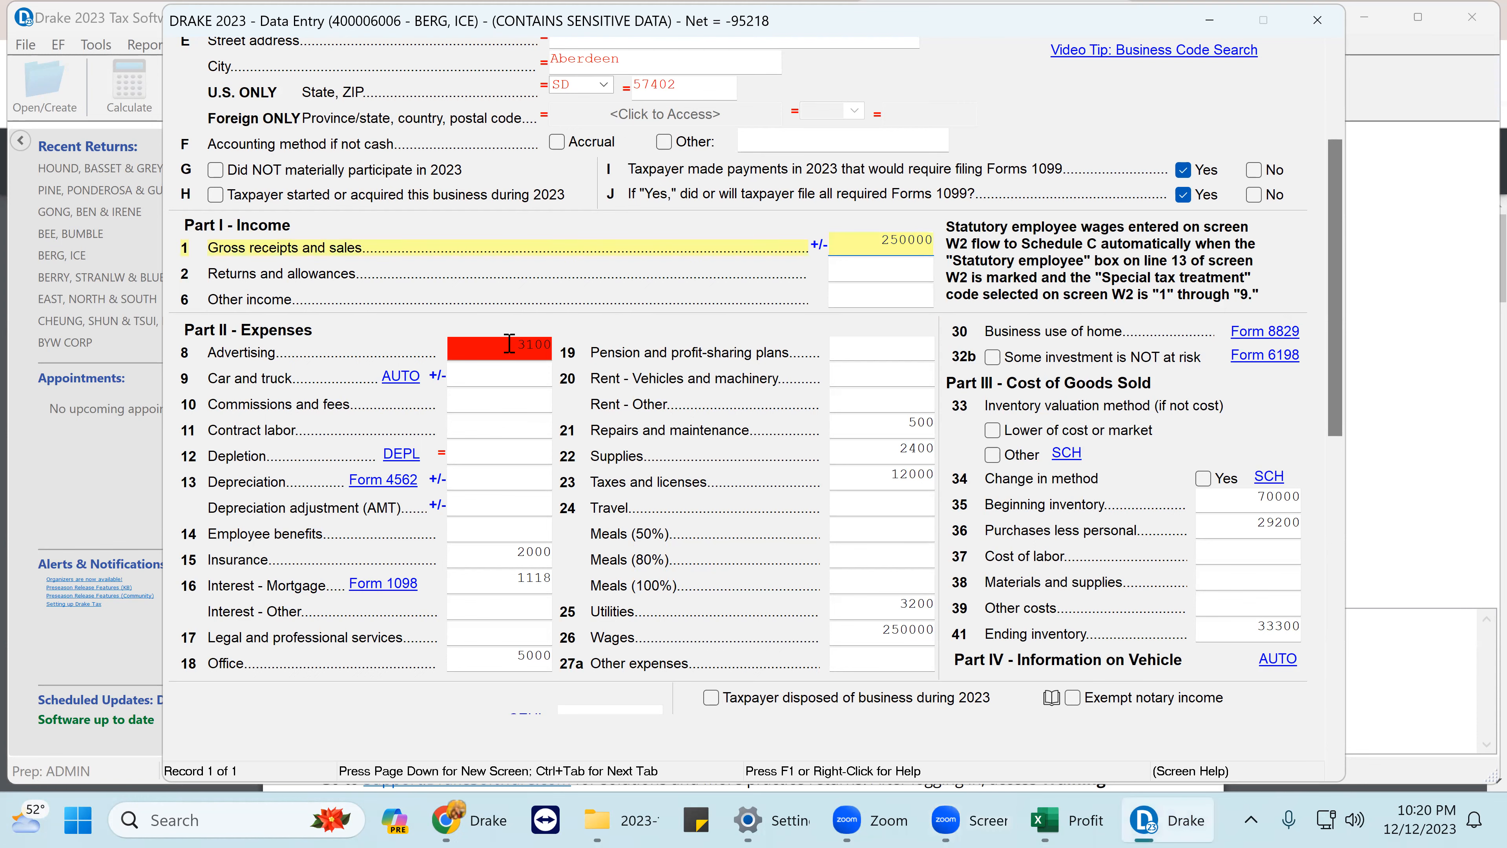
key(ctrl+w)
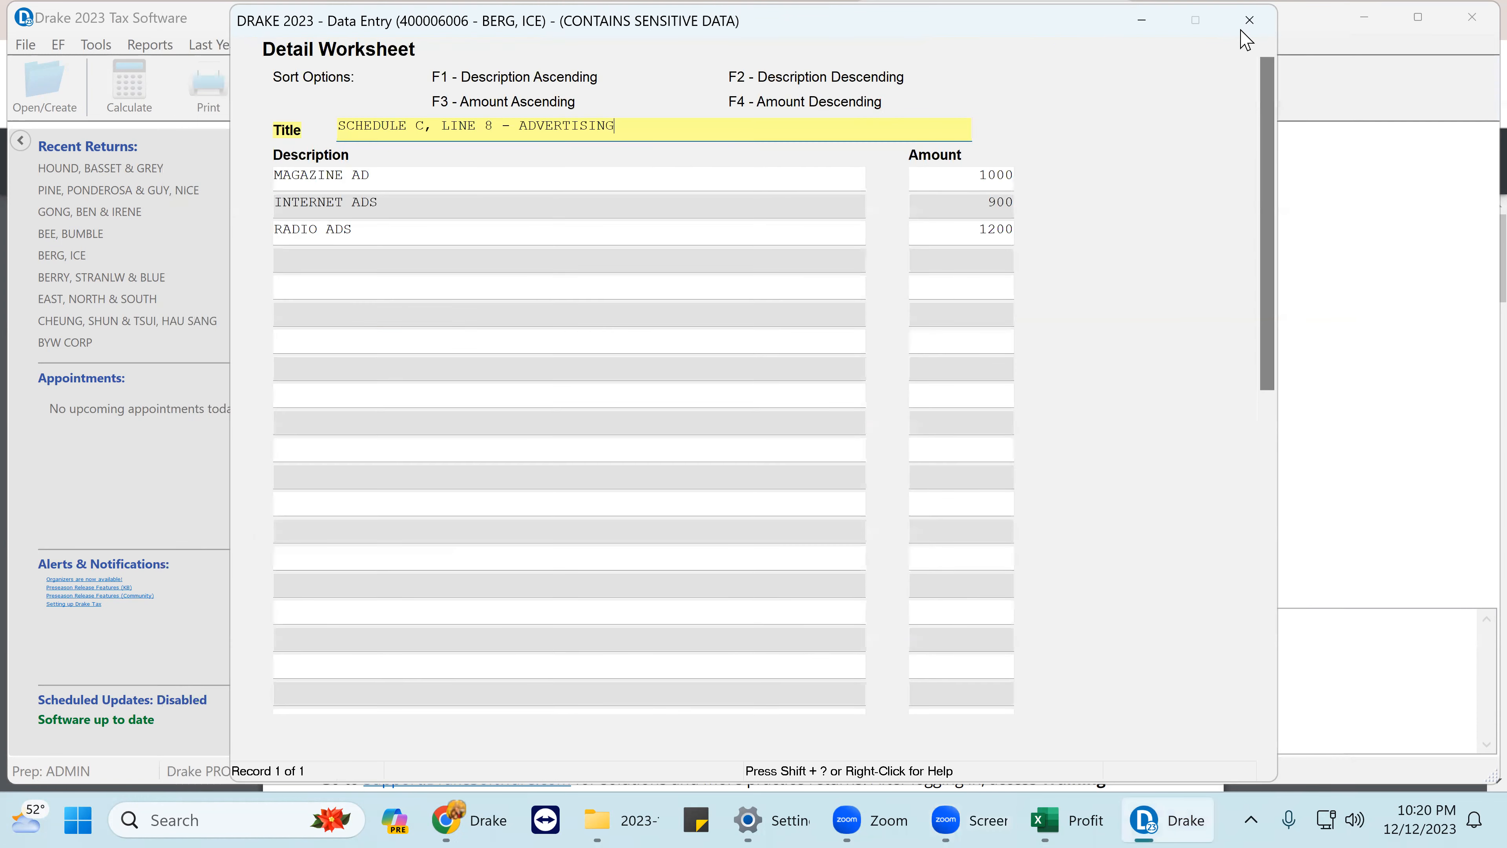
key(Escape)
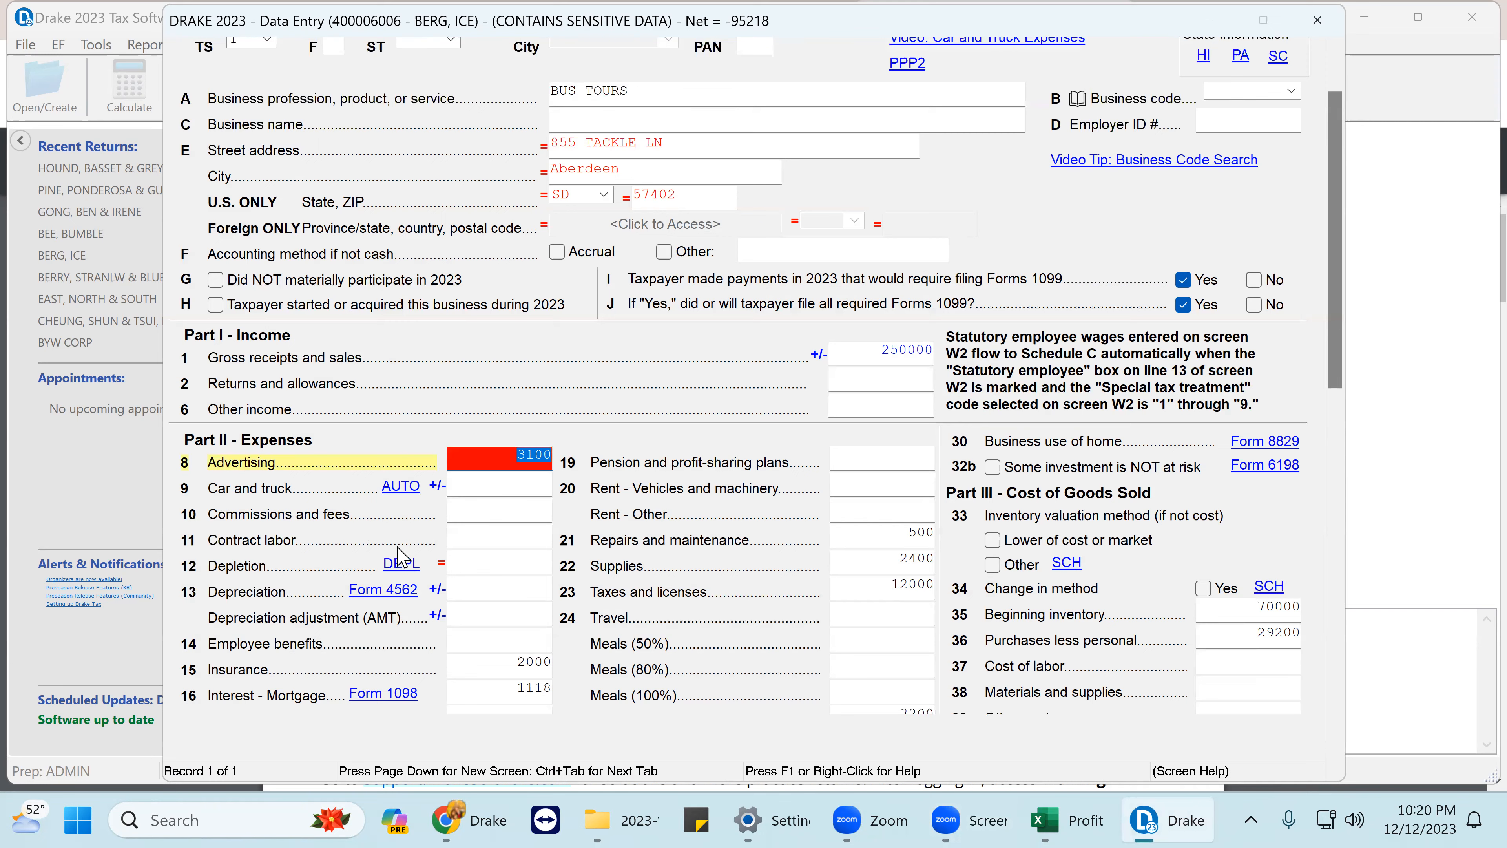
scroll(406, 549, down, 1)
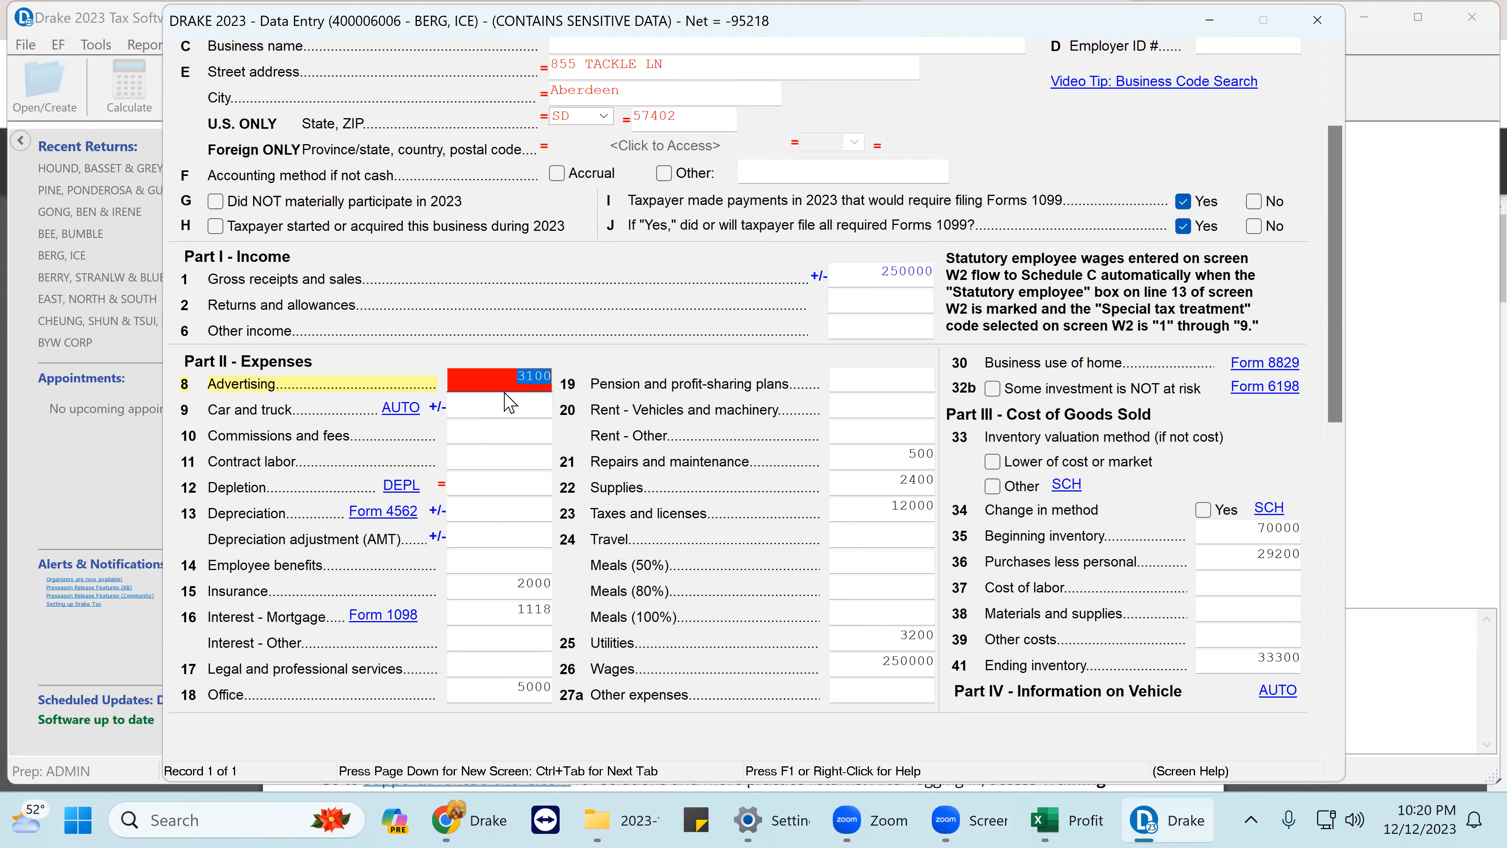
key(Tab)
key(Tab)
key(Tab)
key(Tab)
key(Tab)
key(Tab)
key(Tab)
key(Tab)
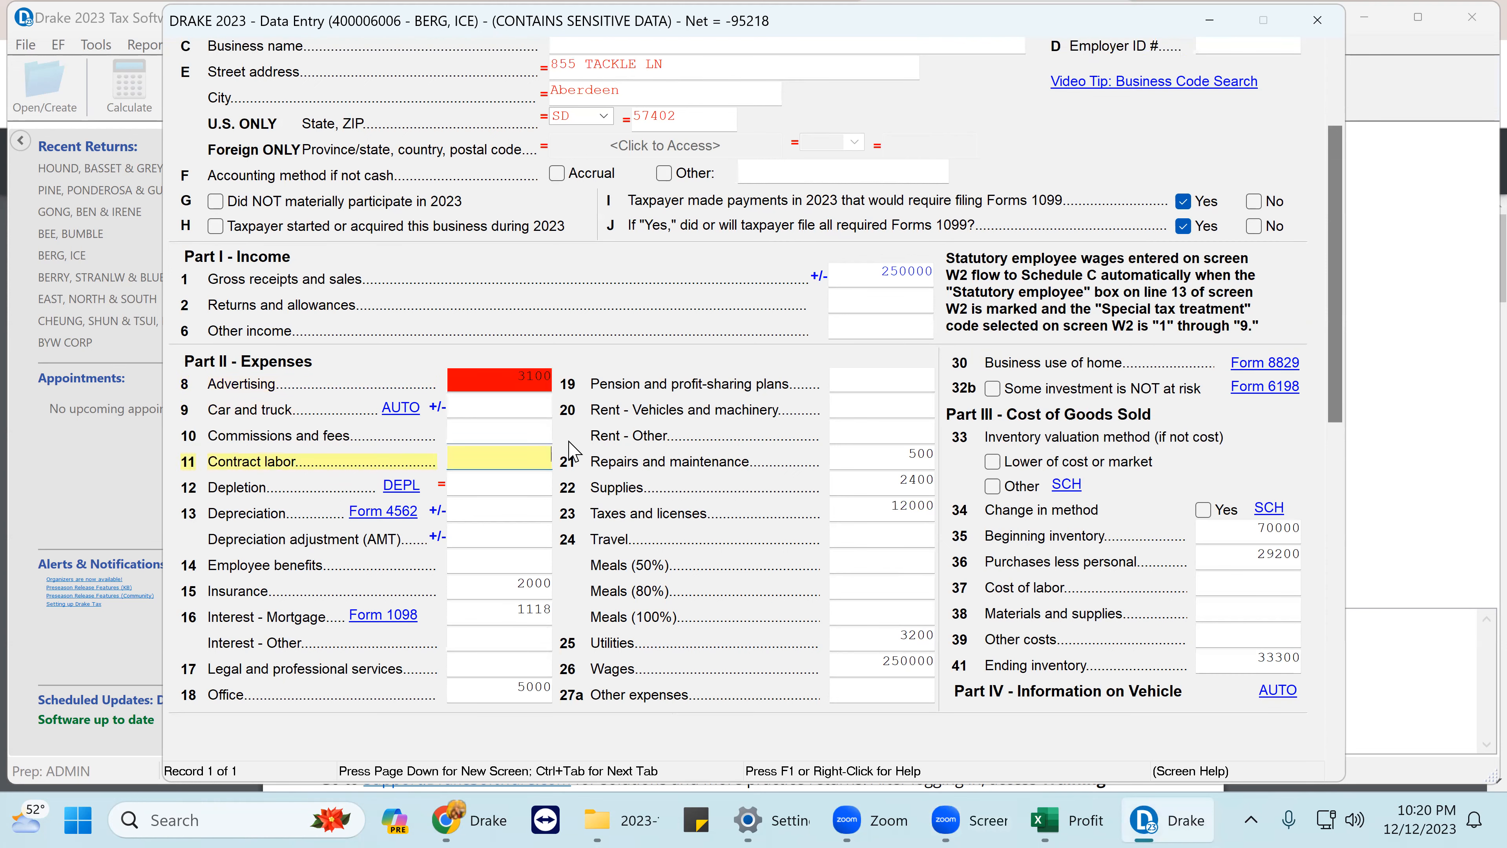
key(Tab)
key(Tab)
key(Tab)
key(Tab)
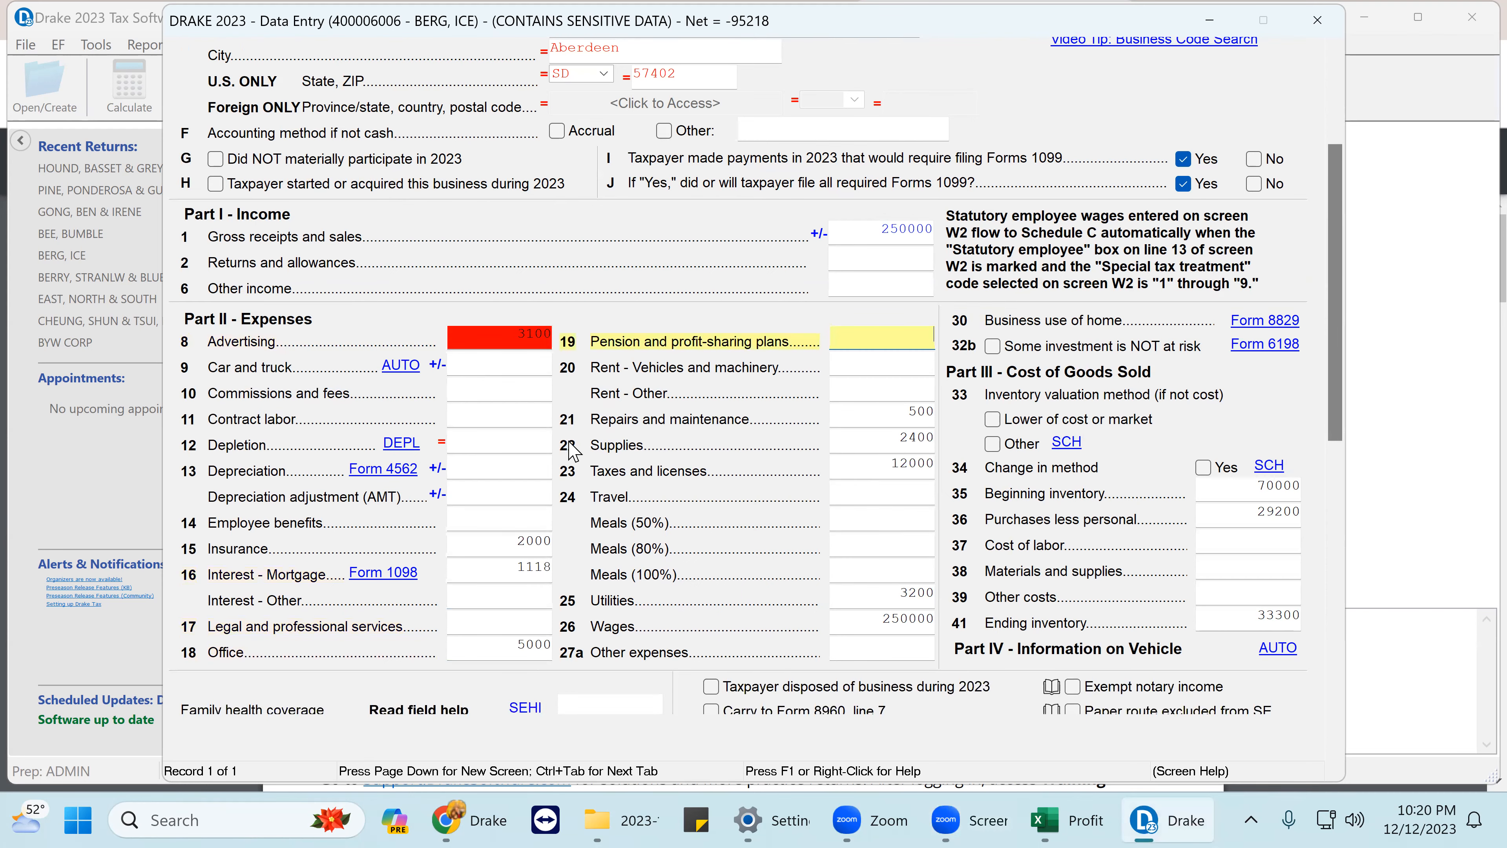
key(Tab)
key(Tab)
key(Tab)
key(Tab)
key(Tab)
key(Tab)
key(Tab)
key(Tab)
key(Tab)
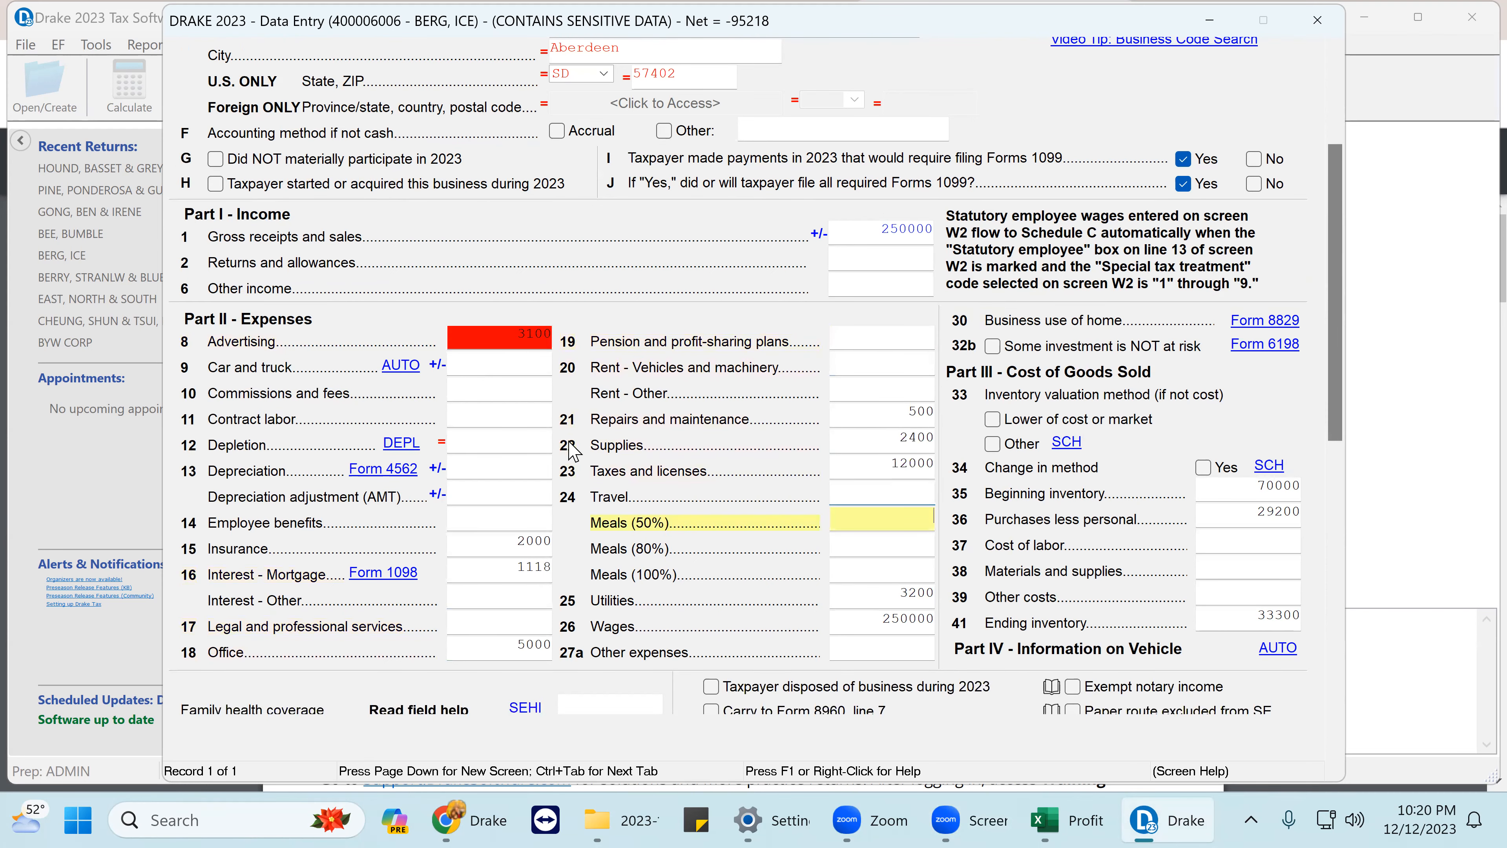
key(Tab)
key(Tab)
key(Tab)
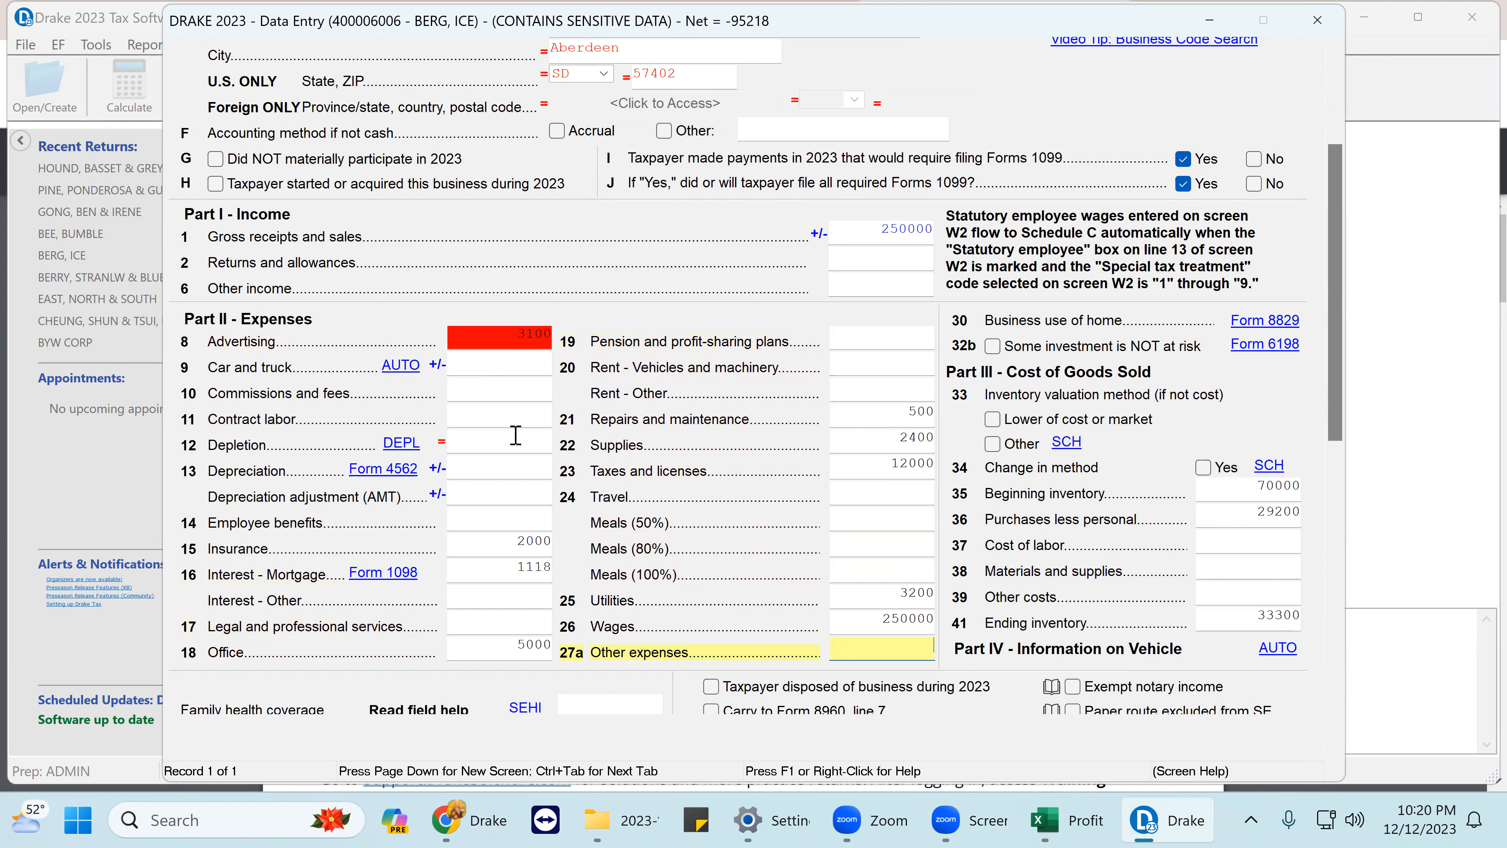
scroll(900, 631, down, 1)
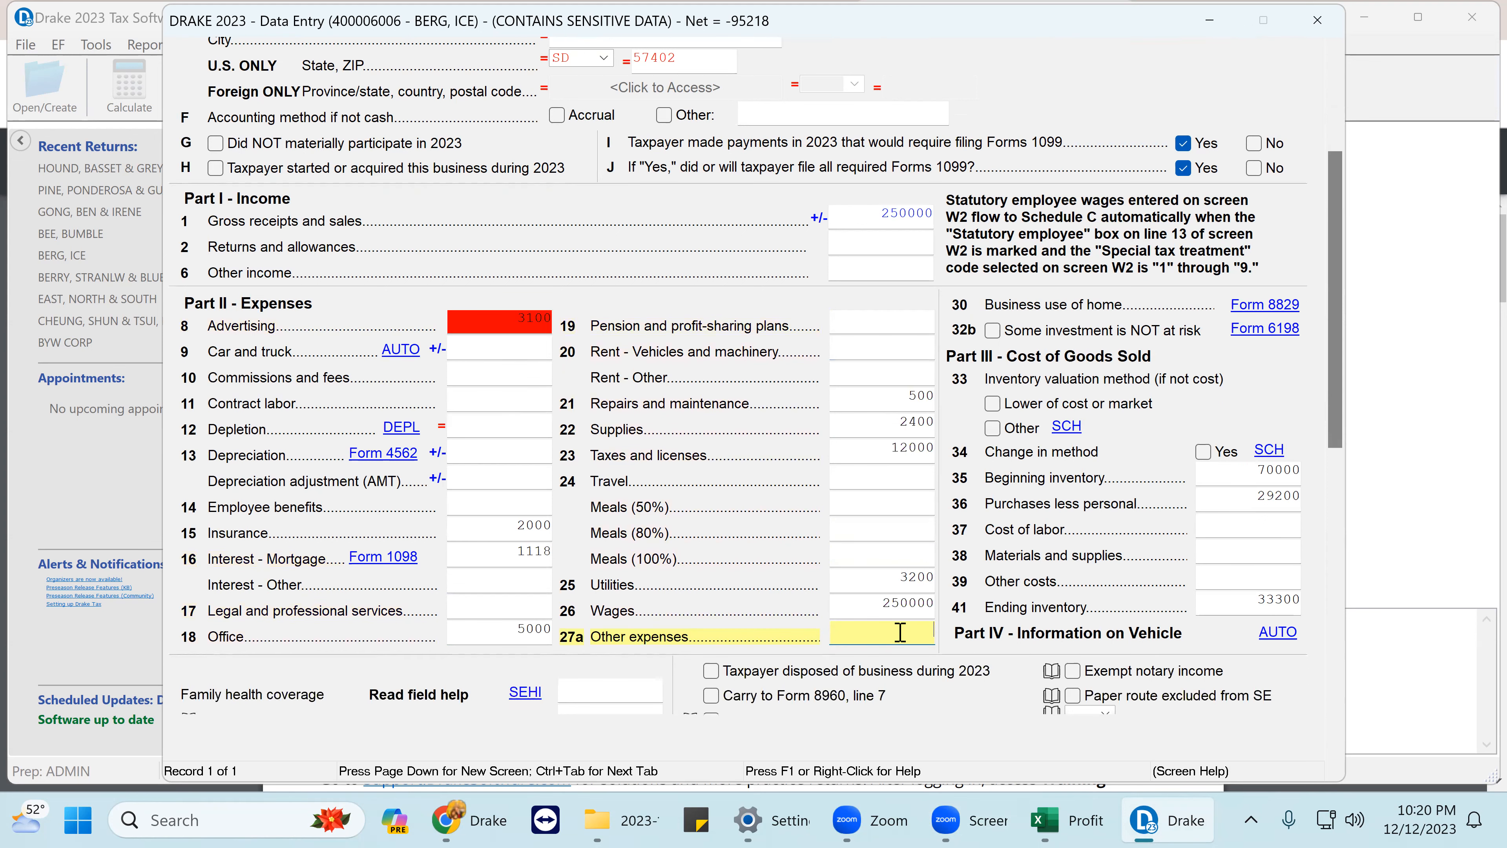
key(ctrl+w)
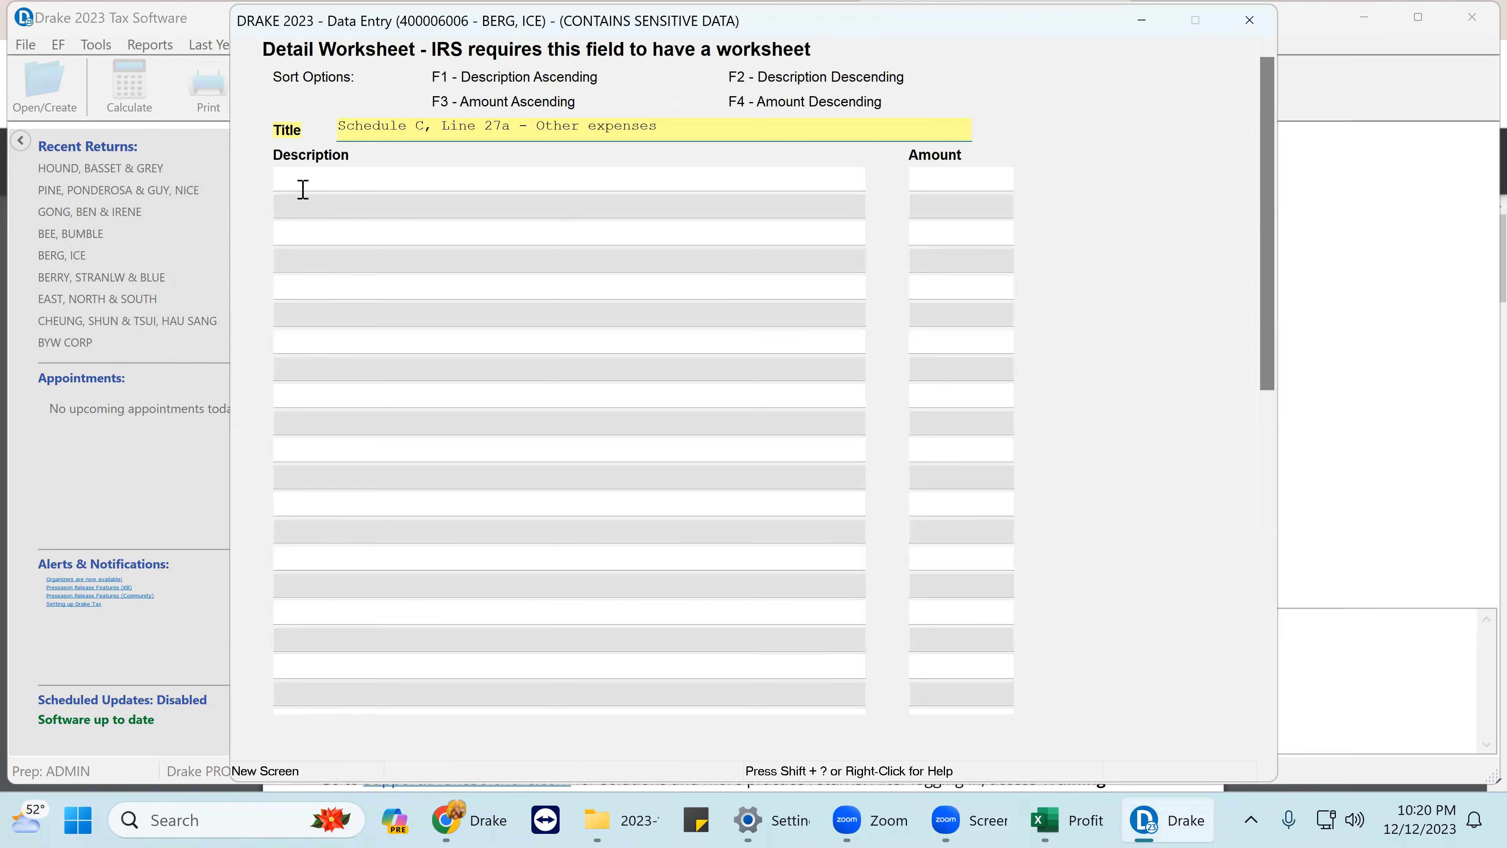
click(303, 182)
click(943, 182)
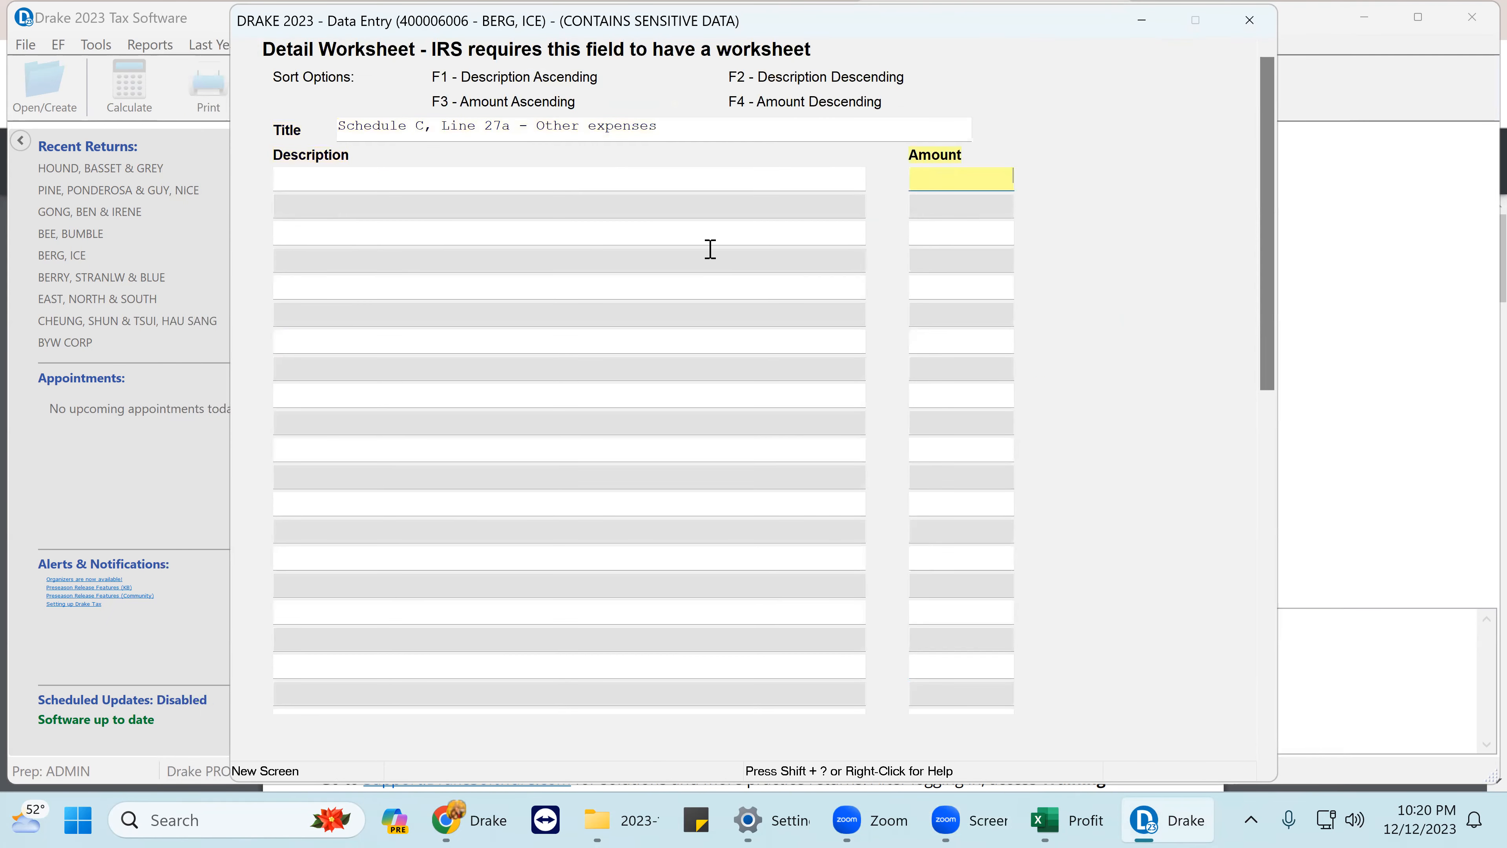
click(439, 199)
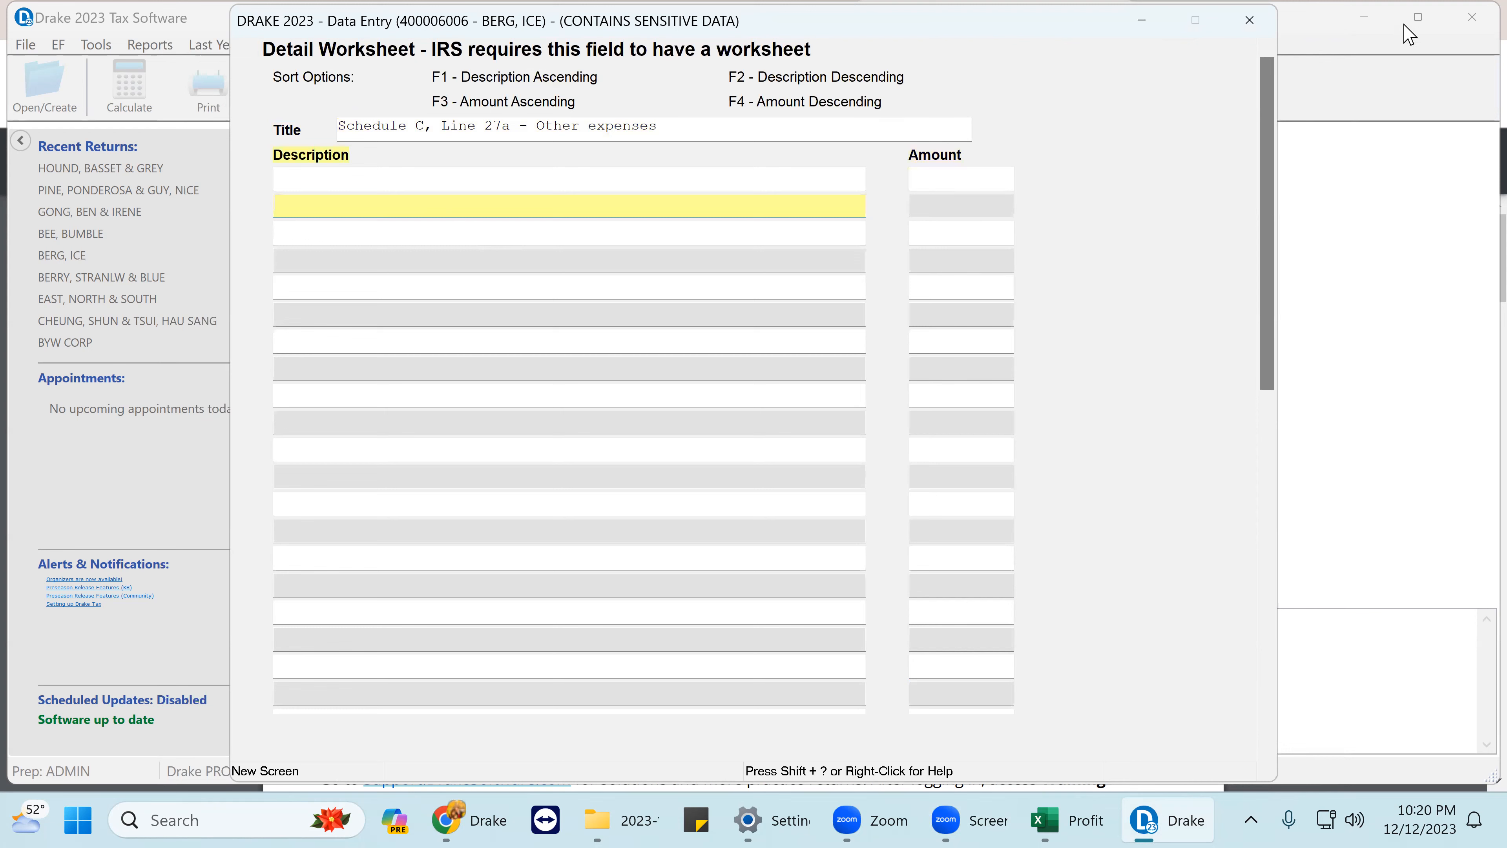
click(1250, 20)
- Review the beginning inventory, purchases and ending inventory figures, then bring up the Form 4562 asset list
scroll(1045, 439, down, 2)
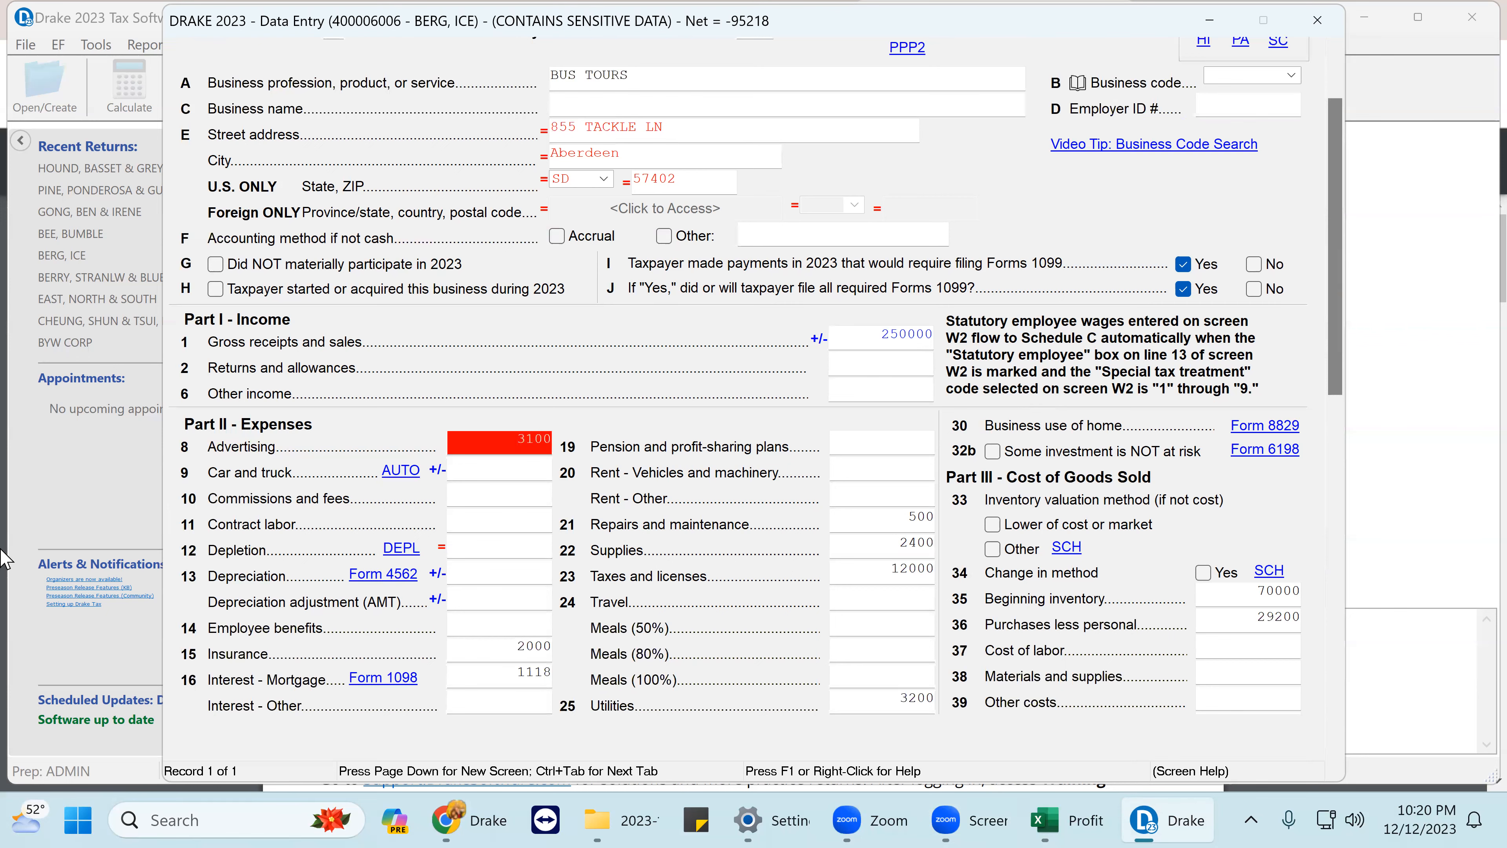
scroll(1068, 510, down, 3)
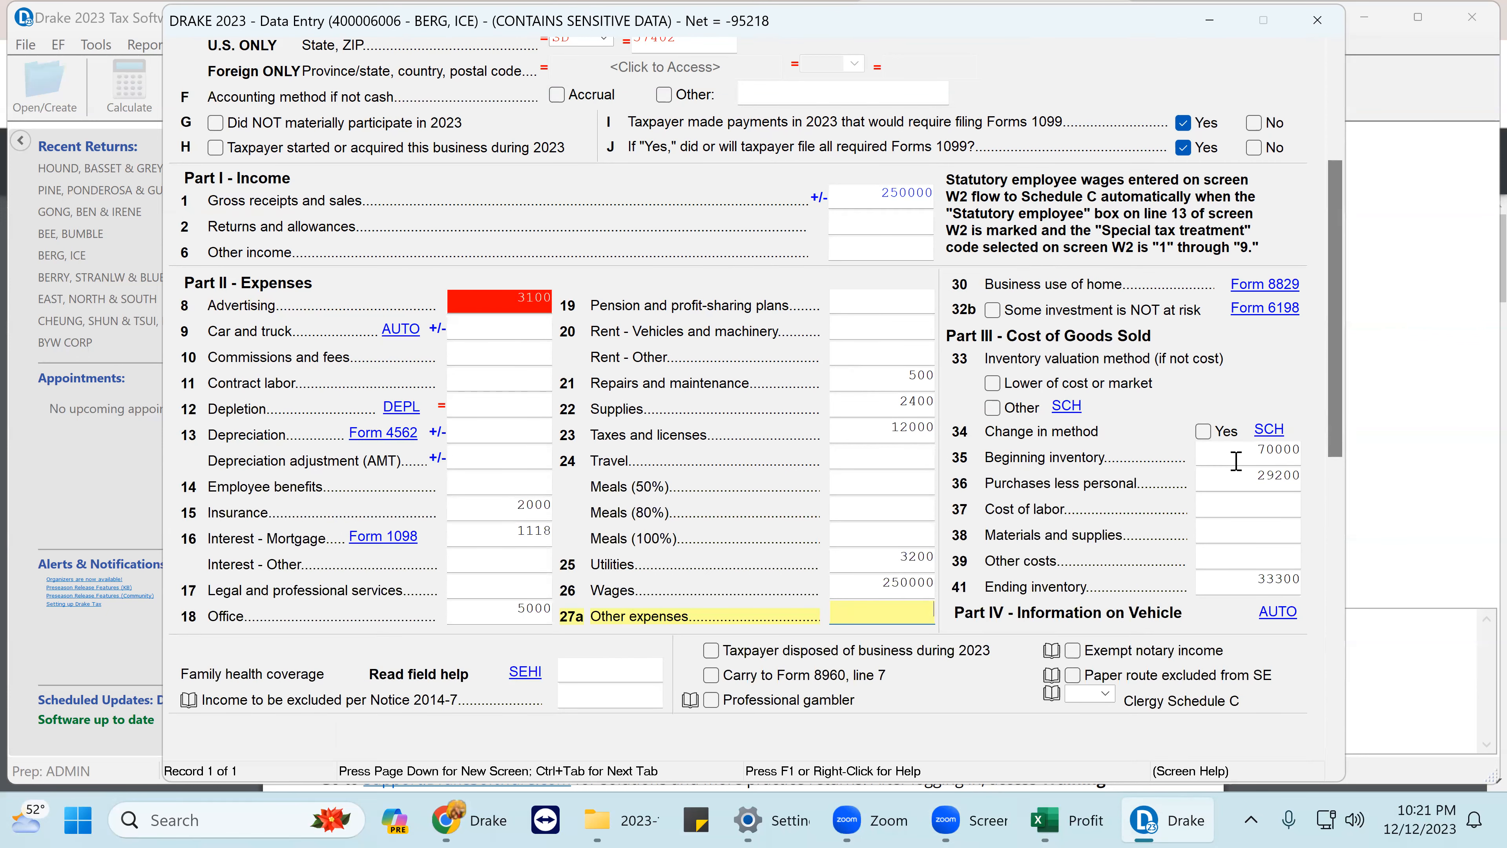
click(1260, 456)
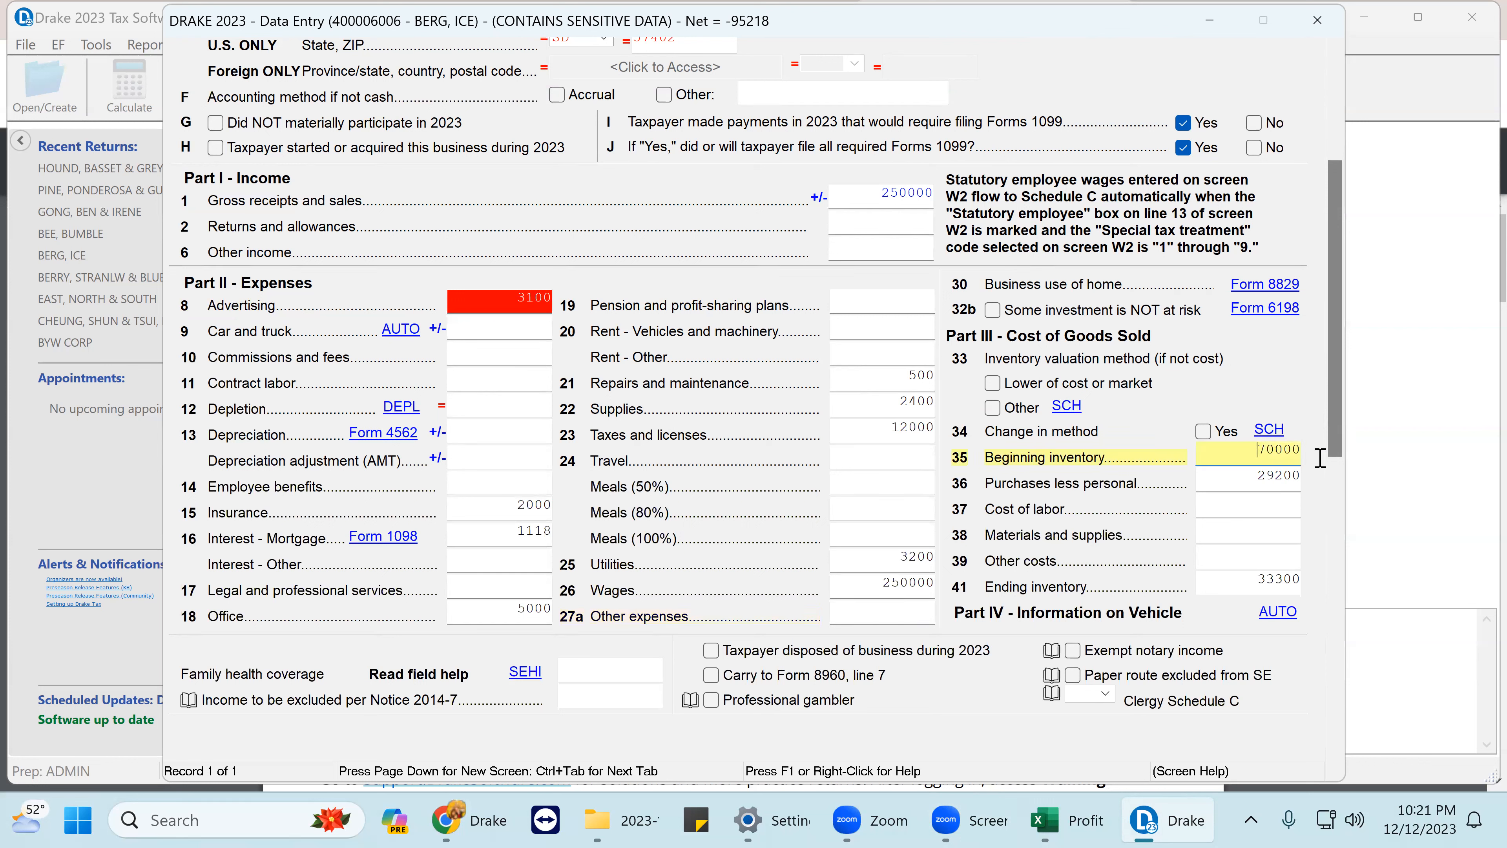
key(Tab)
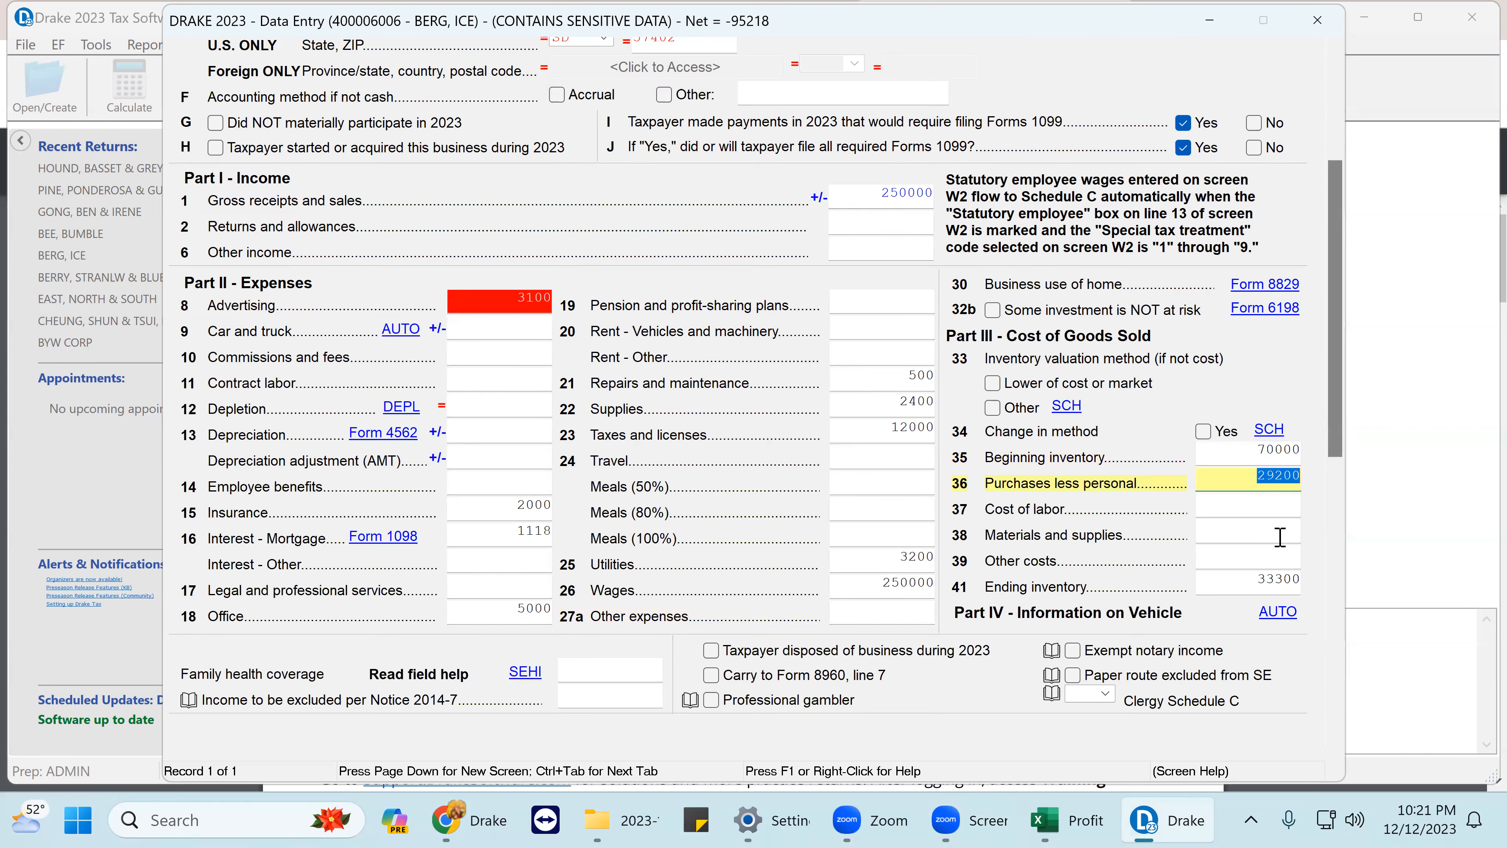
click(1250, 581)
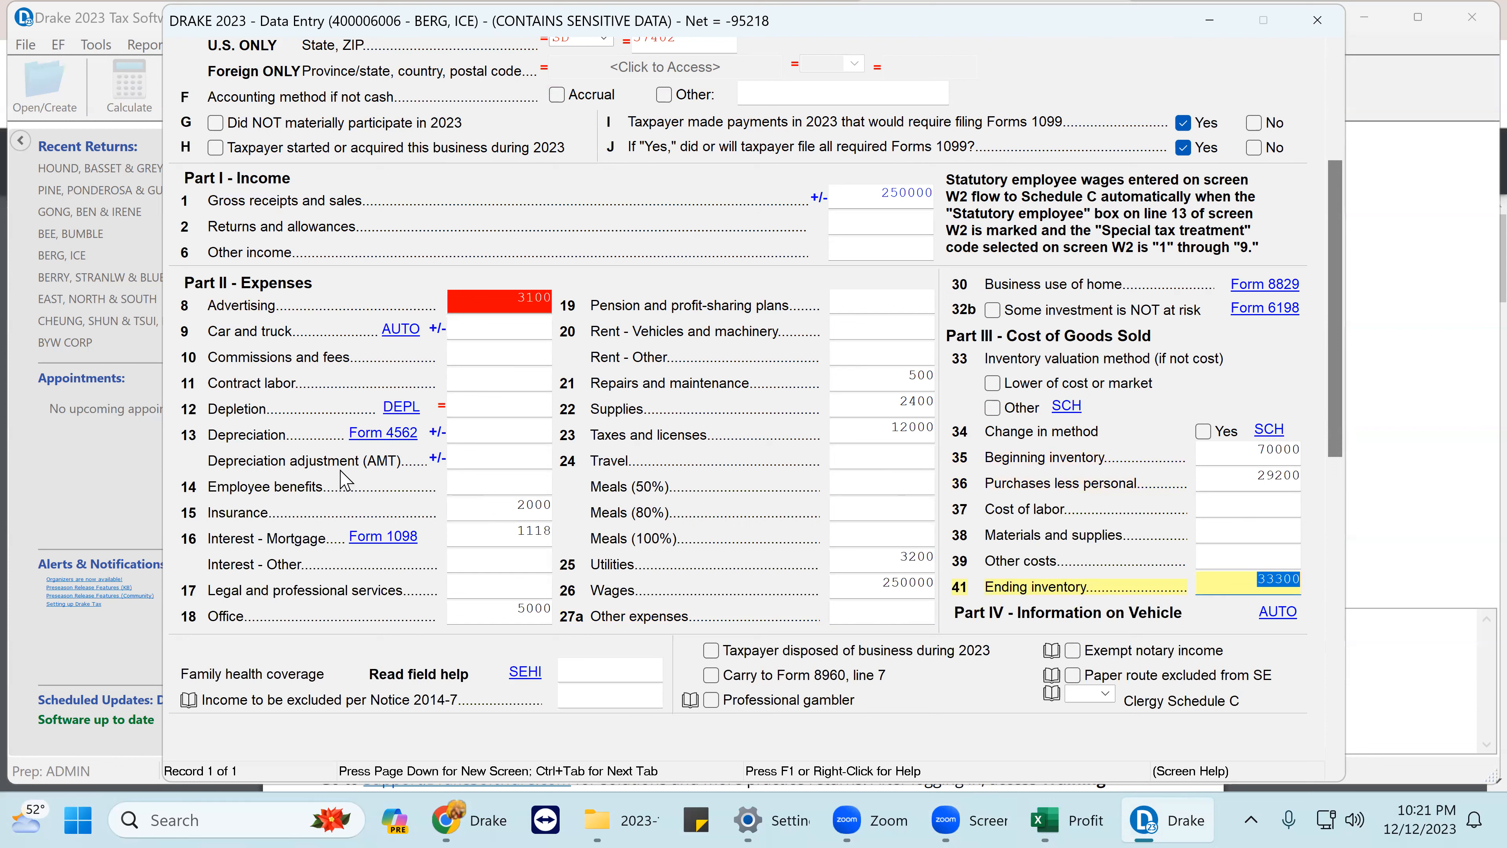
click(391, 437)
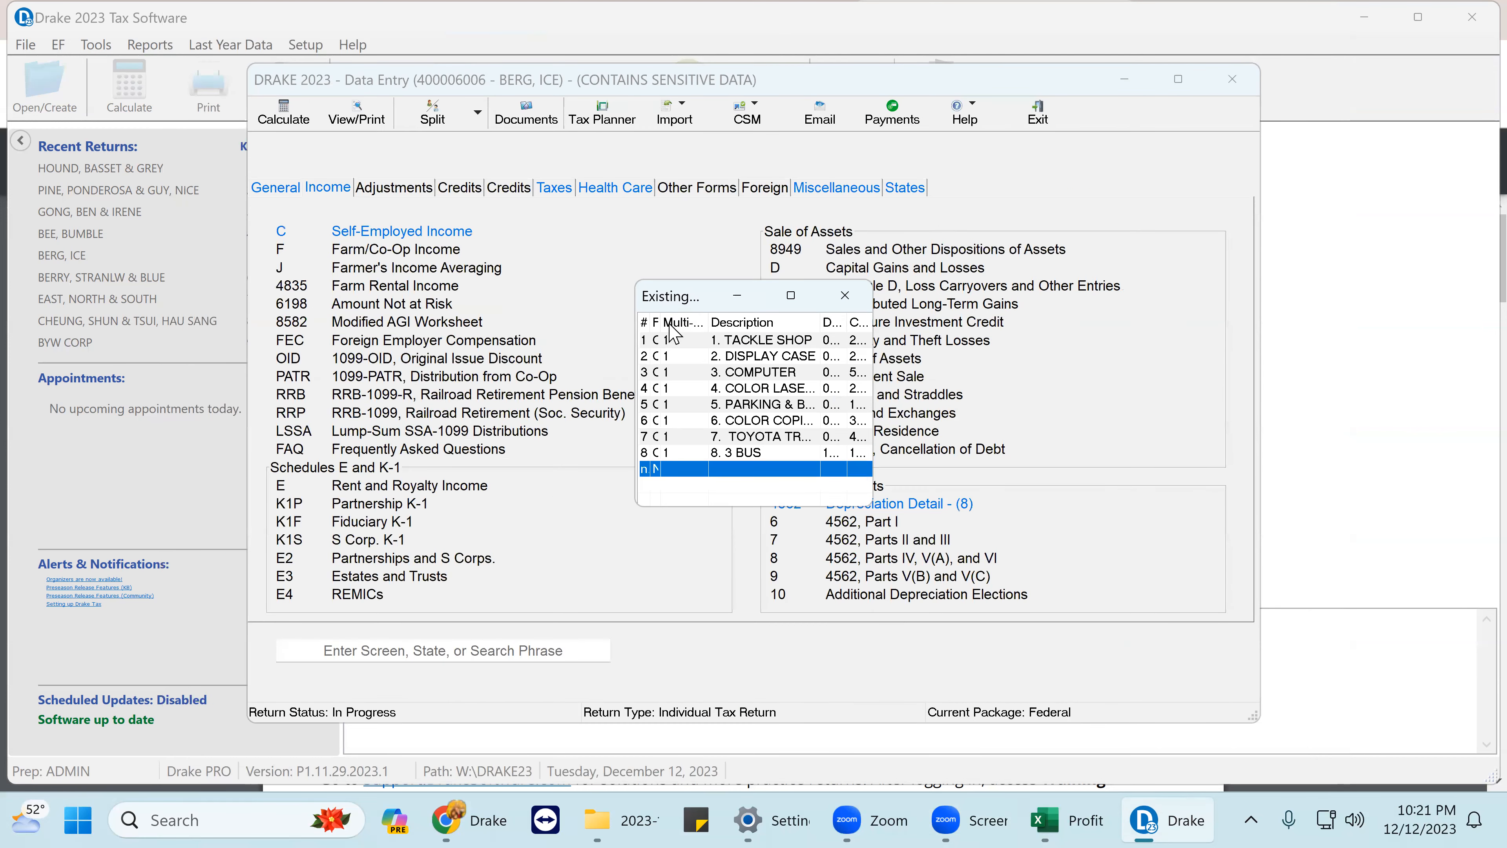
- Open the TACKLE SHOP asset and check its 250000 cost, 100000 land cost and 31.5-year life
double_click(783, 343)
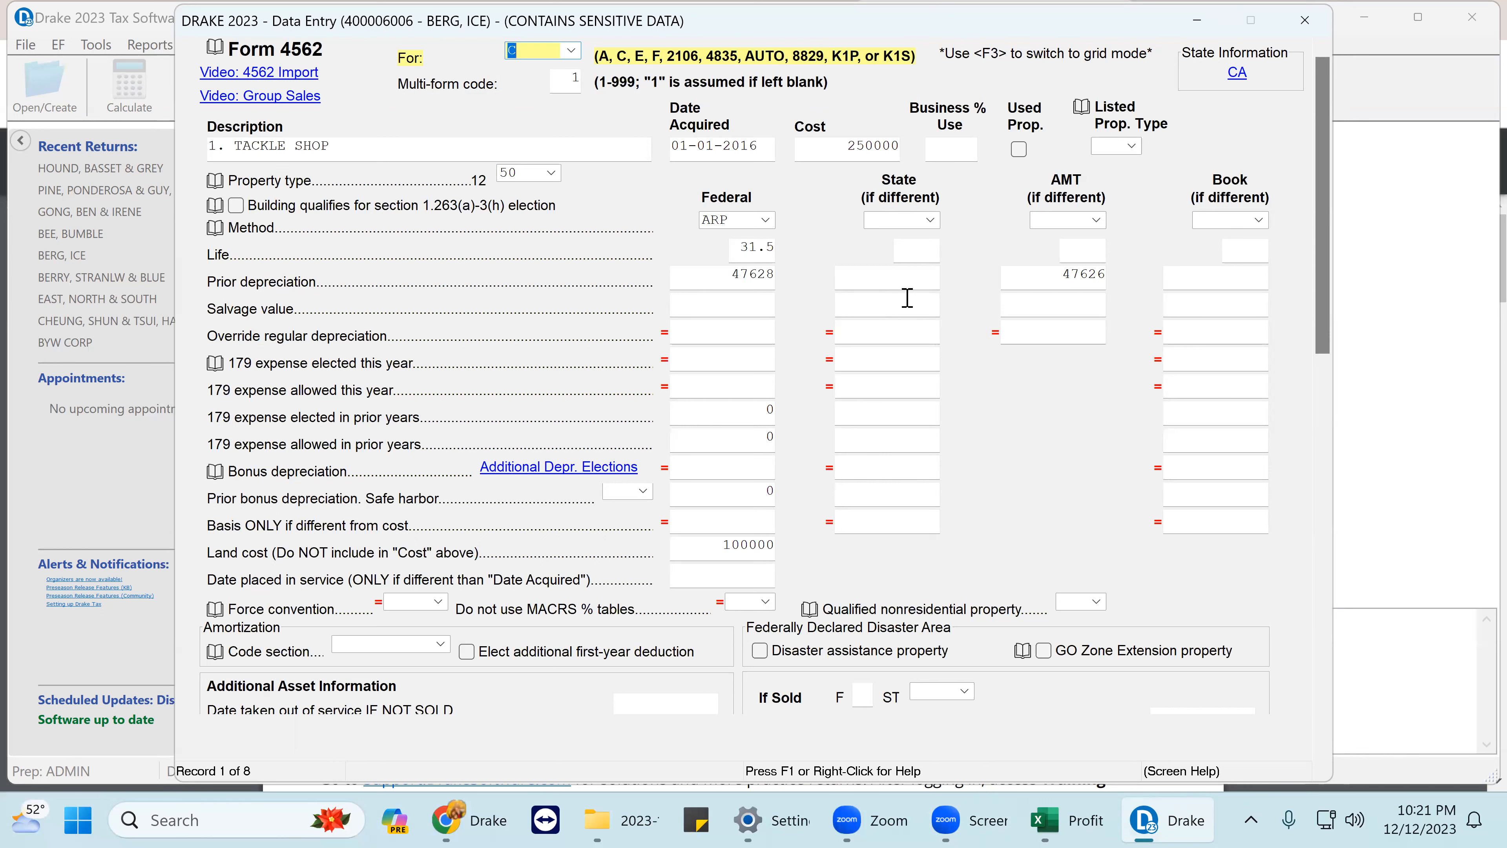
drag(835, 145, 883, 147)
drag(953, 202, 895, 272)
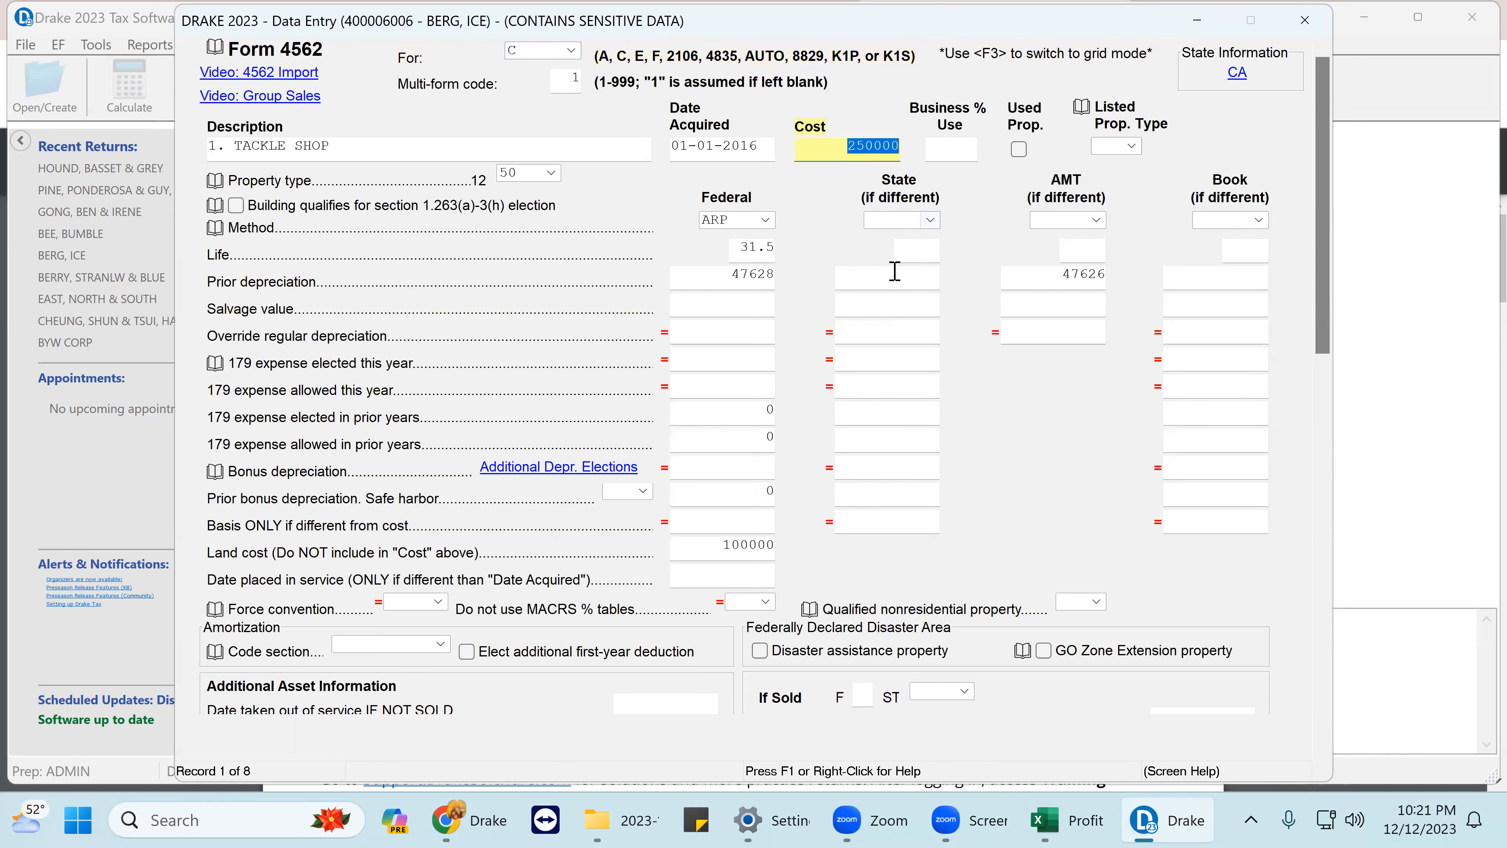
click(716, 552)
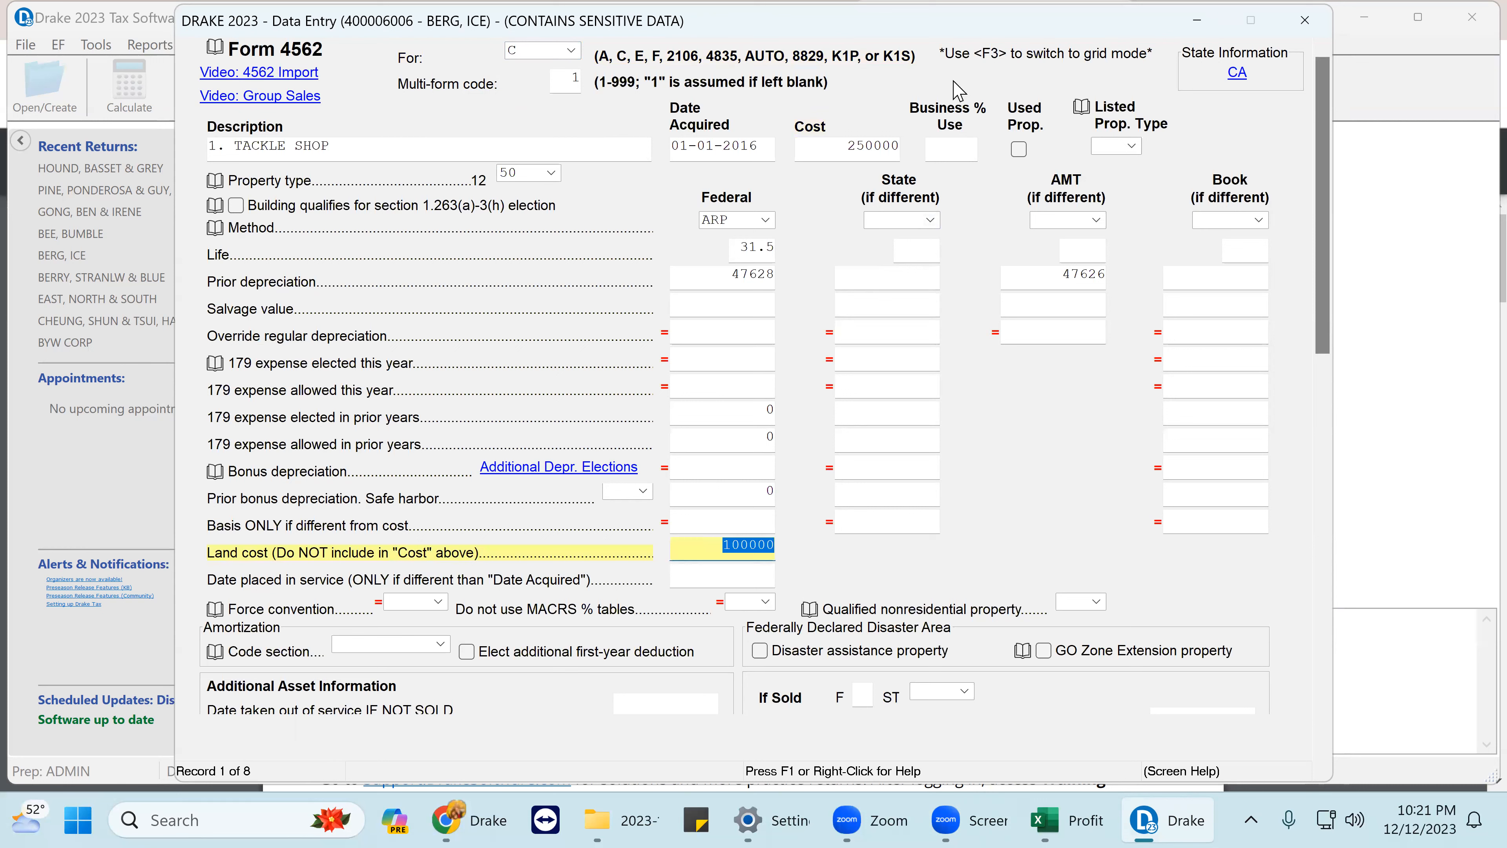
click(845, 144)
drag(845, 145, 928, 151)
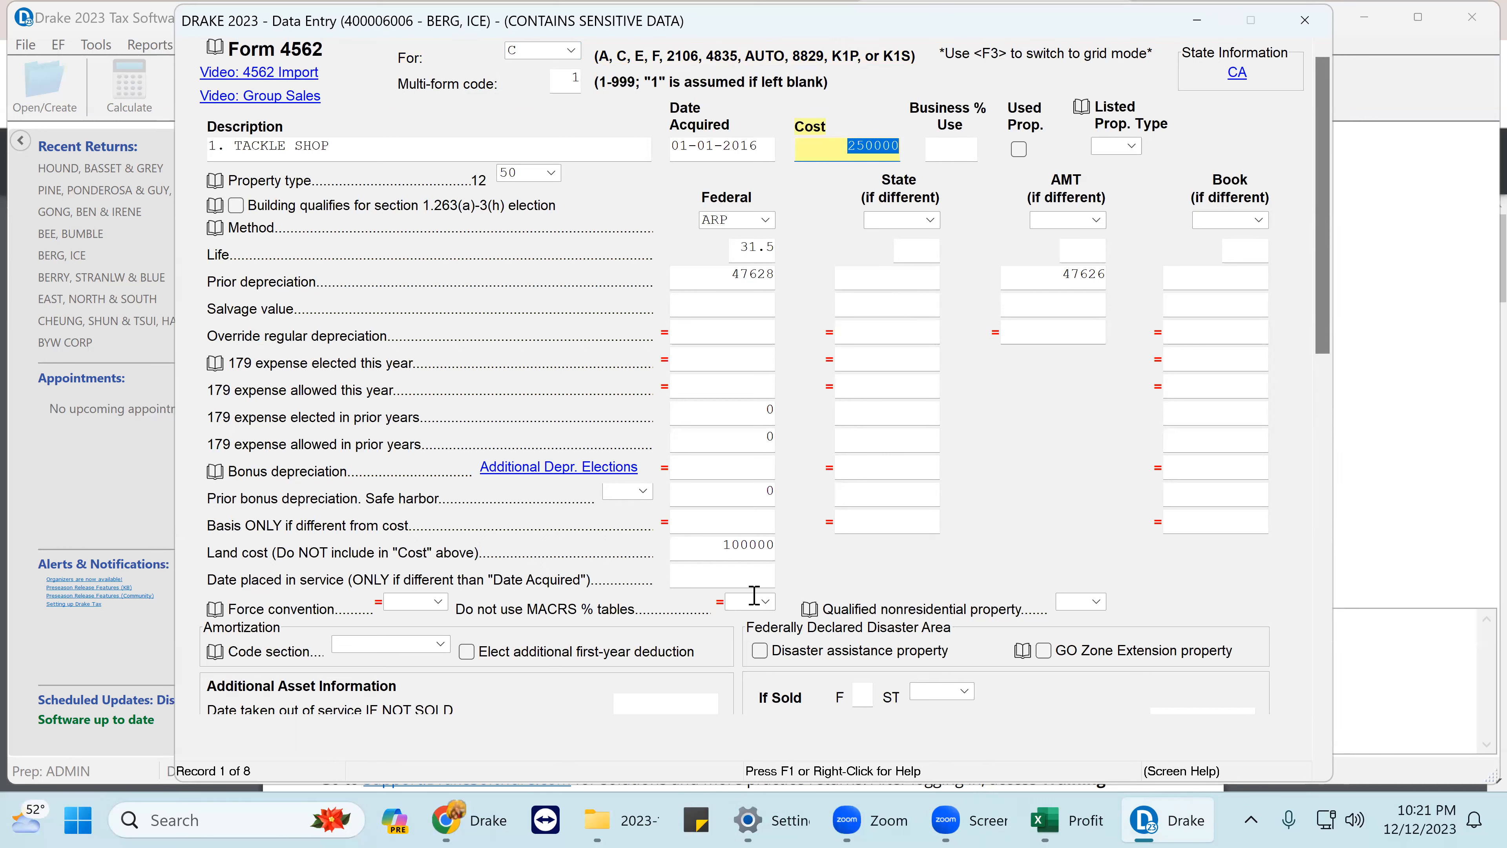
drag(725, 550, 778, 555)
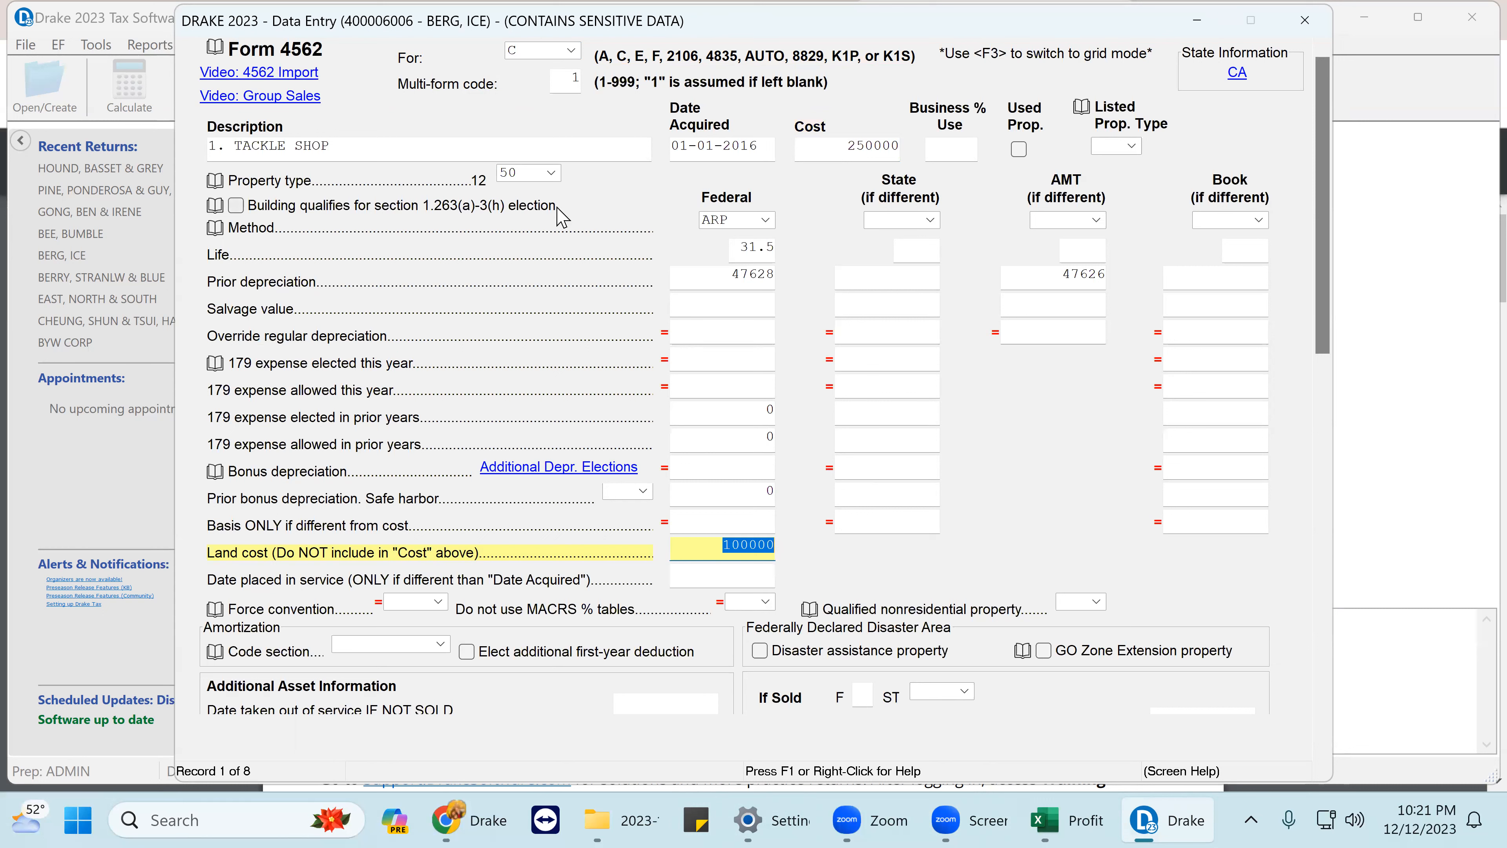
click(736, 253)
double_click(736, 254)
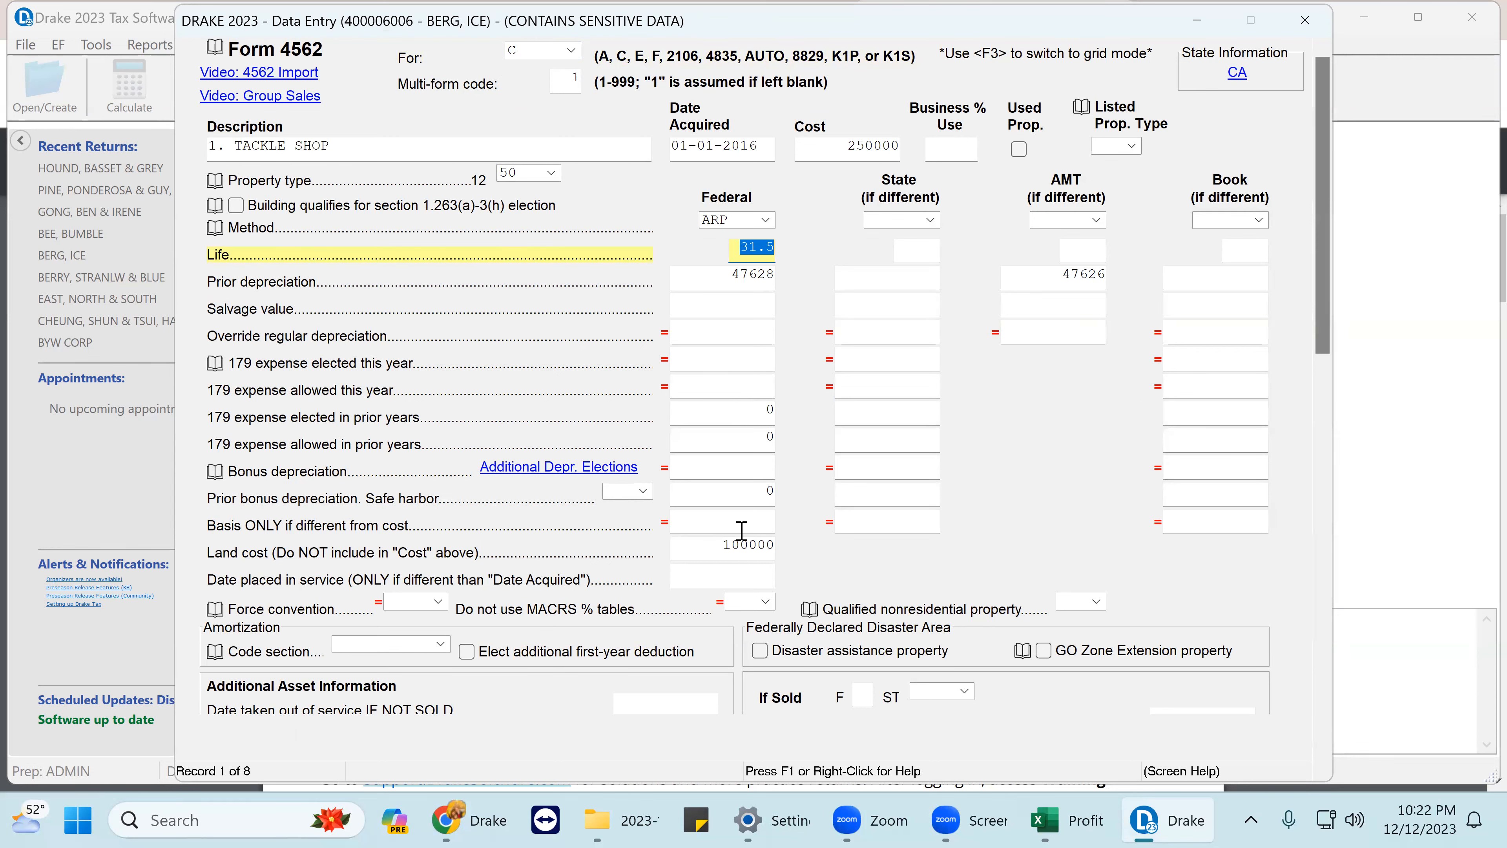
- Check the 01-01-2016 acquisition date and 47628 prior depreciation, then advance to record 2
scroll(818, 363, down, 3)
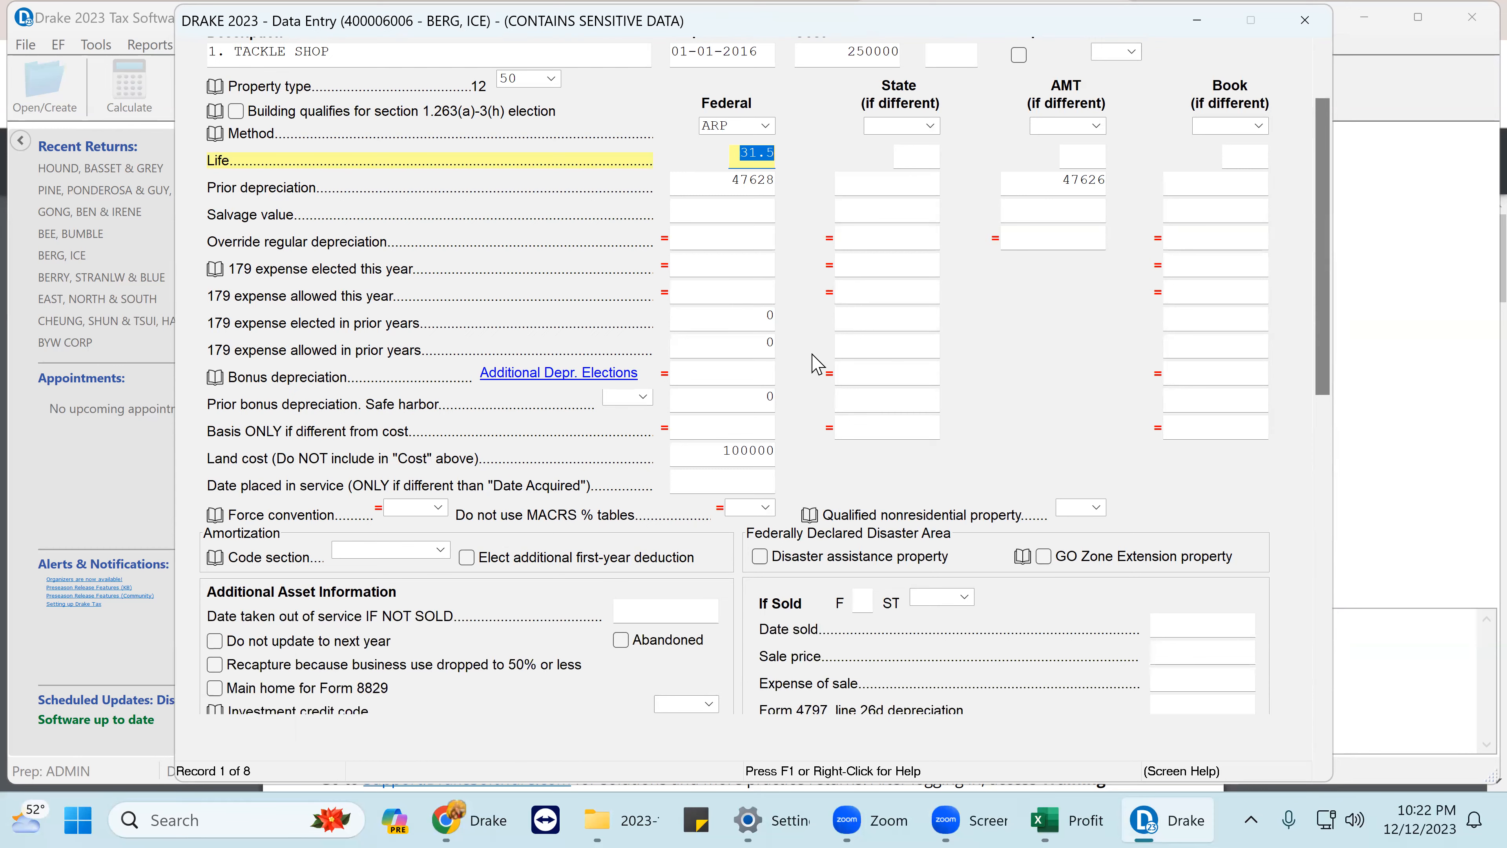
scroll(817, 363, up, 3)
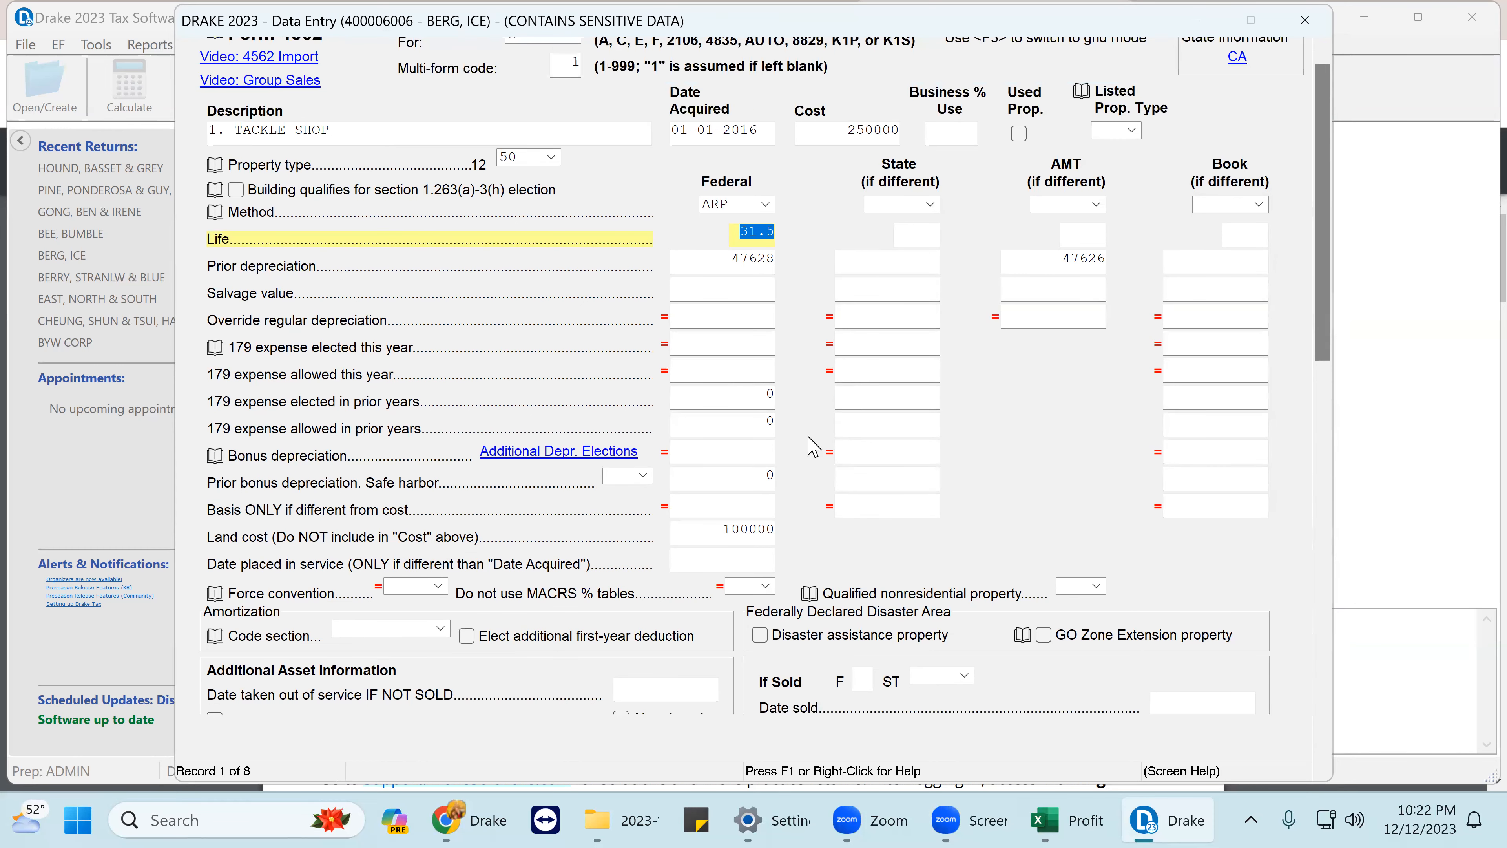
scroll(809, 437, up, 1)
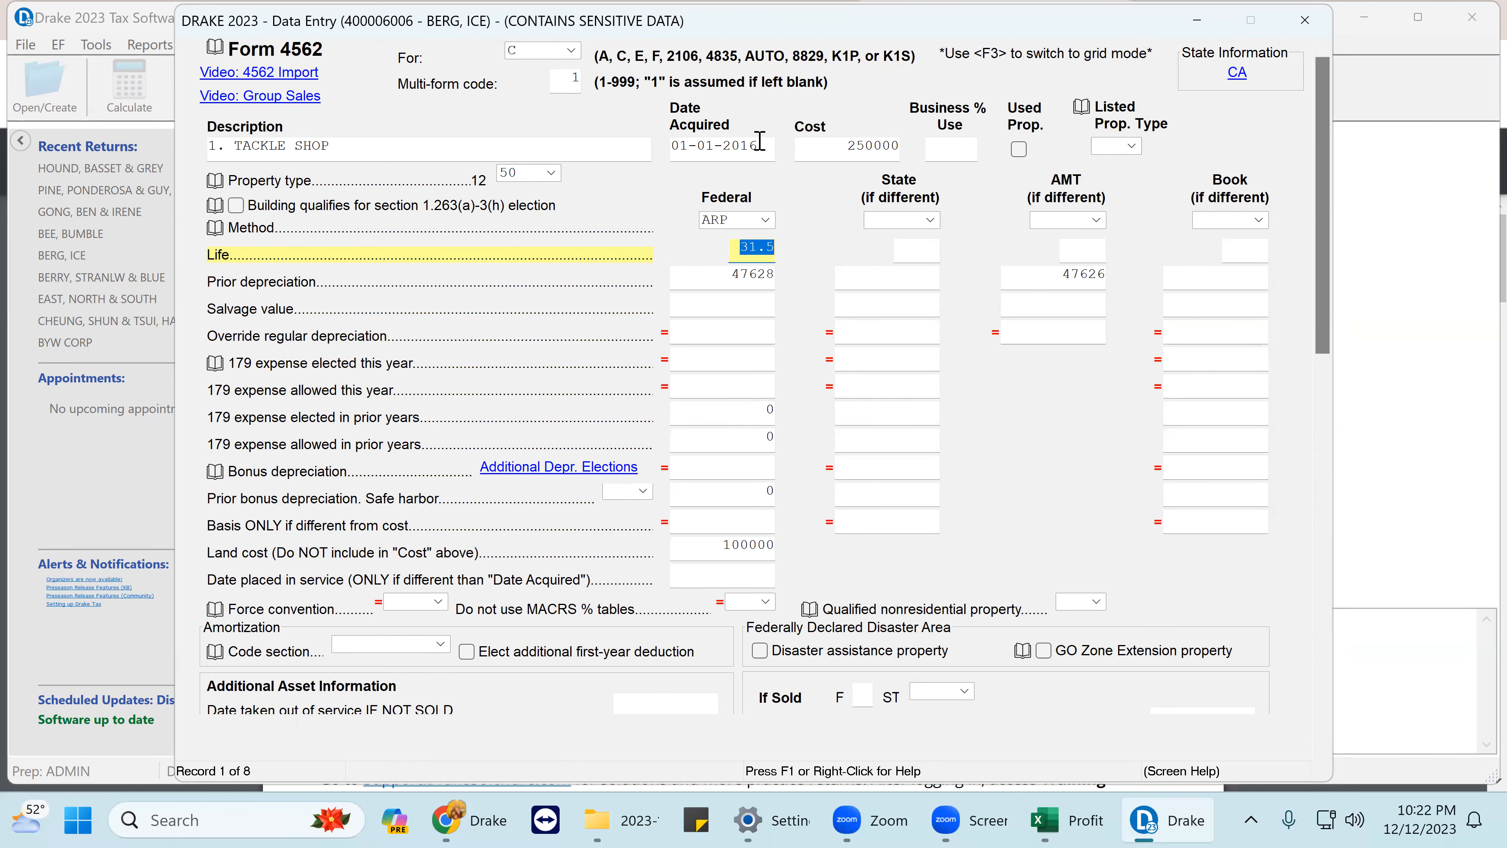
drag(761, 146, 596, 157)
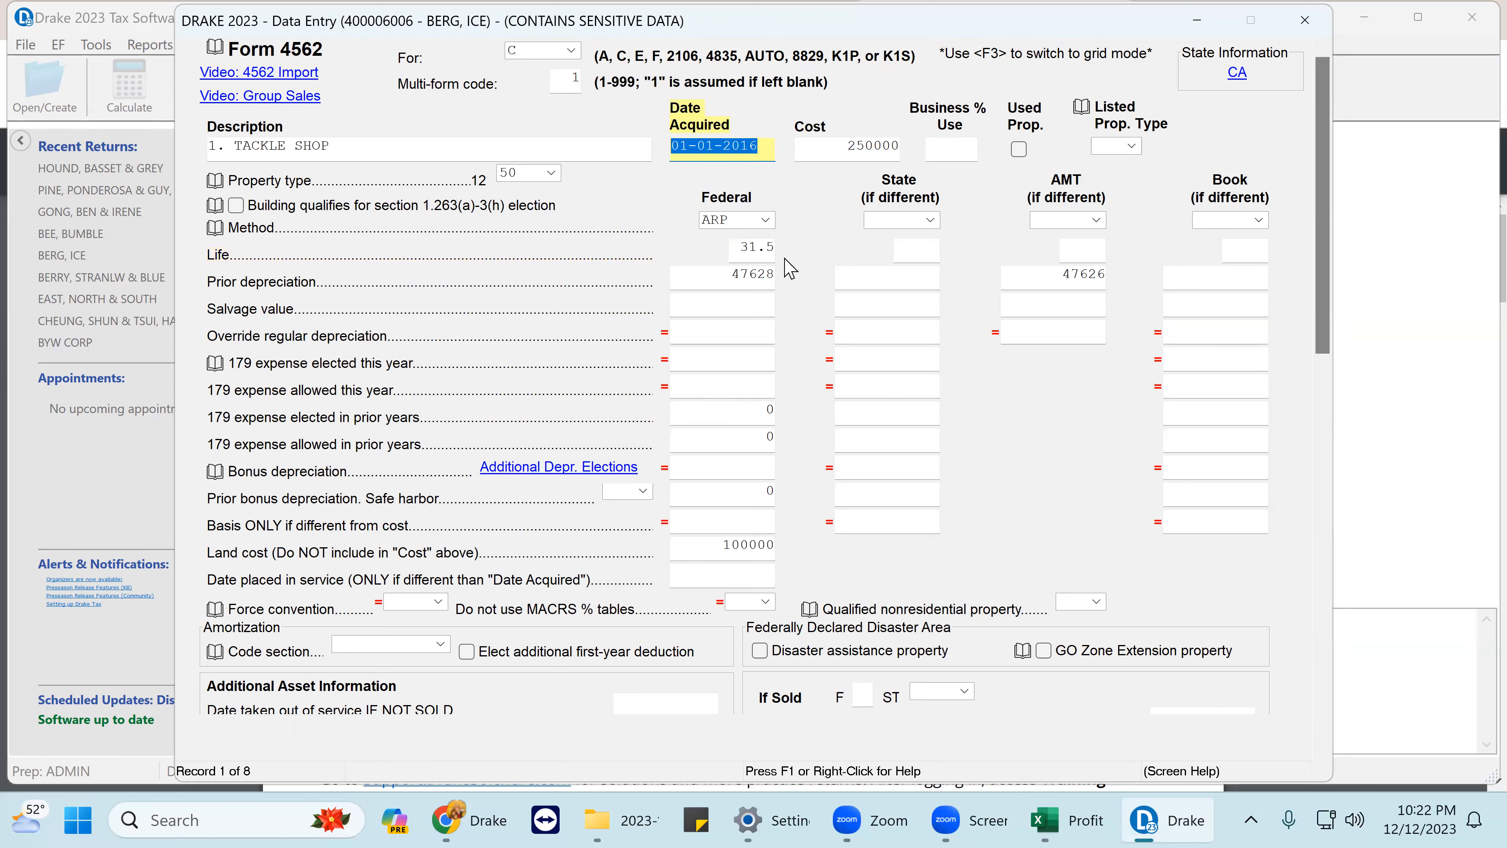
drag(702, 275, 825, 316)
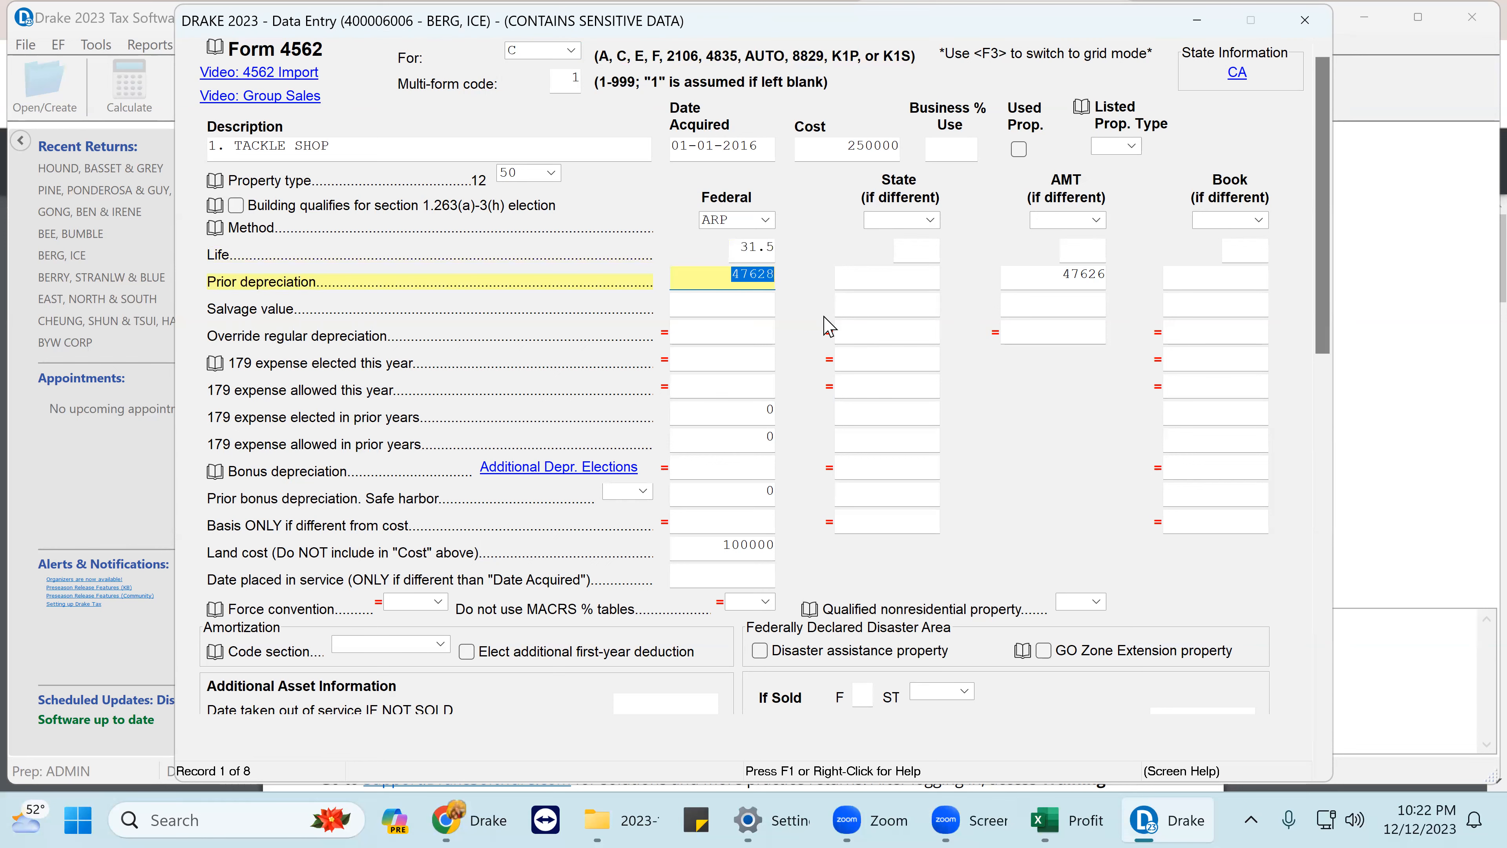
key(Page_Down)
key(Page_Down)
key(Page_Down)
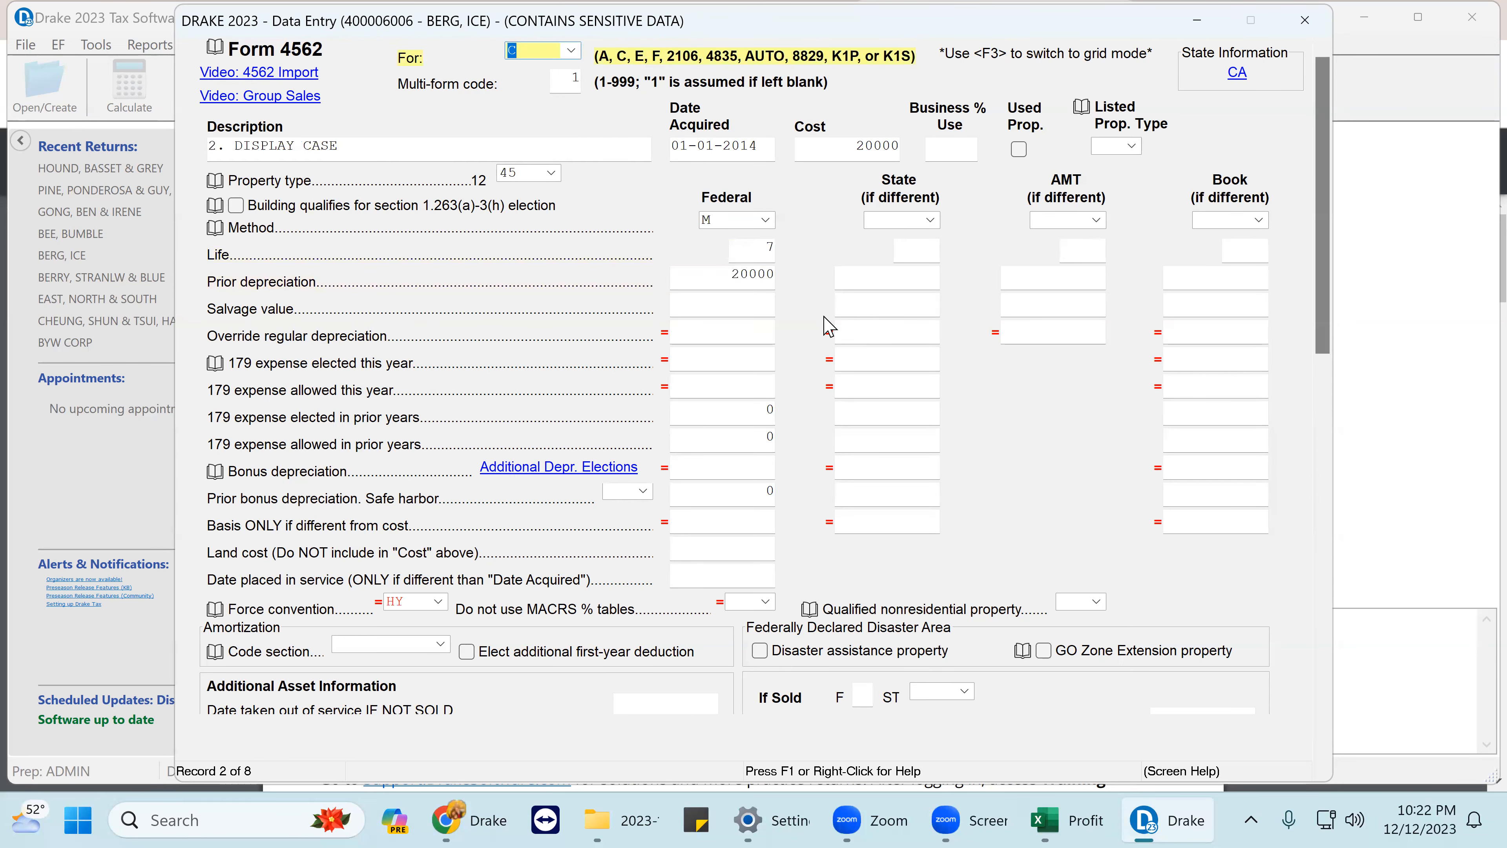
- Review the Display Case's description, acquisition date, 20000 cost and 20000 prior depreciation, then go to record 3
click(355, 142)
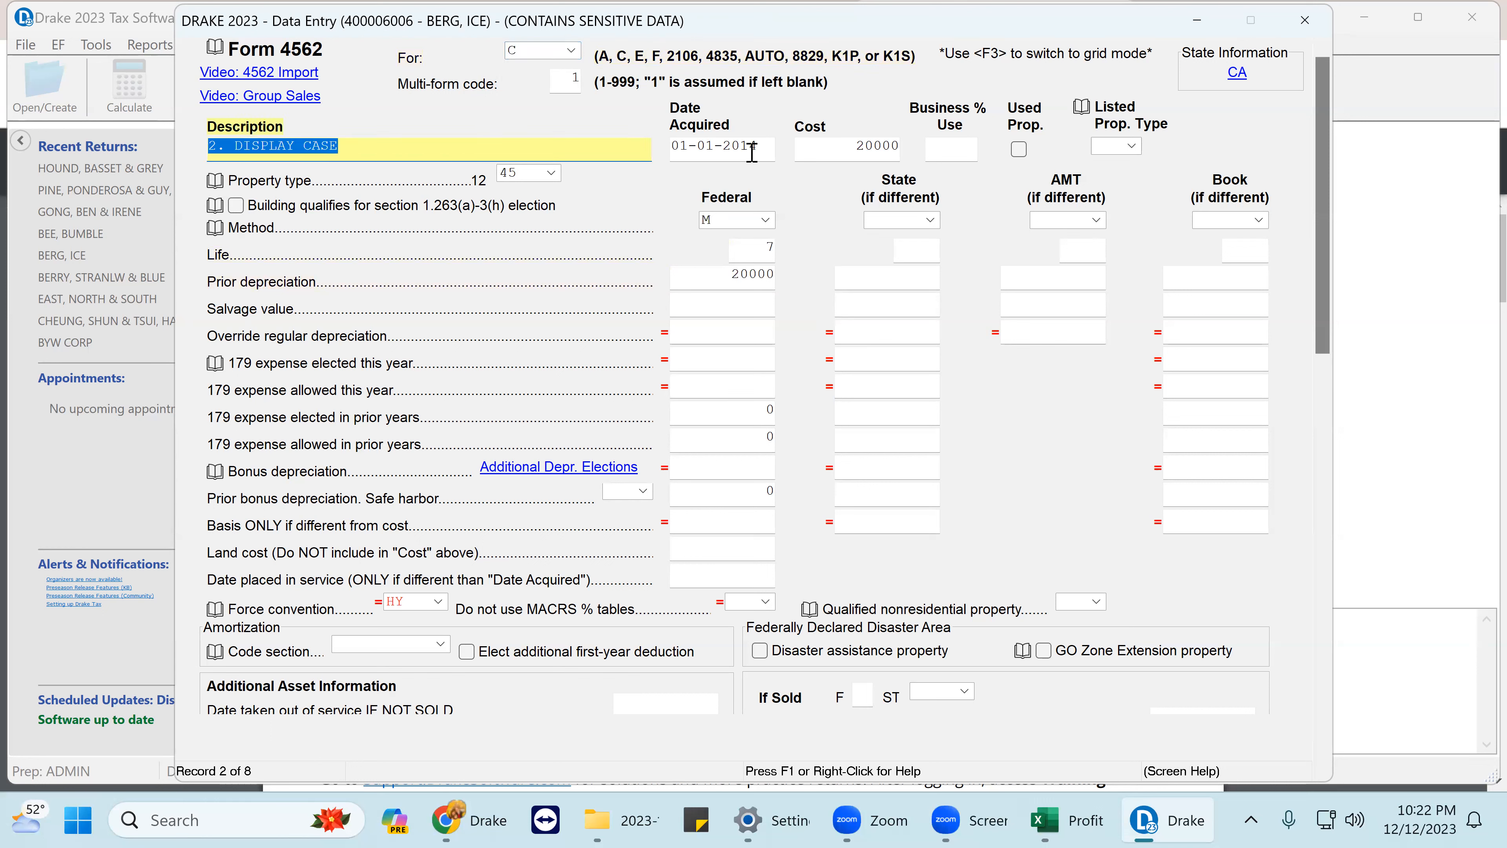
click(772, 146)
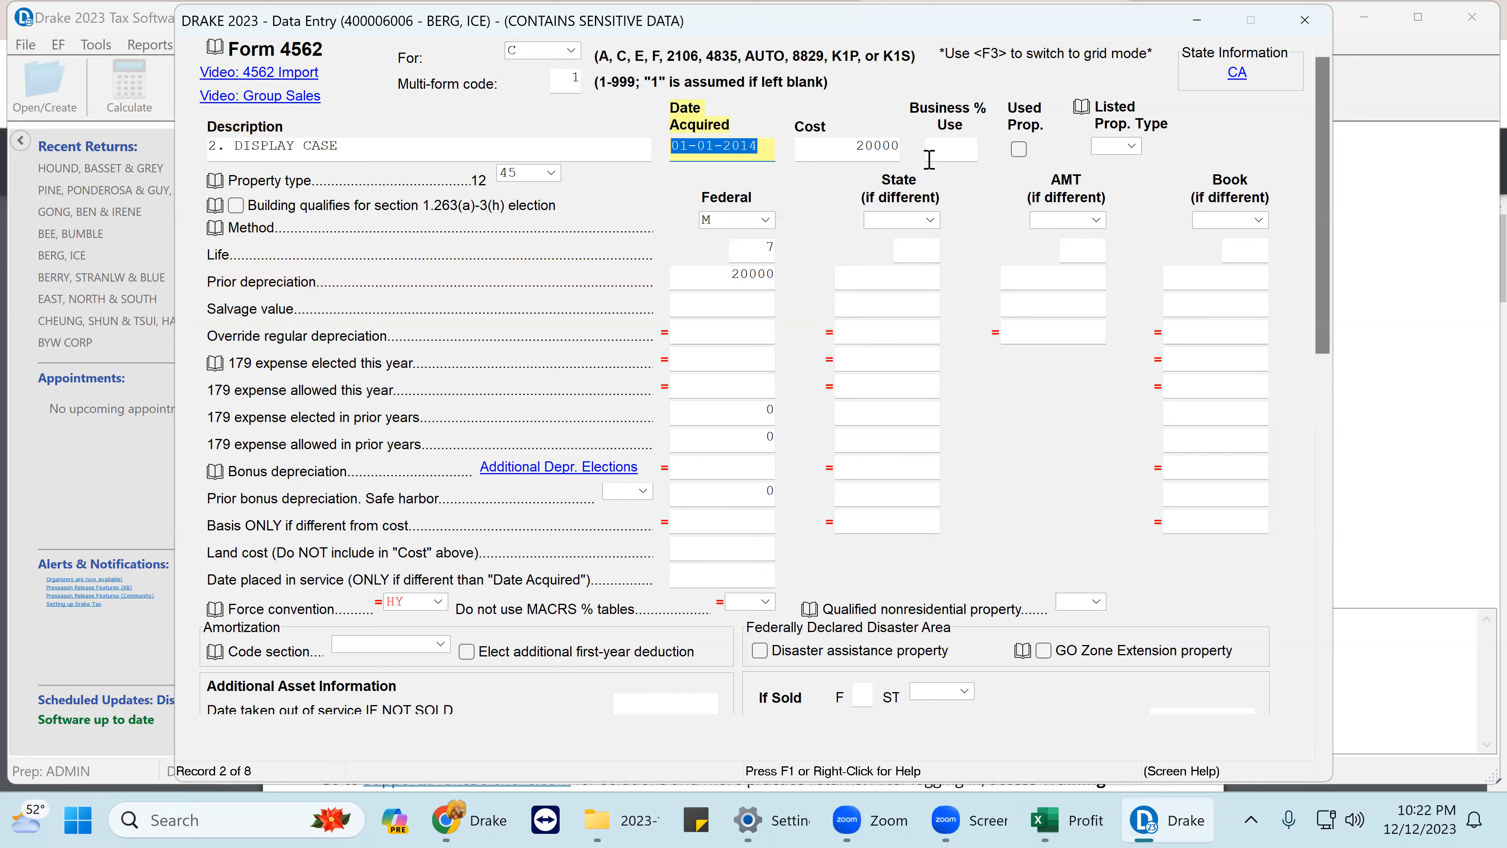
click(844, 152)
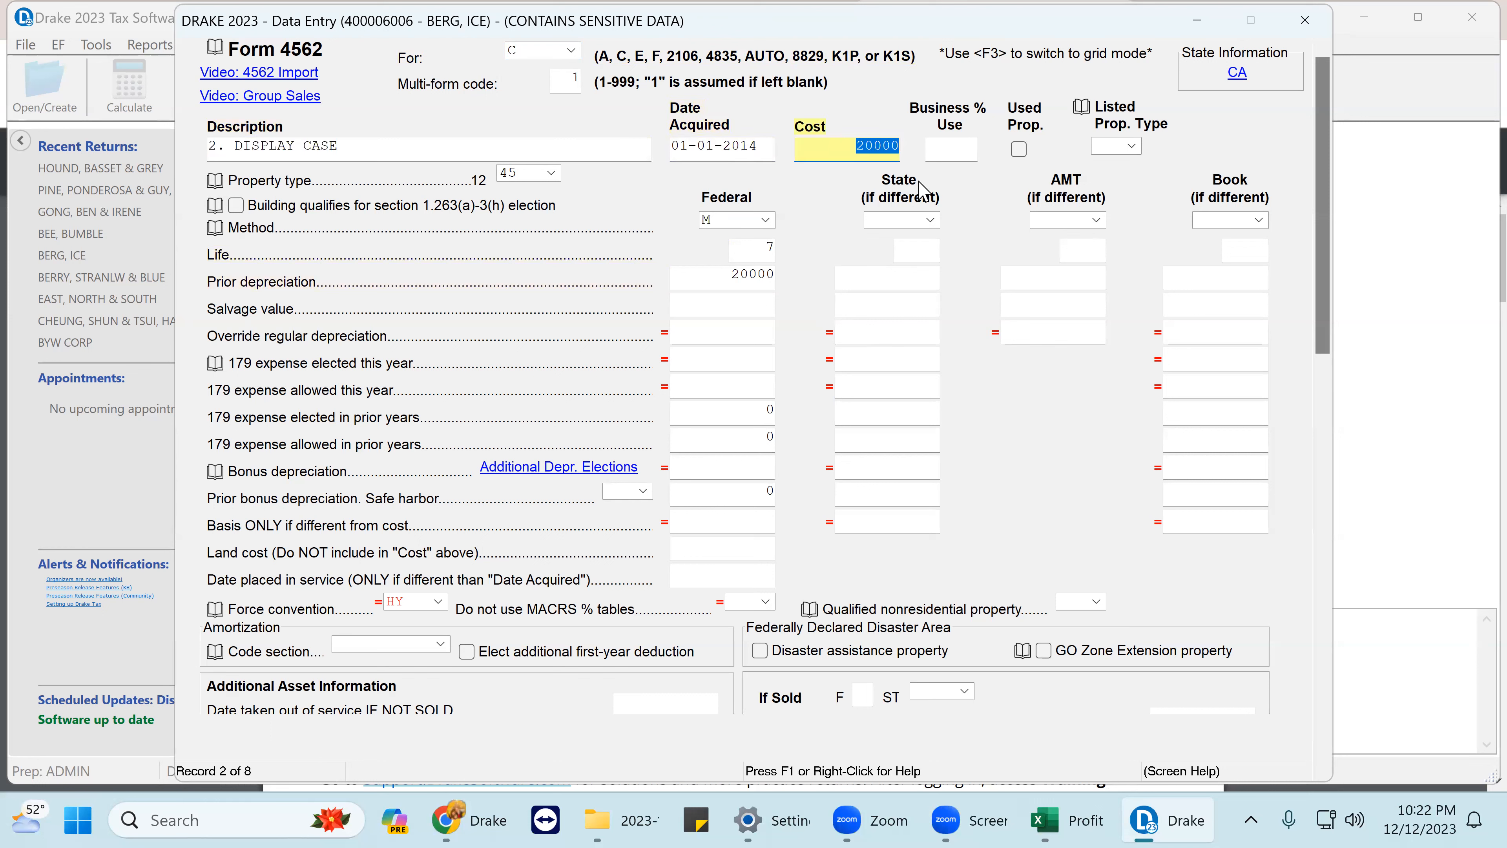
click(723, 279)
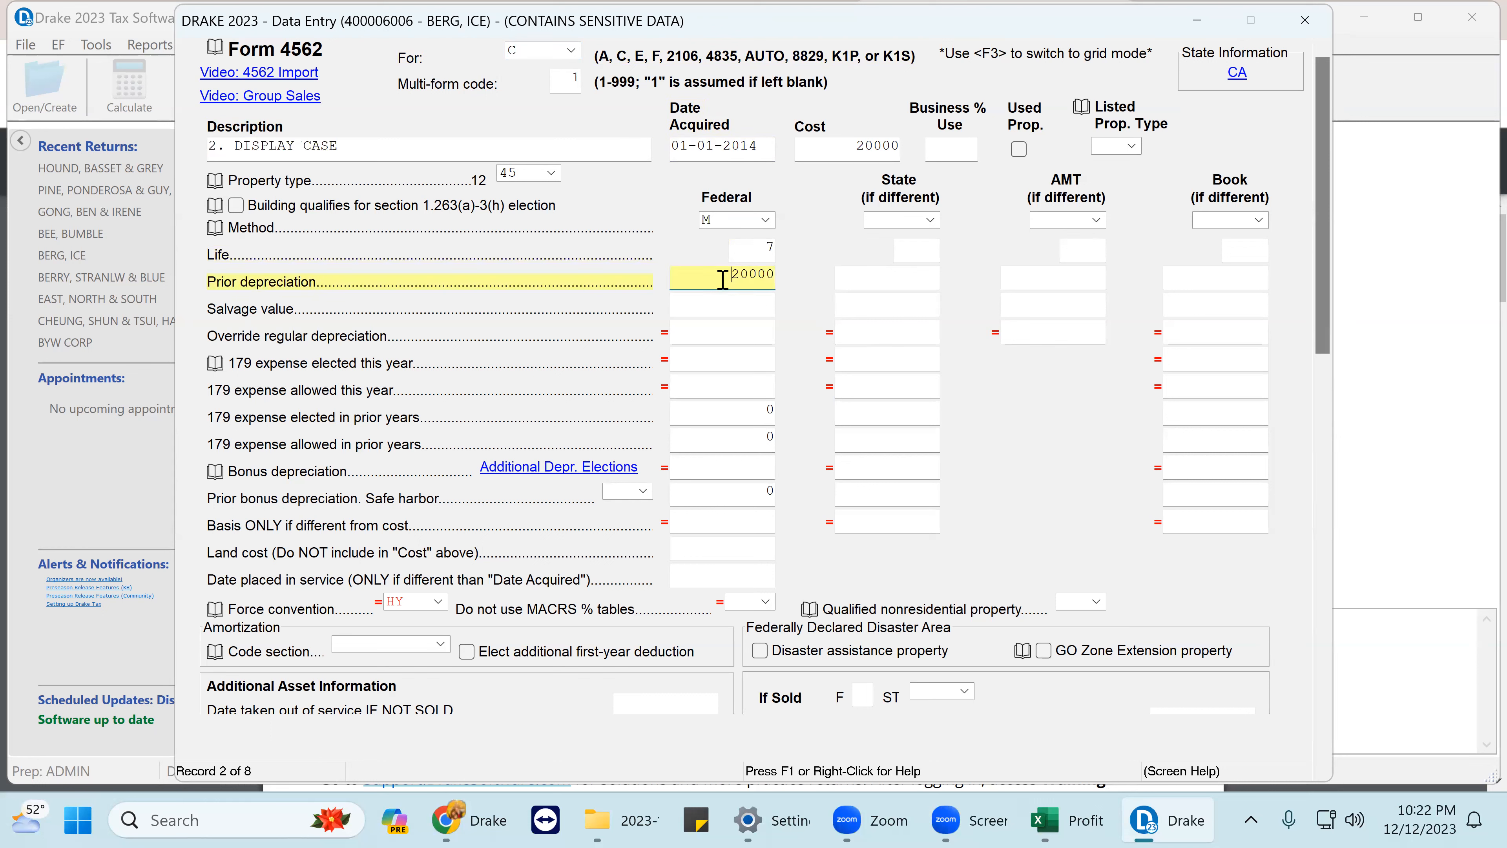
click(848, 147)
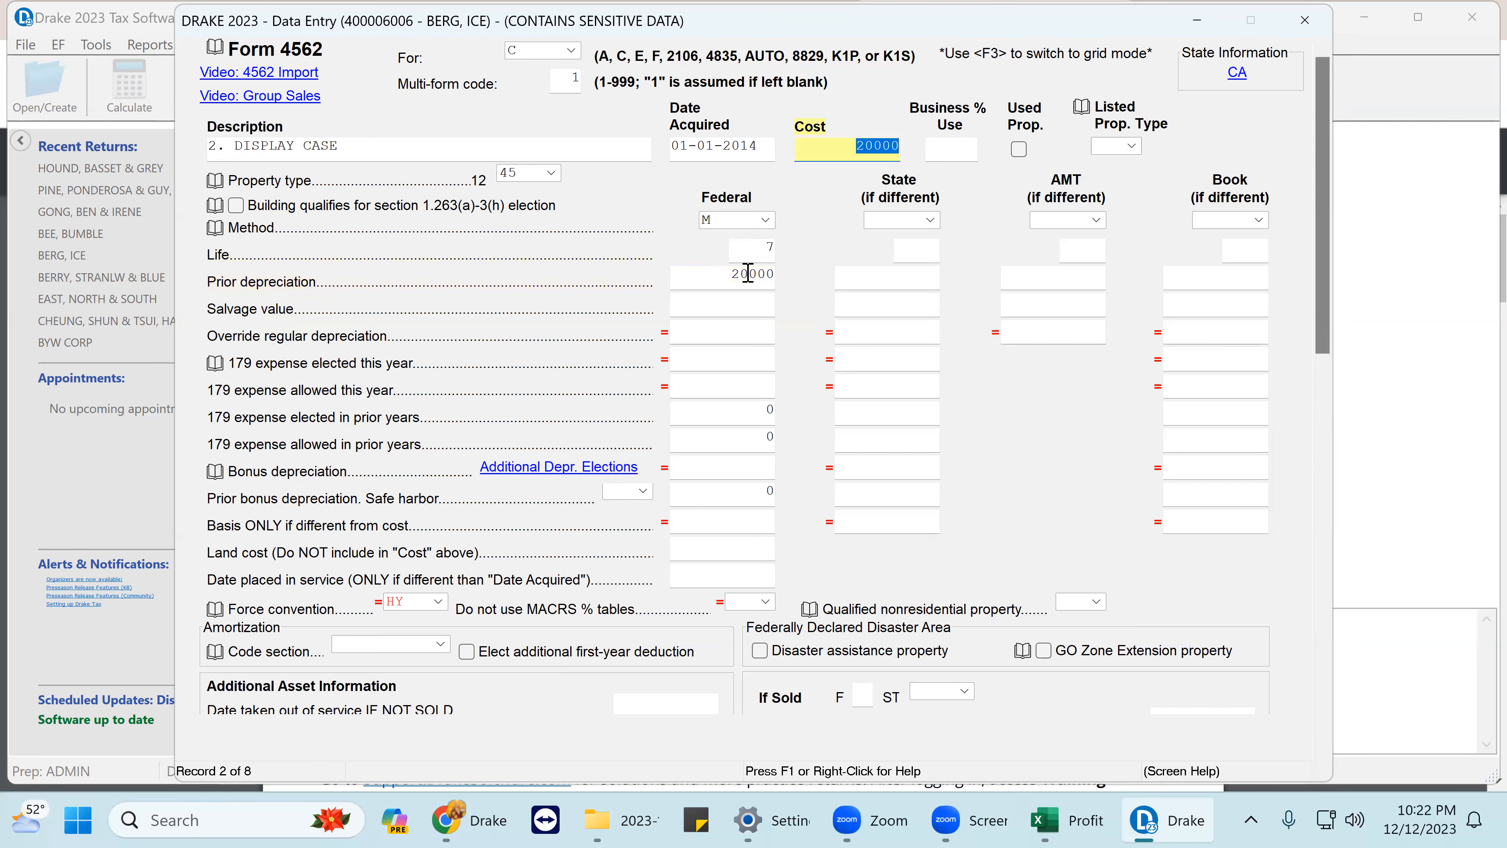
click(726, 277)
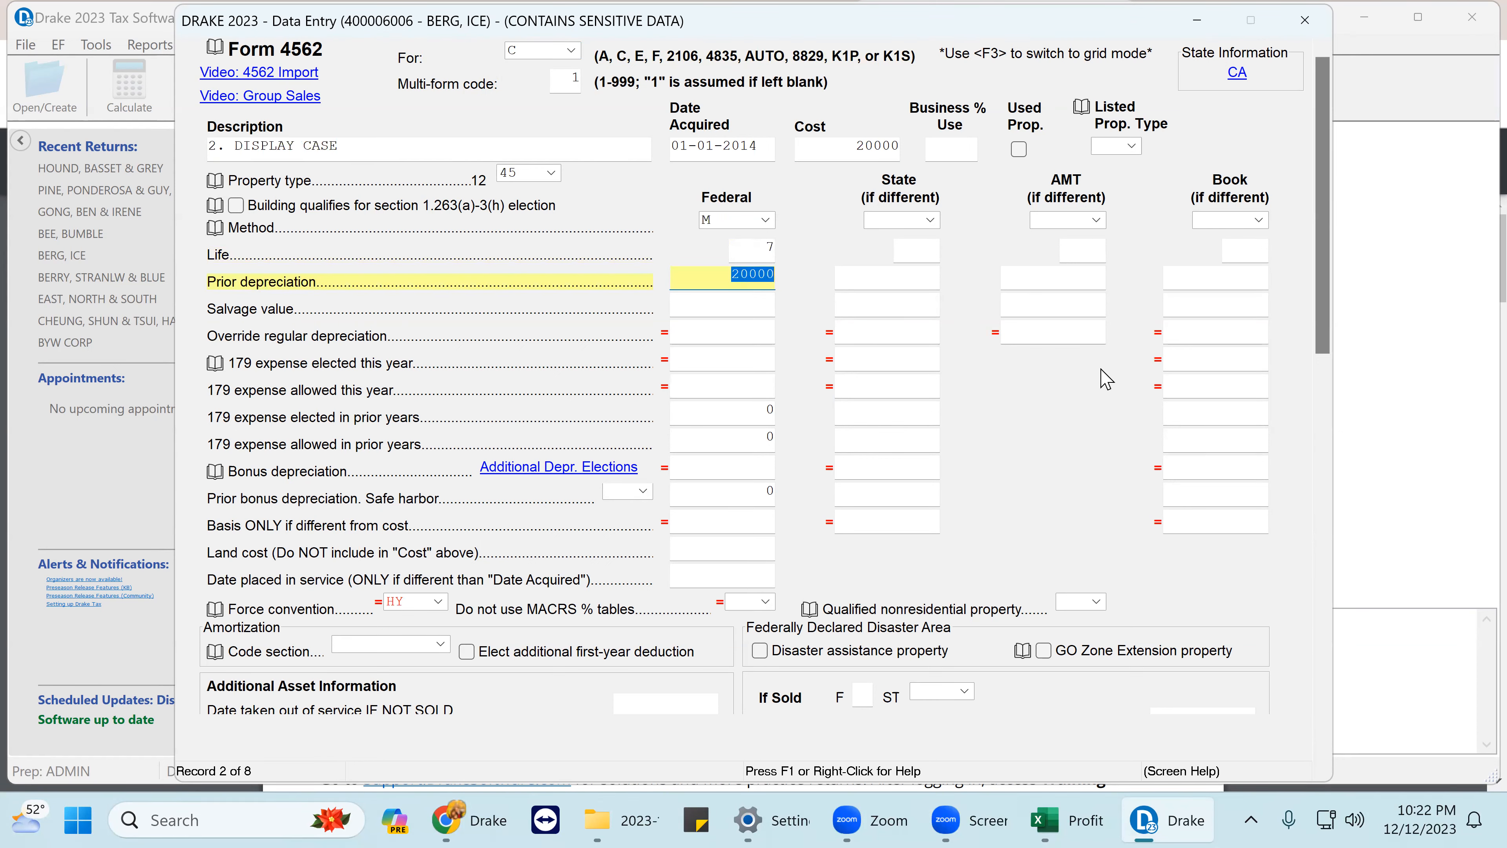
key(Page_Down)
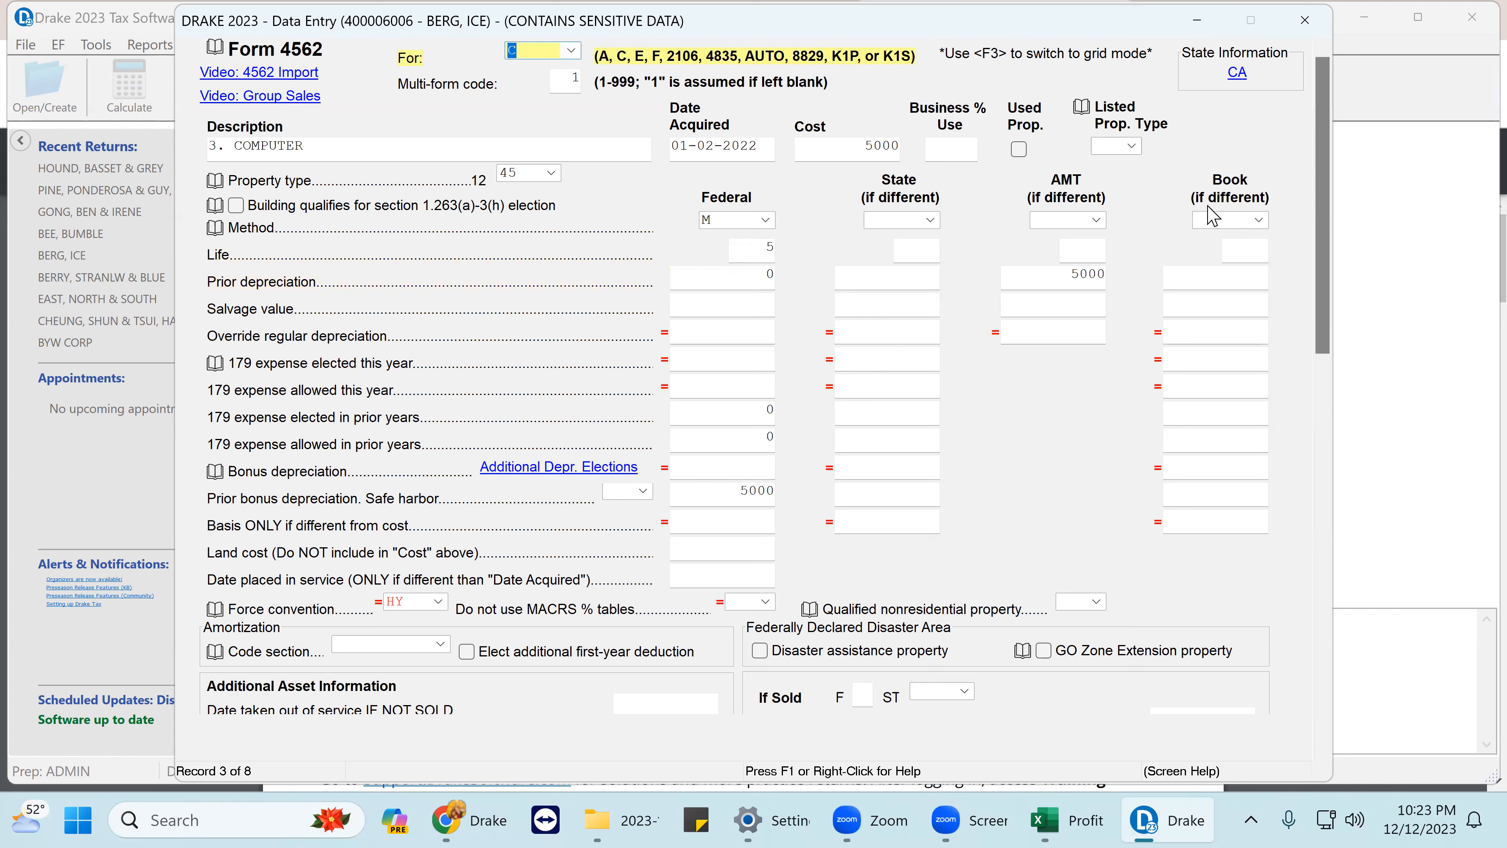
- Check the Computer's acquisition date, 5000 cost, prior depreciation and 5000 prior bonus depreciation, then go to record 4
click(760, 151)
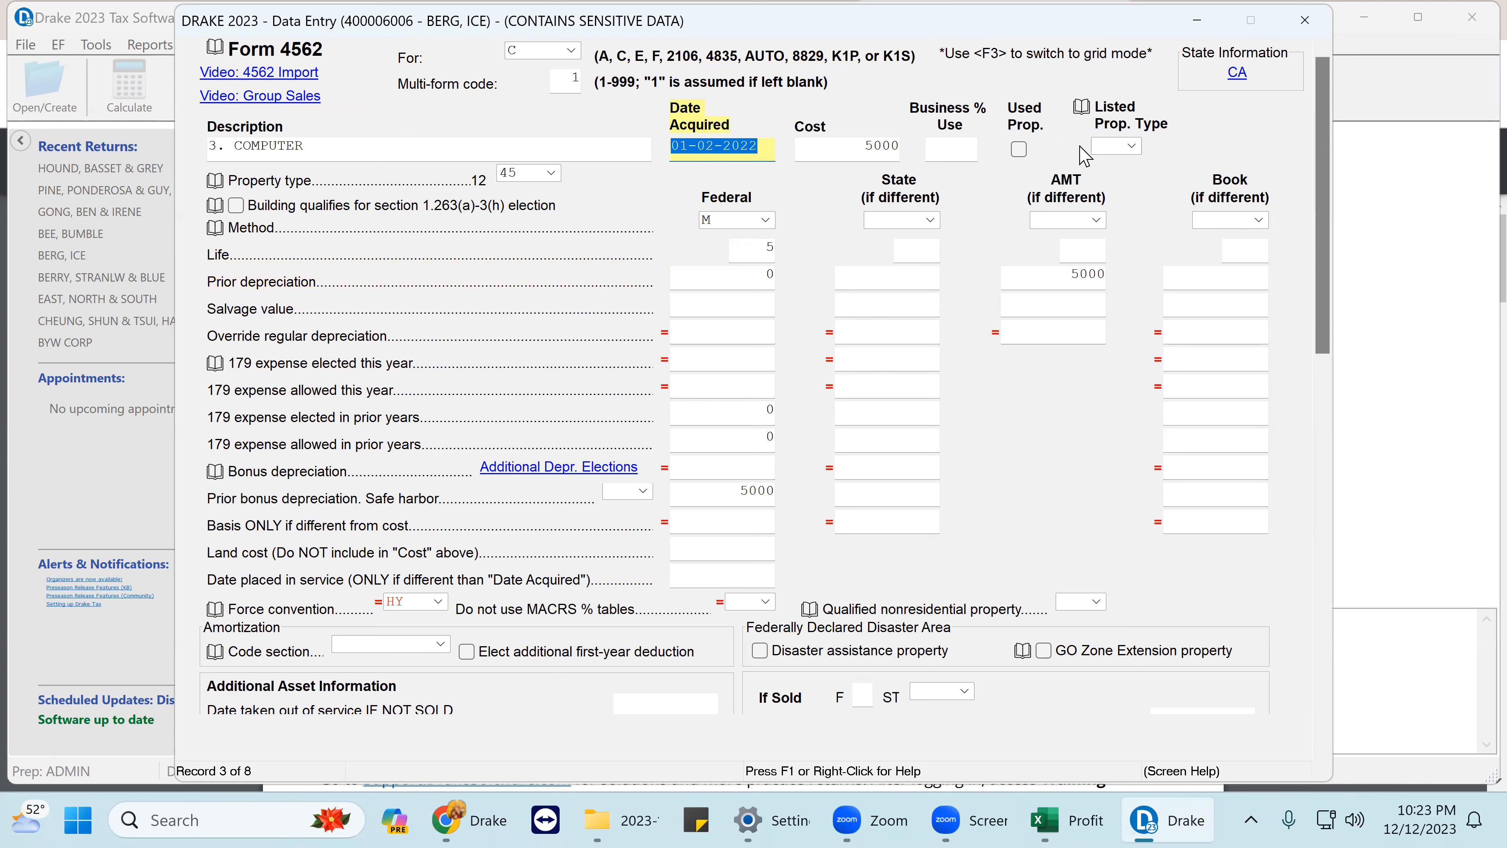
click(853, 141)
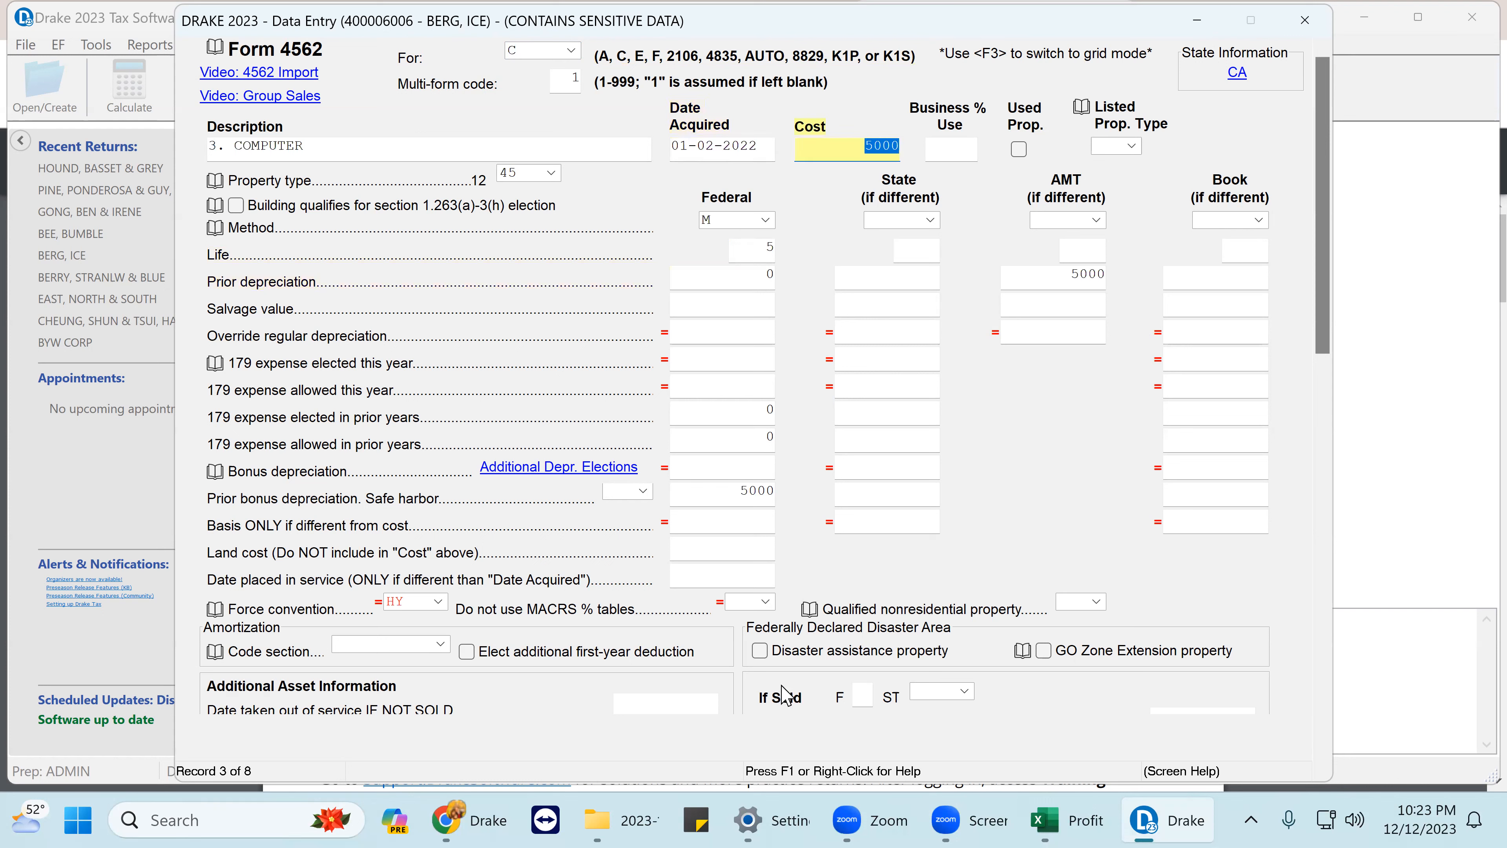
click(731, 492)
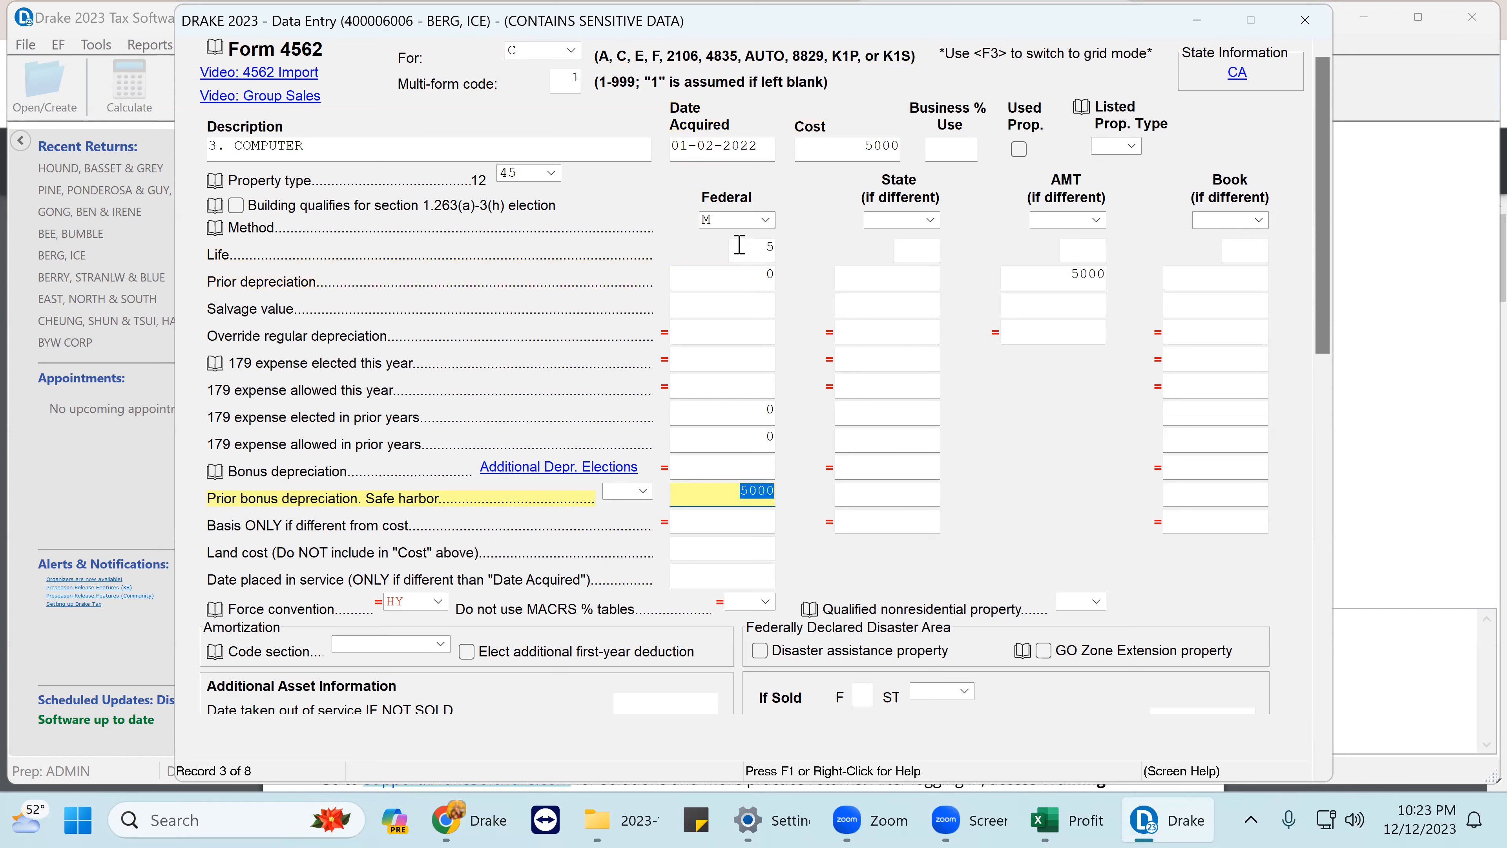
click(731, 272)
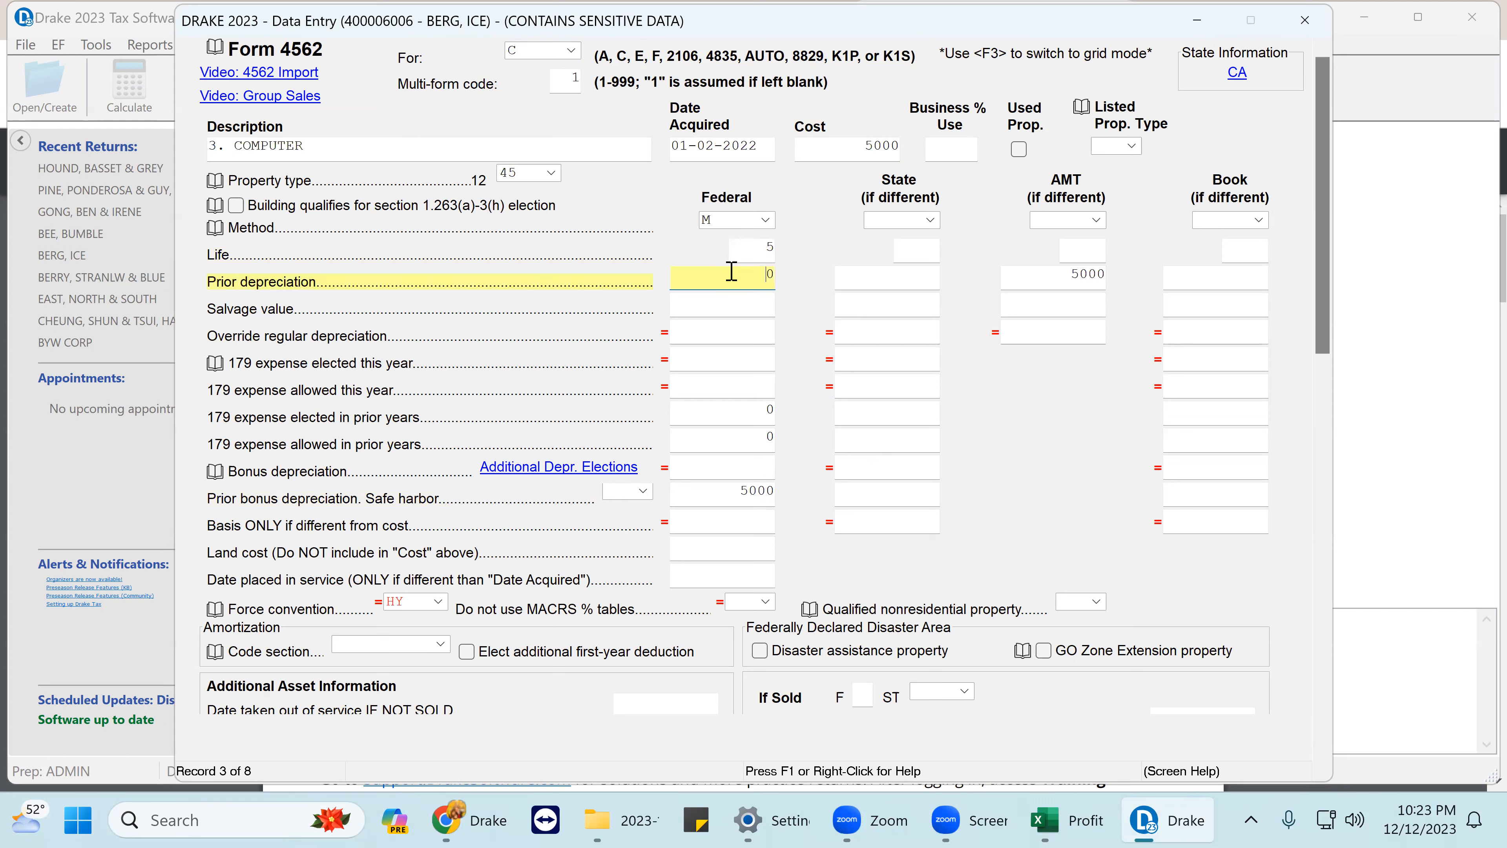
click(729, 498)
drag(790, 526, 790, 518)
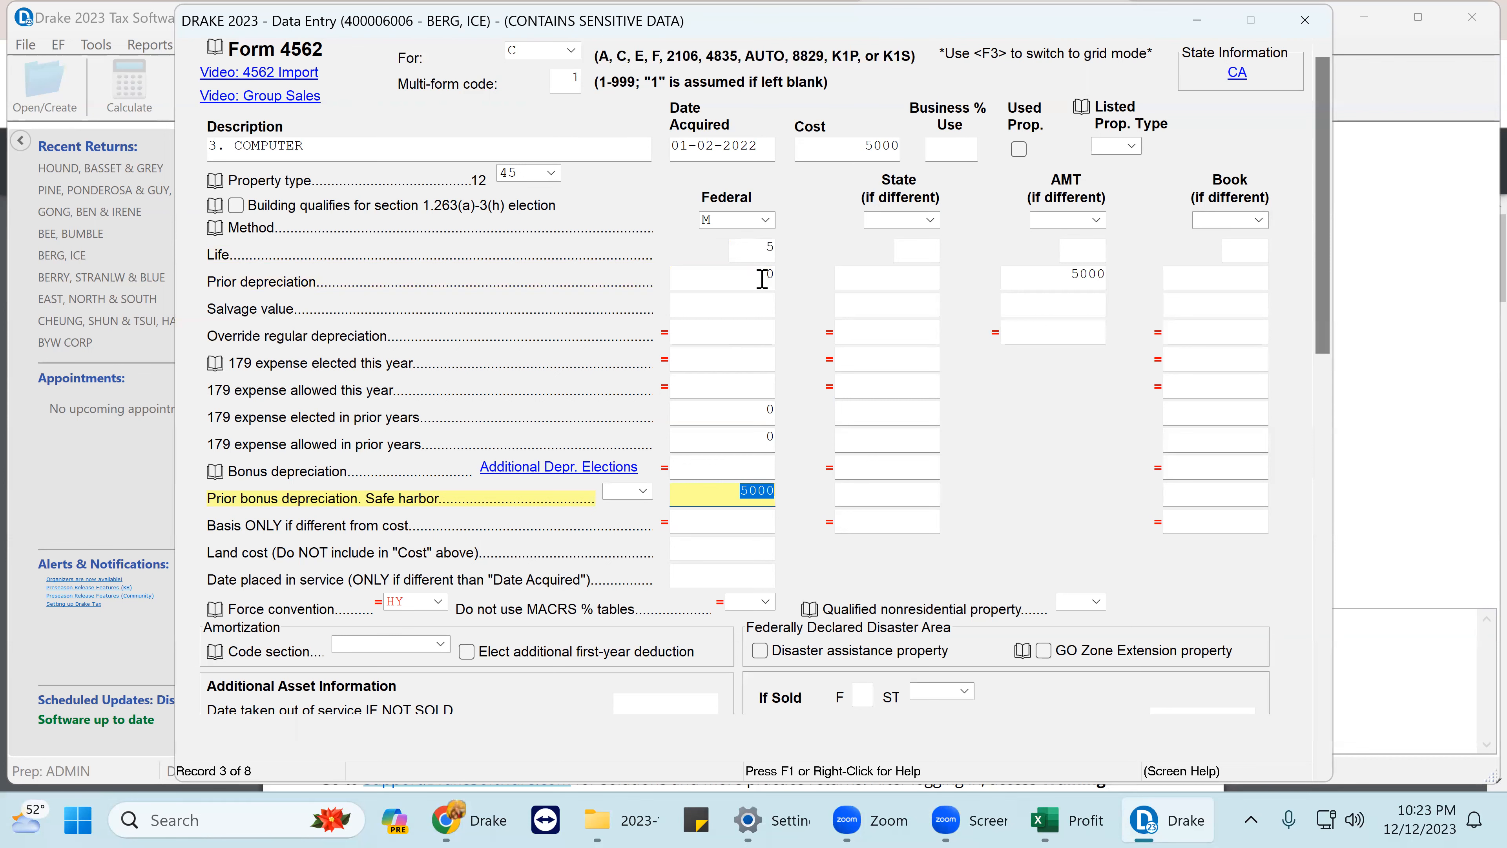
key(Page_Down)
key(Page_Down)
key(Page_Down)
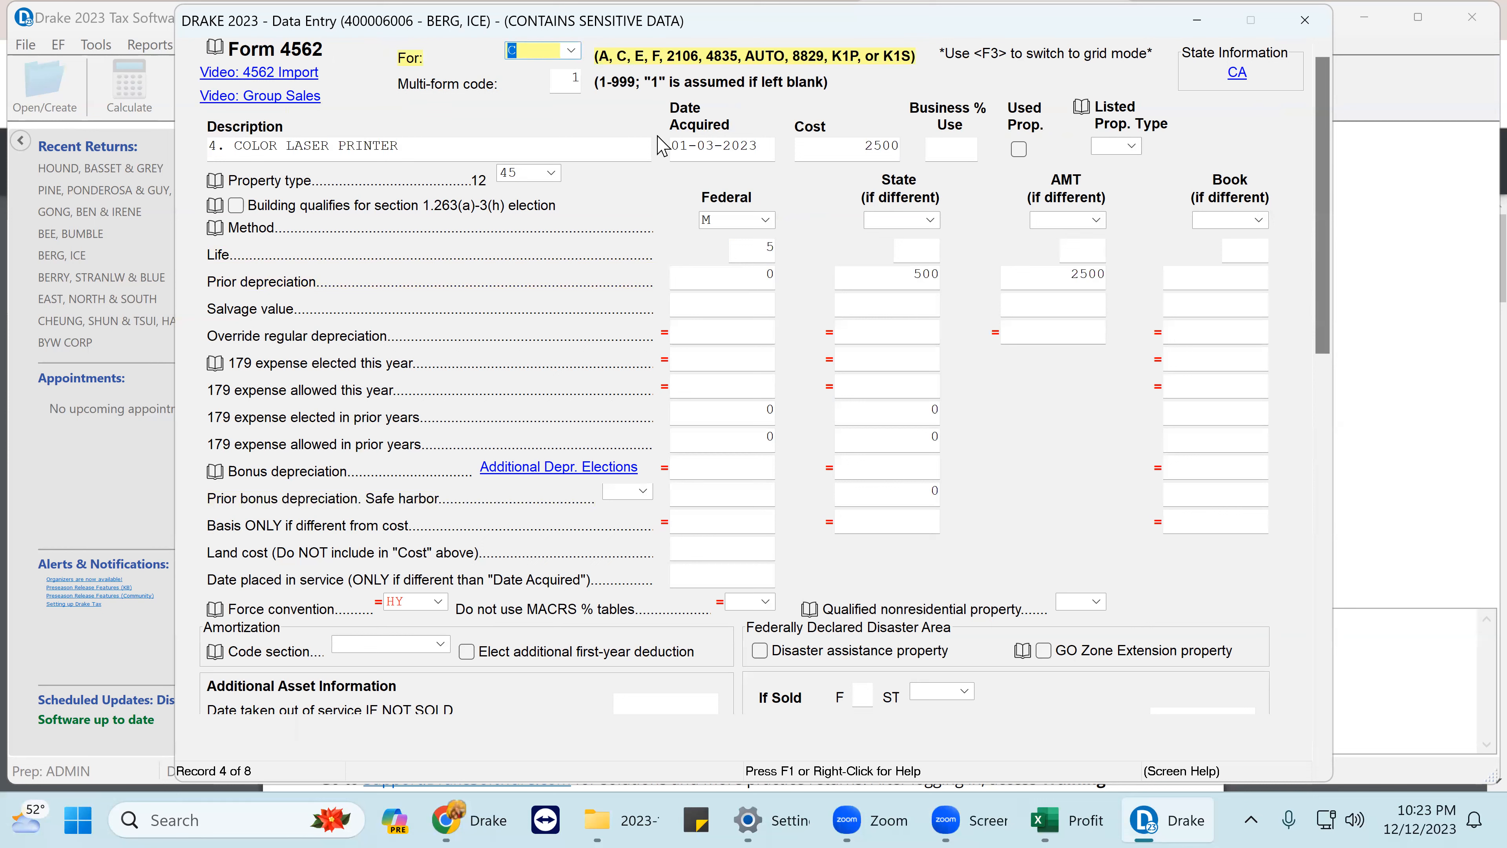
- Clear the printer's federal prior depreciation and prior-year 179 elected and allowed amounts
click(863, 149)
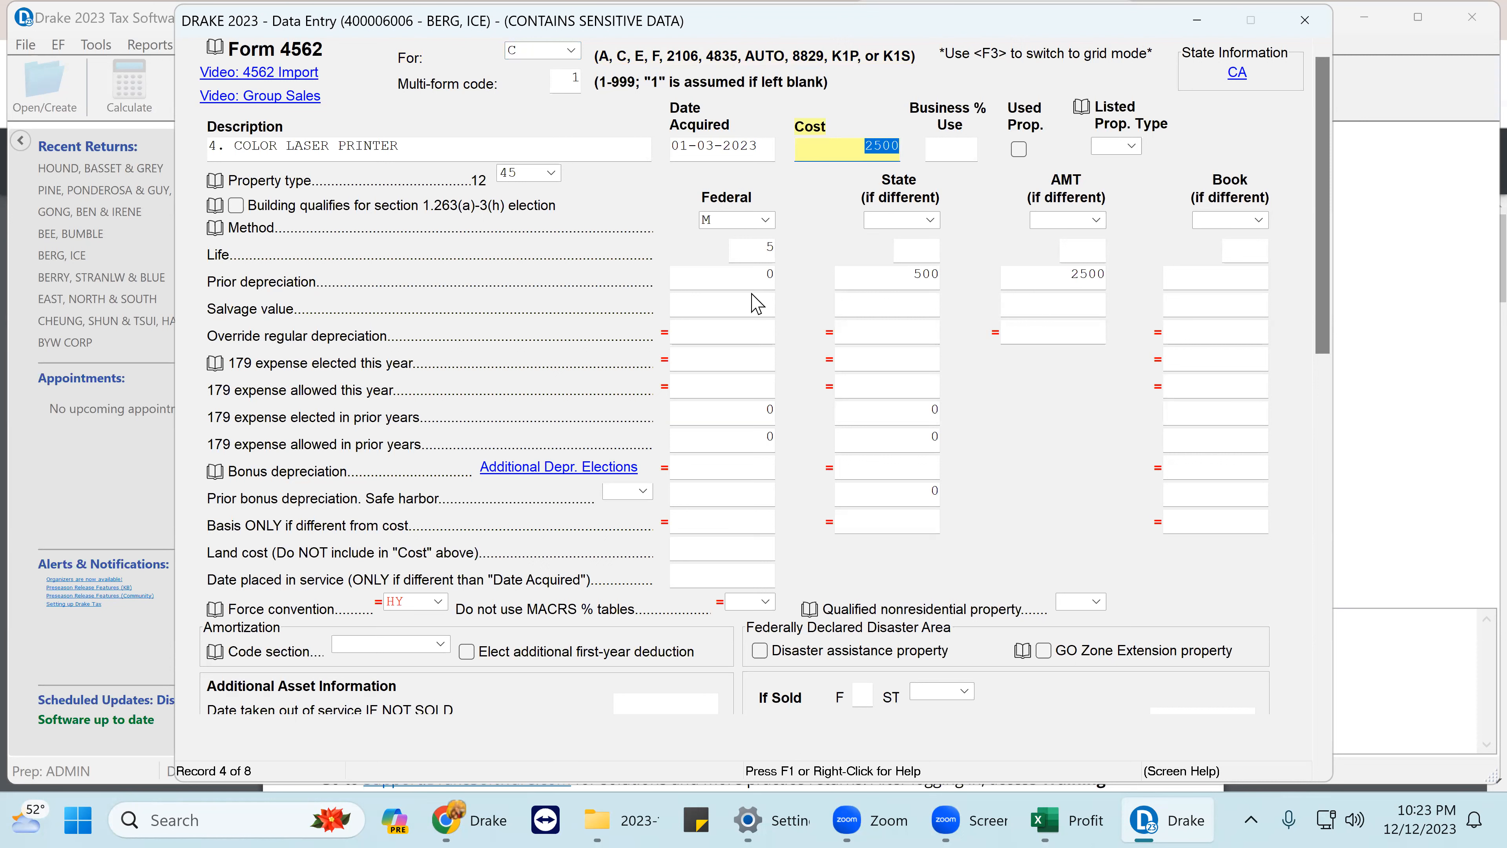
click(774, 284)
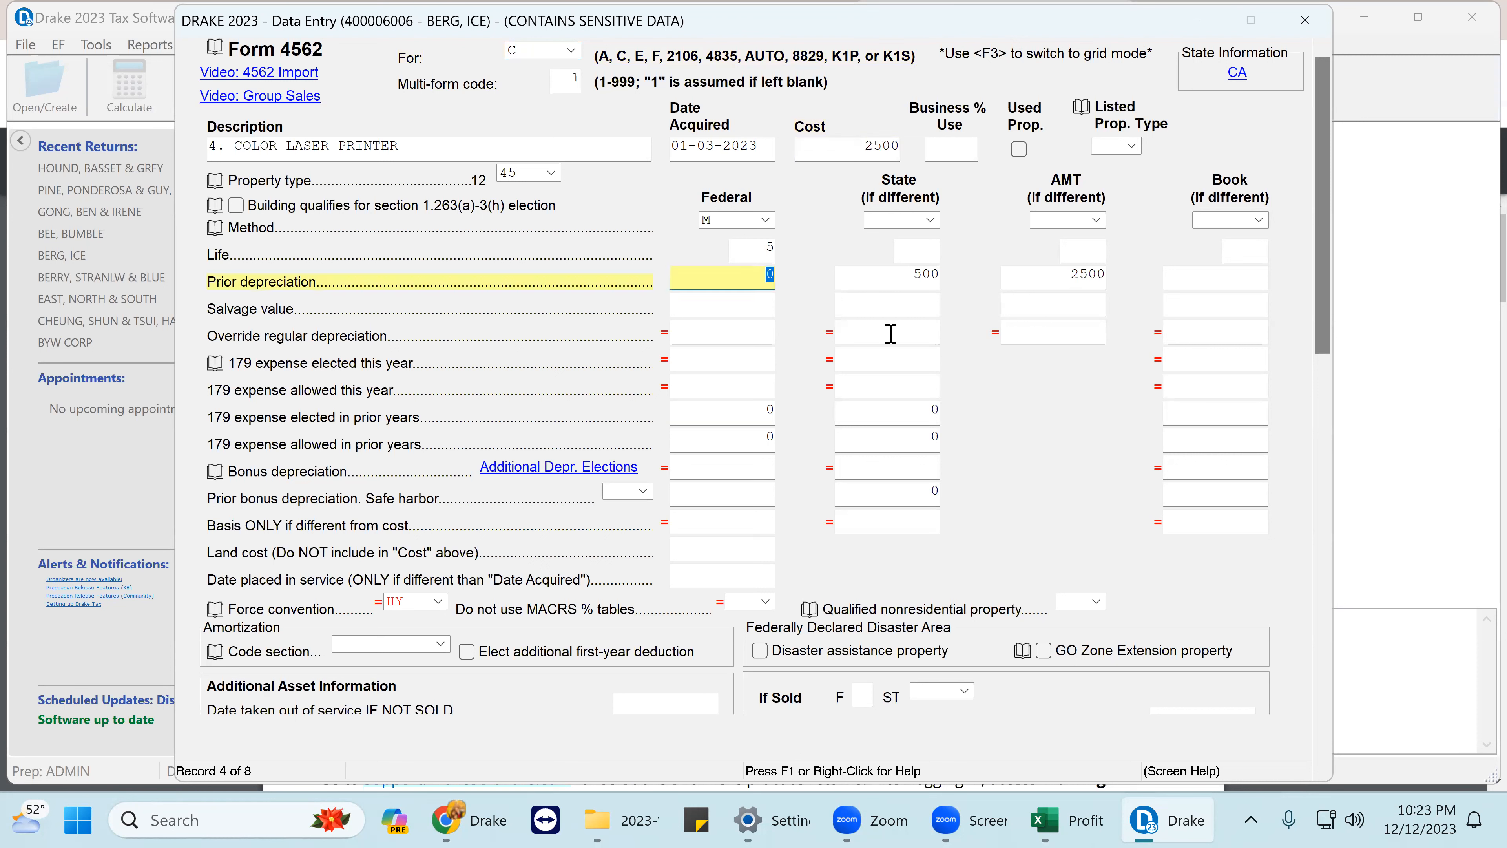
key(BackSpace)
click(766, 409)
key(BackSpace)
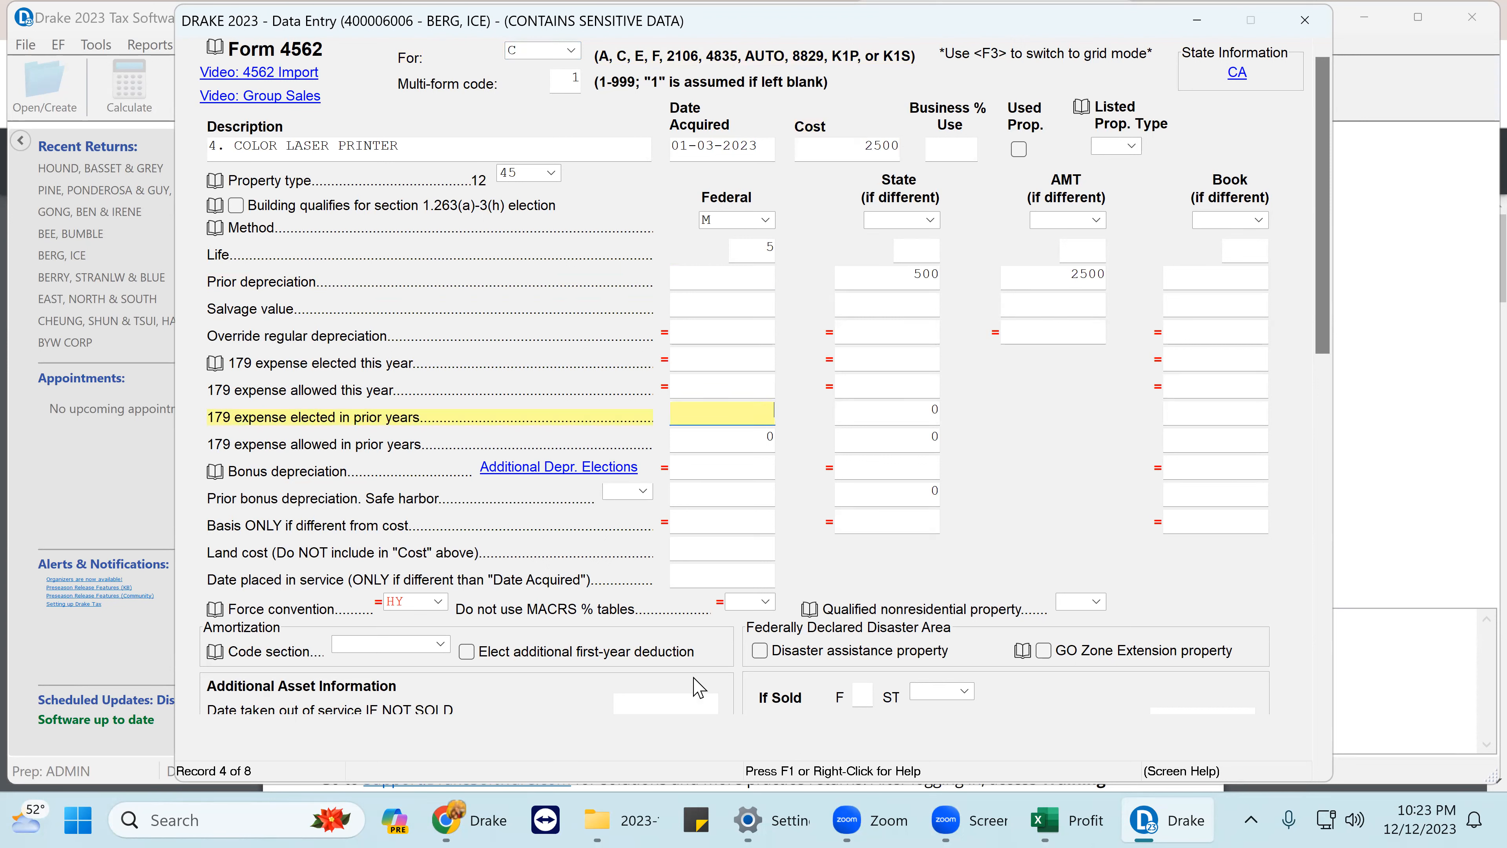
click(739, 445)
key(BackSpace)
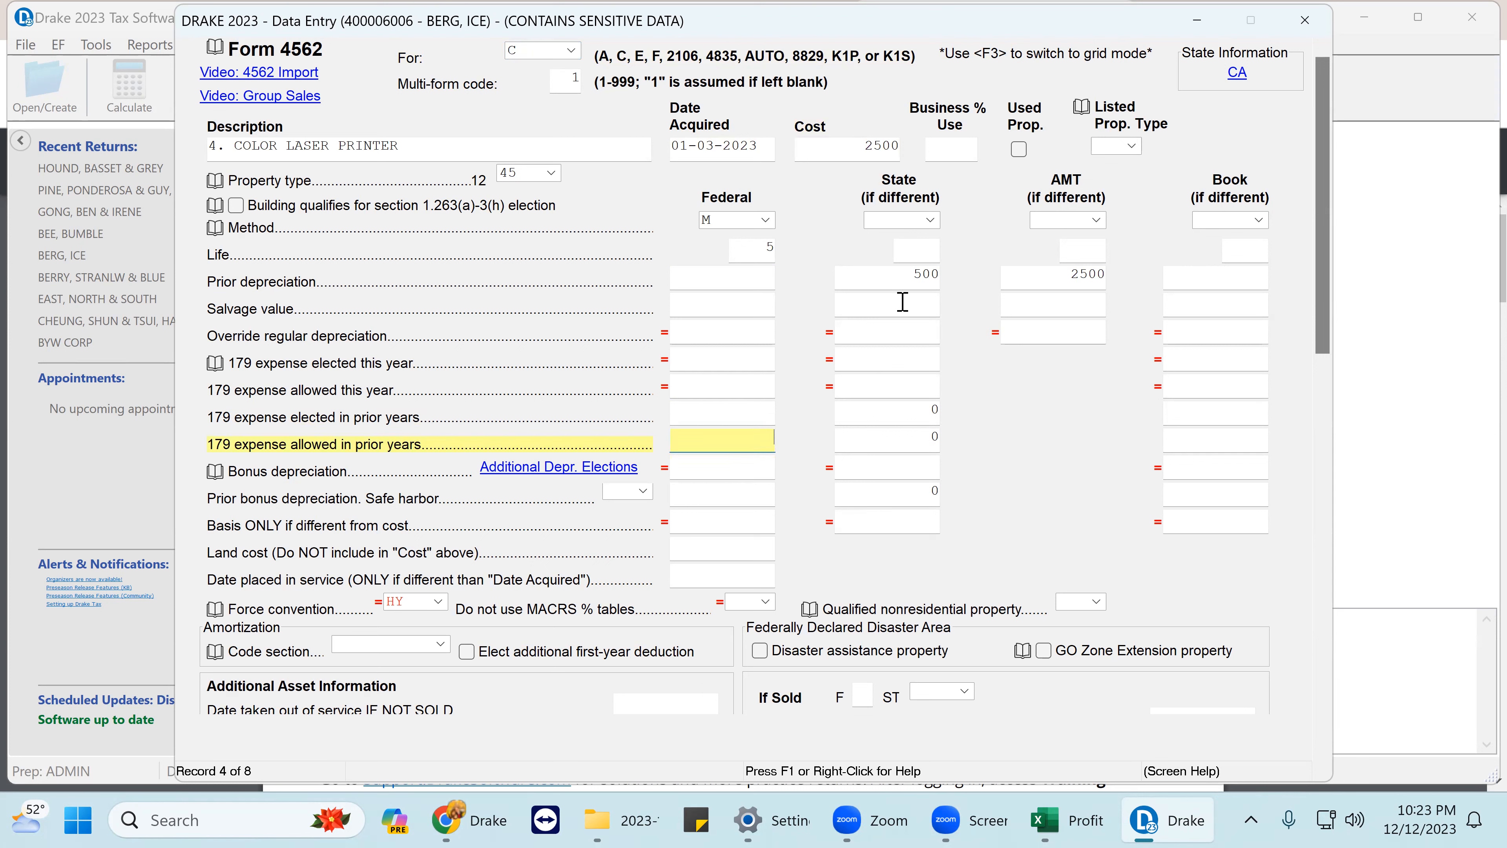
- Clear the printer's 500 State and 2500 AMT prior depreciation, then advance to record 5
click(900, 276)
key(BackSpace)
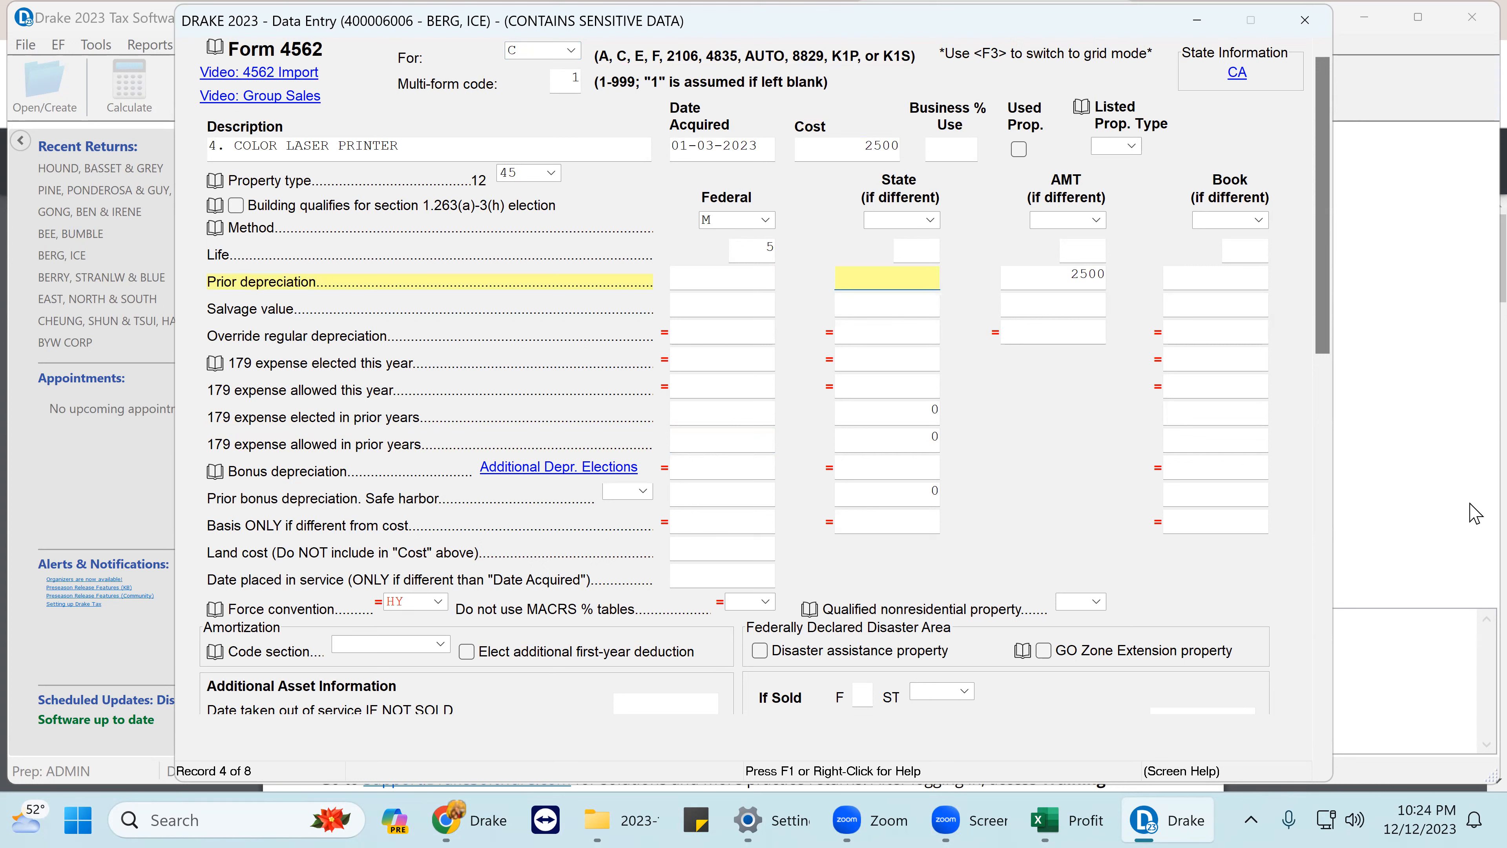
click(1074, 277)
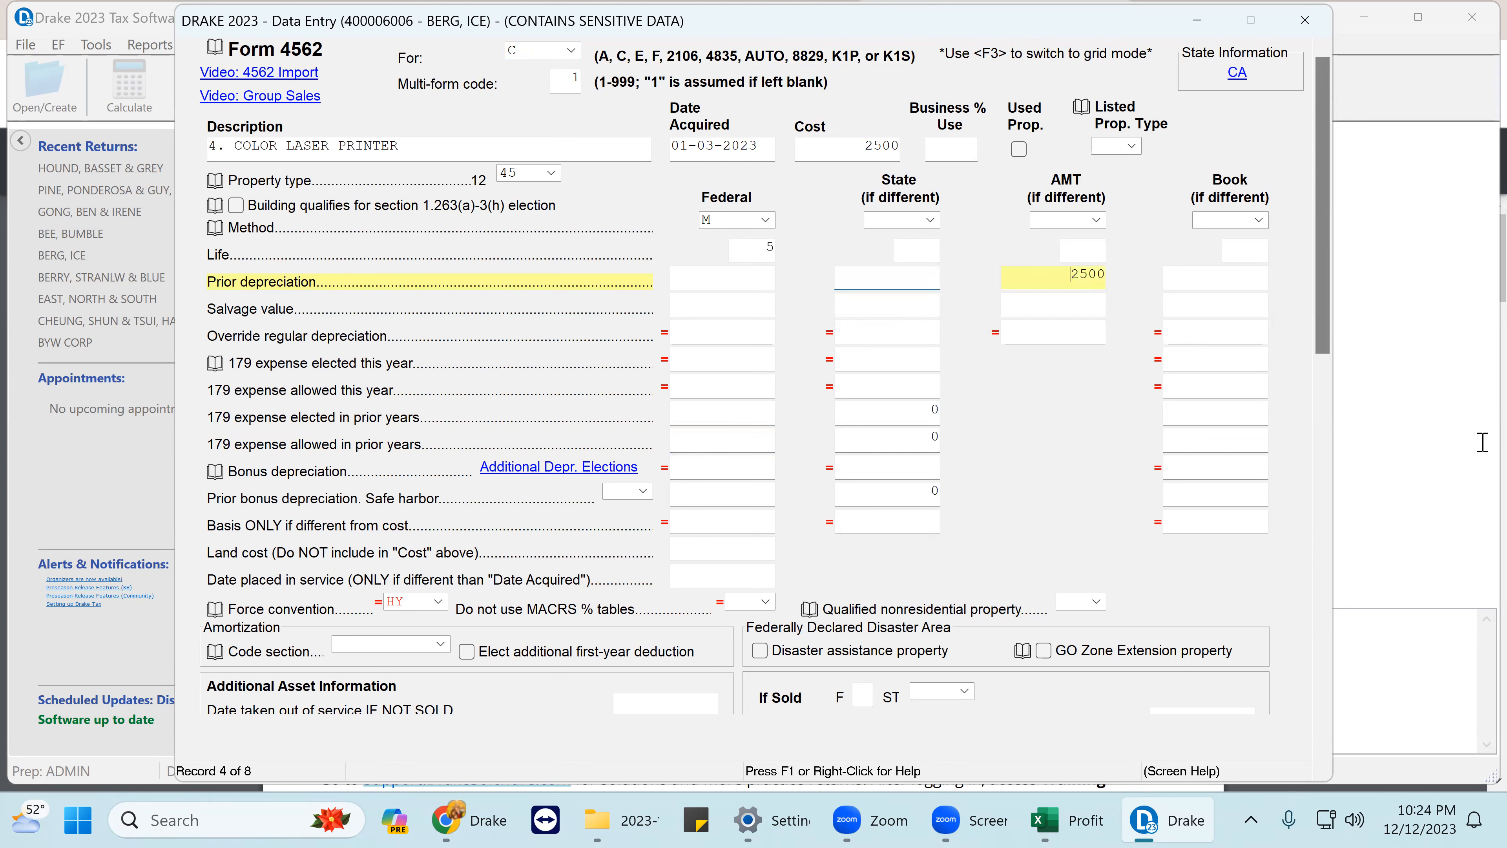
key(BackSpace)
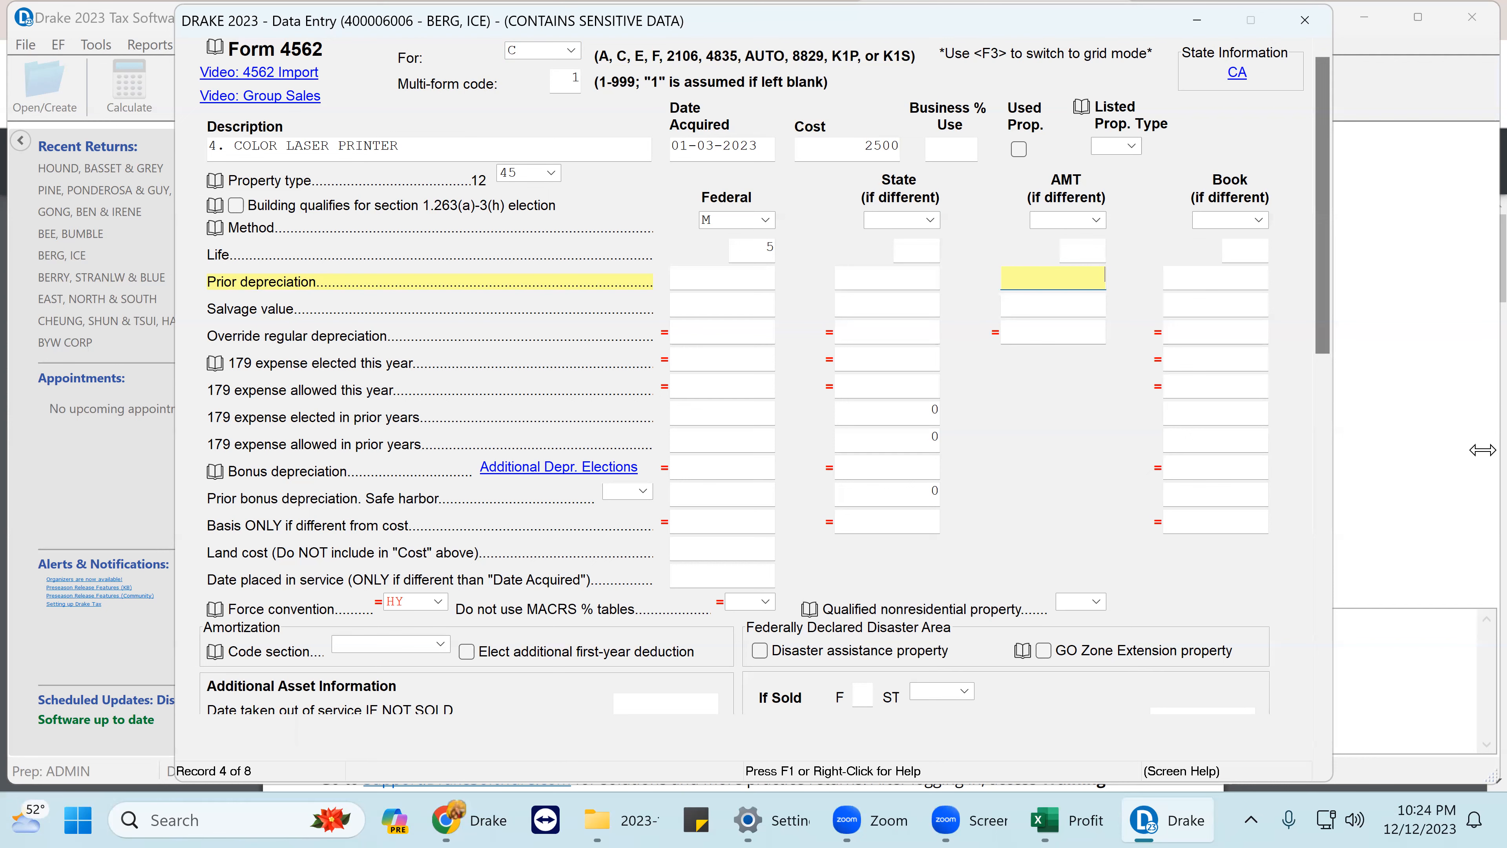
key(Page_Down)
key(Page_Down)
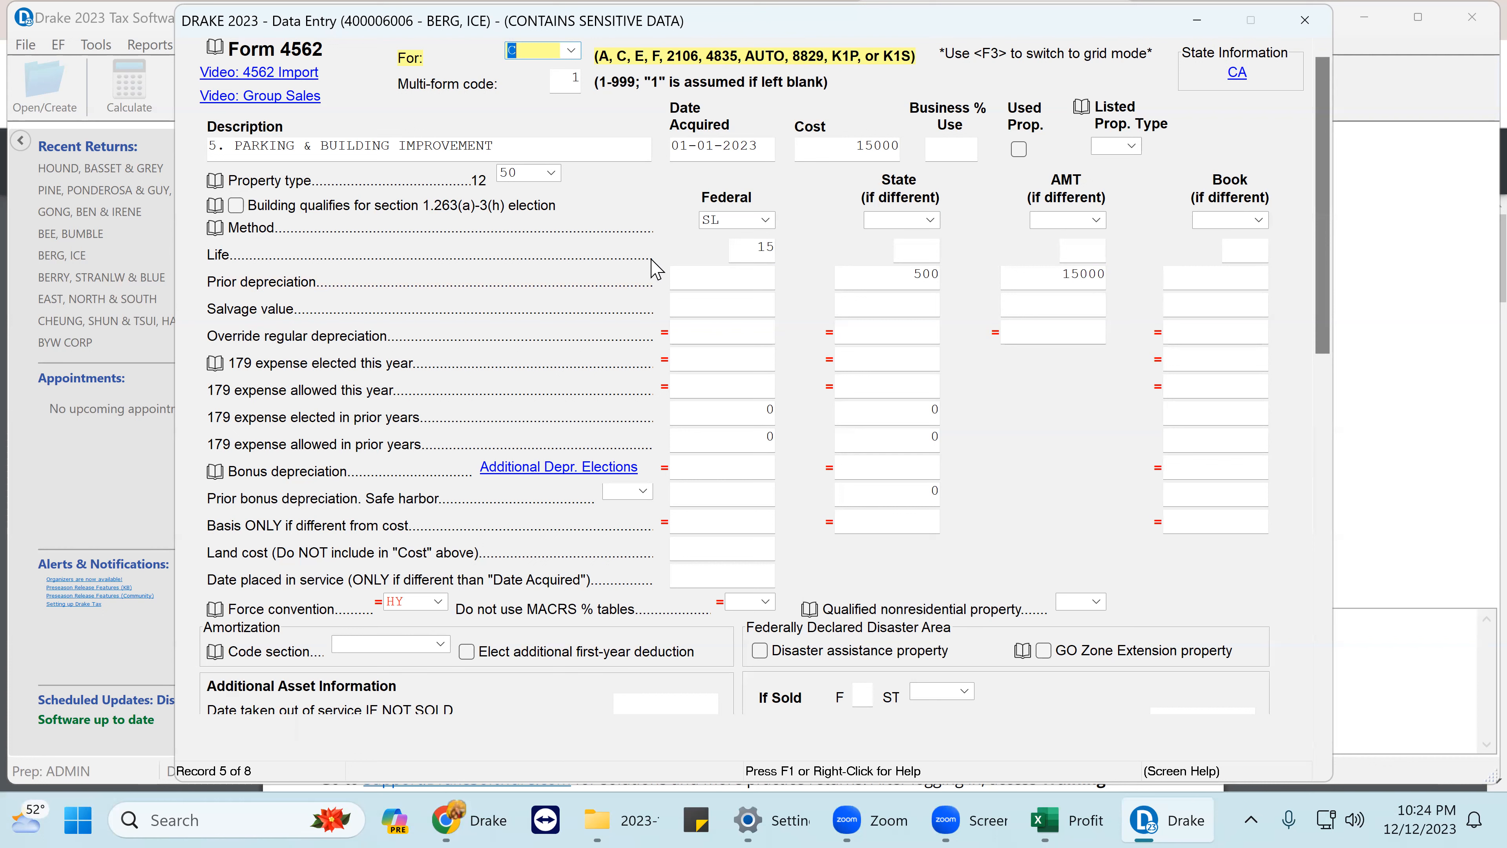
- Leave record 5's federal bonus depreciation blank after trying 0, then advance to record 6
click(717, 334)
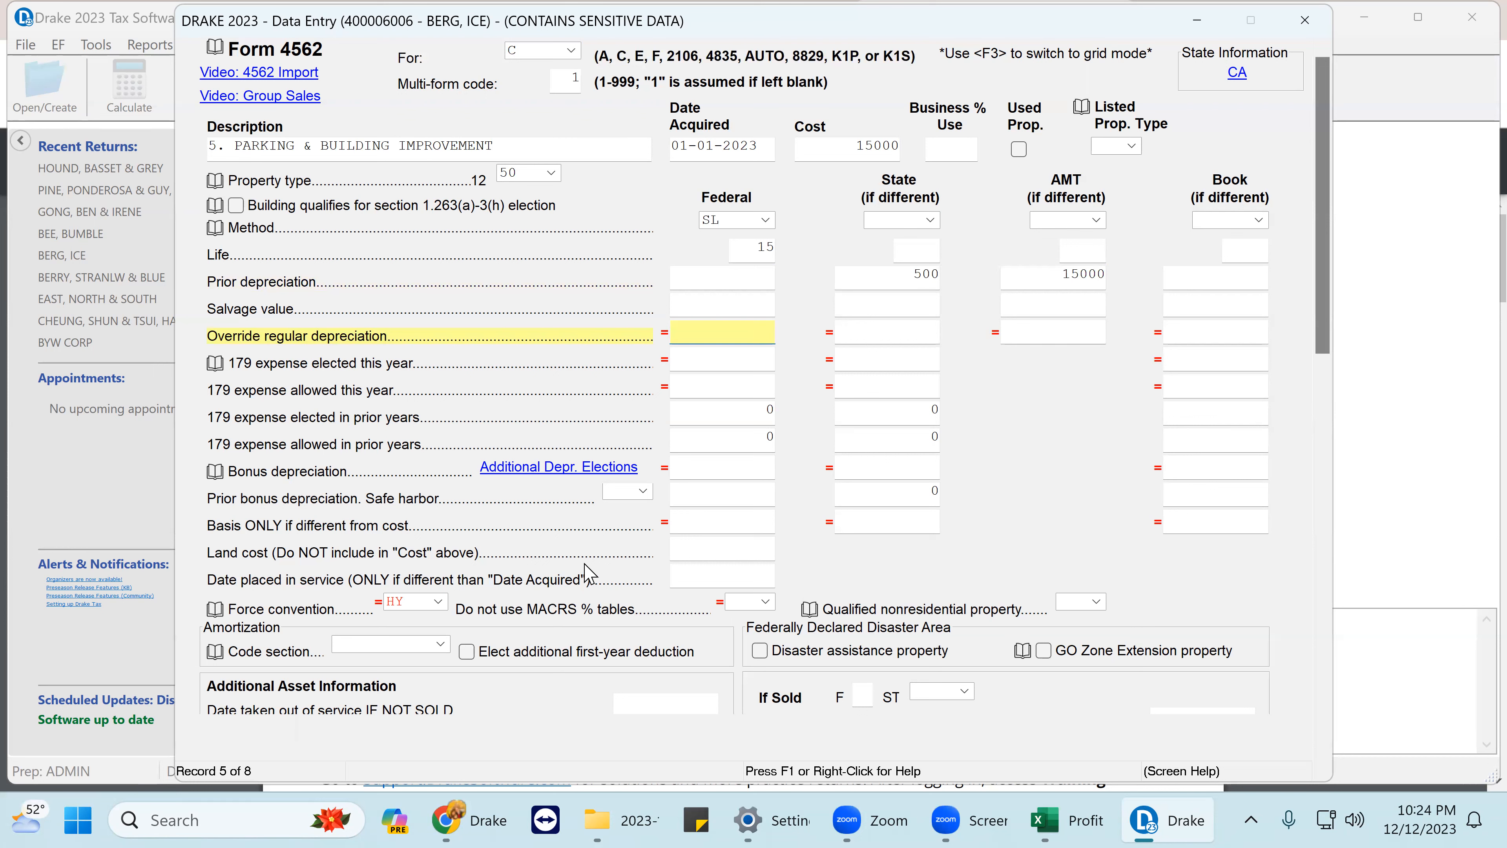
click(741, 471)
text(0)
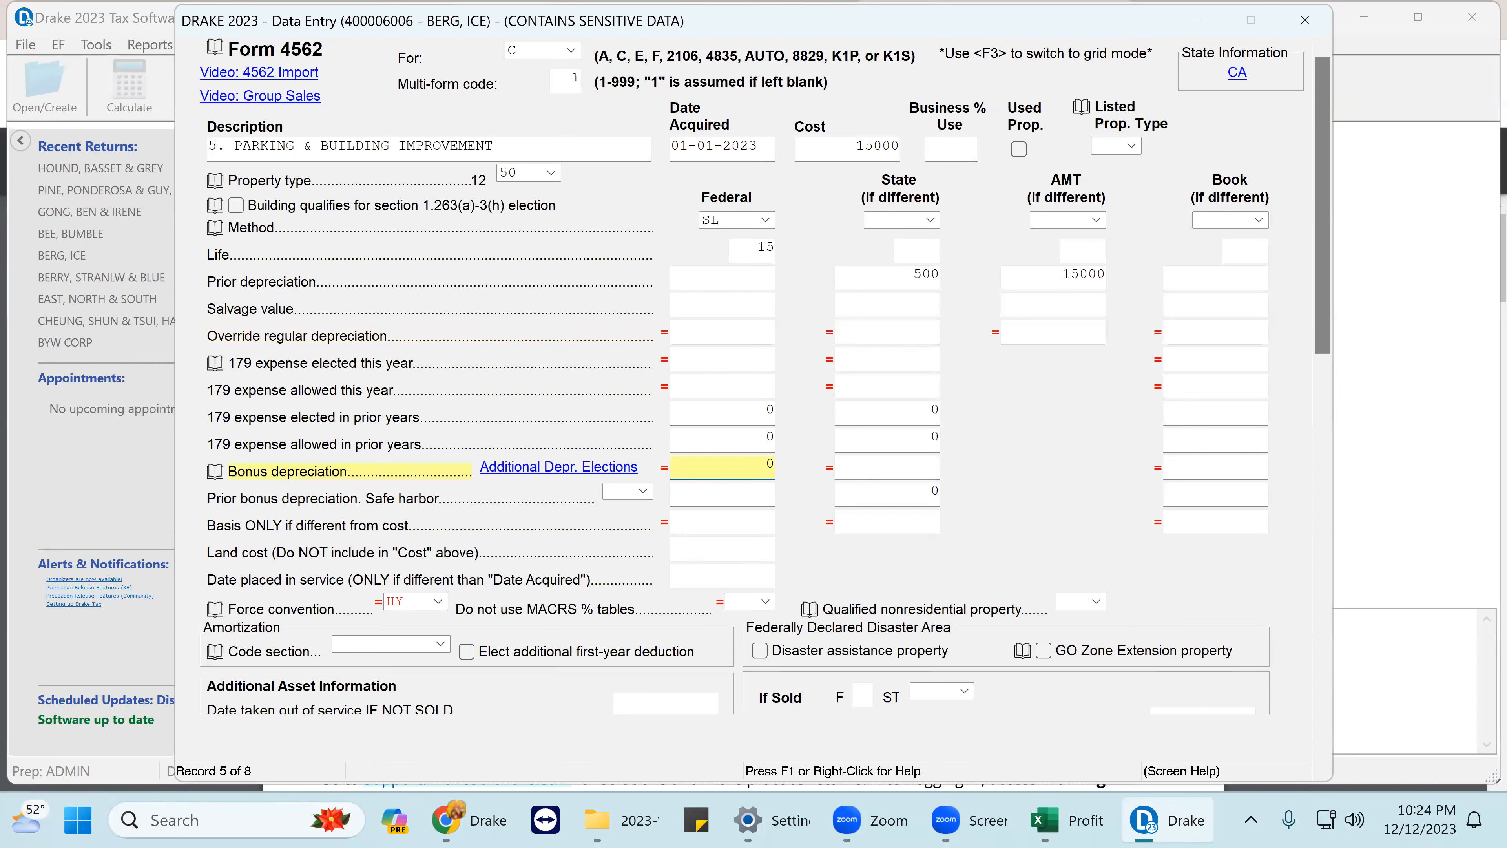
key(Tab)
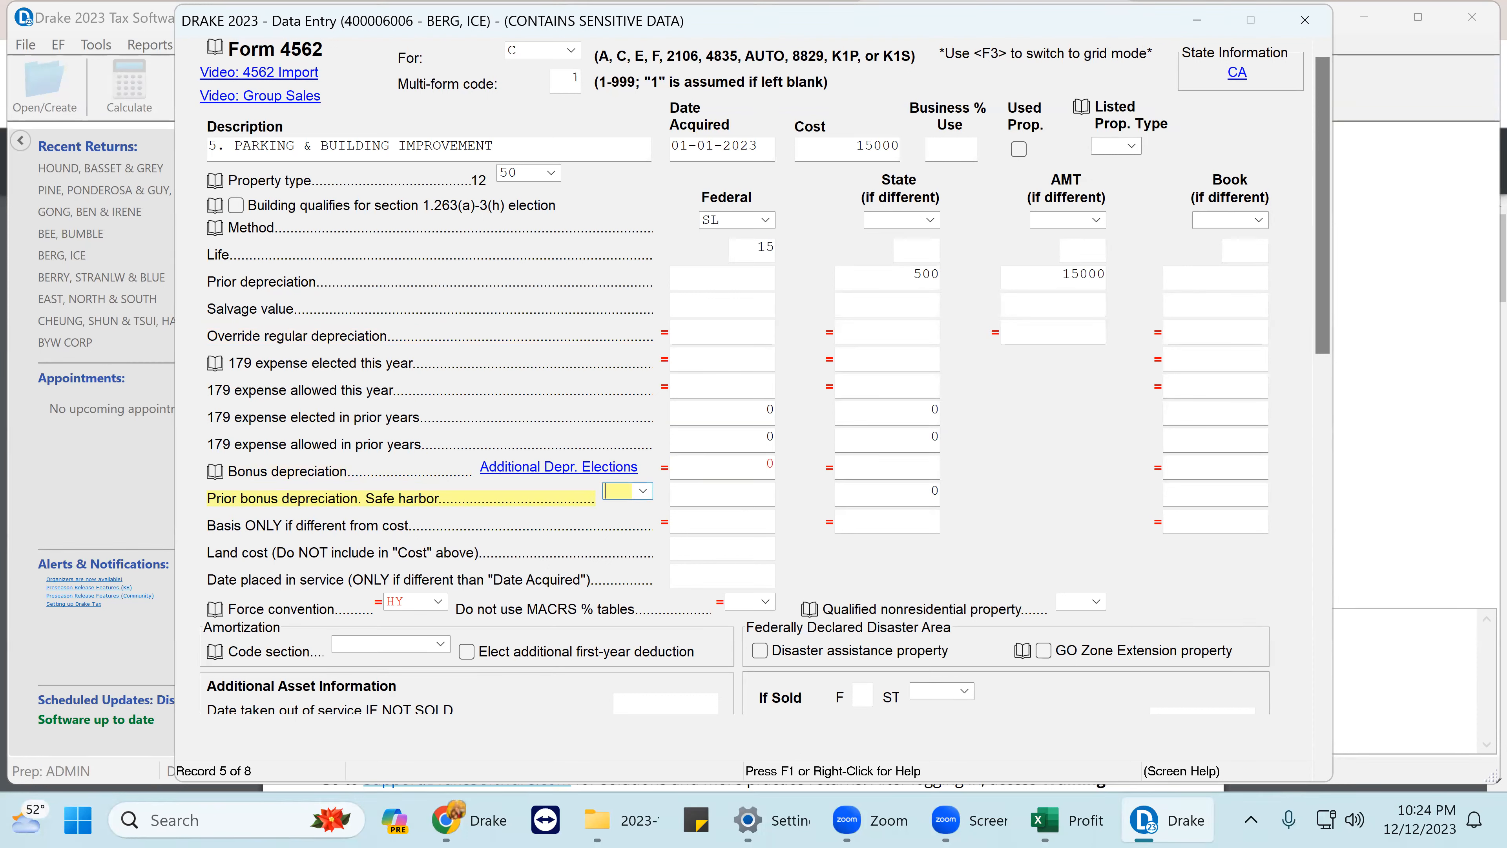
click(730, 468)
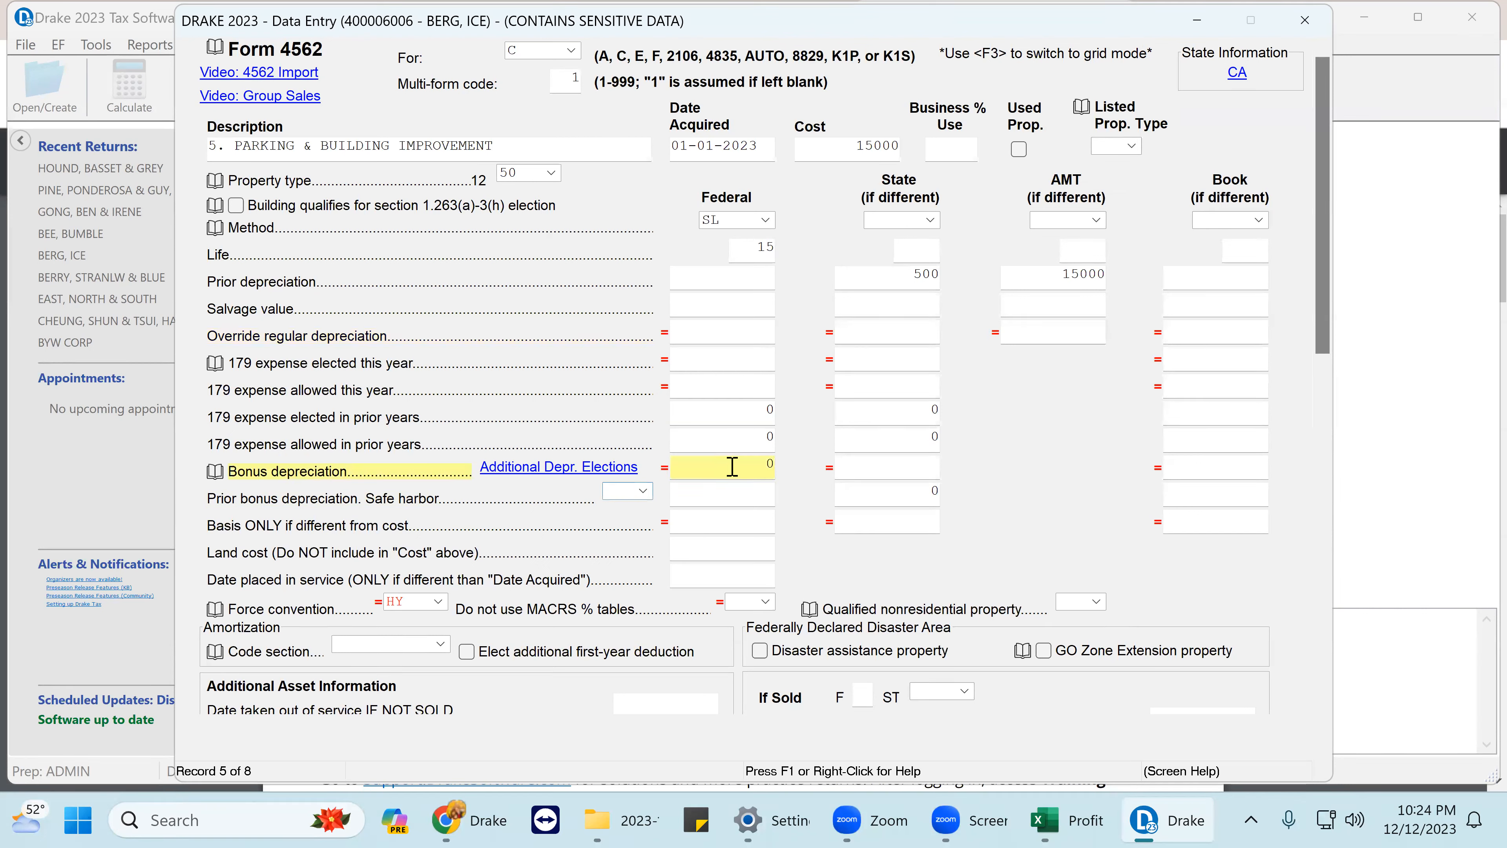
key(BackSpace)
key(Page_Down)
key(Page_Down)
key(Page_Down)
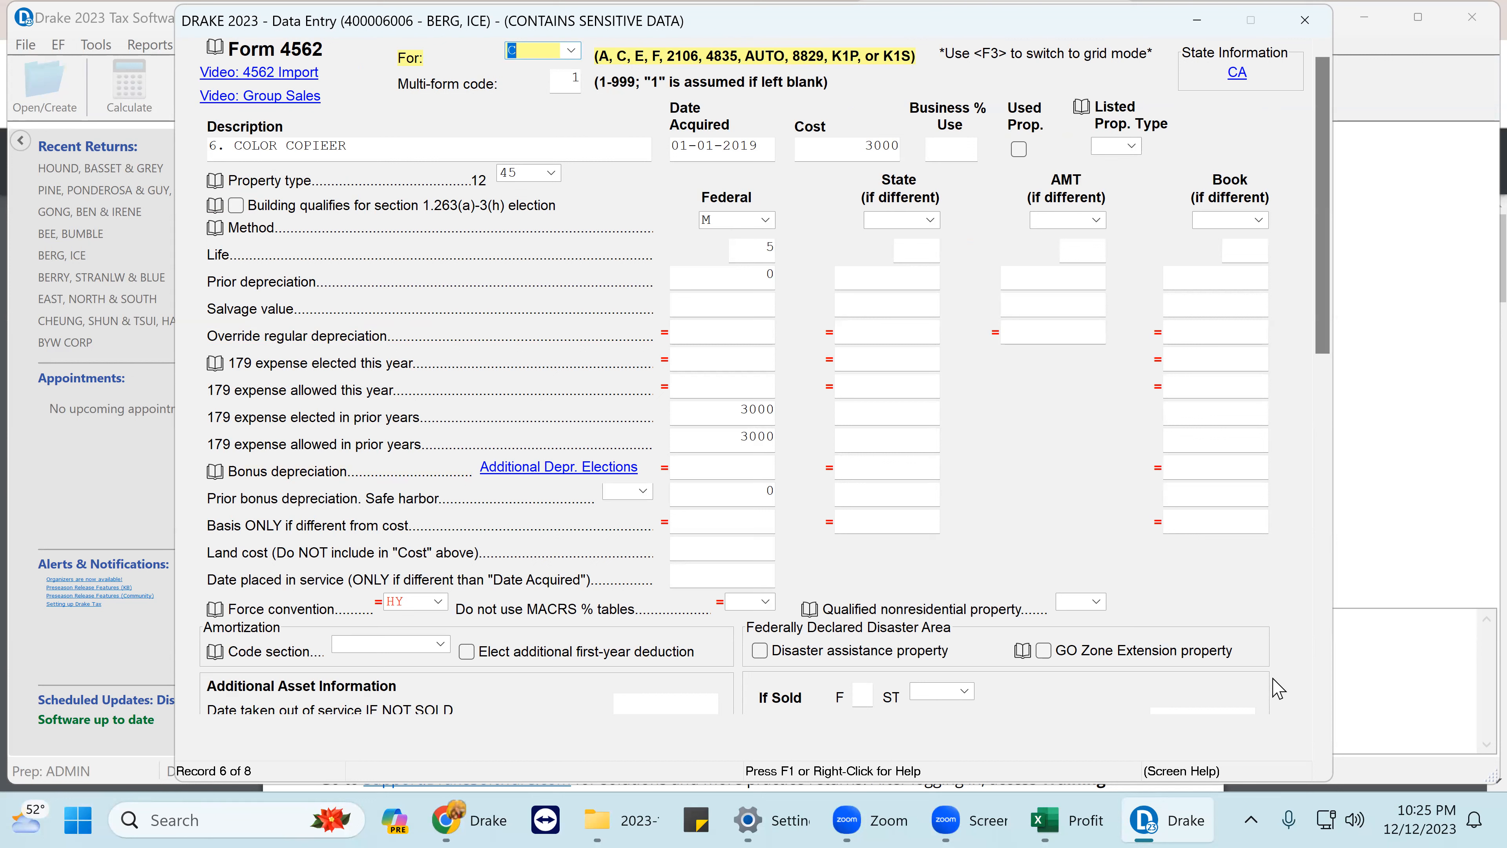
- Check the color copier's cost and prior-year 179 amounts, then move to the Toyota truck asset
click(873, 153)
click(749, 410)
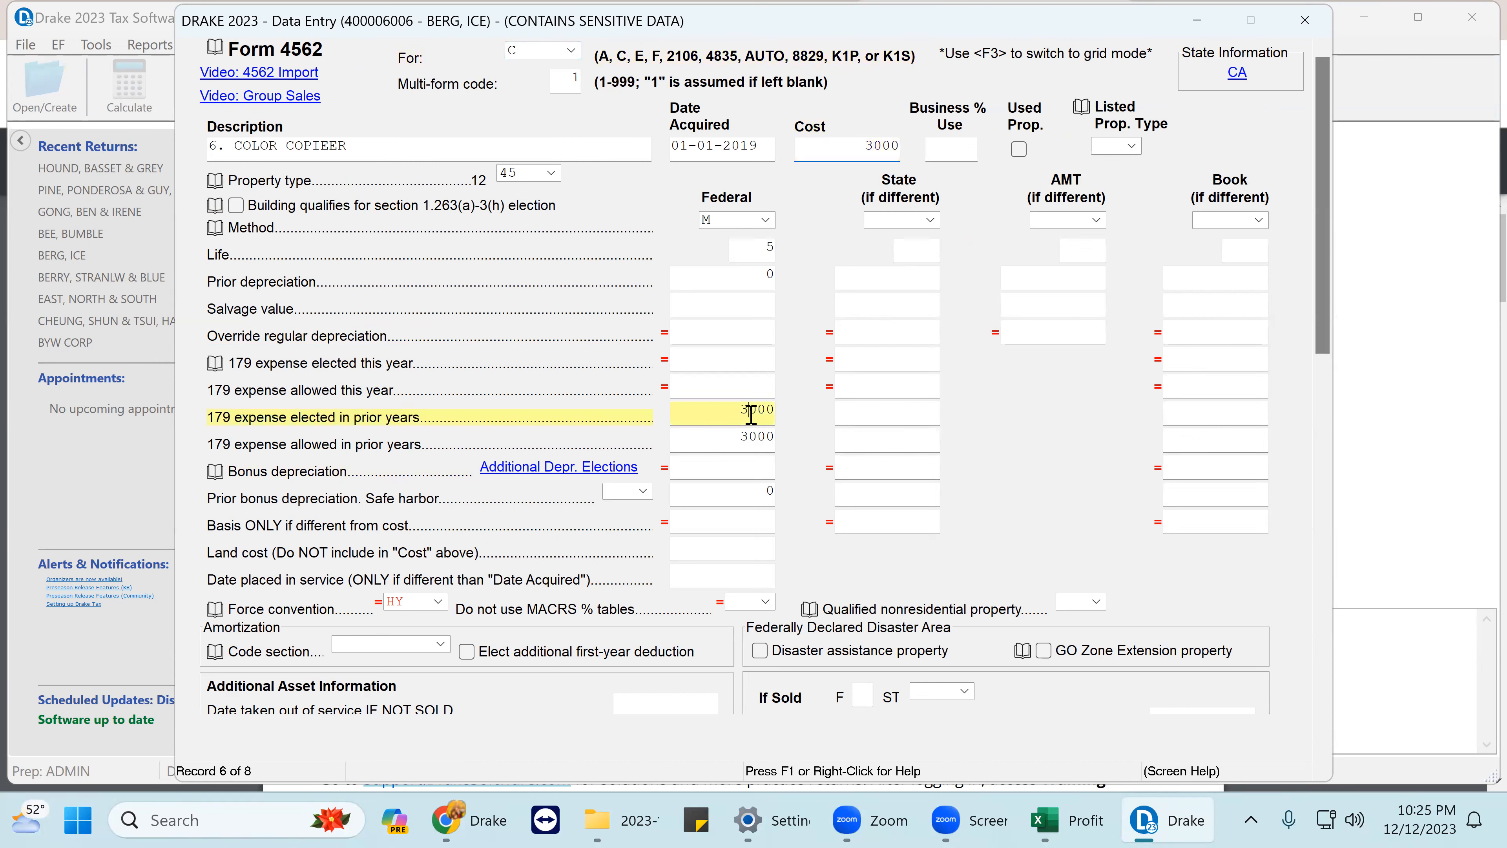
click(741, 439)
key(Page_Down)
key(Page_Down)
key(Page_Down)
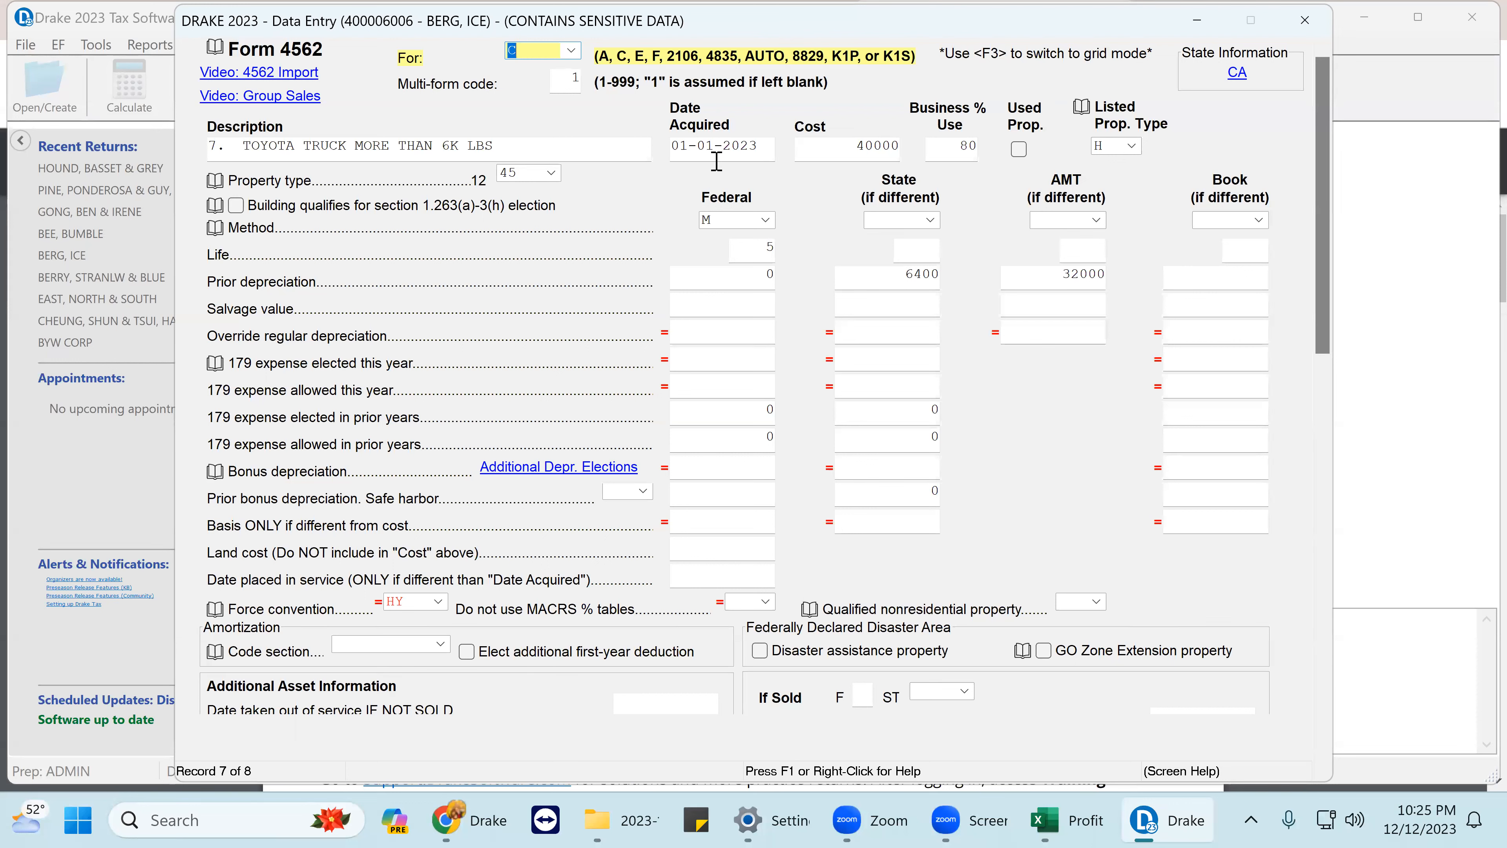
drag(495, 146, 176, 160)
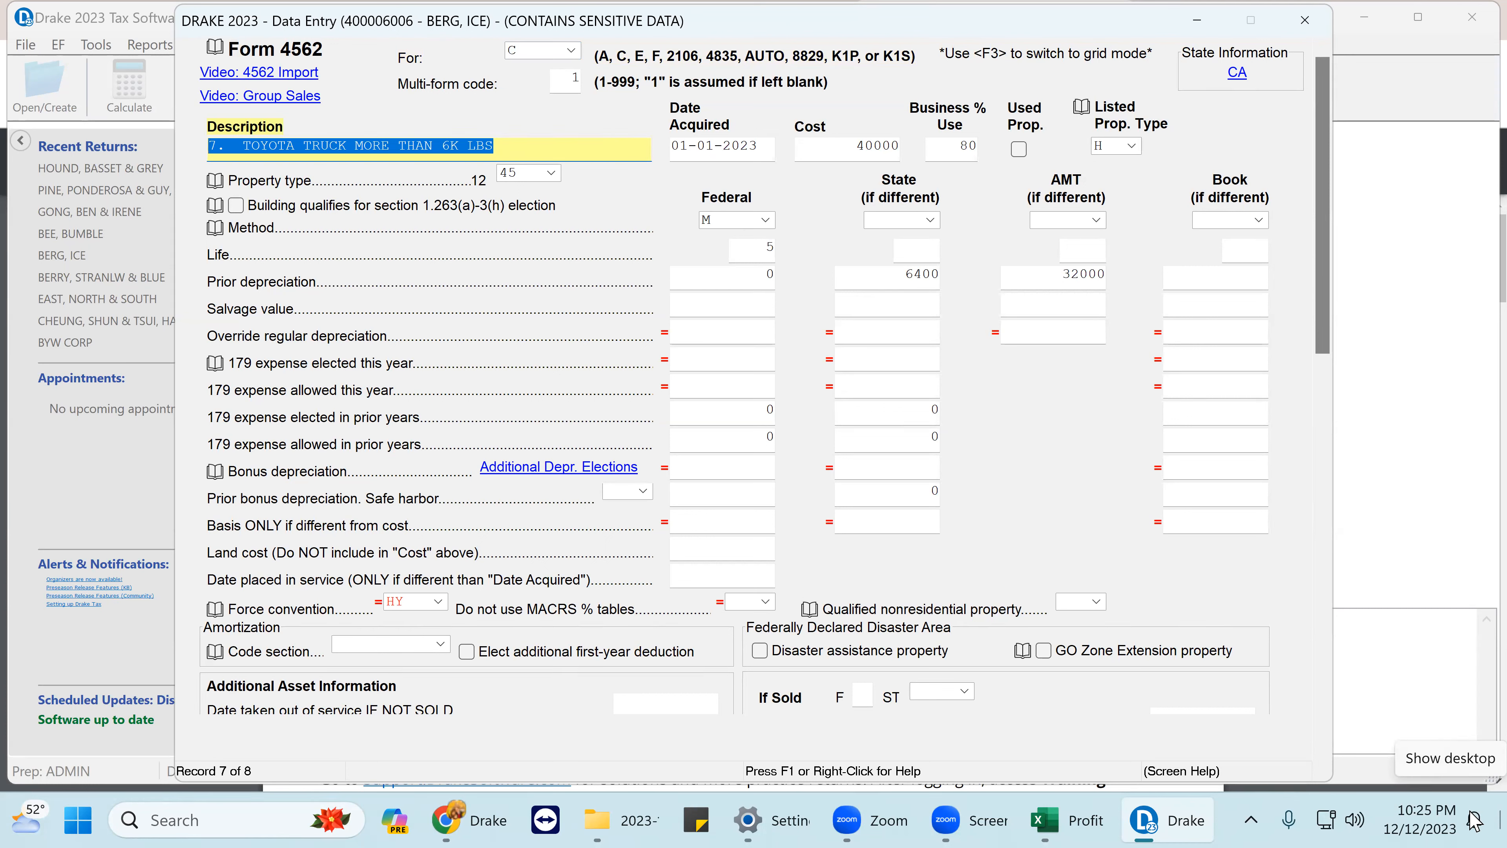
- Clear the truck's 6400 State, 32000 AMT and federal prior depreciation
click(875, 283)
key(Delete)
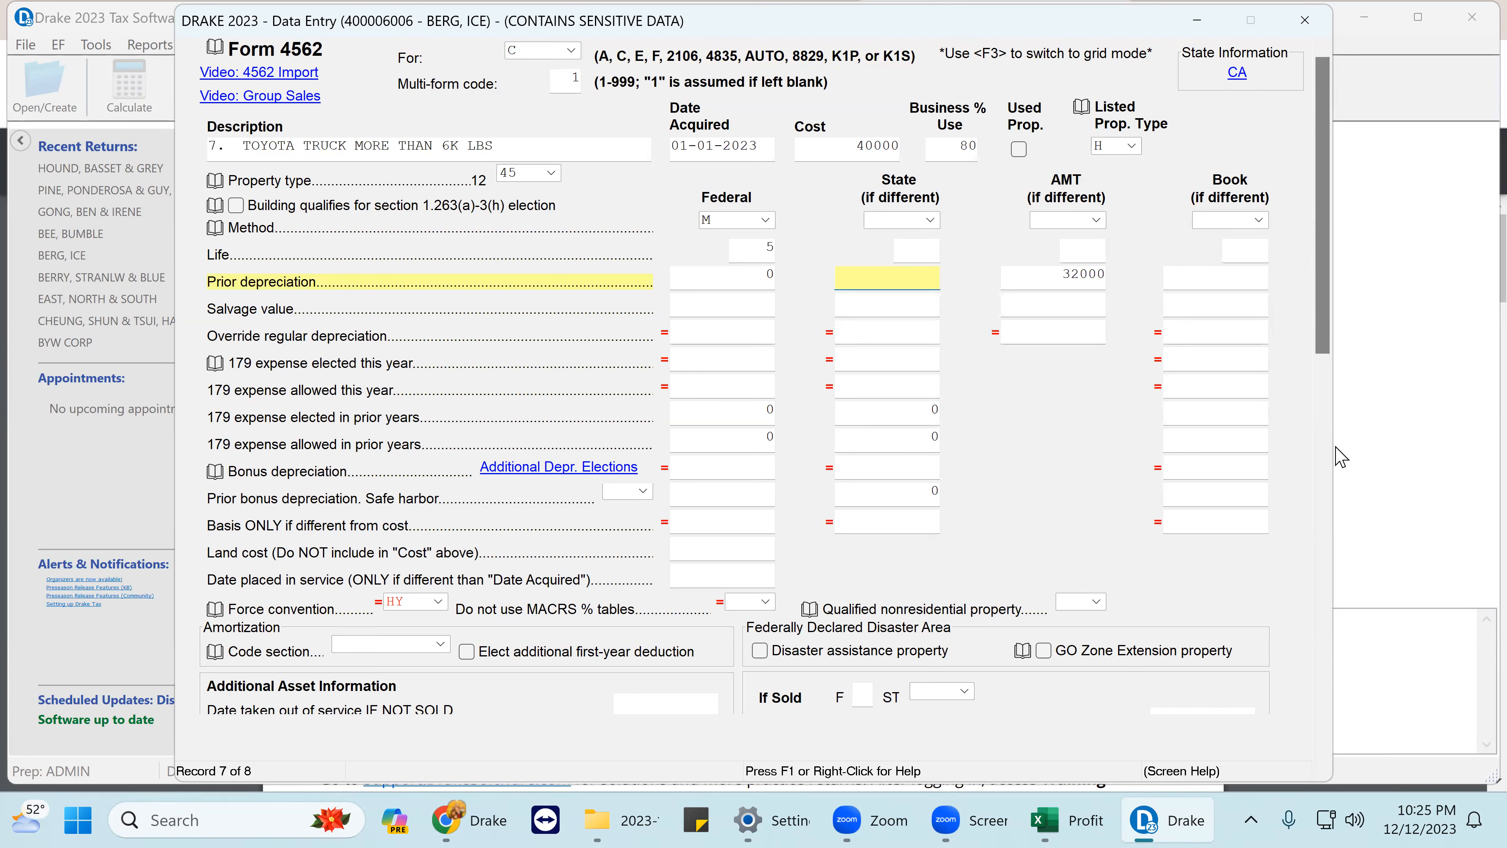
click(1043, 276)
key(Delete)
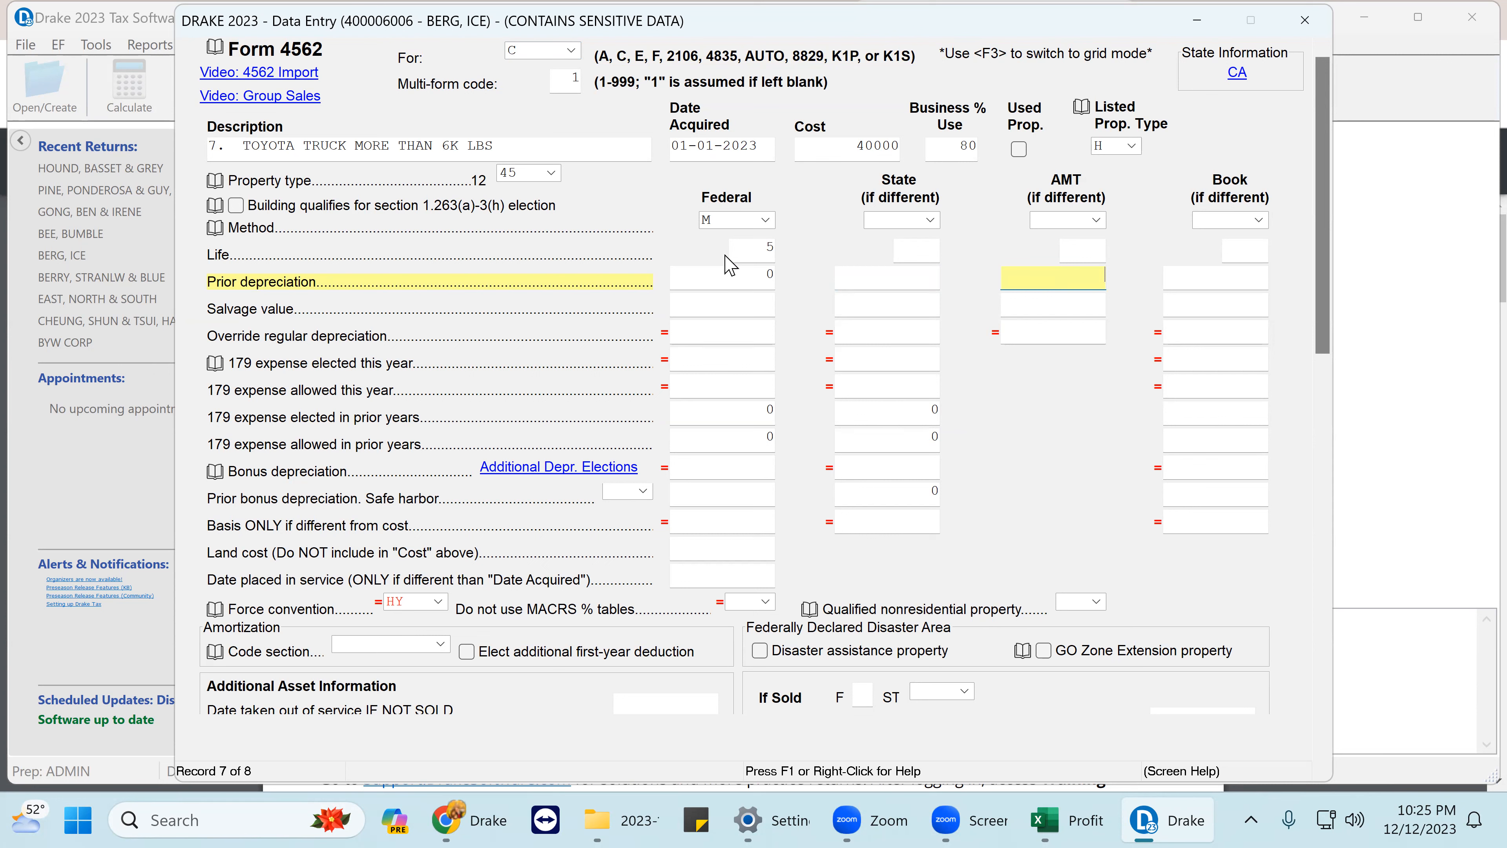
click(729, 274)
key(Delete)
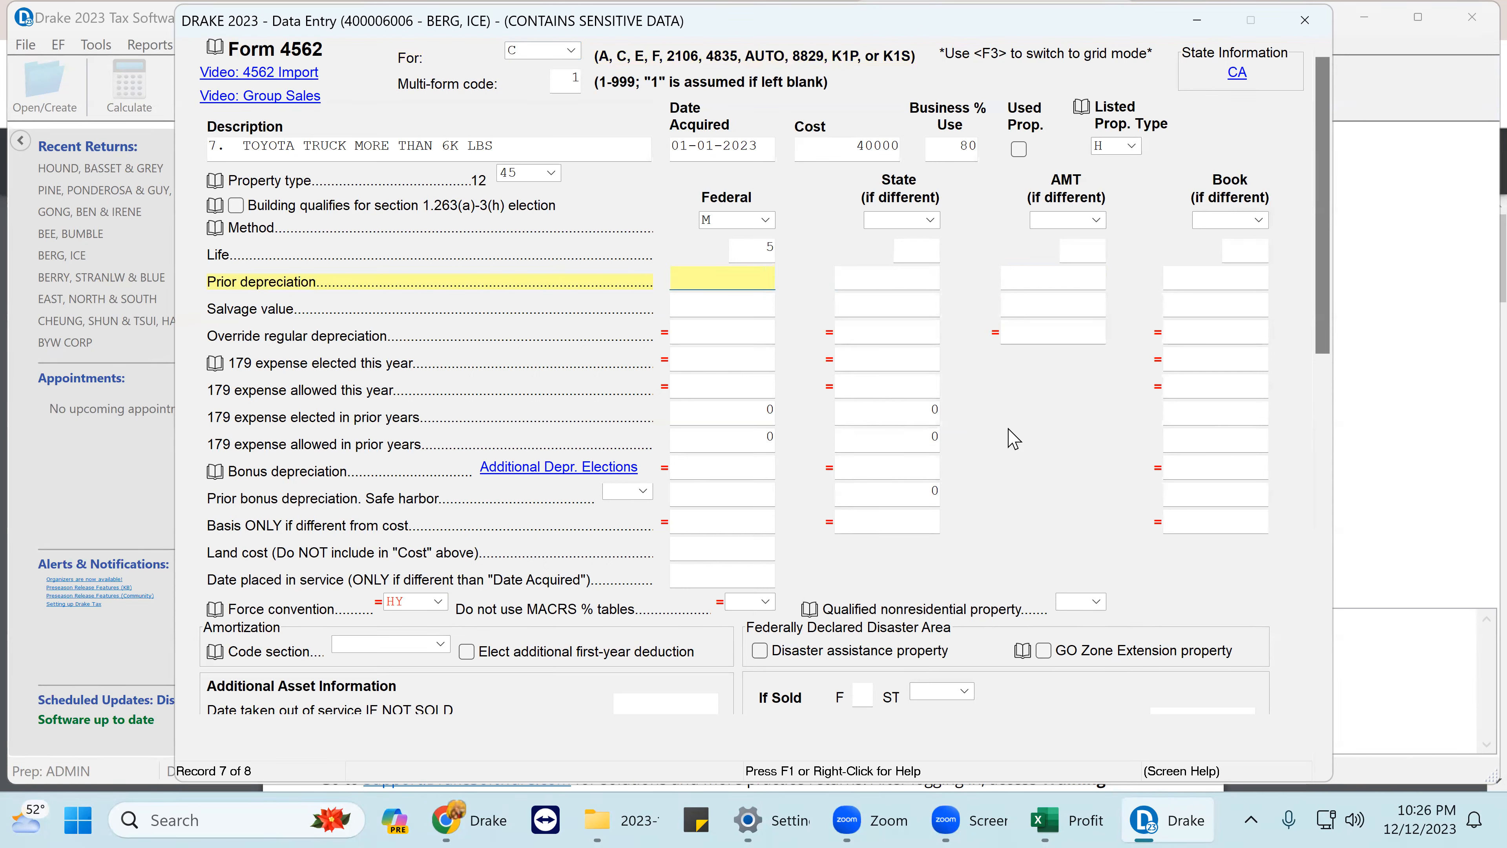
- Clear the truck's prior-year 179 elected and allowed amounts and close Form 4562
click(756, 411)
key(Delete)
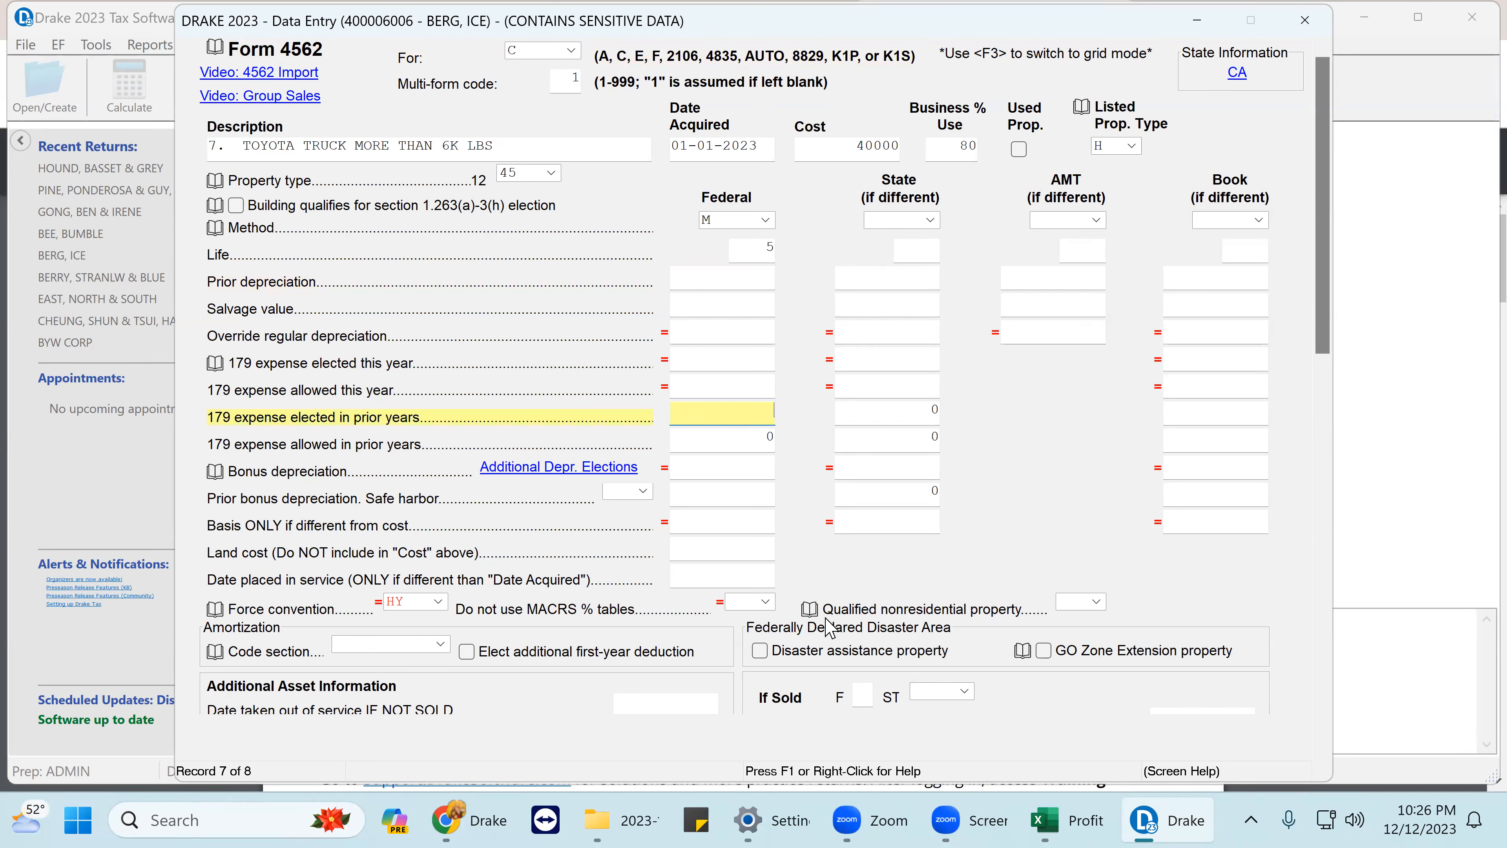
click(749, 441)
key(Delete)
click(1305, 20)
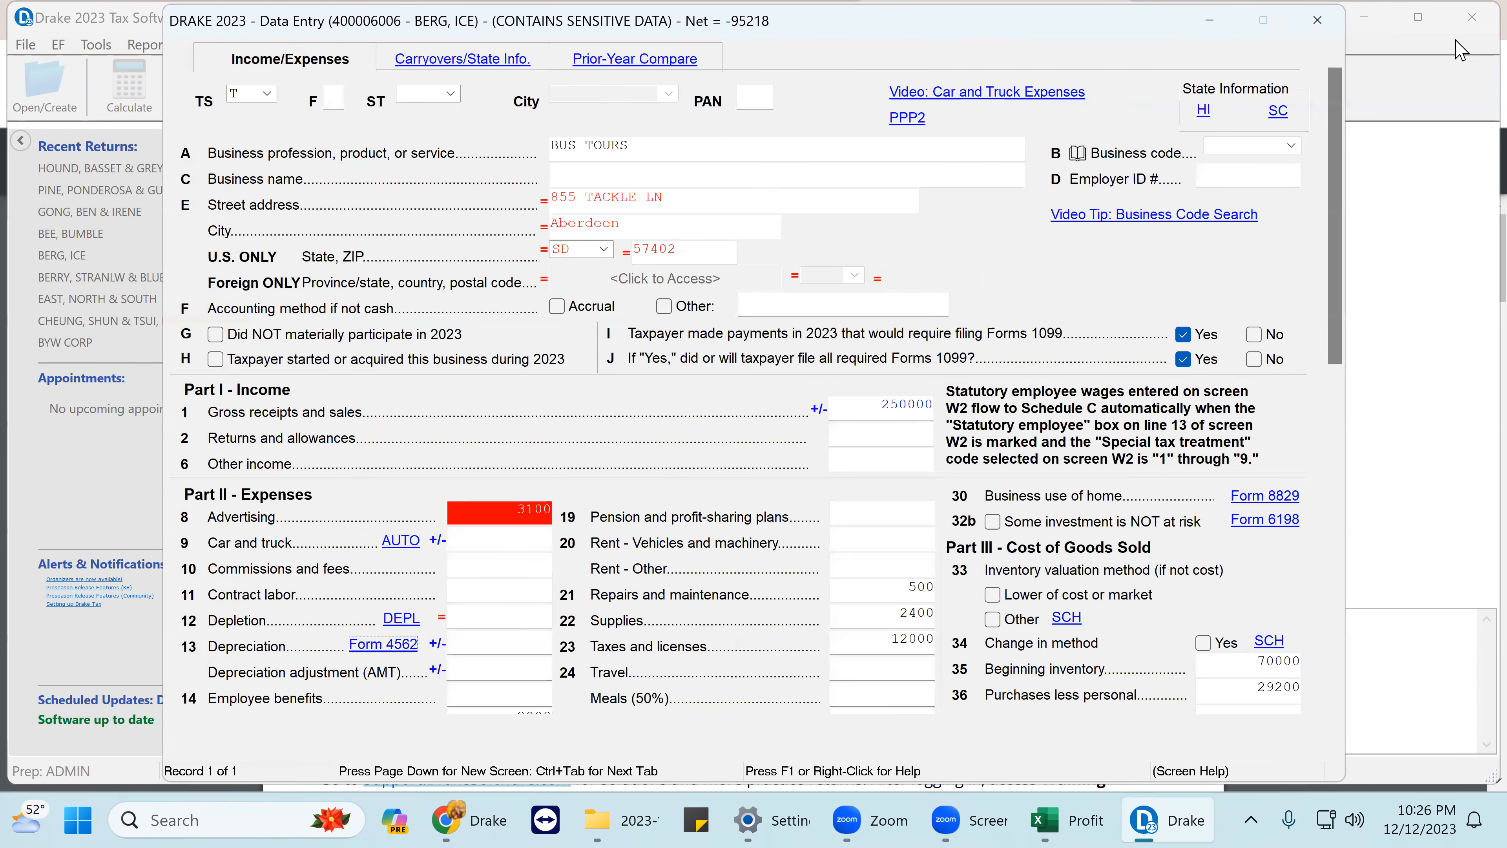
- Close Schedule C and data entry, let the return calculate, and dismiss the CA module error
click(1299, 24)
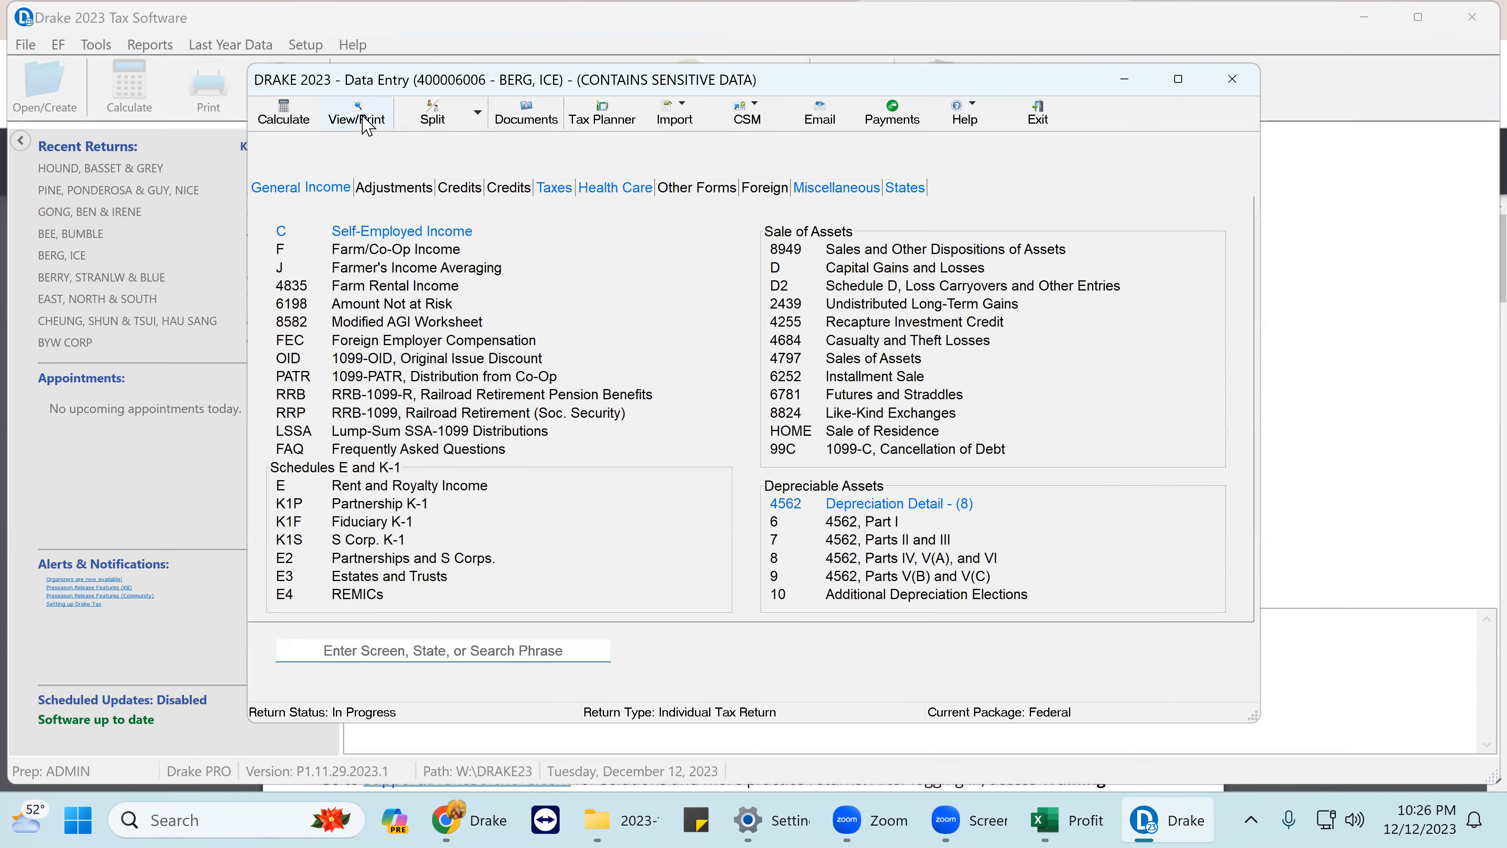
key(Escape)
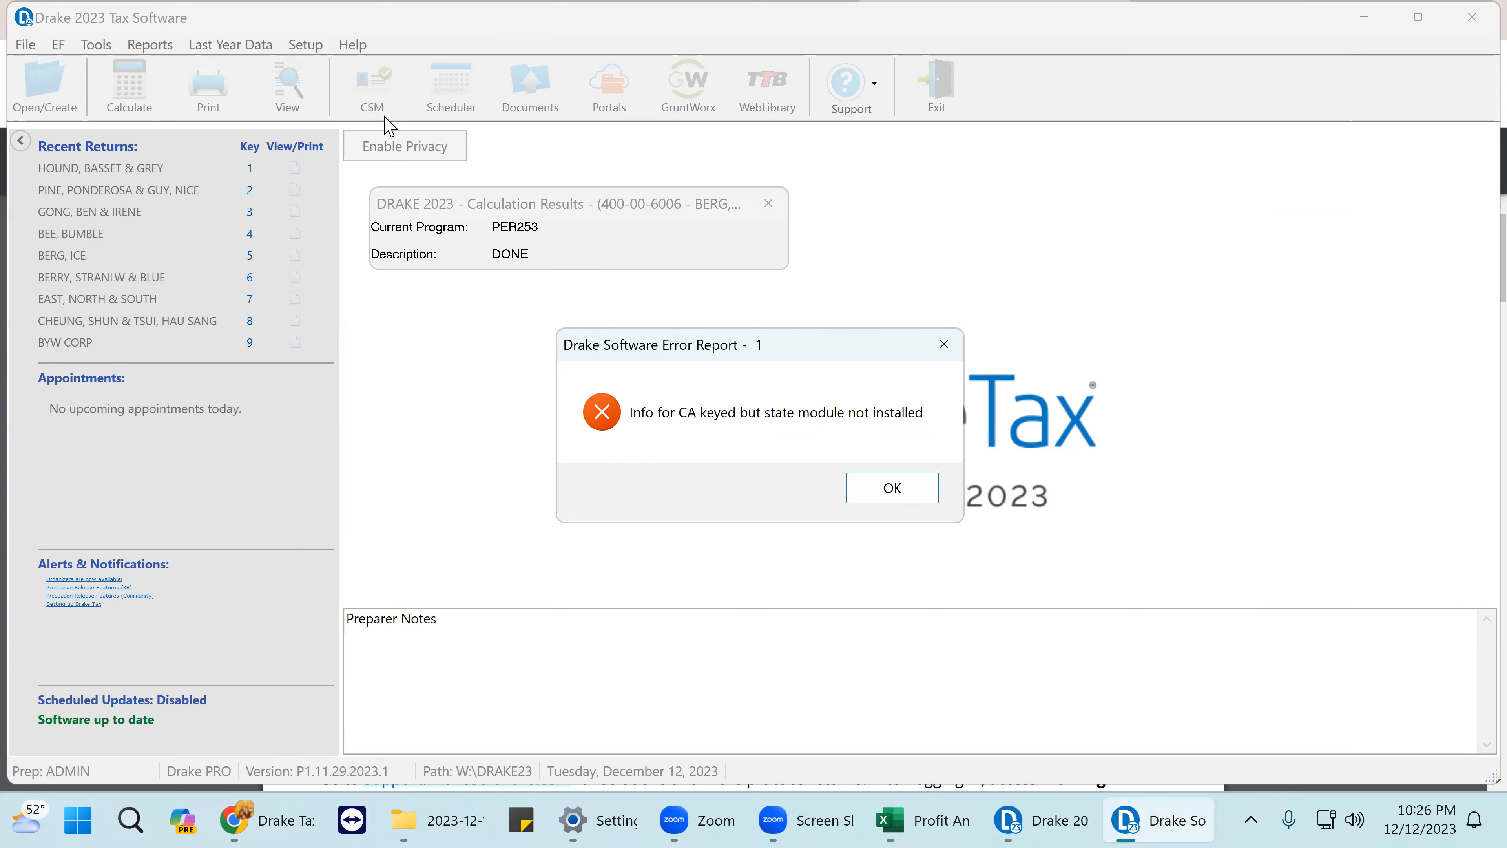
click(892, 488)
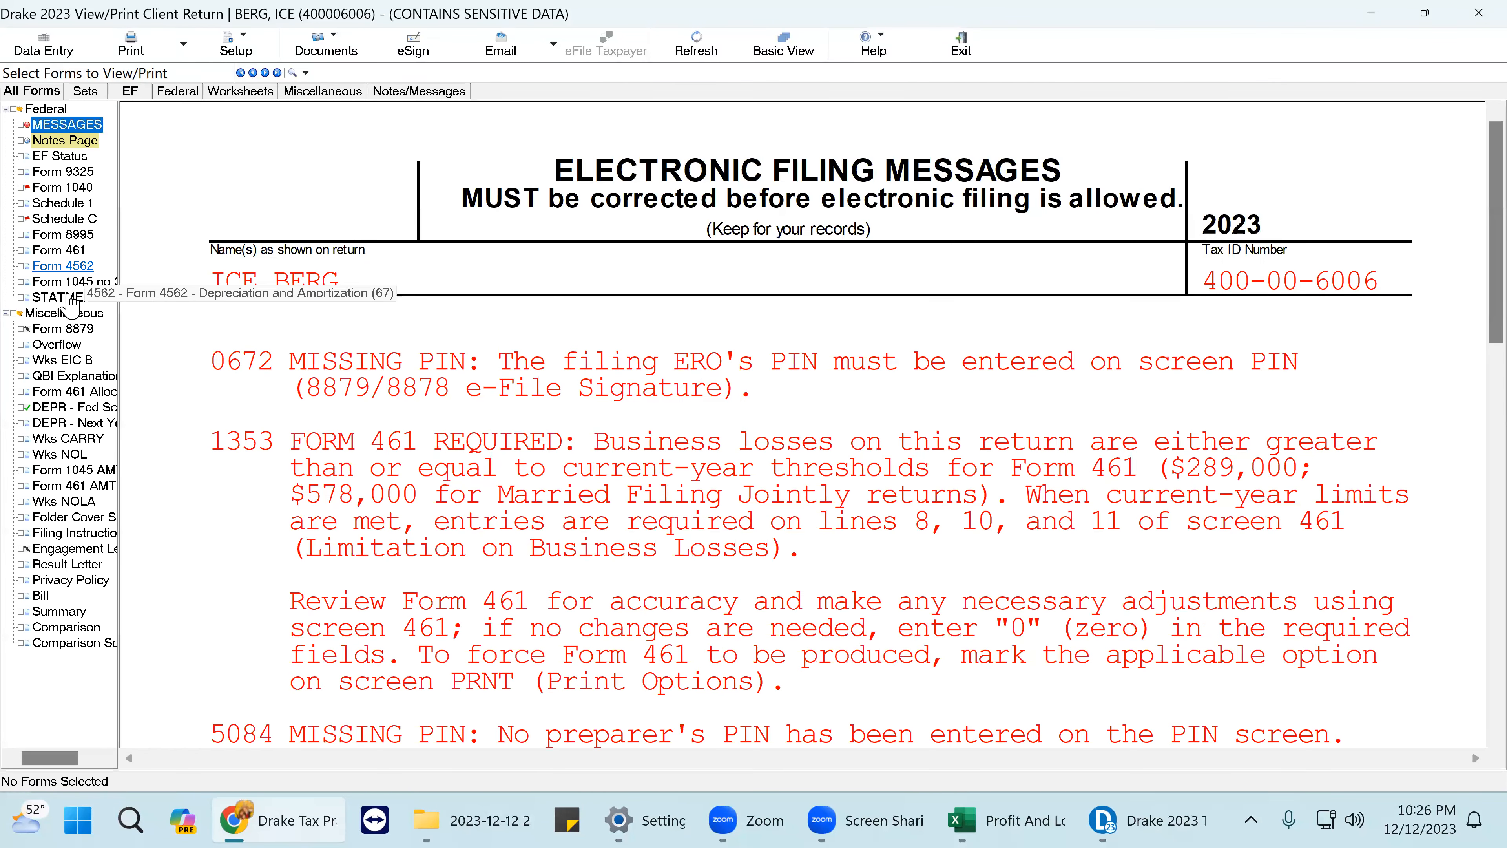
- Scan Schedule C's expense lines in the forms view, then open the eight-asset Depreciation Detail grid
click(84, 219)
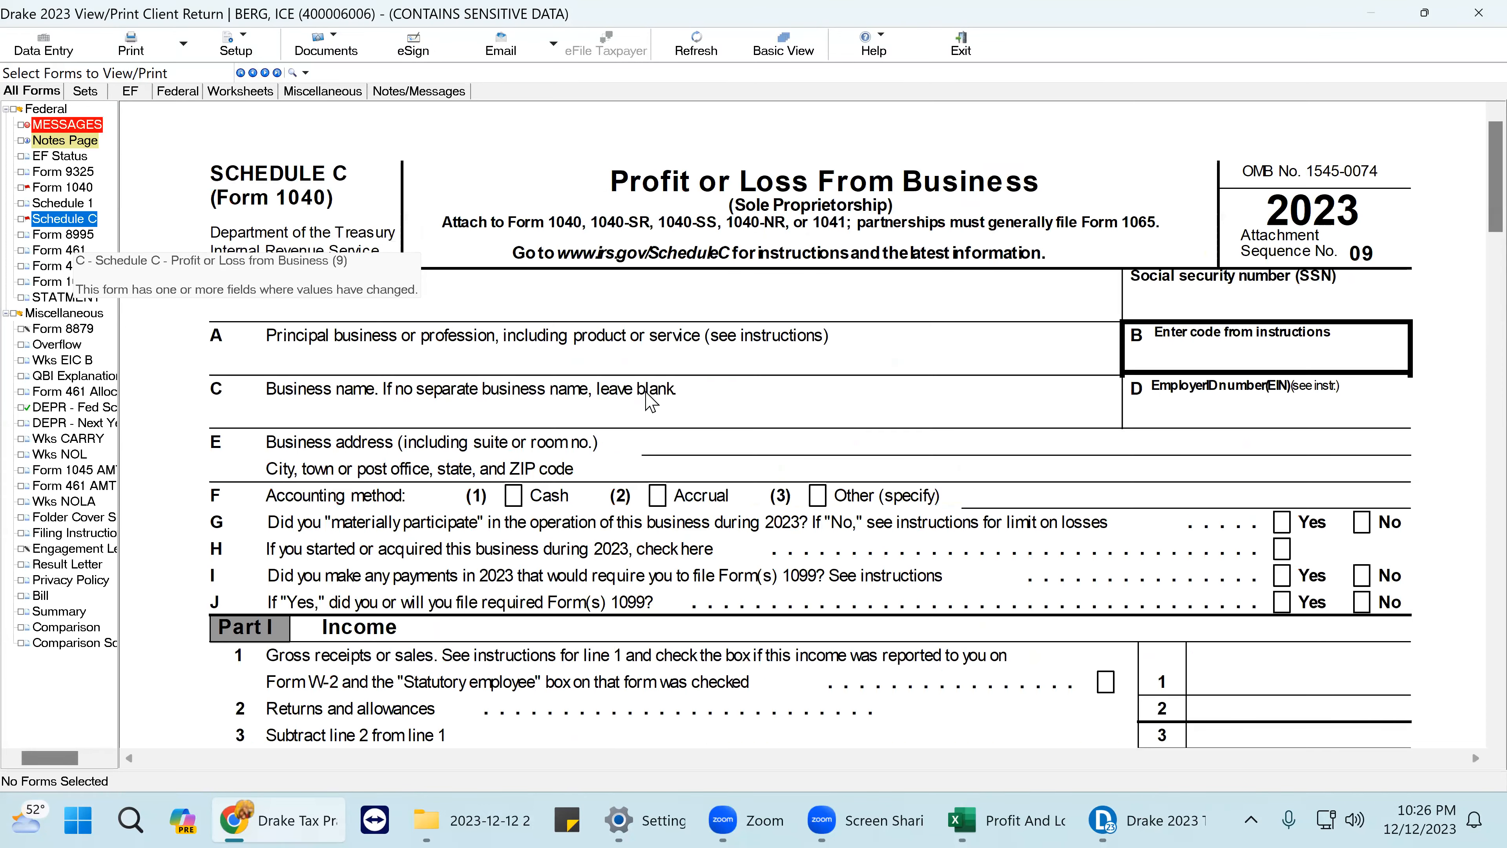
scroll(646, 395, down, 4)
scroll(651, 405, down, 4)
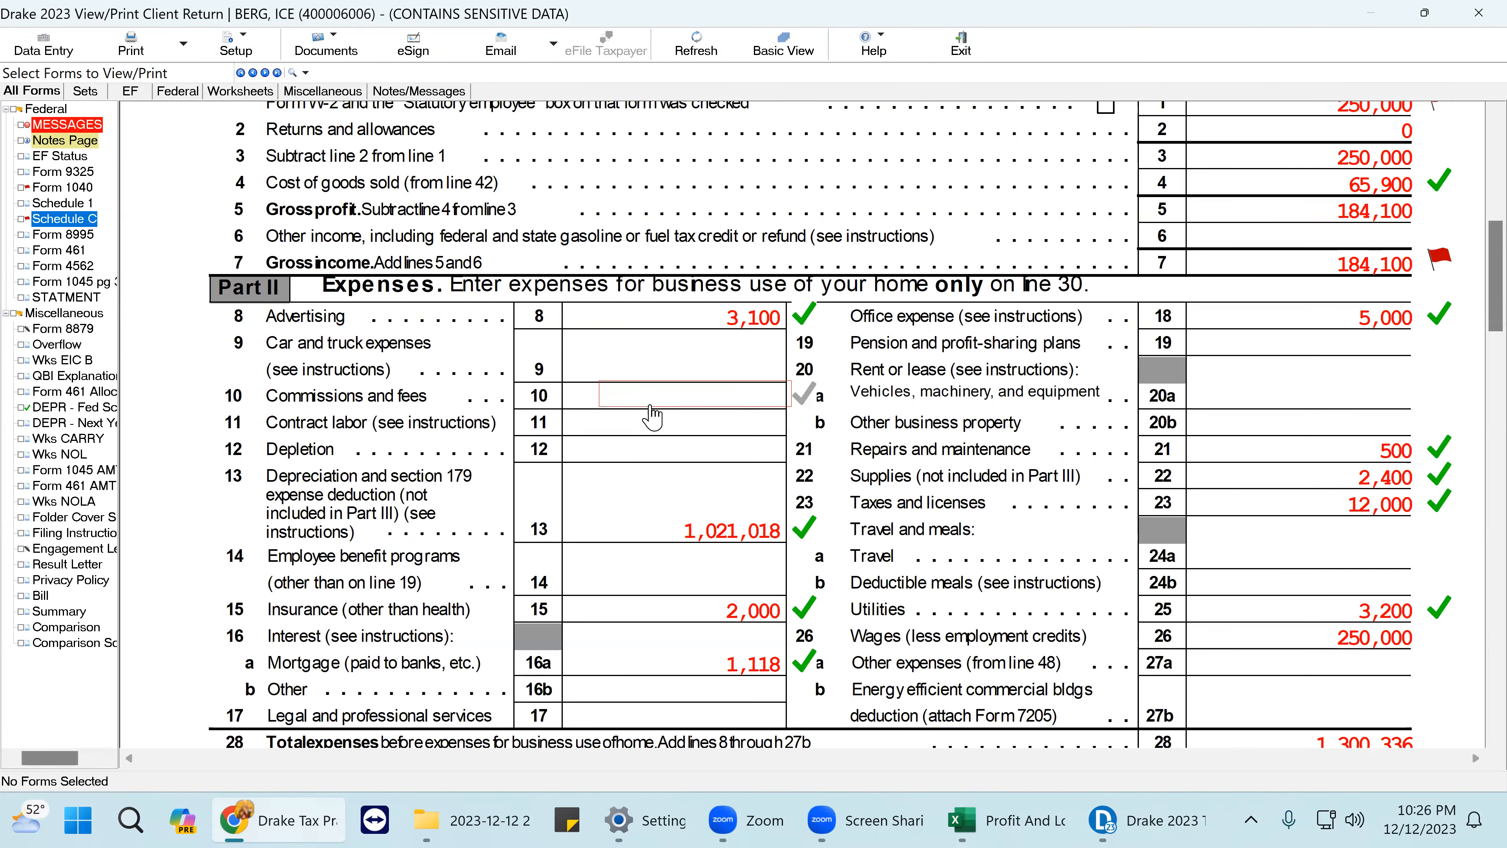
scroll(653, 416, down, 3)
scroll(712, 428, up, 3)
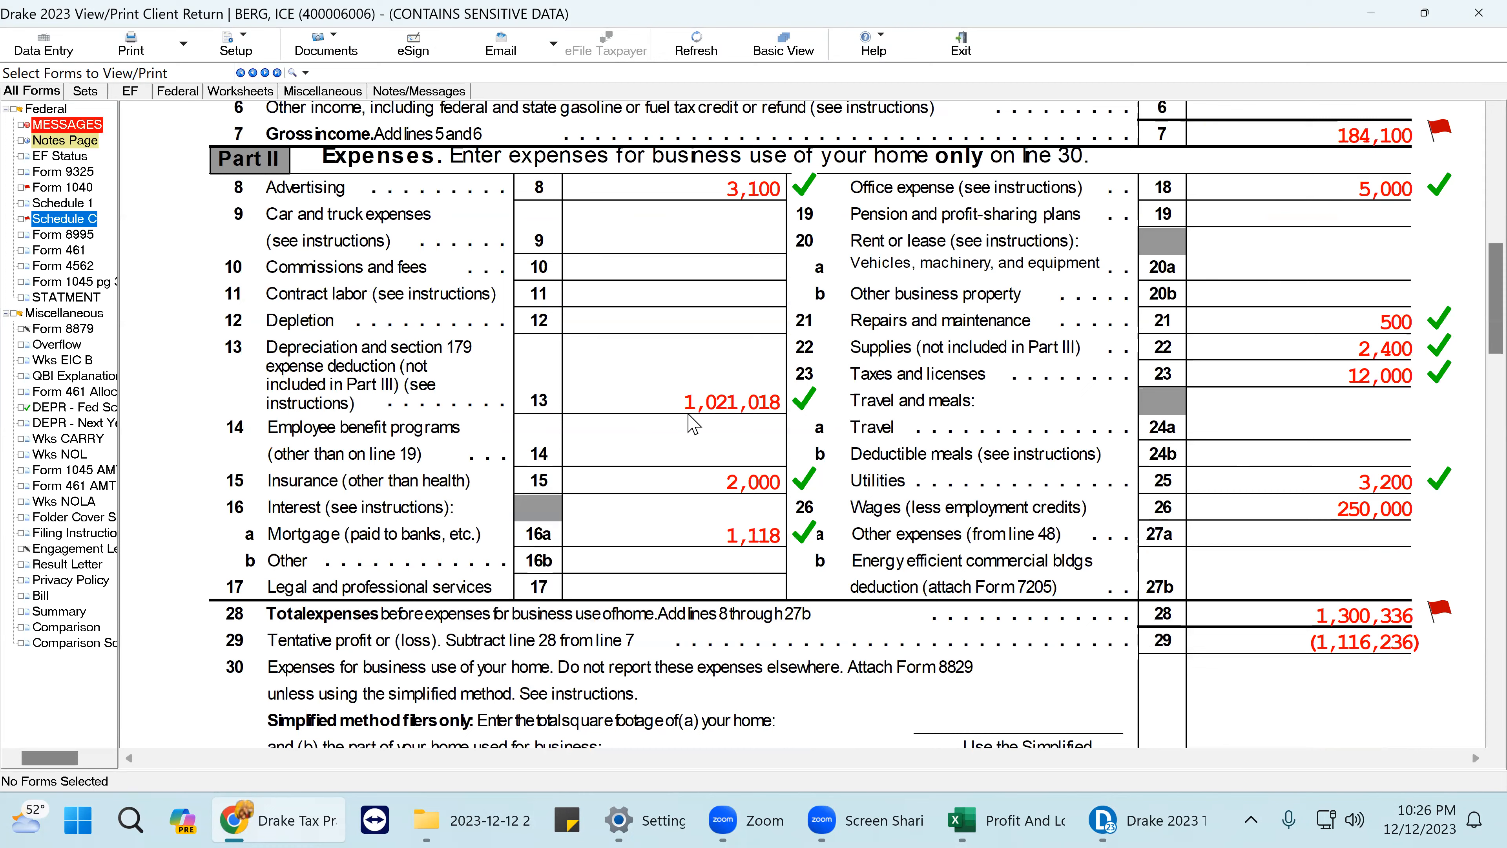
click(43, 45)
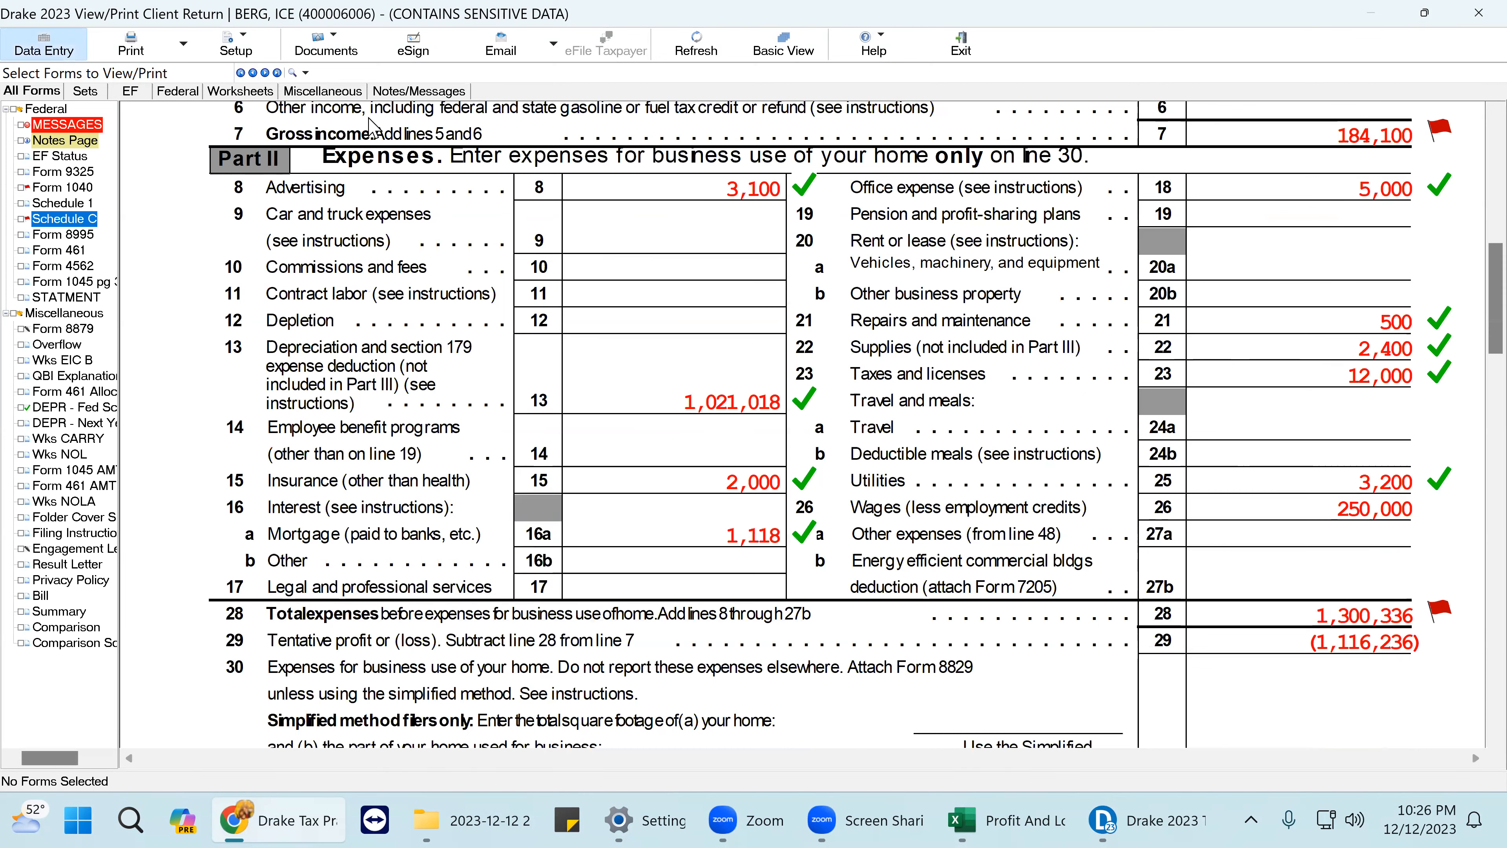
click(914, 505)
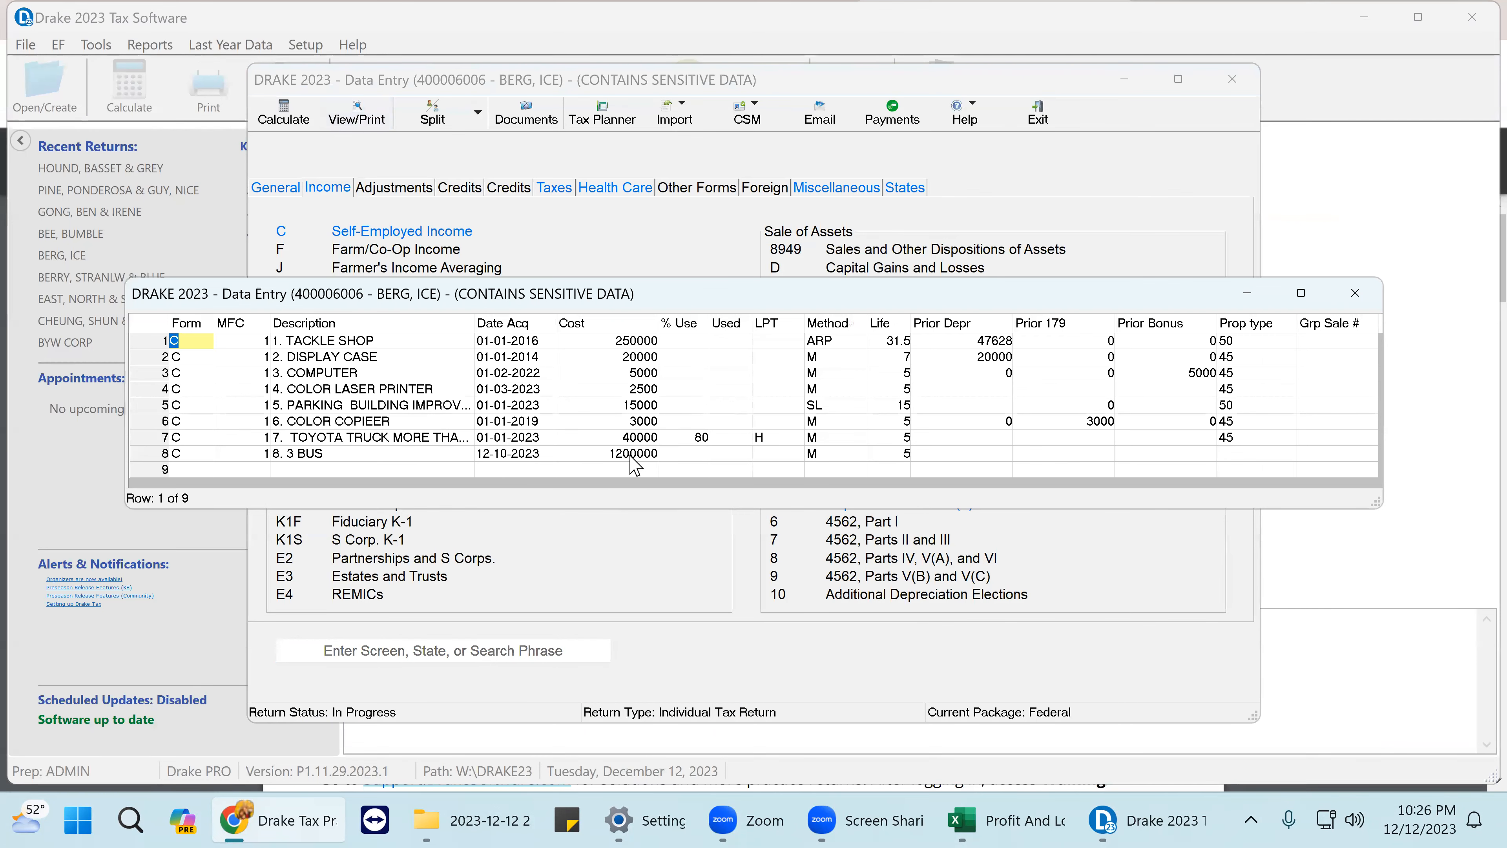
- Delete the 3 BUS Form 4562 record, leaving seven assets, and recalculate the return
double_click(632, 456)
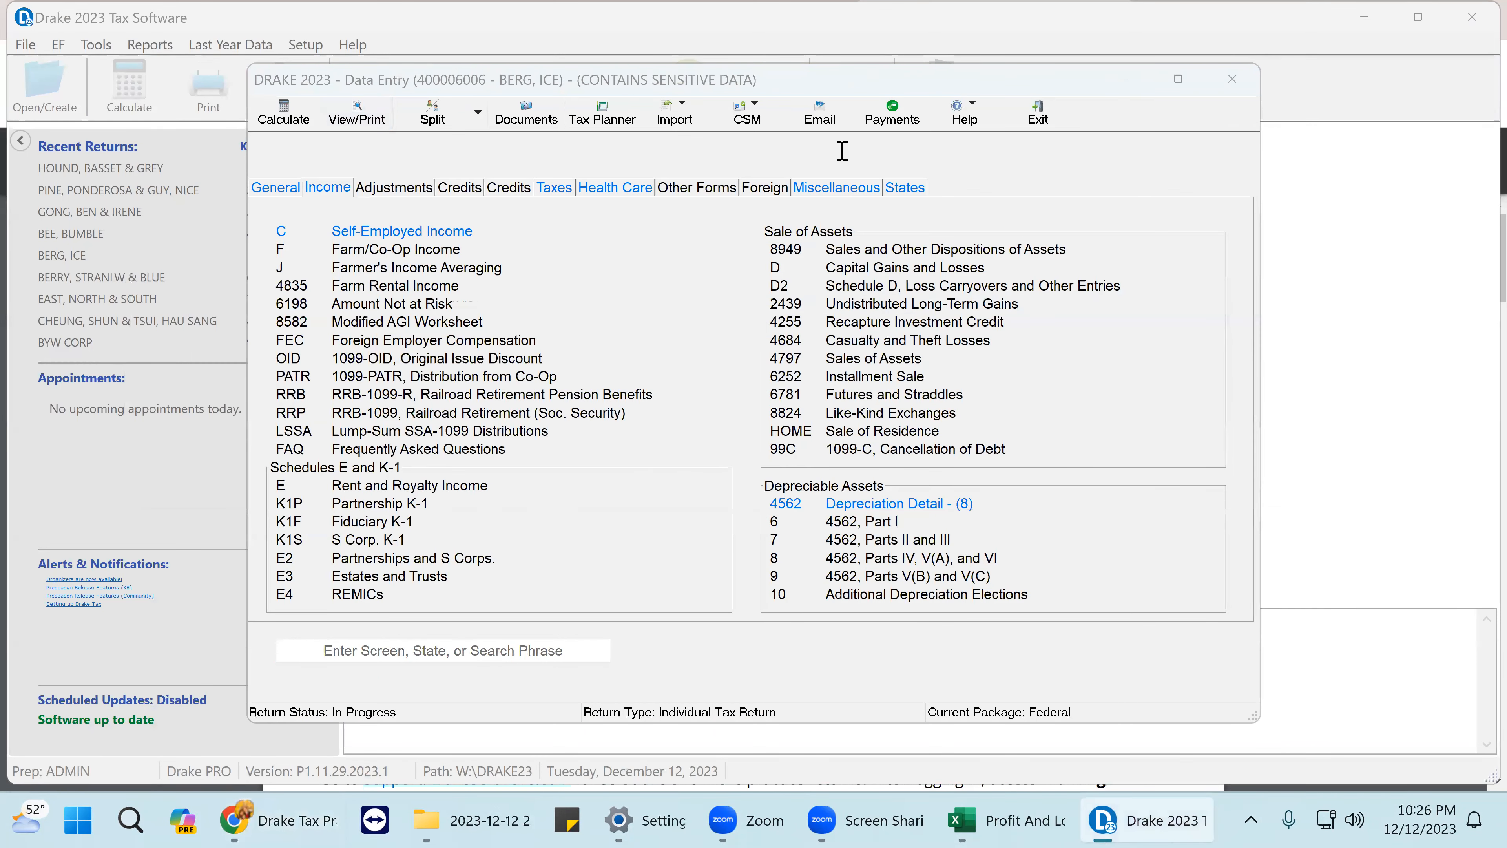
right_click(872, 84)
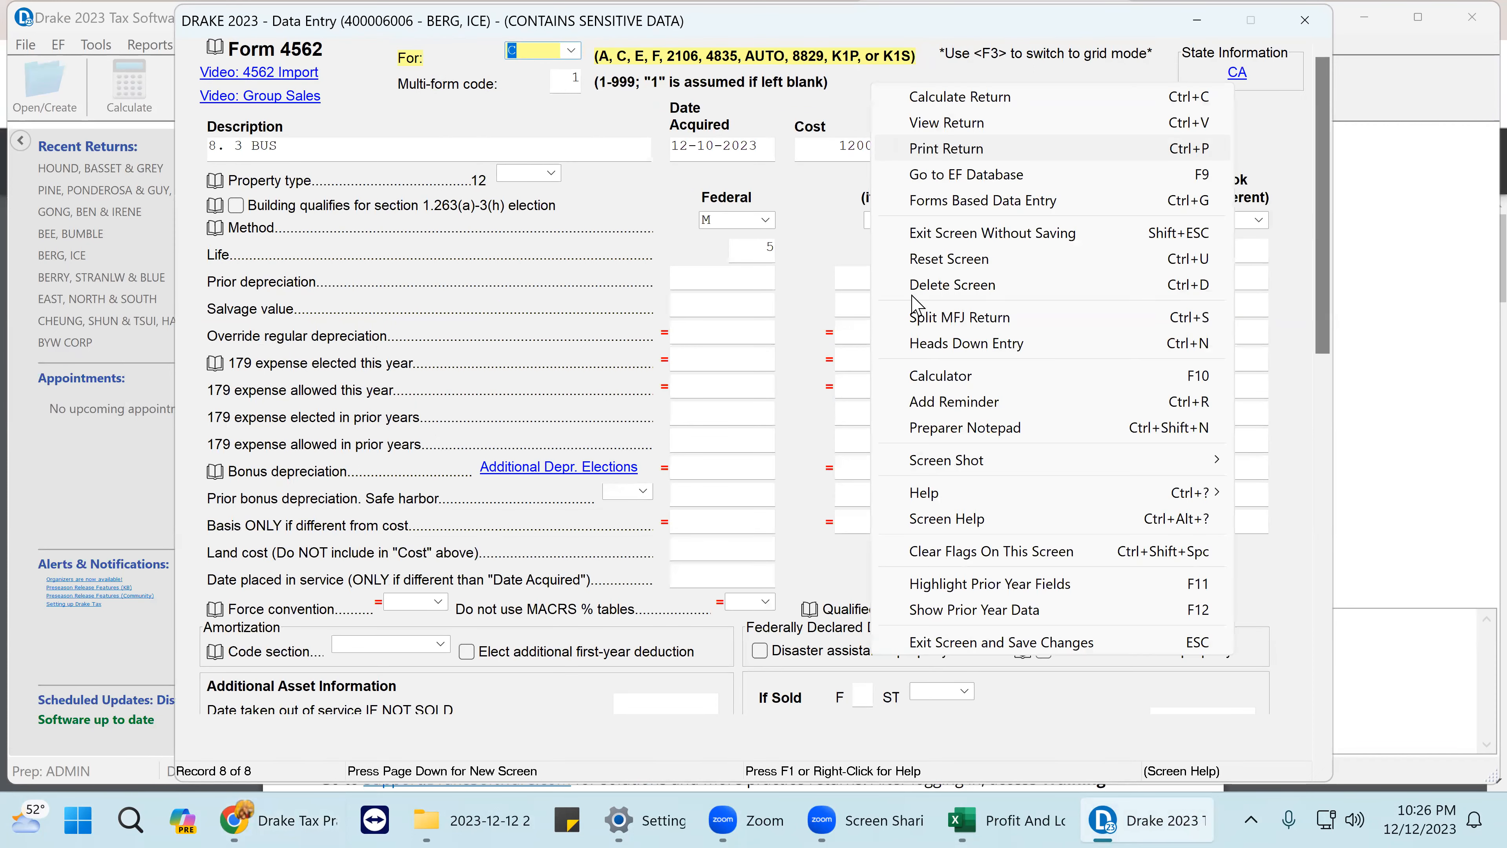
click(933, 293)
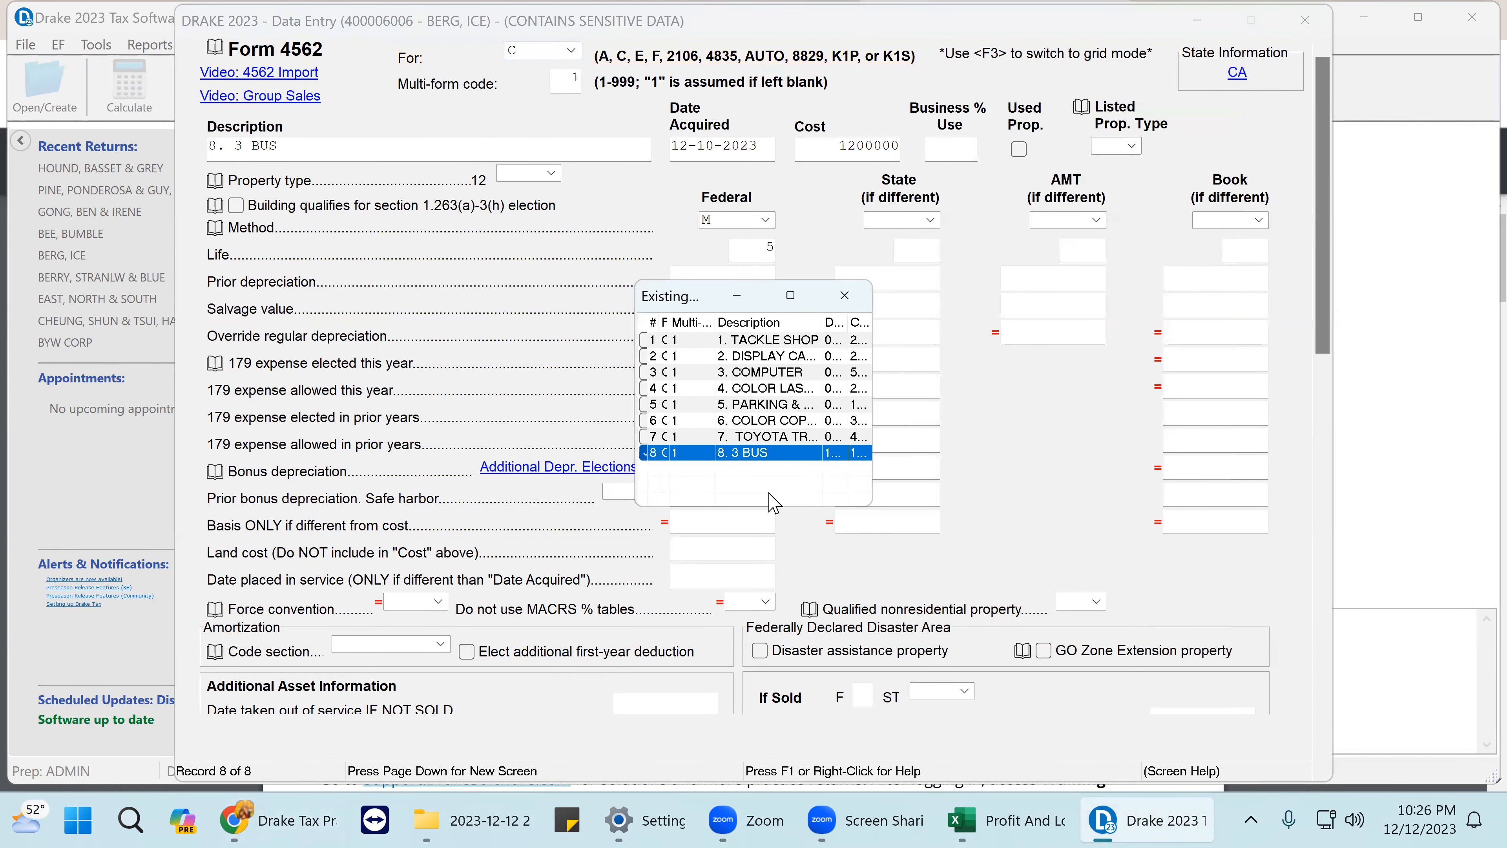
key(Return)
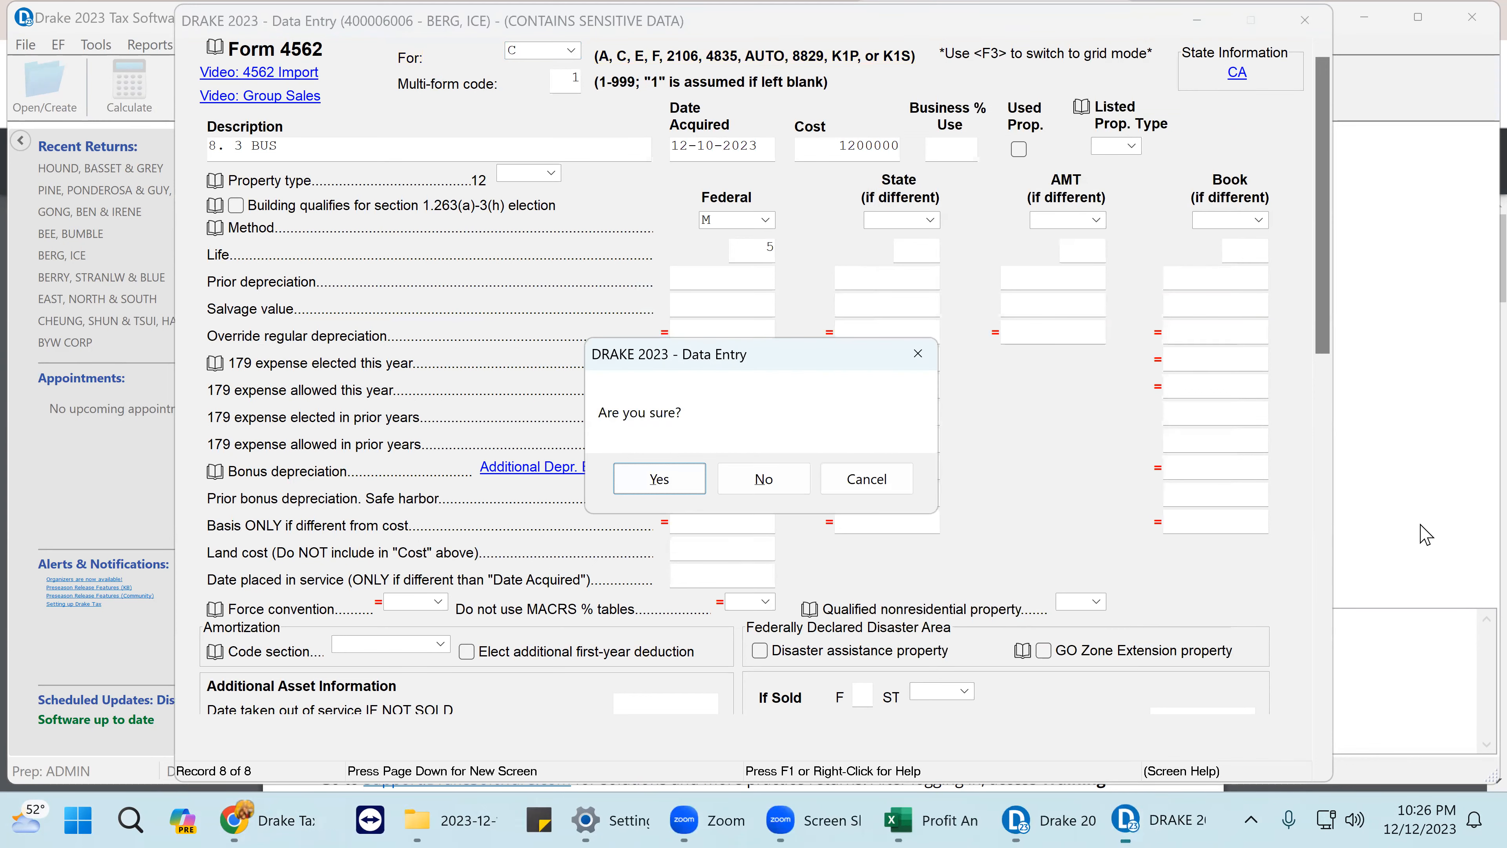
click(673, 482)
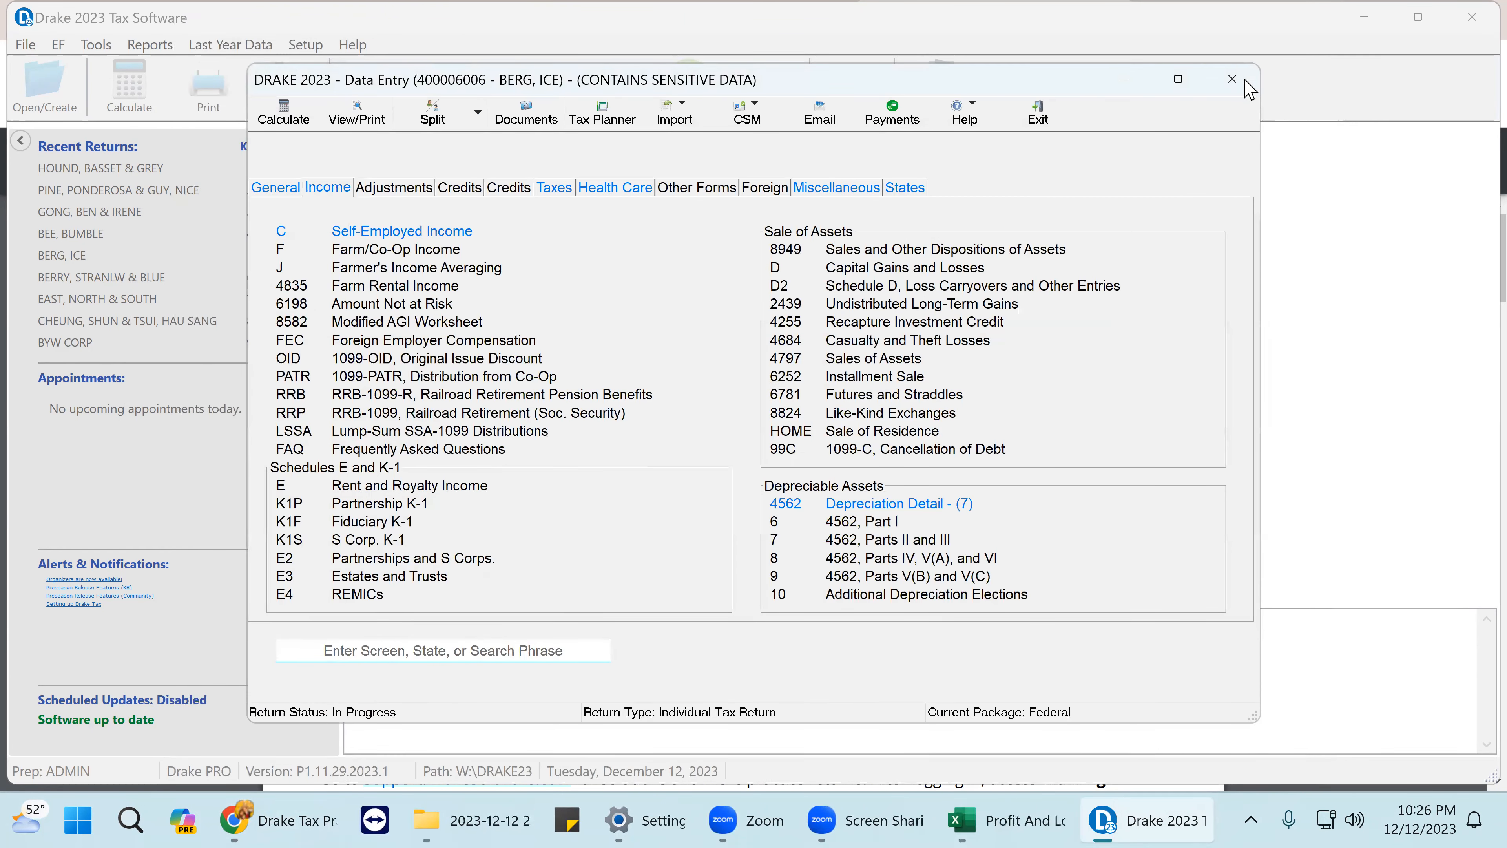
key(ctrl+c)
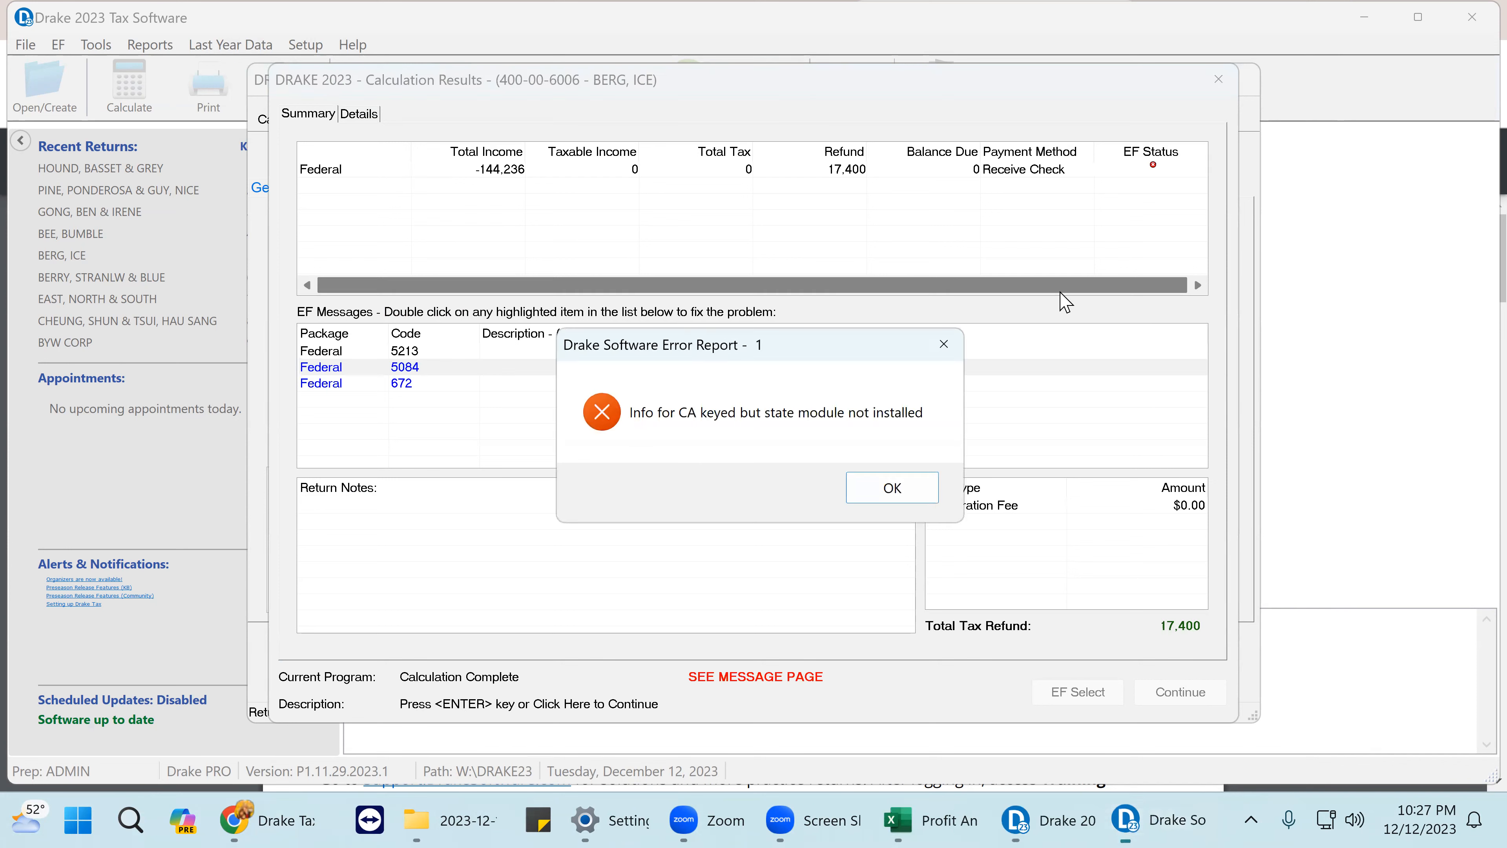
- Dismiss the CA module error and calculation results, then bring up the Practice Return 7 PDF
click(891, 485)
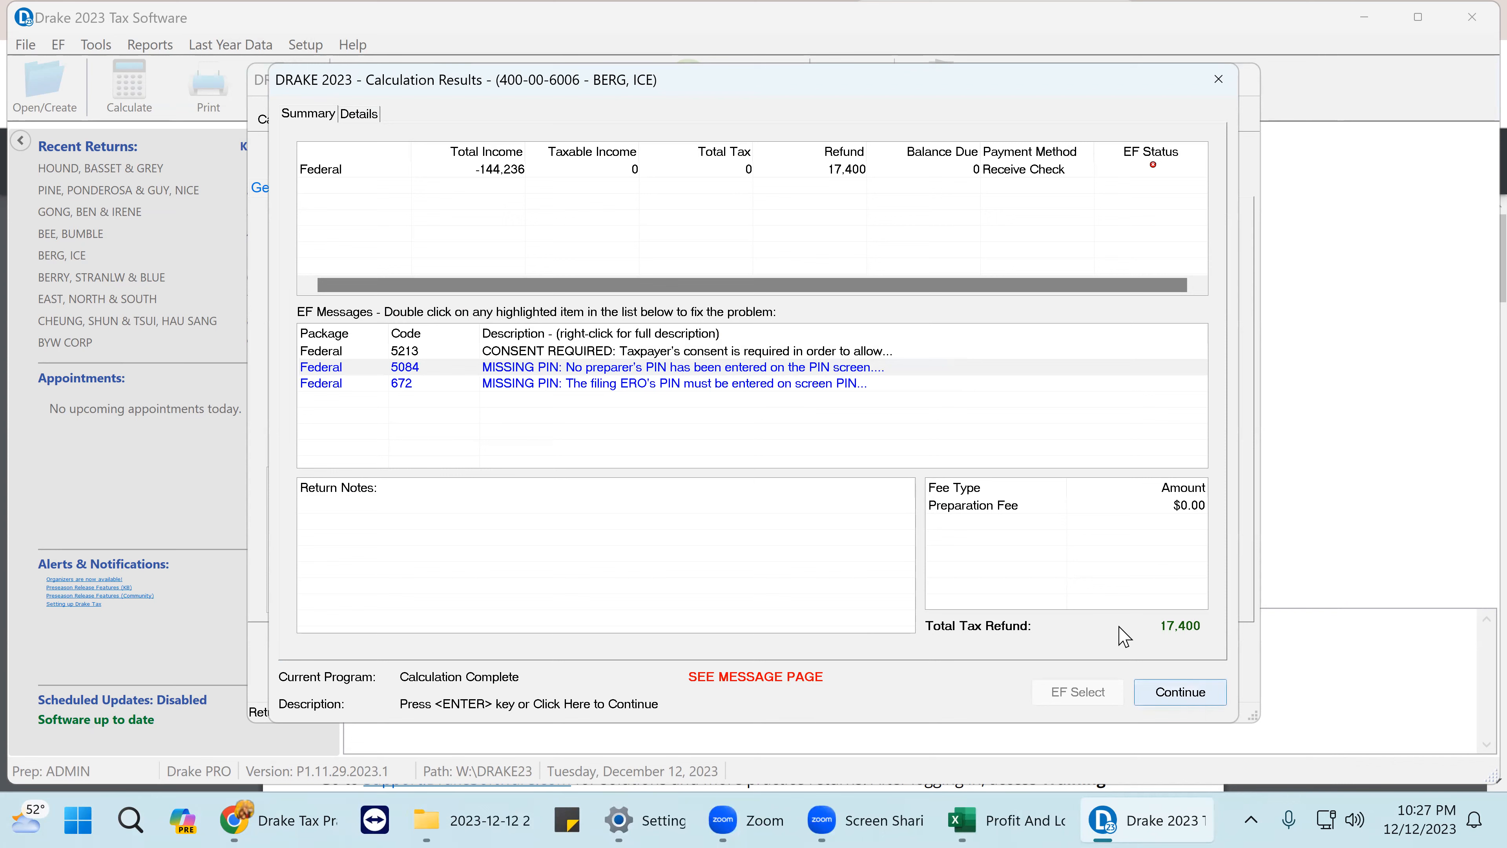
click(1187, 696)
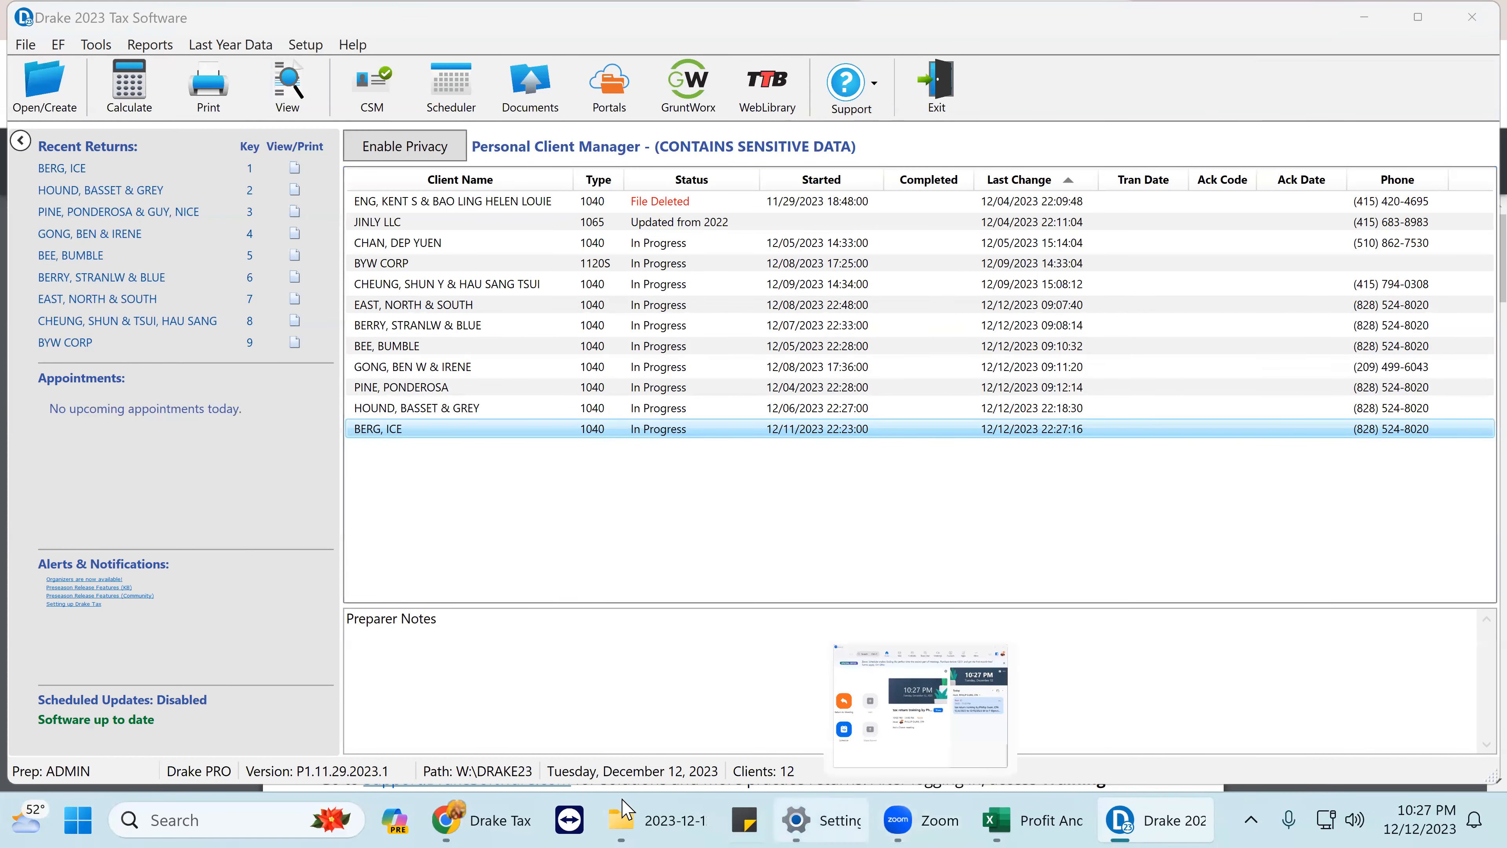
click(462, 823)
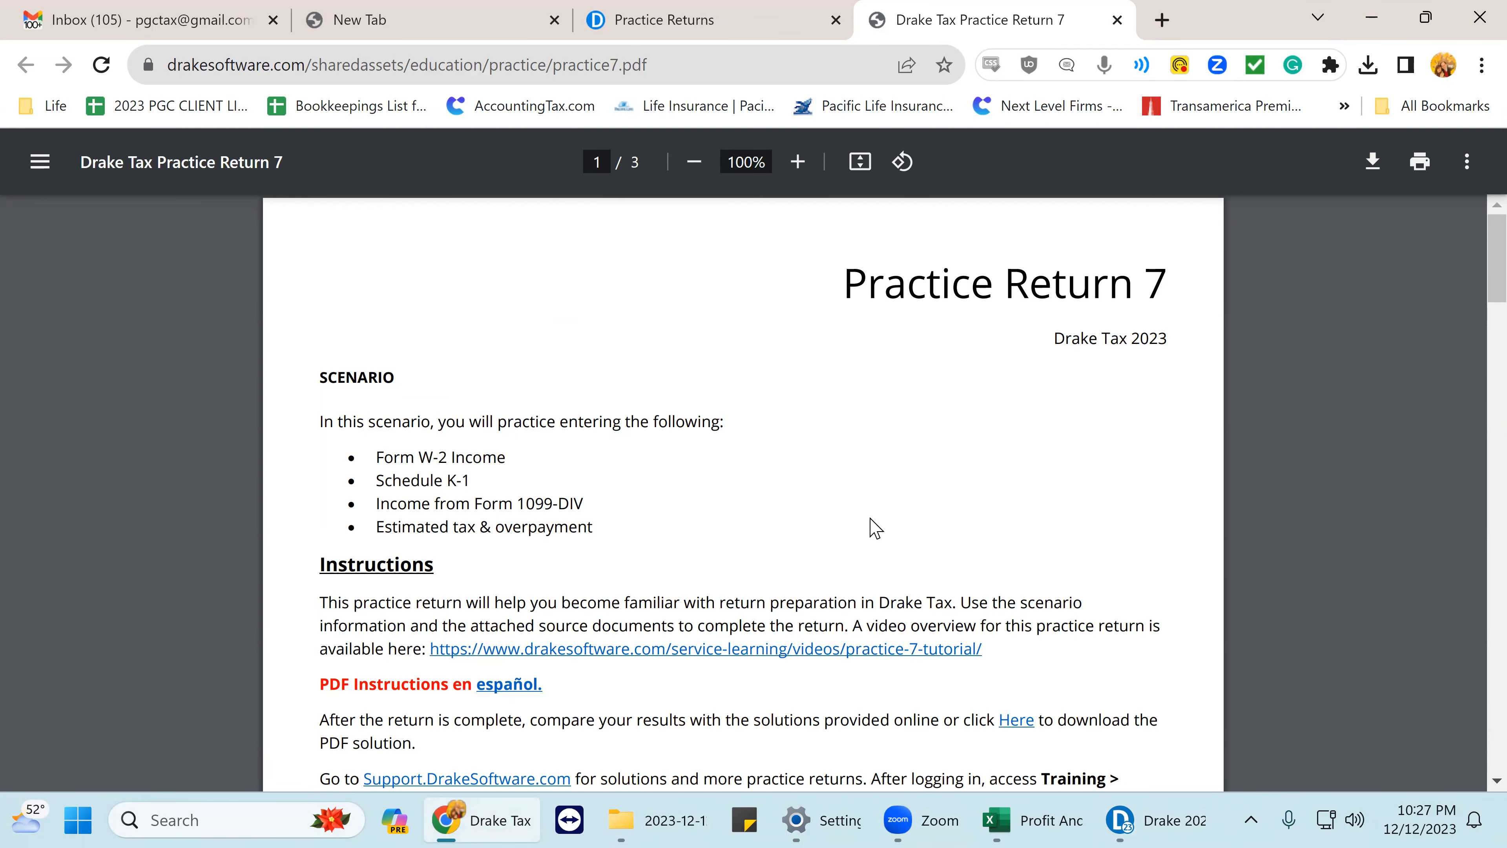
- Highlight the SCENARIO list of items to practise in the PDF
scroll(769, 479, down, 2)
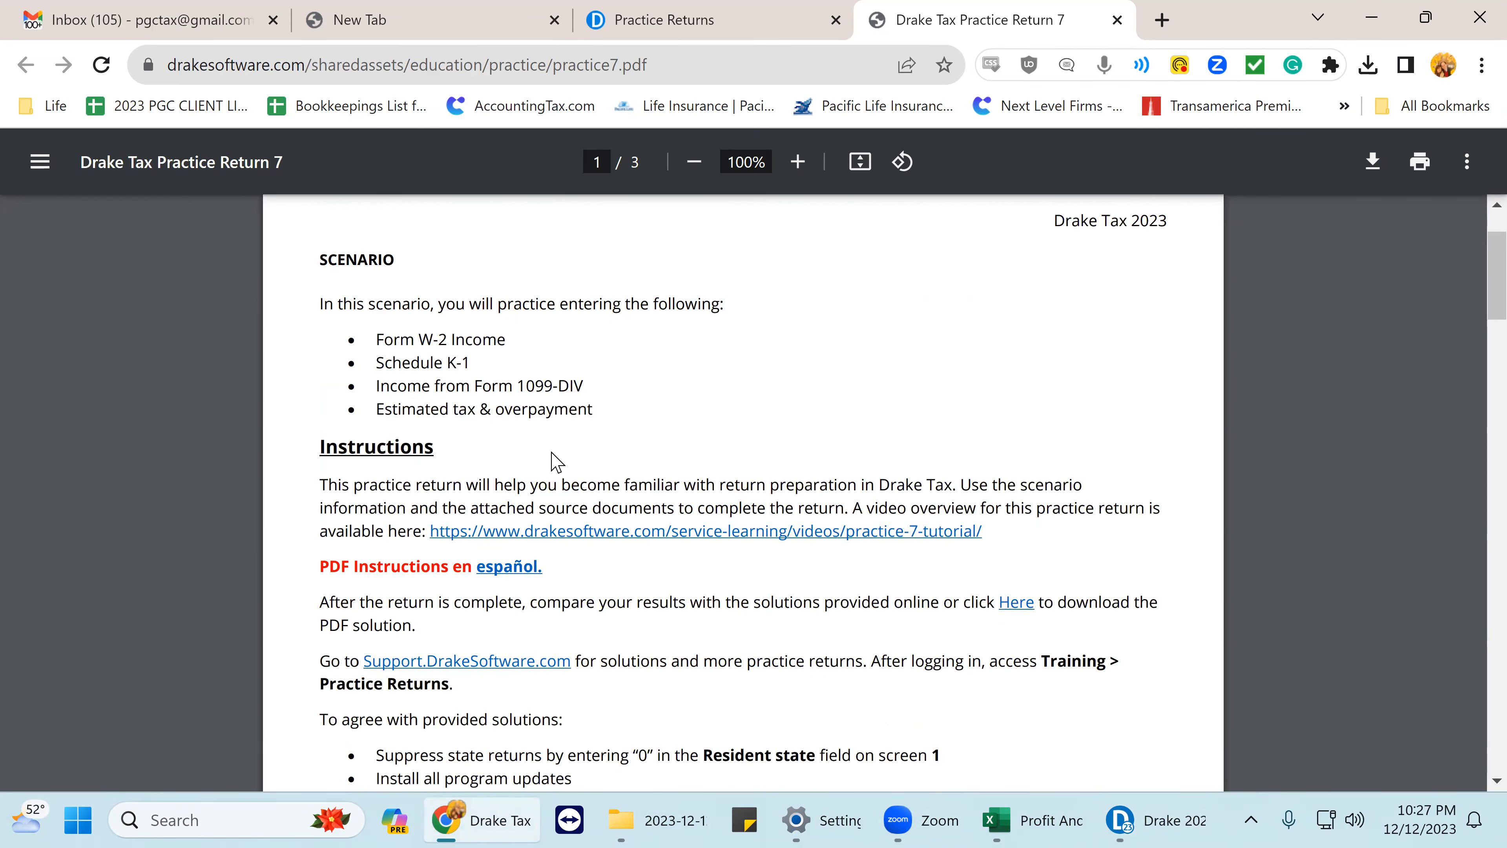
scroll(415, 409, up, 2)
drag(320, 377, 619, 548)
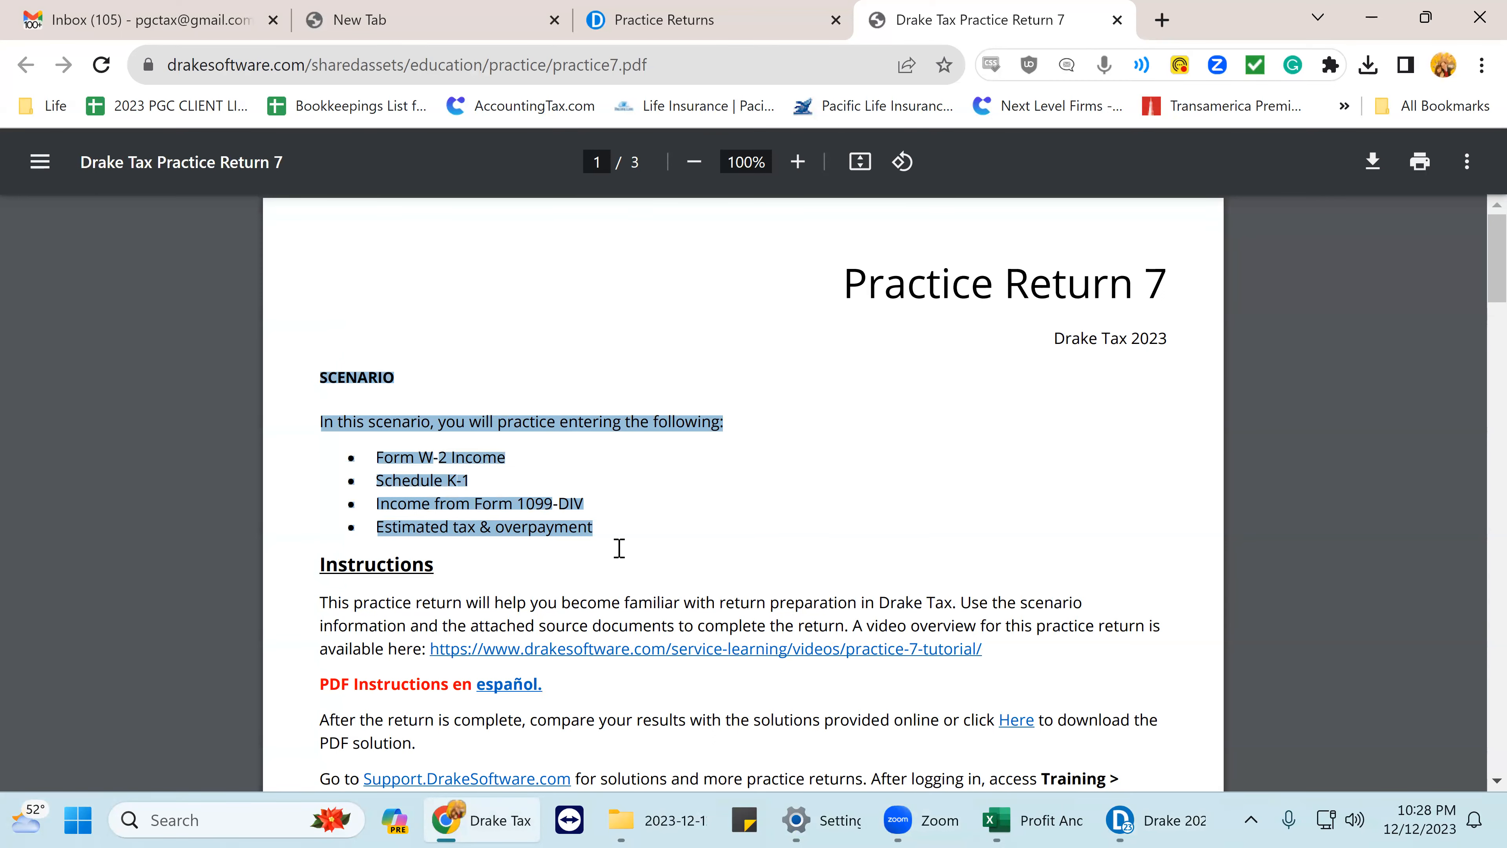
- Highlight the SCENARIO INFORMATION paragraph describing the divorced attorney and law-firm partner
scroll(617, 553, down, 5)
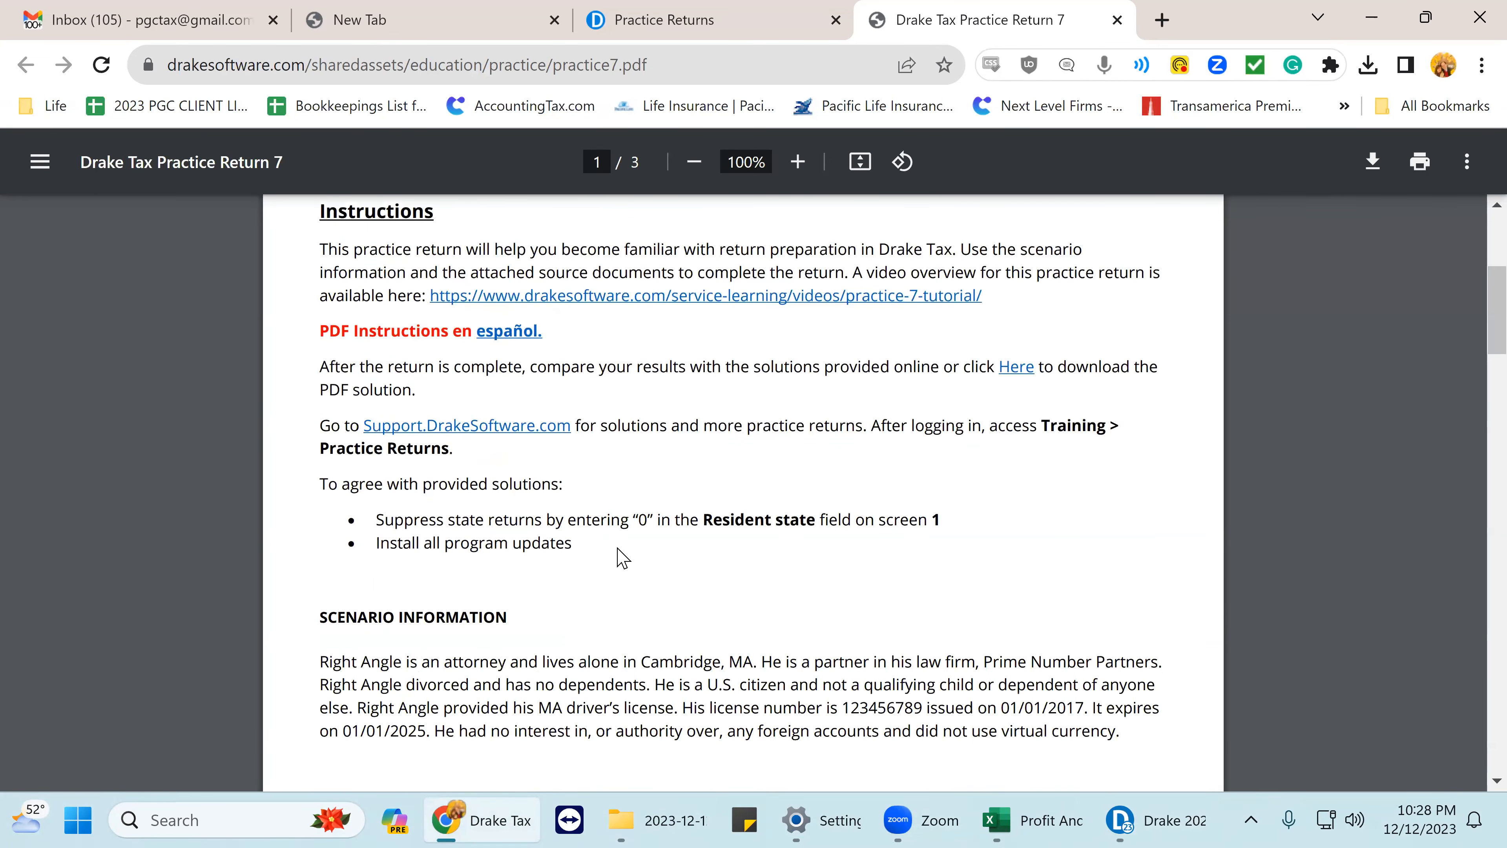
scroll(561, 516, down, 3)
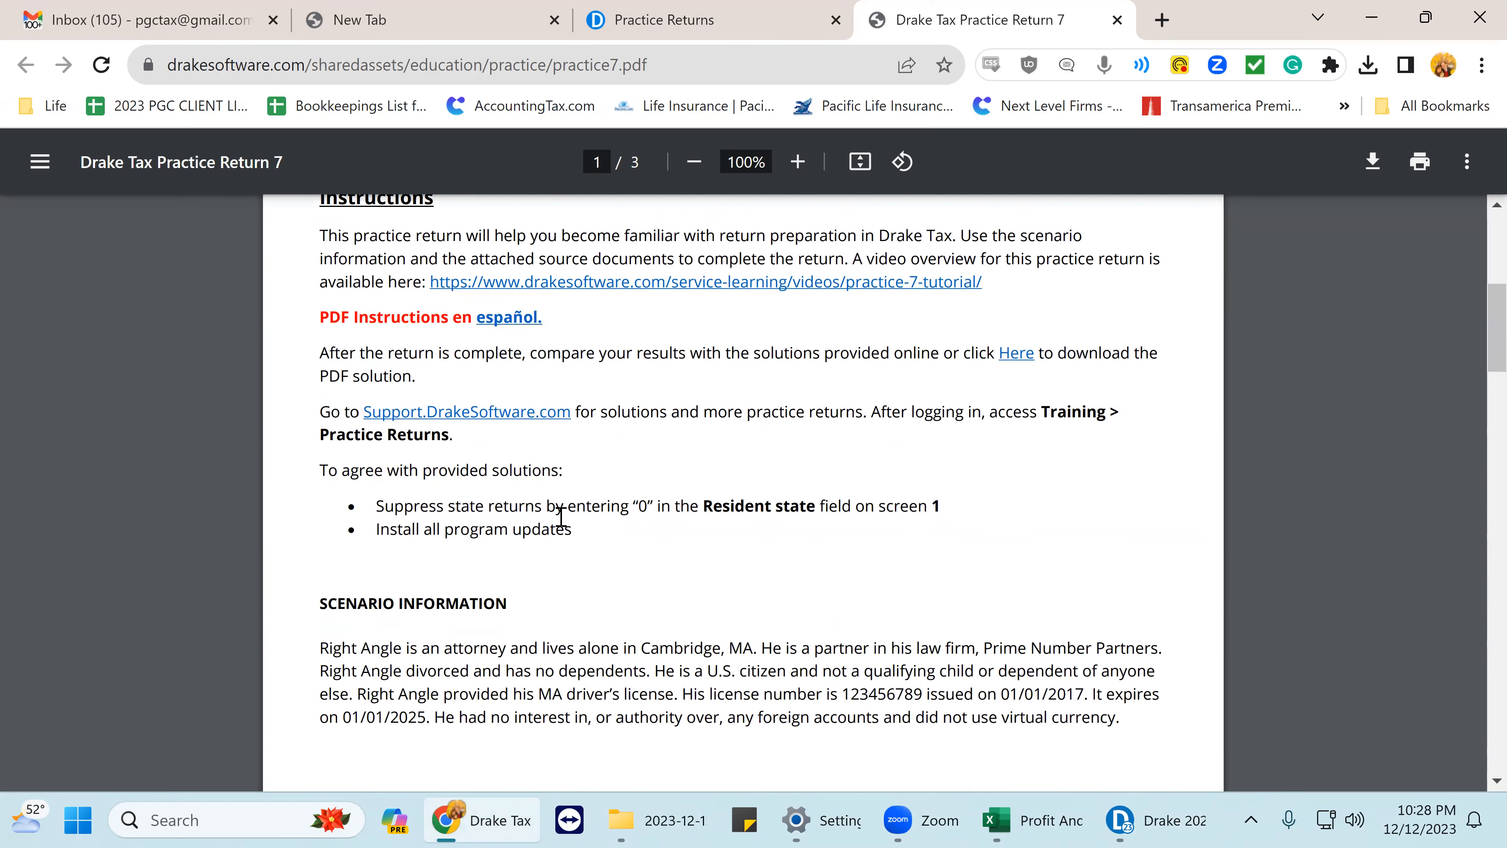
drag(319, 380, 430, 491)
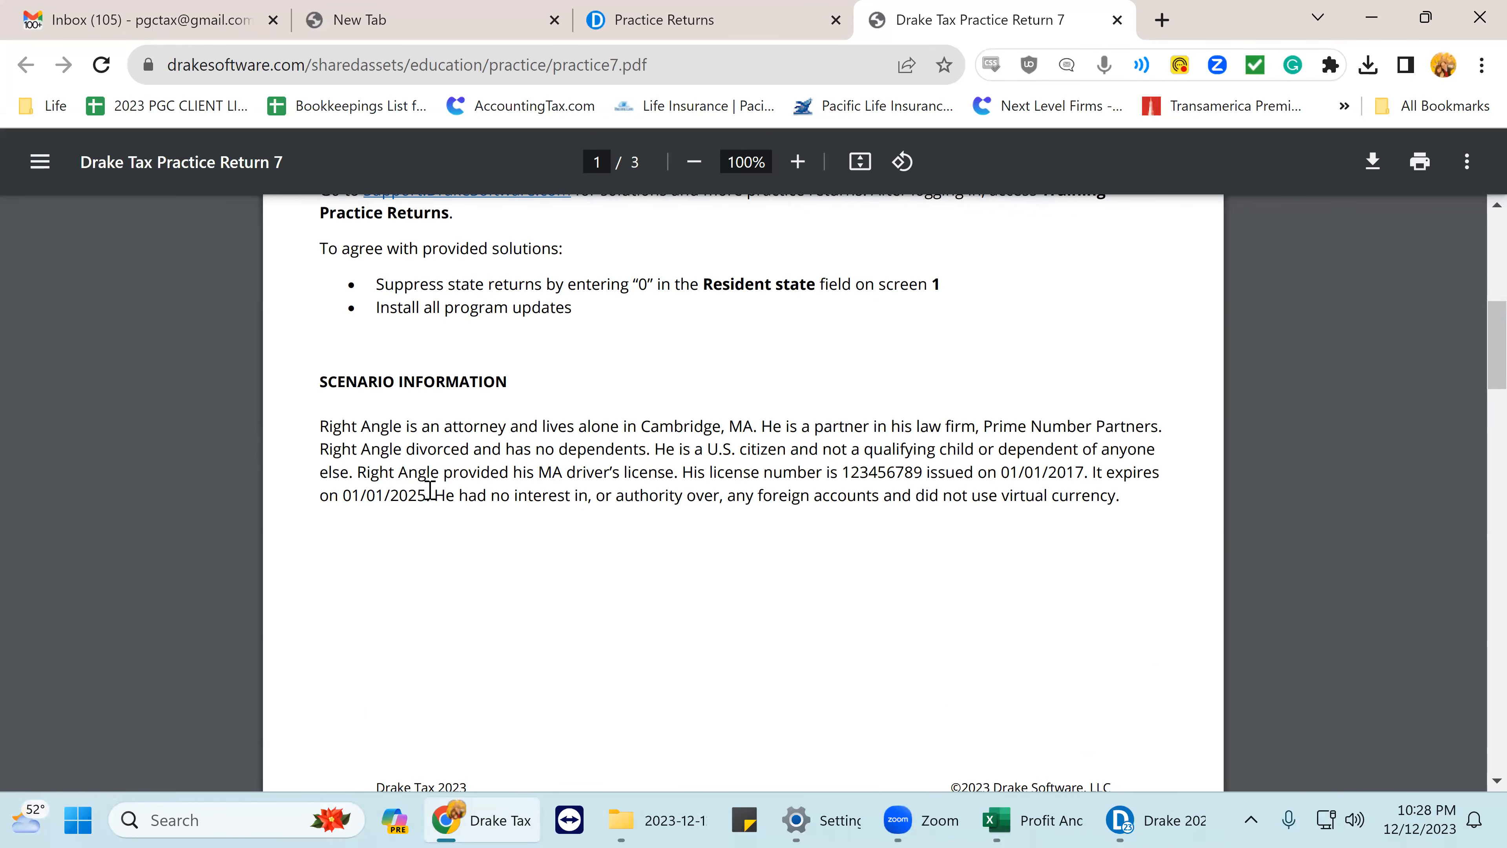
drag(881, 509, 1159, 531)
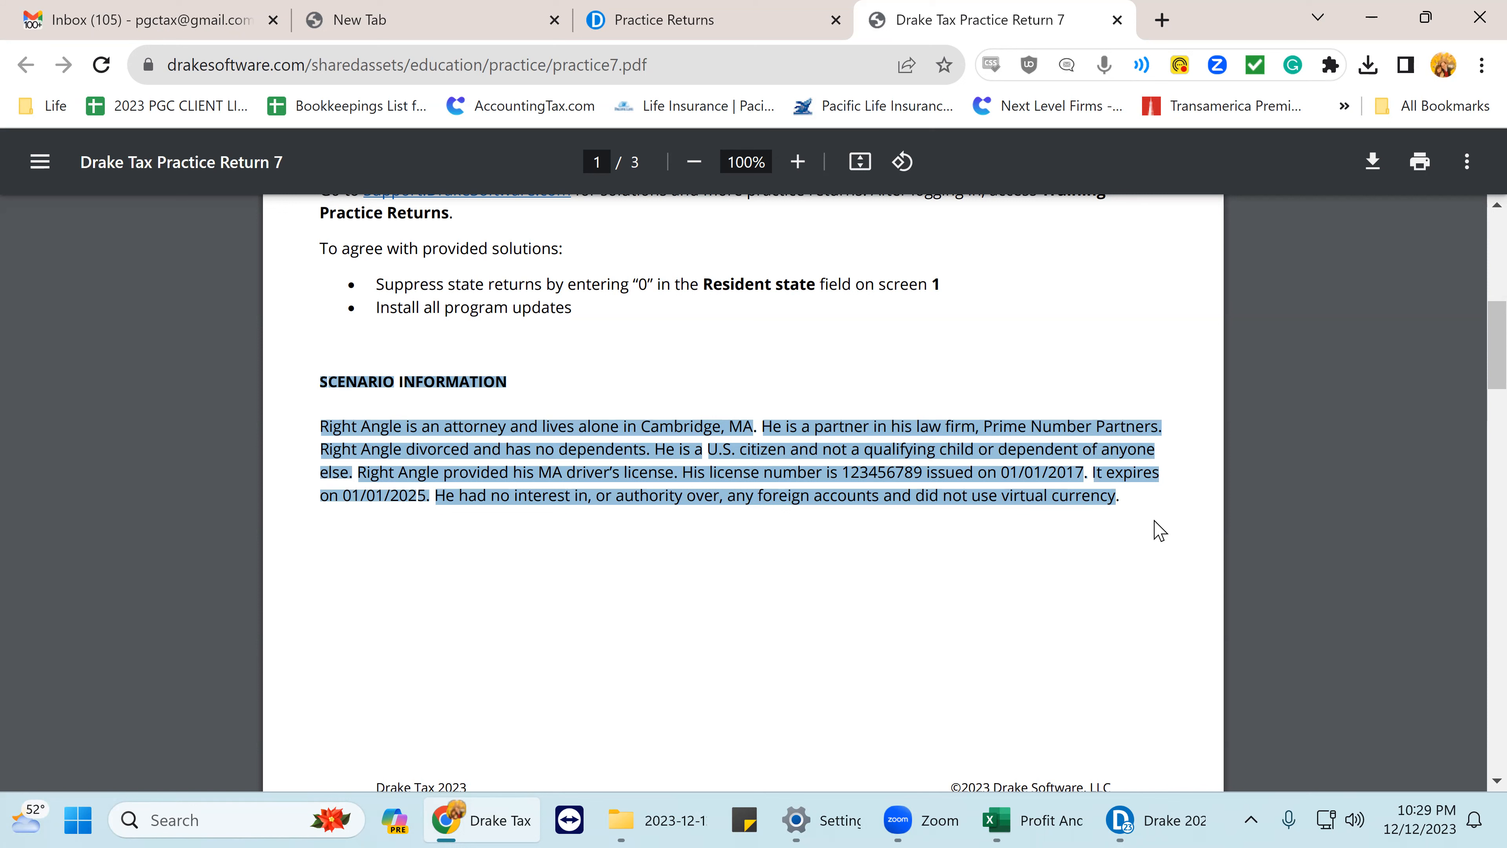
- Copy the taxpayer's TIN from the PDF and bring Drake's Personal Client Manager forward
scroll(567, 458, down, 5)
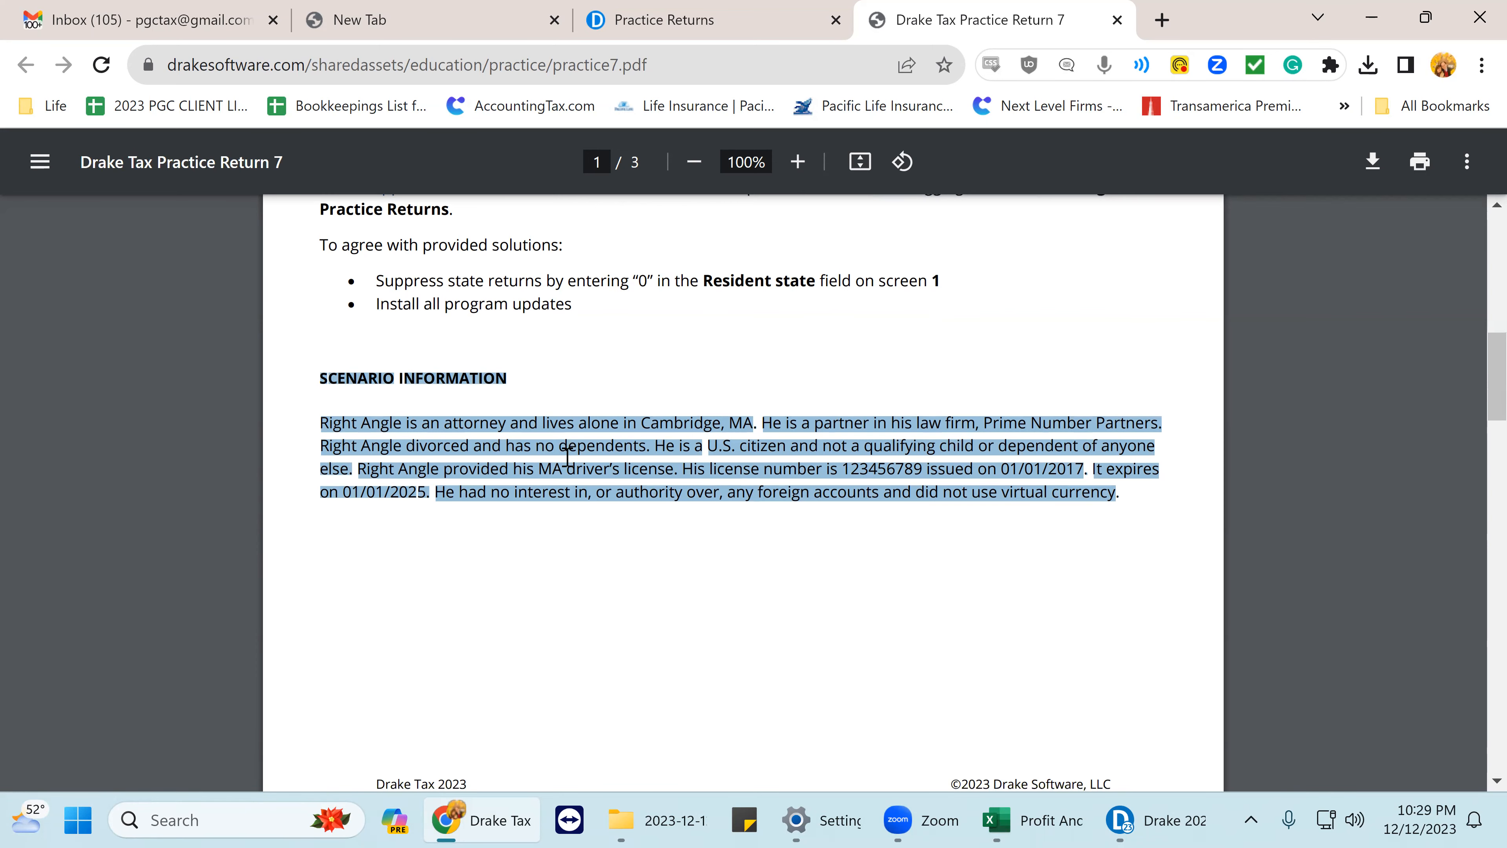
scroll(639, 528, down, 4)
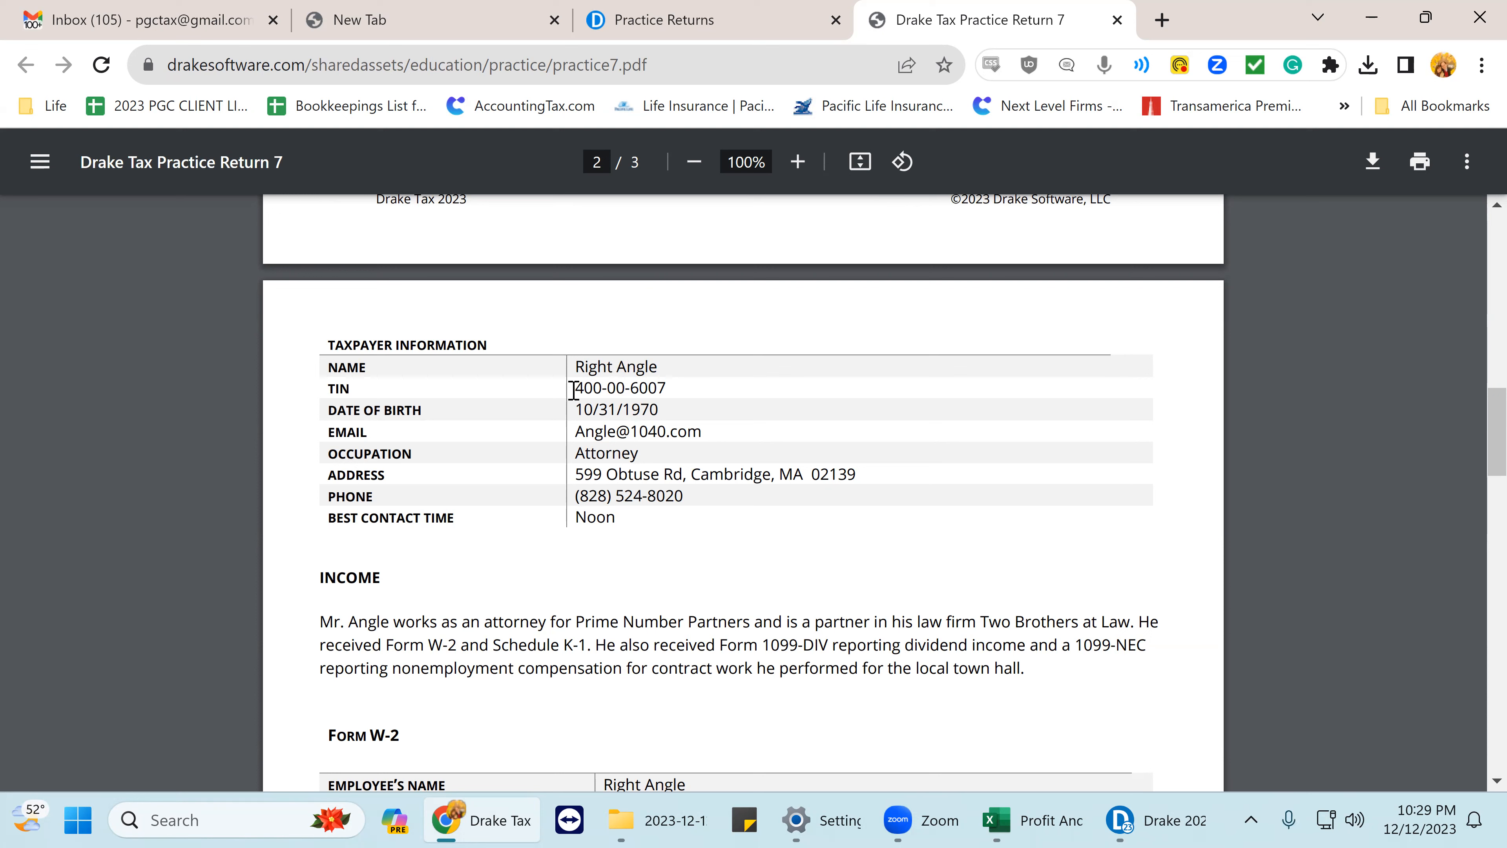
drag(573, 388, 669, 394)
right_click(625, 392)
click(659, 414)
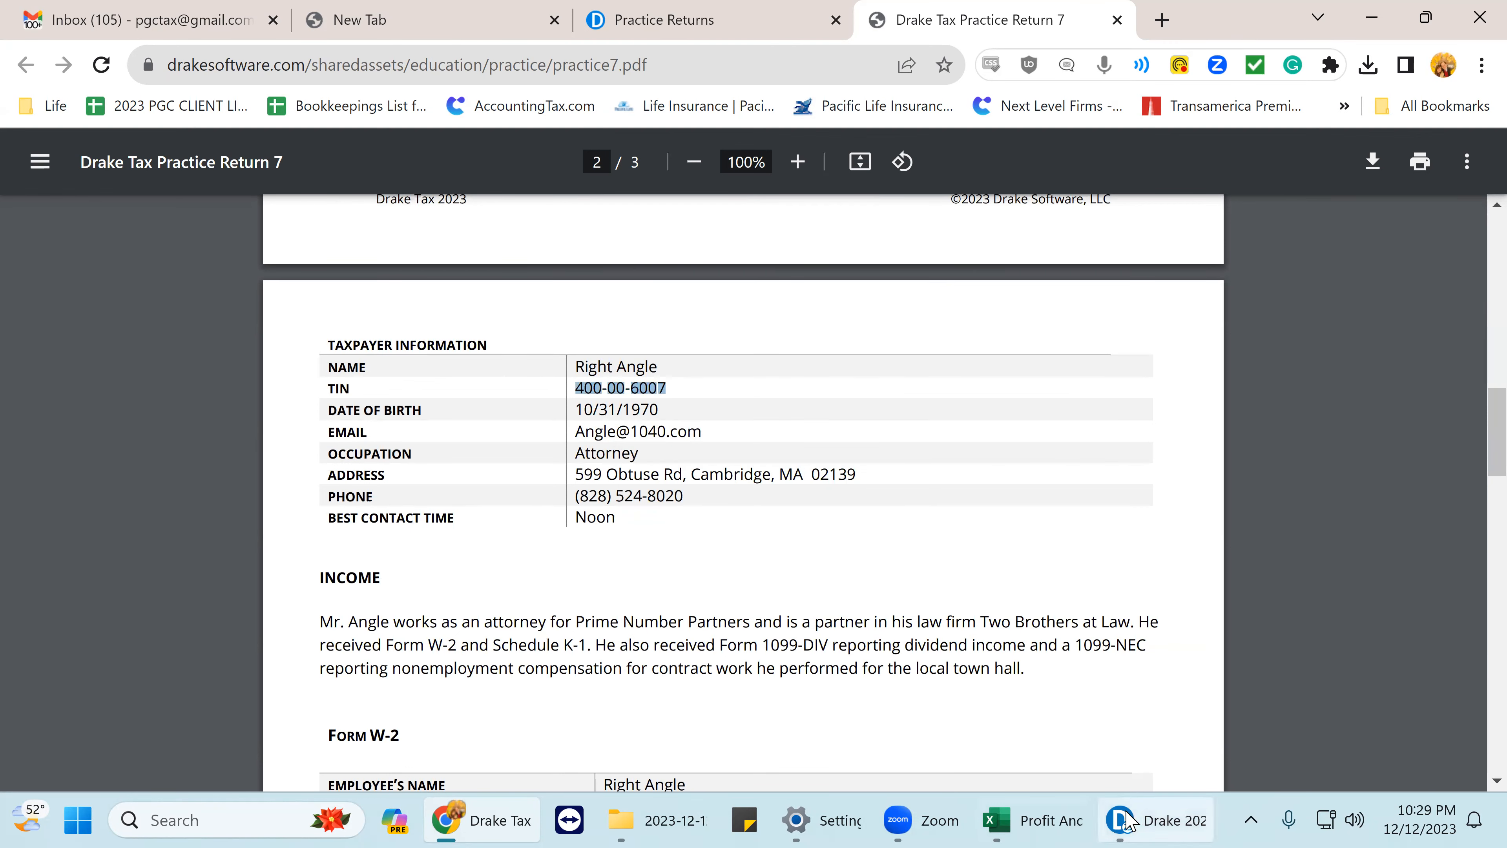
click(1125, 822)
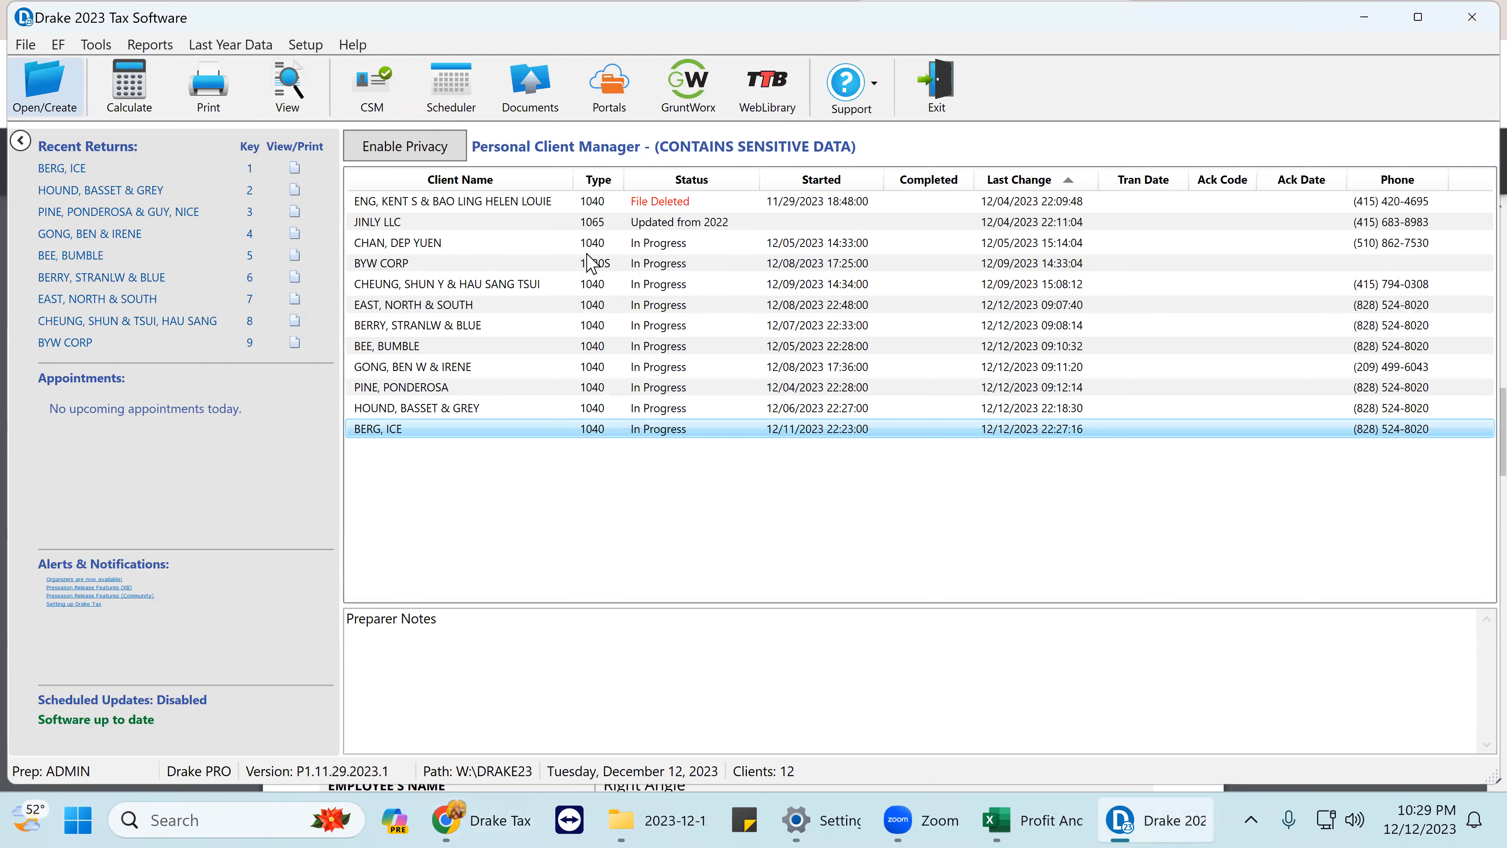
- Open the attorney's return by the pasted TIN, update it from 2022, and show Name and Address
right_click(471, 219)
click(545, 327)
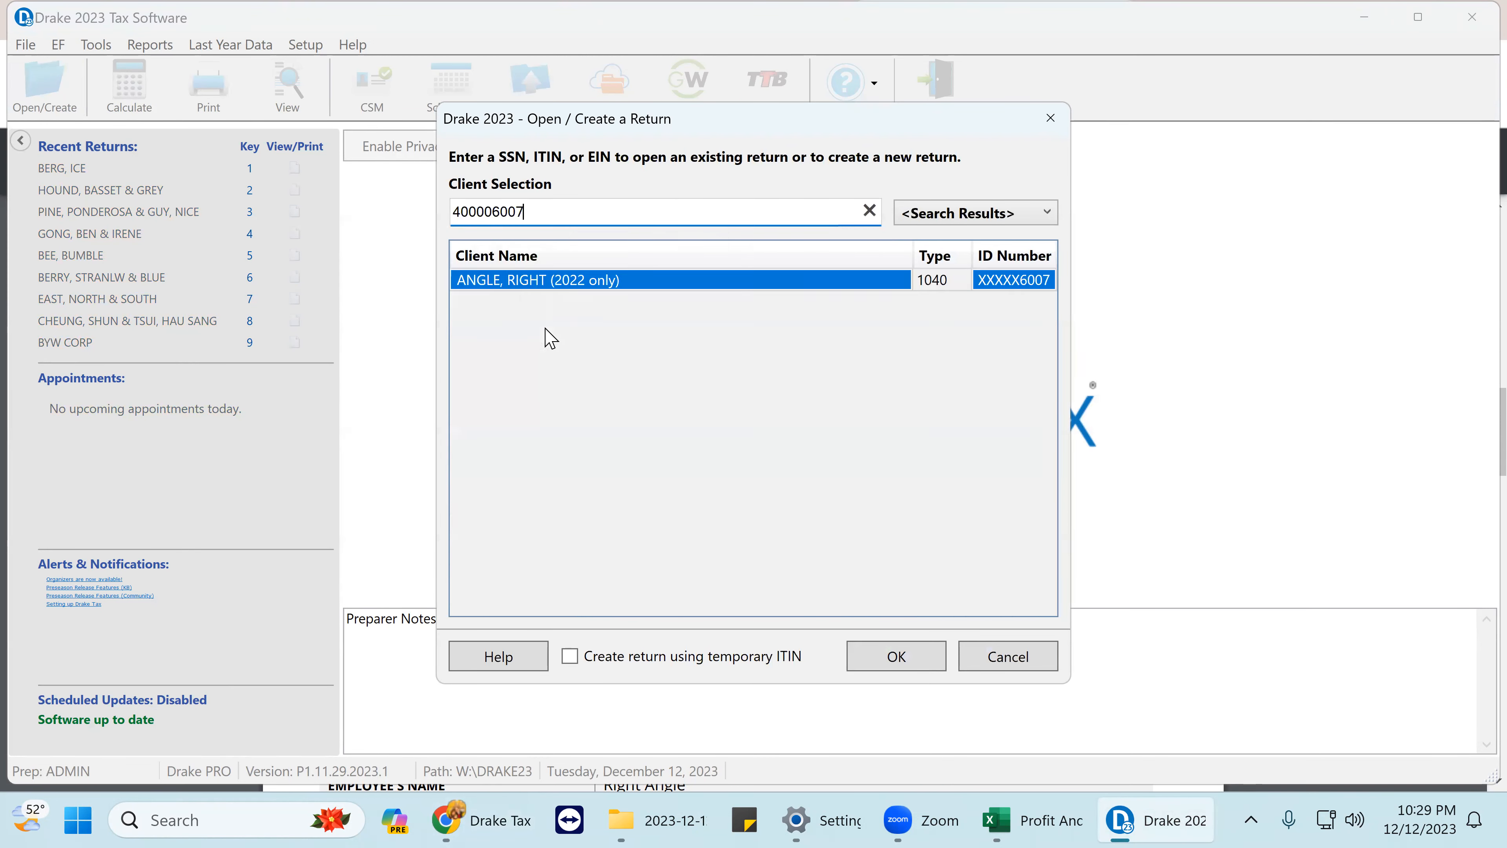
click(891, 659)
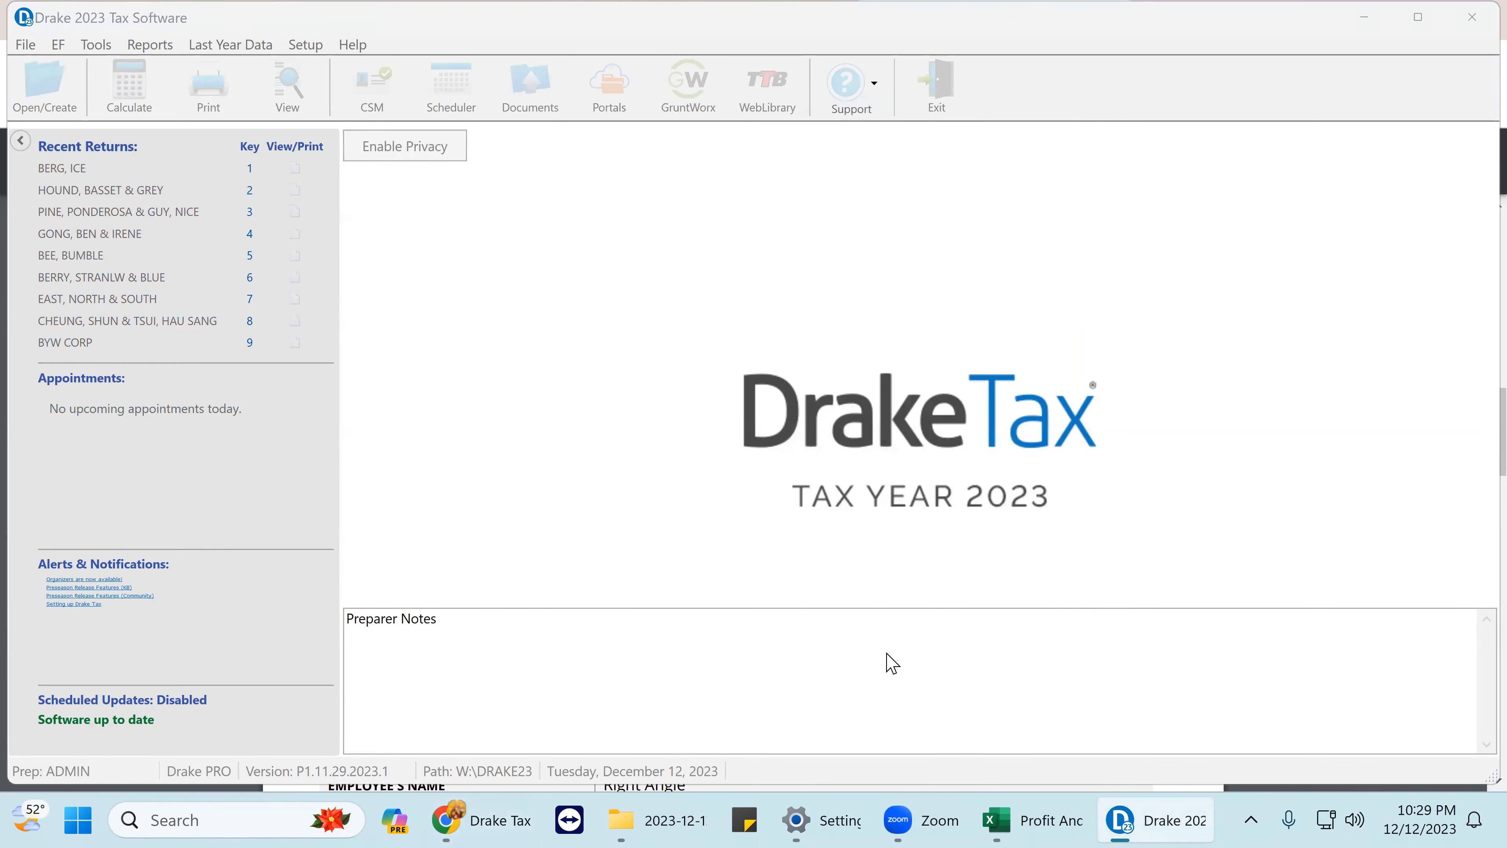
click(881, 670)
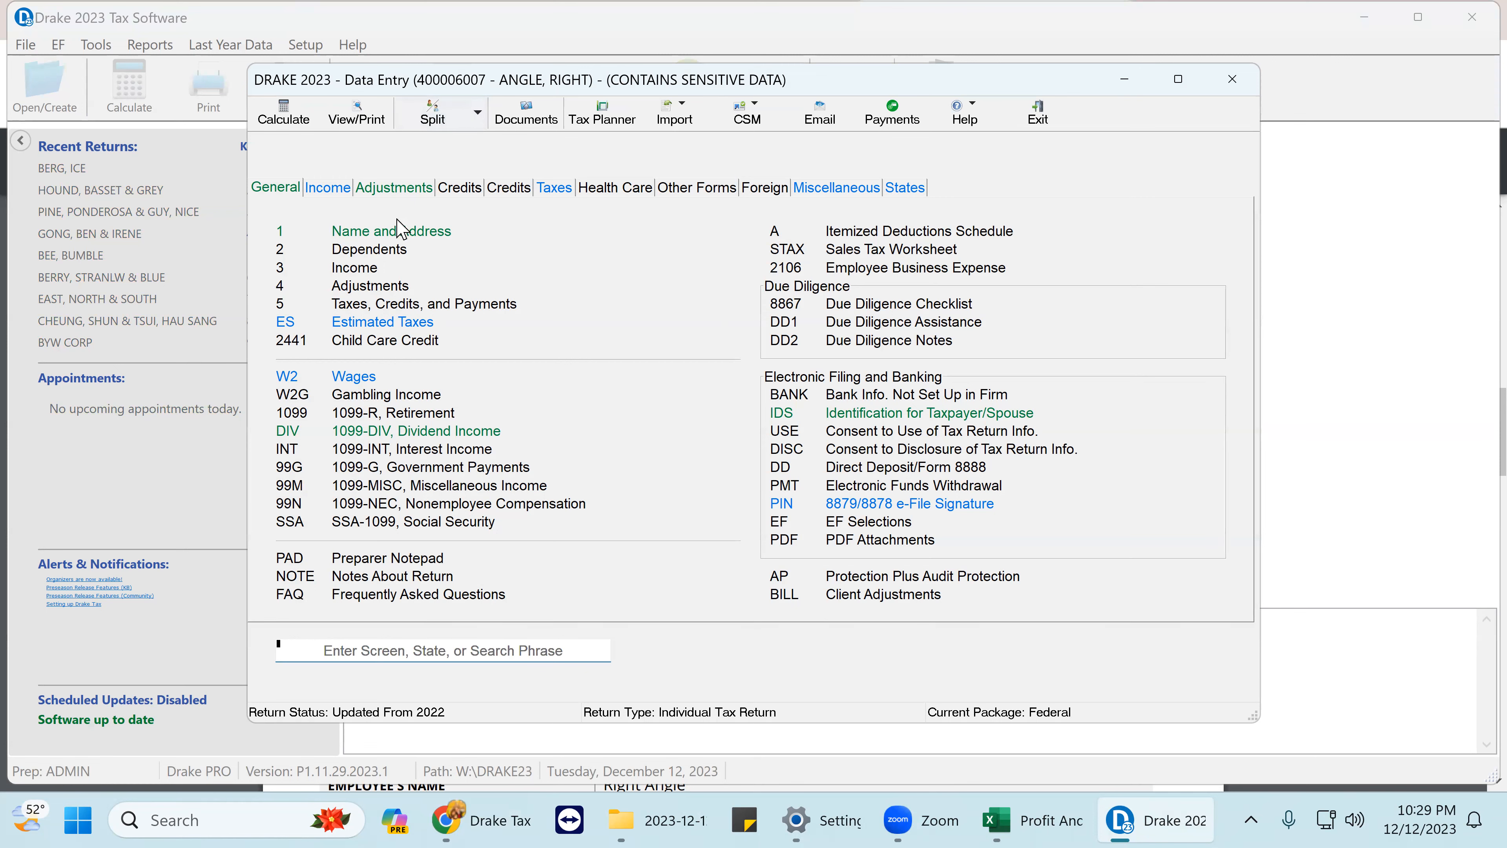
click(409, 241)
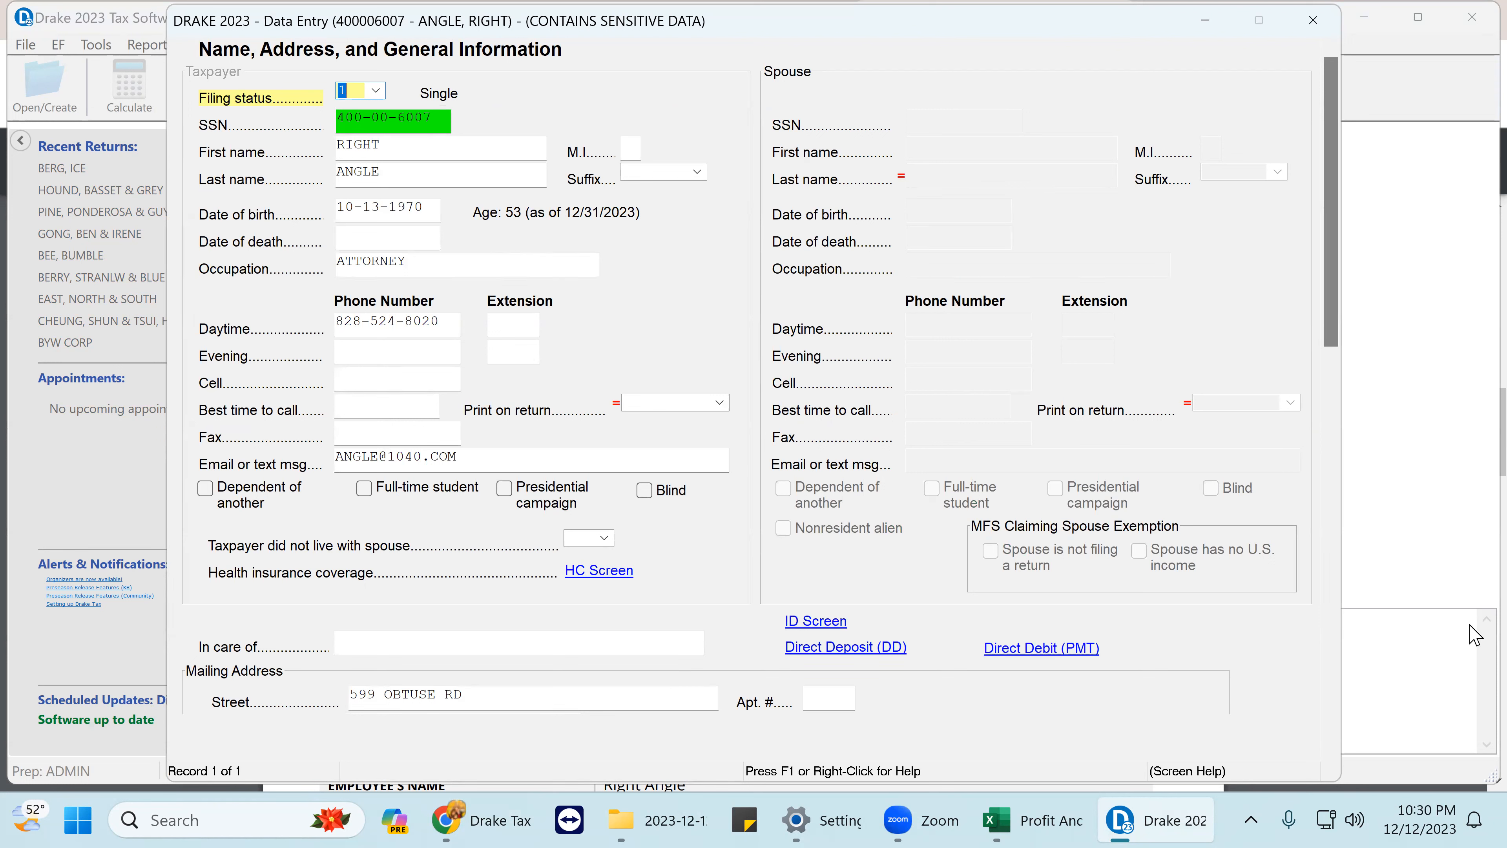
- Return to the Practice Return 7 PDF showing page 2's taxpayer information
click(338, 706)
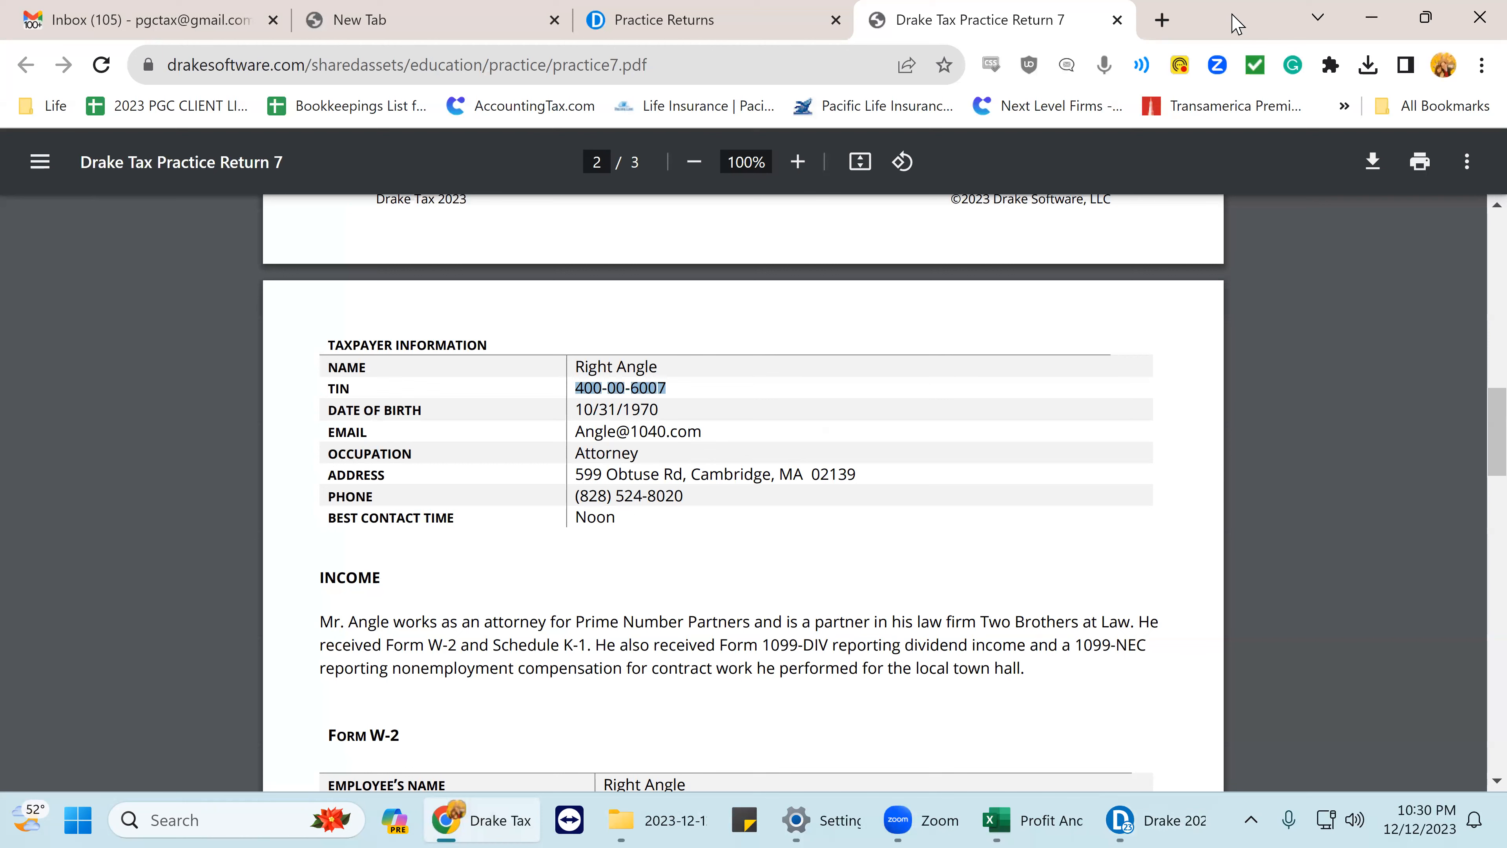
- Snap the PDF to the left half and the Drake data-entry window to the right half
key(super+Left)
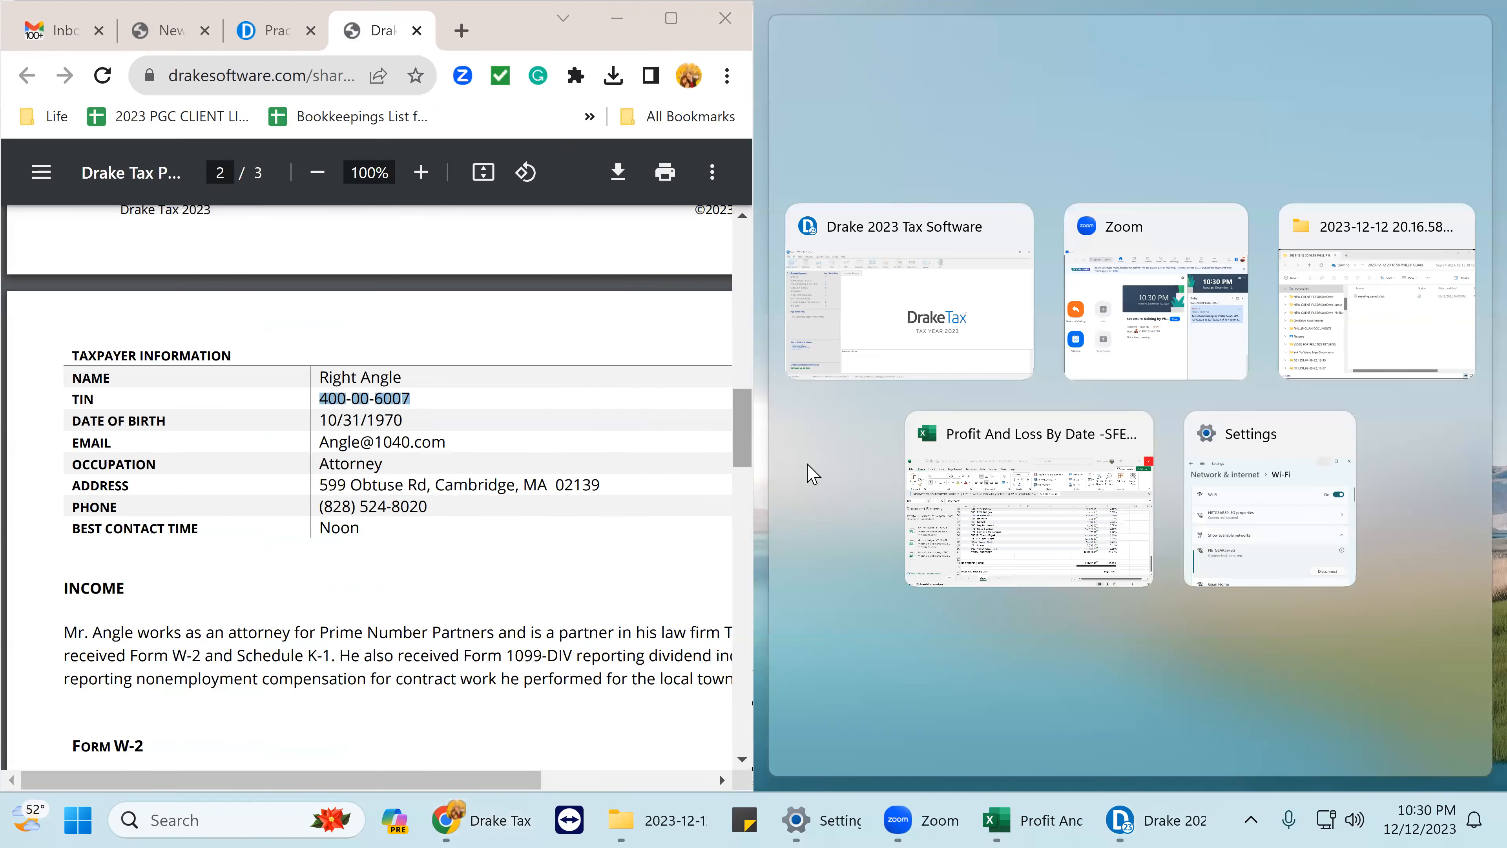
click(937, 300)
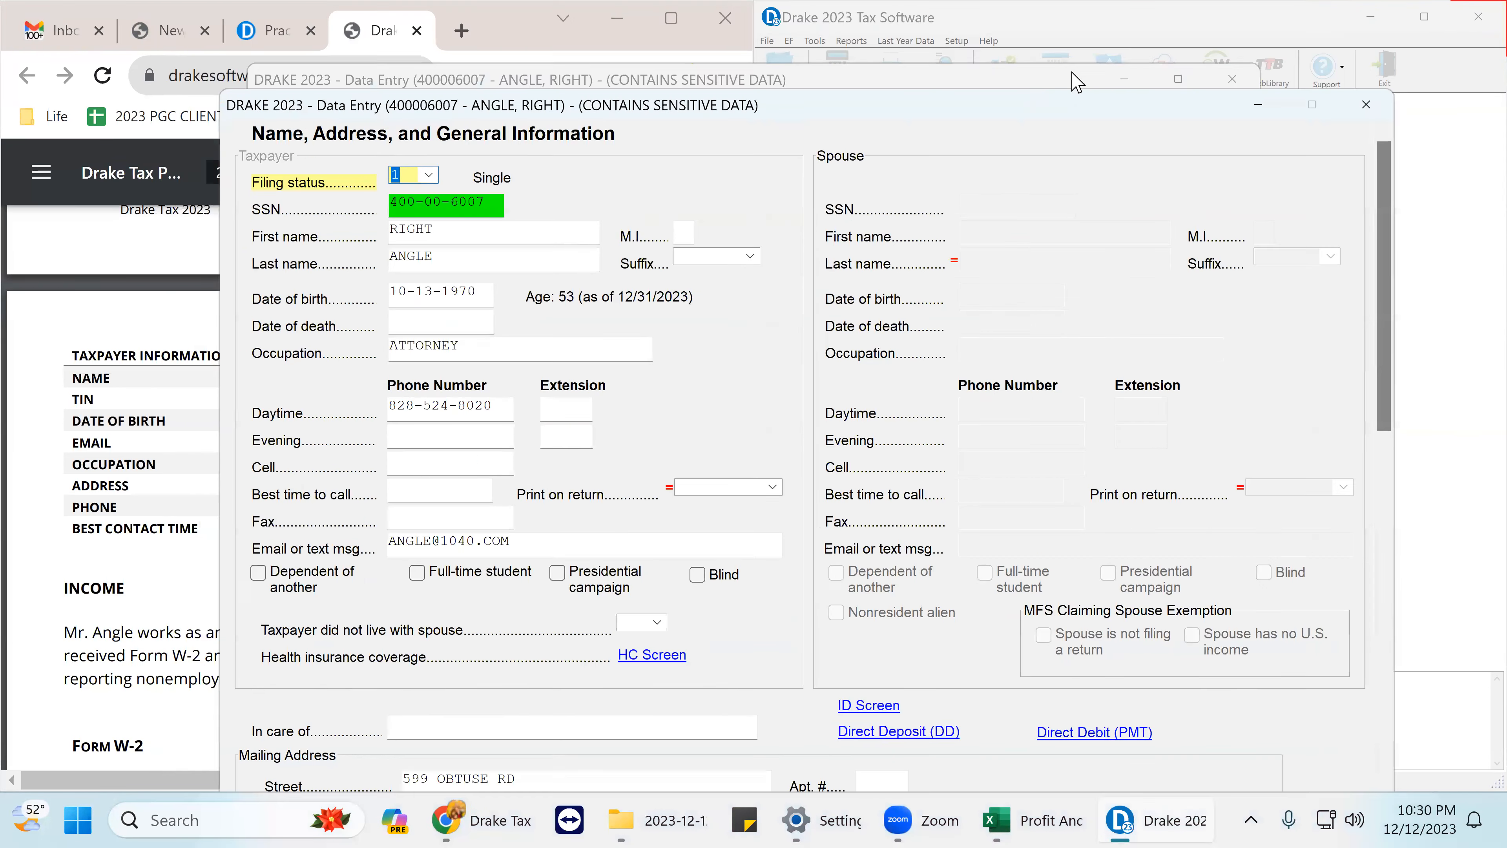
click(1363, 111)
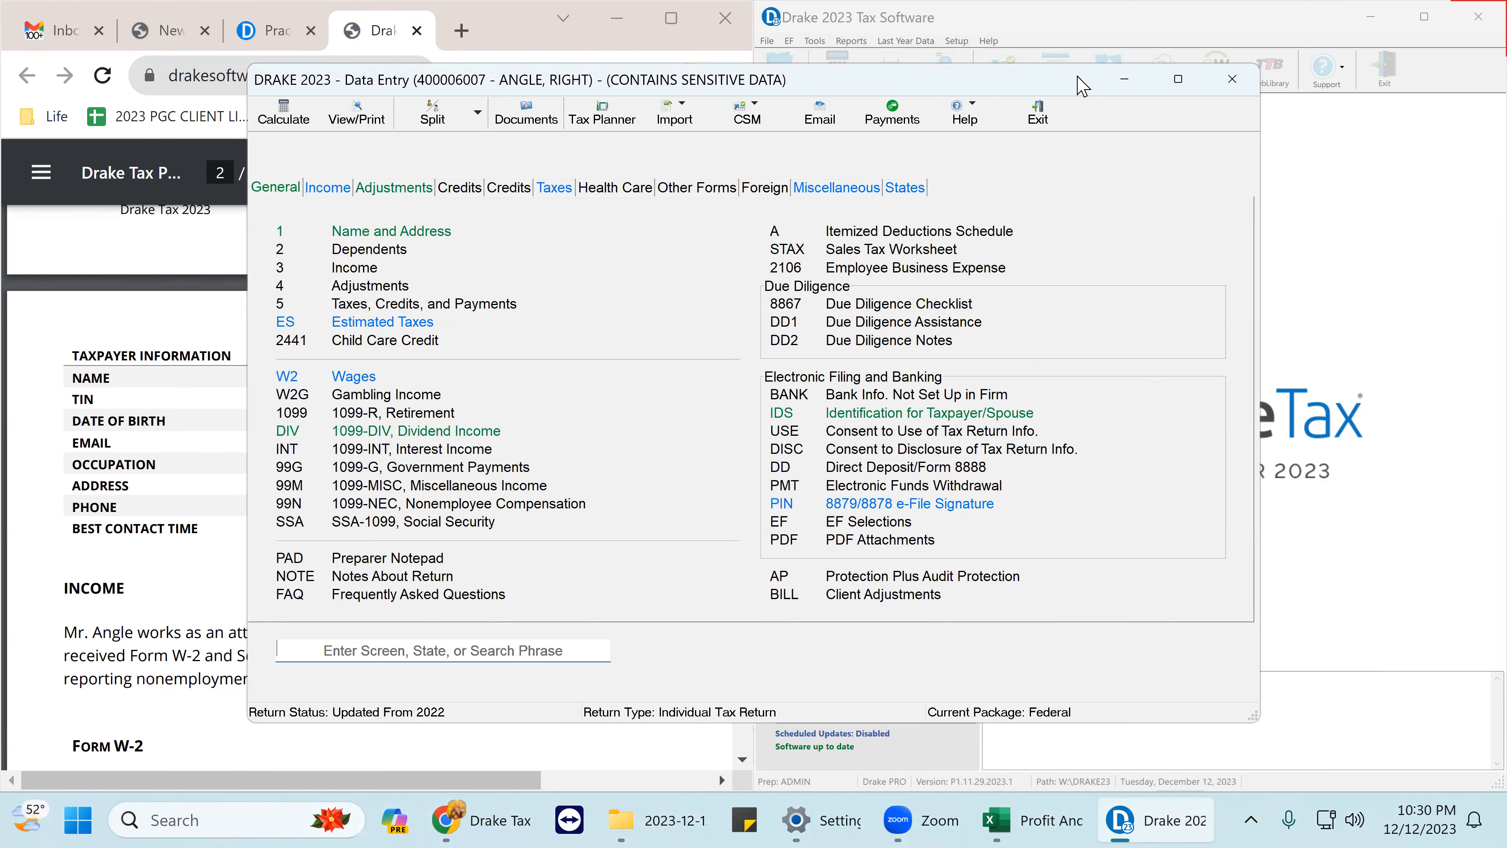
drag(1080, 85, 1183, 88)
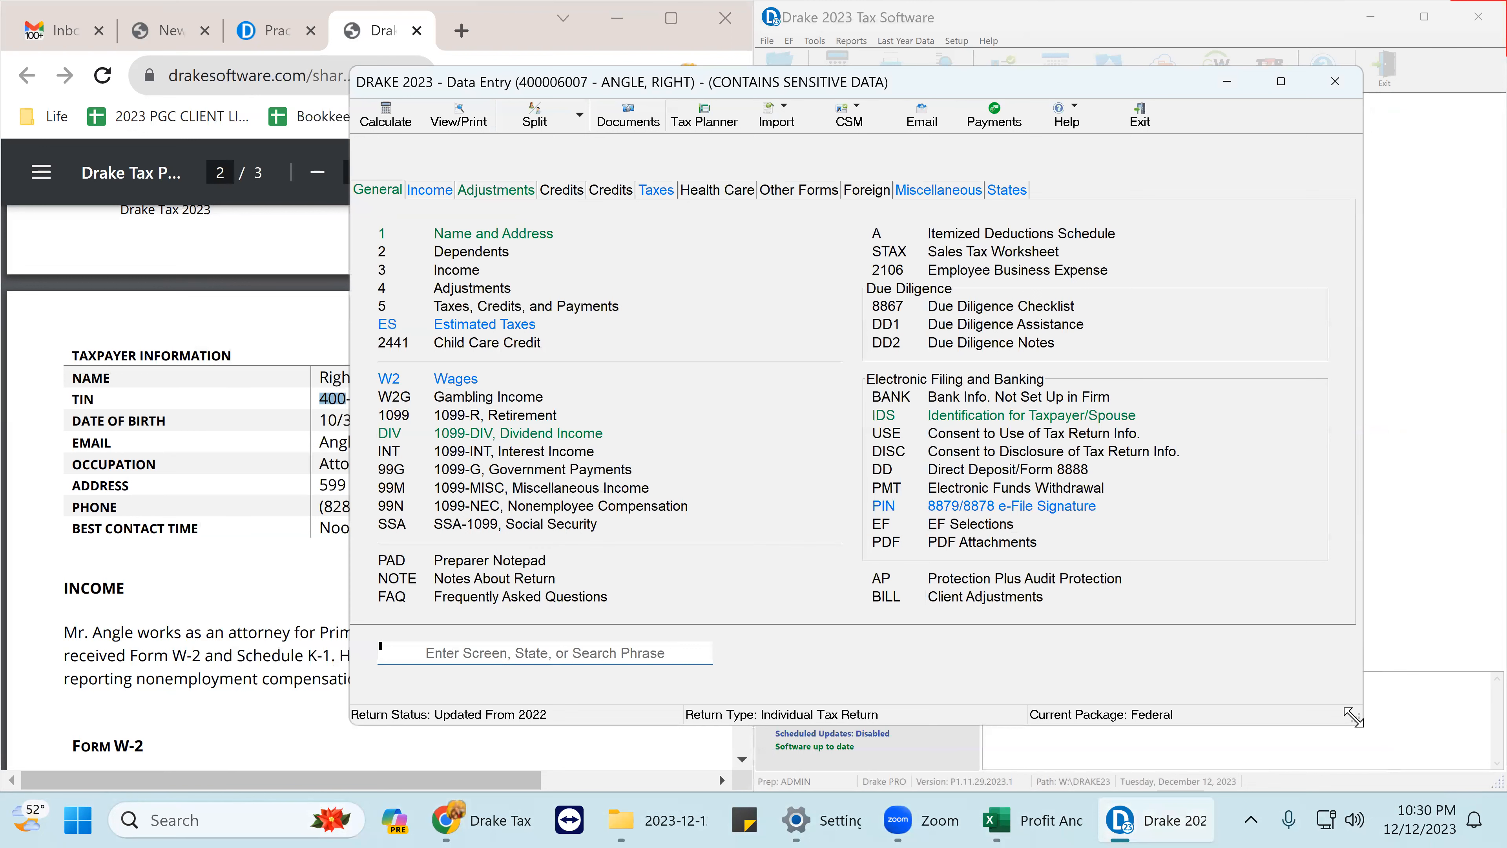
drag(1353, 717, 1362, 724)
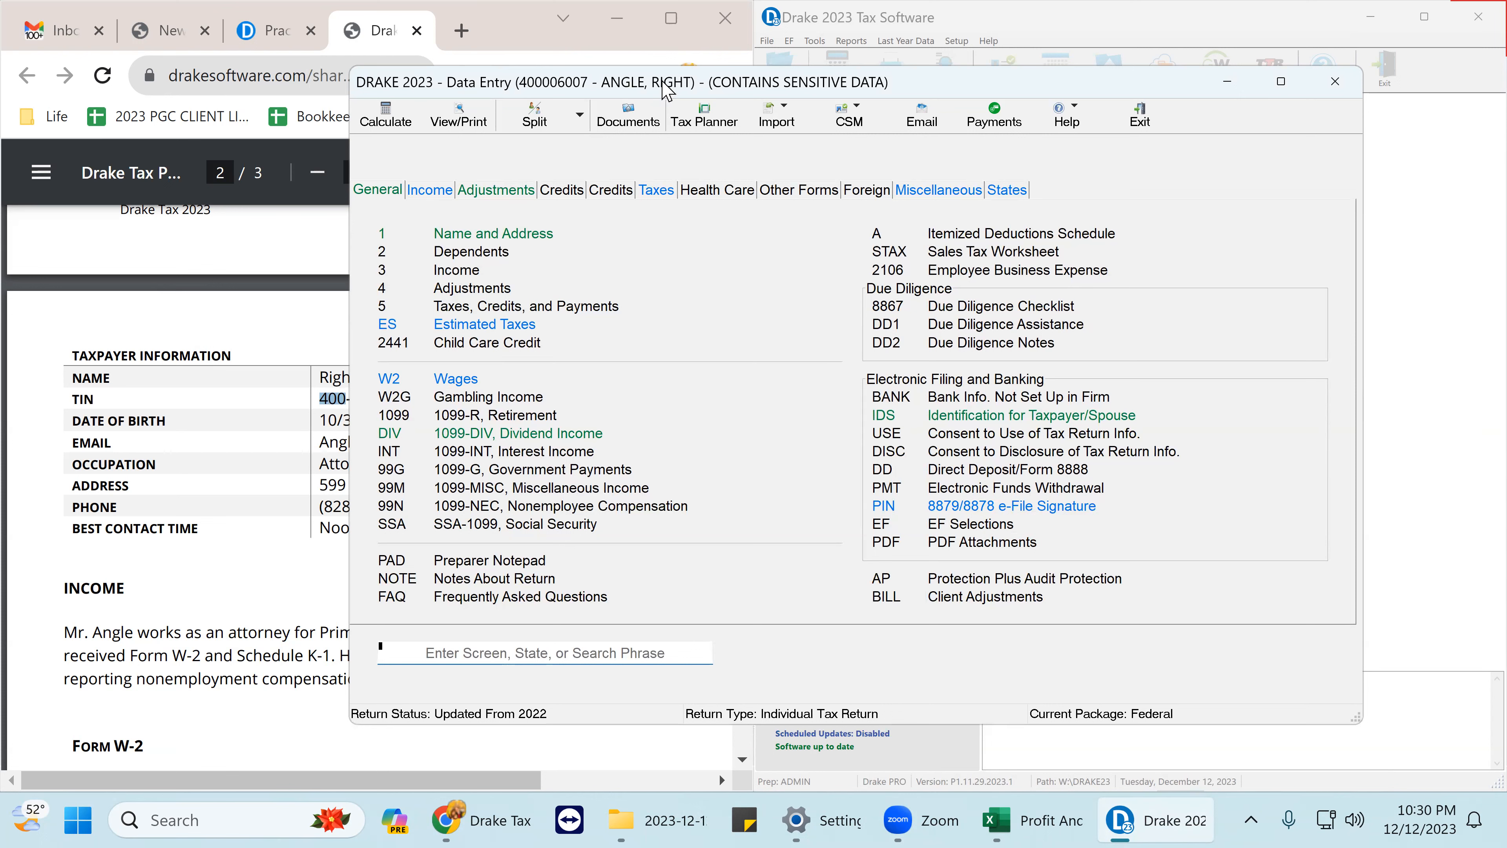
drag(664, 84, 1503, 273)
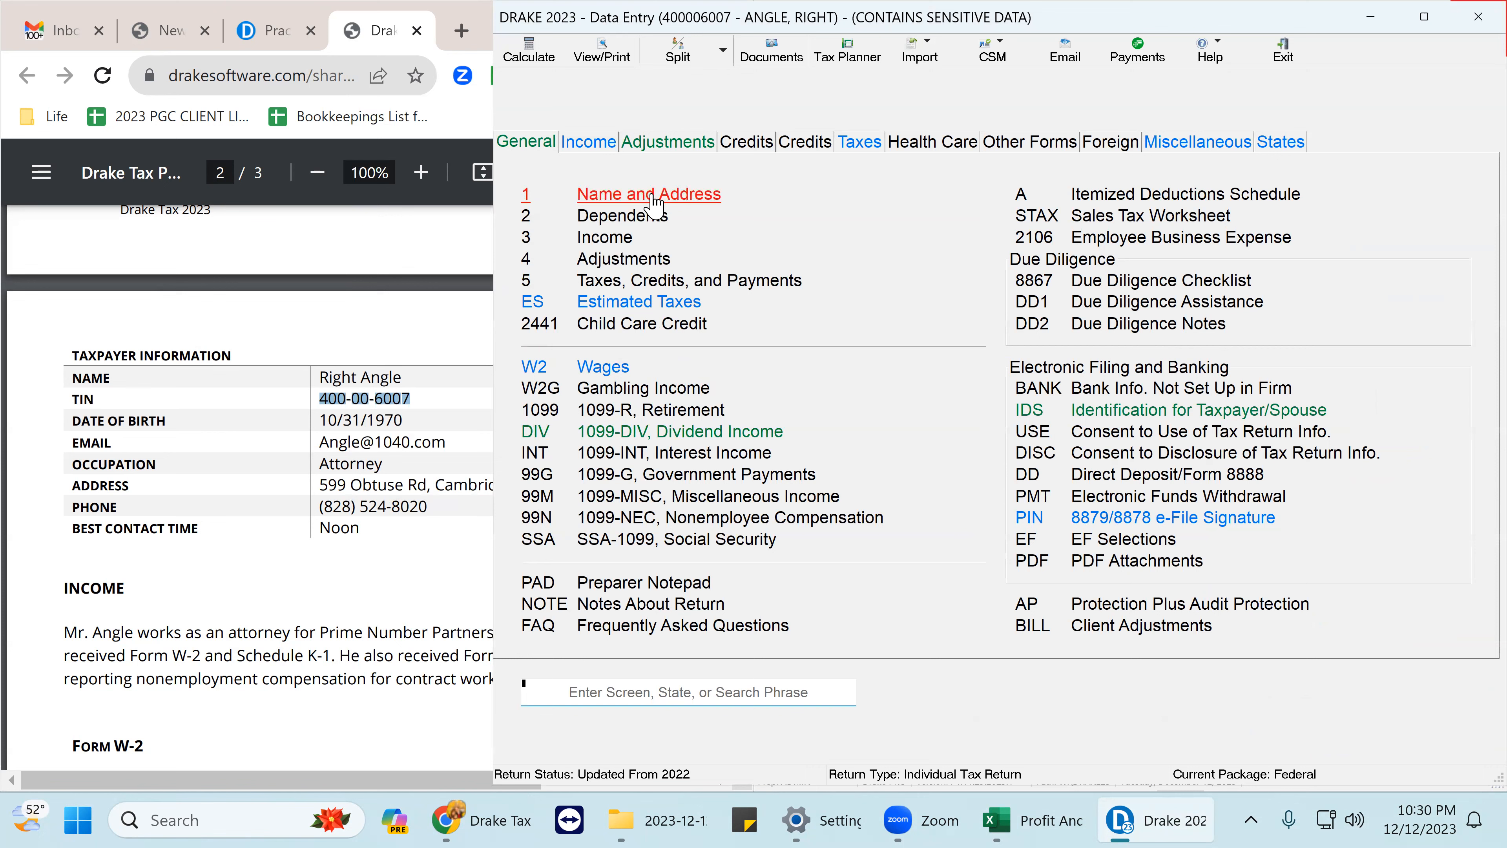
- On the Name and Address screen, remove the review flag from the SSN
click(655, 205)
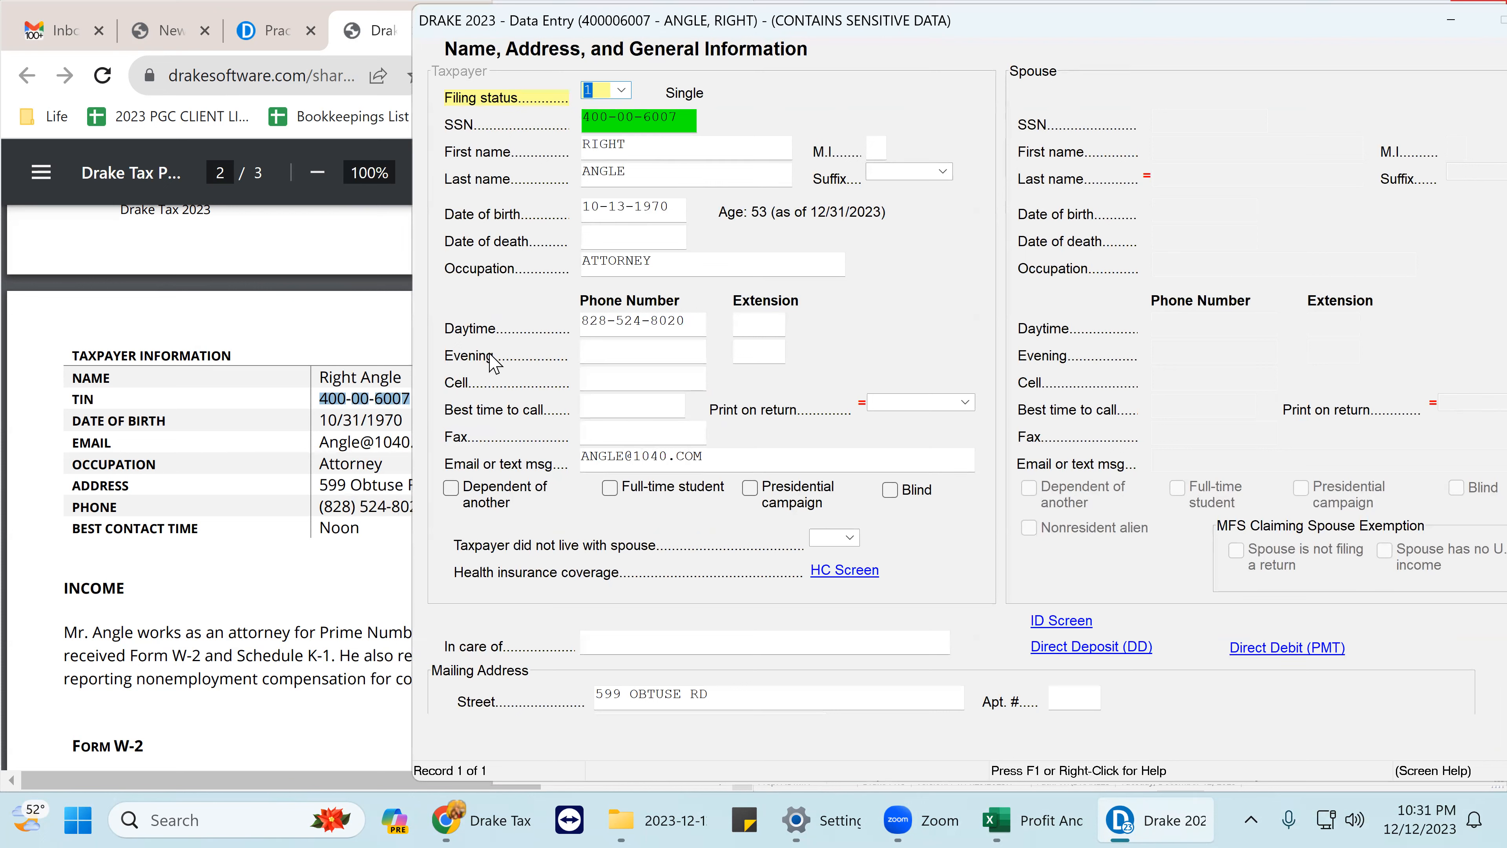
click(631, 123)
right_click(631, 123)
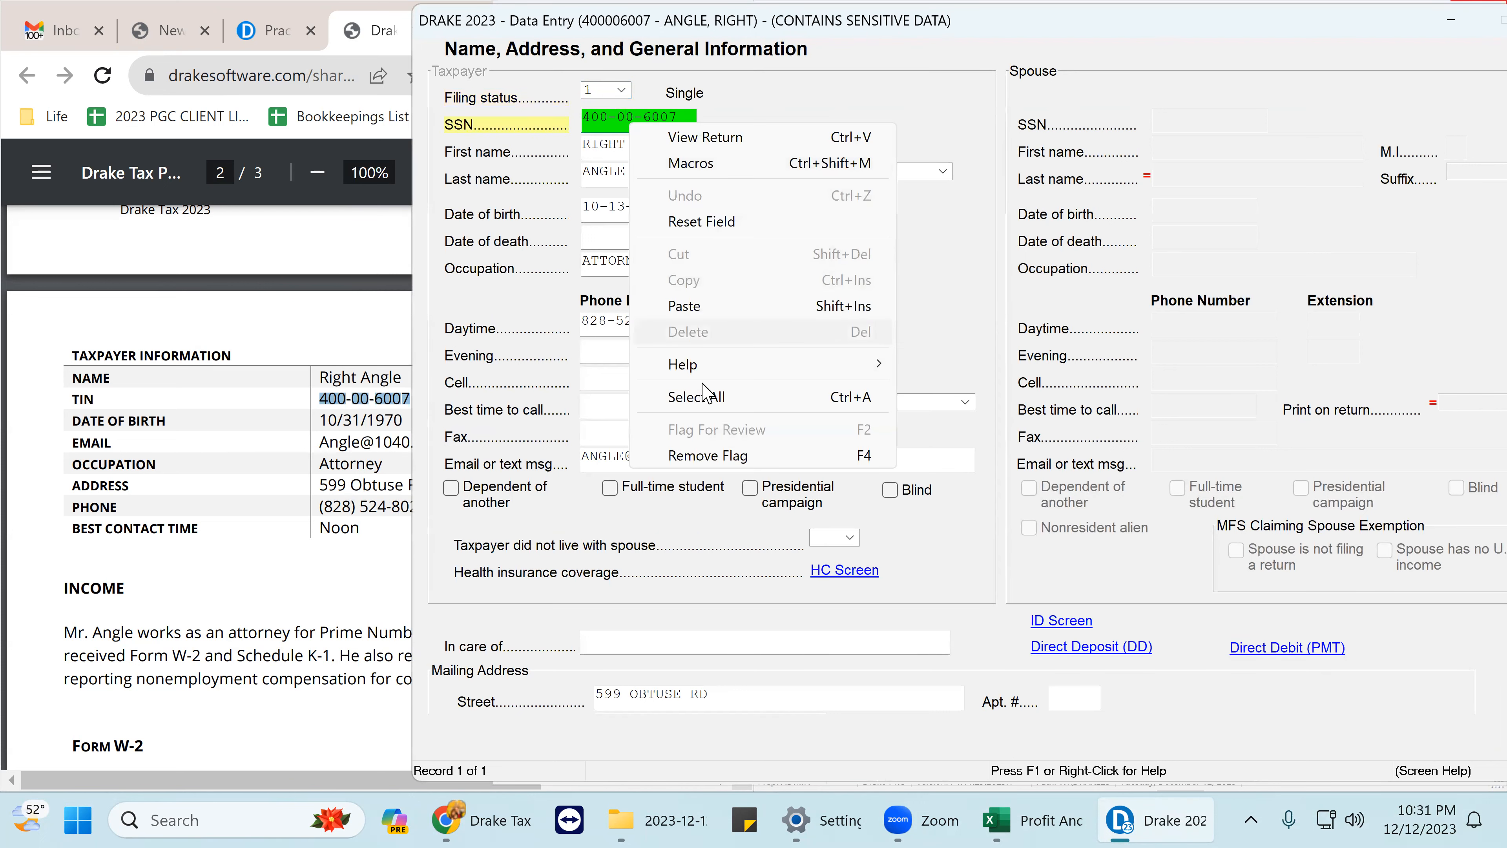
click(732, 461)
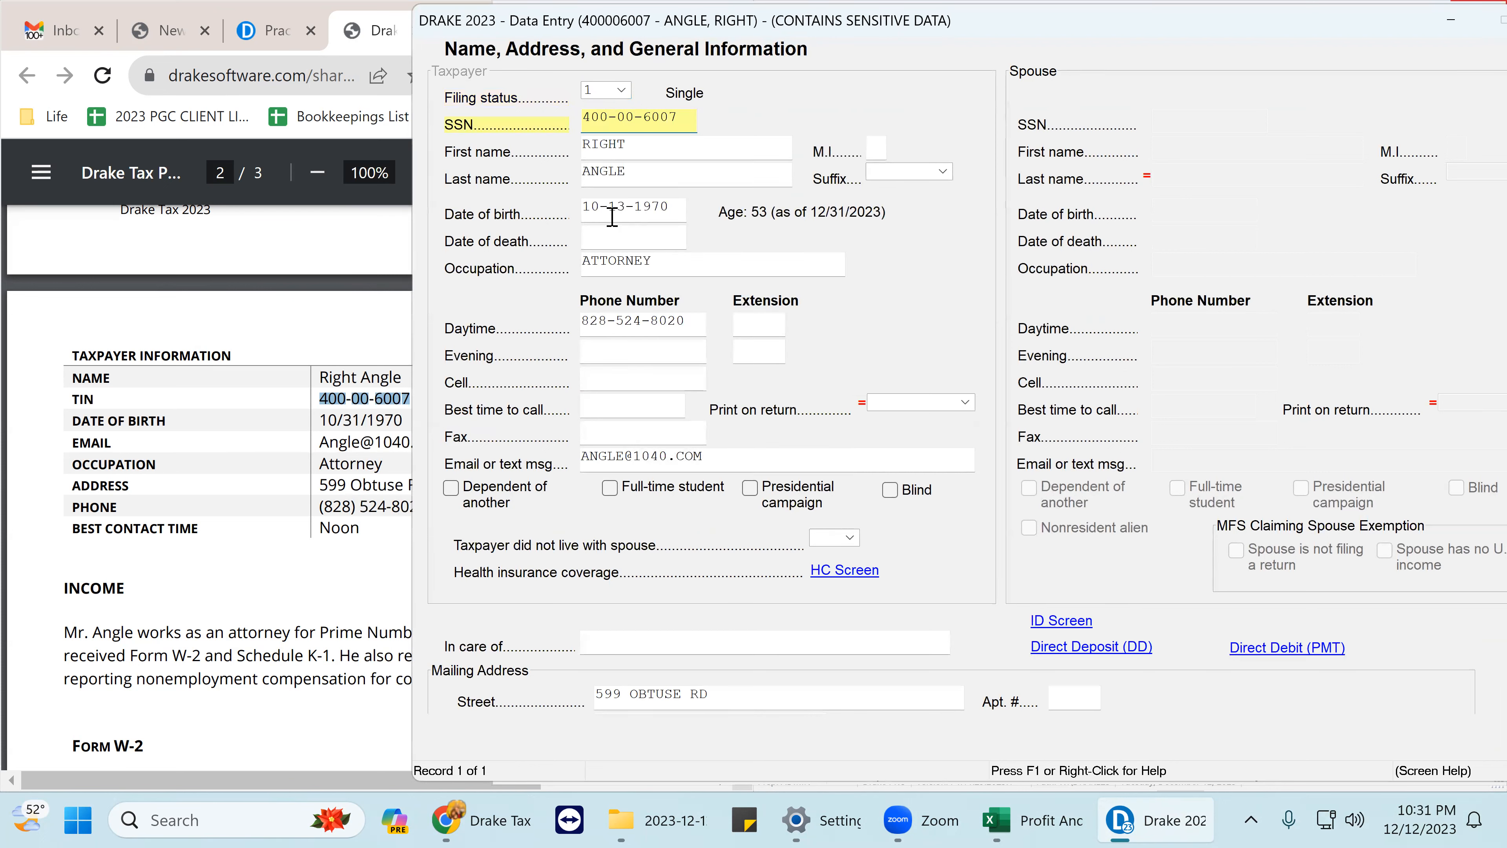
- Review the date of birth, occupation, daytime phone, email and cell phone fields
click(633, 209)
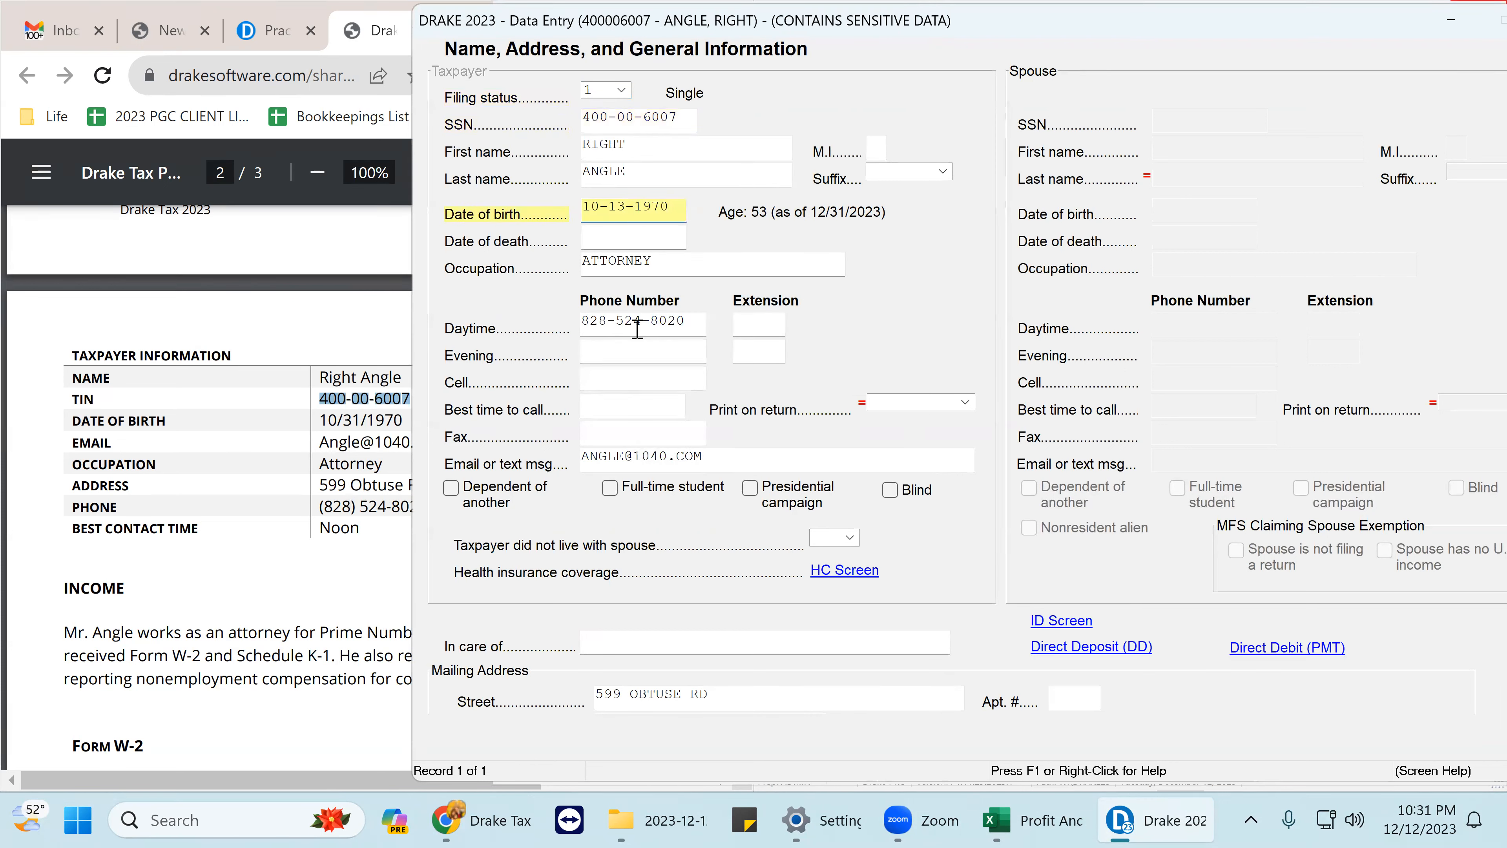
click(626, 264)
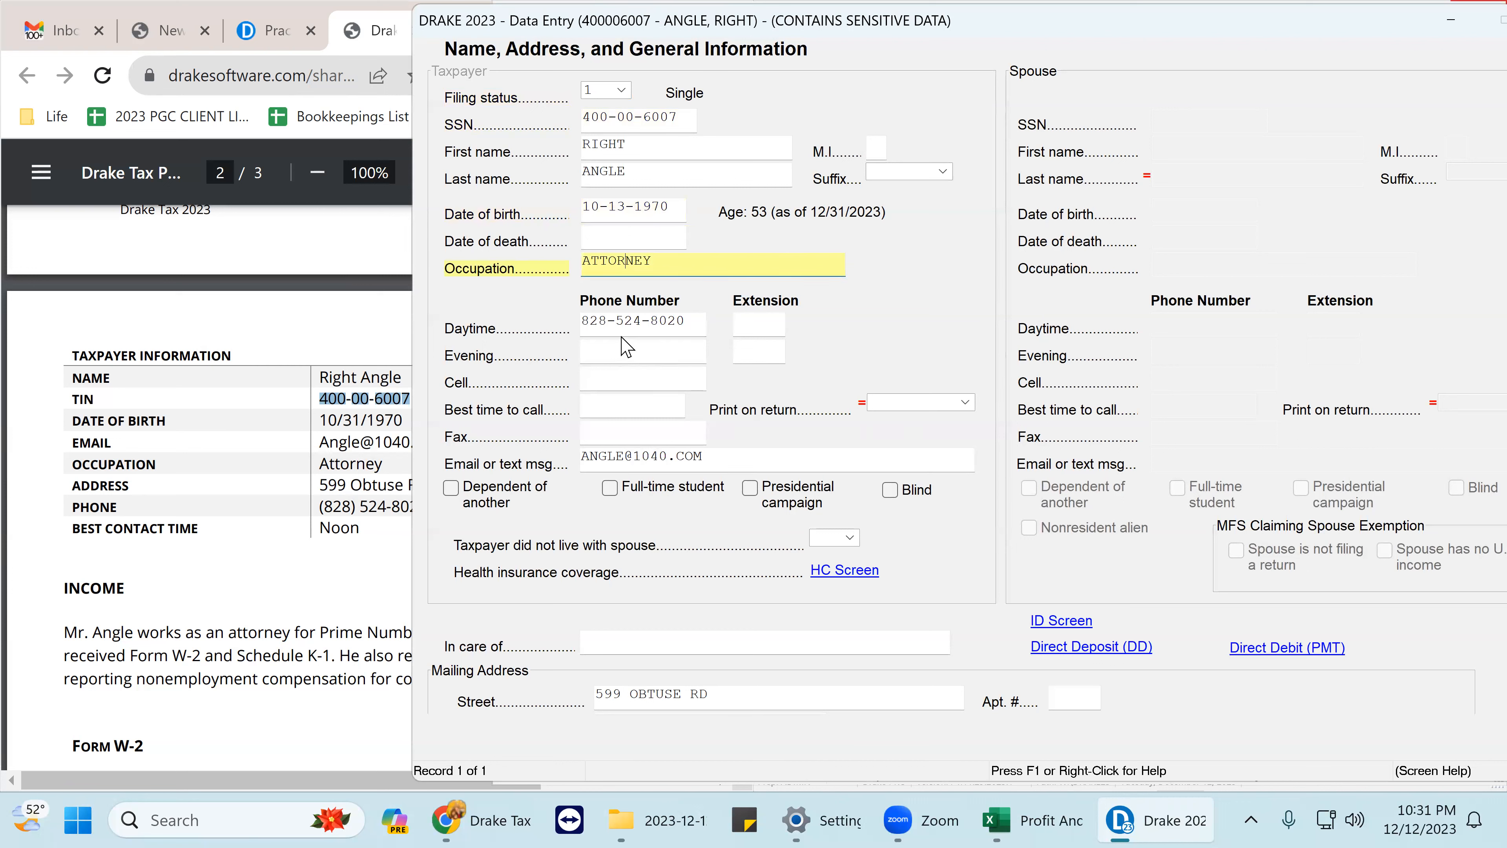
click(628, 326)
click(629, 451)
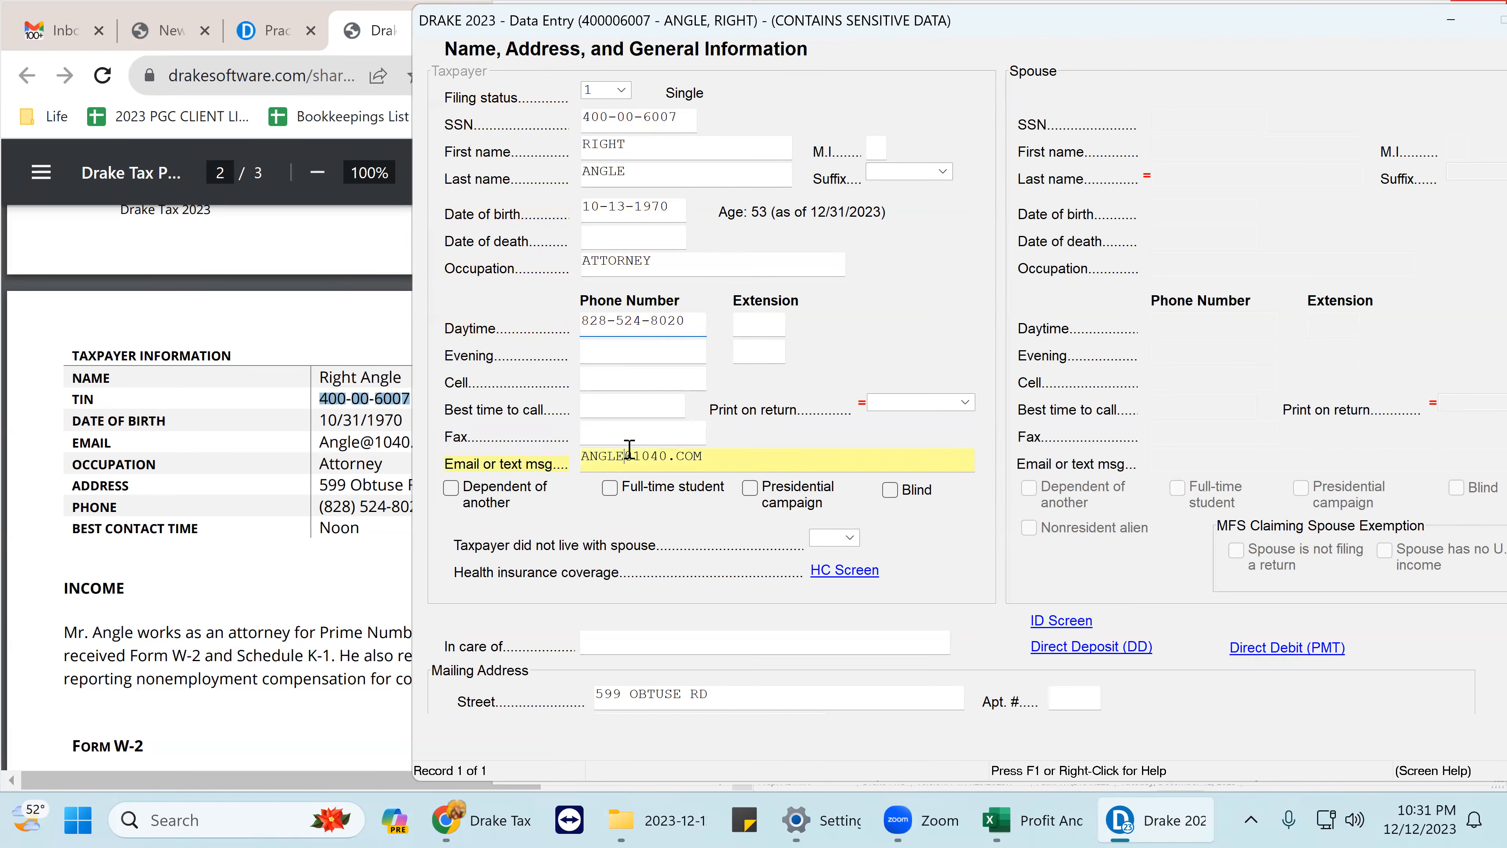
click(599, 377)
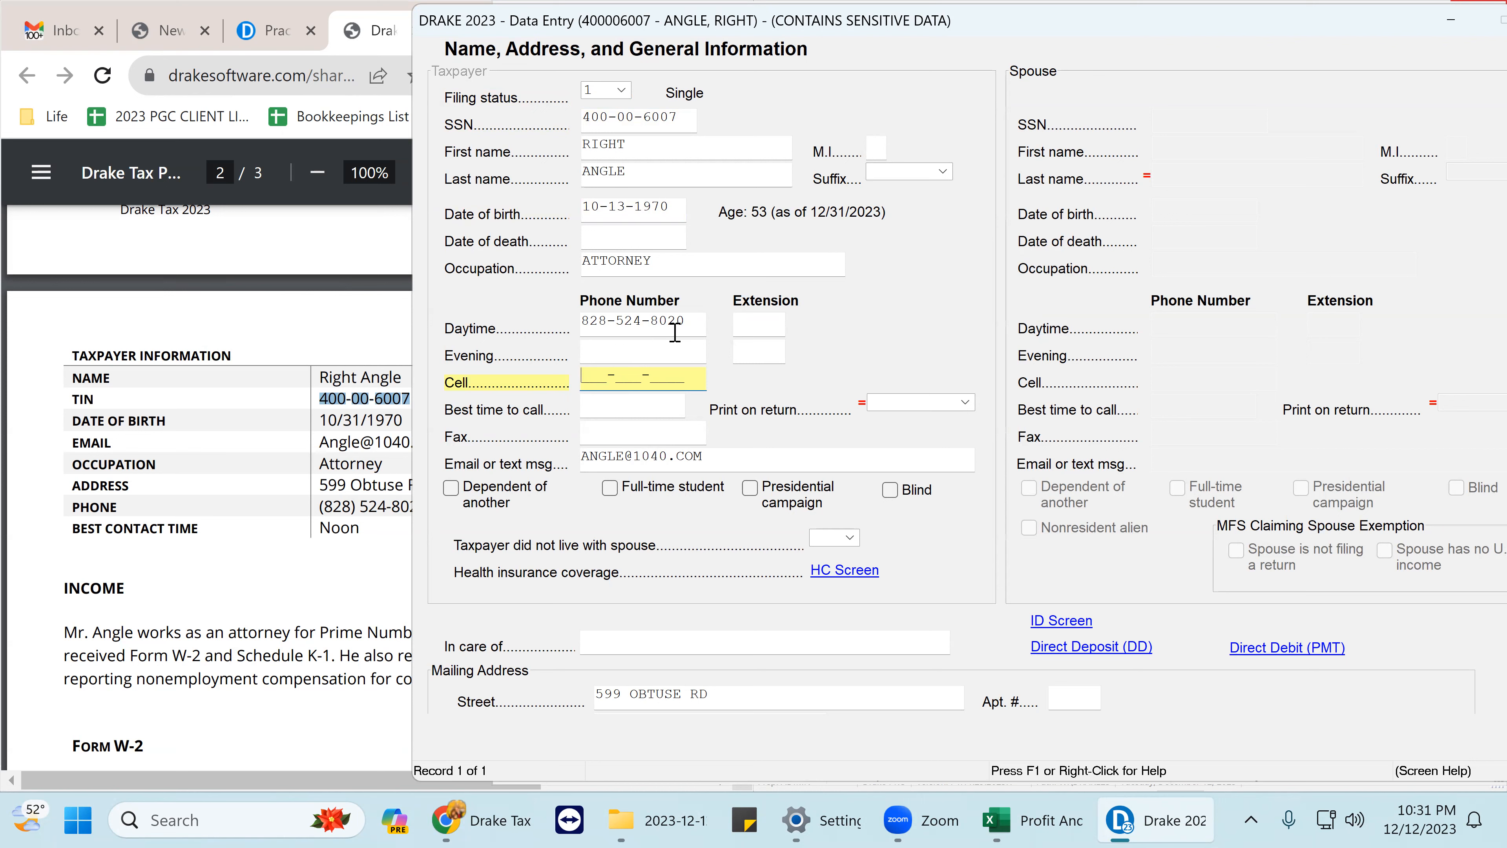
- Copy the daytime phone number into the cell phone field
drag(688, 322, 669, 324)
drag(575, 339, 578, 334)
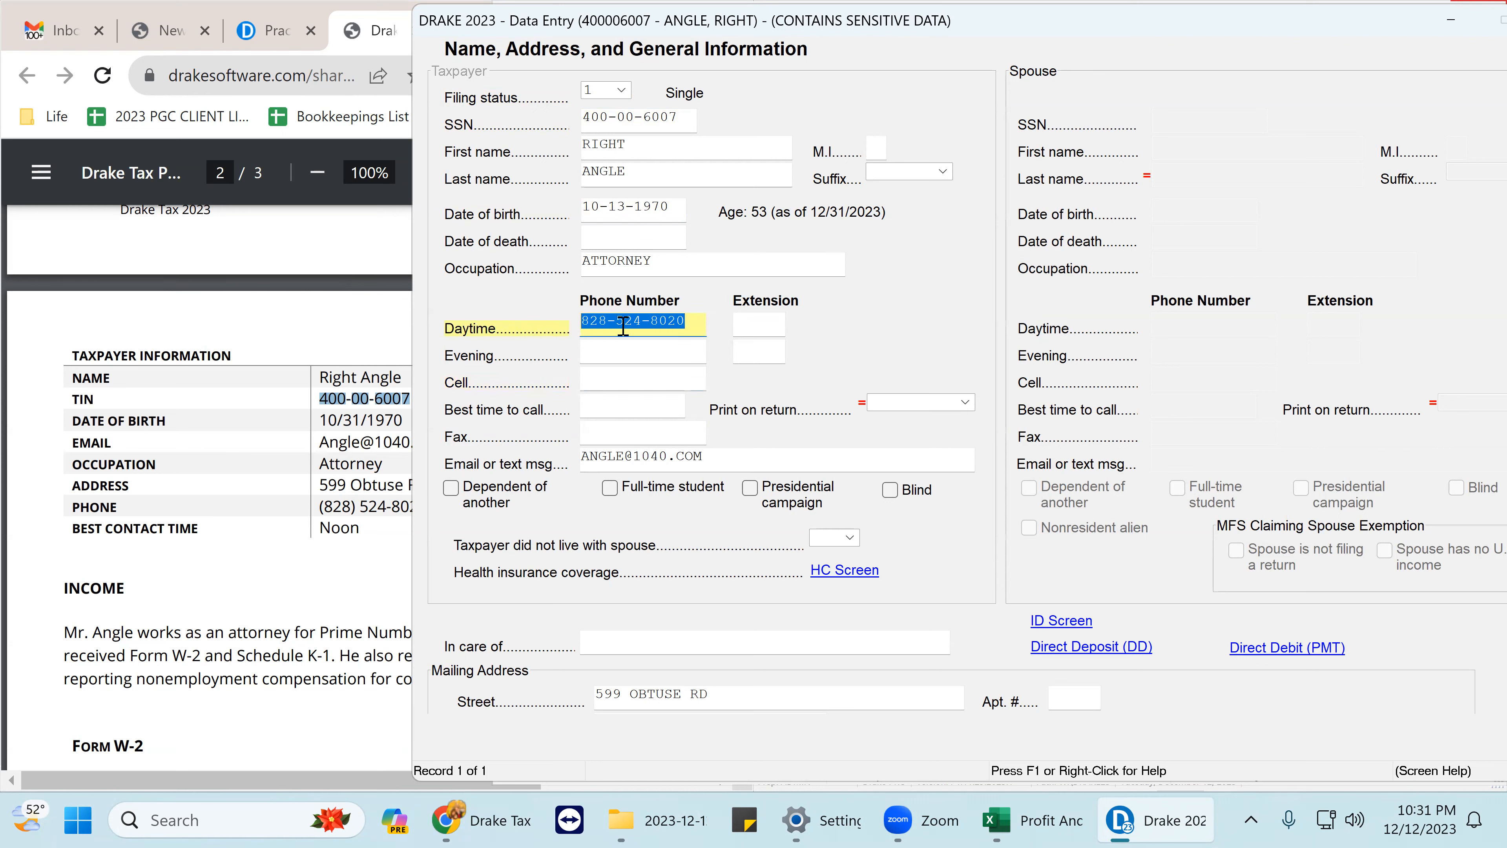
right_click(622, 326)
click(675, 482)
click(592, 383)
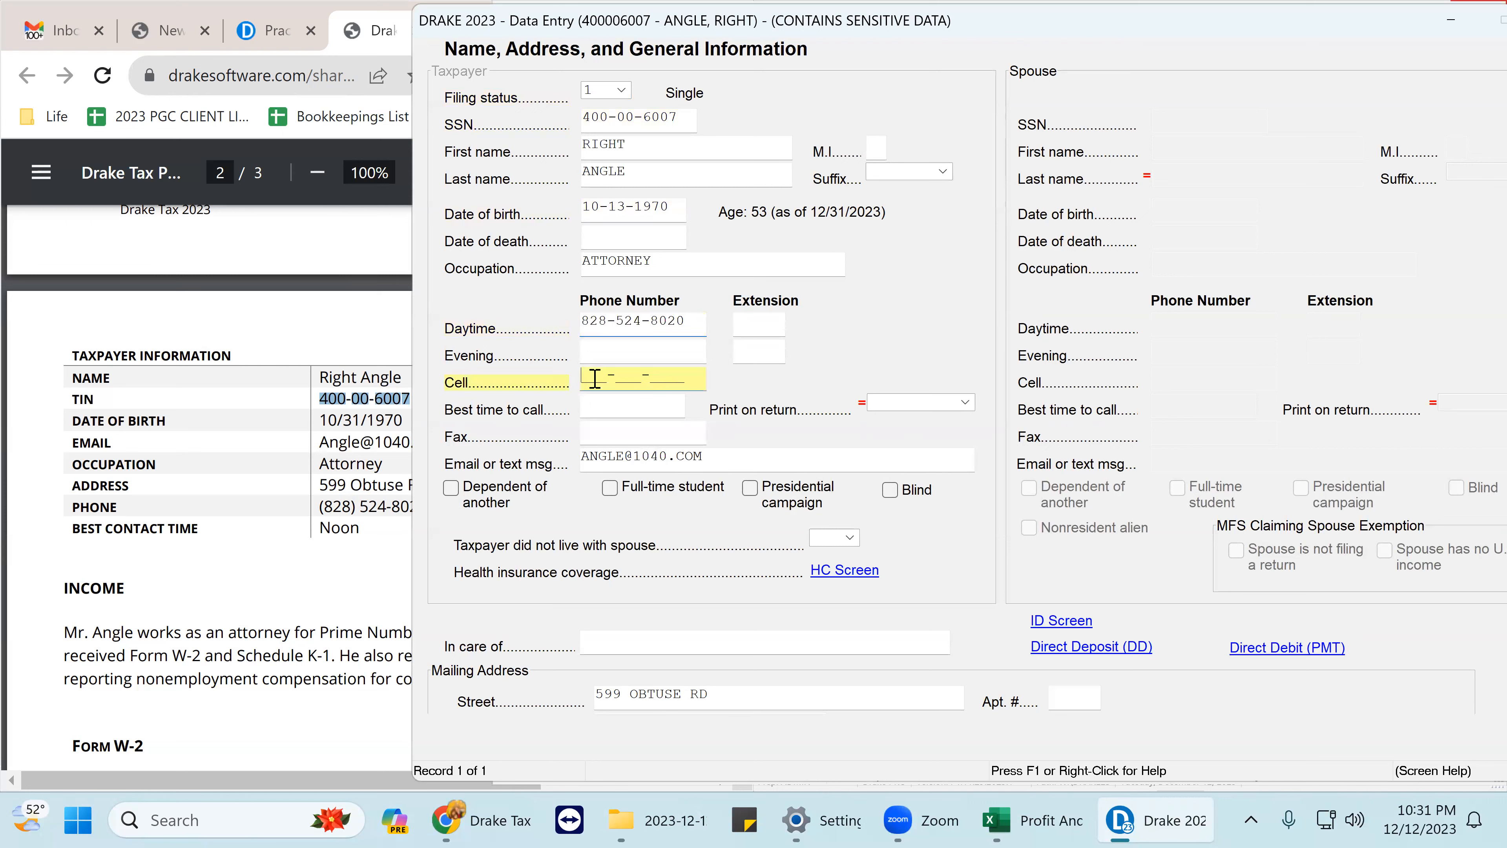
right_click(594, 380)
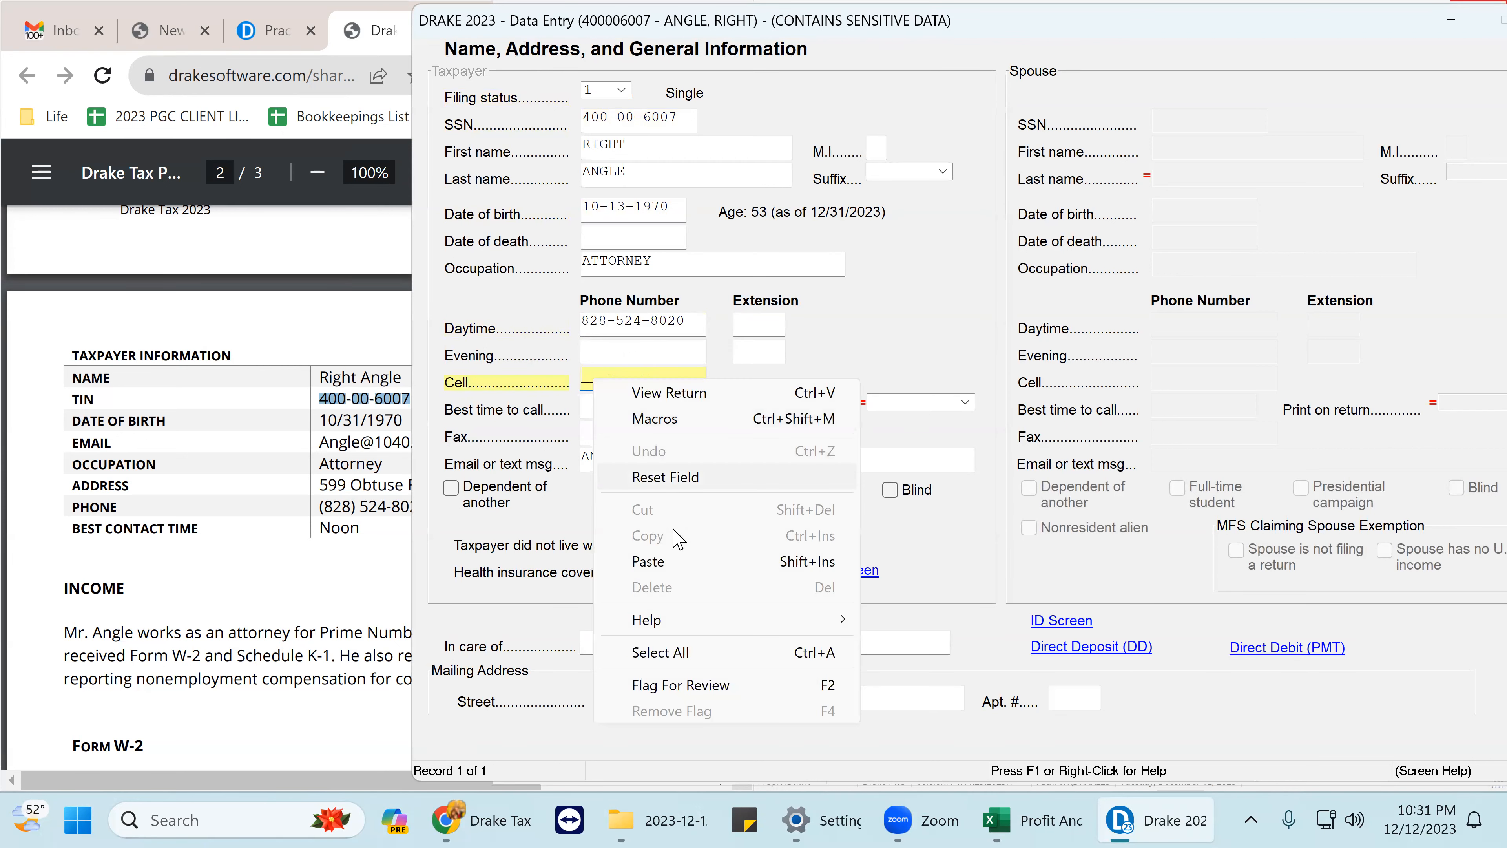
click(652, 563)
key(Tab)
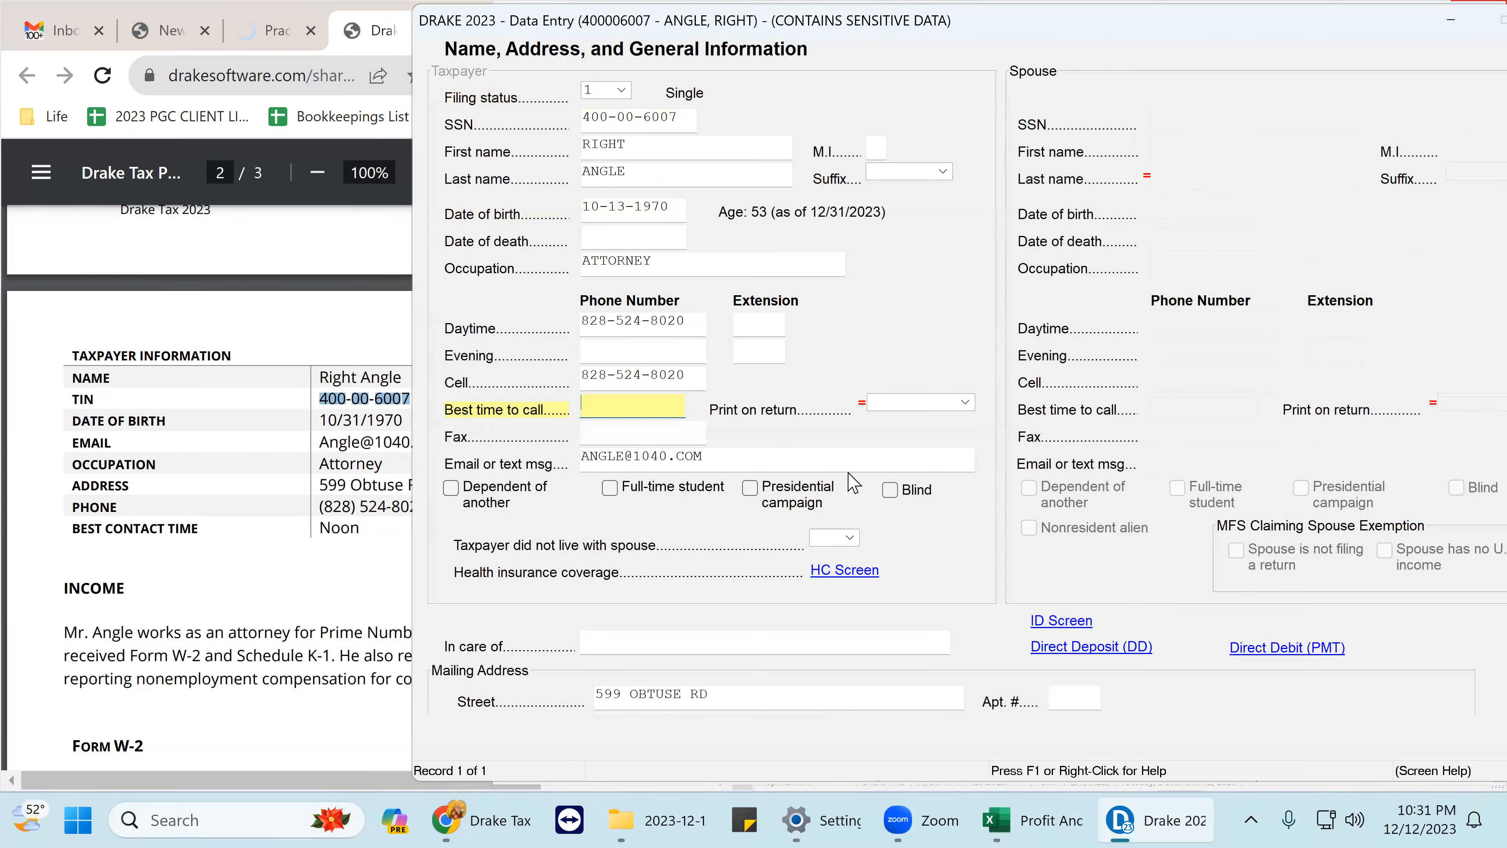
scroll(588, 516, down, 3)
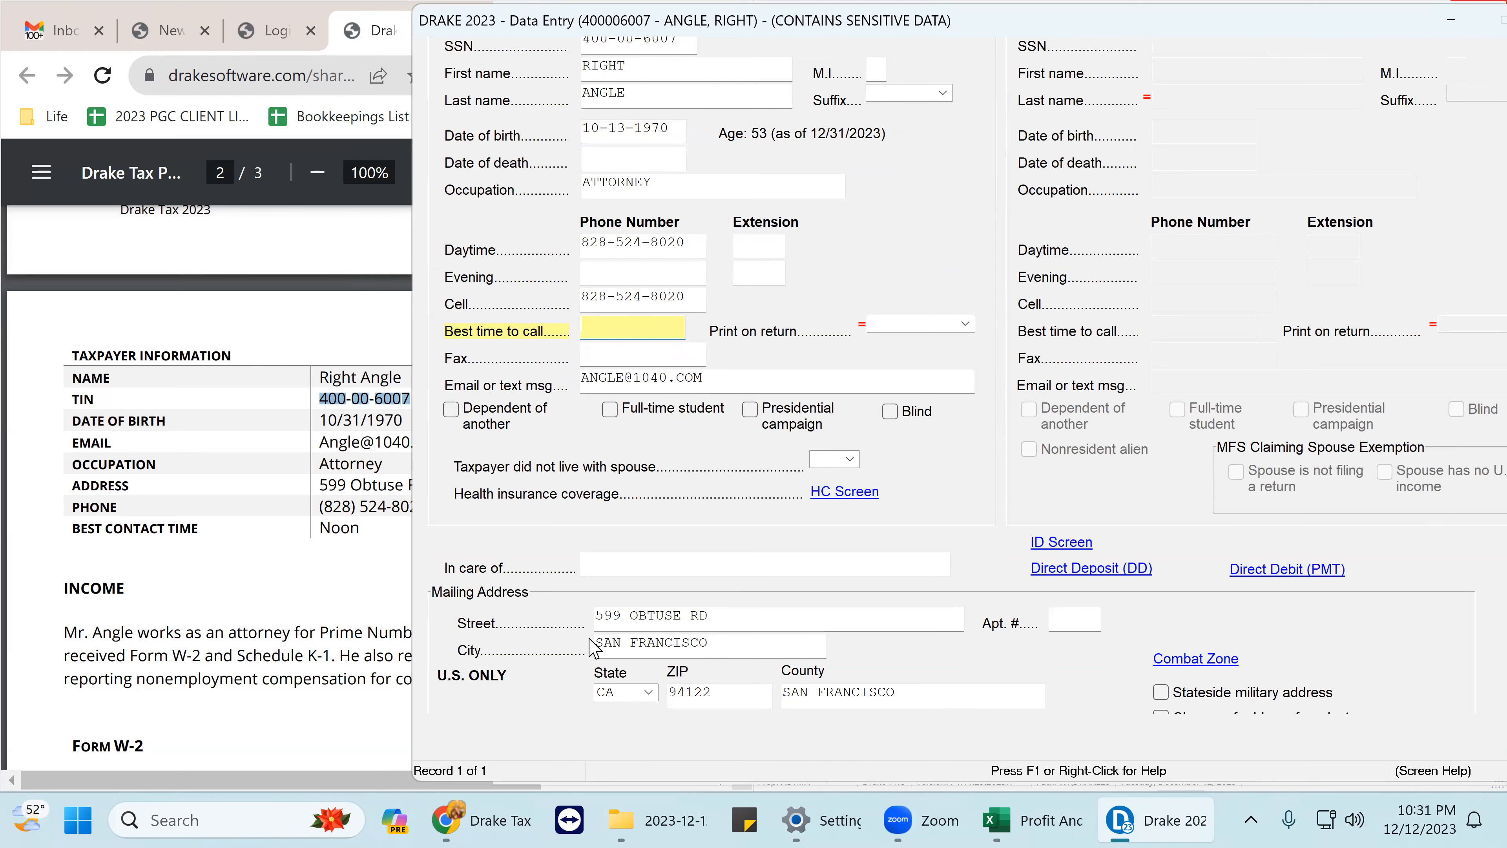
- Replace the ZIP code with the one copied from the PDF, updating city, state and county
click(340, 566)
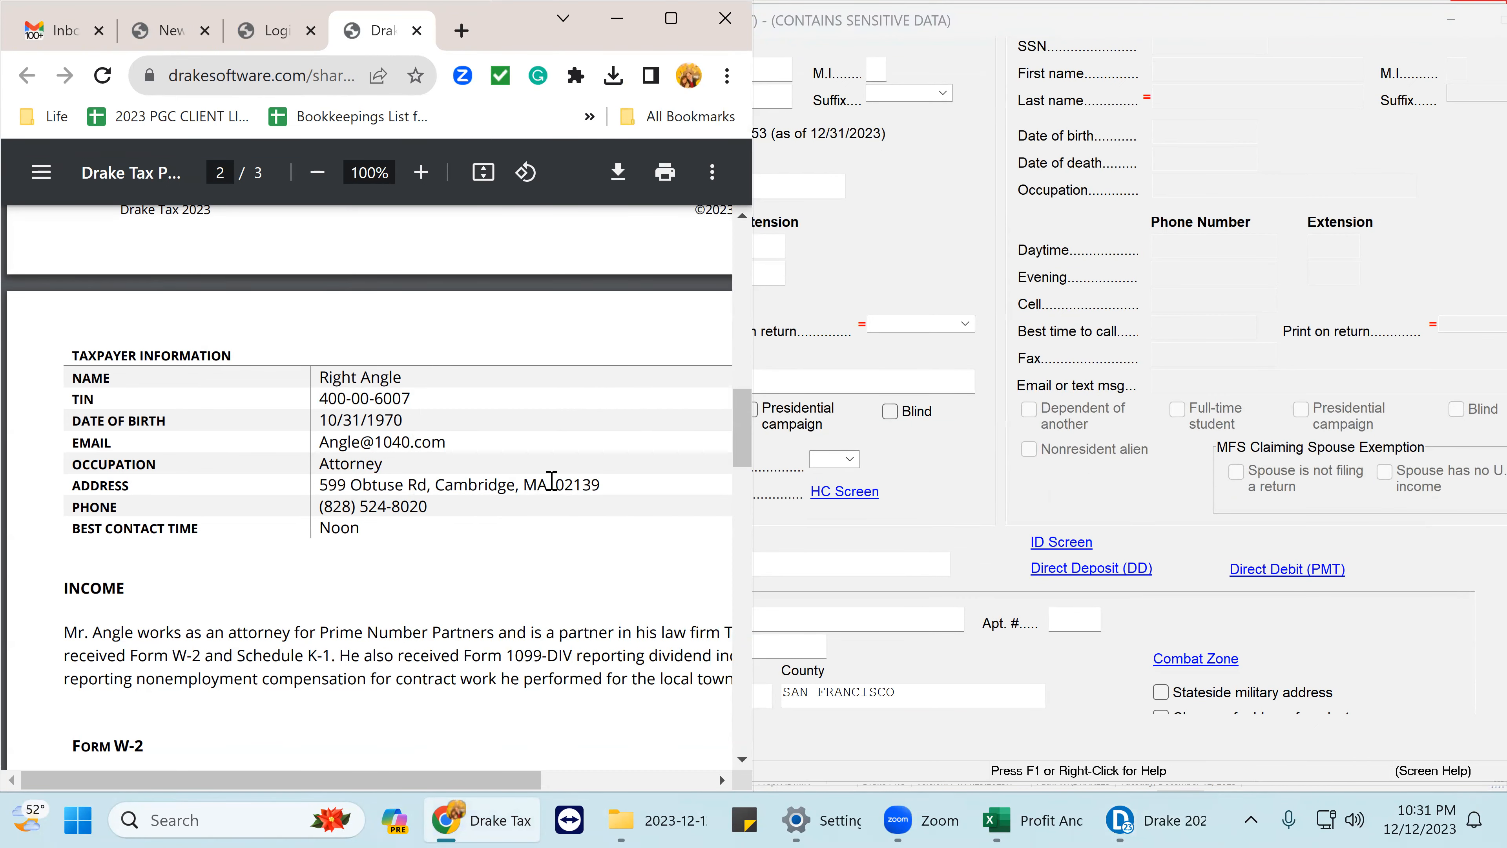
drag(558, 482, 601, 484)
right_click(580, 488)
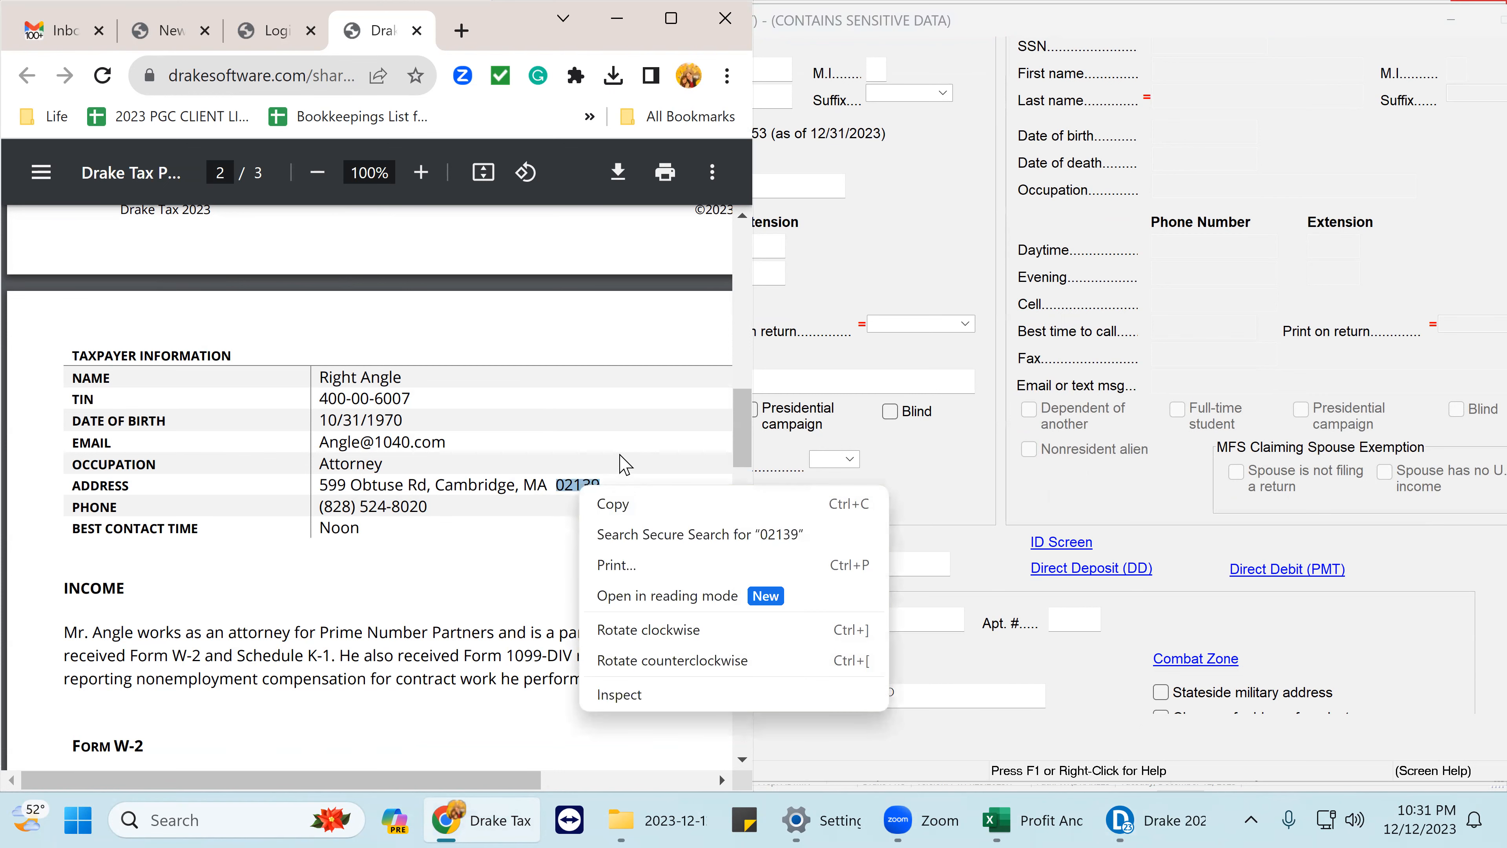
click(624, 511)
click(952, 700)
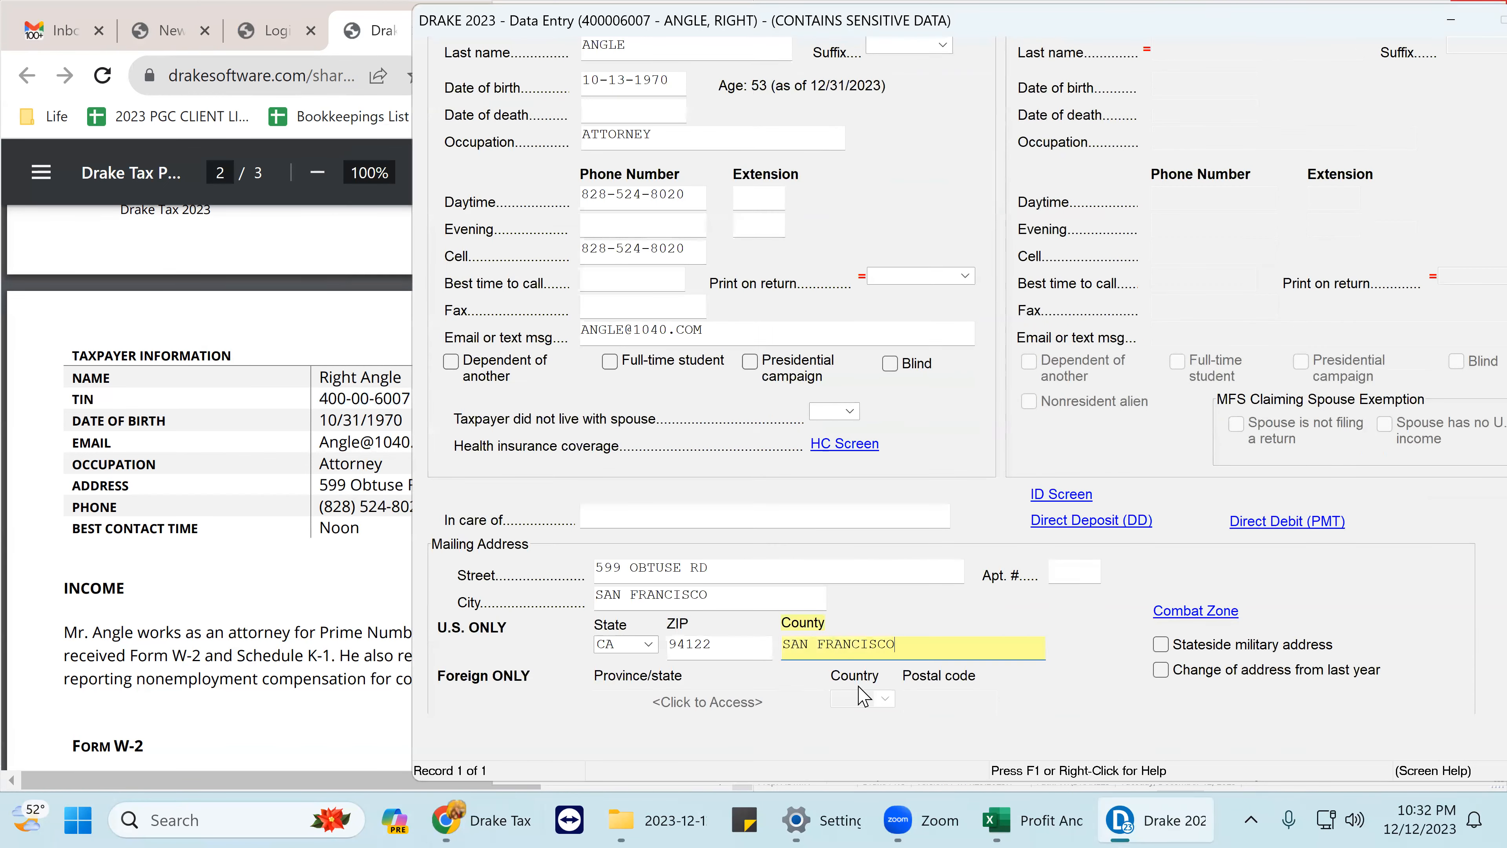
click(744, 653)
key(BackSpace)
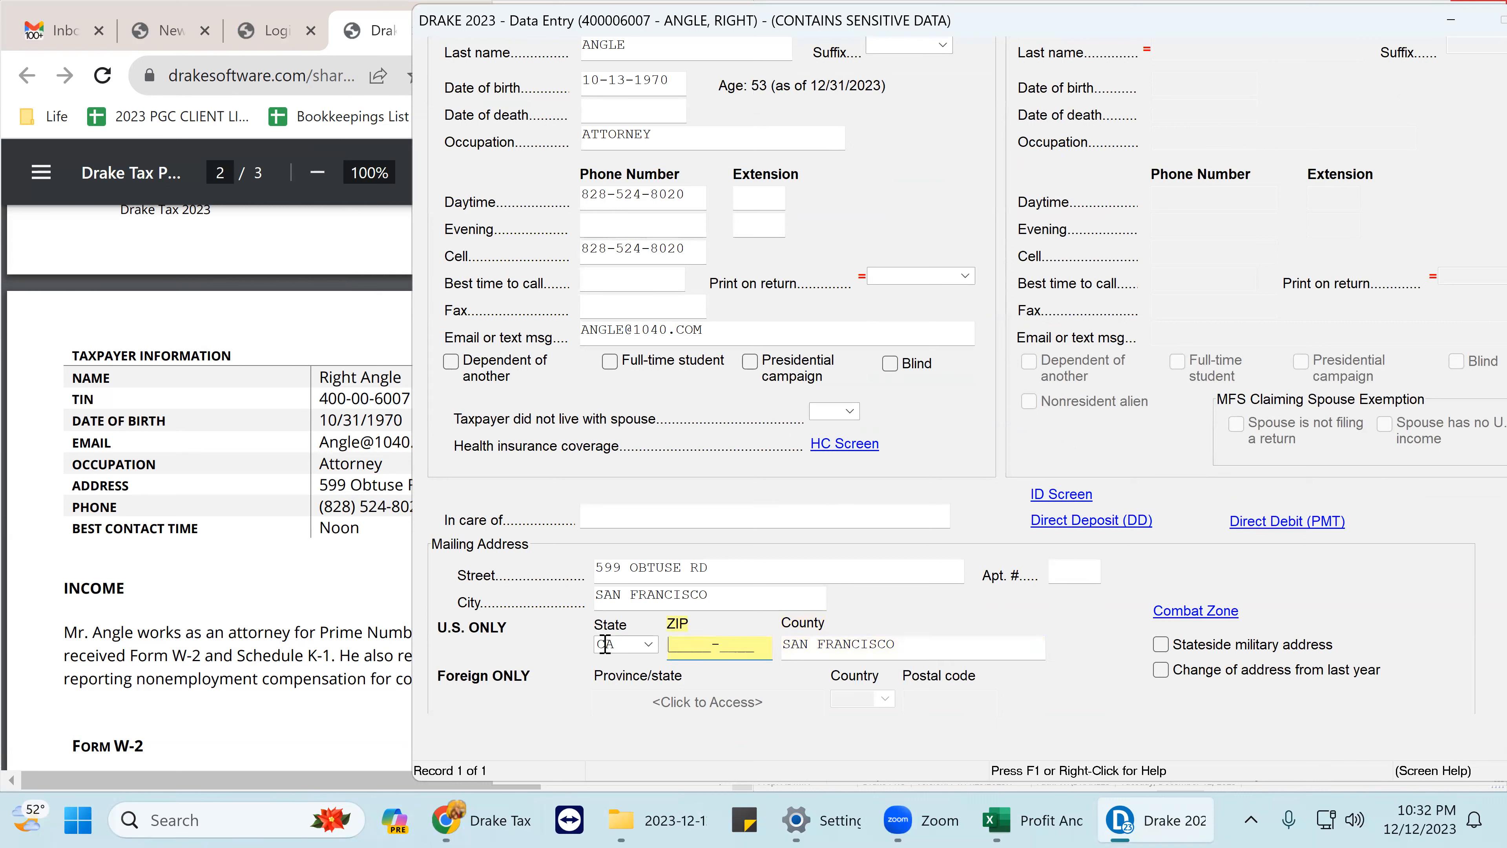
right_click(672, 644)
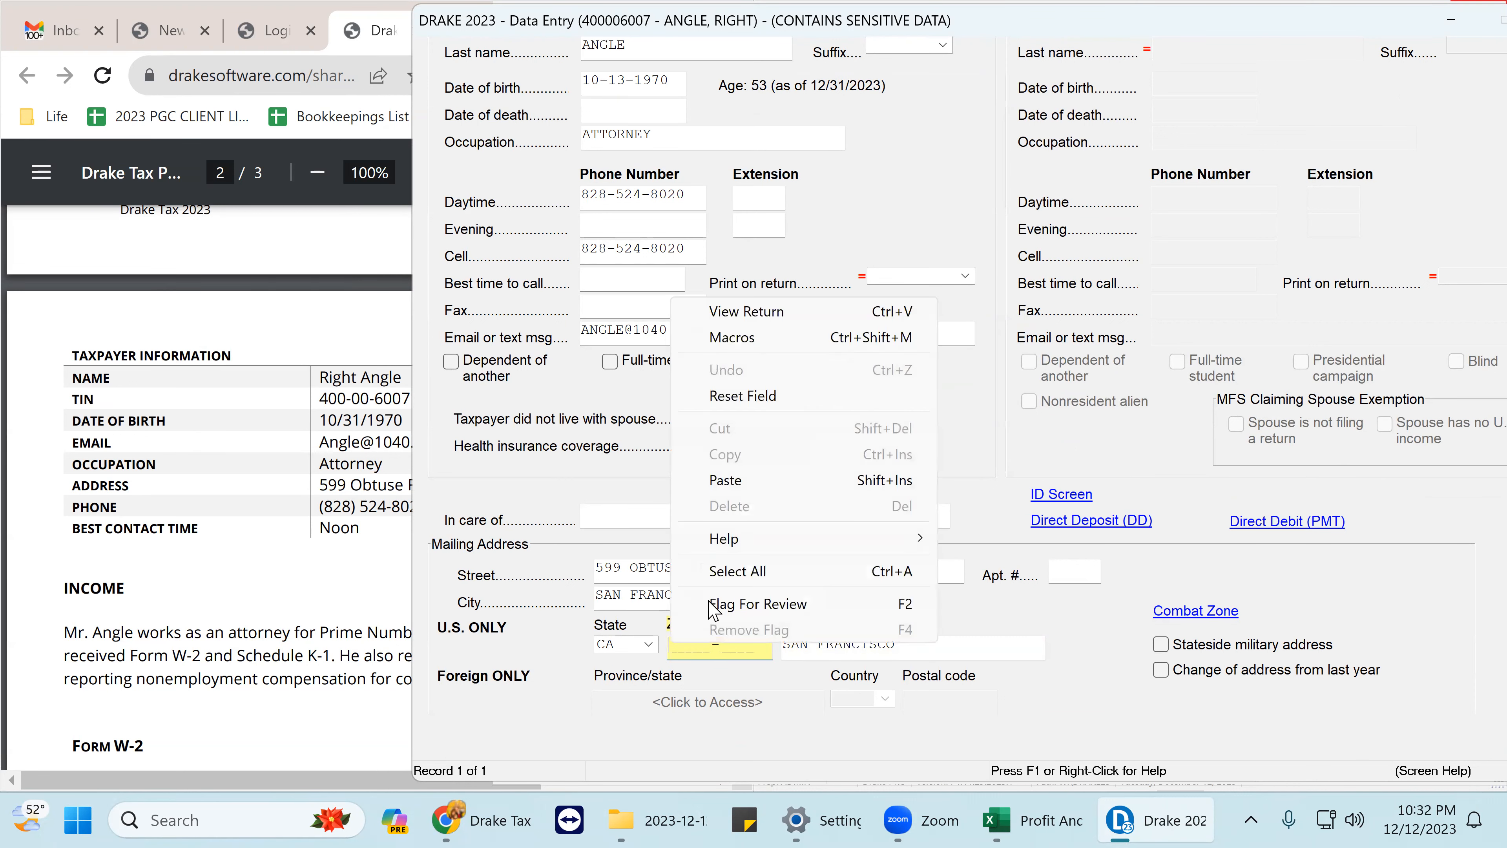
click(726, 481)
key(Tab)
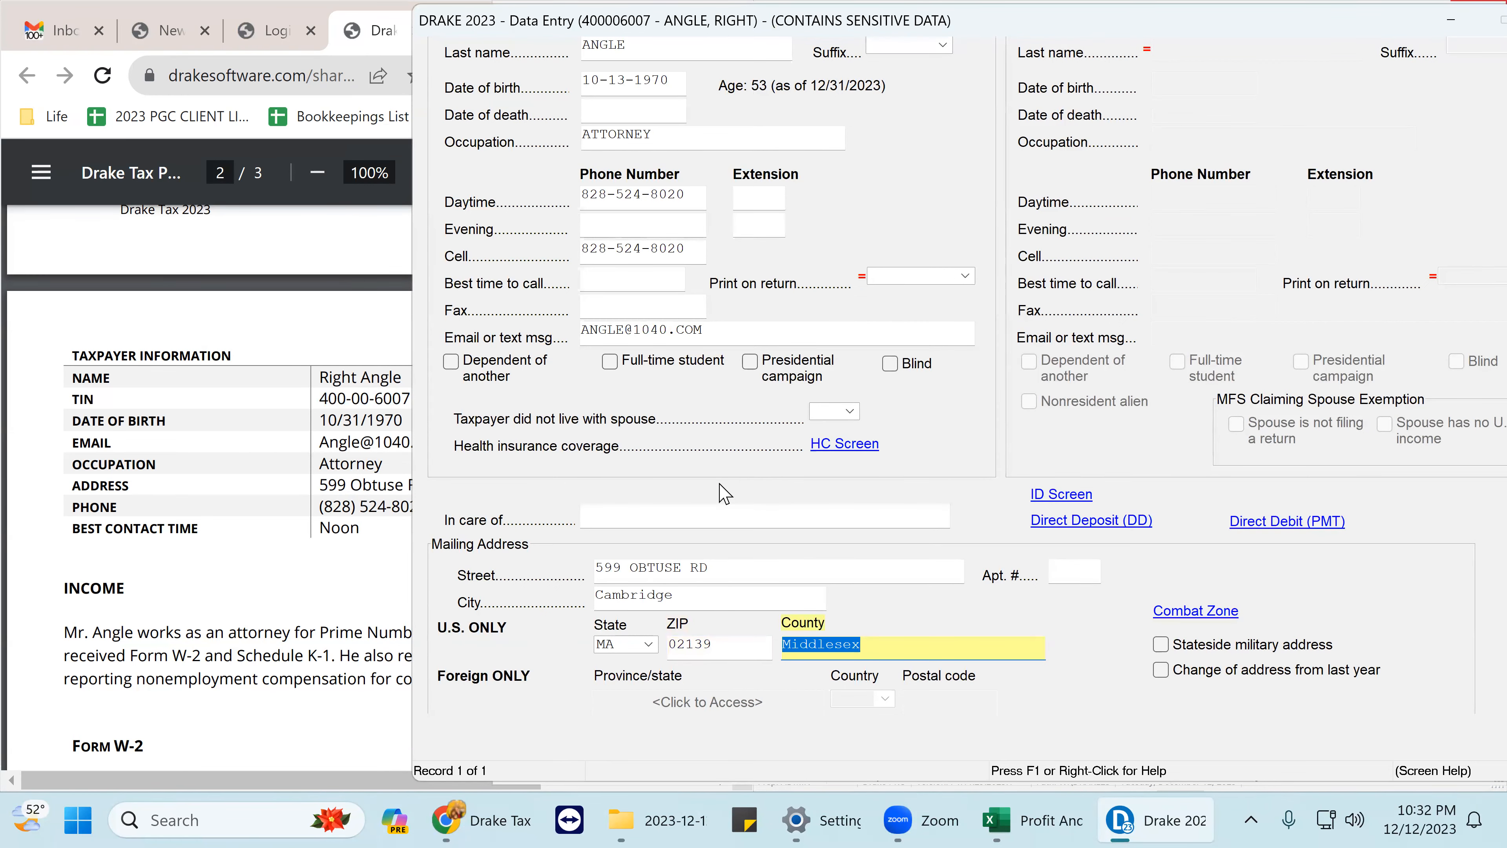
- Answer No to the Schedule B Part III foreign account and digital asset questions
scroll(847, 428, down, 3)
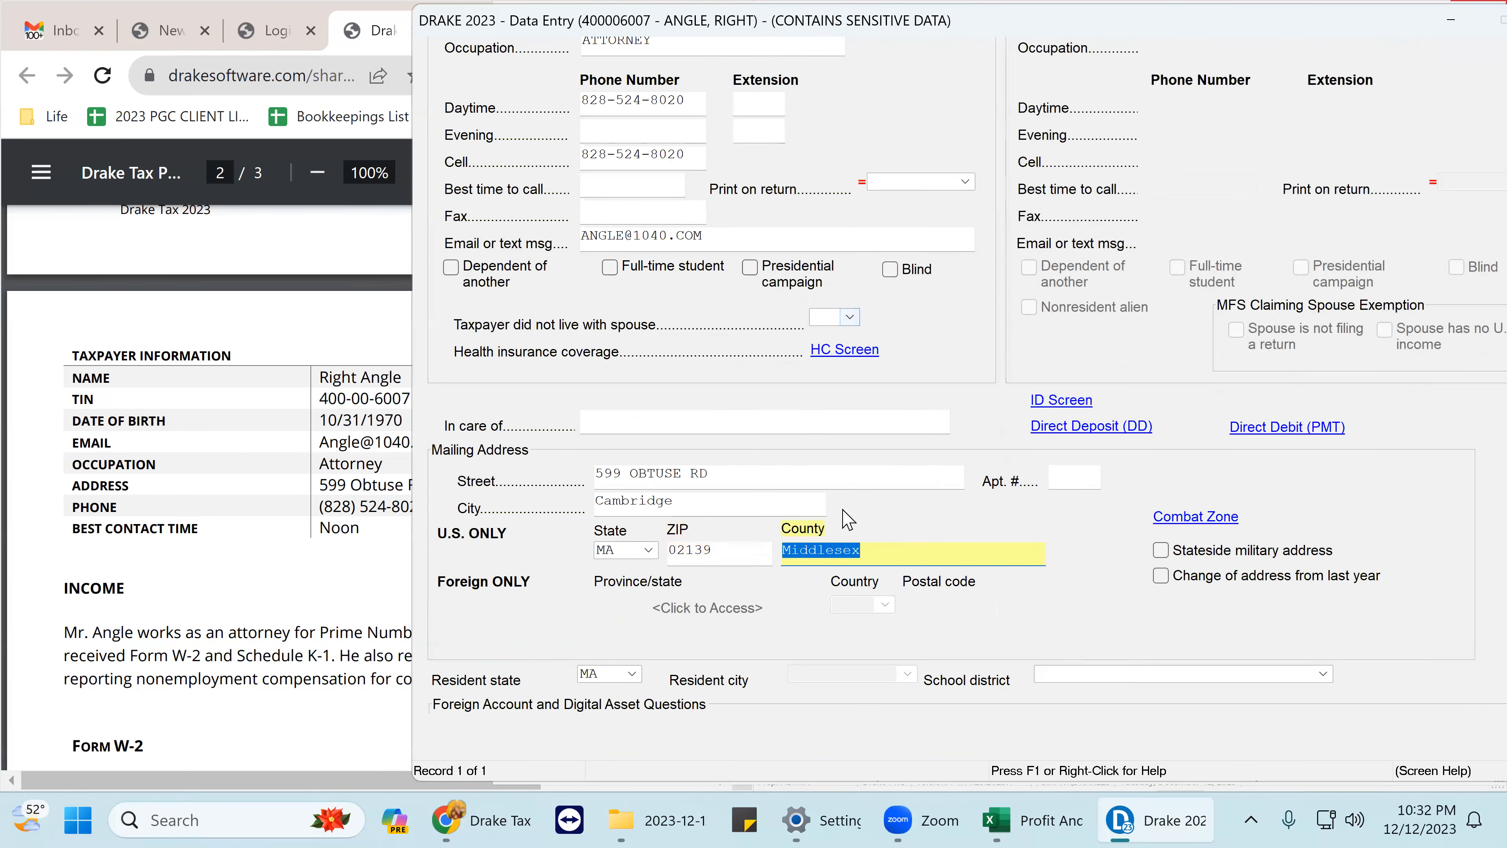
scroll(848, 520, down, 7)
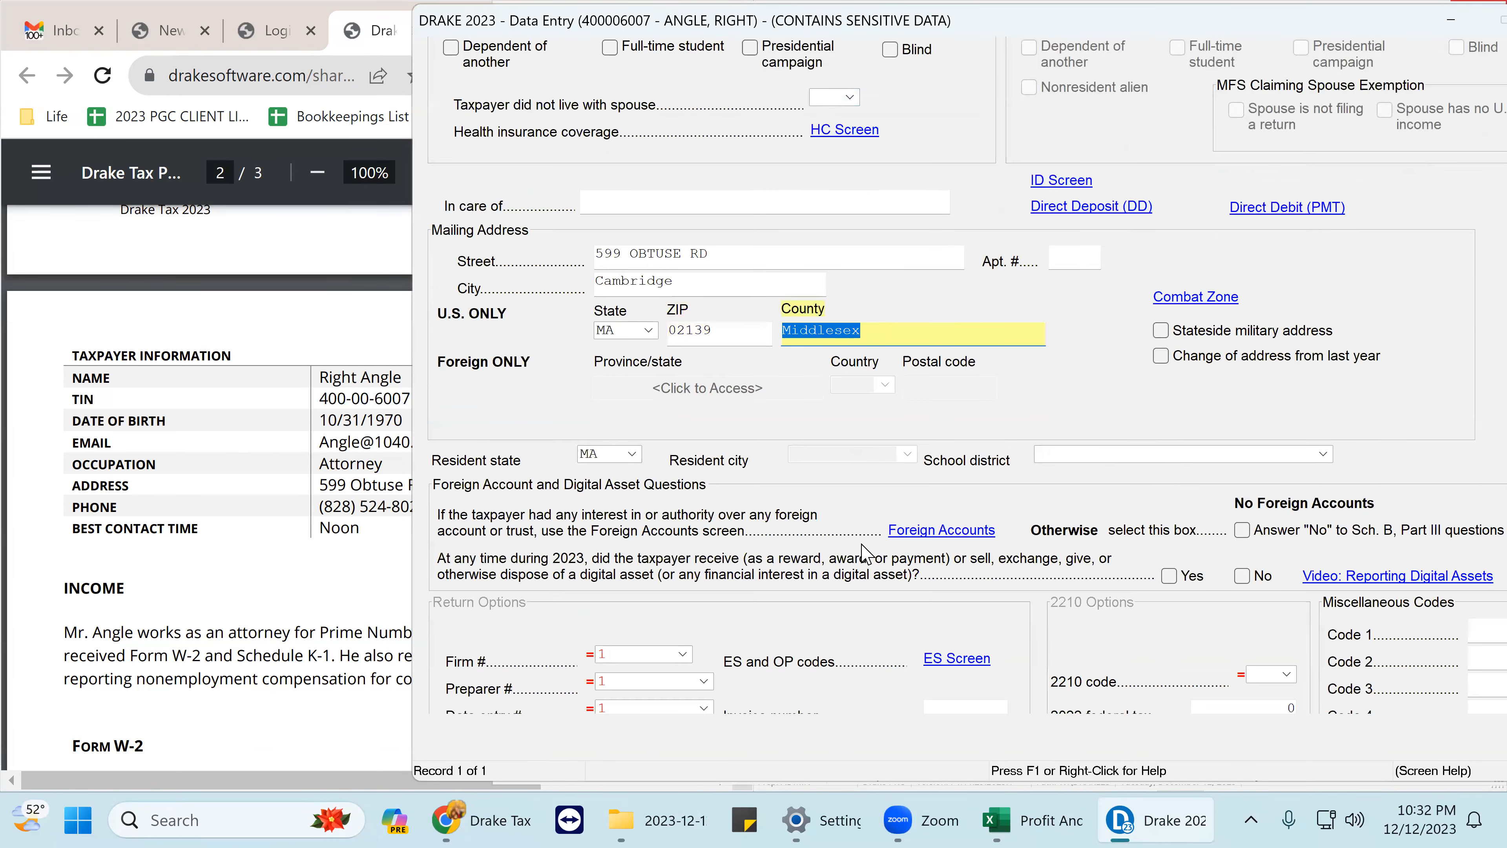
click(1242, 530)
click(1243, 576)
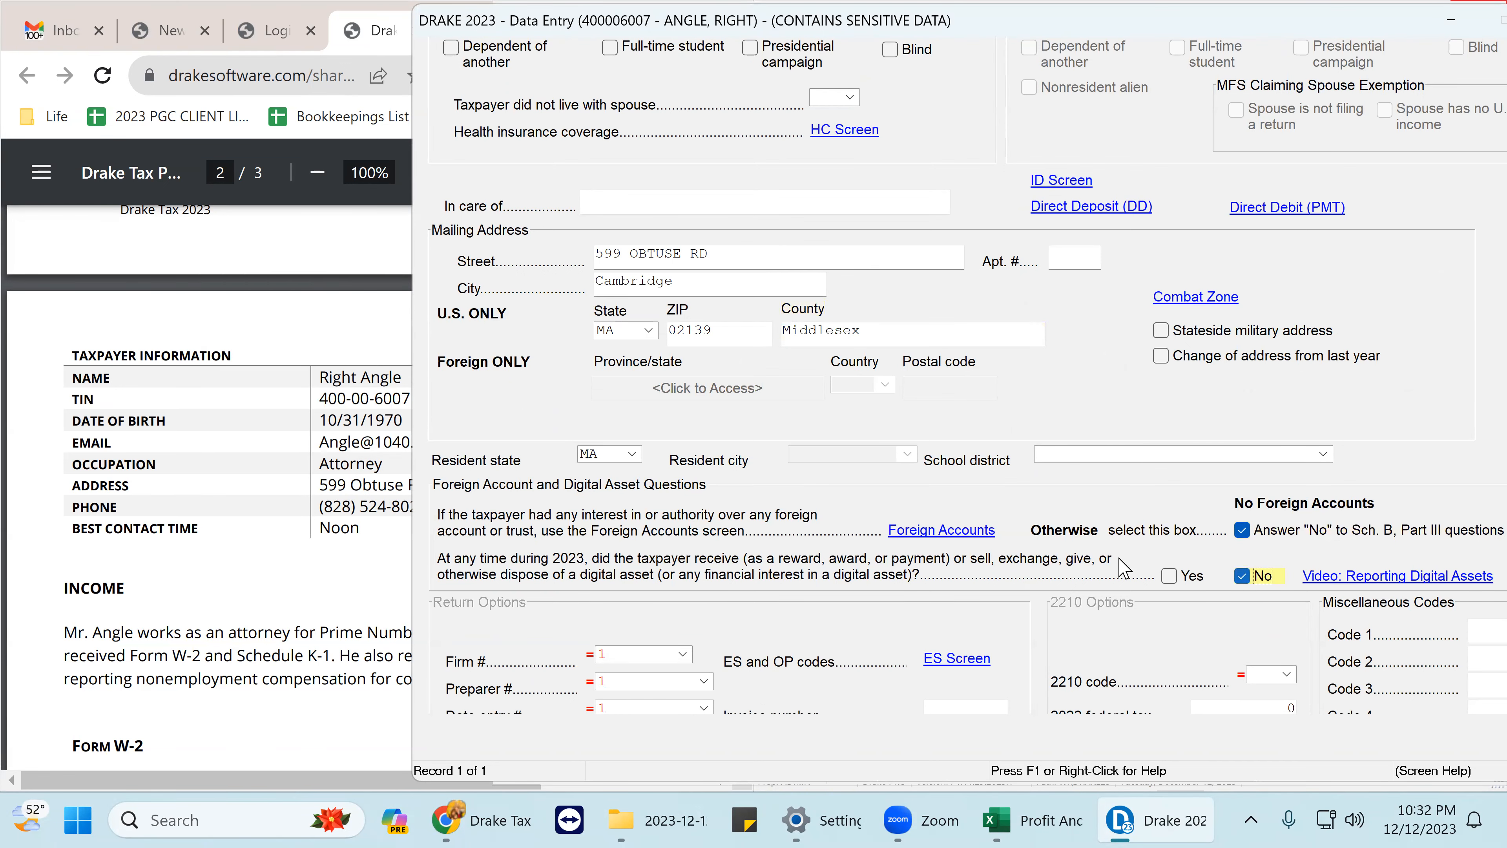
scroll(977, 540, down, 3)
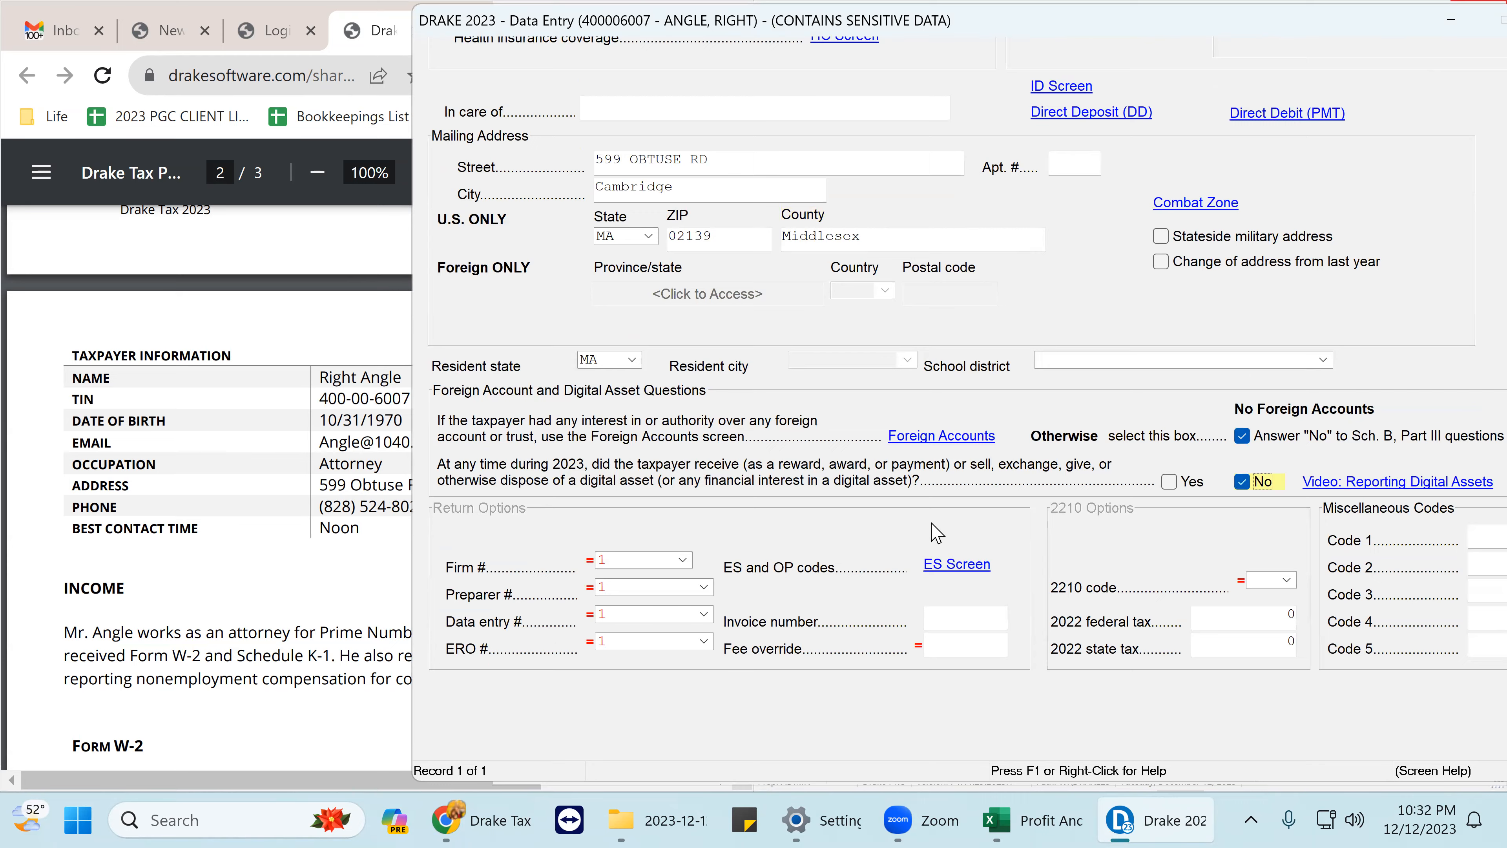
scroll(938, 531, up, 7)
scroll(902, 472, up, 1)
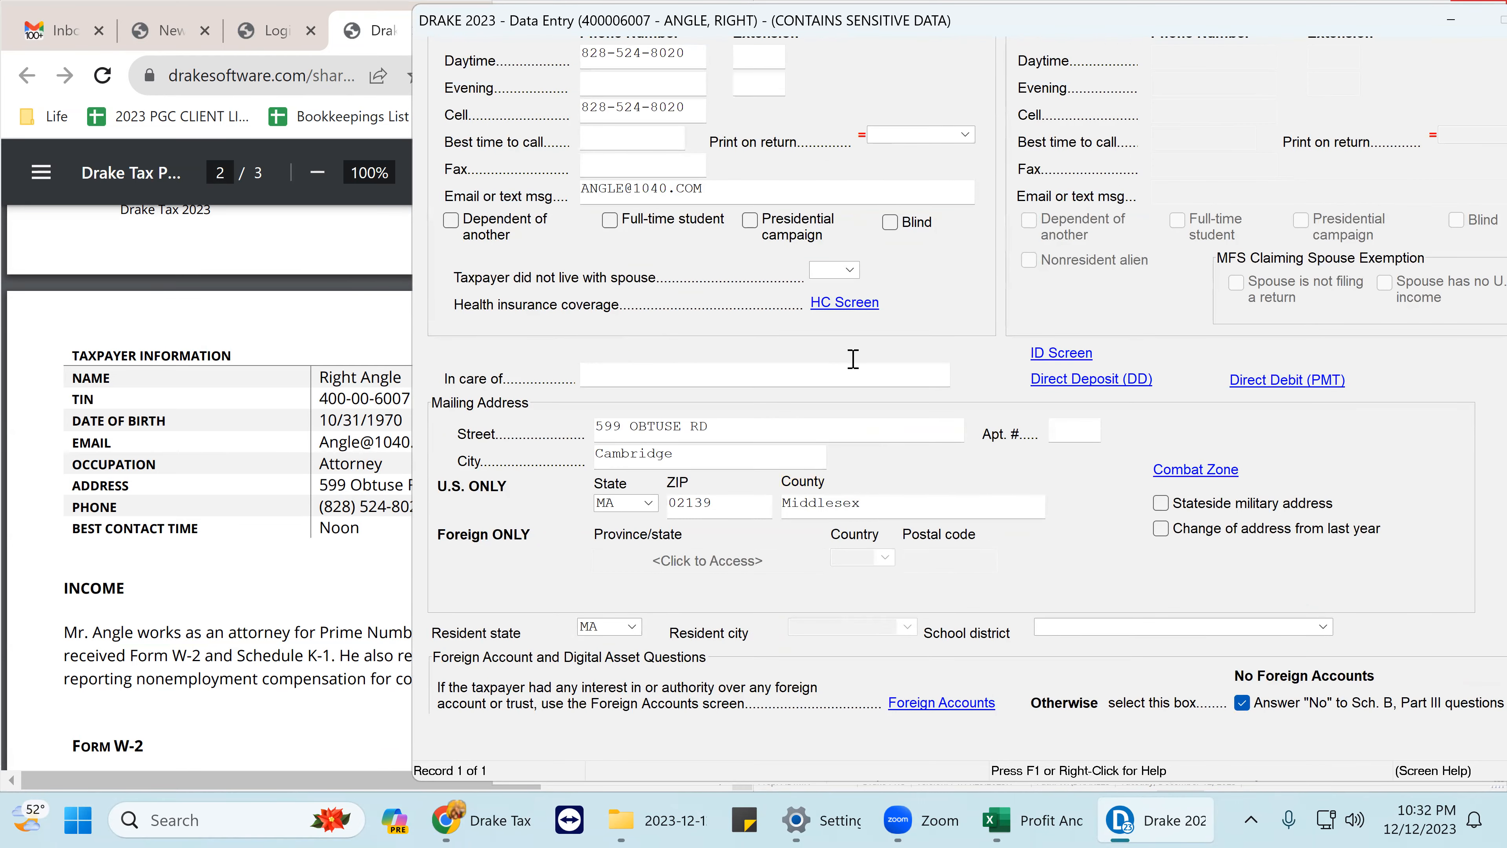
click(848, 303)
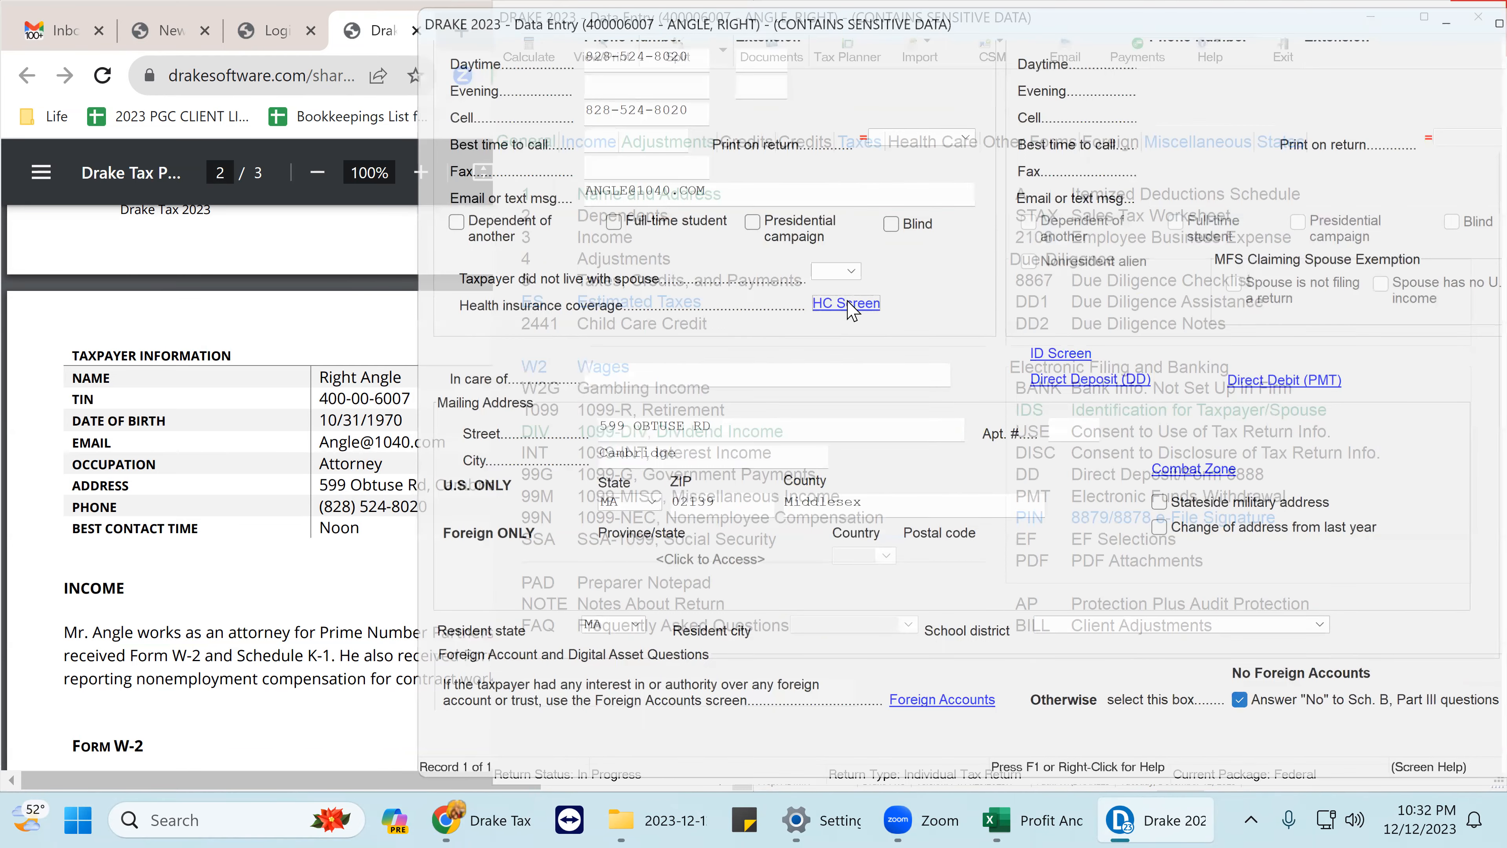
- Set full-year minimum essential coverage to Y and close the health care screen
scroll(1472, 555, down, 1)
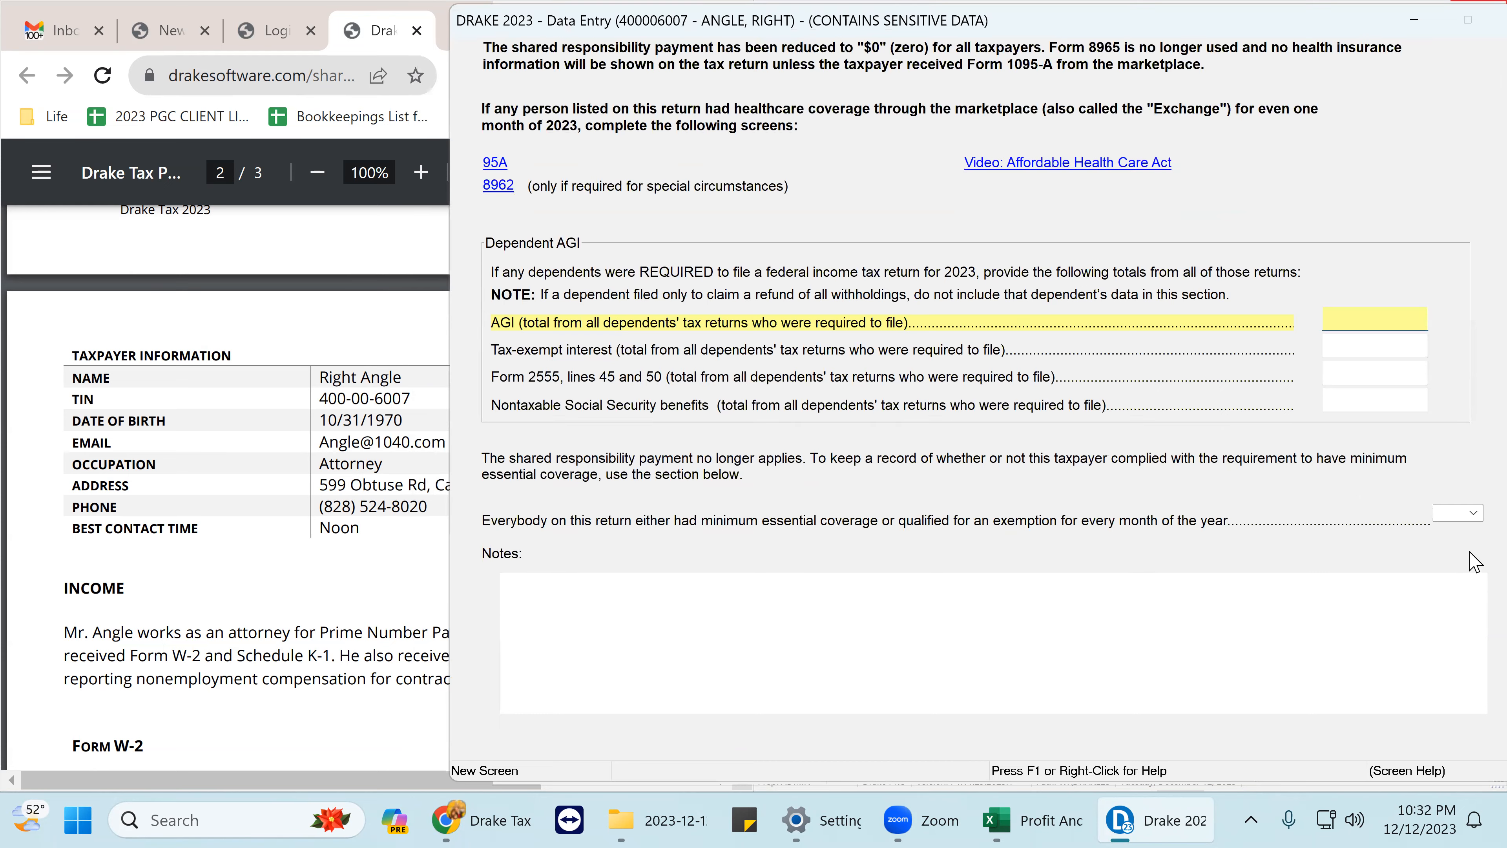
click(1474, 512)
click(1447, 528)
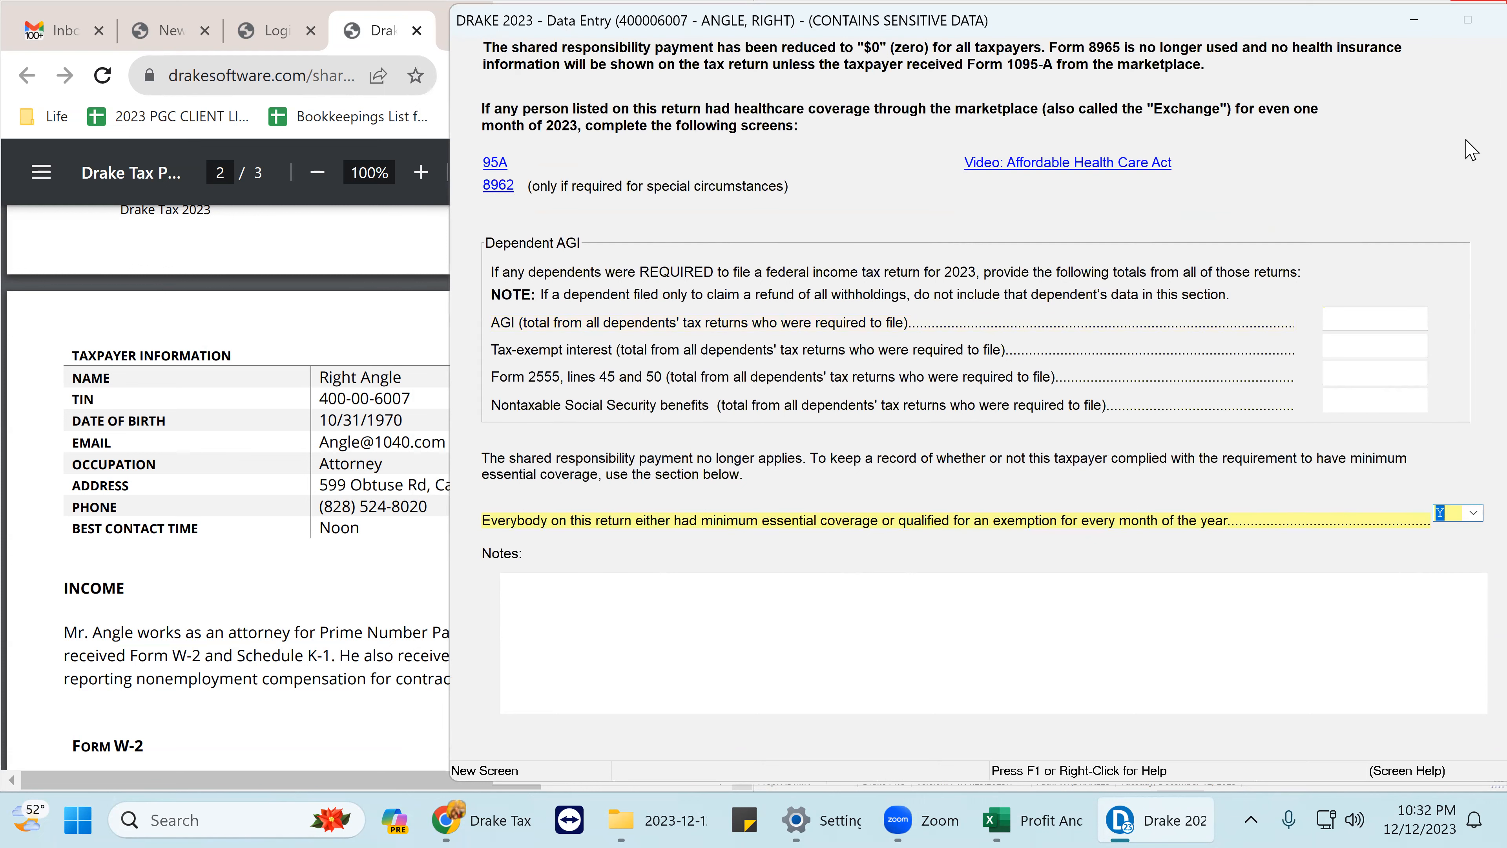
drag(1210, 9, 1060, 6)
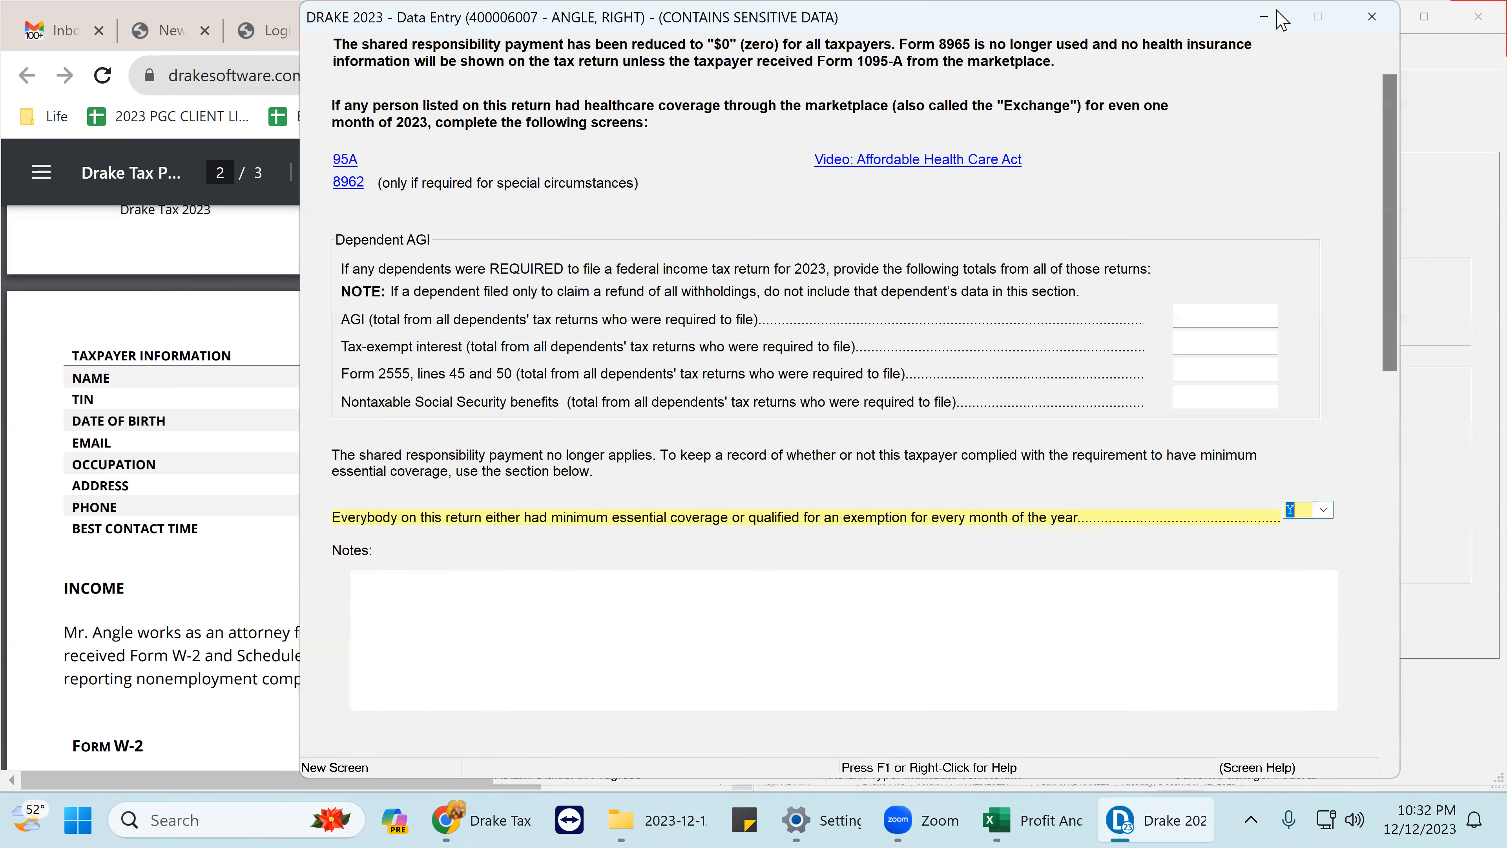
click(1372, 17)
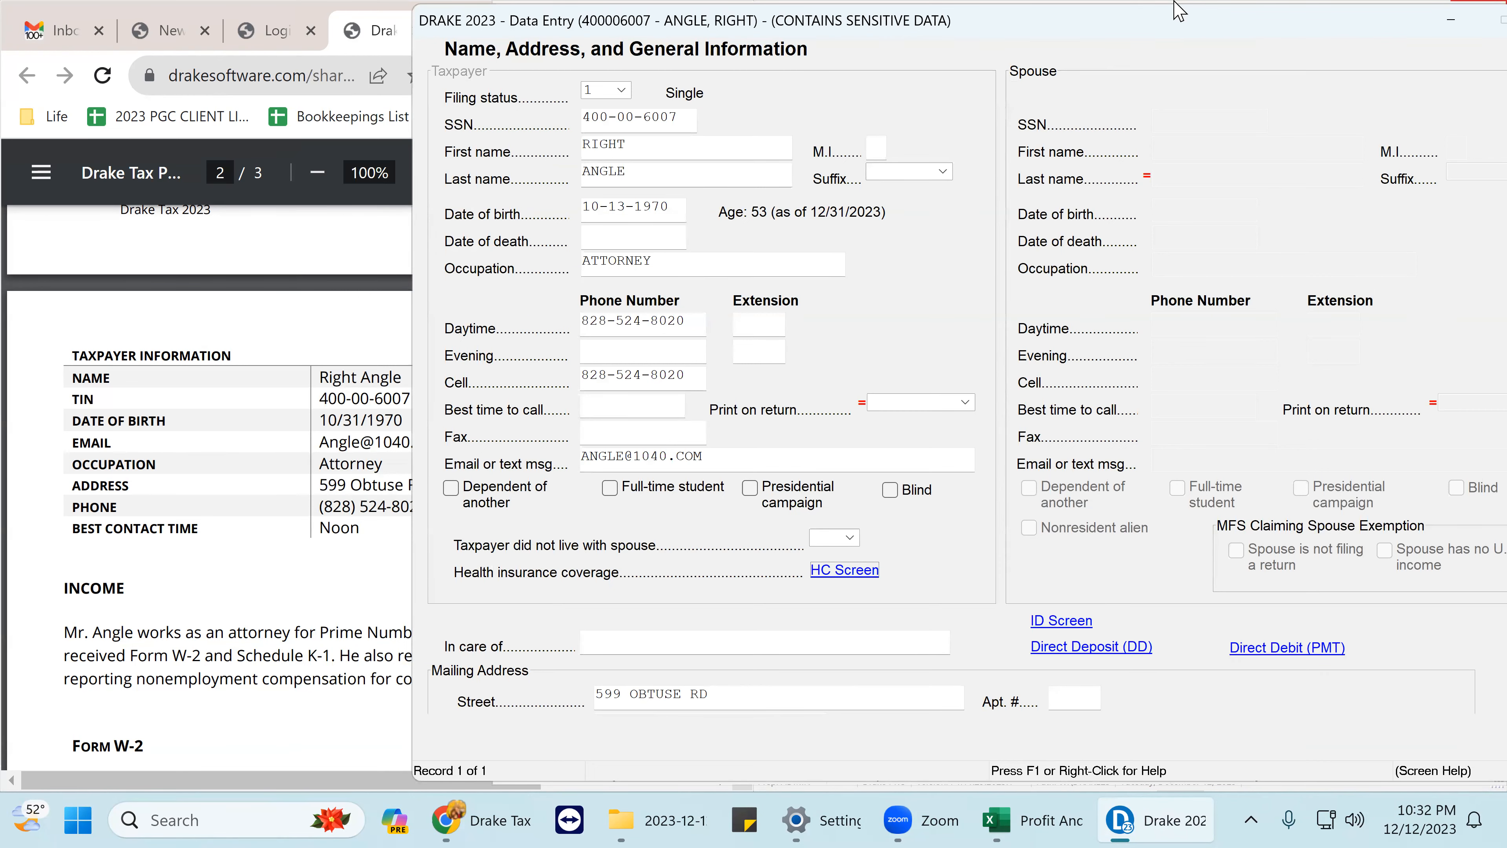
drag(1179, 10, 1198, 11)
scroll(1086, 374, down, 3)
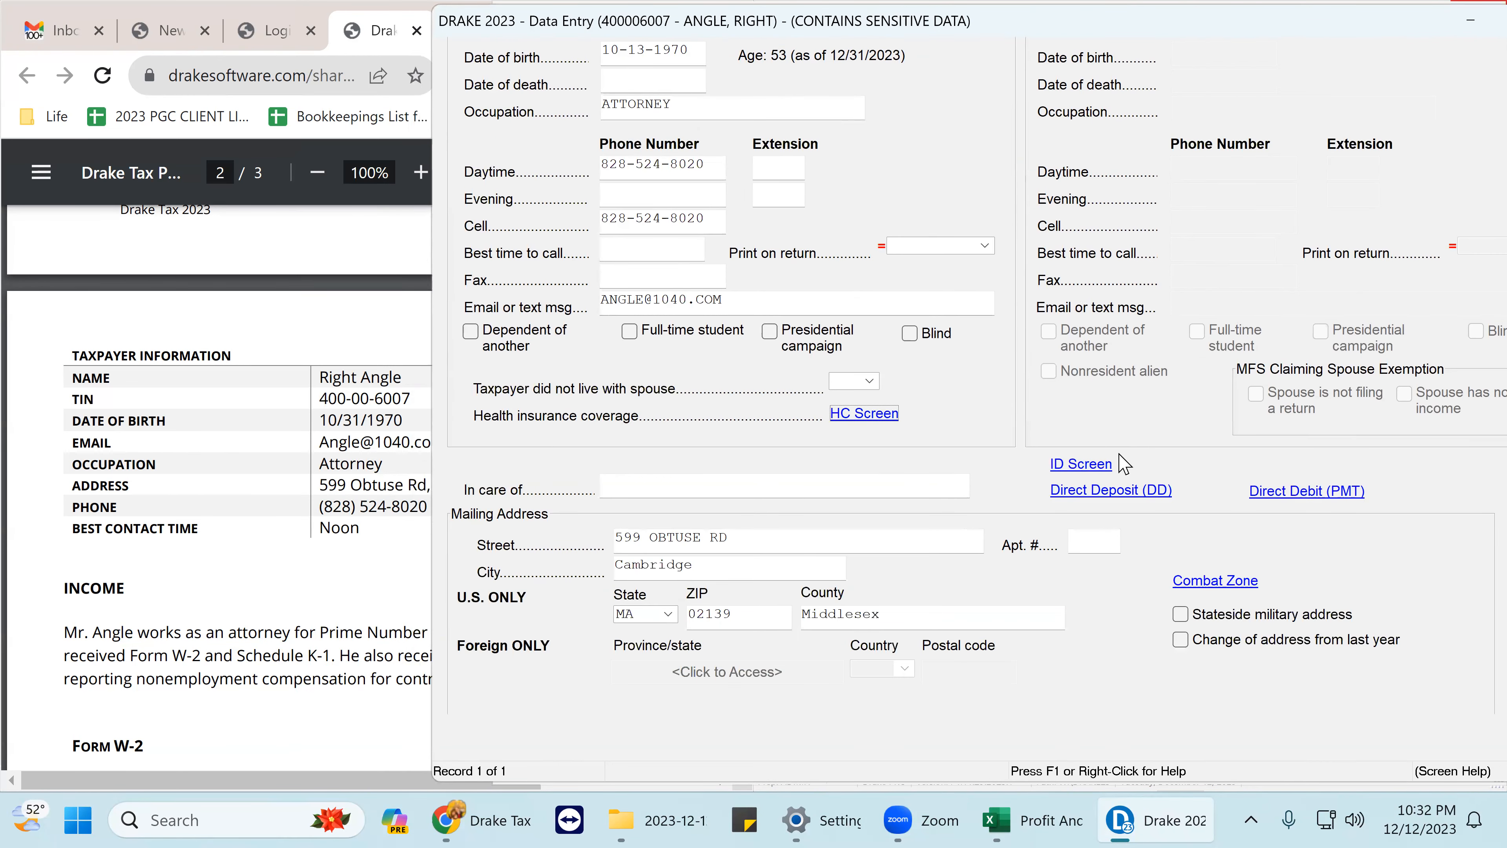
- On the ID screen, enter the taxpayer's driver's license number with state MA
click(1081, 465)
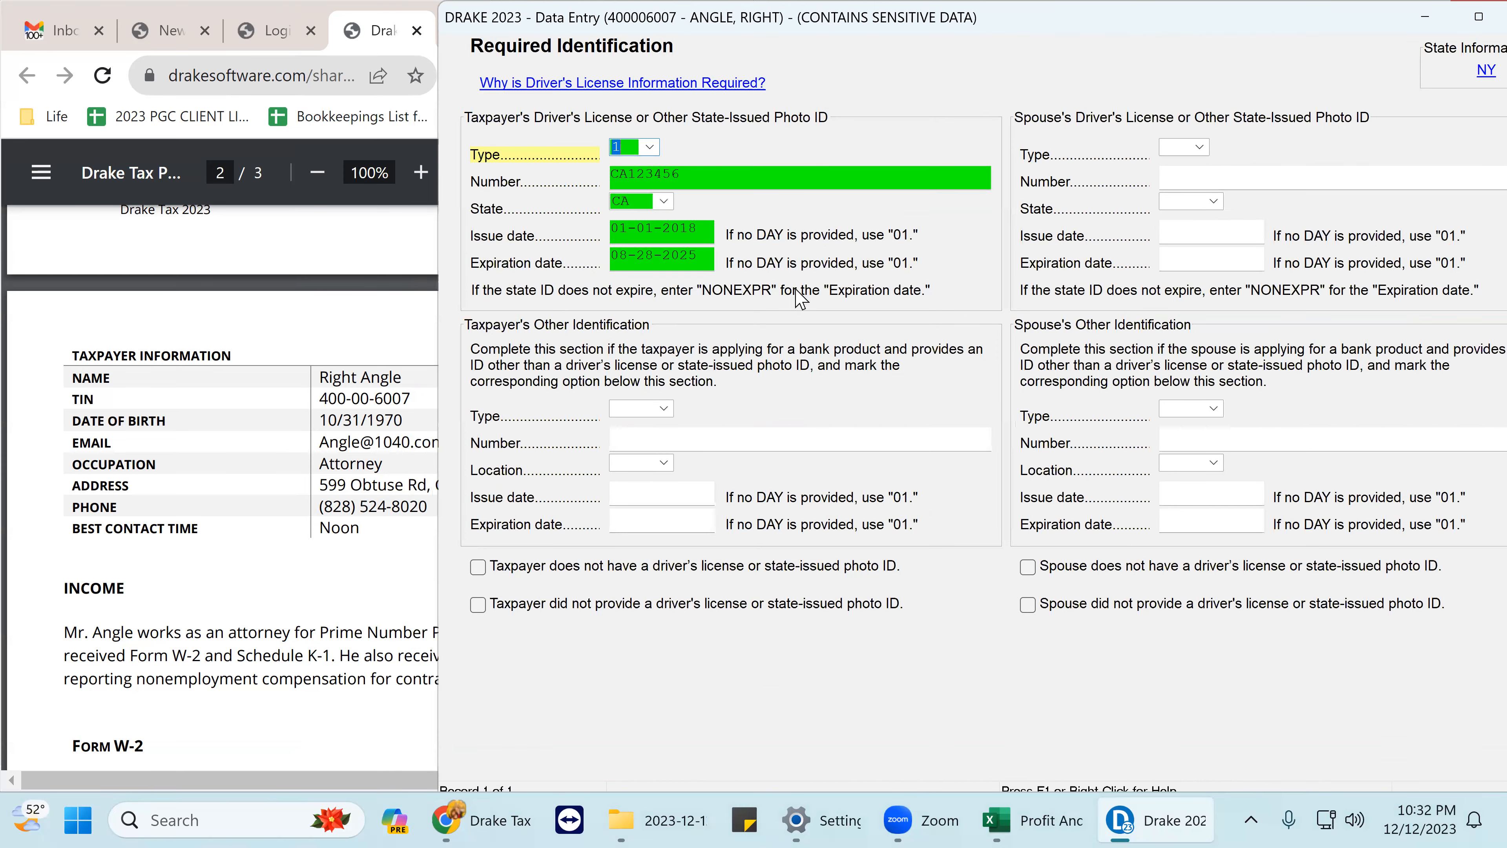
click(690, 176)
text(1234)
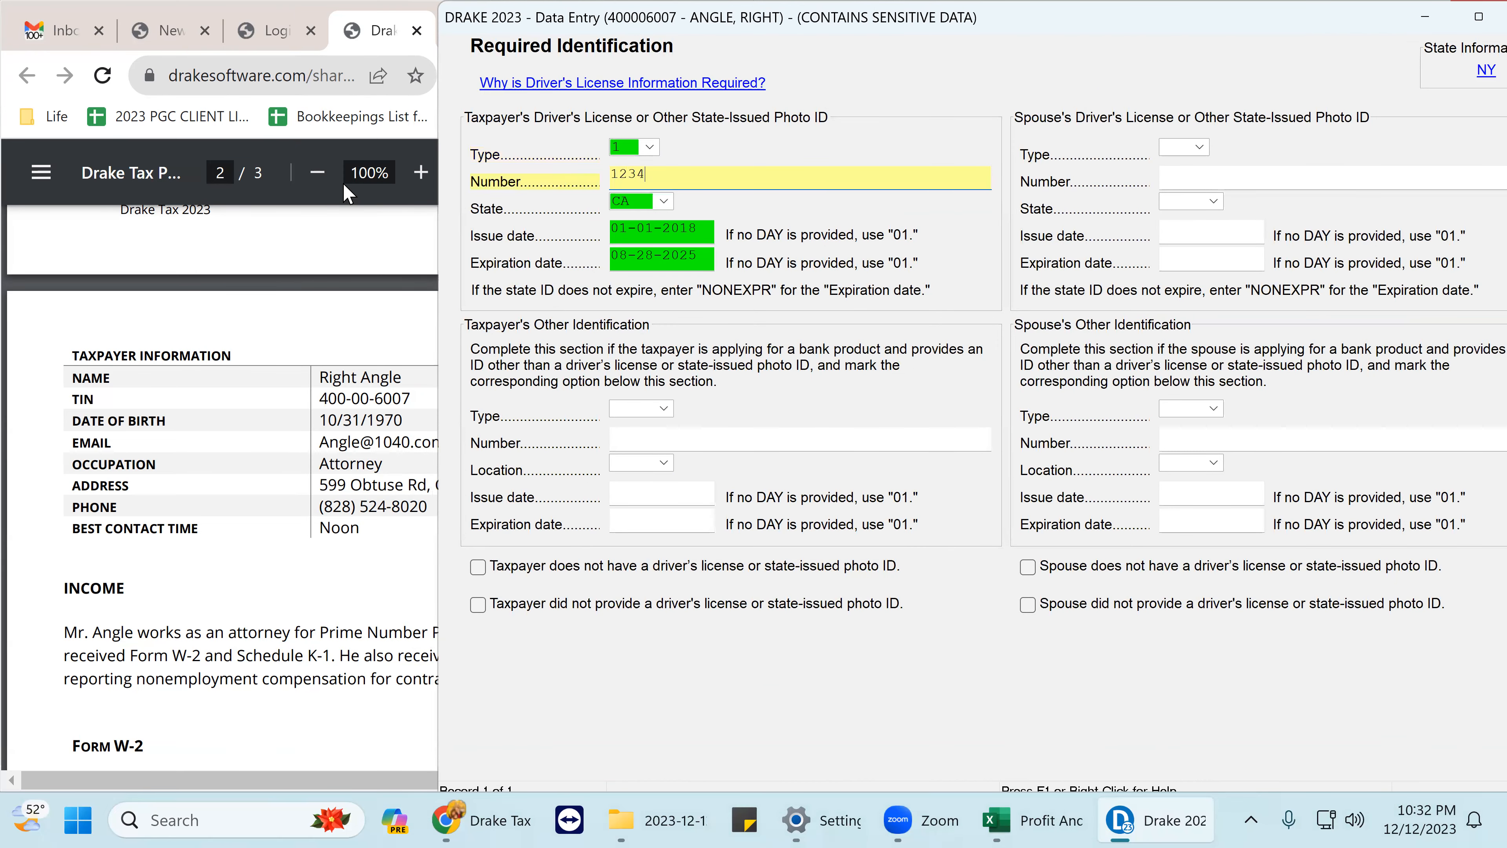
text(56789)
key(Tab)
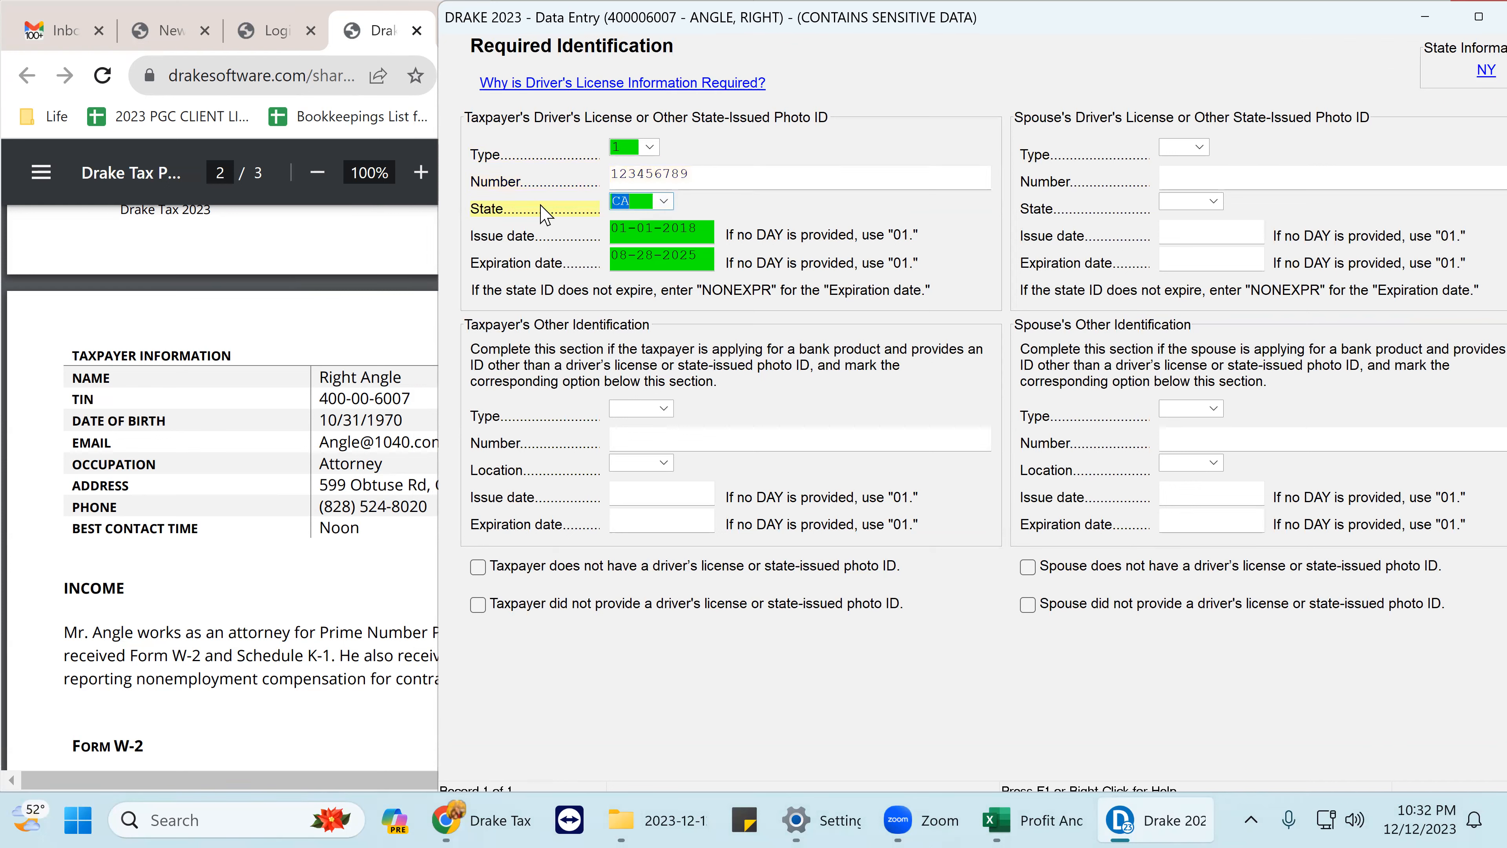
text(L)
key(Tab)
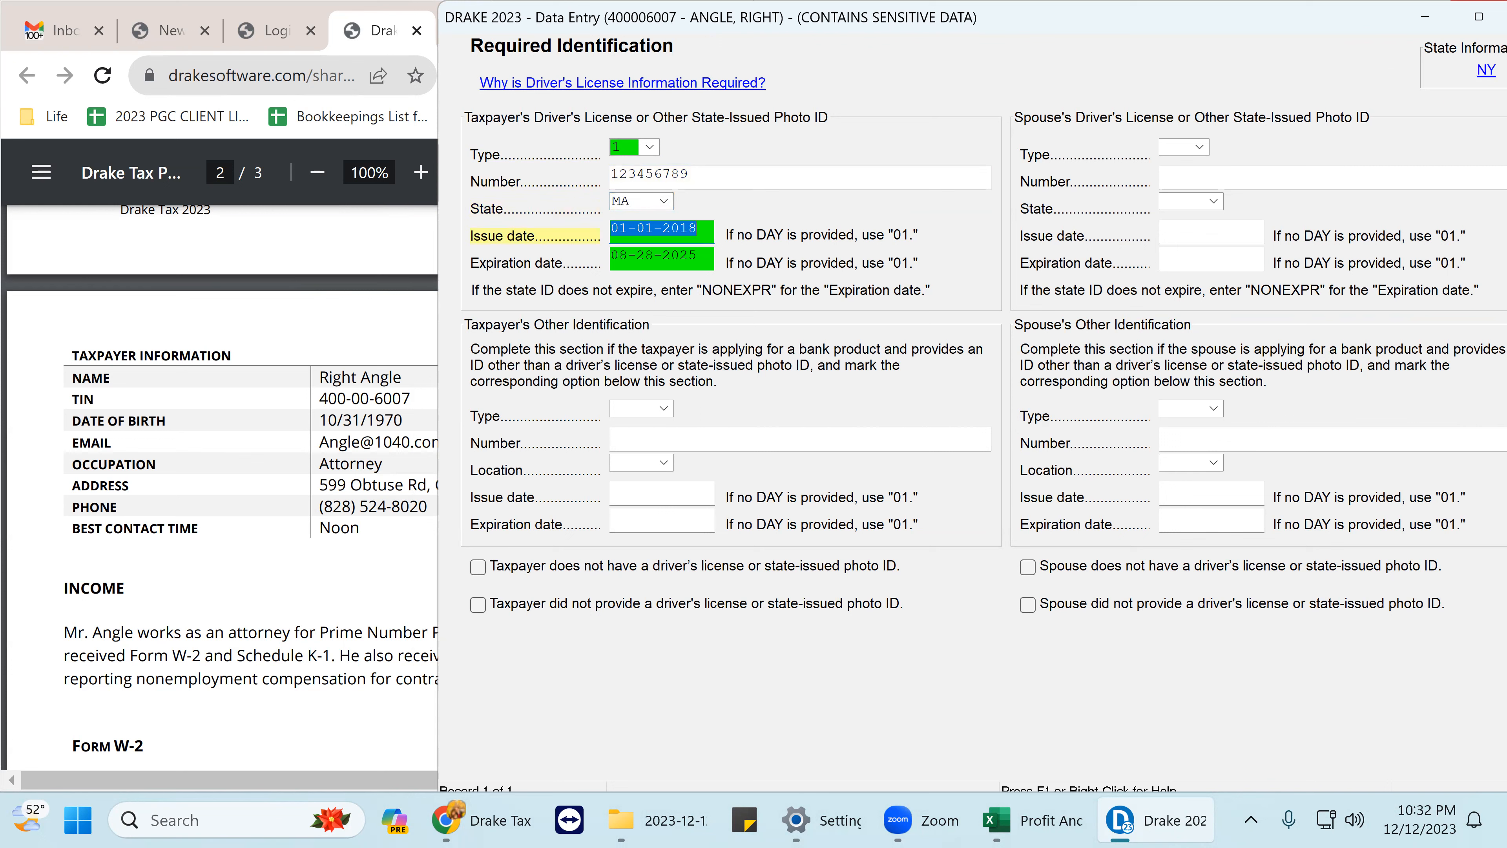
- Set the license issue date to 01-01-2017 and expiration to 01-01-2025, checking the practice PDF
click(300, 570)
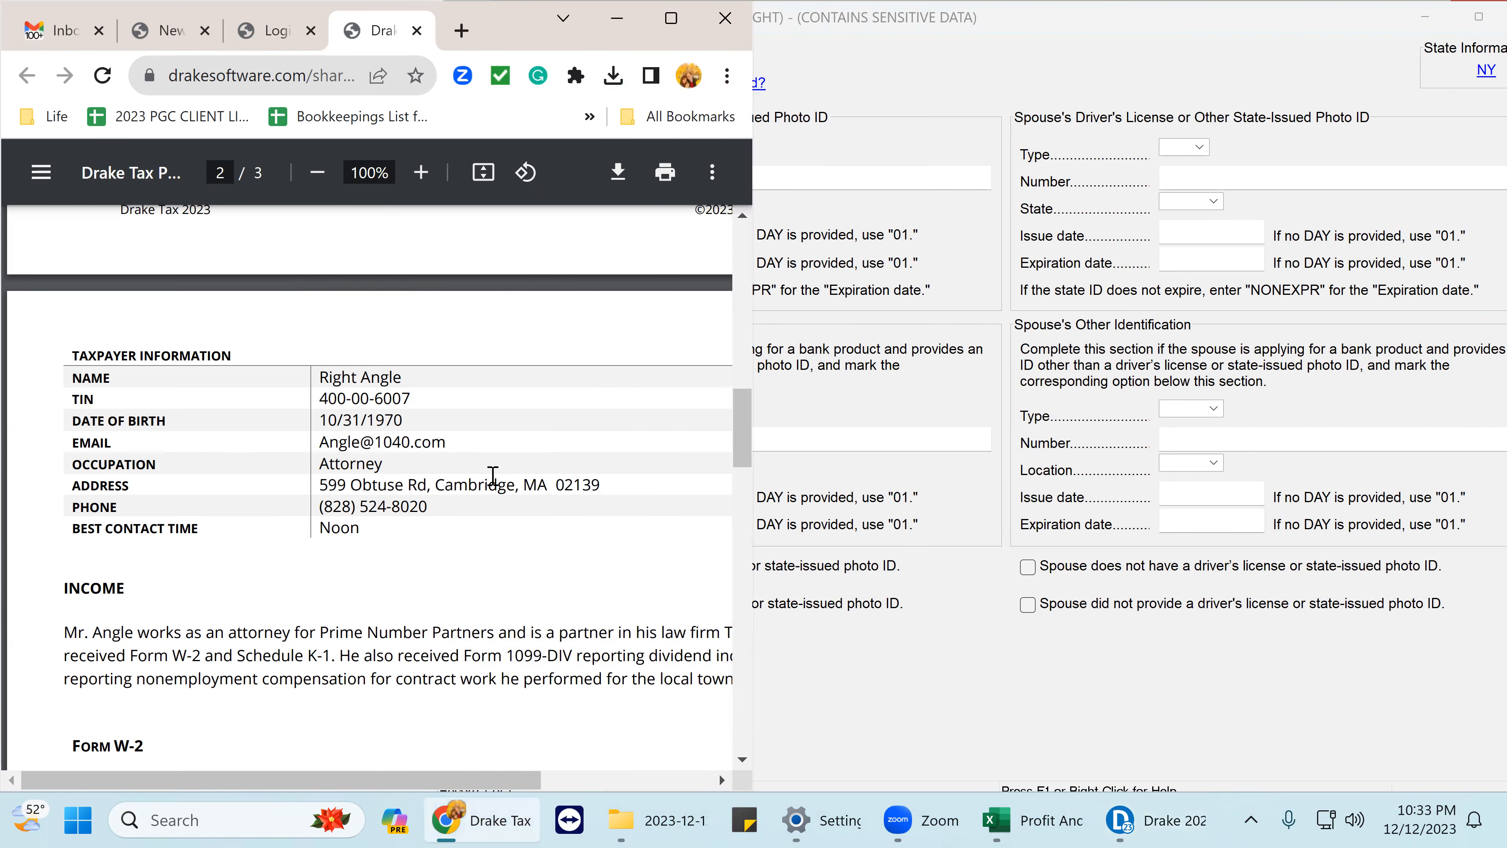
scroll(493, 475, up, 6)
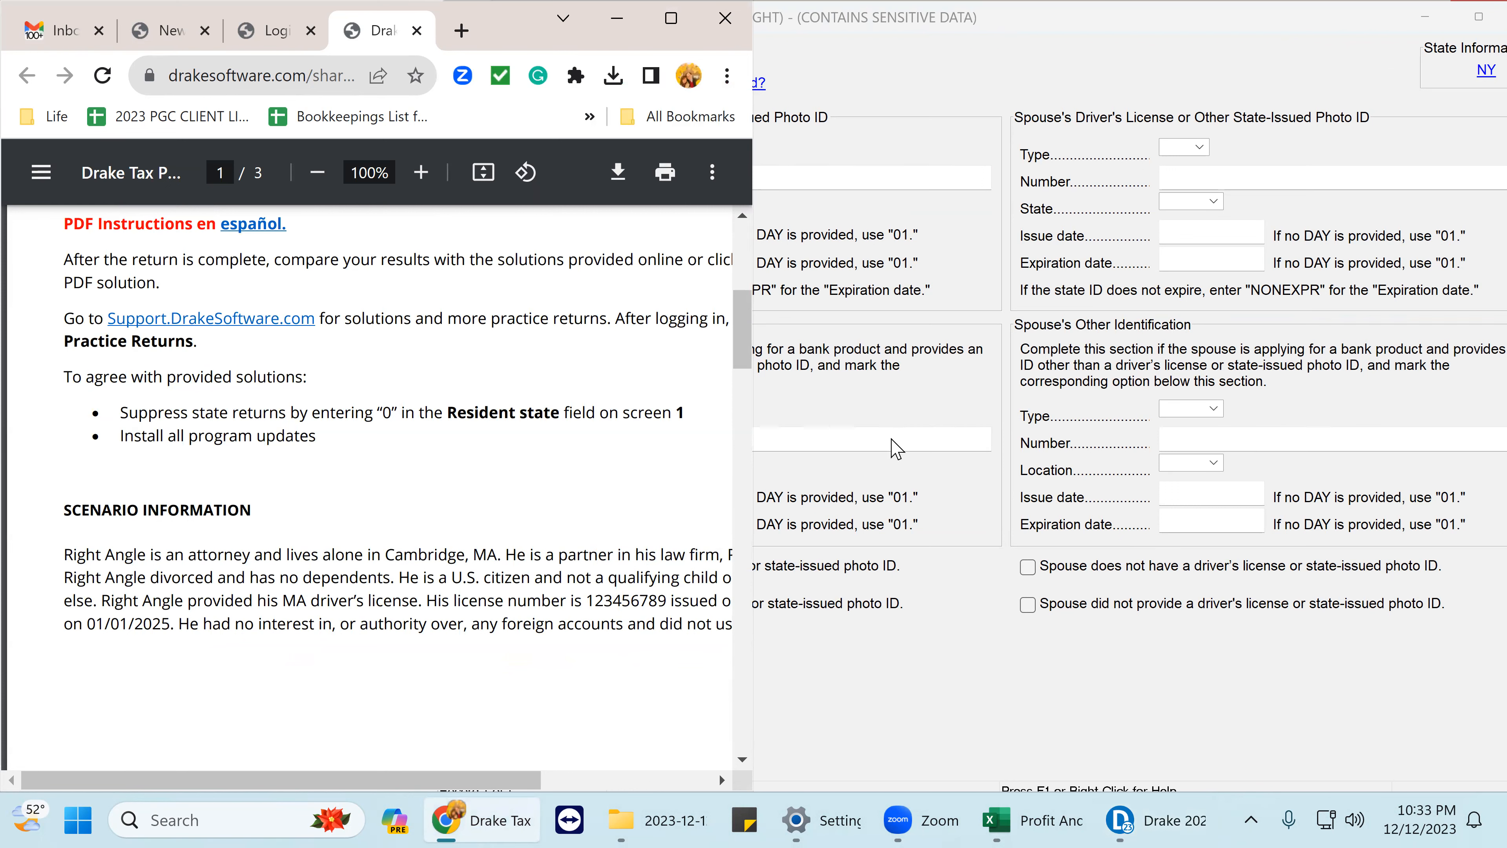
click(917, 421)
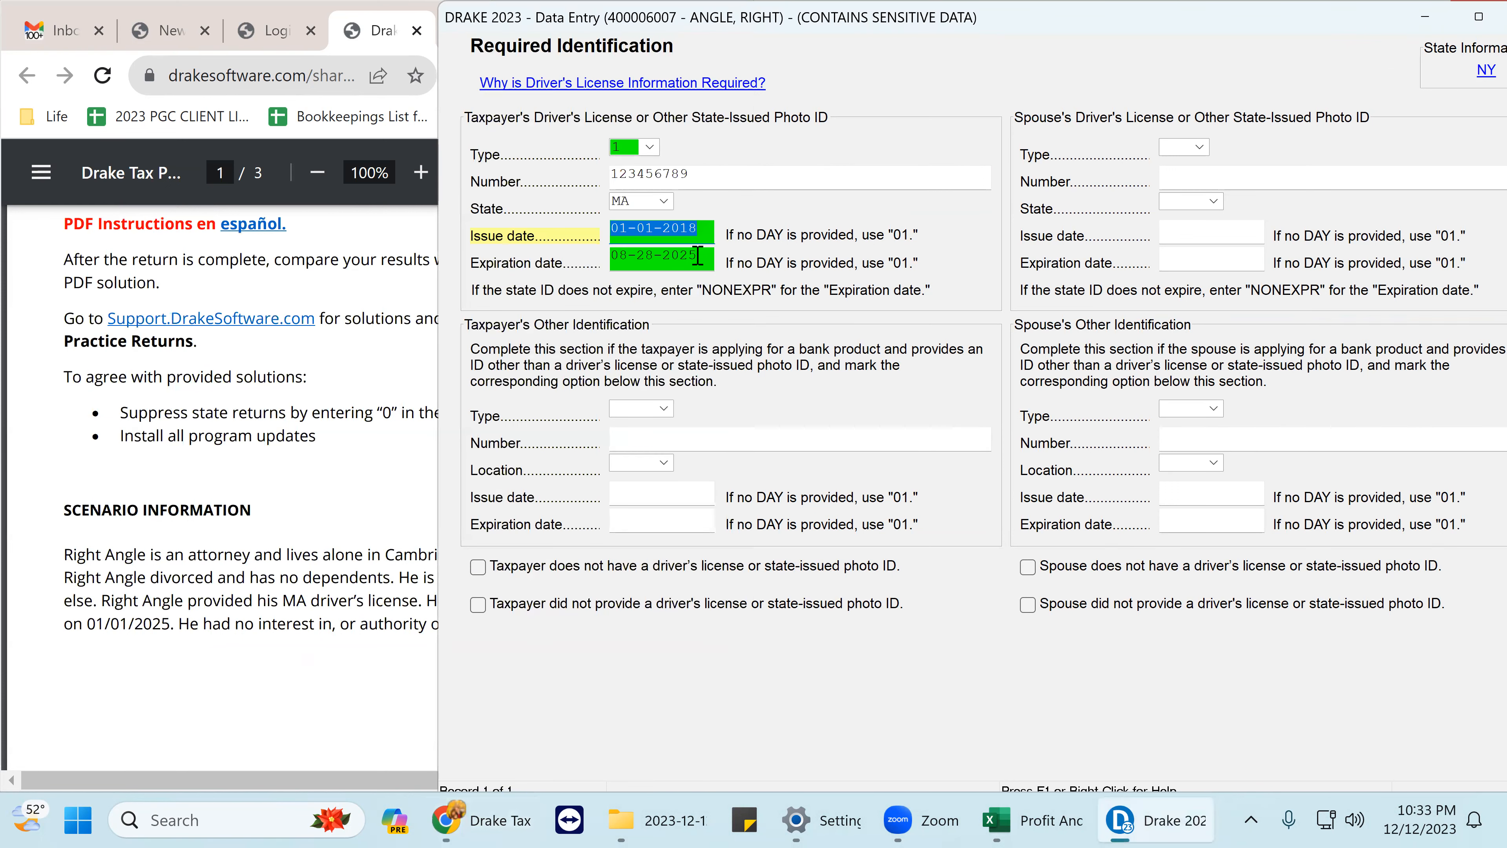
click(651, 259)
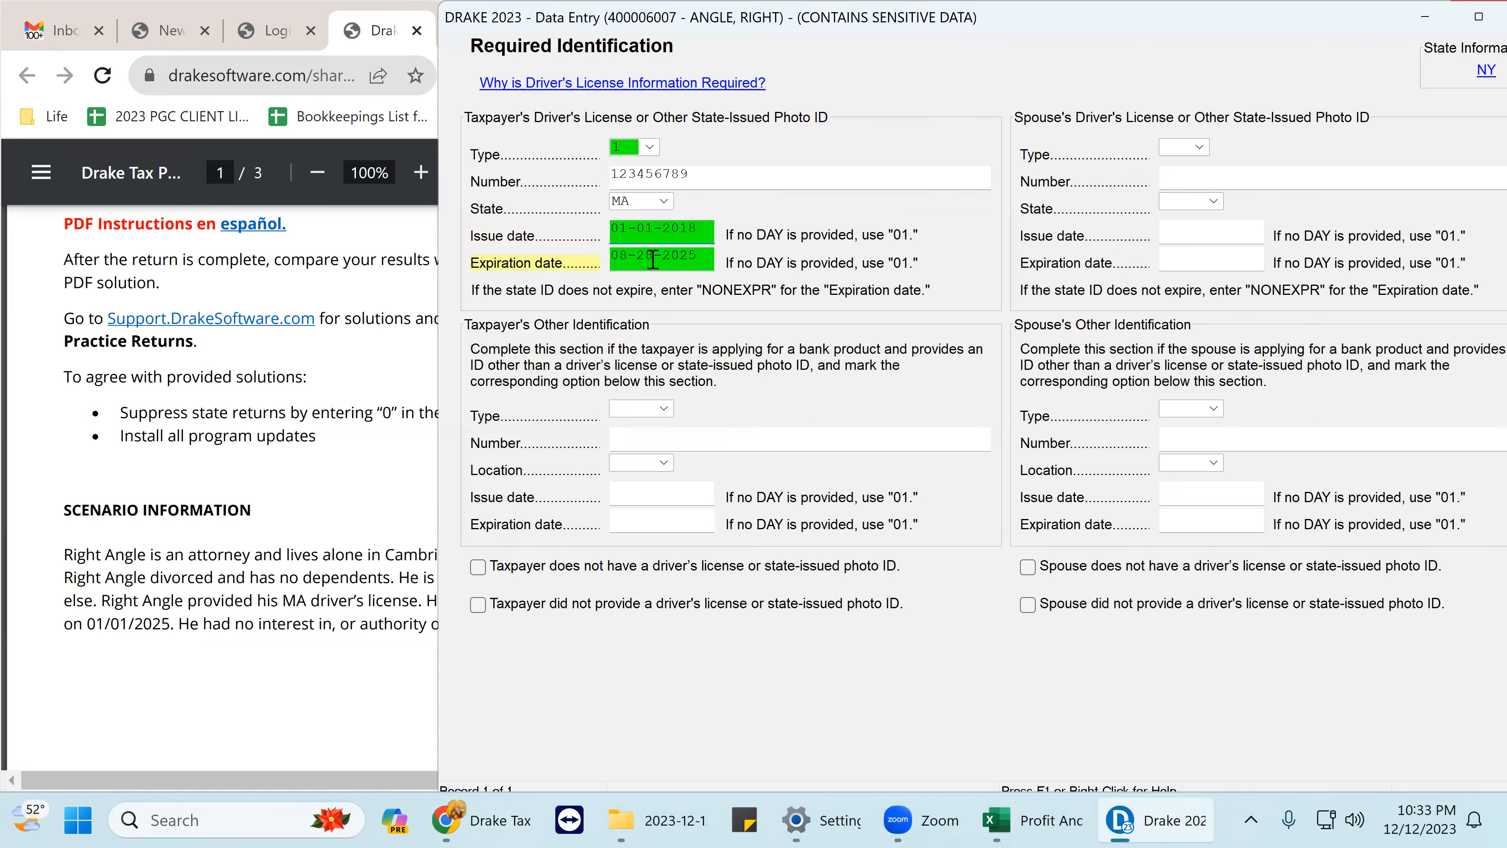
drag(651, 259, 589, 261)
text(0101)
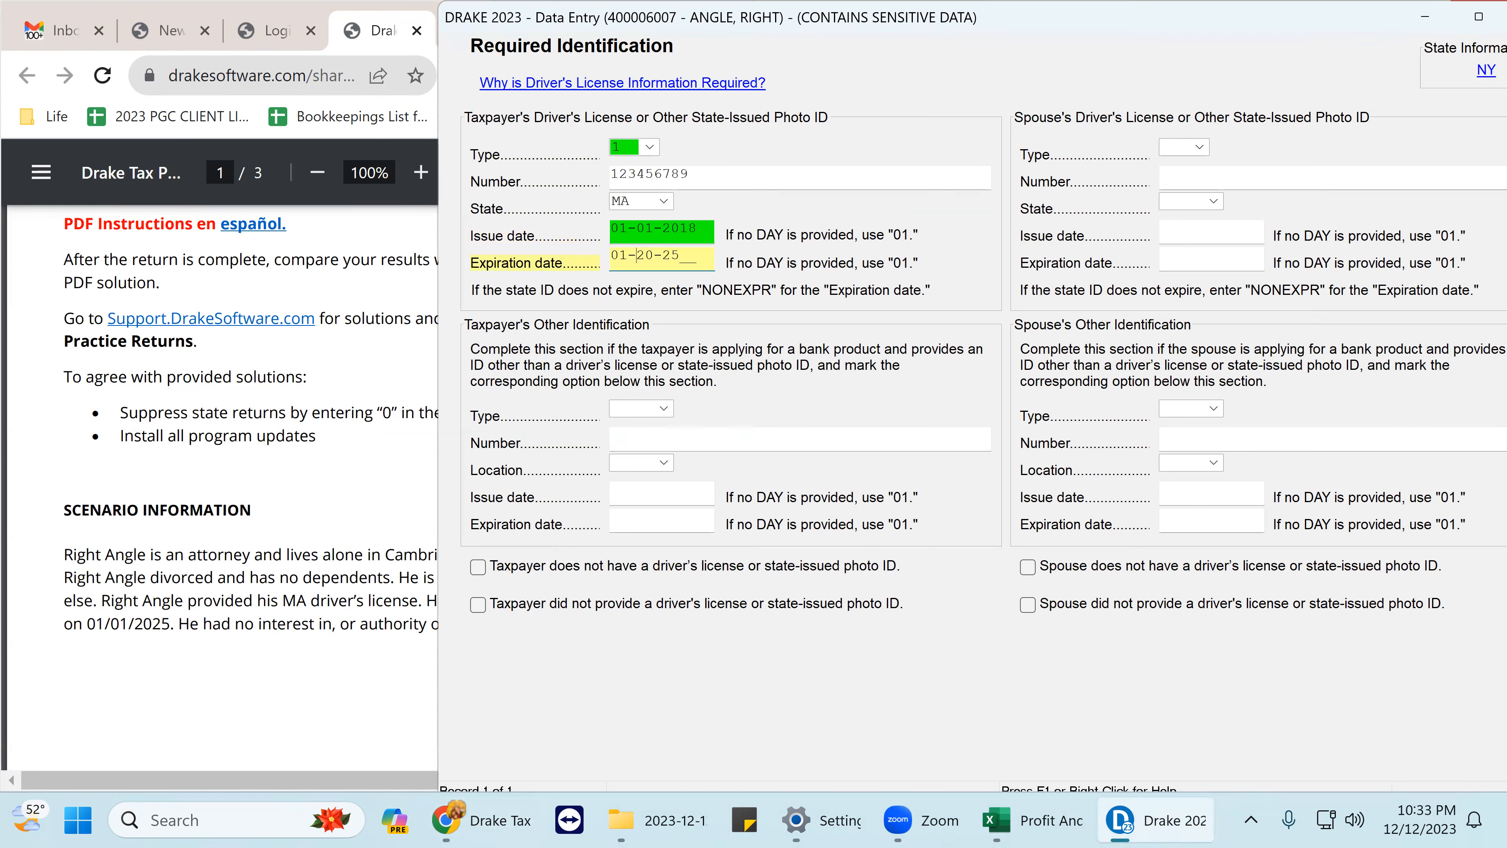
click(262, 653)
drag(496, 780, 329, 784)
click(944, 443)
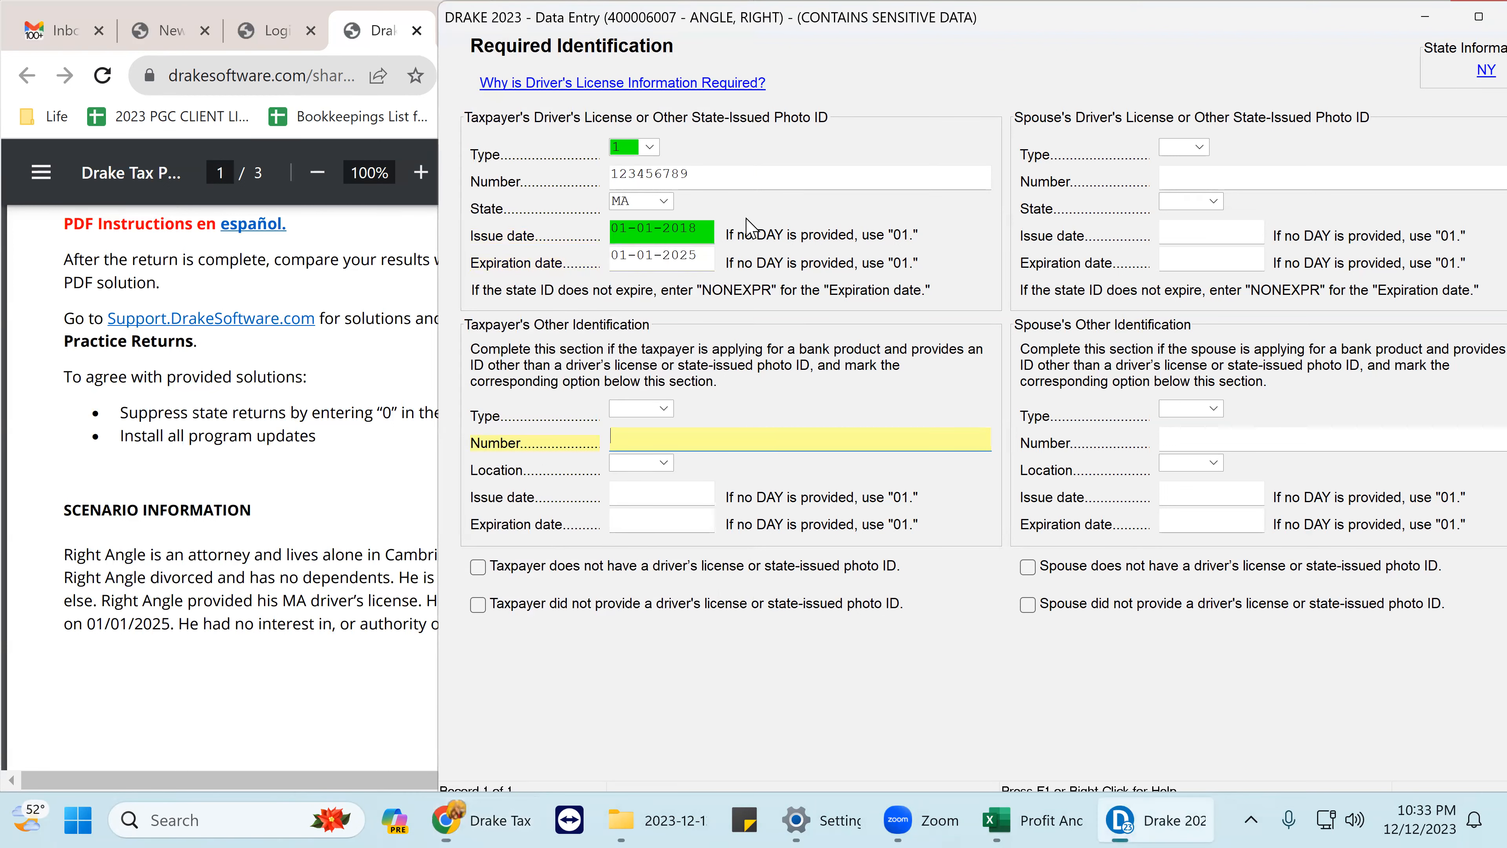
click(700, 230)
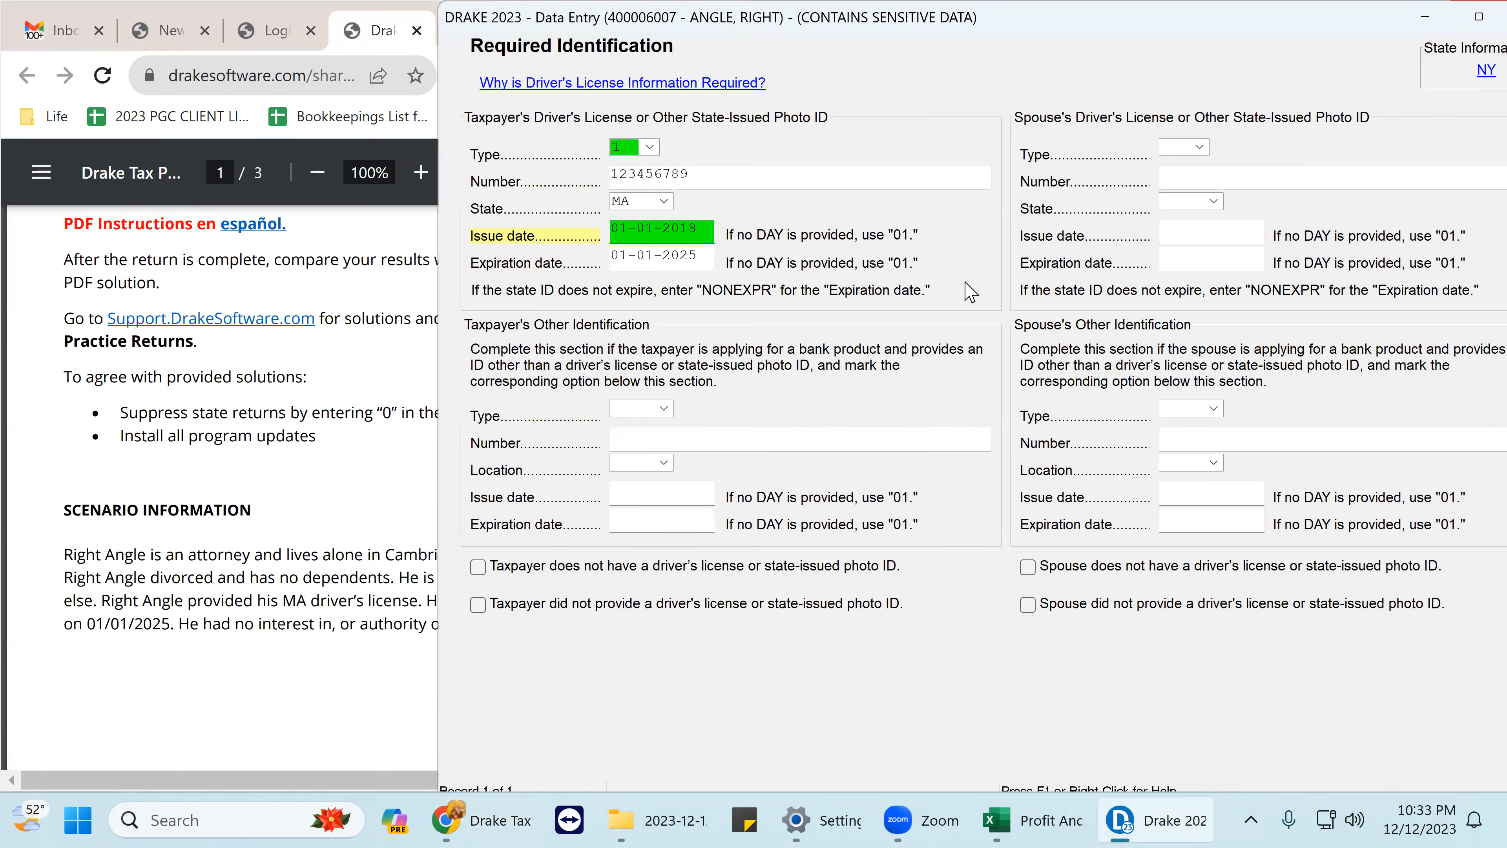
key(BackSpace)
text(7)
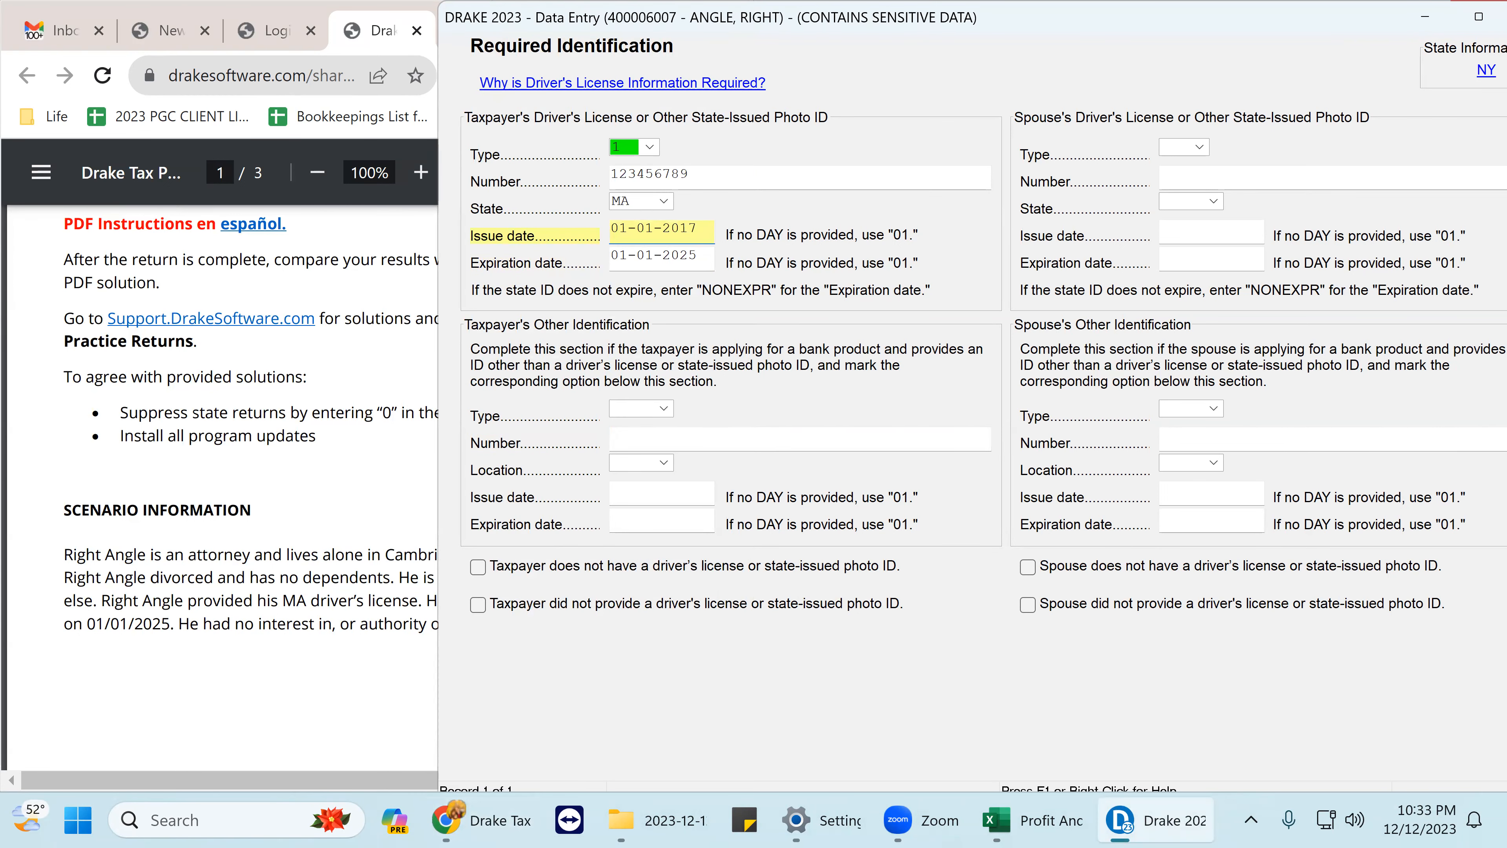
key(Tab)
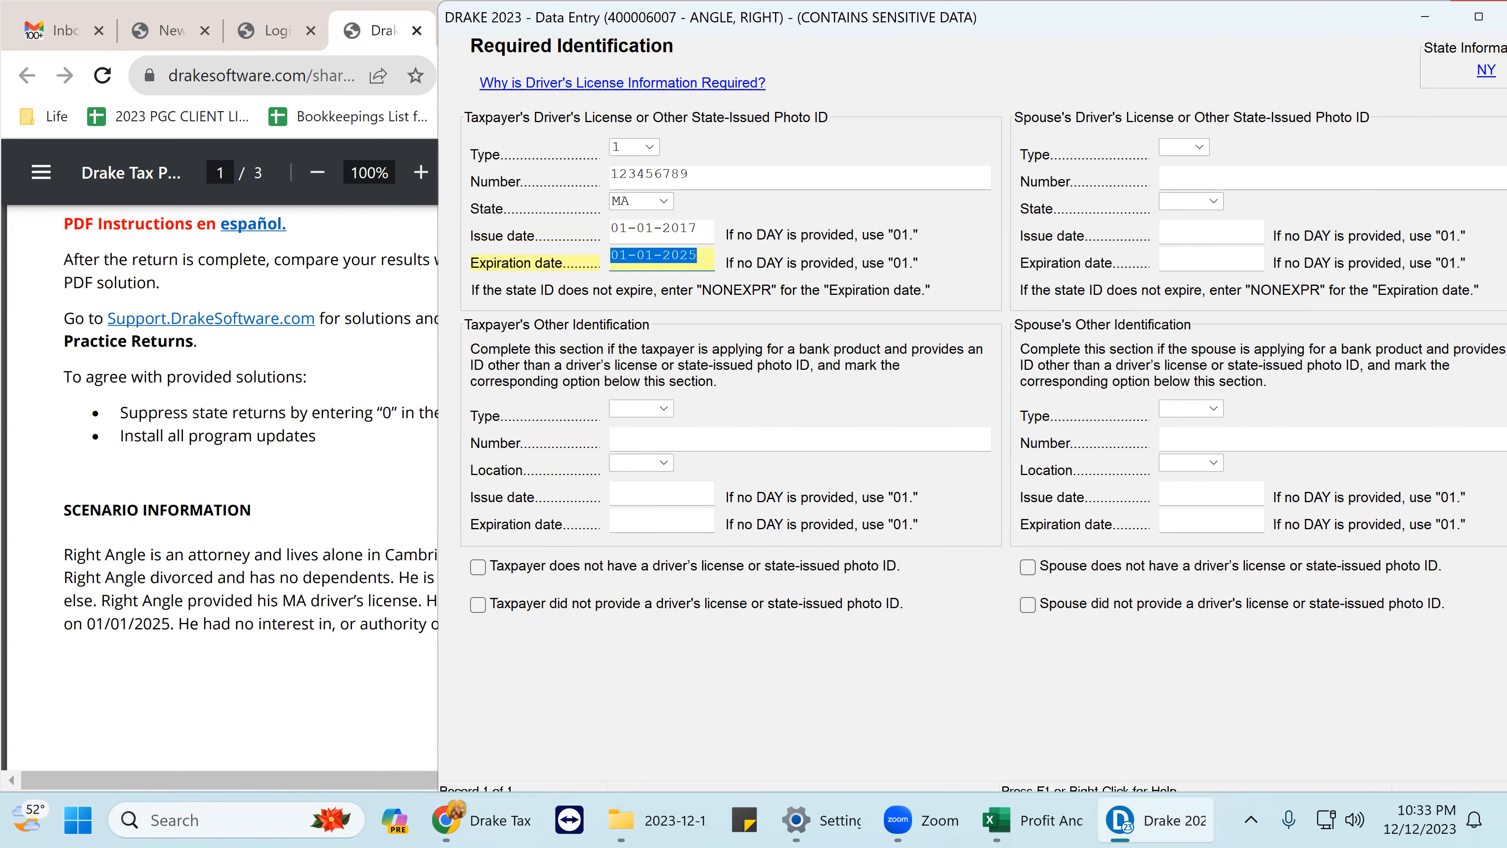
- Leave the ID screen and close the Name and Address screen
double_click(1197, 25)
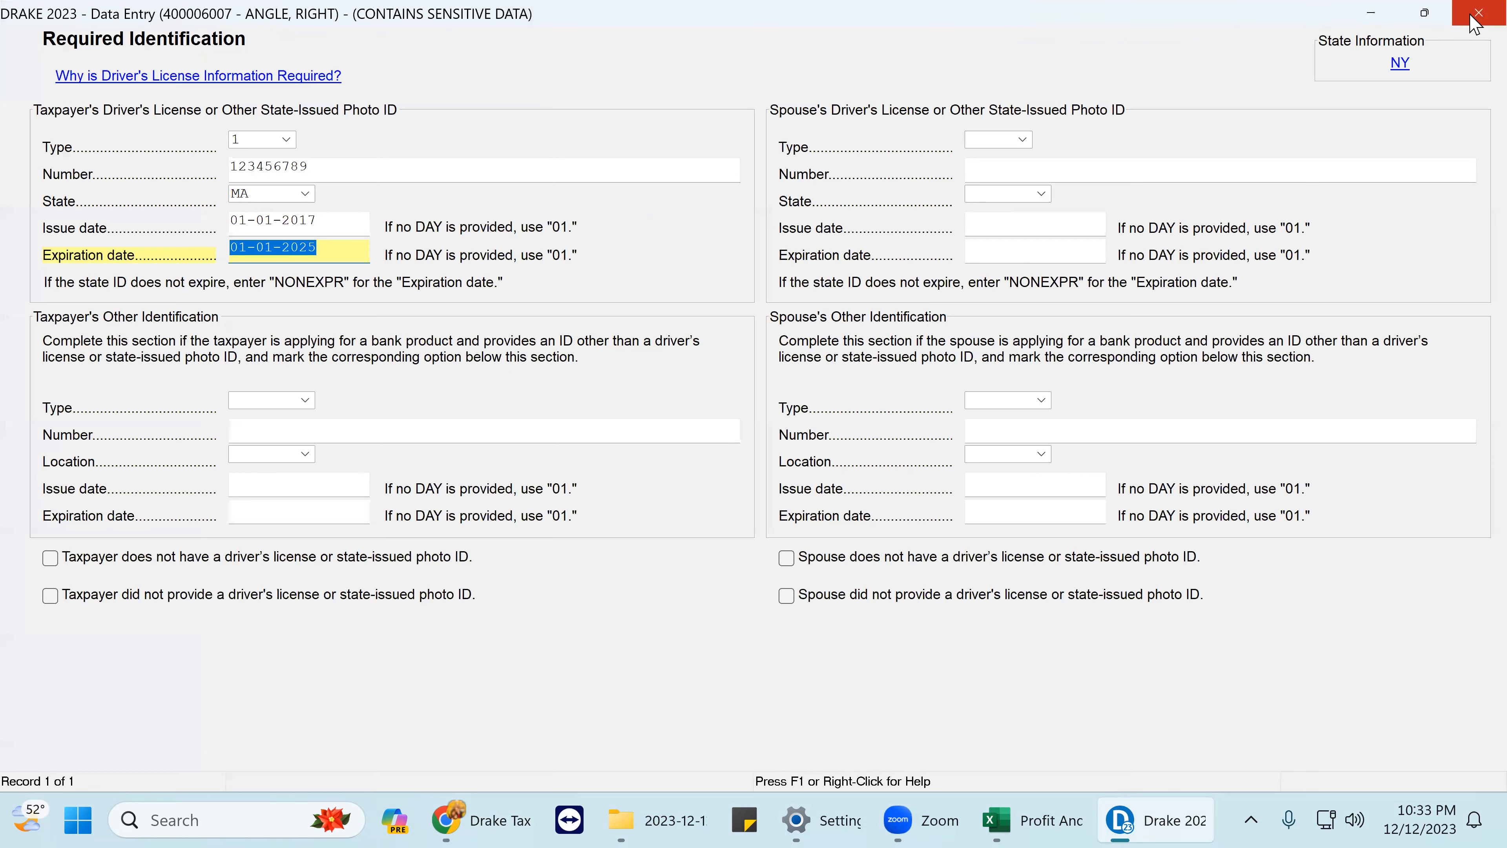
key(Escape)
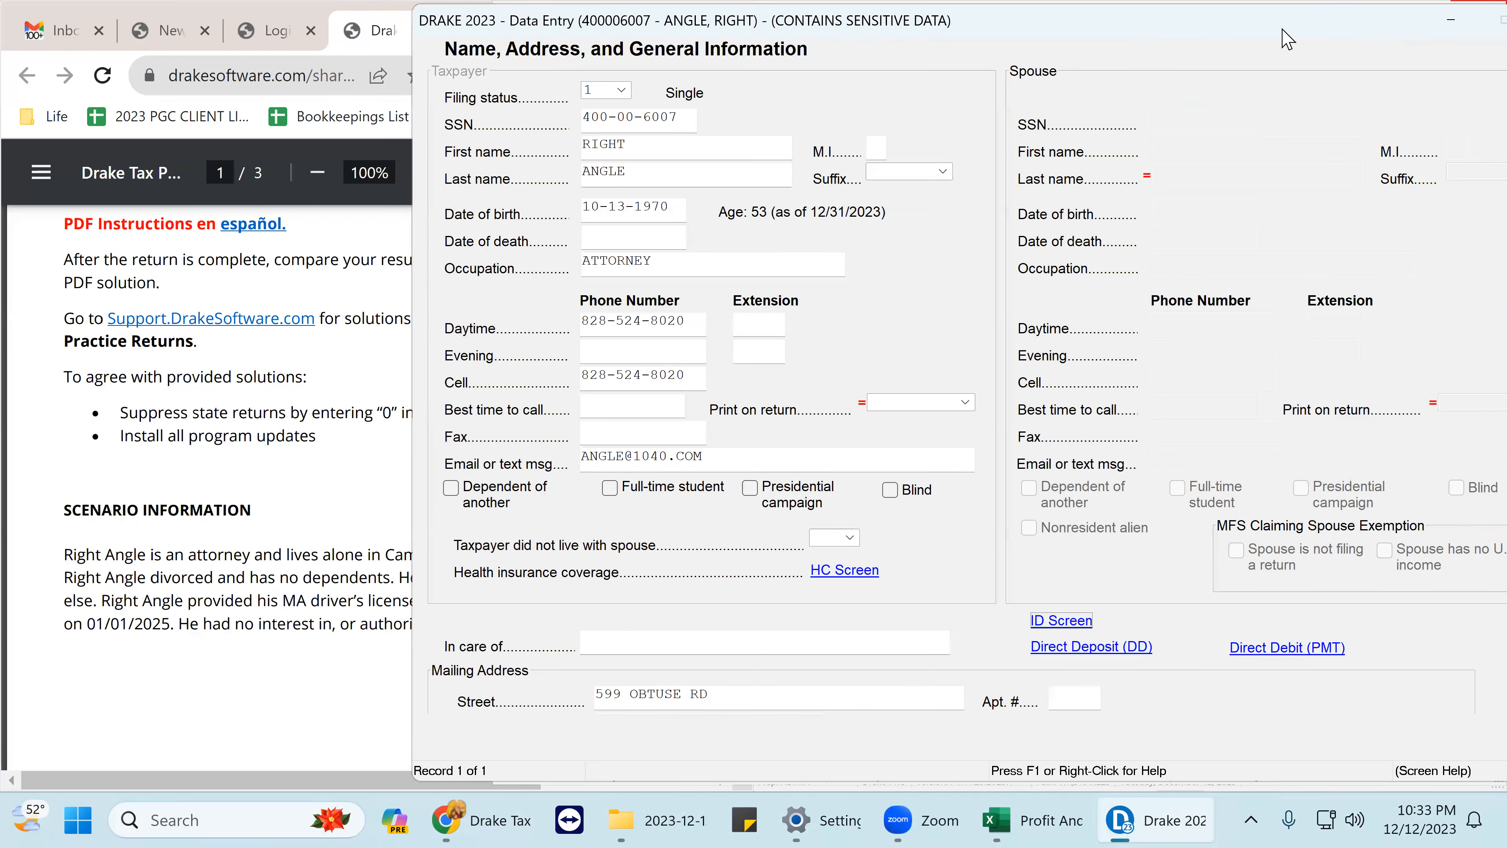
drag(1274, 28, 1118, 24)
click(1400, 17)
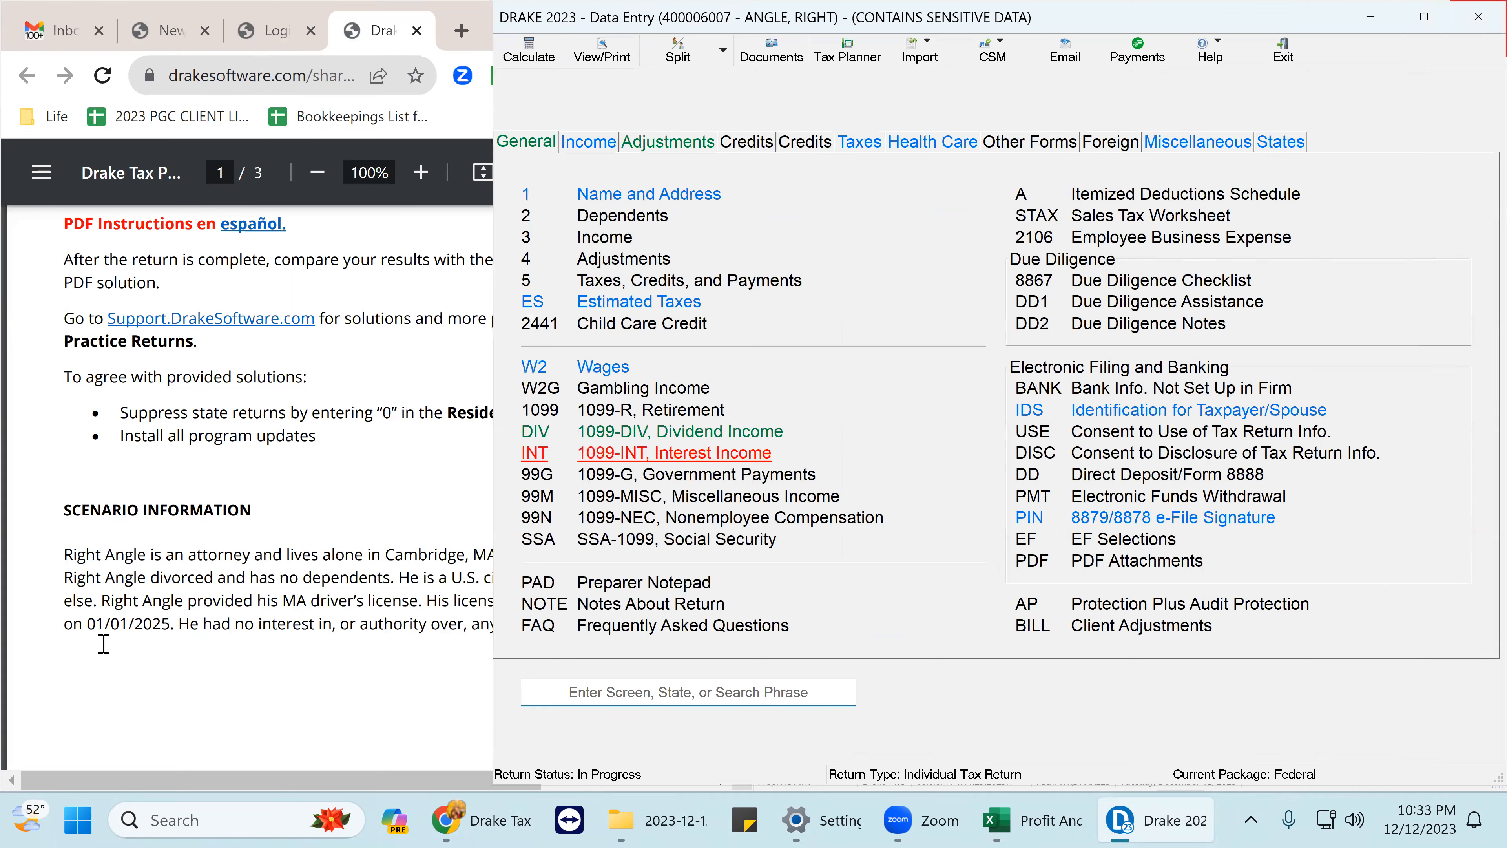
- Scroll the practice PDF to Other Information and zoom it out to 80%
scroll(247, 656, down, 1)
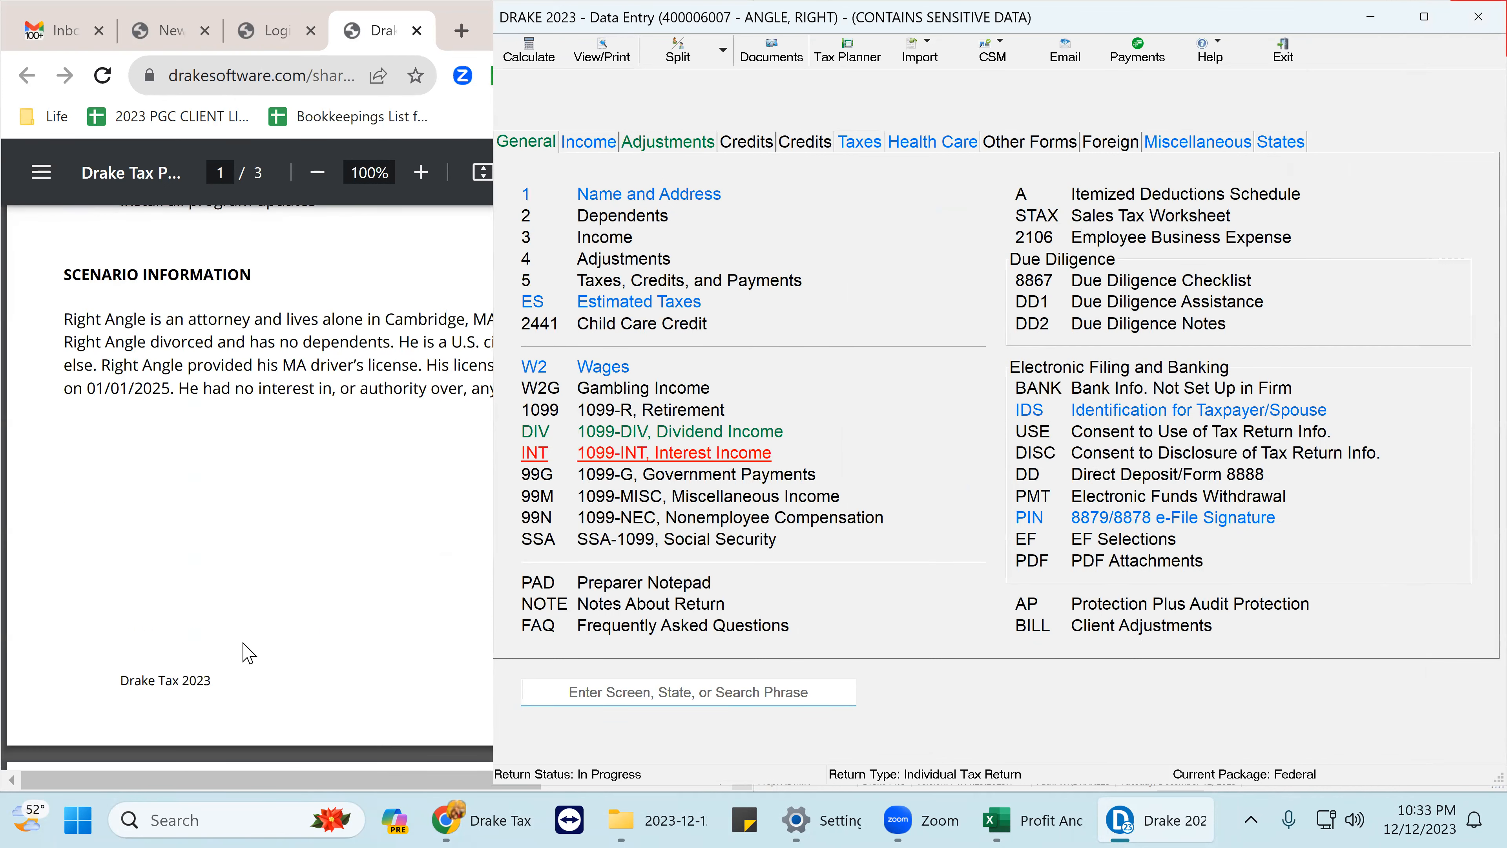
scroll(250, 650, down, 3)
scroll(249, 650, down, 5)
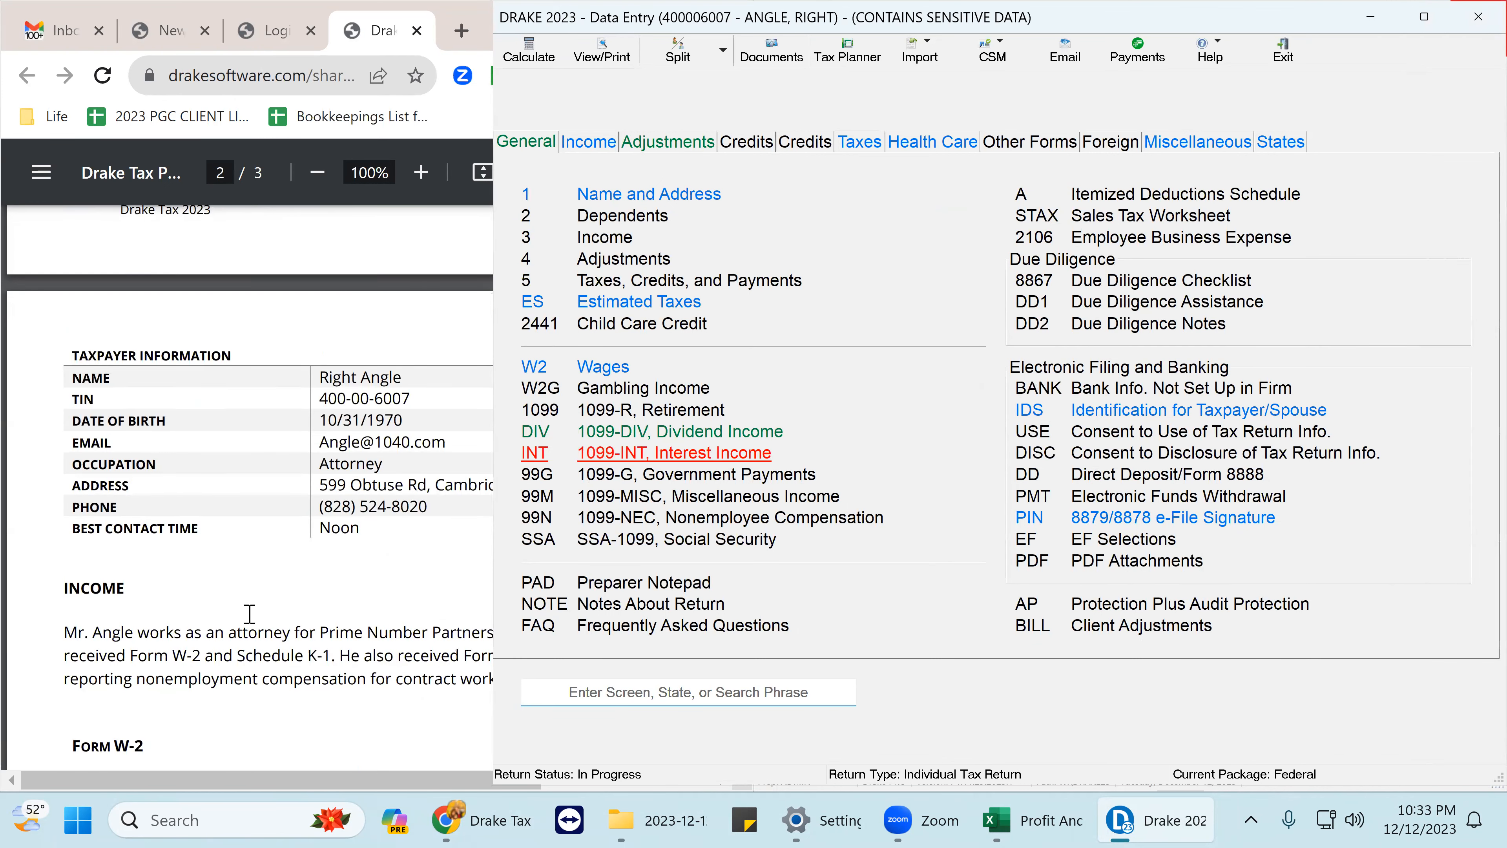
scroll(246, 717, down, 4)
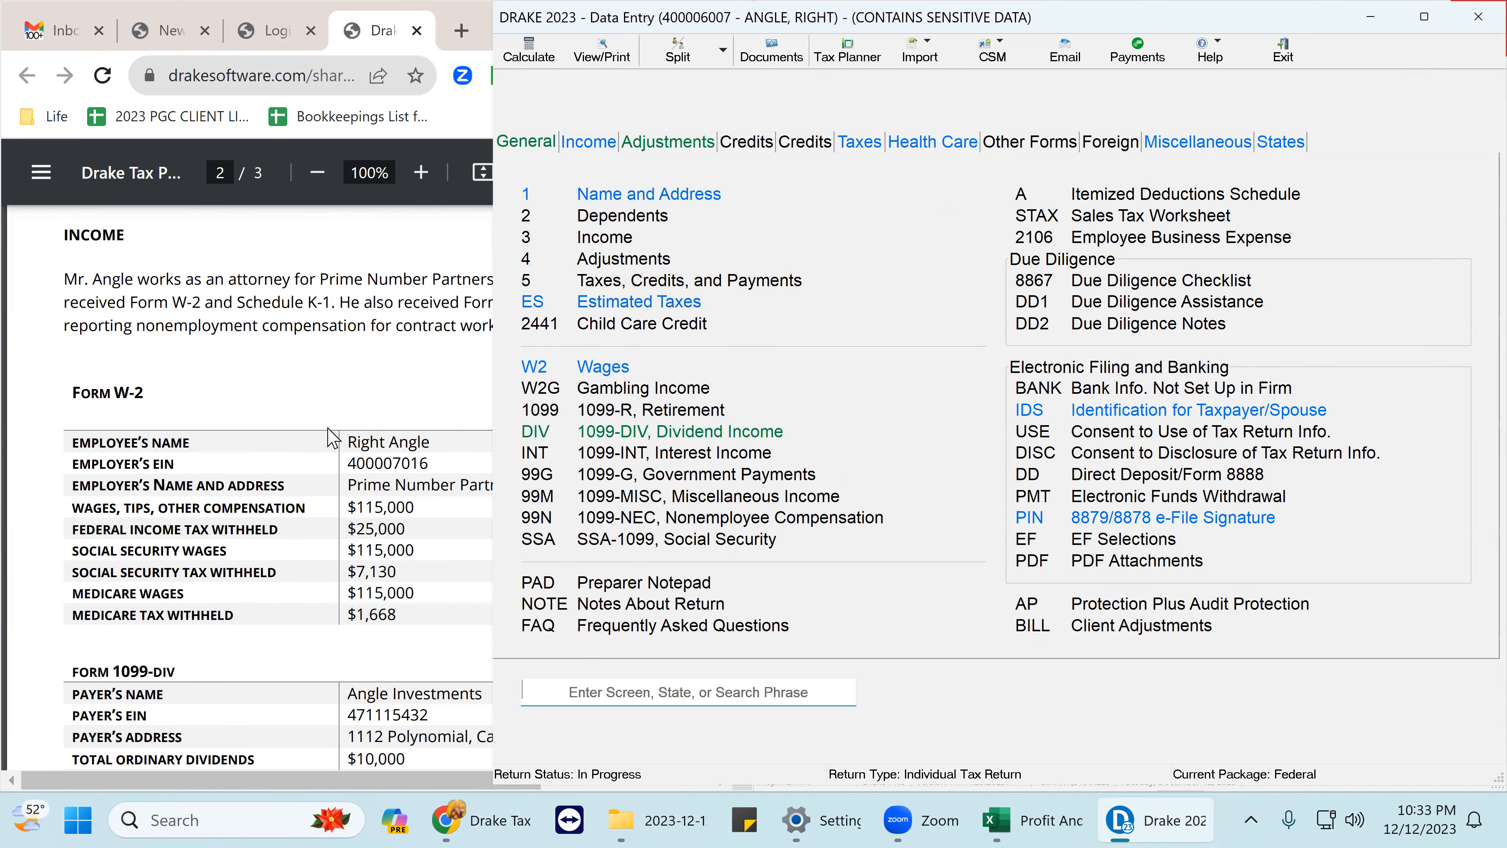
scroll(308, 423, down, 5)
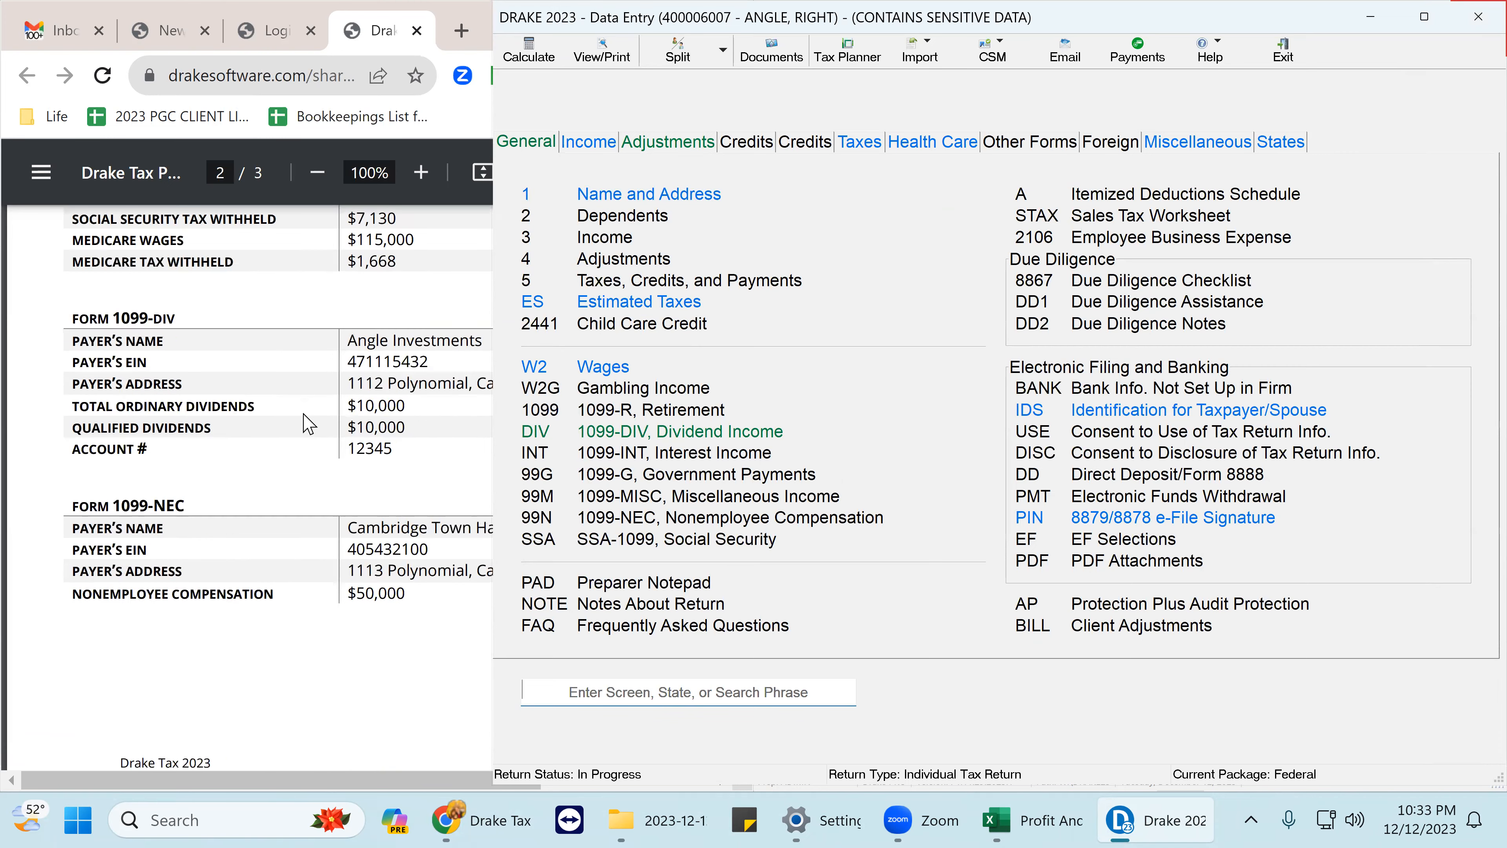
scroll(307, 423, down, 5)
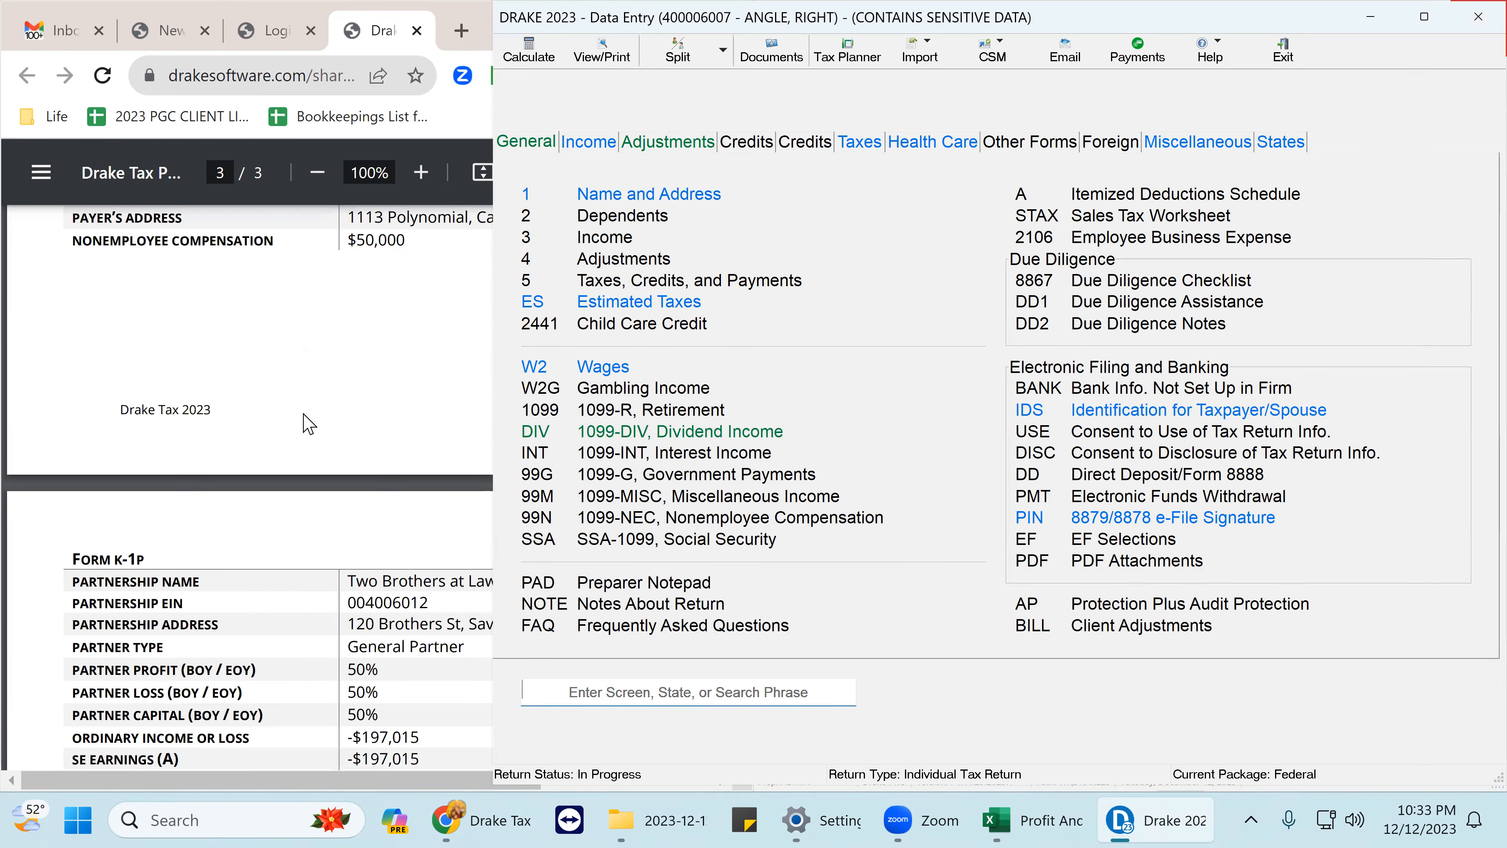
scroll(307, 424, down, 7)
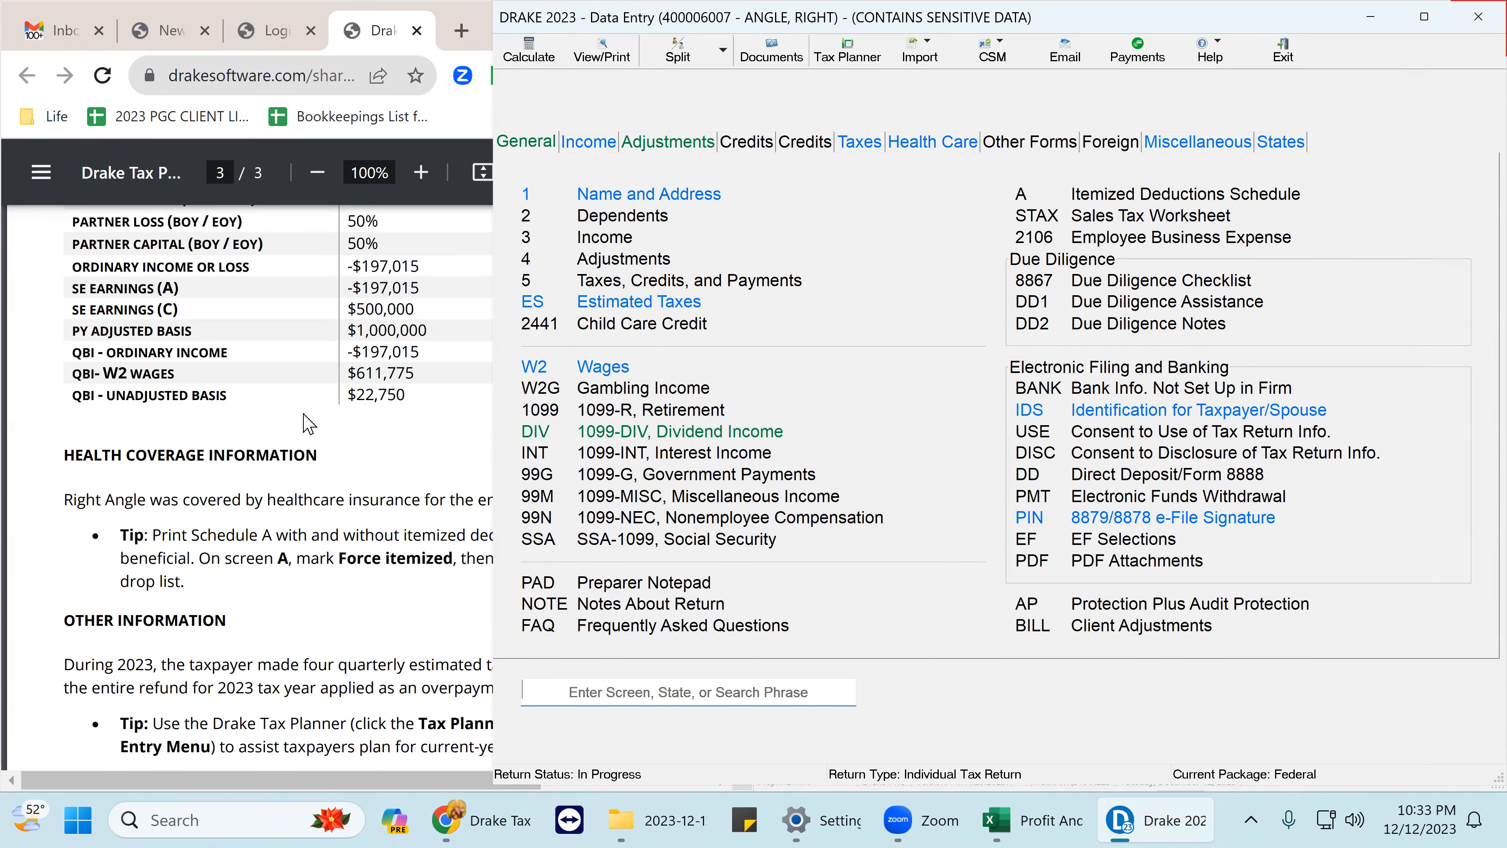
scroll(307, 423, down, 3)
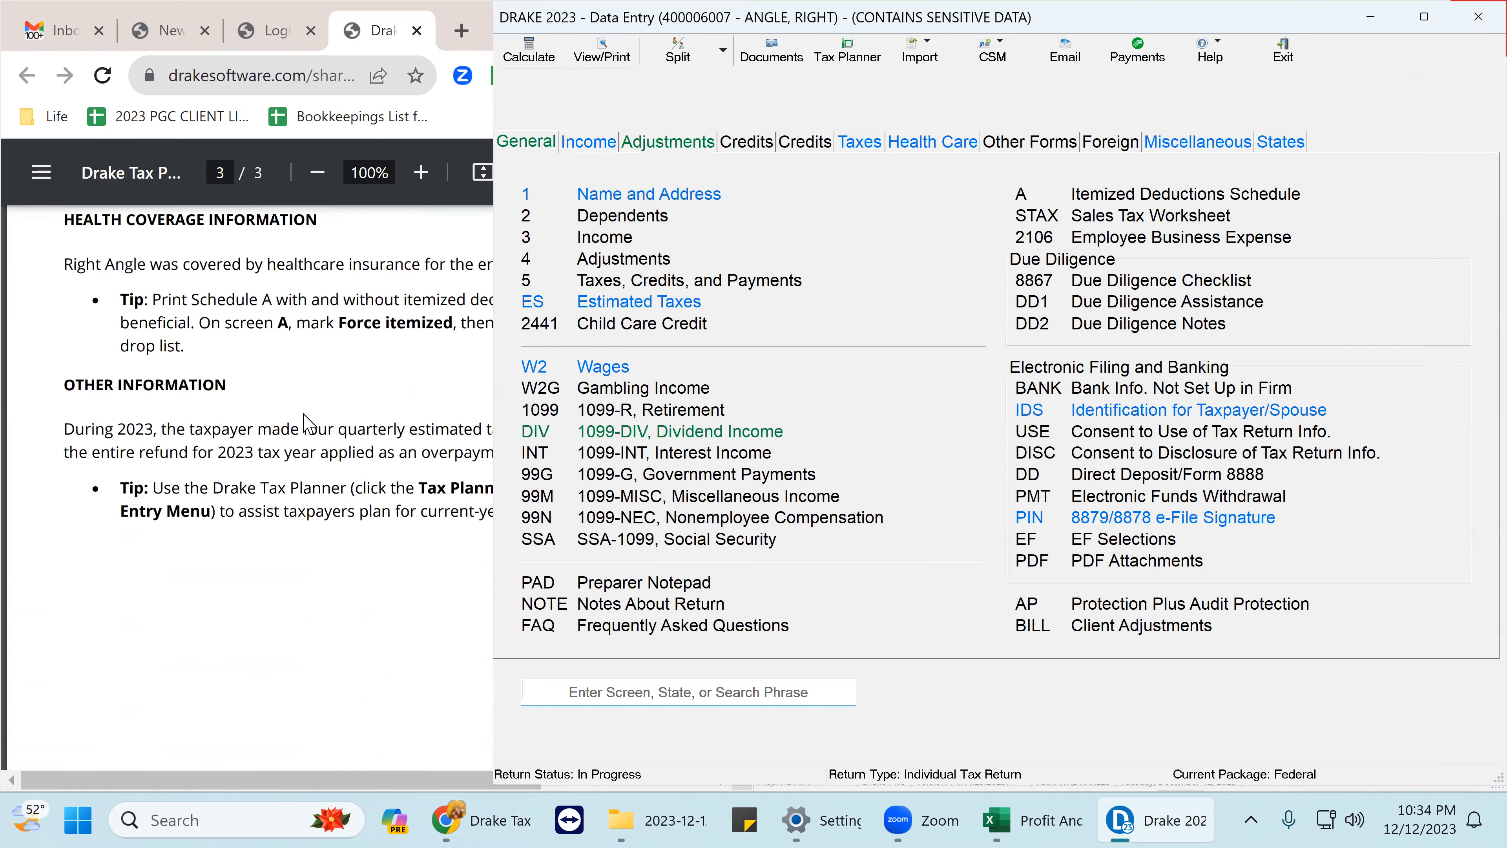
click(355, 644)
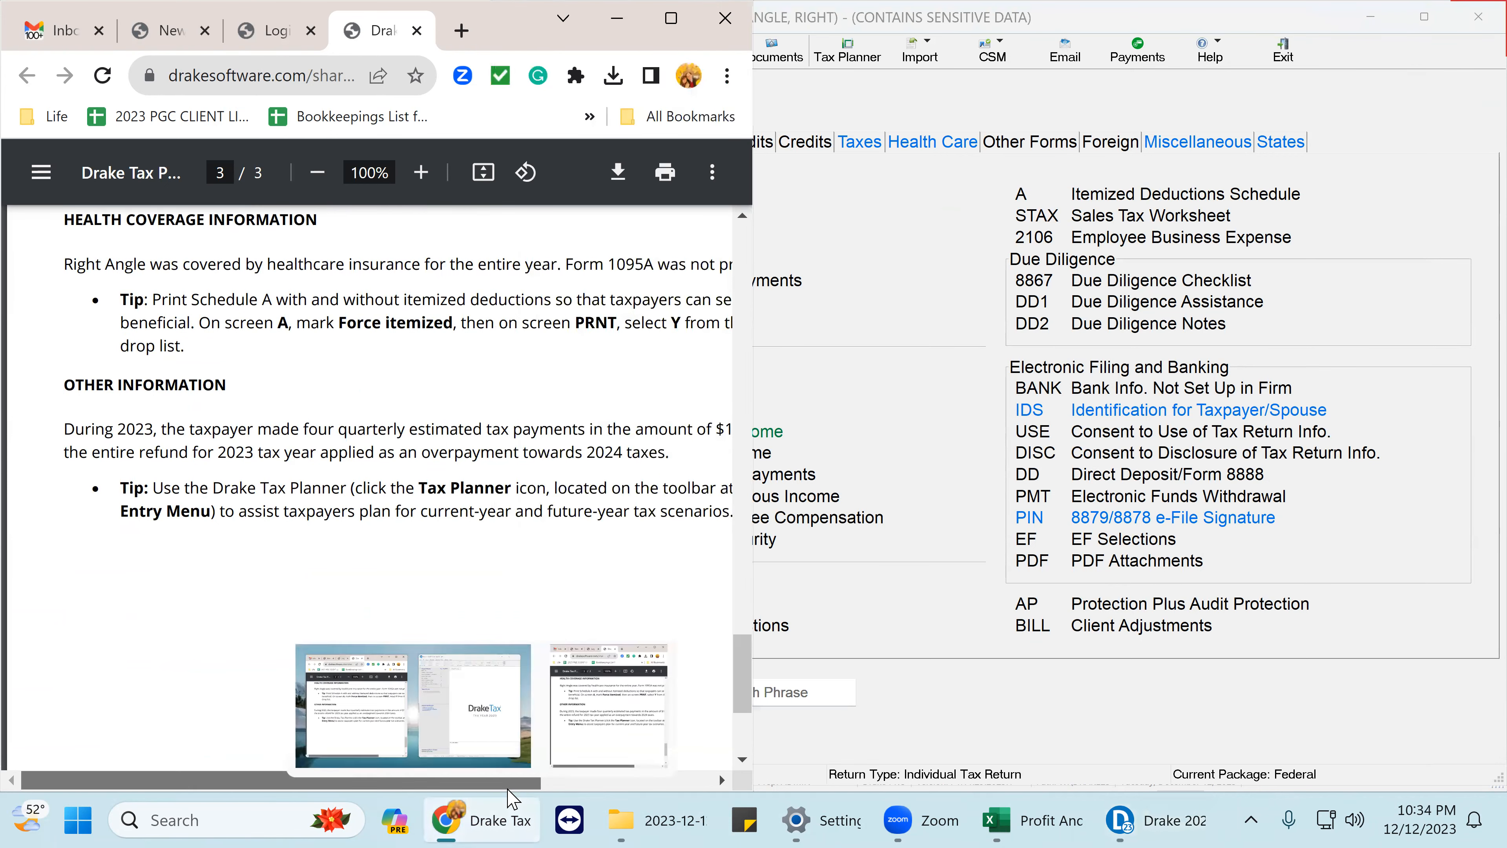
click(319, 175)
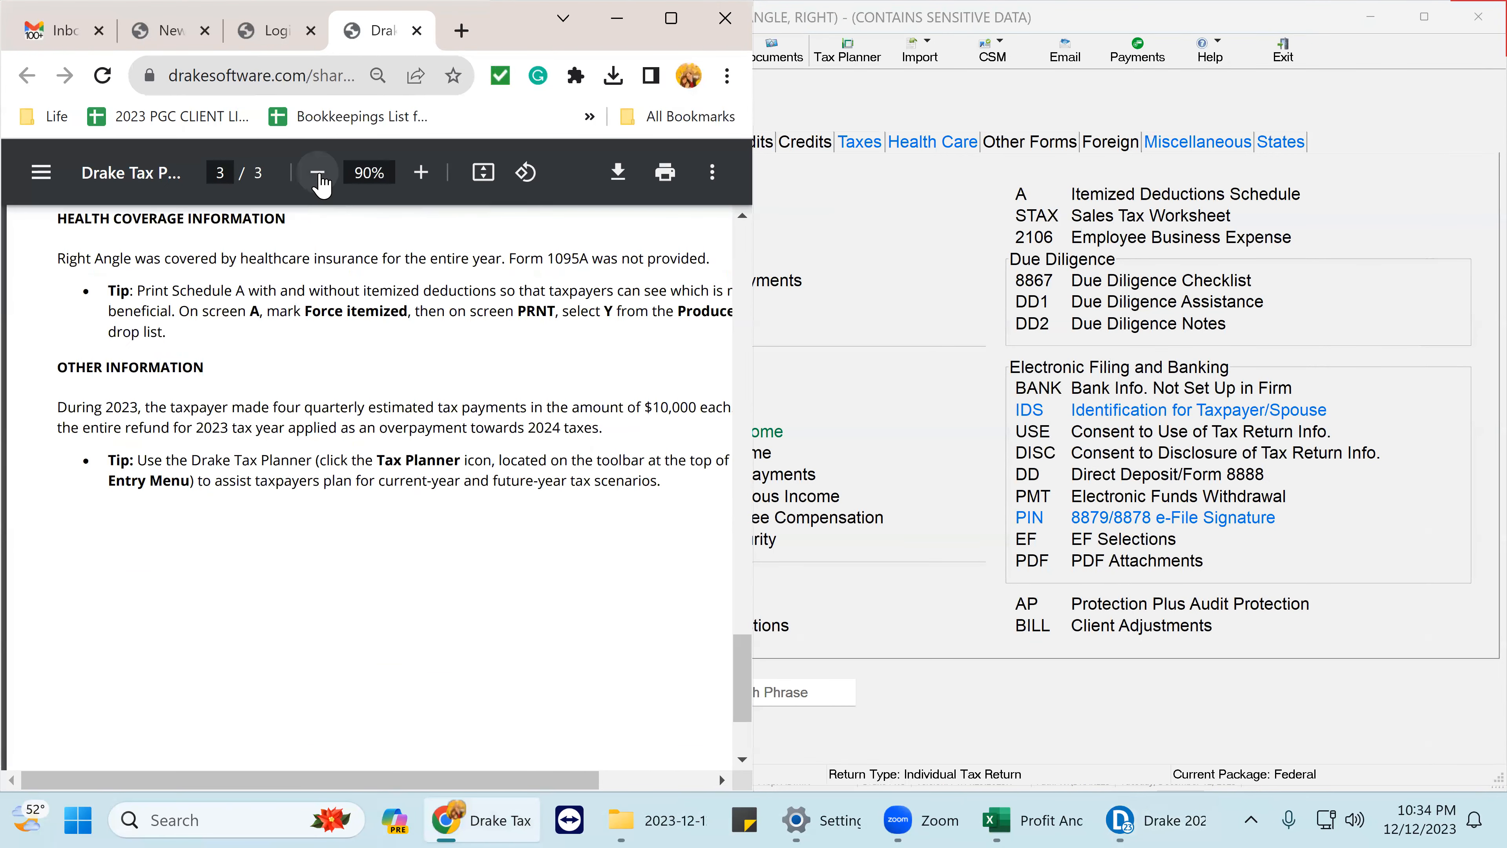
click(319, 177)
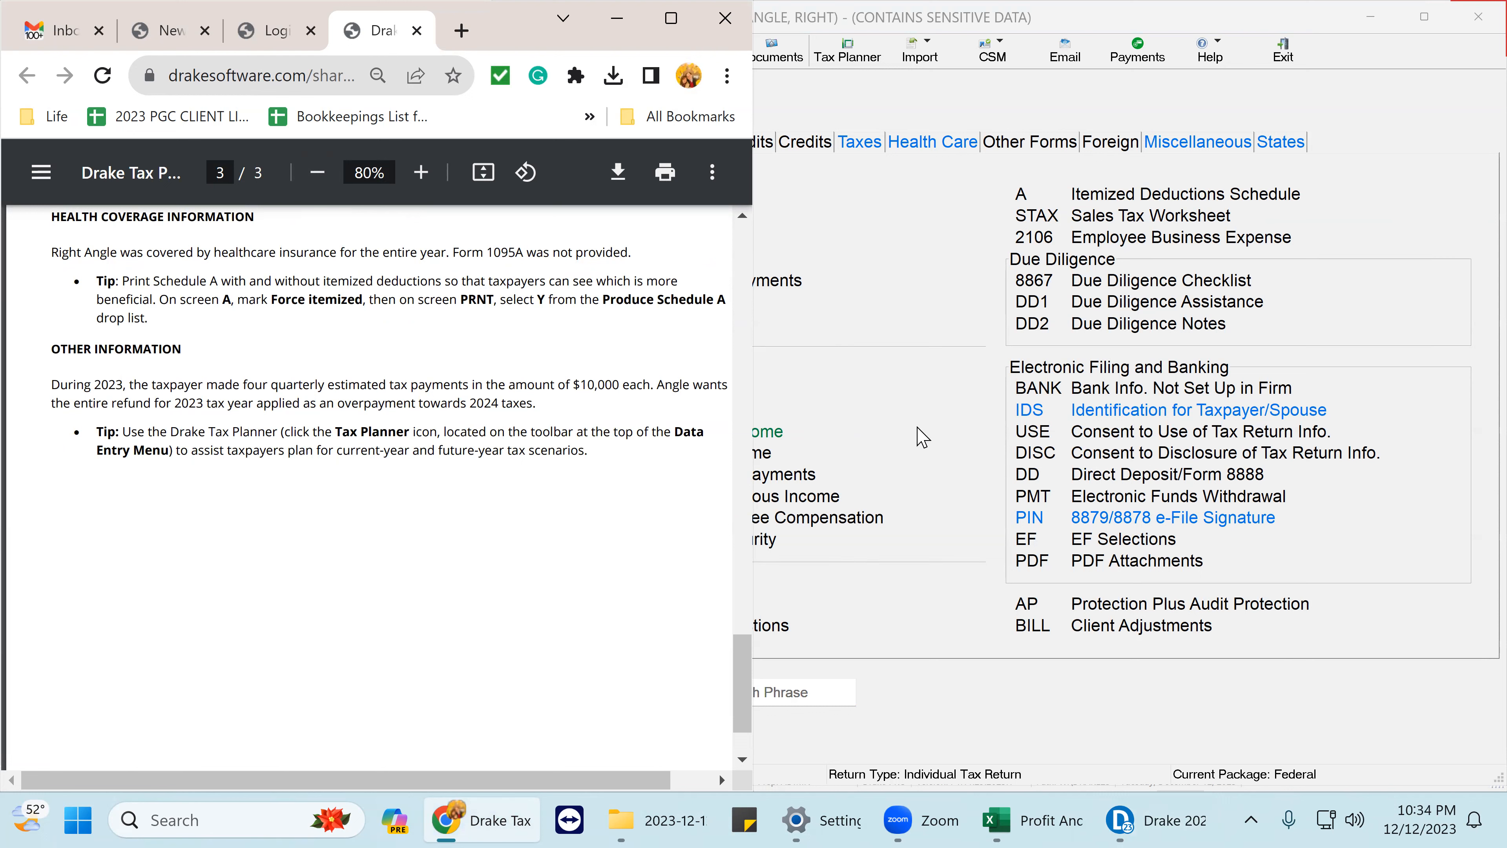
mouse_move(407, 778)
mouse_down()
mouse_move(478, 793)
mouse_move(395, 792)
mouse_move(409, 794)
mouse_up()
- On the ES screen, enter payments of 10000 dated 04-15-2022 and 06-15-2022
click(960, 435)
click(665, 304)
click(643, 392)
text(0)
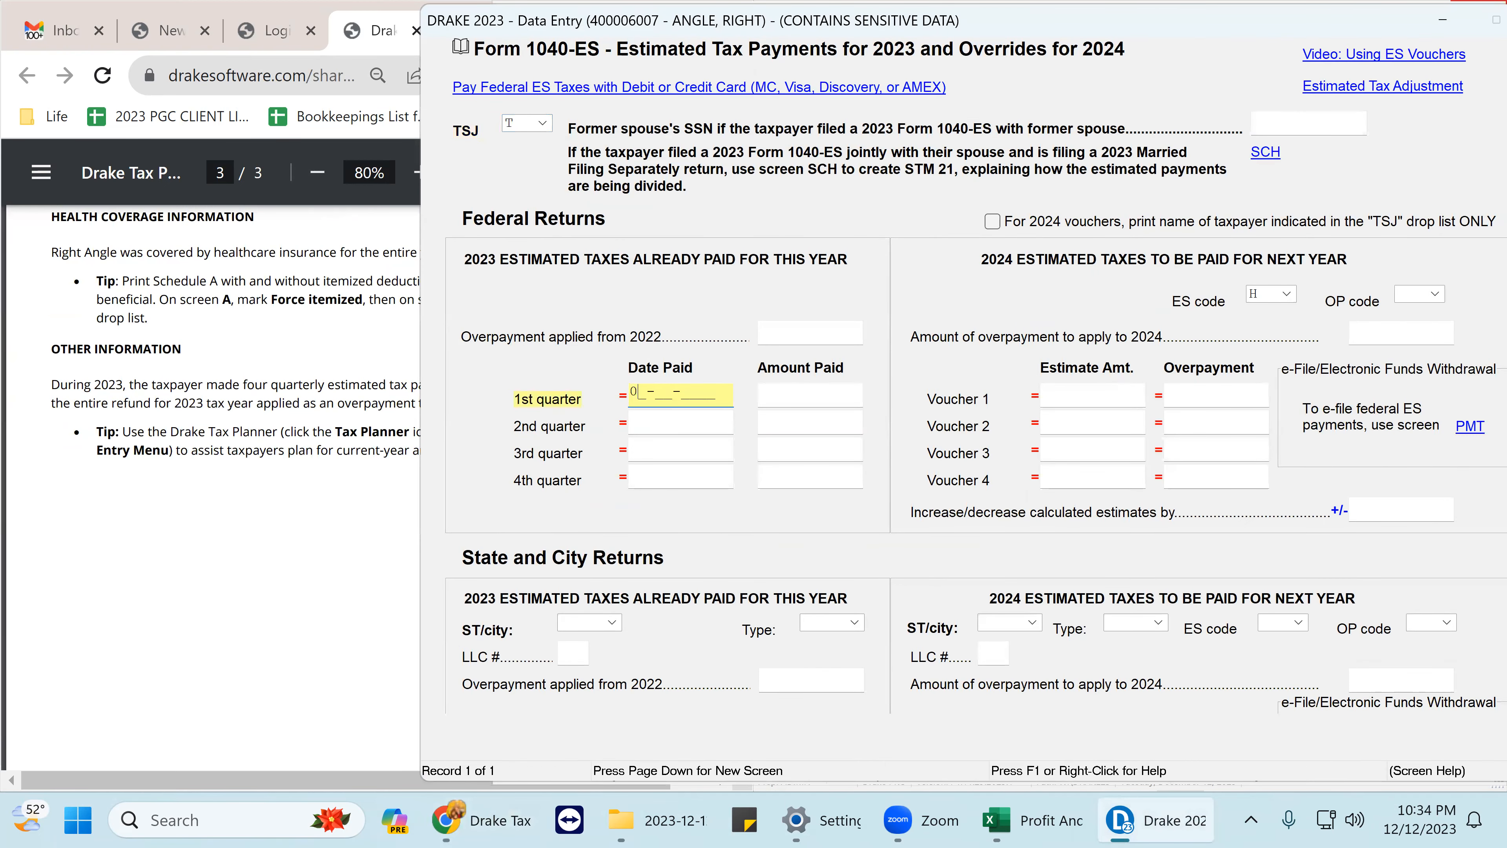
text(4-15-2022)
key(Return)
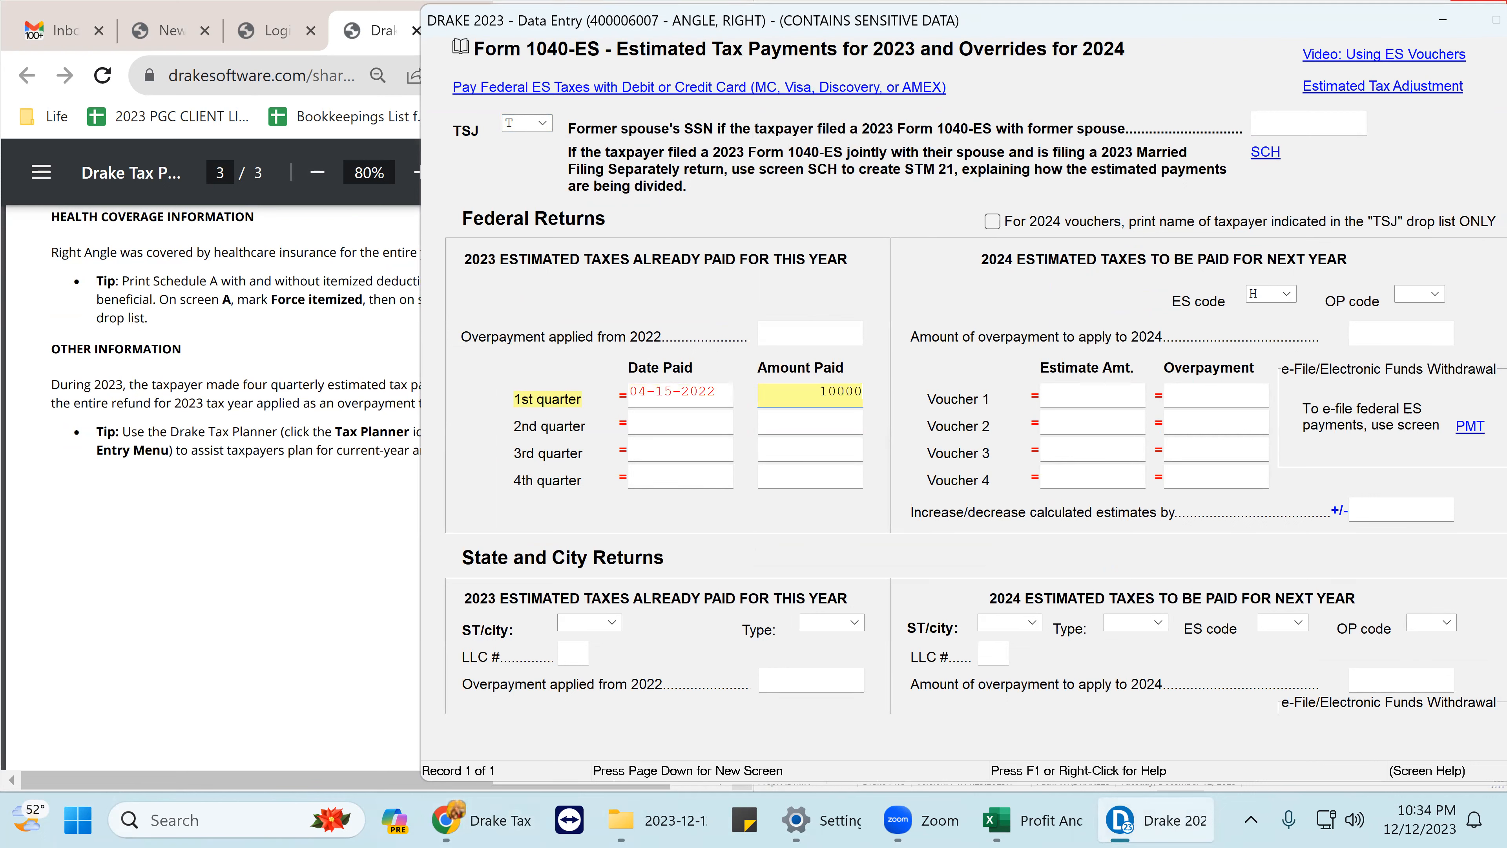
text(10000)
key(Return)
text(06-15-)
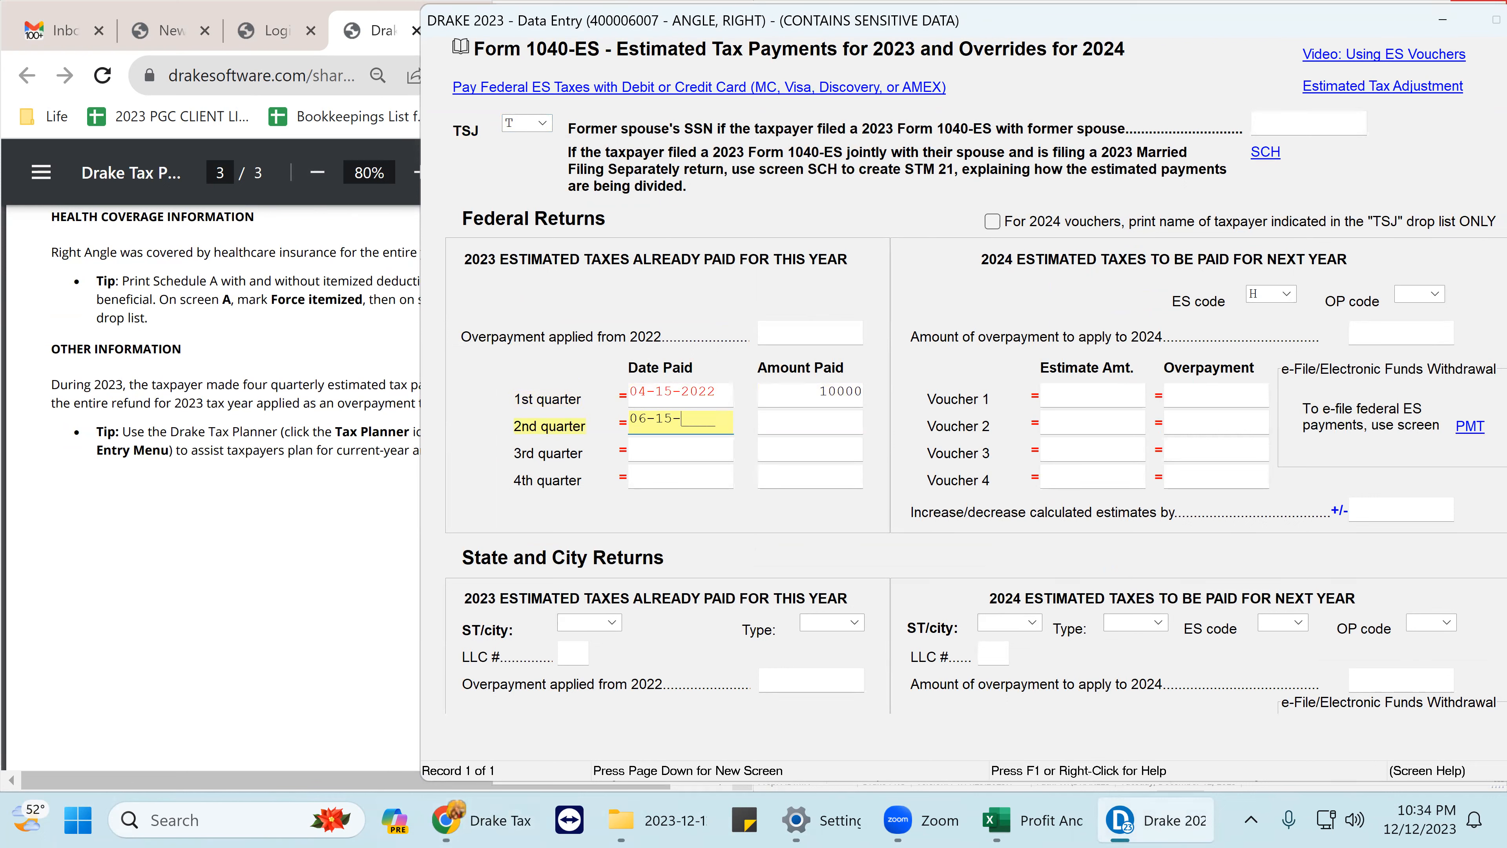
text(2022)
key(Return)
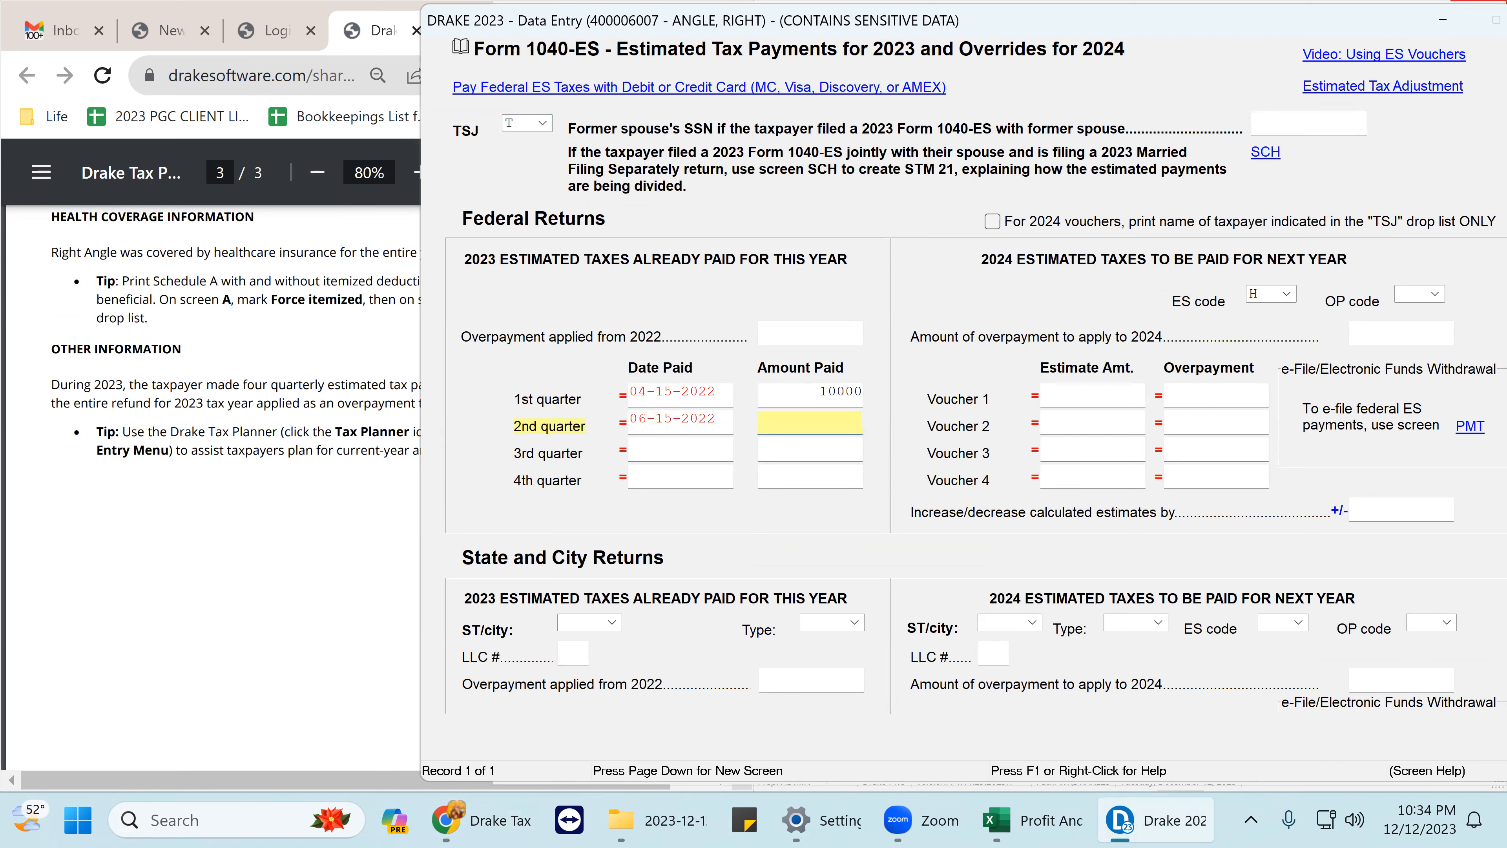
text(10000)
- Enter the third and fourth 10000 payments dated 09-15-2022 and 01-15-2024
key(Return)
text(09-15-2022)
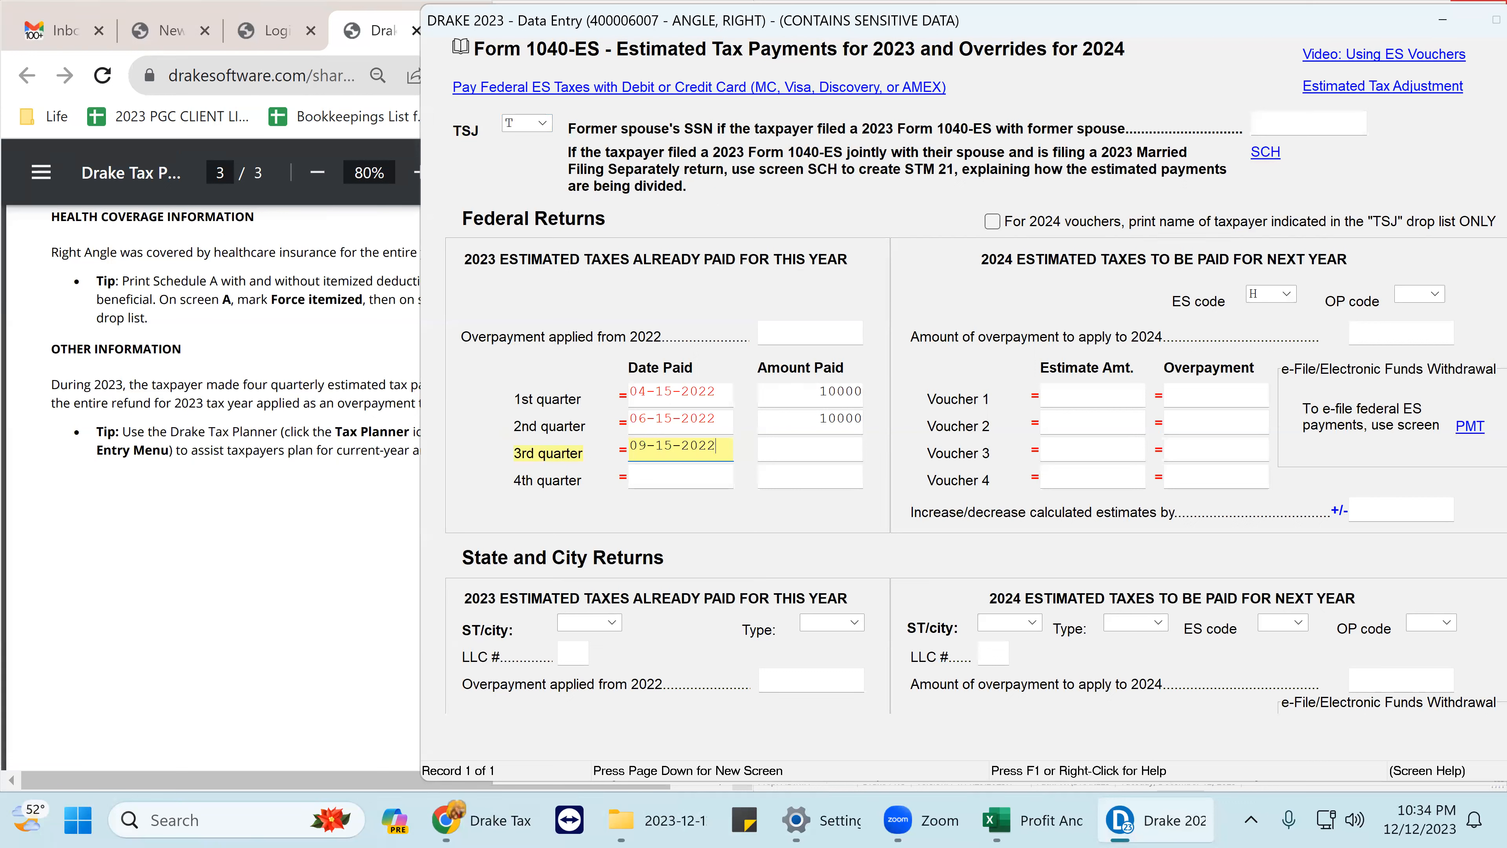
key(Return)
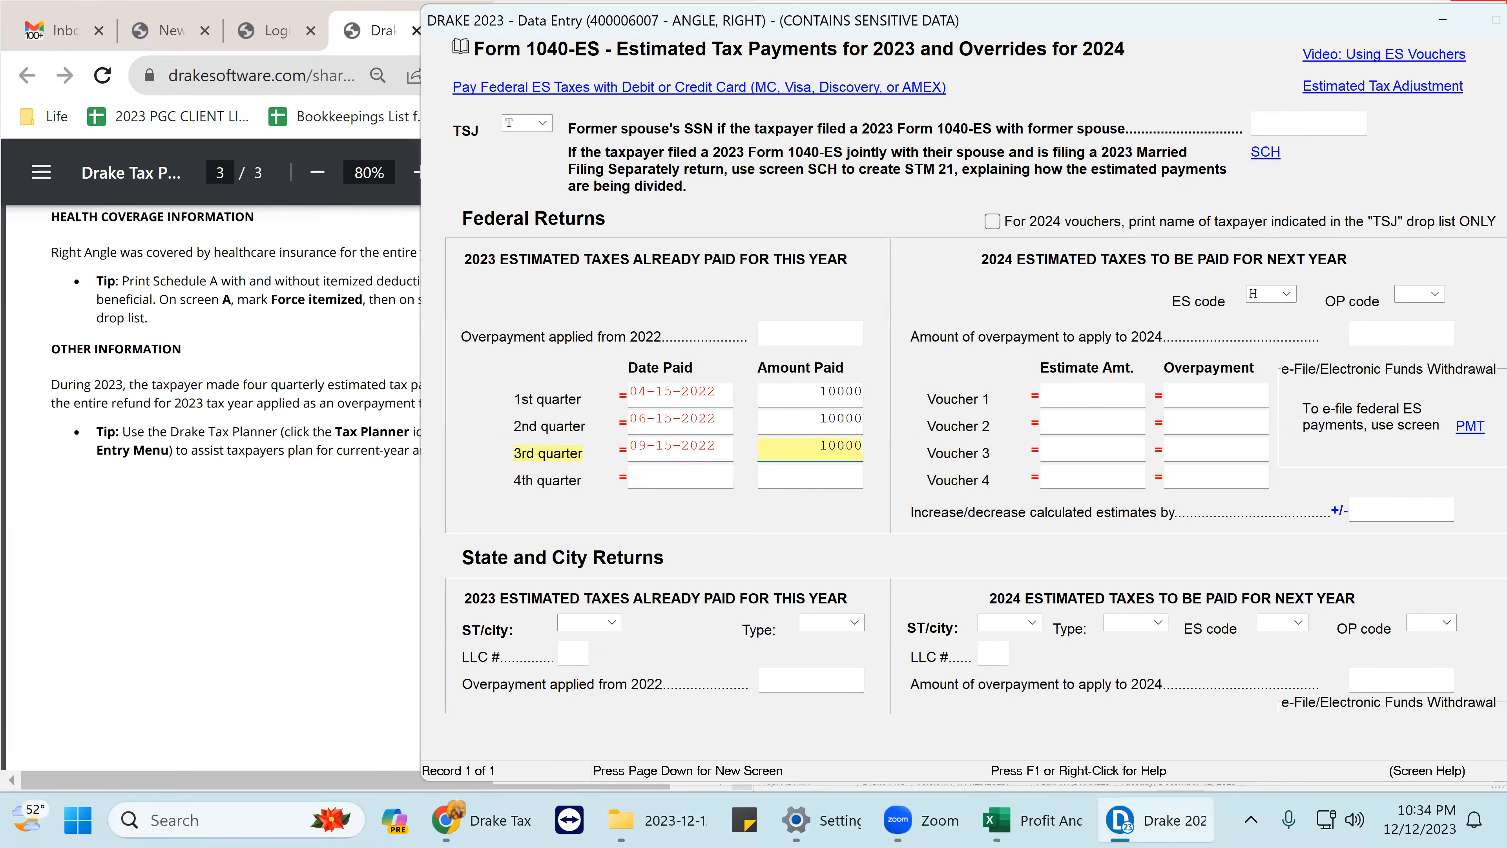
key(Return)
text(01-15-2024)
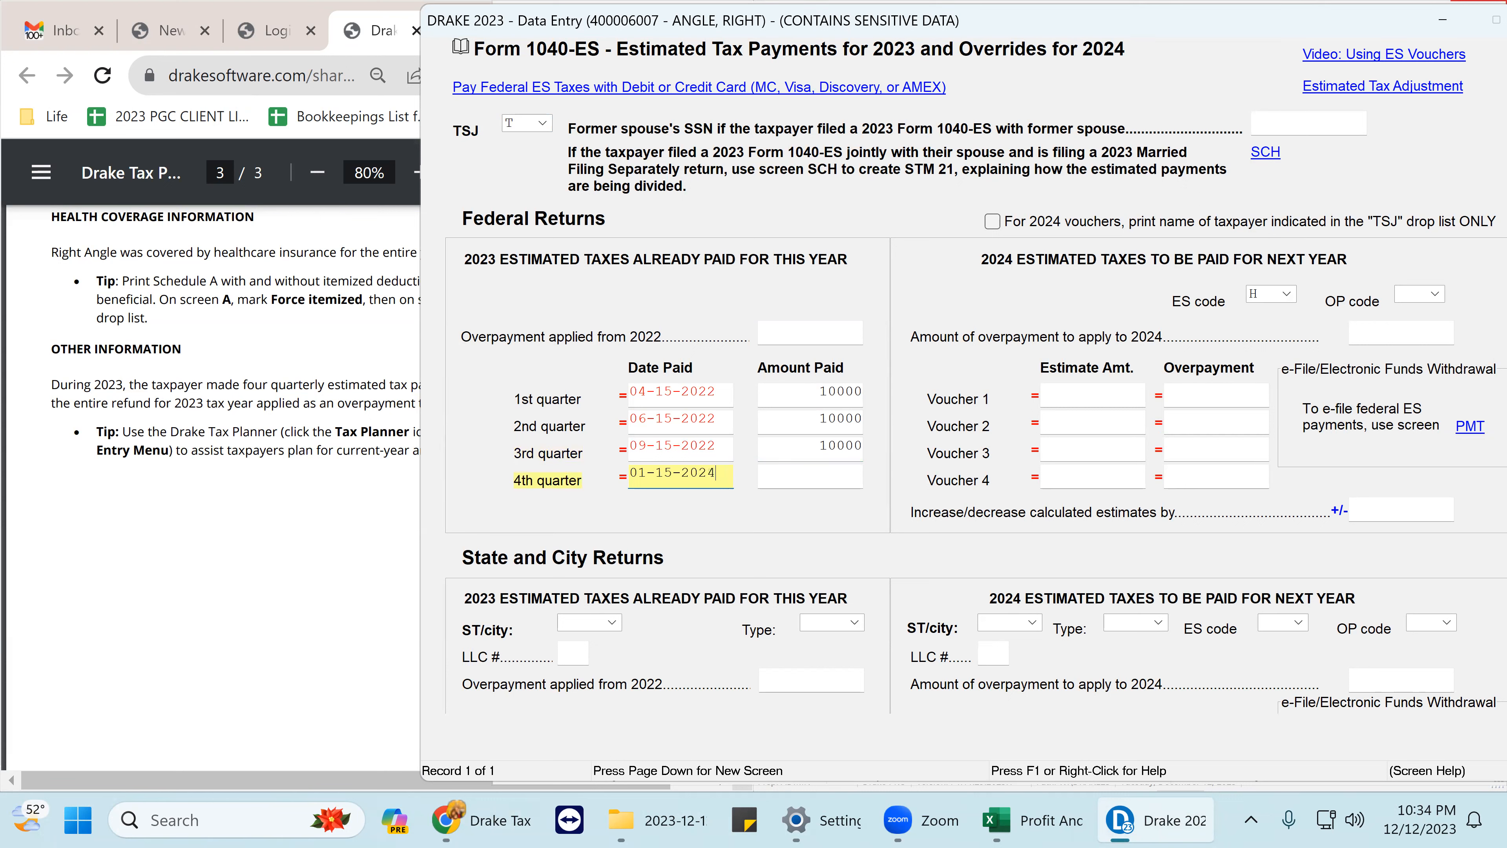
key(Tab)
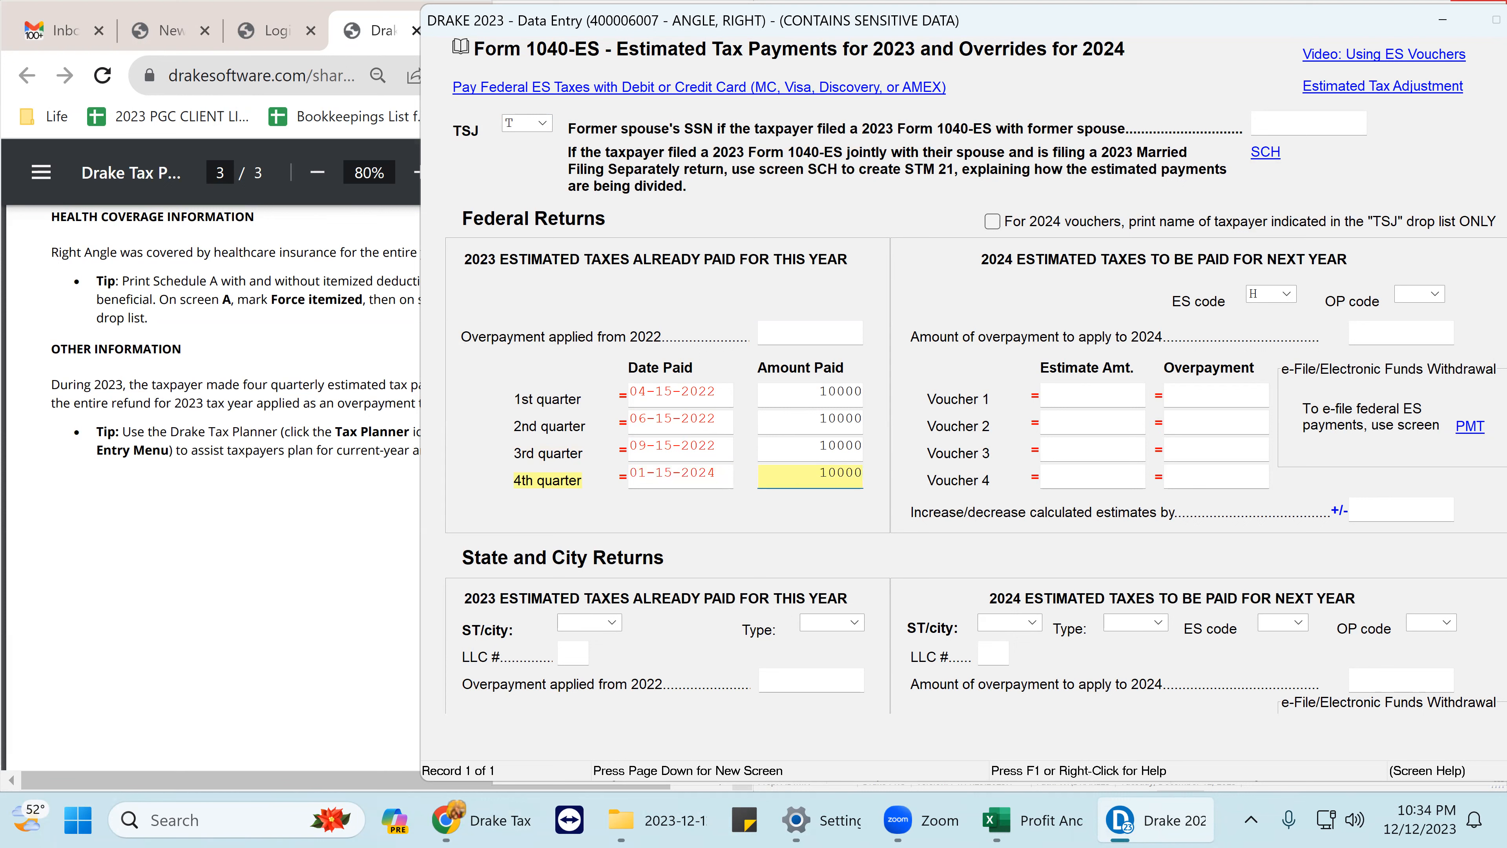
key(Tab)
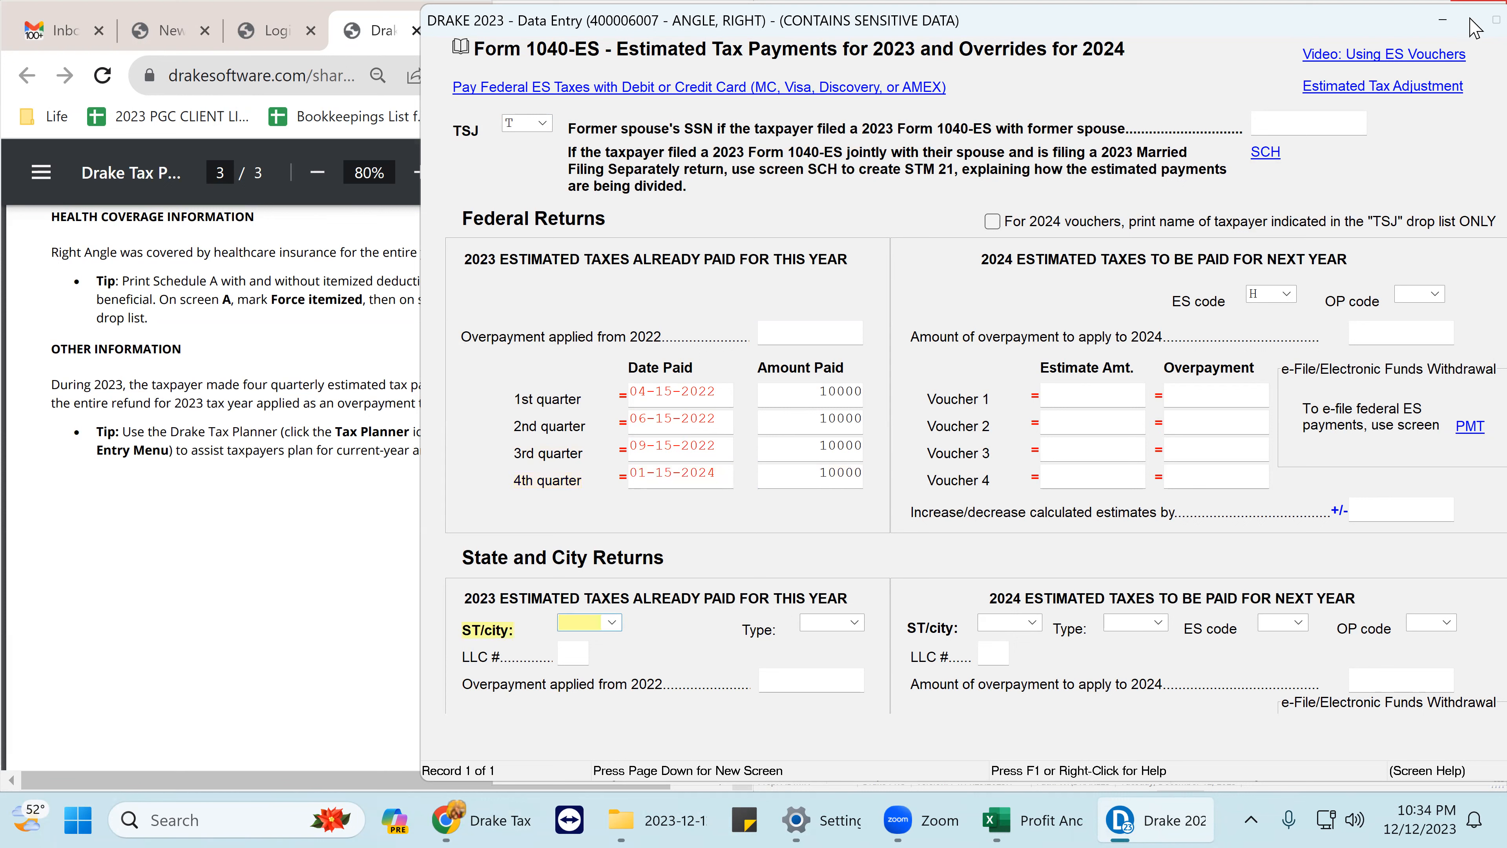
- Set the overpayment code to A to apply it to next year
click(1437, 294)
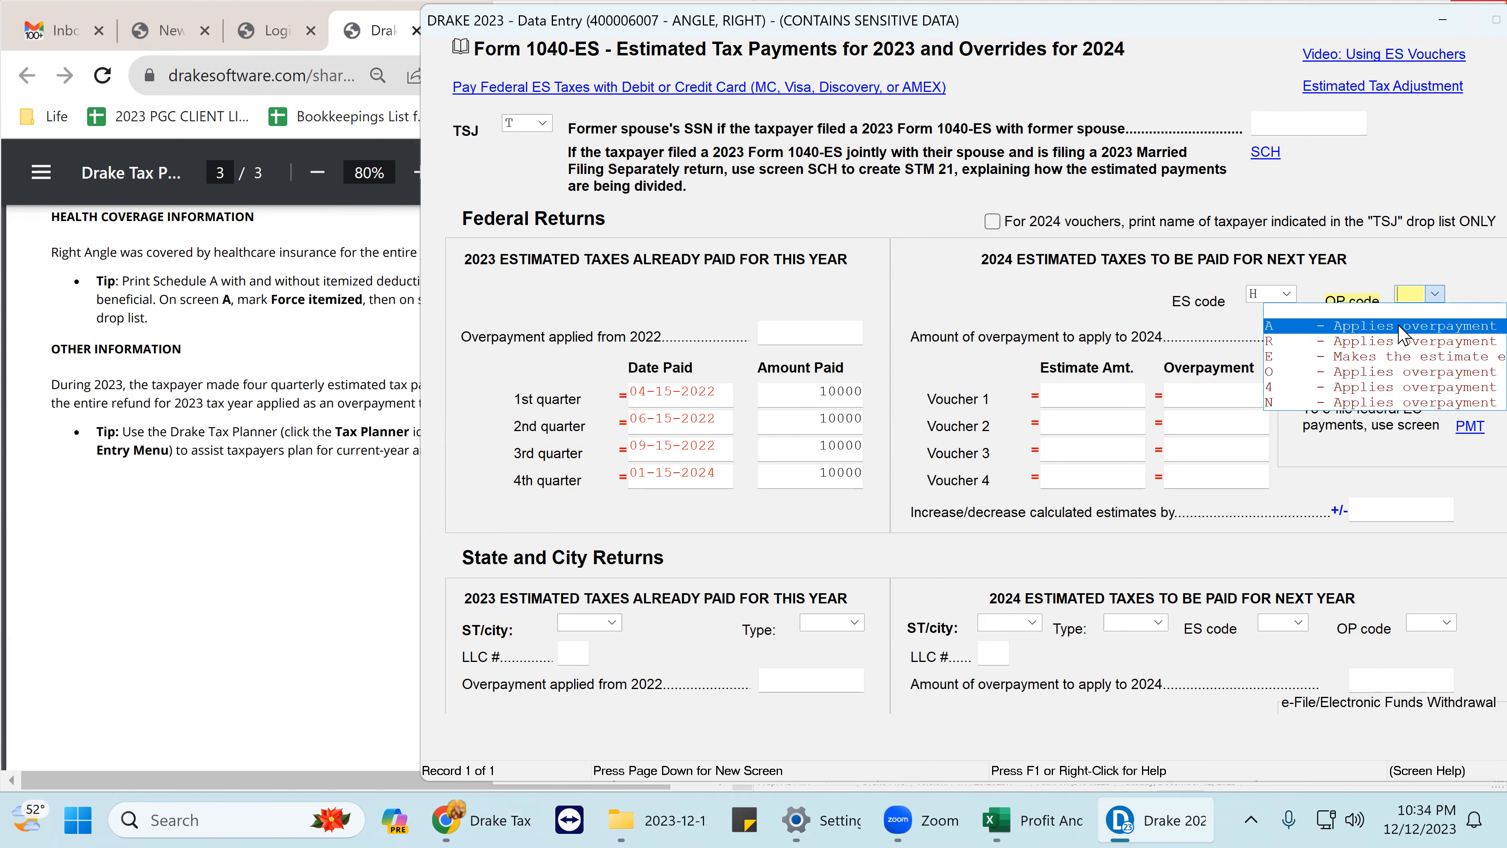
click(1402, 327)
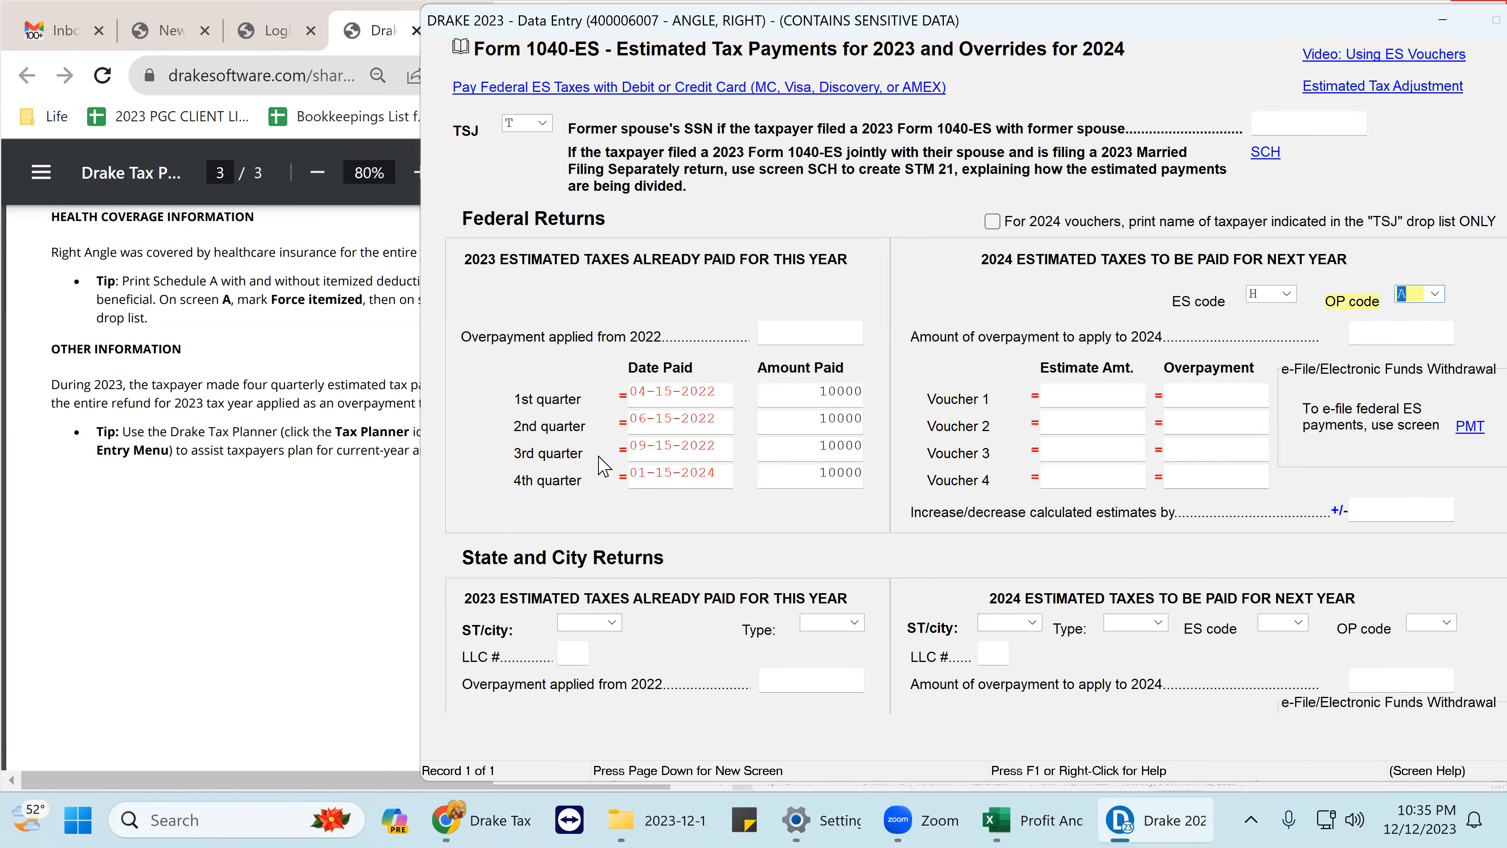
click(198, 488)
- Change the year of the 04-15, 06-15 and 09-15 payment dates from 2022 to 2023
drag(536, 407, 54, 385)
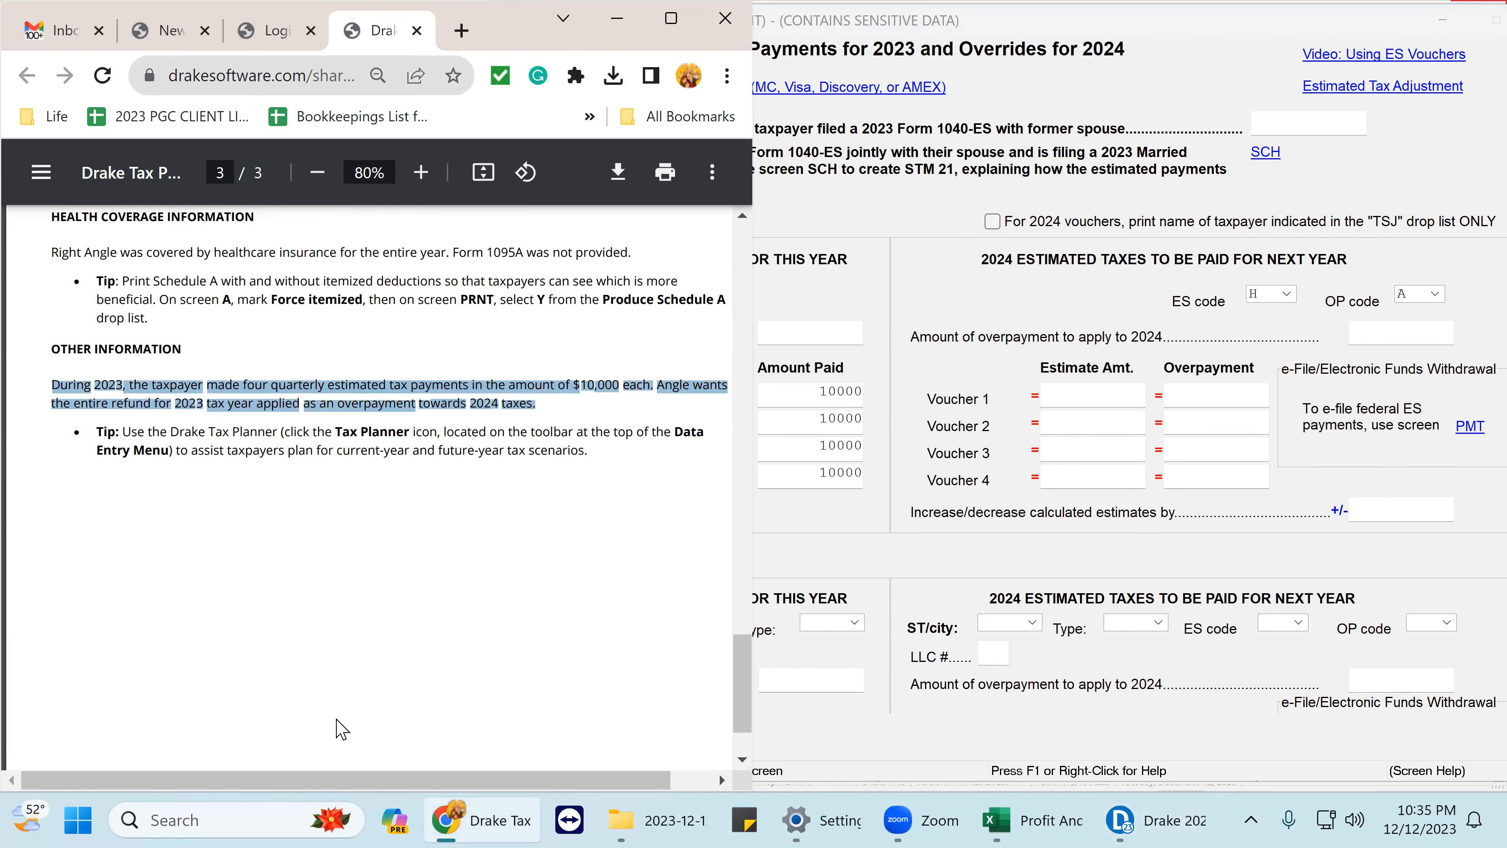
click(387, 666)
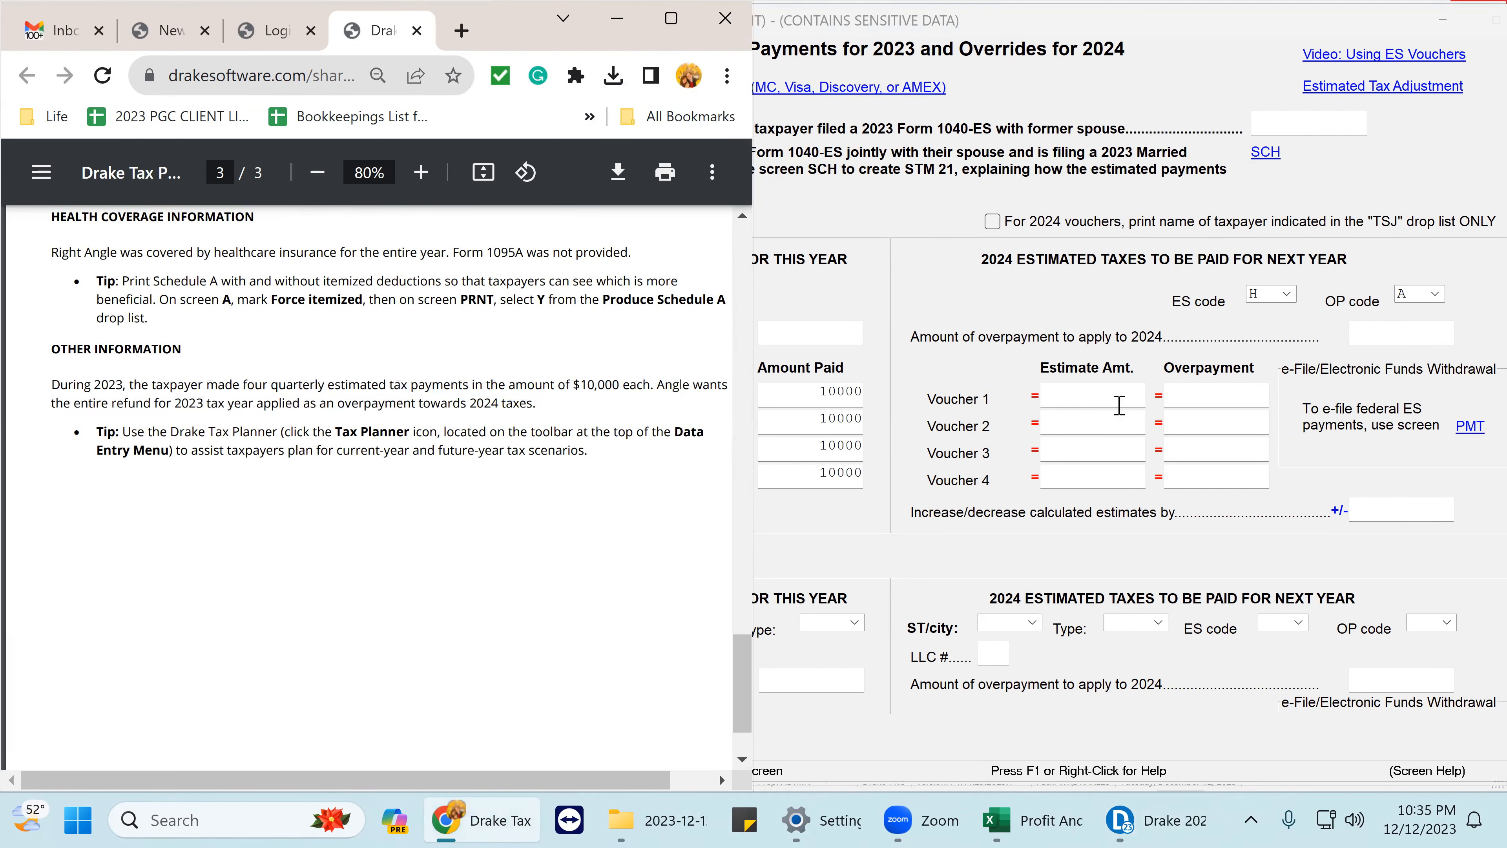
click(1116, 396)
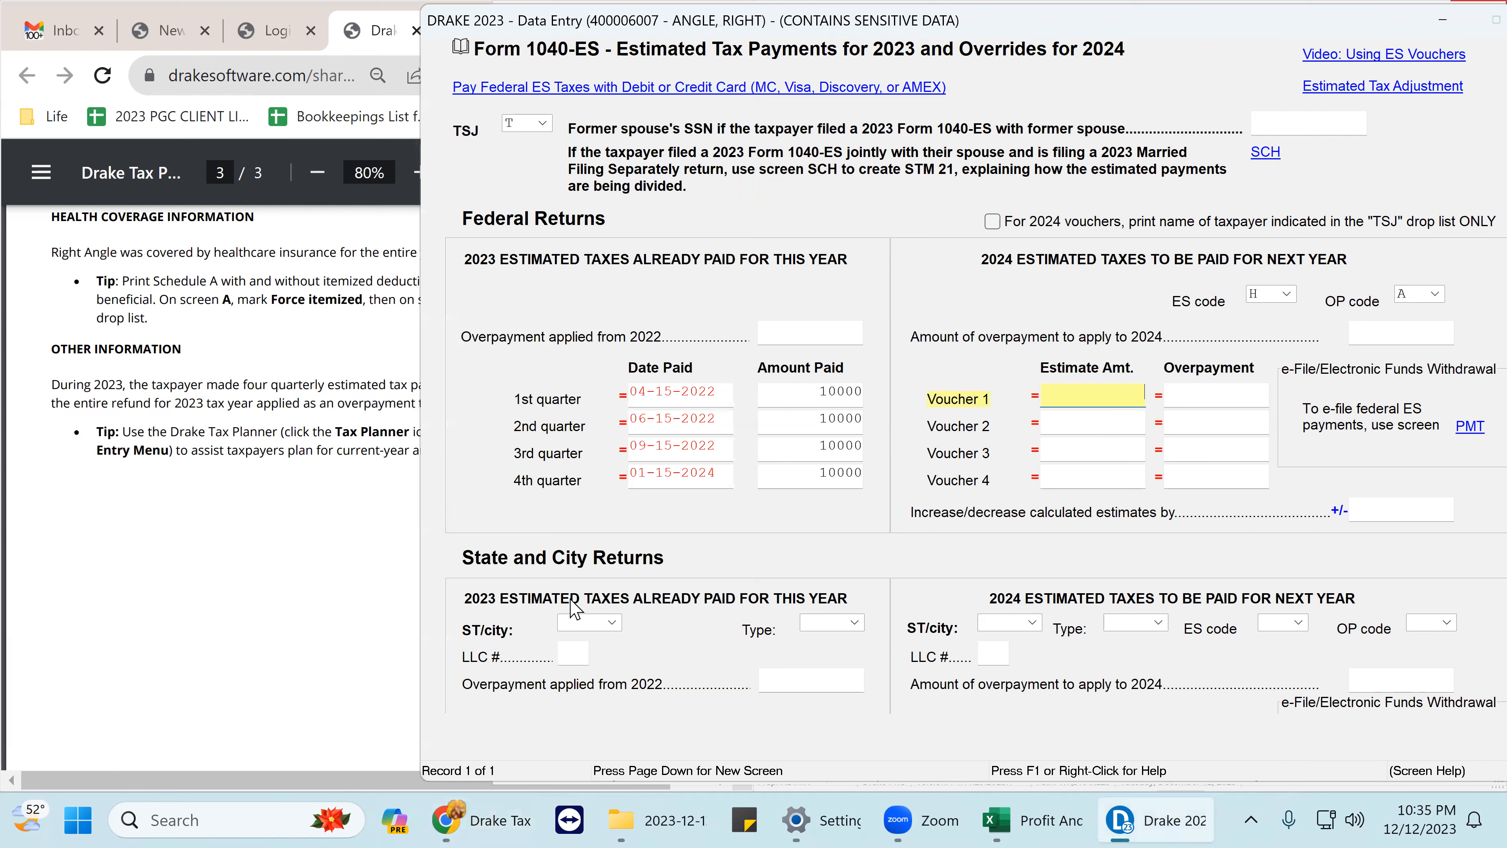
click(714, 389)
drag(715, 389, 710, 391)
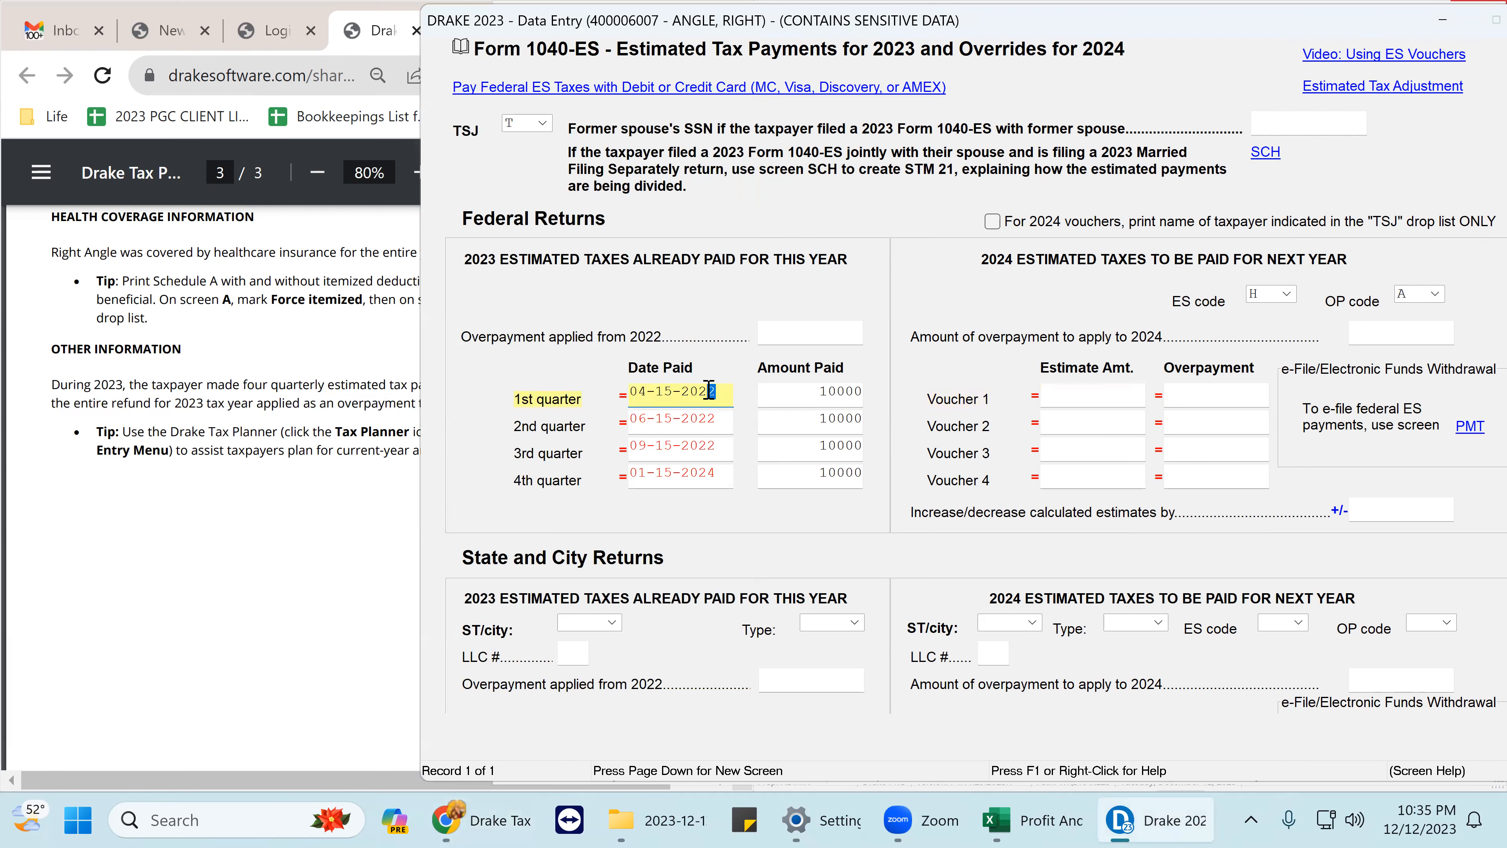
click(718, 423)
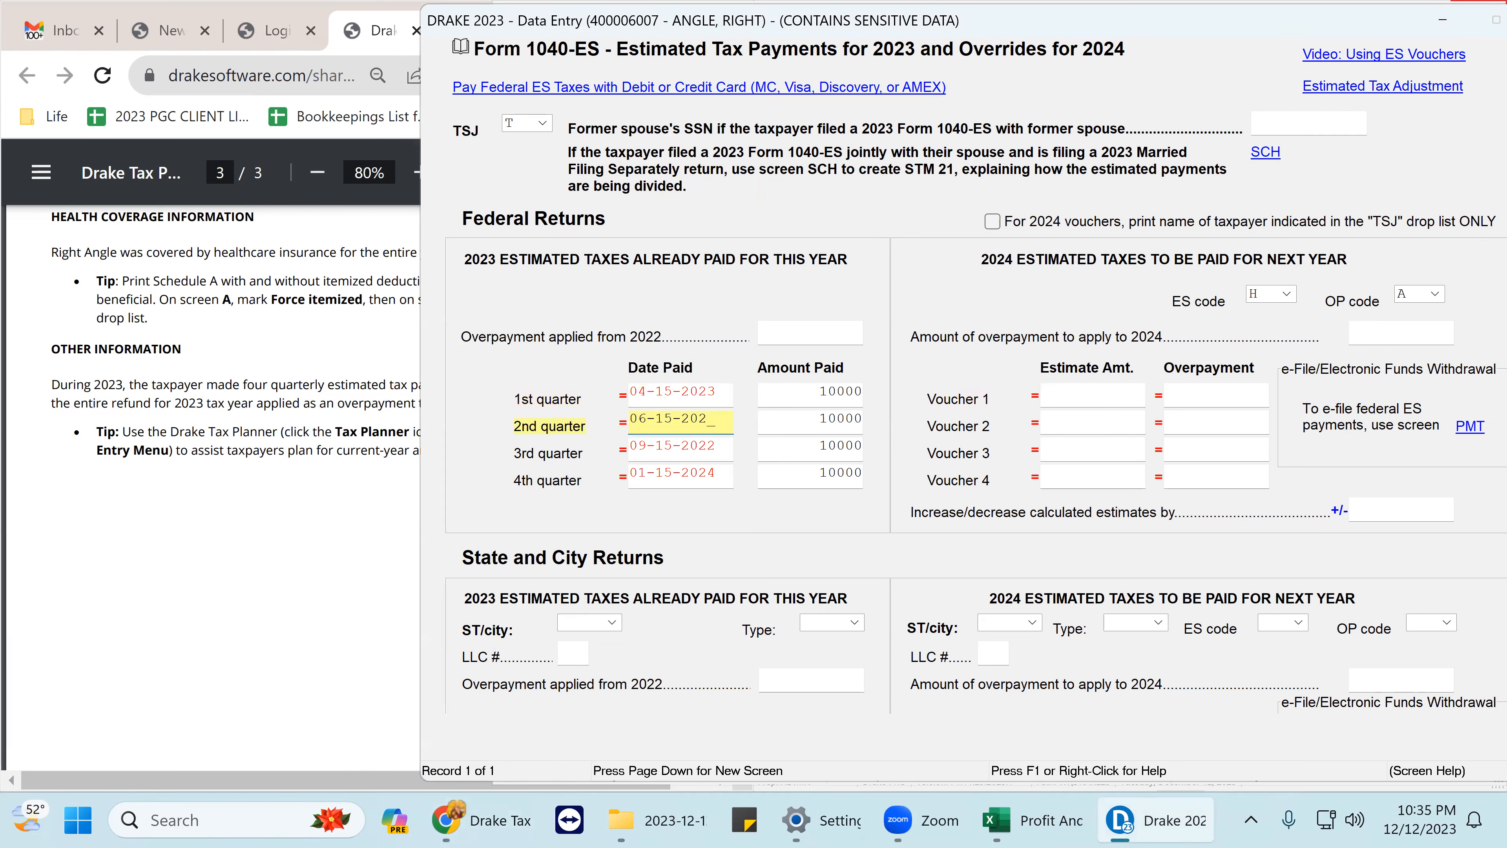
click(714, 446)
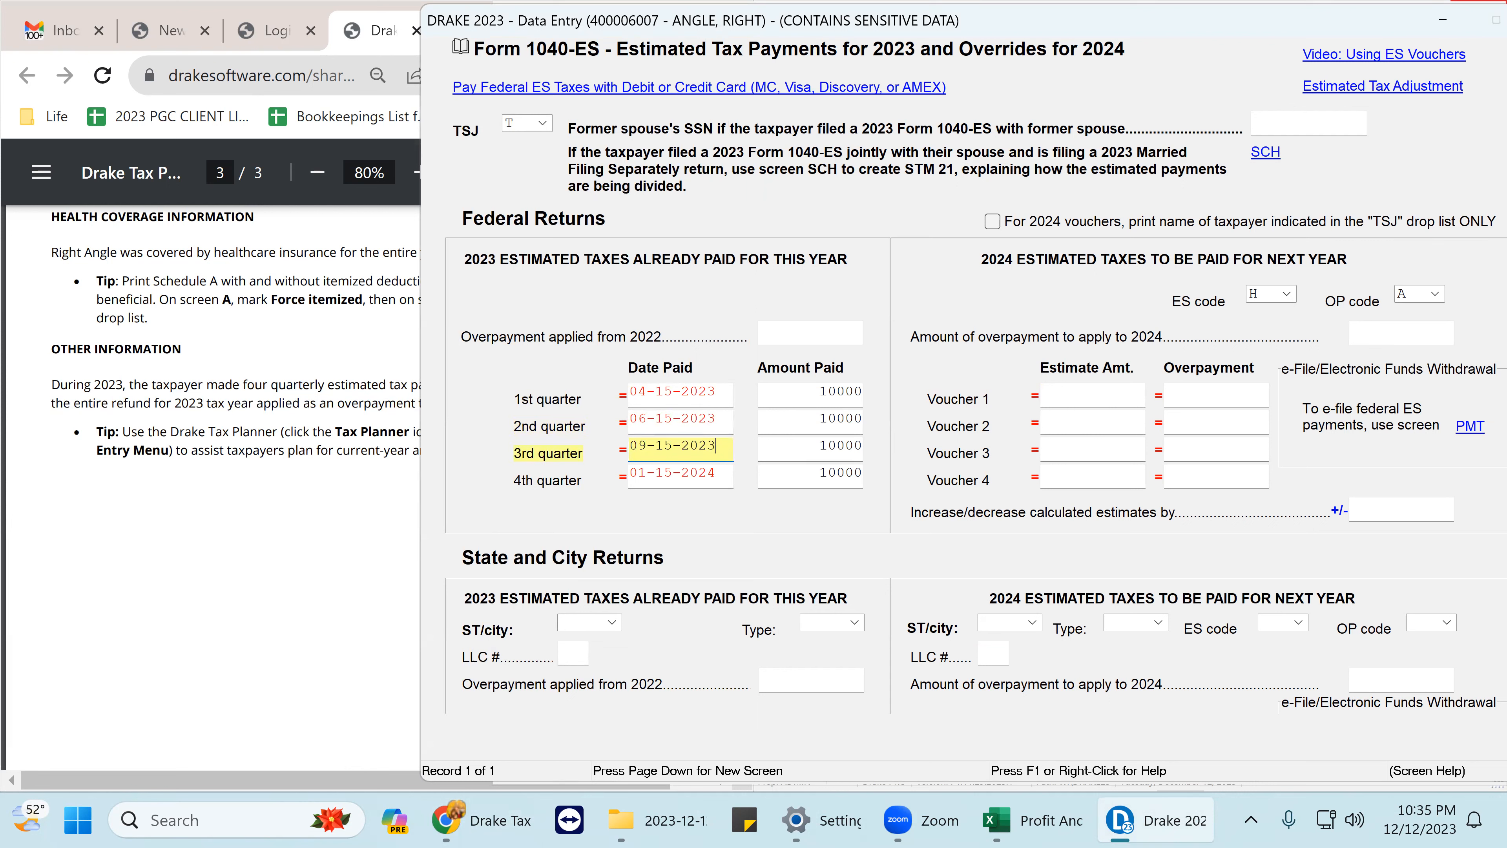
click(1085, 396)
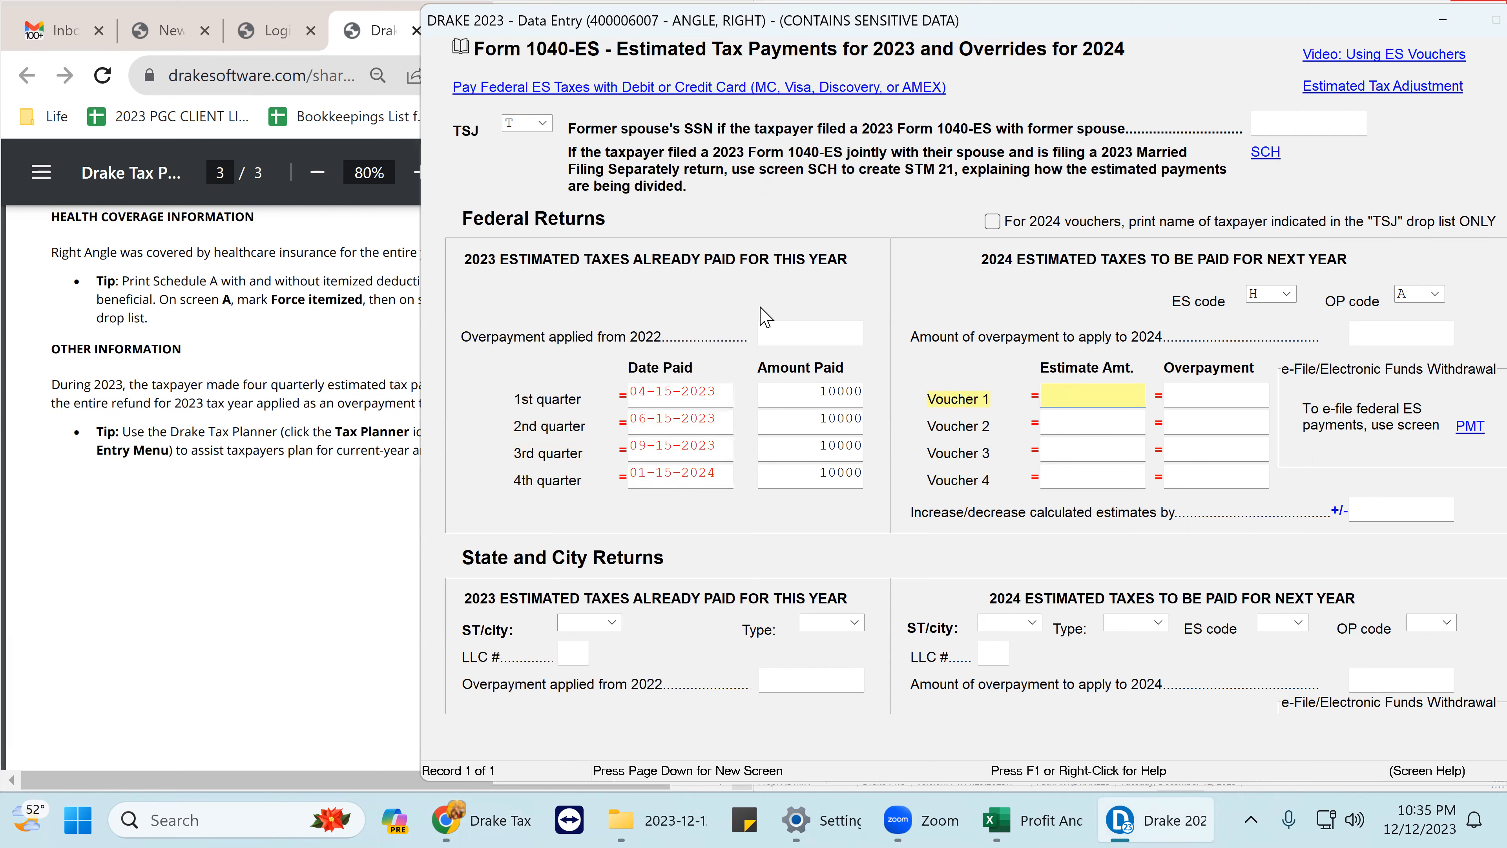
double_click(1205, 27)
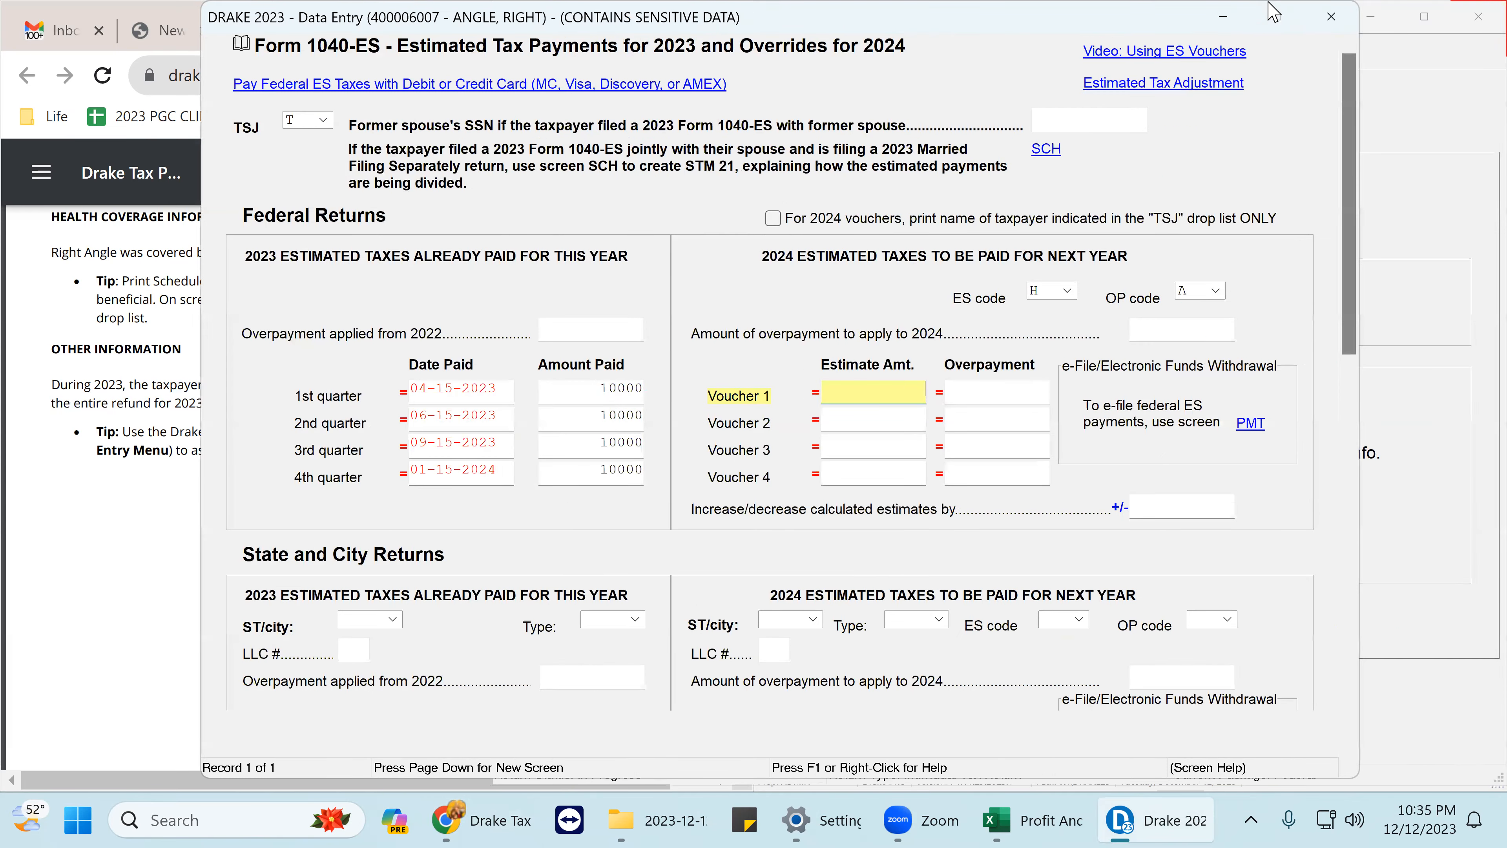
- Close the estimated taxes screen and the consent to use of return information screen
click(1328, 19)
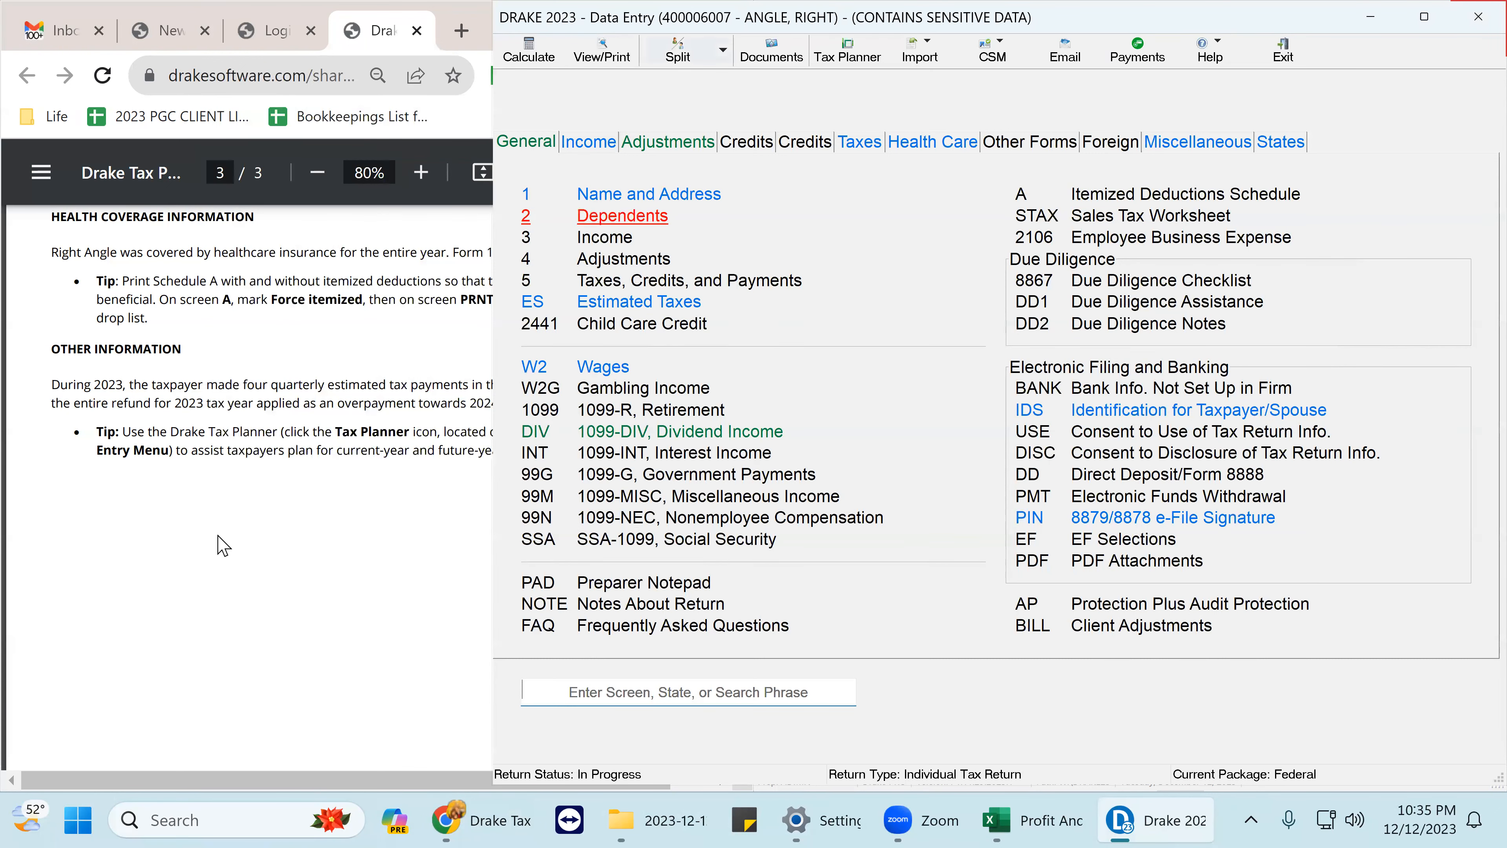
click(155, 534)
click(1029, 431)
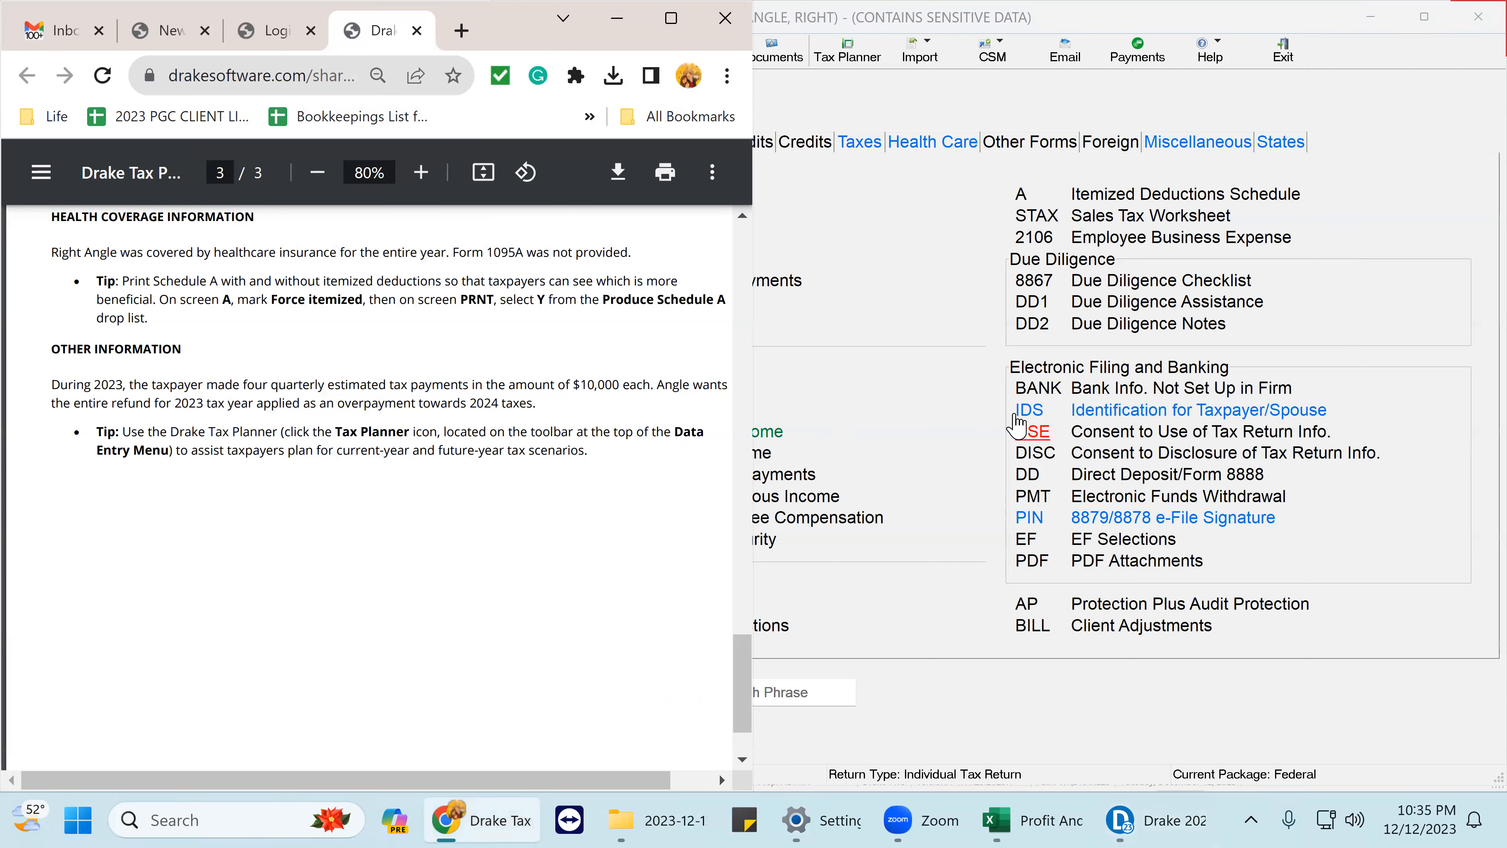
click(1473, 15)
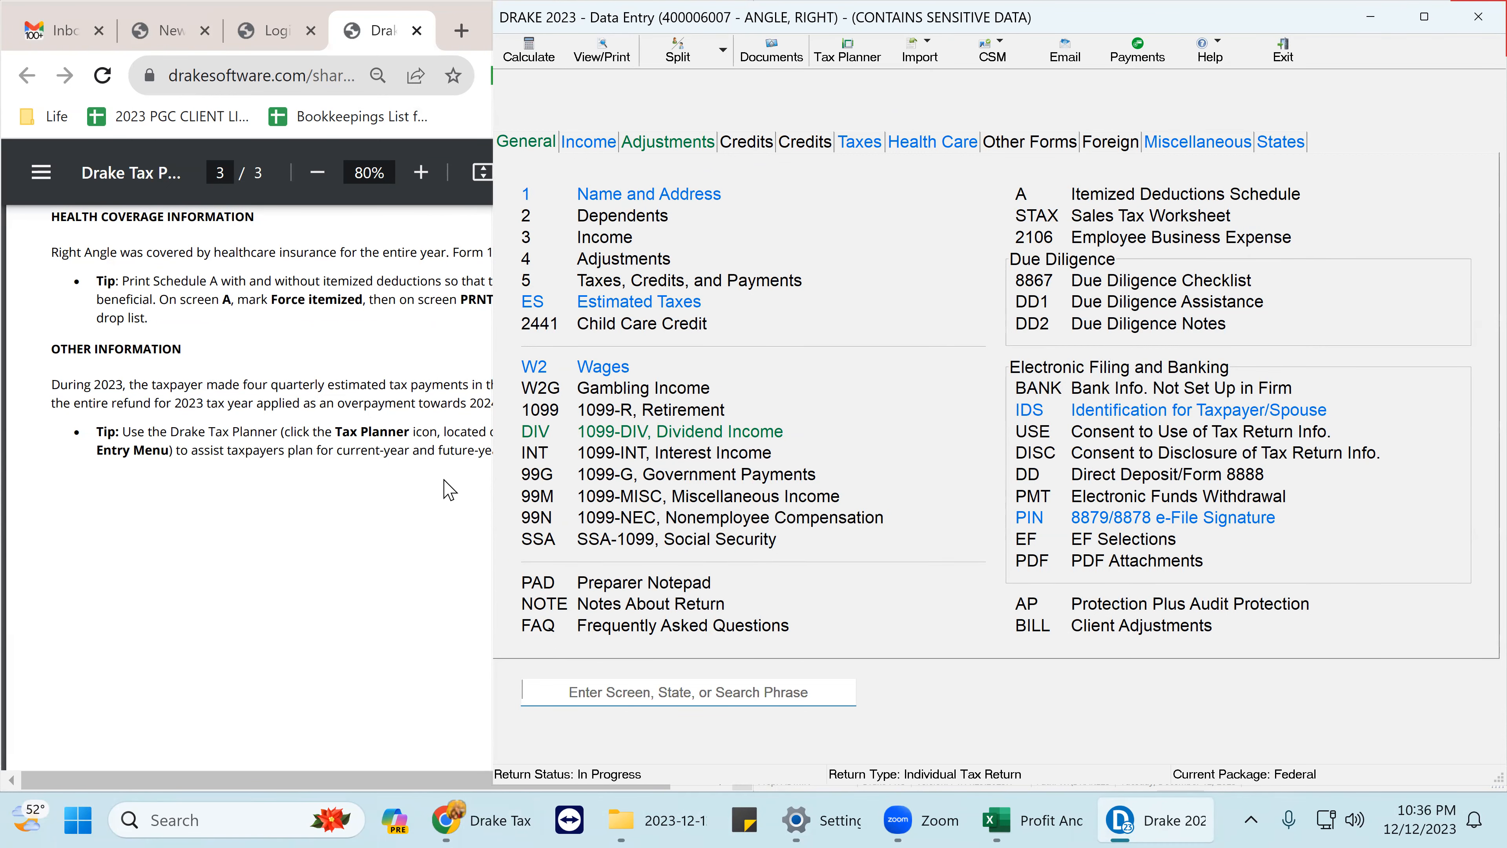
- Show page 2's W-2 details in the practice PDF beside the data-entry menu
click(330, 442)
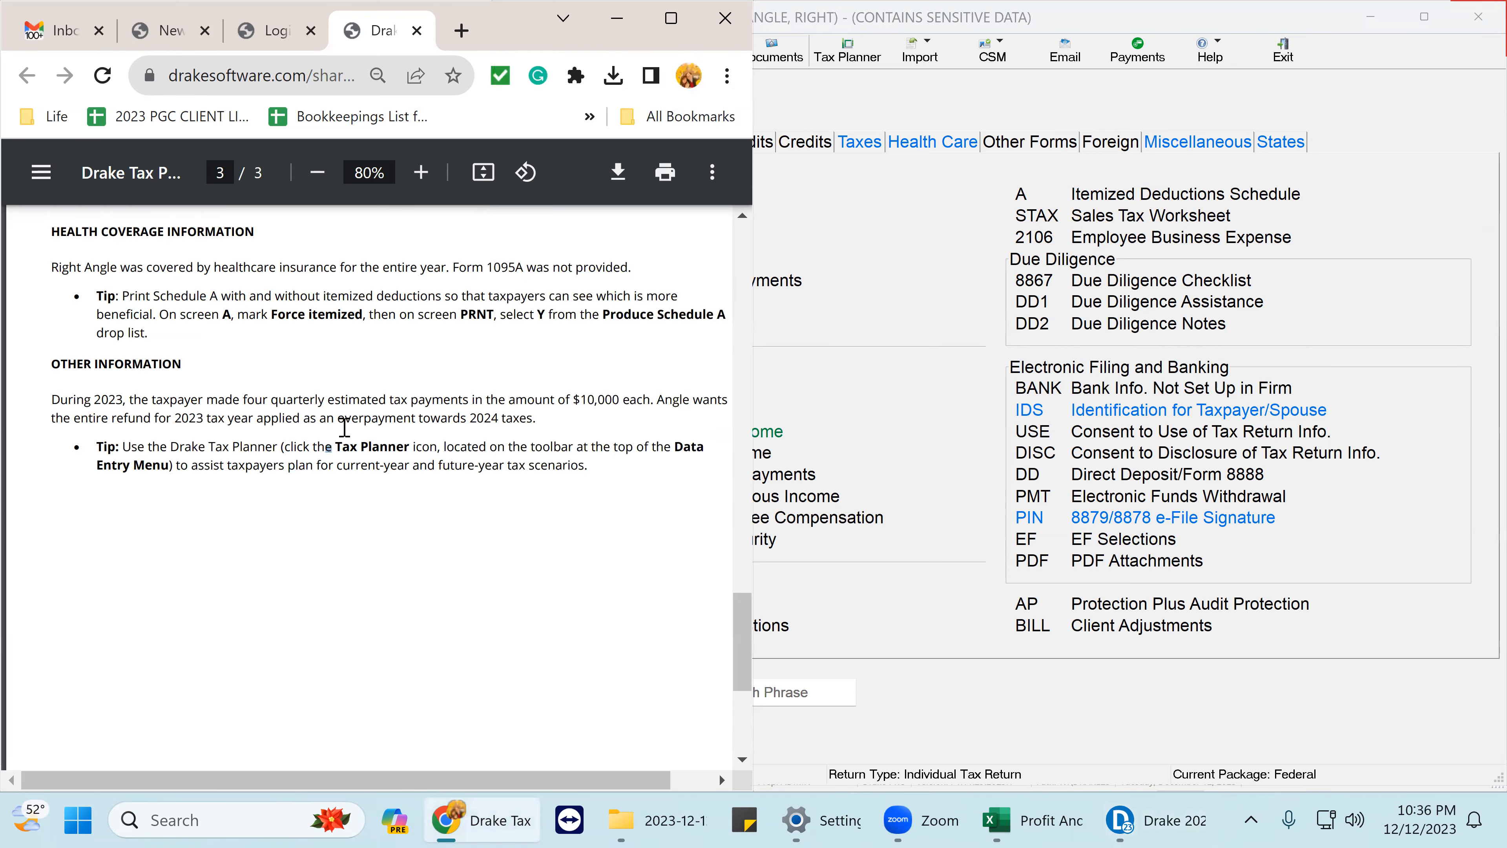
scroll(344, 428, up, 10)
scroll(344, 428, down, 4)
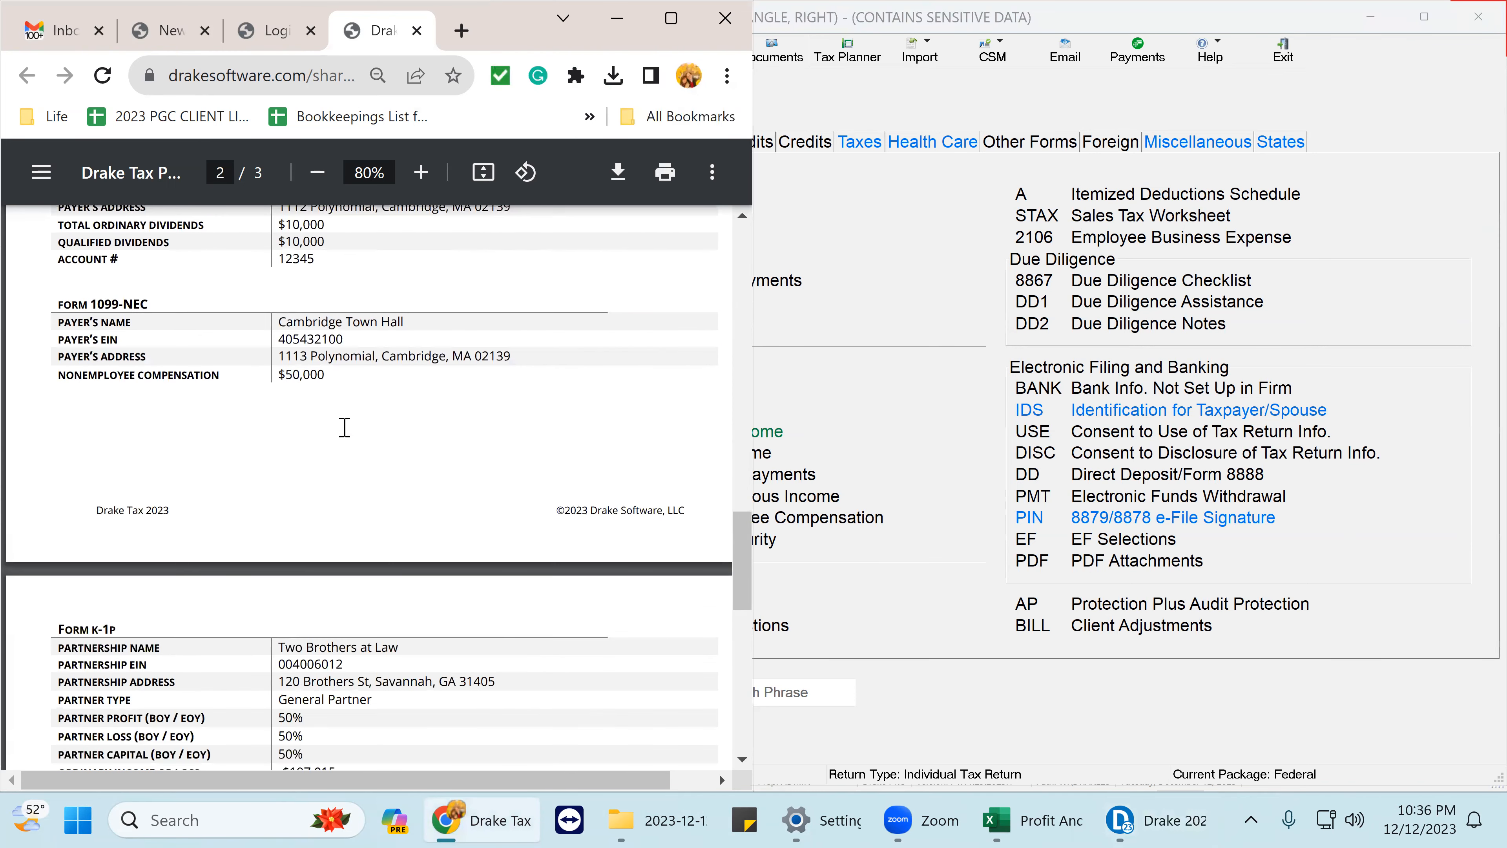
scroll(344, 427, up, 5)
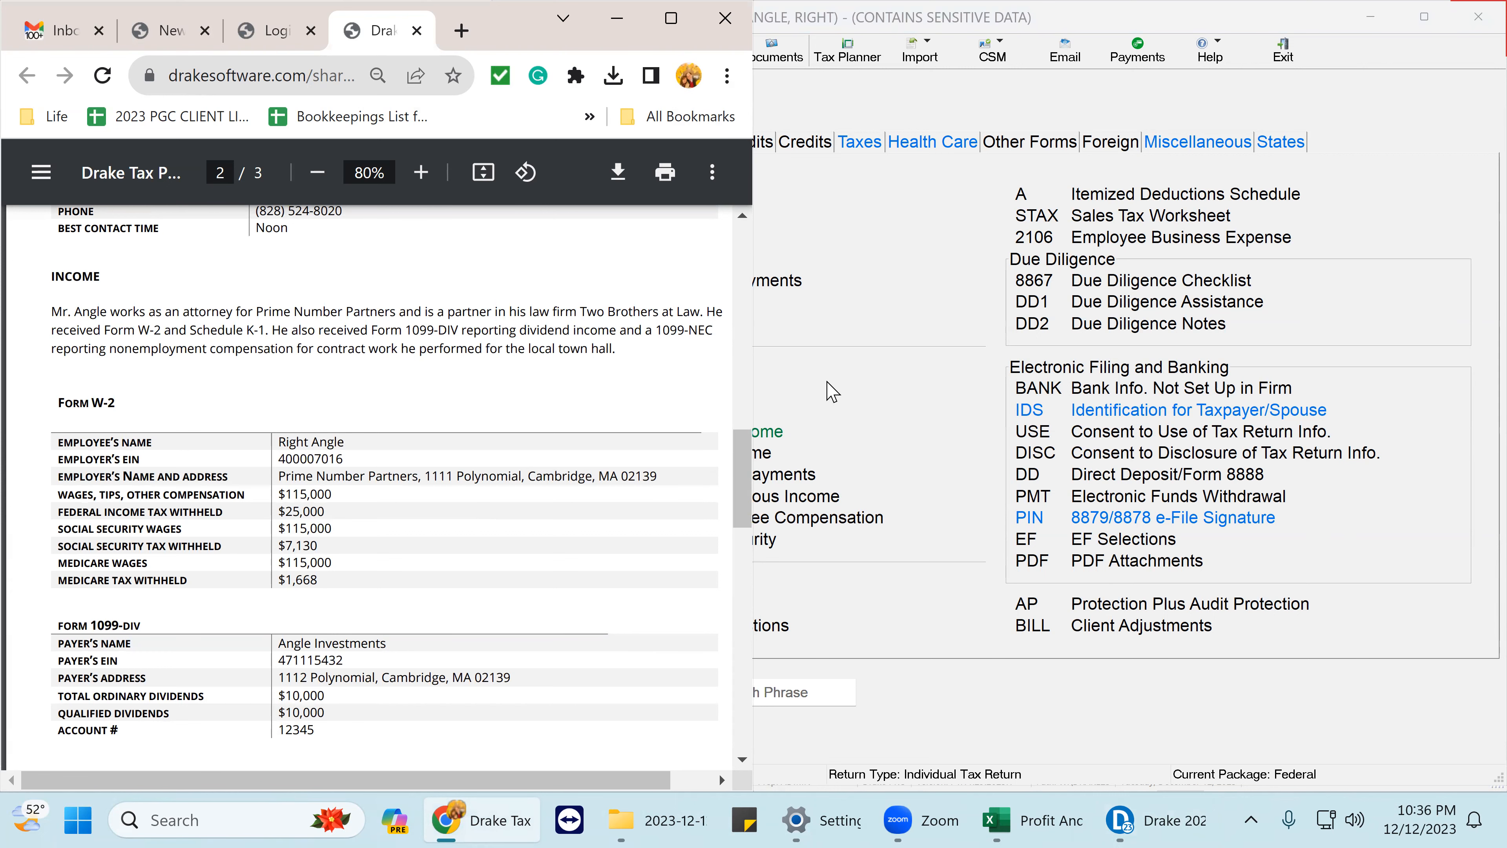
click(839, 392)
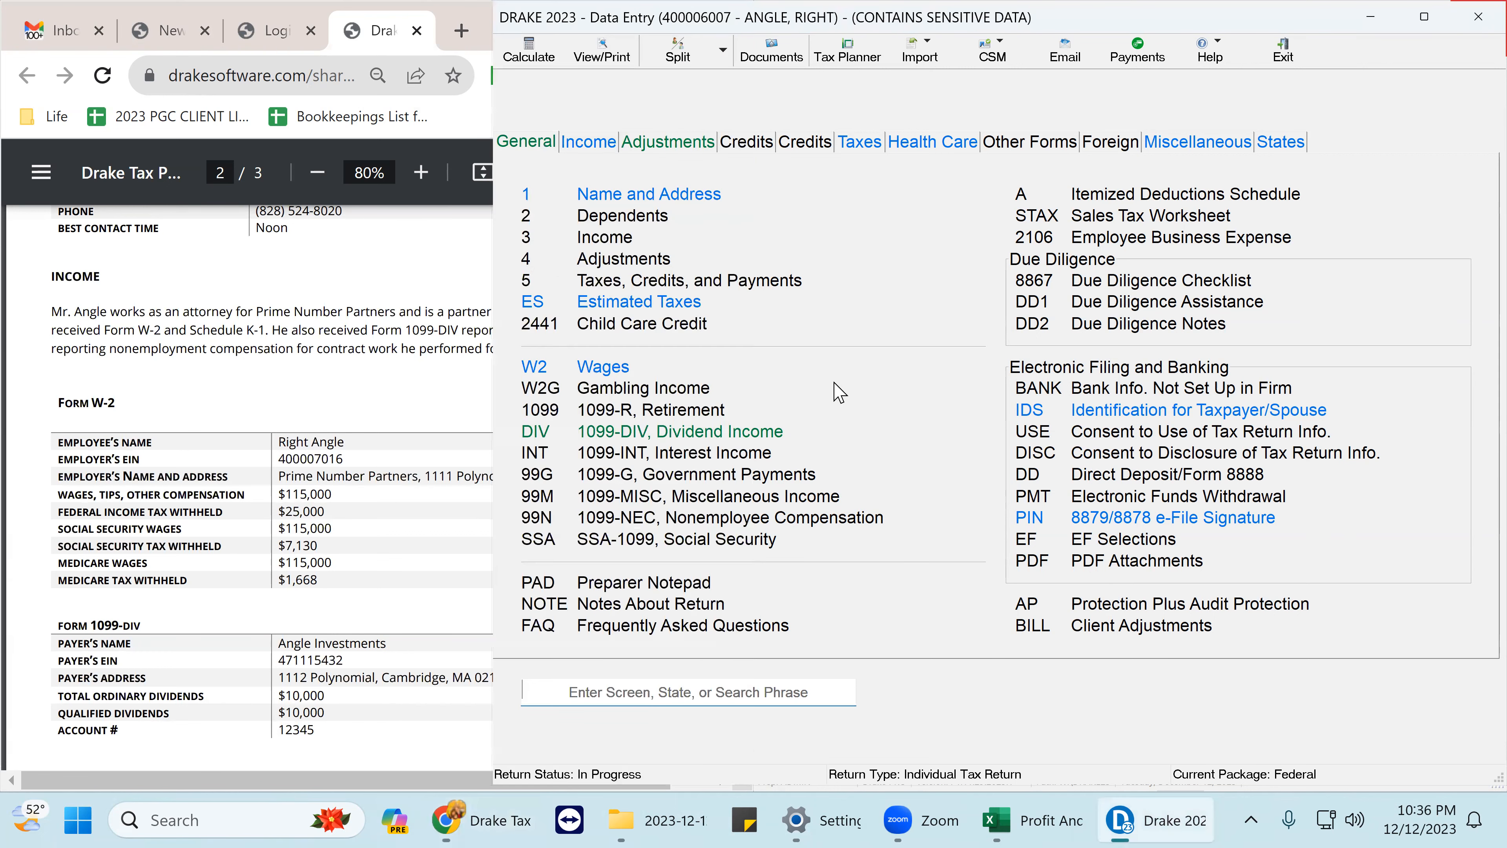
- Open the W-2, assign it to the taxpayer (T), and compare the employer EIN with the PDF
click(588, 368)
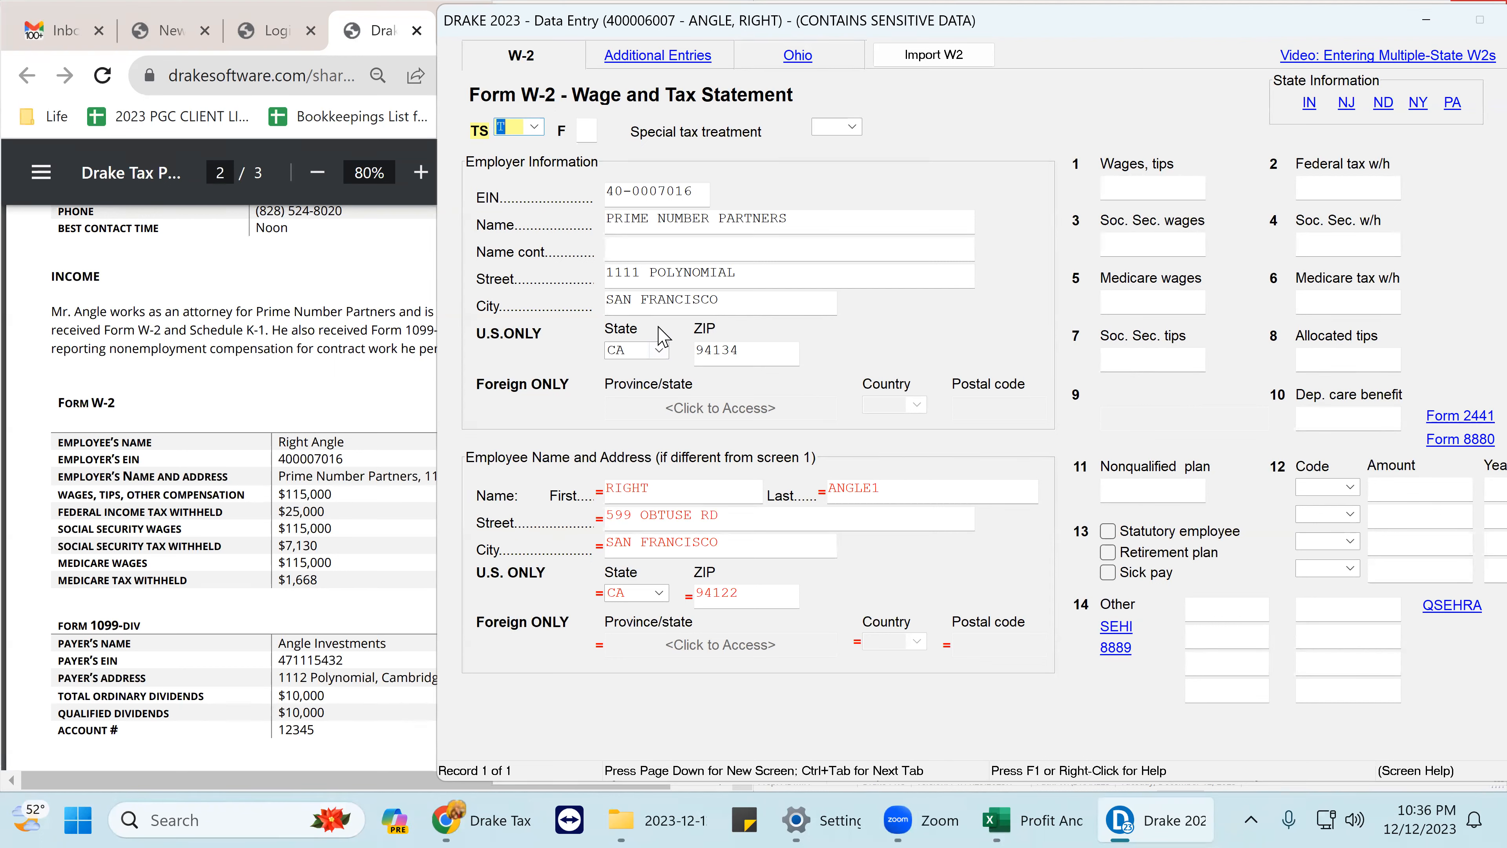
drag(699, 190, 606, 193)
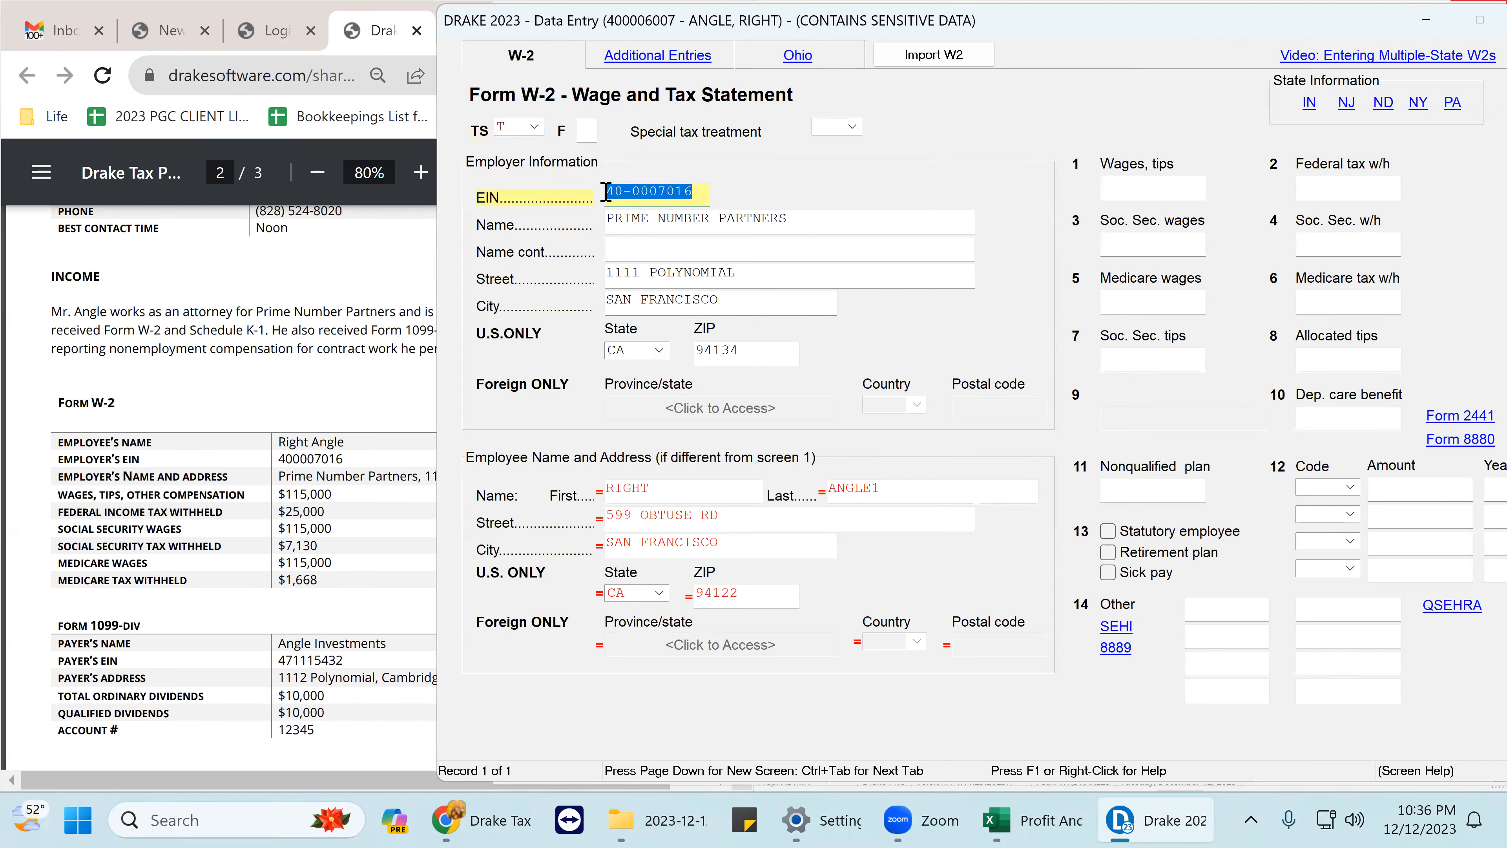
click(535, 126)
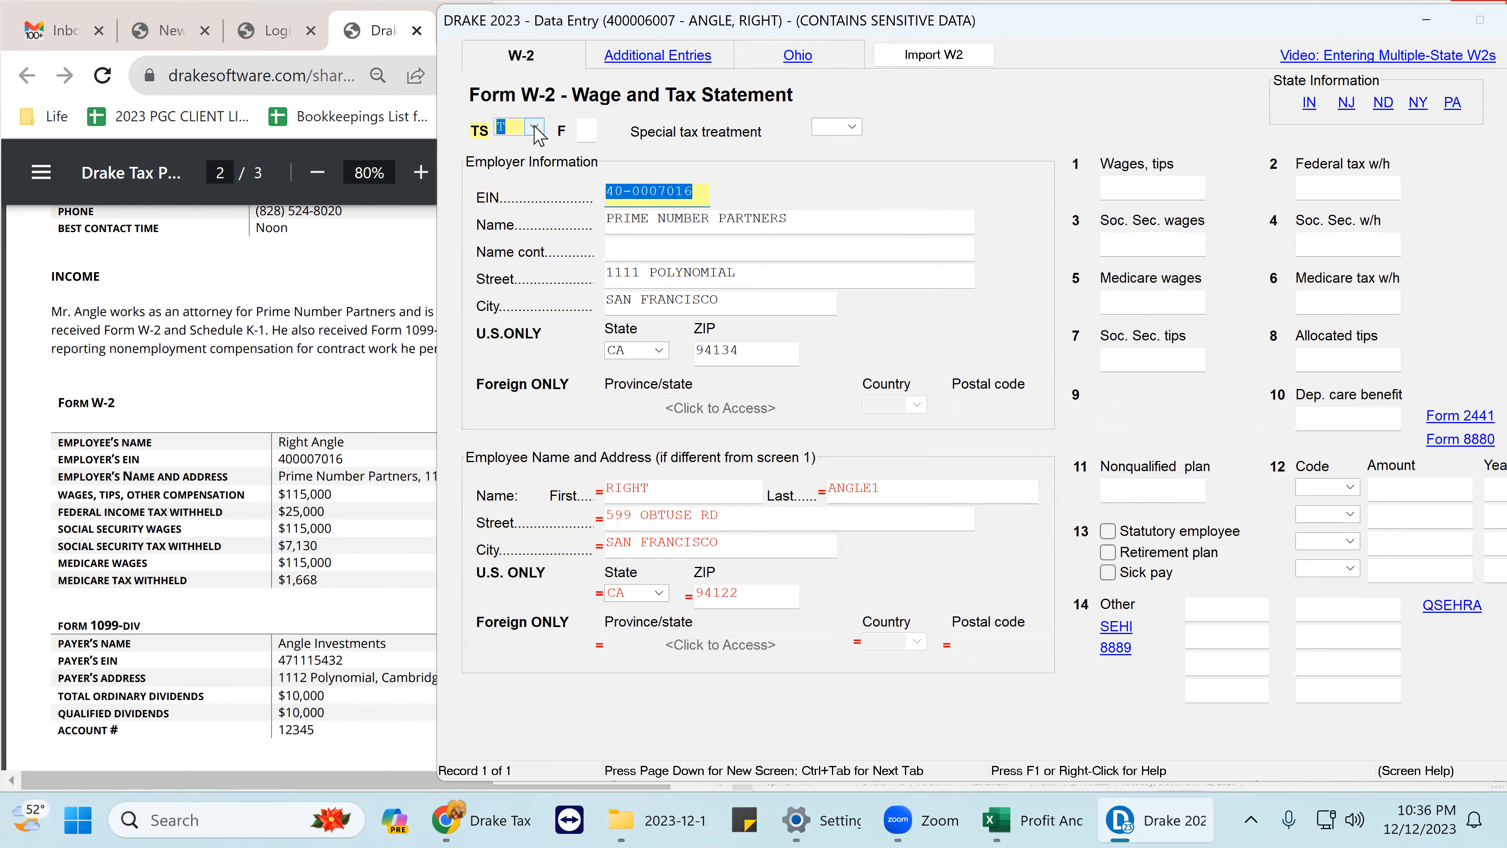
click(545, 154)
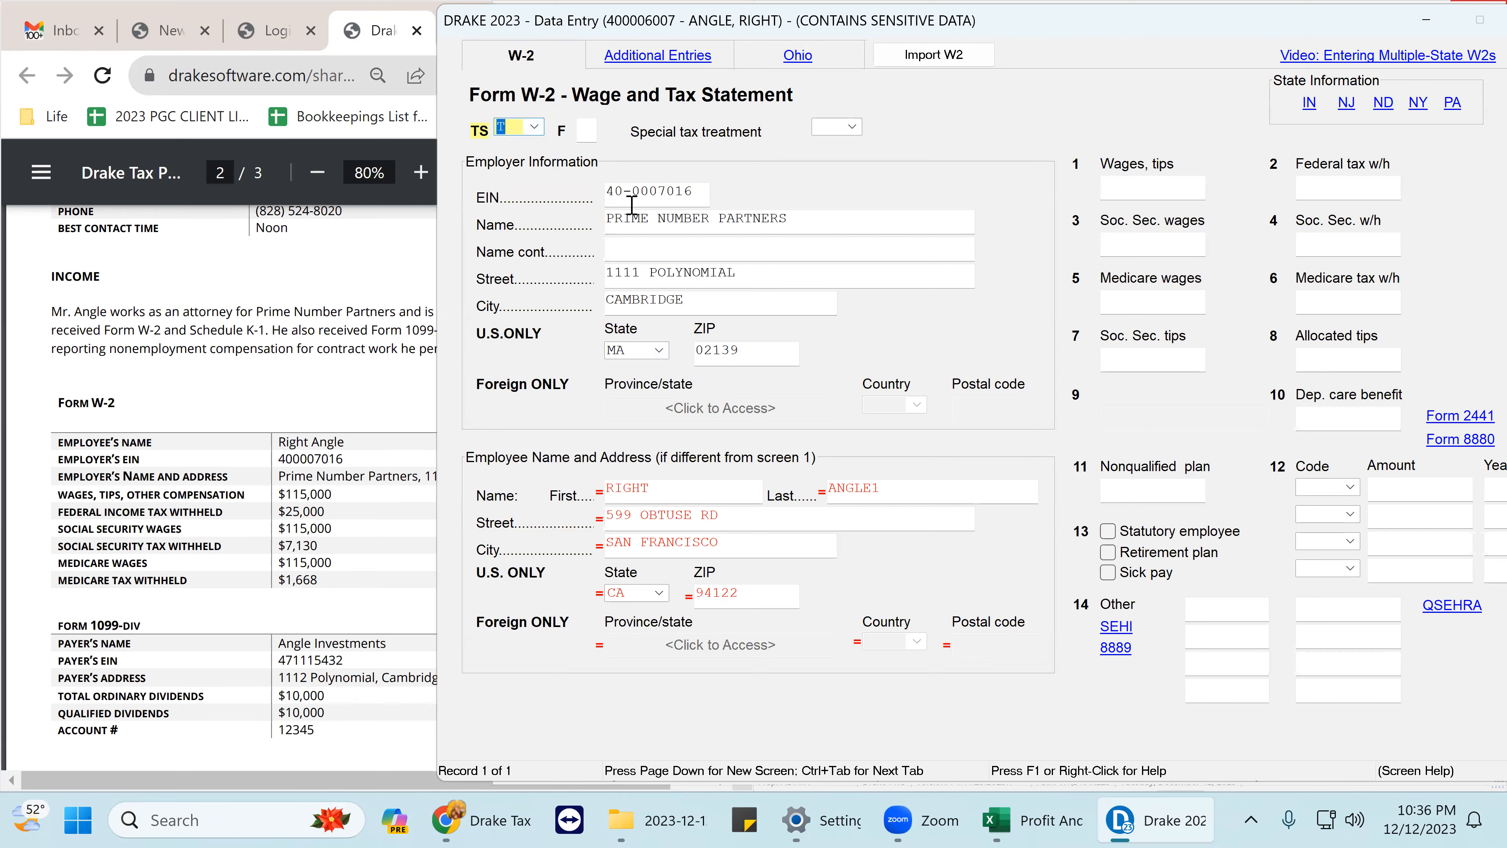
drag(695, 195, 596, 189)
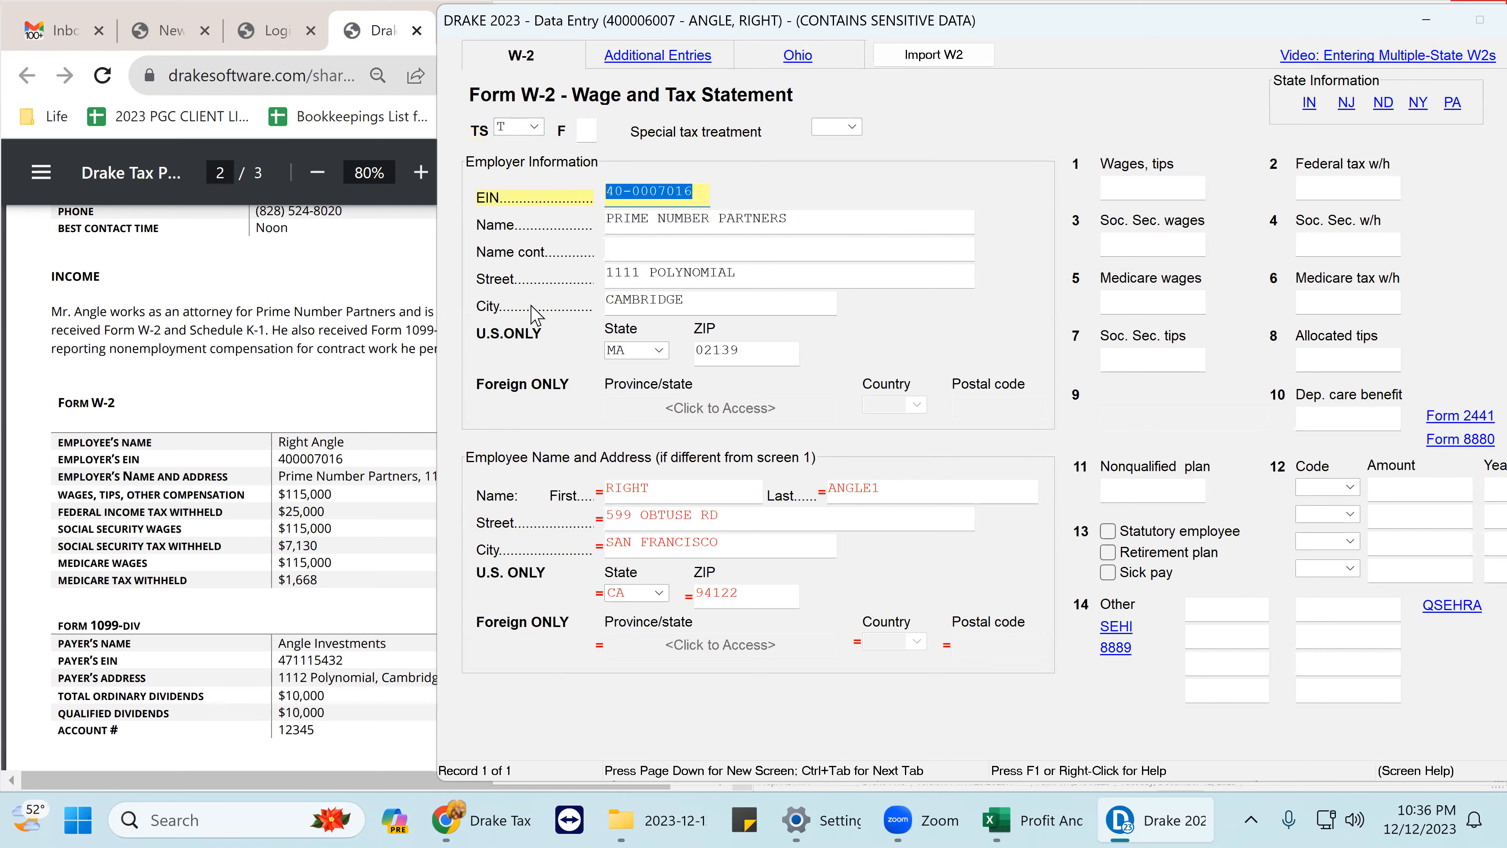
click(332, 456)
drag(343, 458, 256, 458)
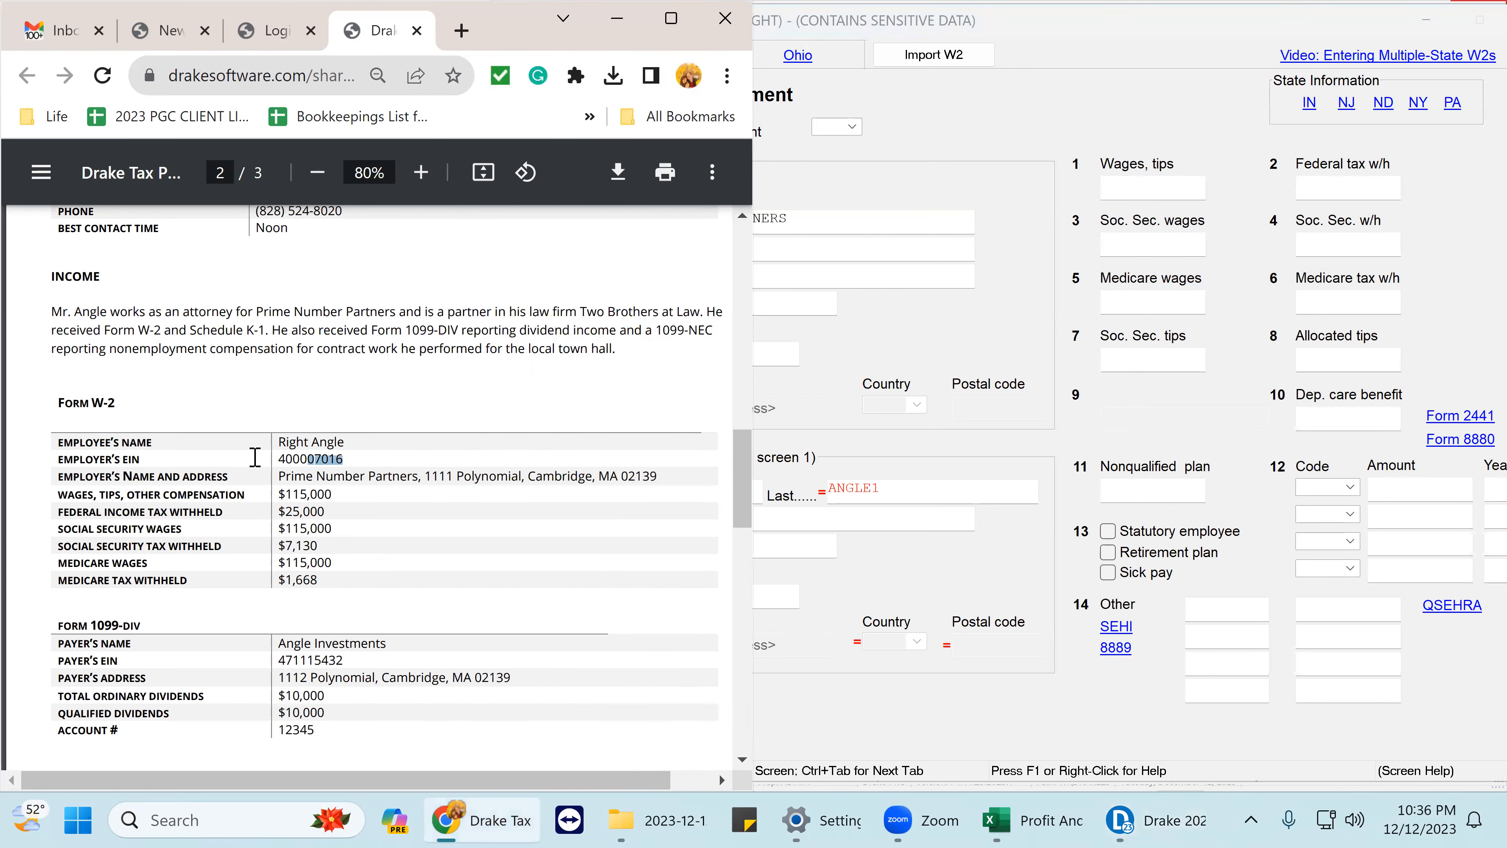
click(829, 251)
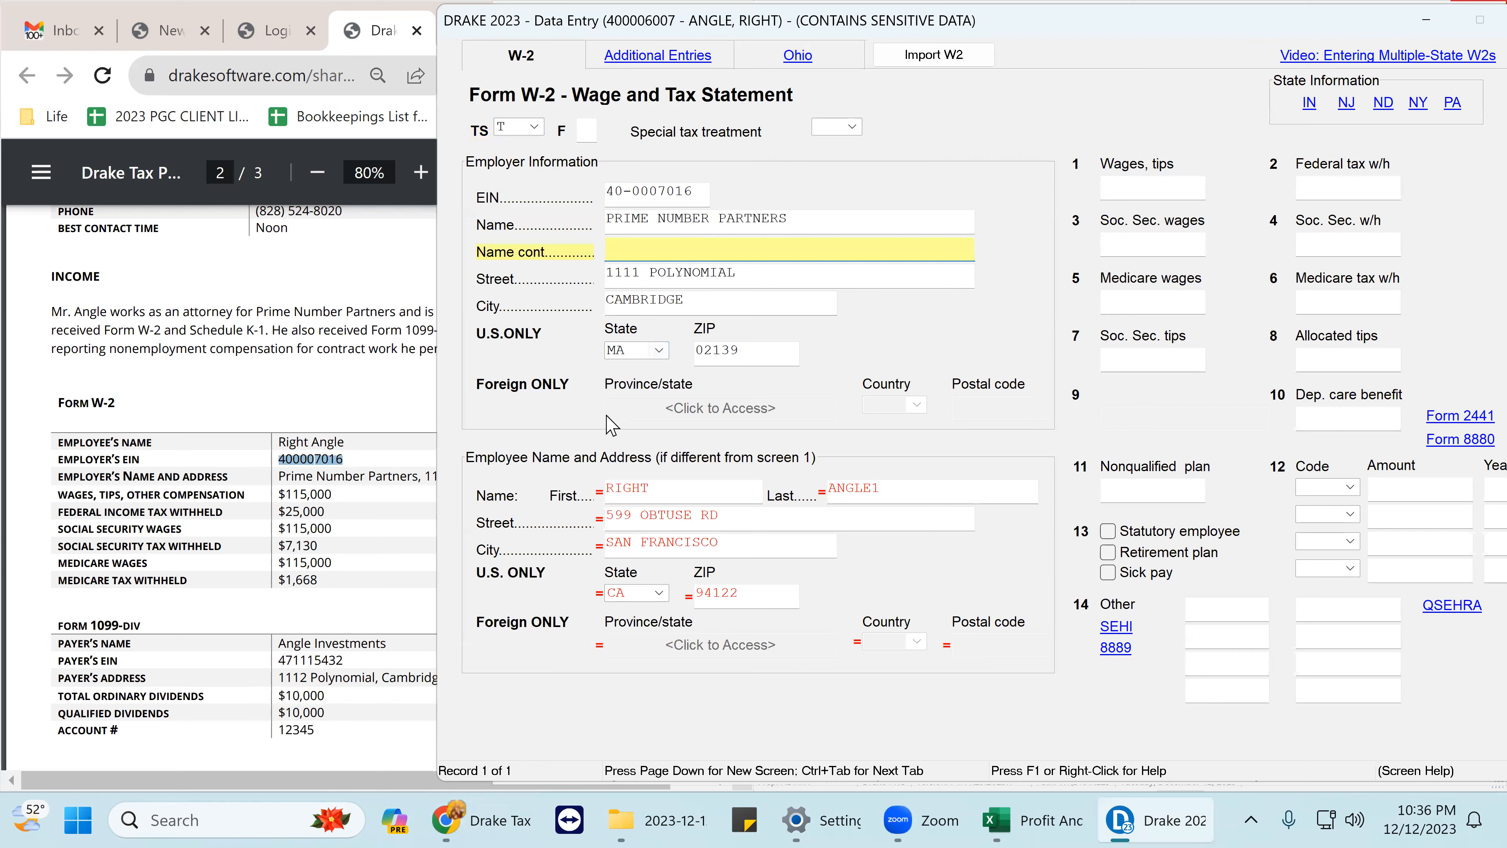
- Enter box 1 wages of 115000 and box 2 federal withholding of 25000
click(1108, 185)
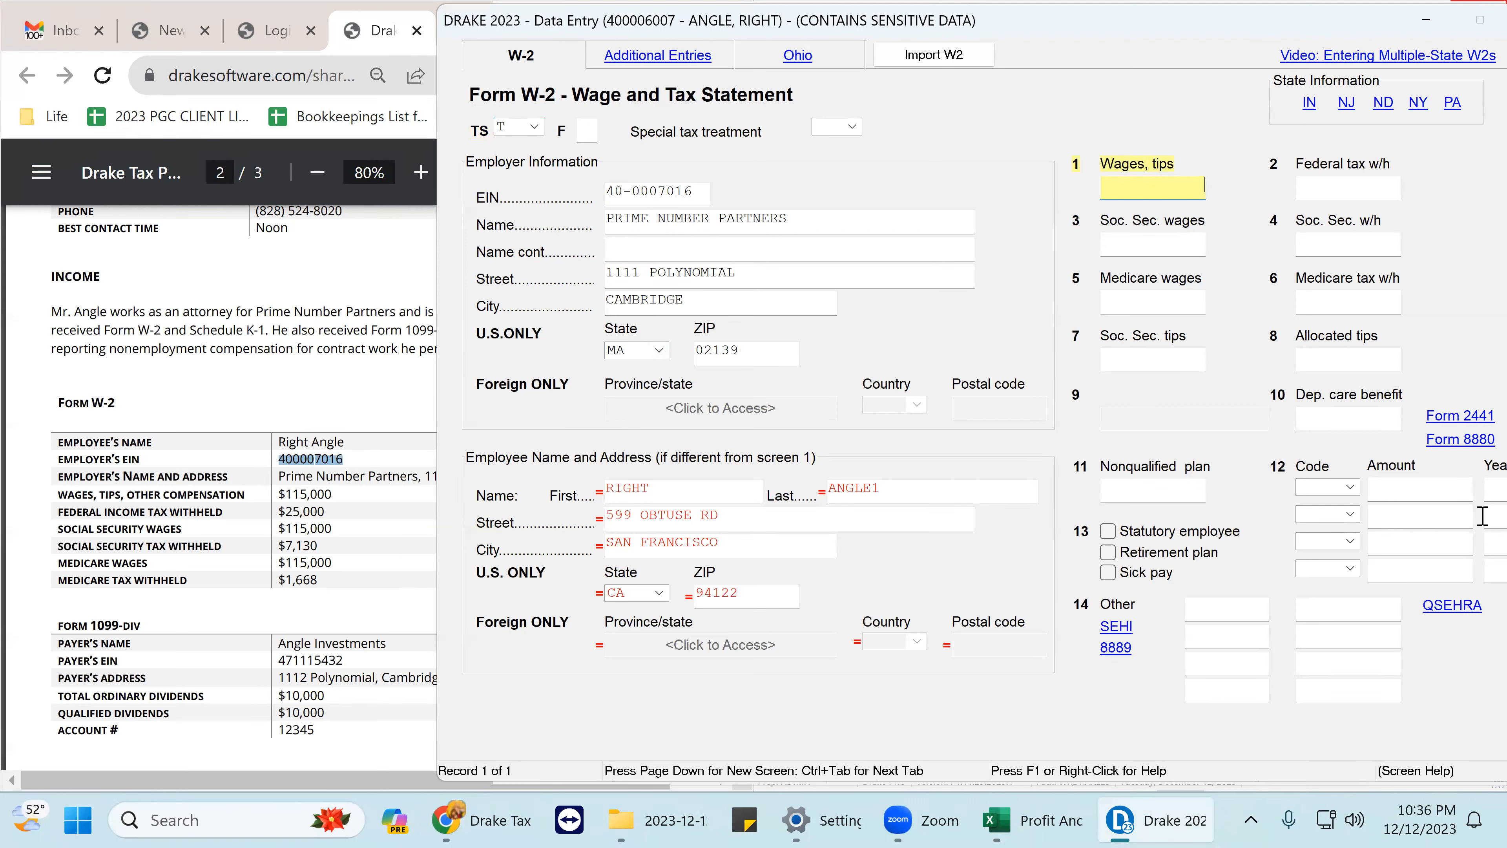
text(1125000)
key(BackSpace)
key(BackSpace)
key(BackSpace)
key(BackSpace)
key(BackSpace)
key(BackSpace)
key(Tab)
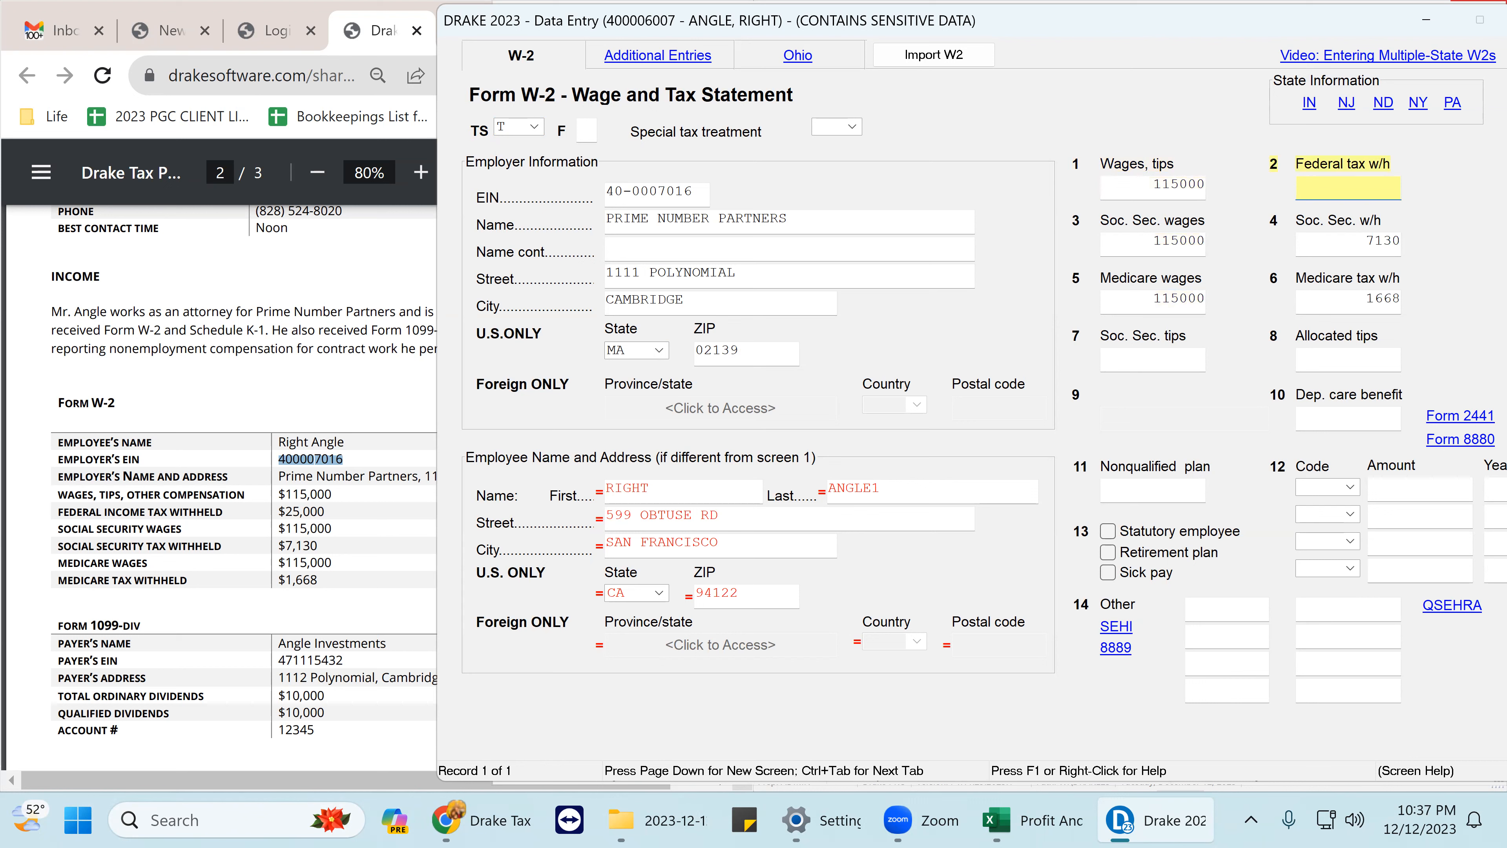
text(25000)
key(Tab)
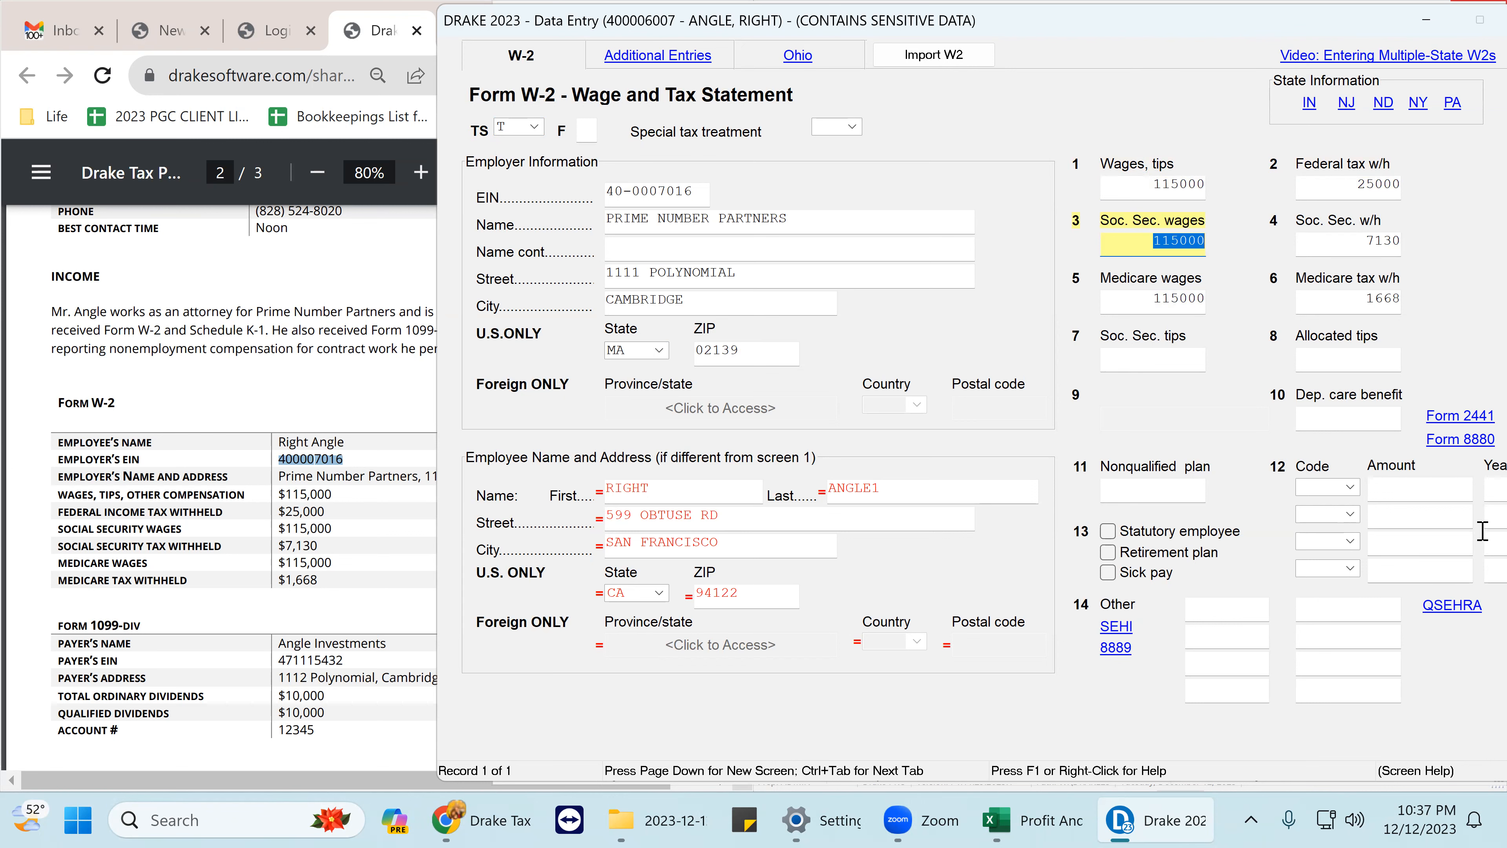
- Set the box 15 state to MA after checking the PDF's state figures
click(386, 625)
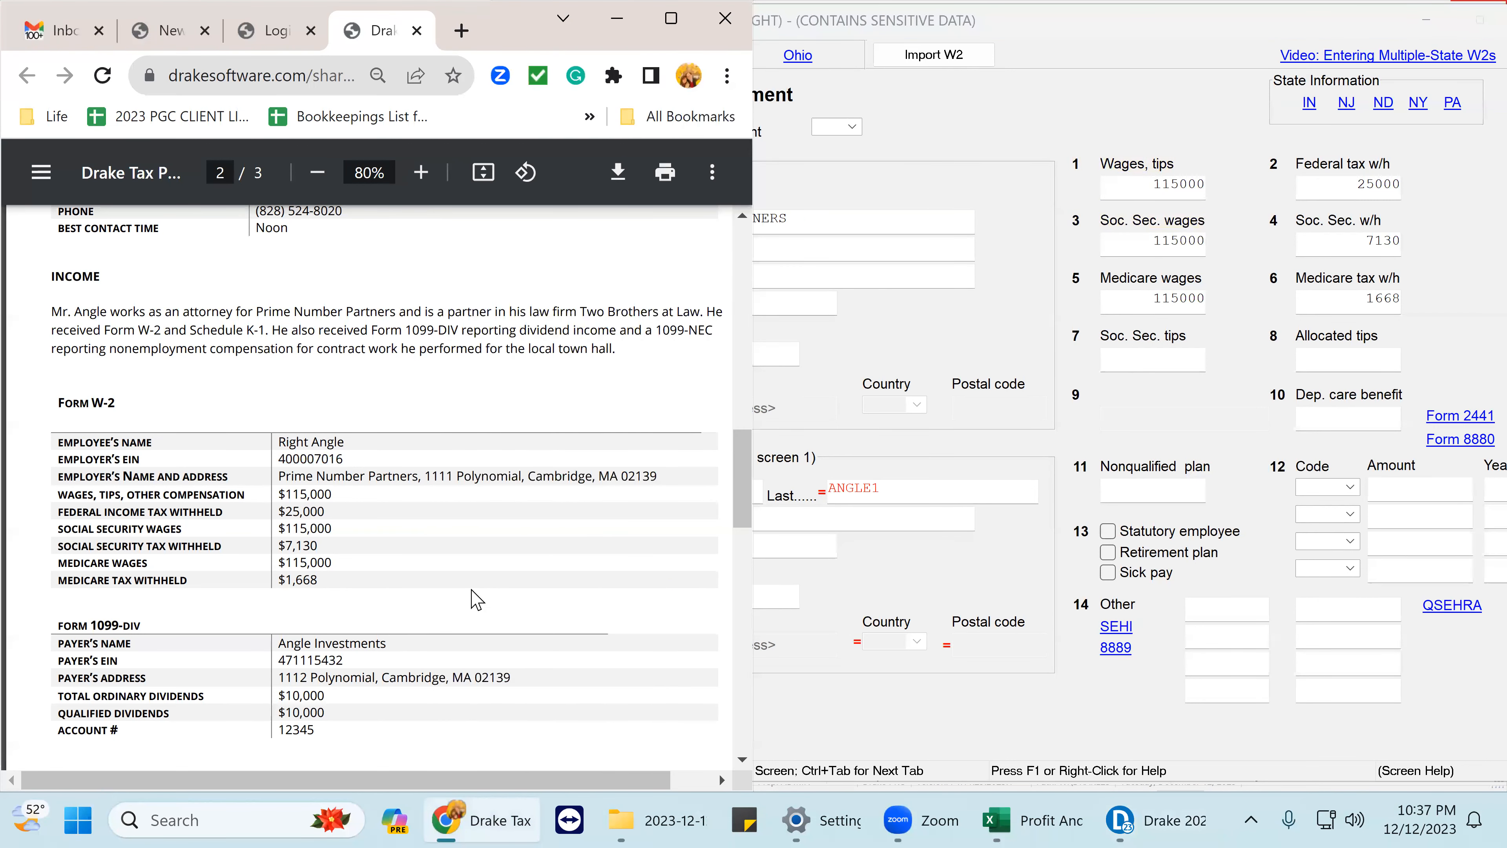
scroll(969, 448, down, 3)
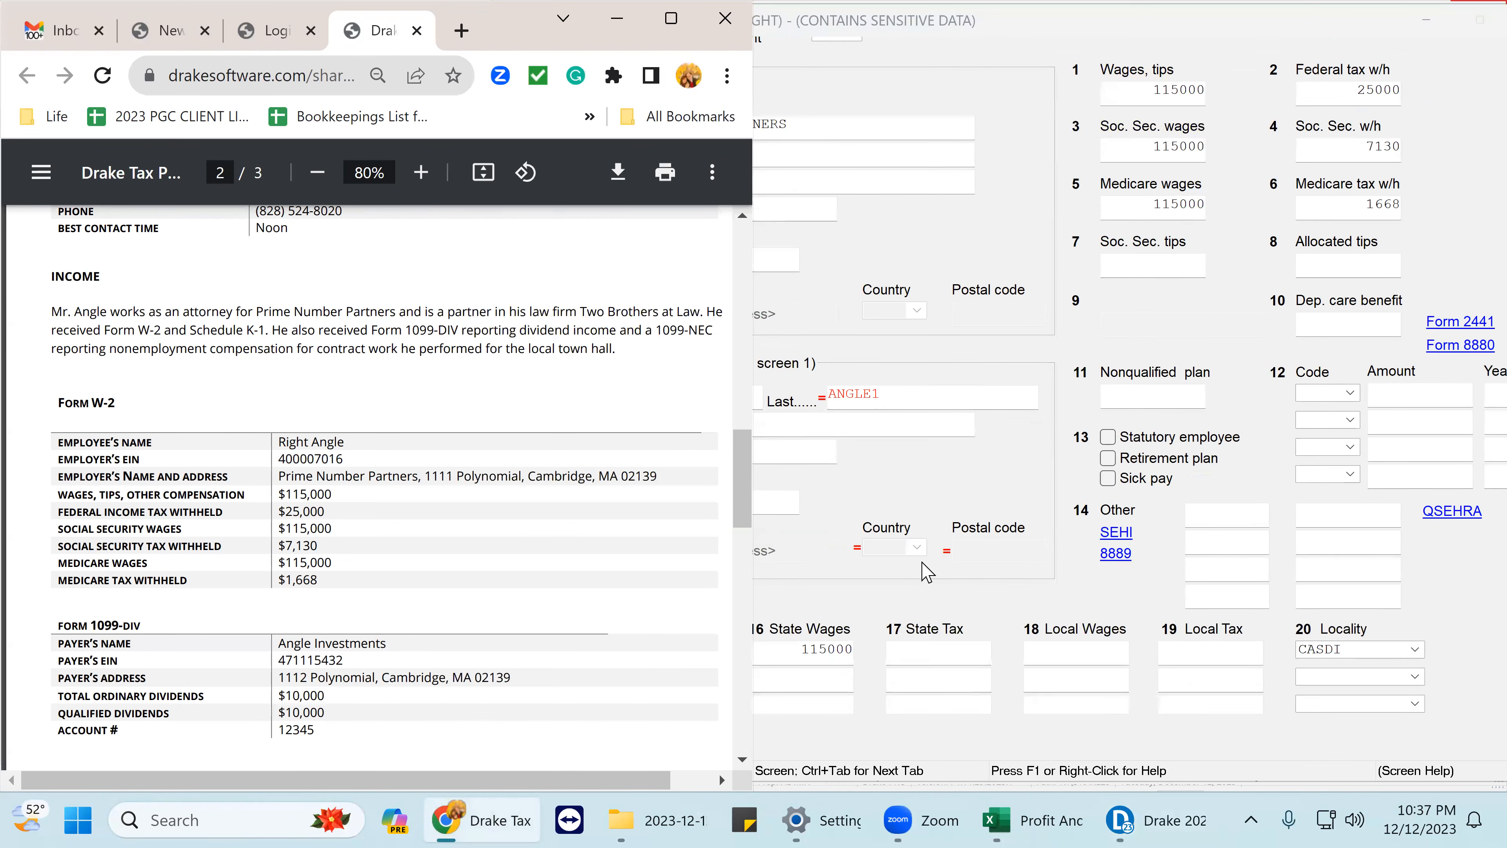
click(791, 584)
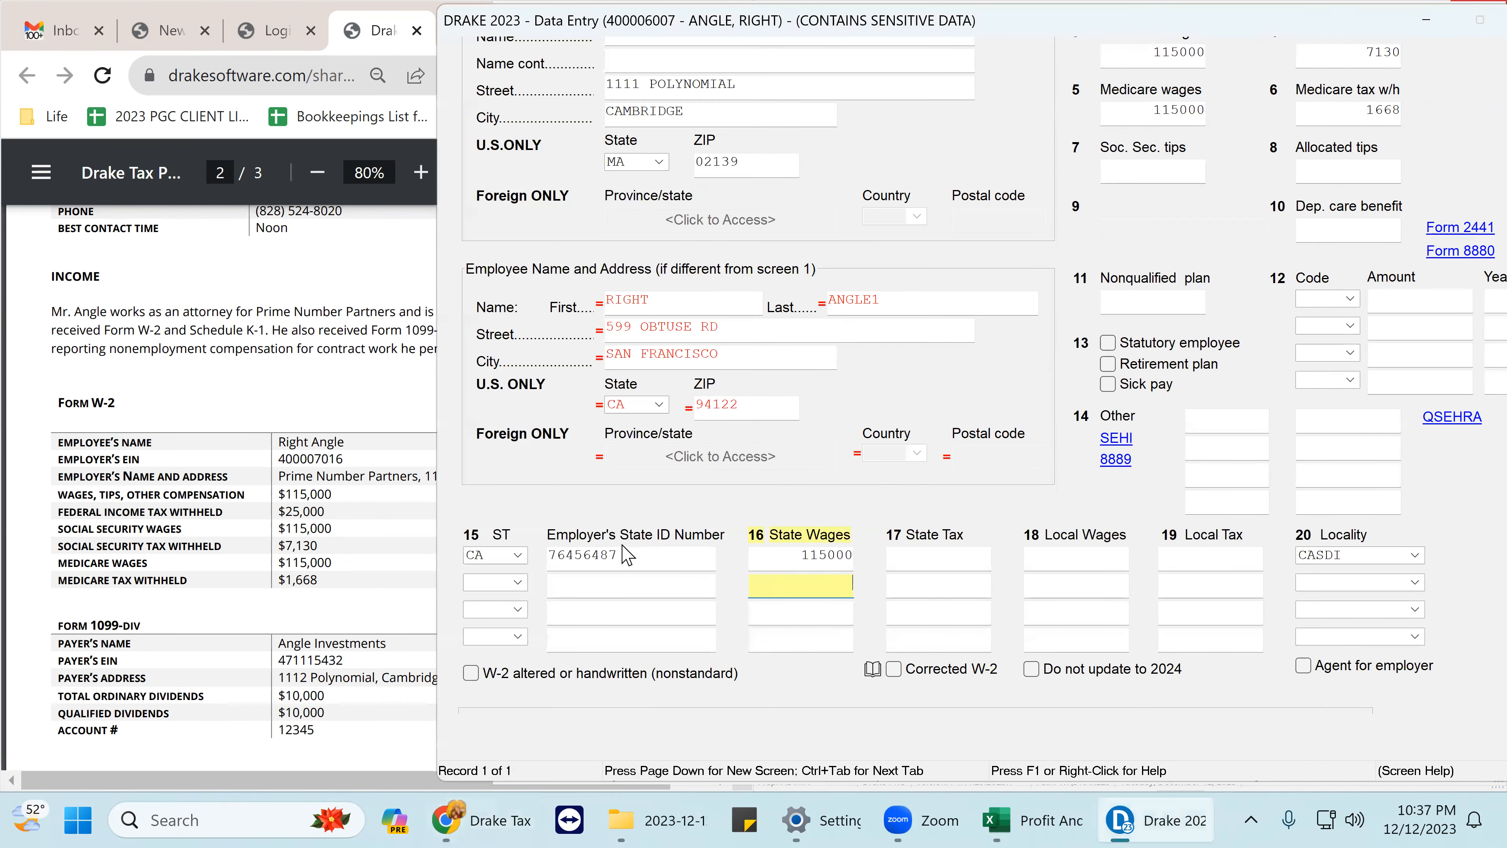
click(482, 556)
text(M)
key(Tab)
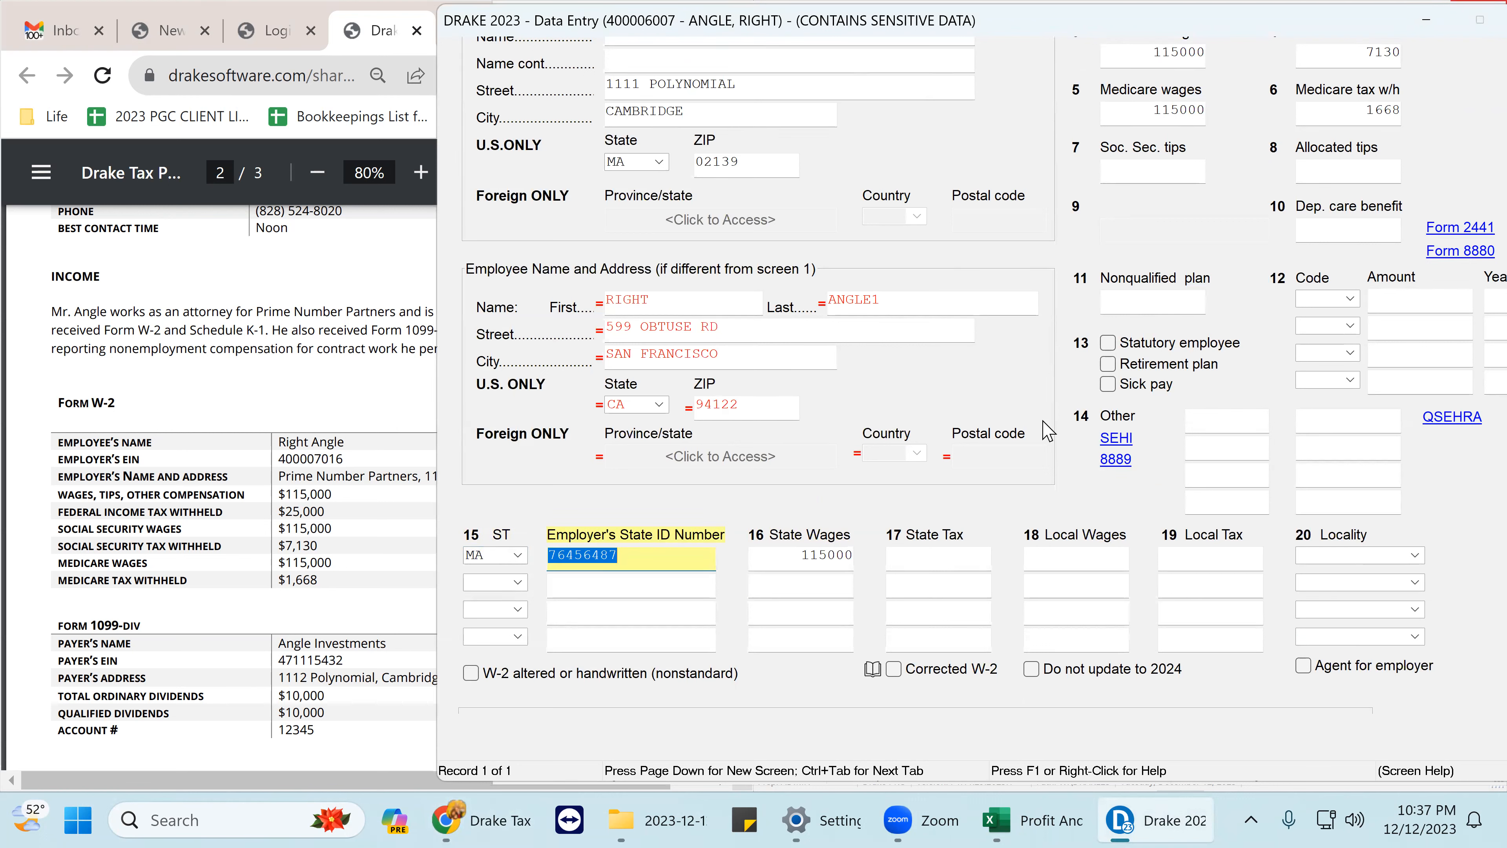
click(921, 559)
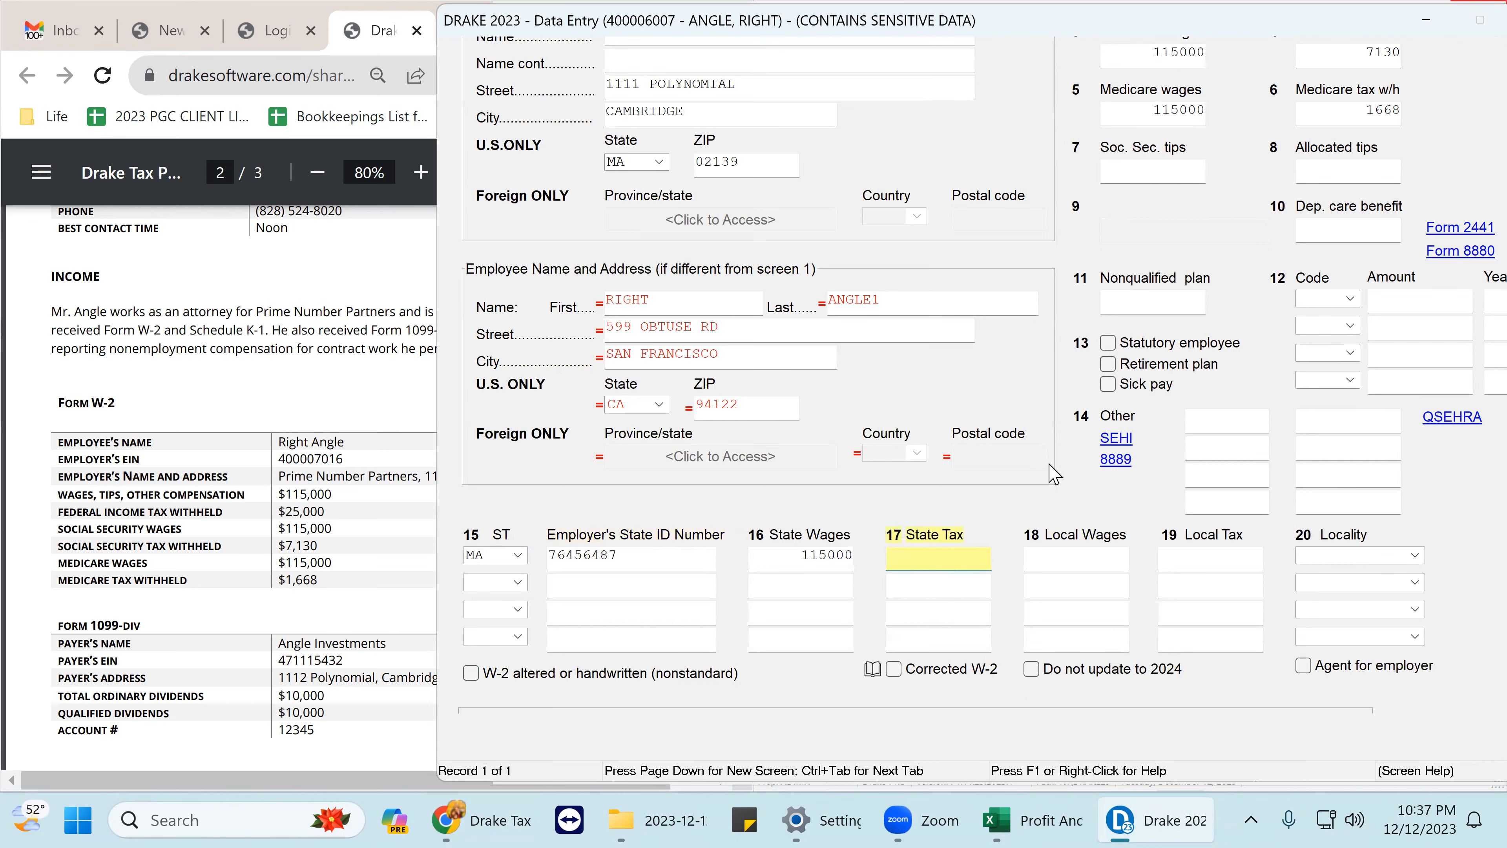
drag(1180, 36, 1046, 32)
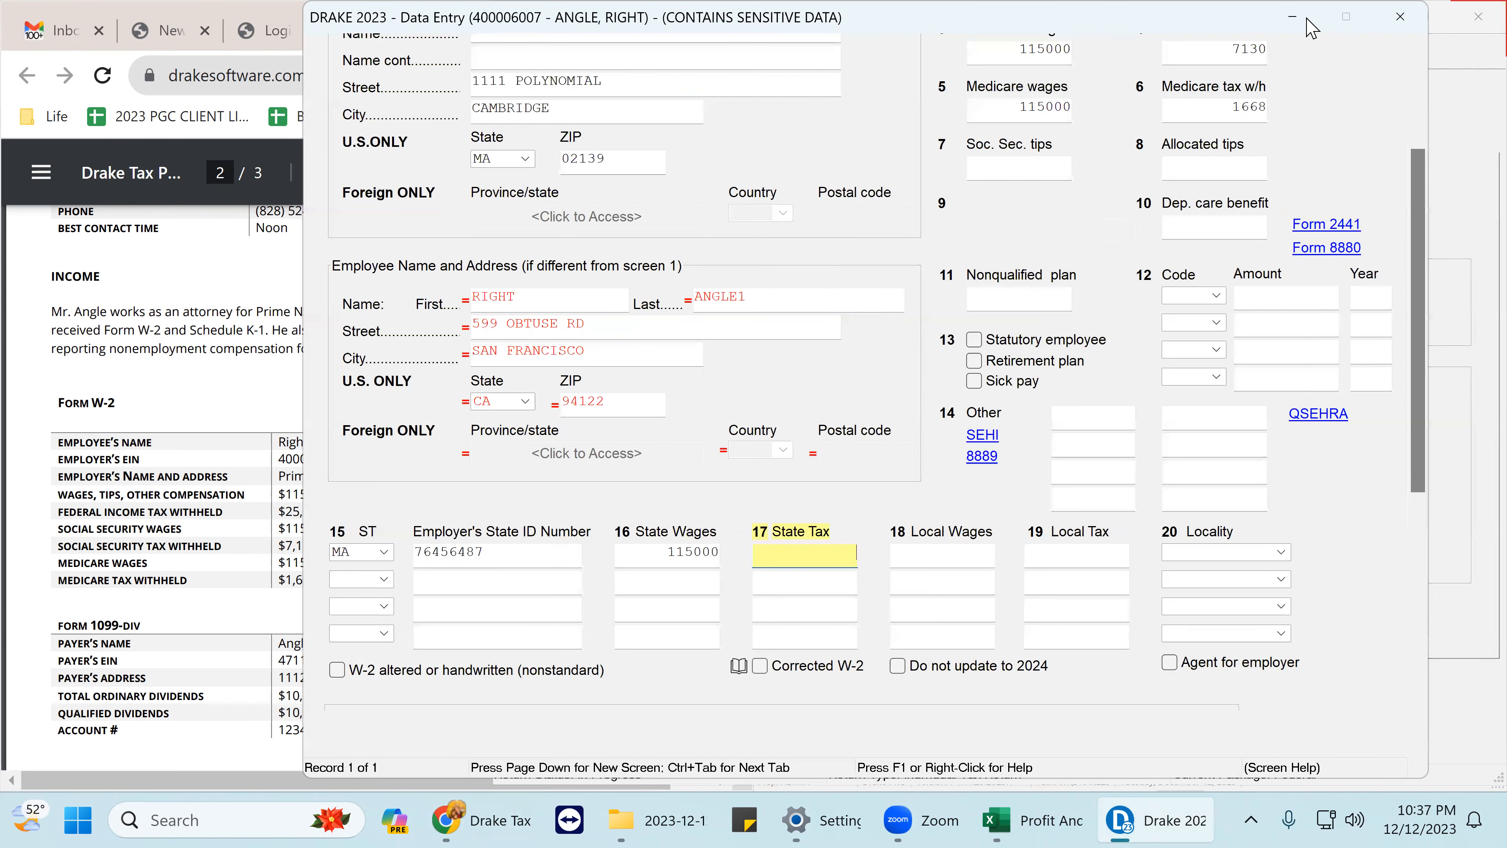
- Close the W-2 and open Angle Investments' full 1099-DIV form from the DIV grid
click(1412, 24)
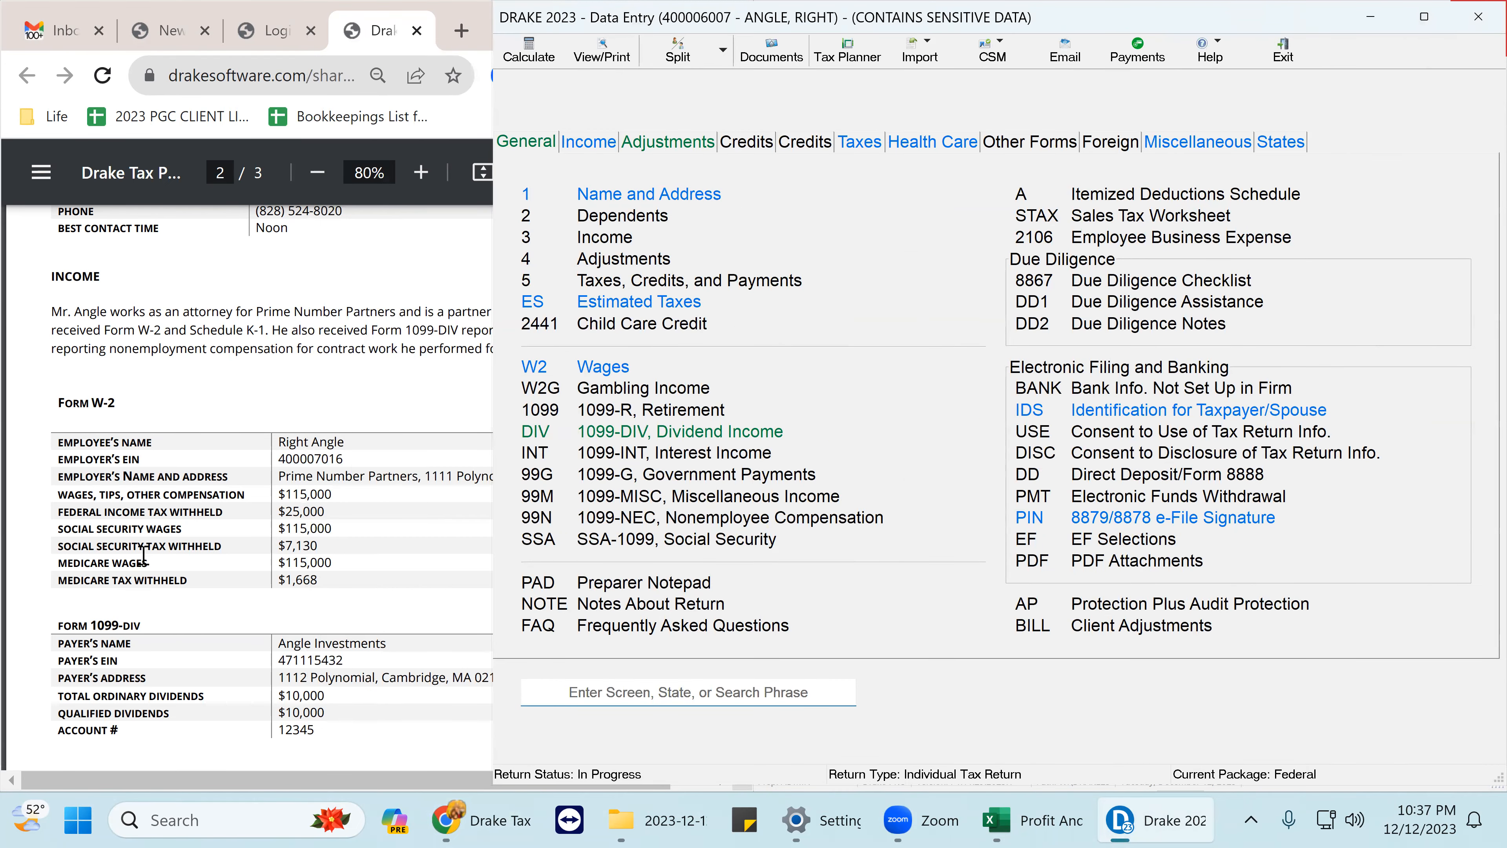
scroll(147, 551, down, 3)
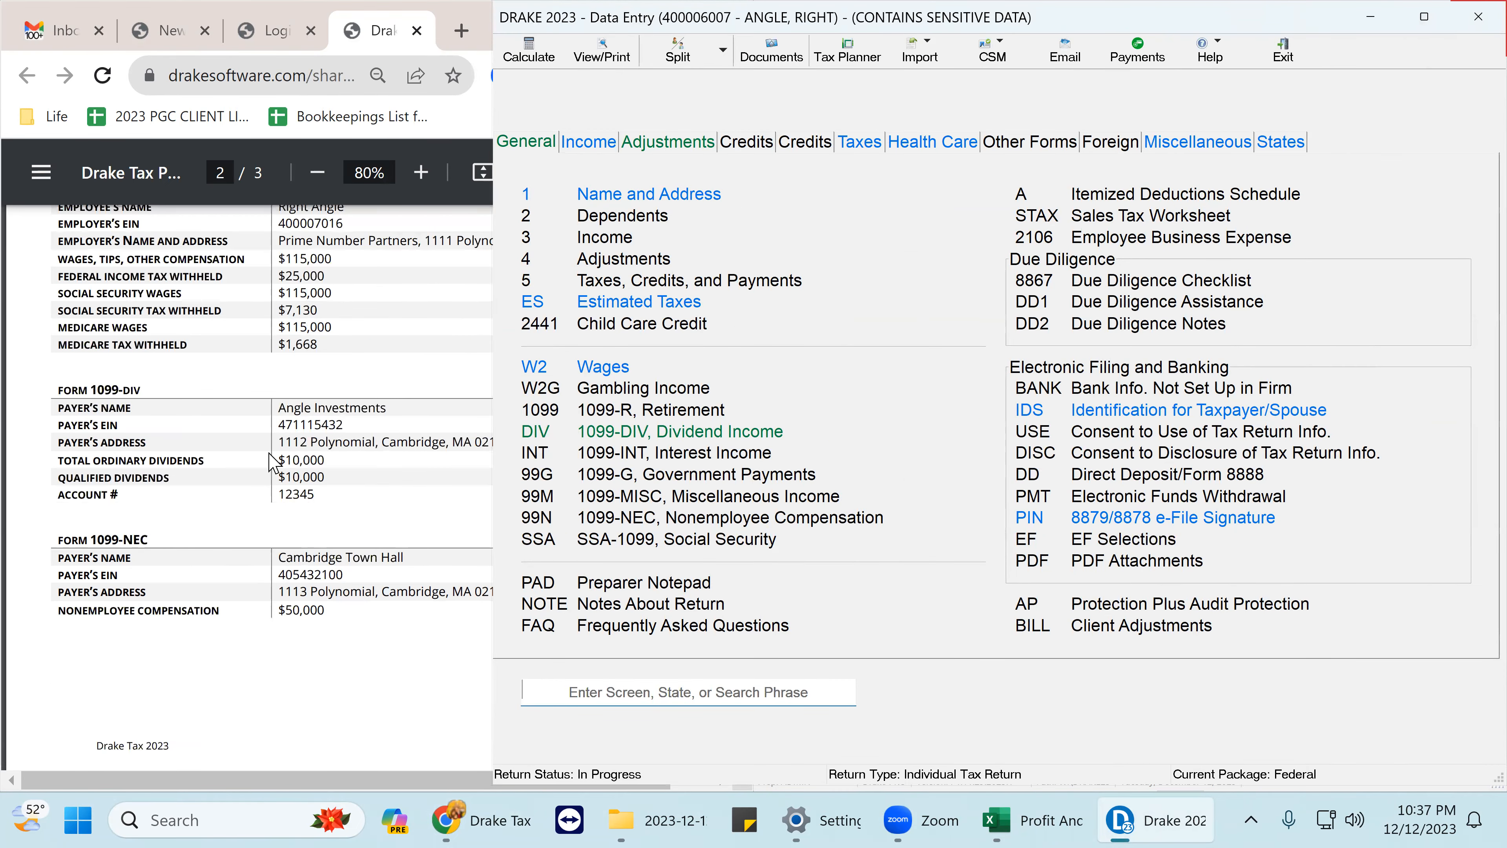
click(748, 437)
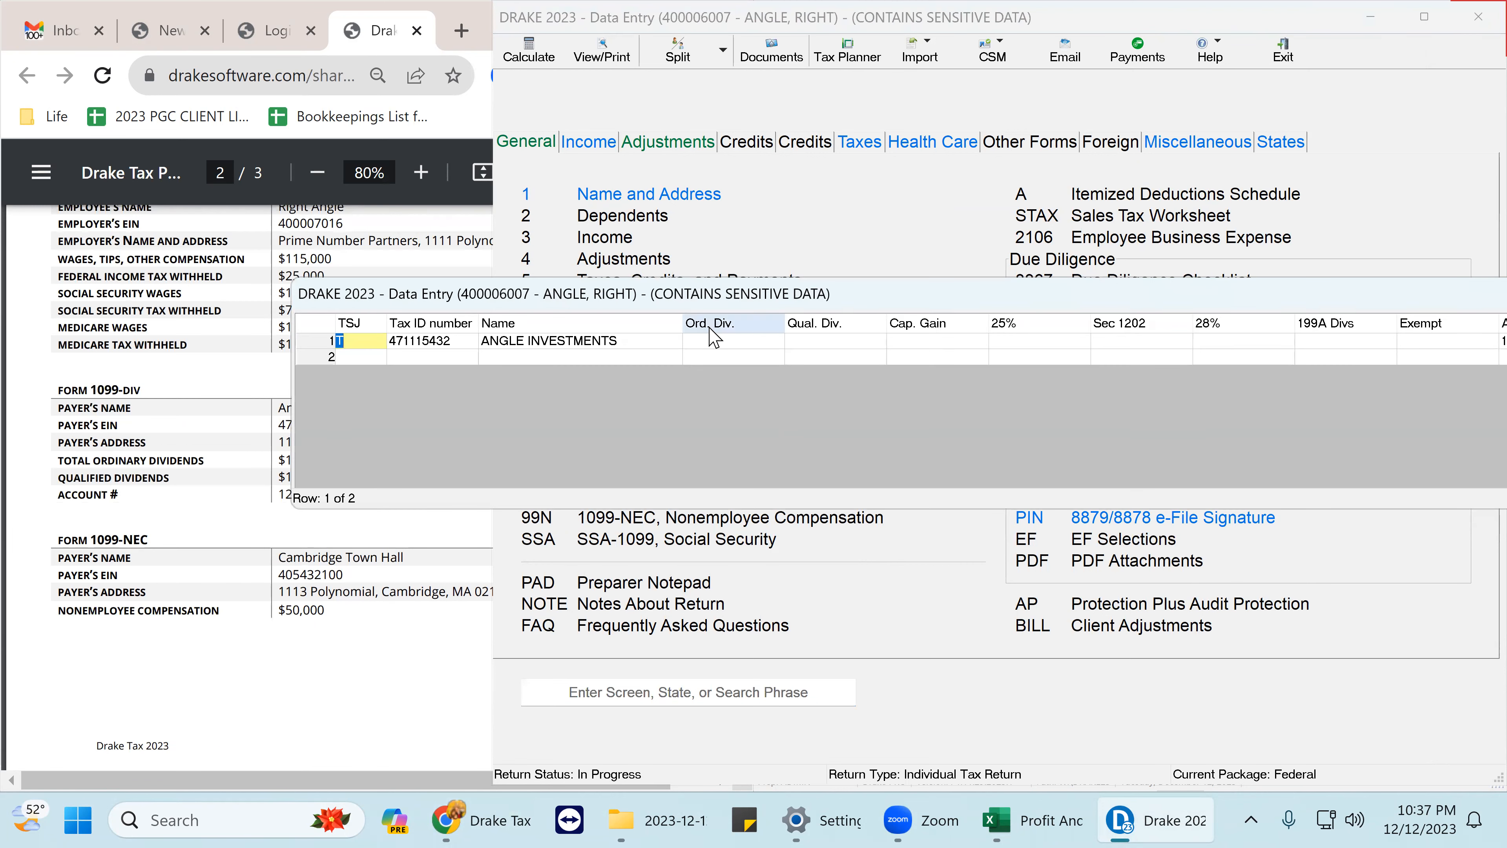
double_click(742, 341)
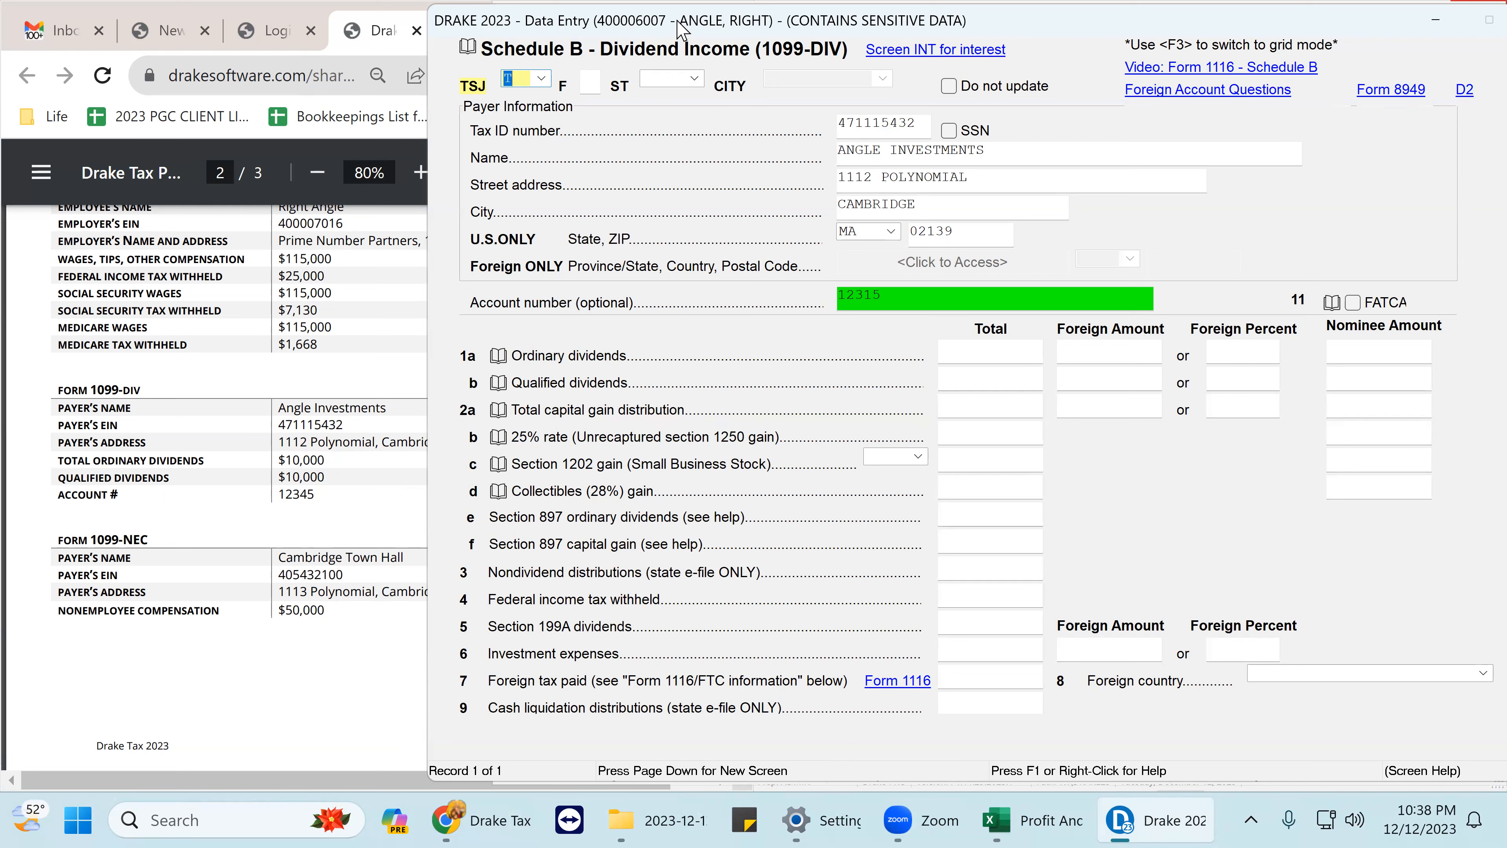
- Remove the review flag from the 1099-DIV account number field
mouse_move(677, 24)
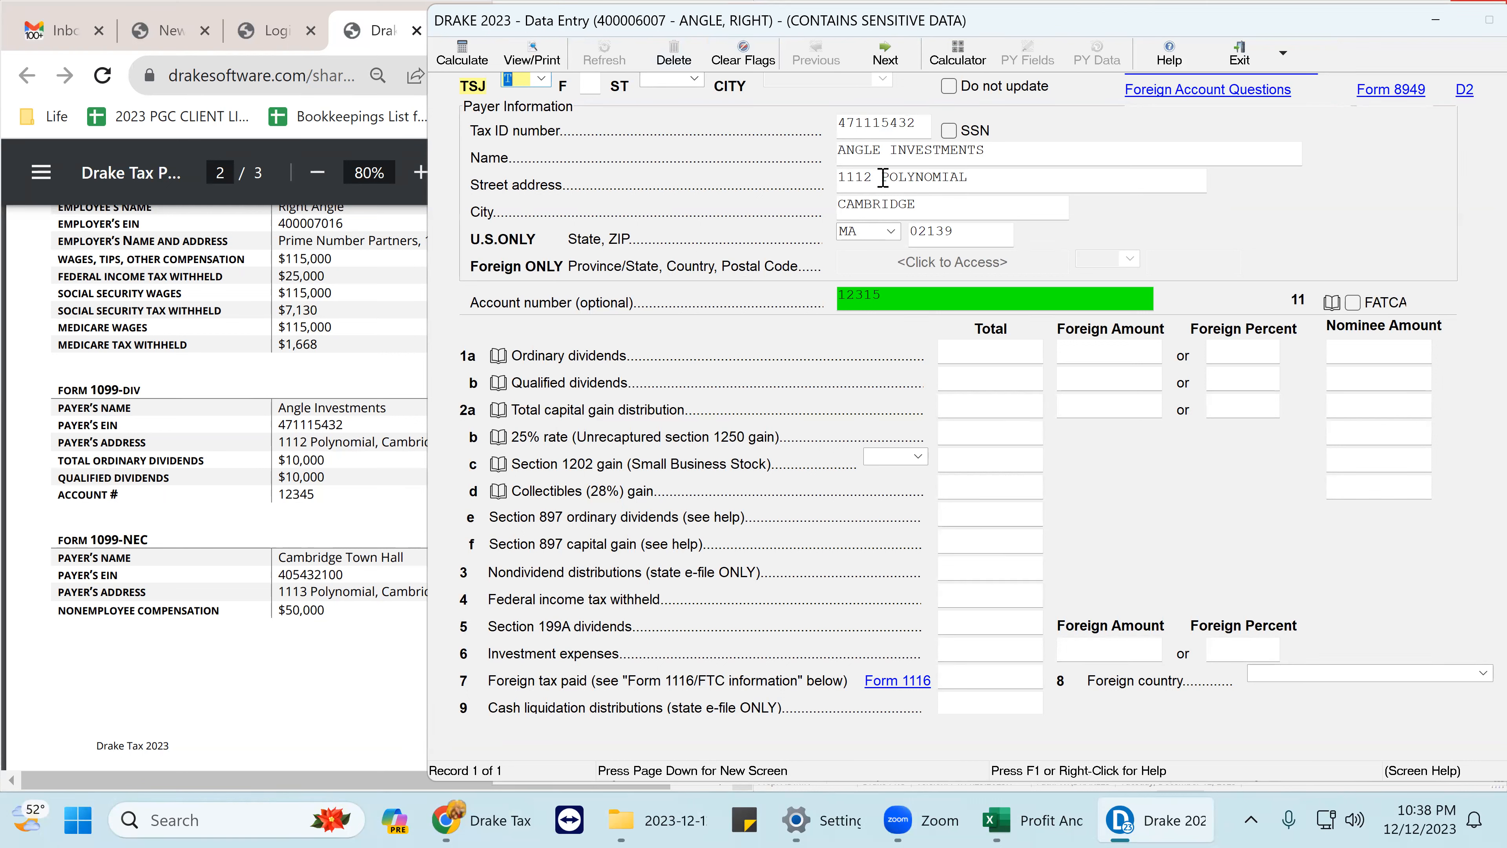
click(850, 146)
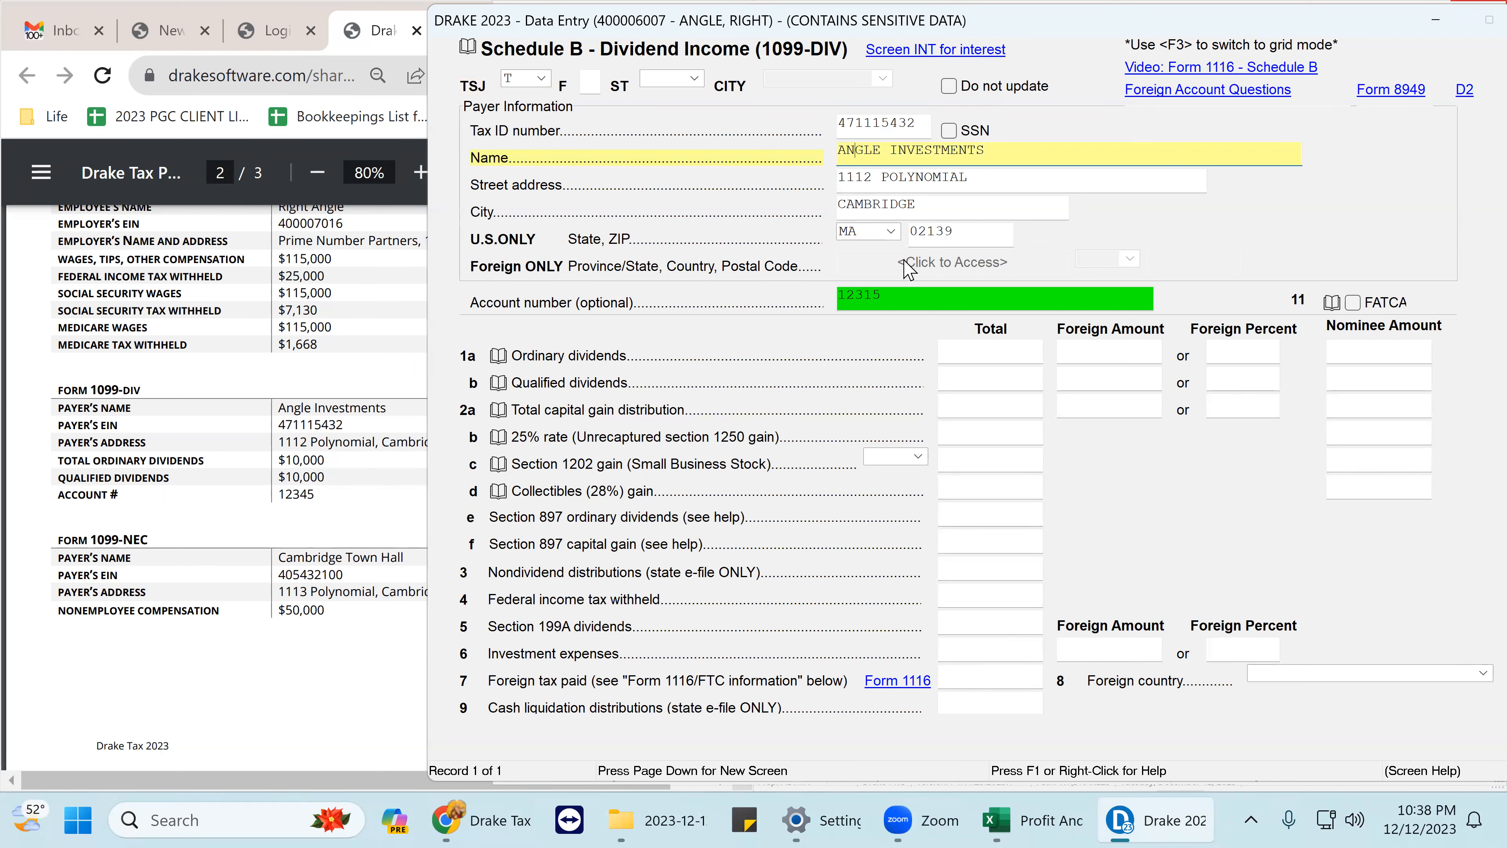
click(884, 296)
right_click(884, 296)
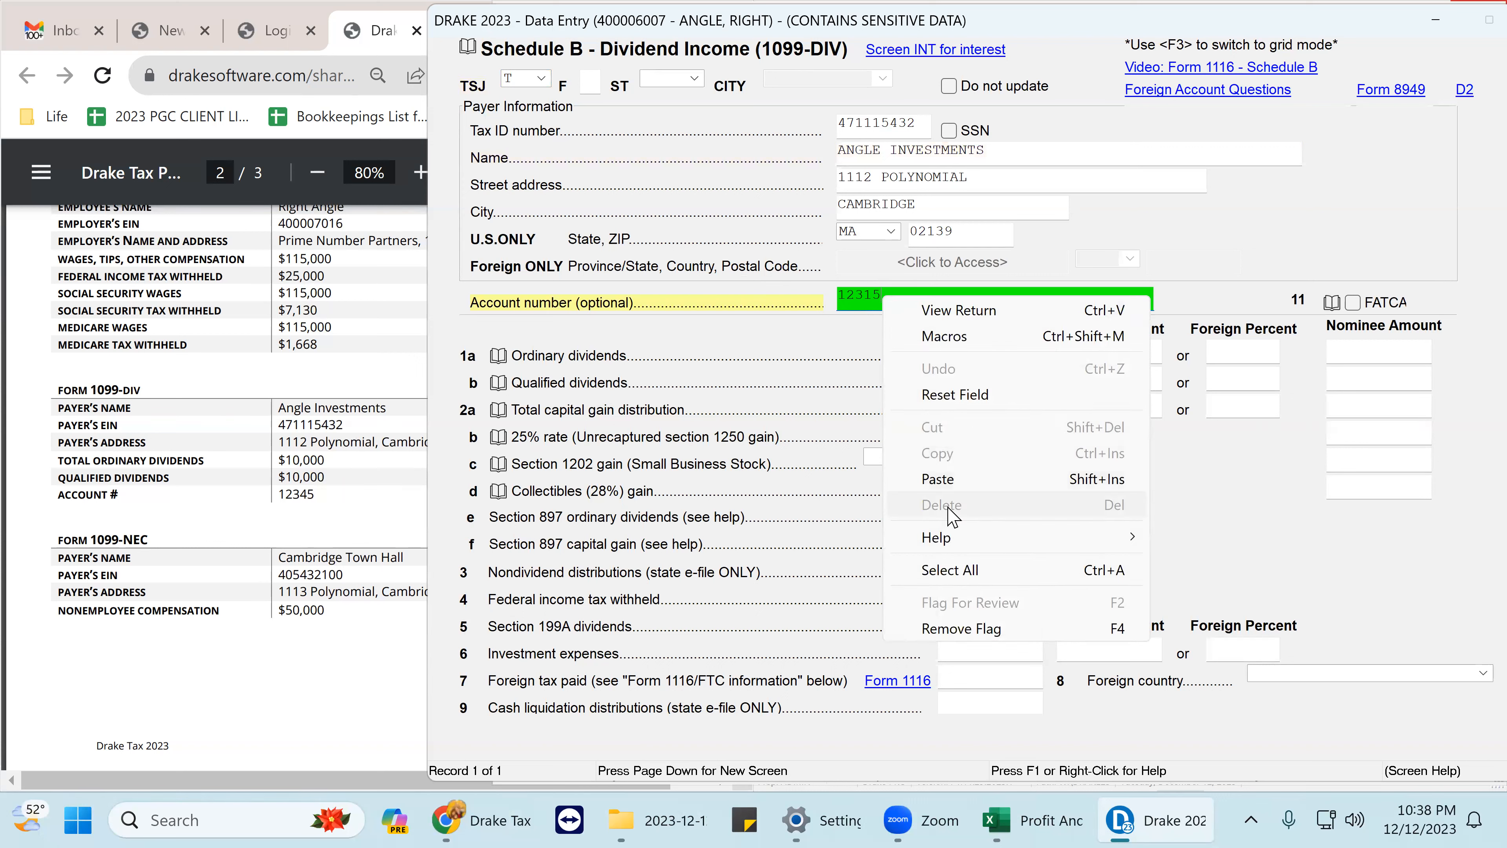
click(988, 631)
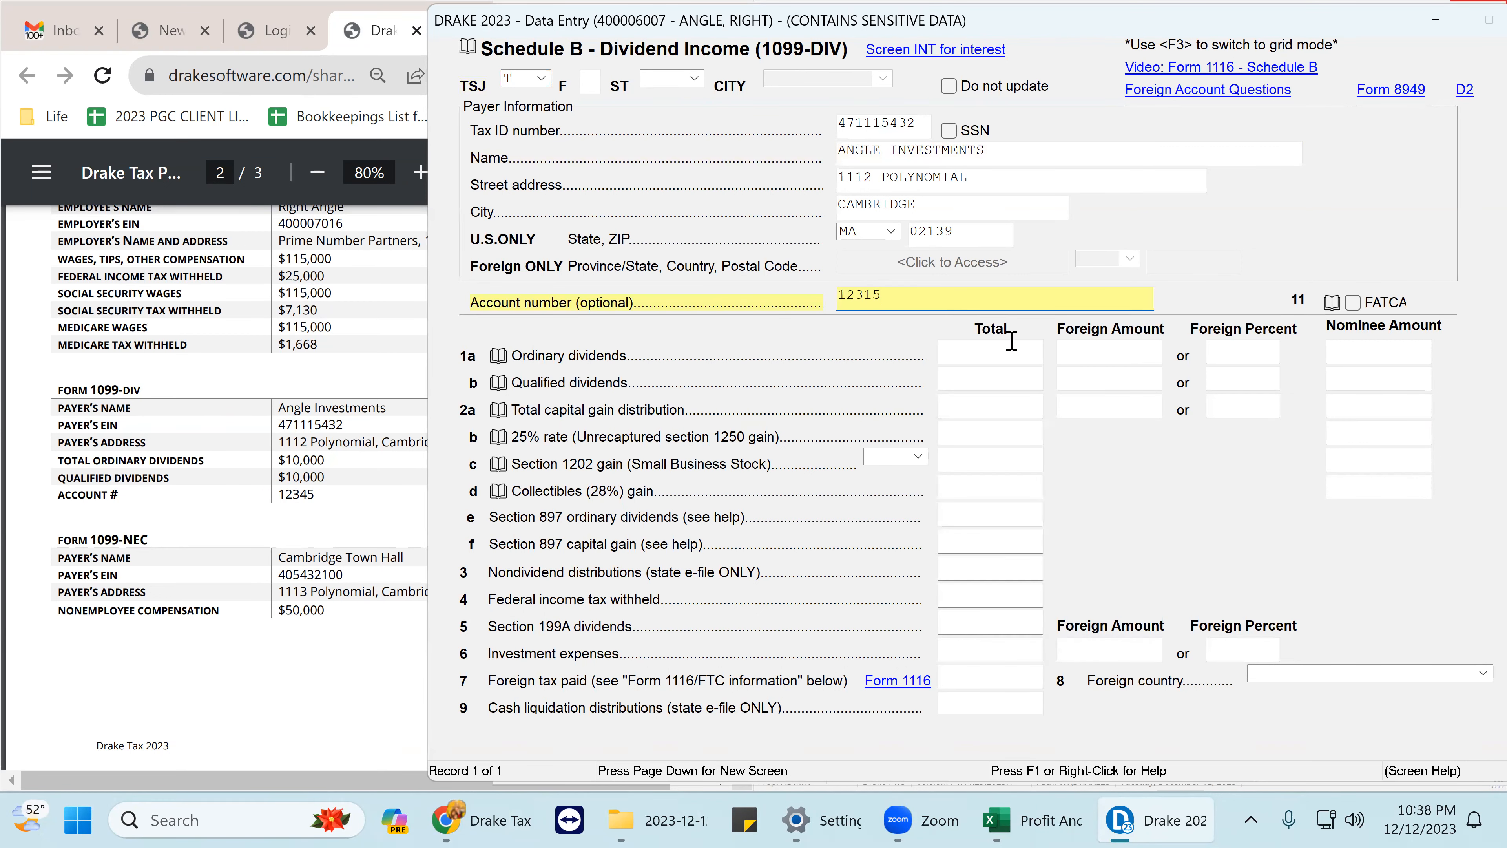
- Check that lines 1a ordinary and 1b qualified dividends both show 10000
click(984, 354)
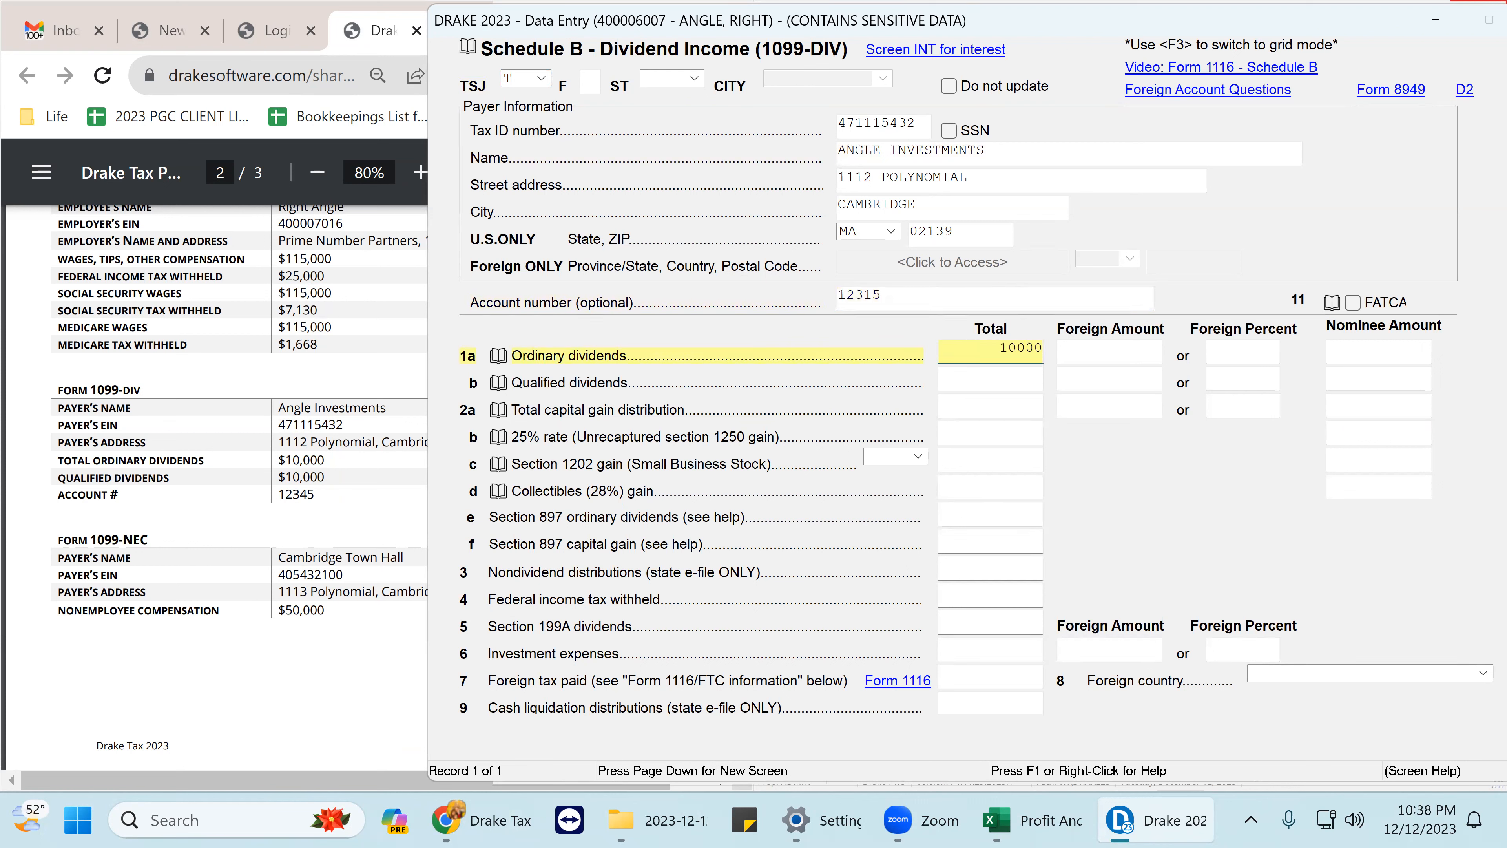
key(Tab)
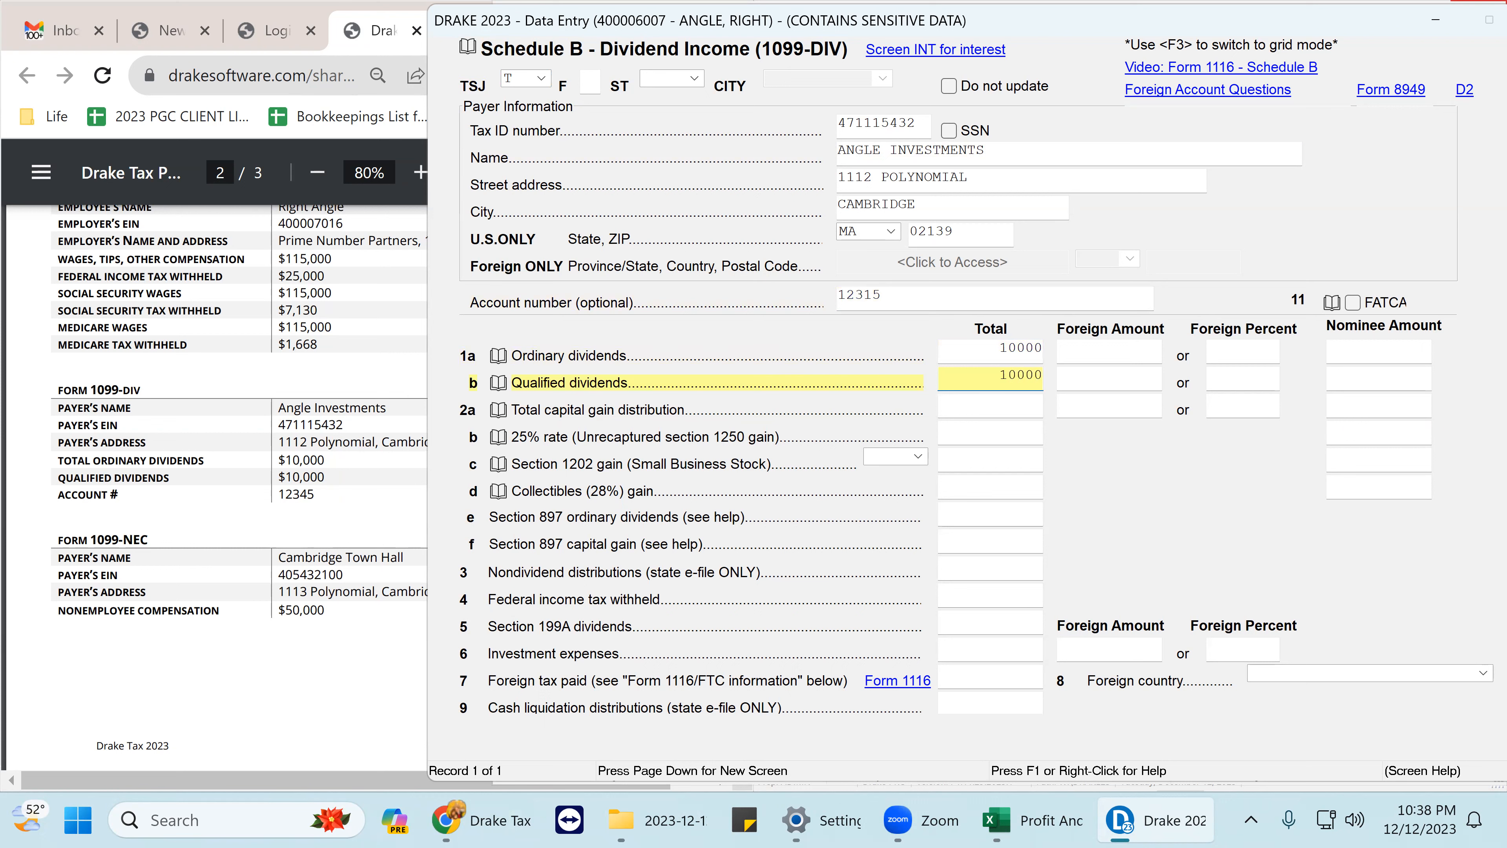
key(shift+Tab)
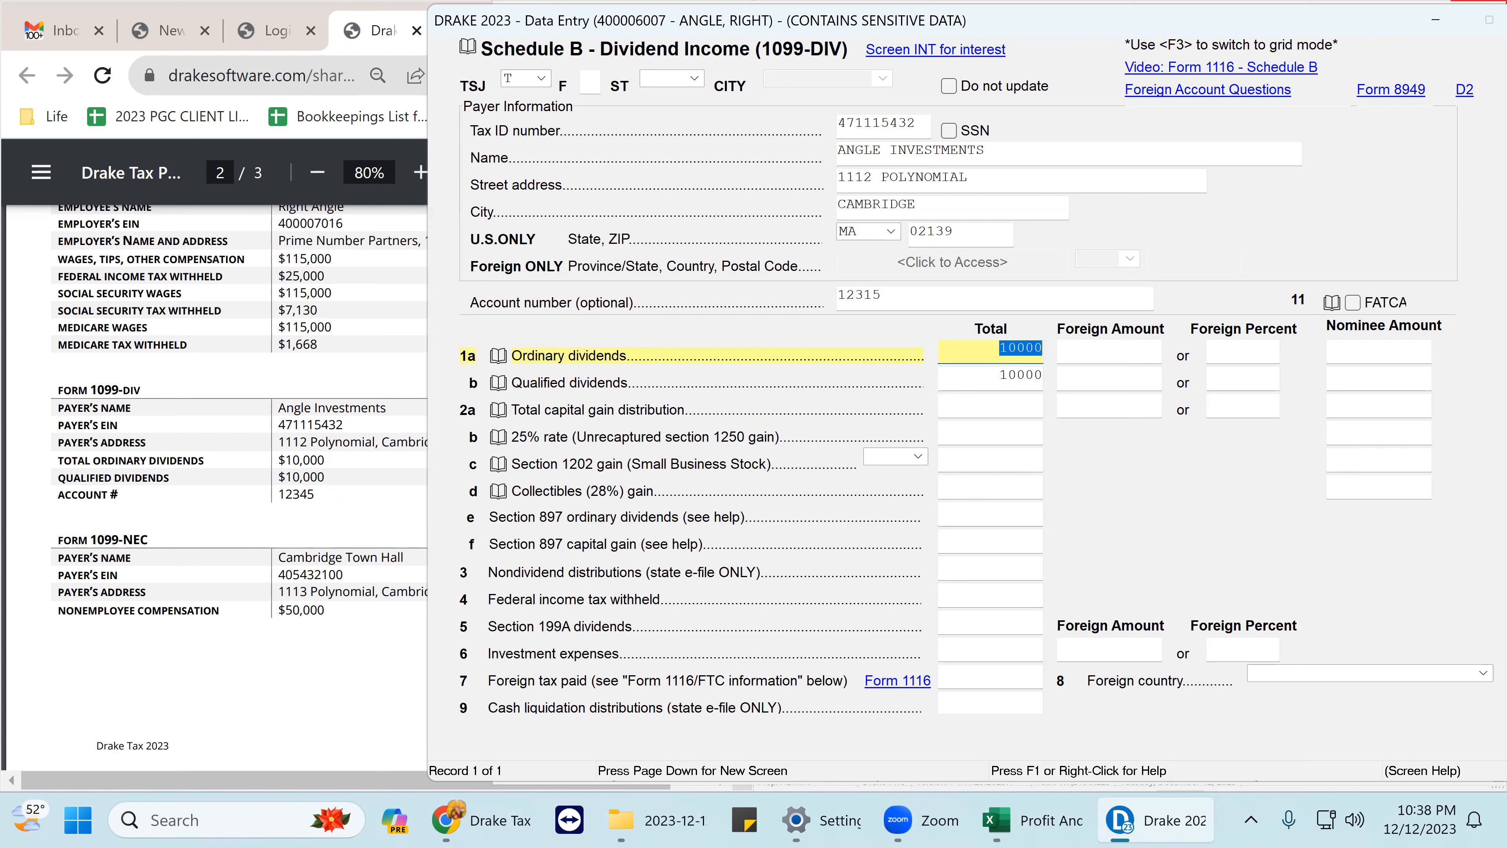
key(Tab)
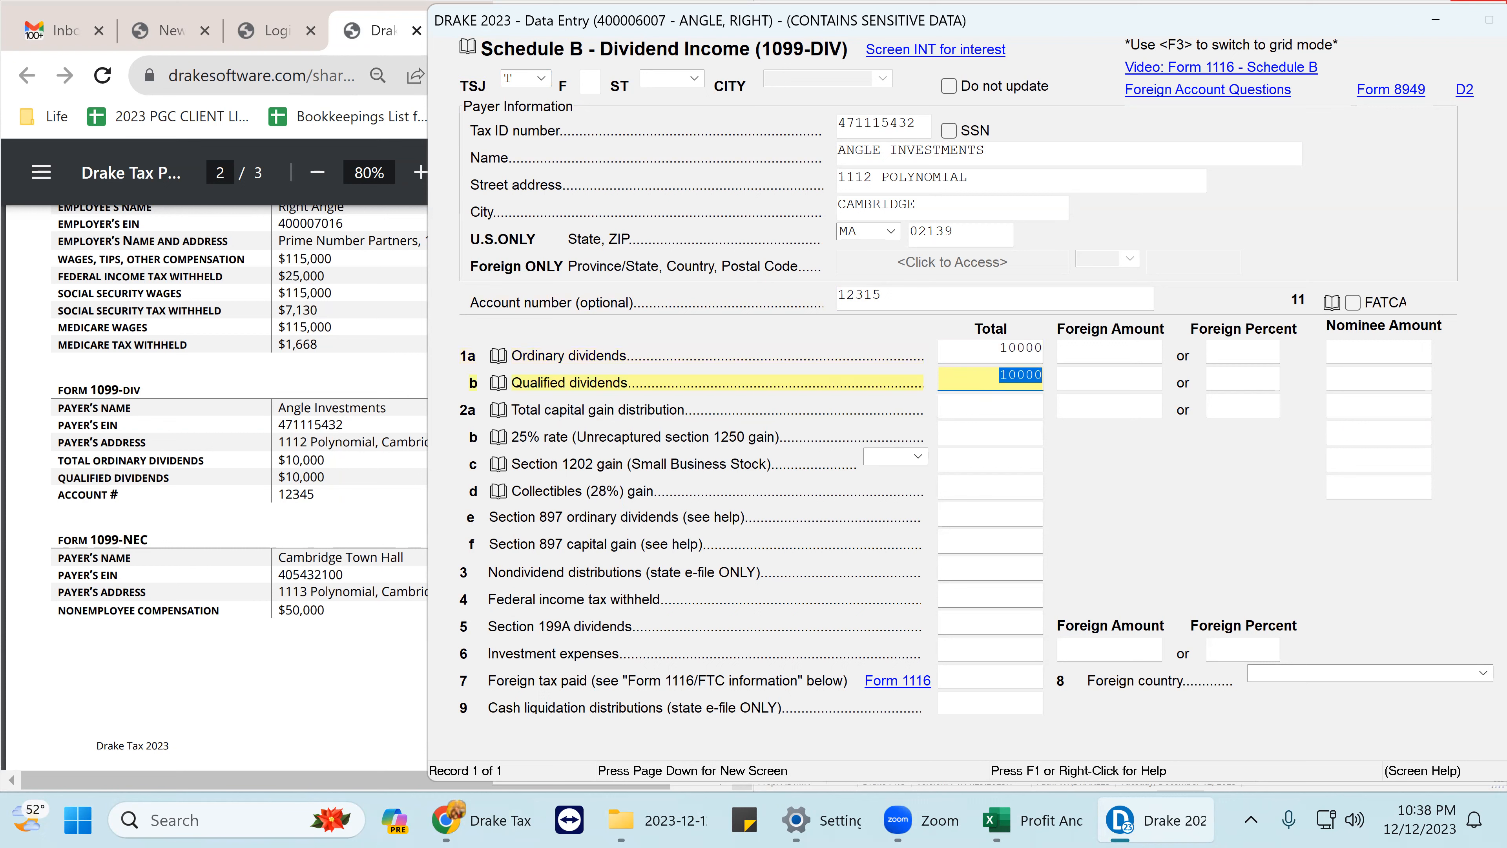
key(shift+Tab)
key(shift+Tab)
key(Tab)
key(Tab)
key(Tab)
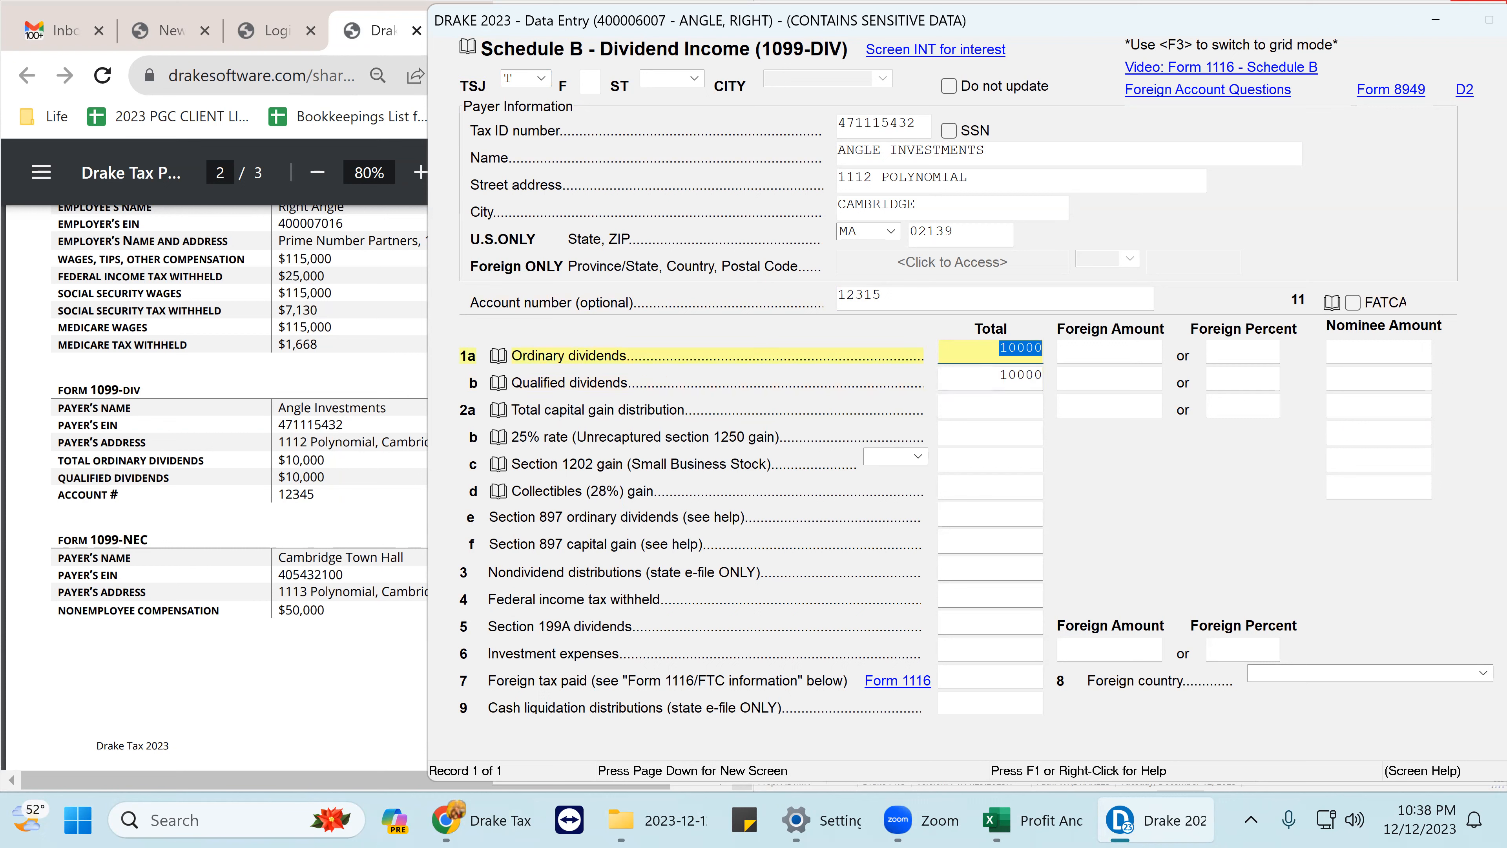
key(shift+Tab)
key(shift+Tab)
key(Tab)
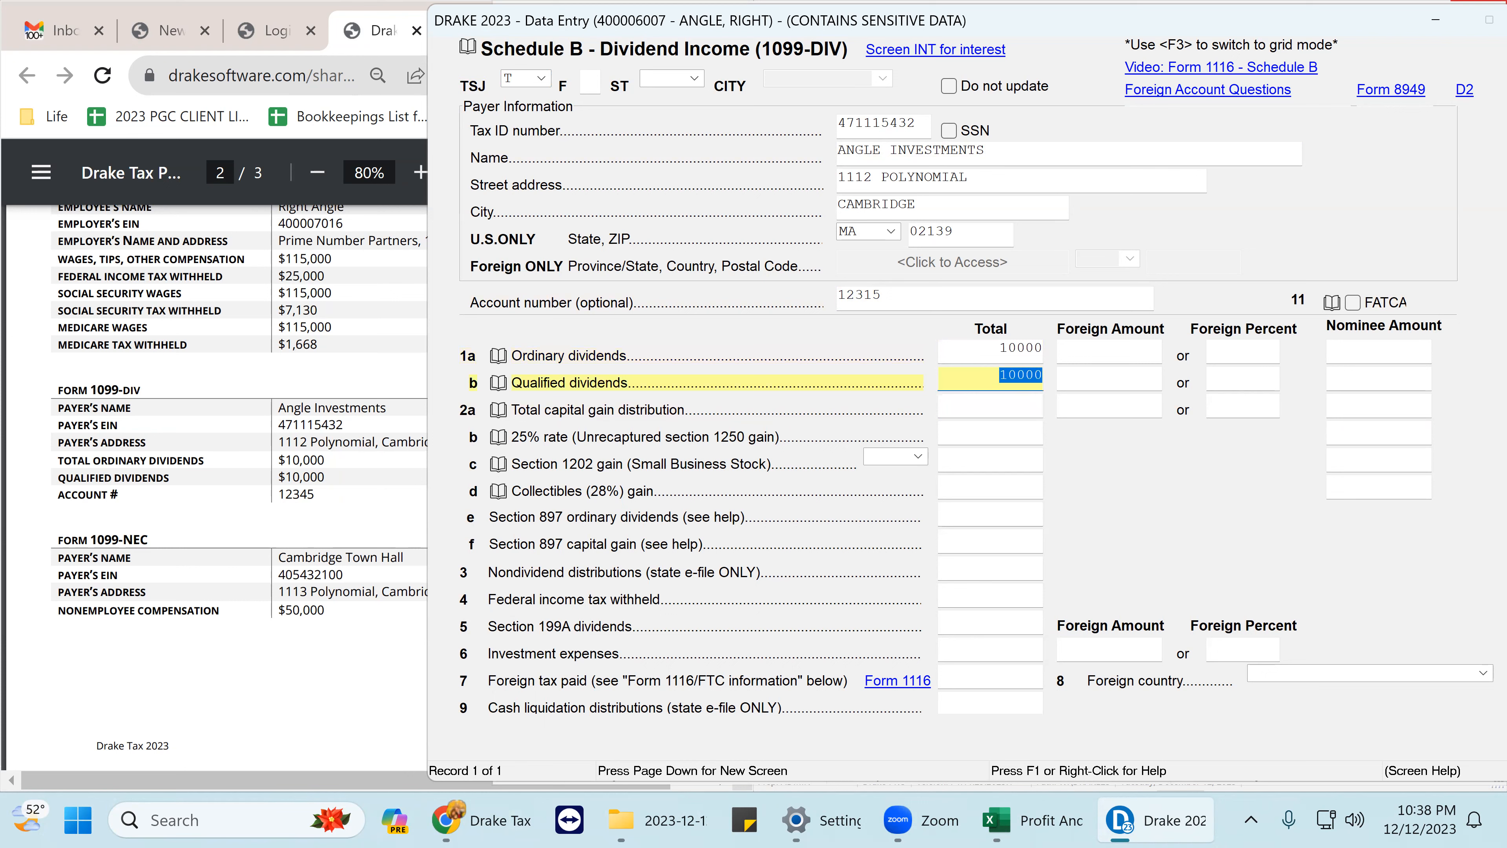
key(Tab)
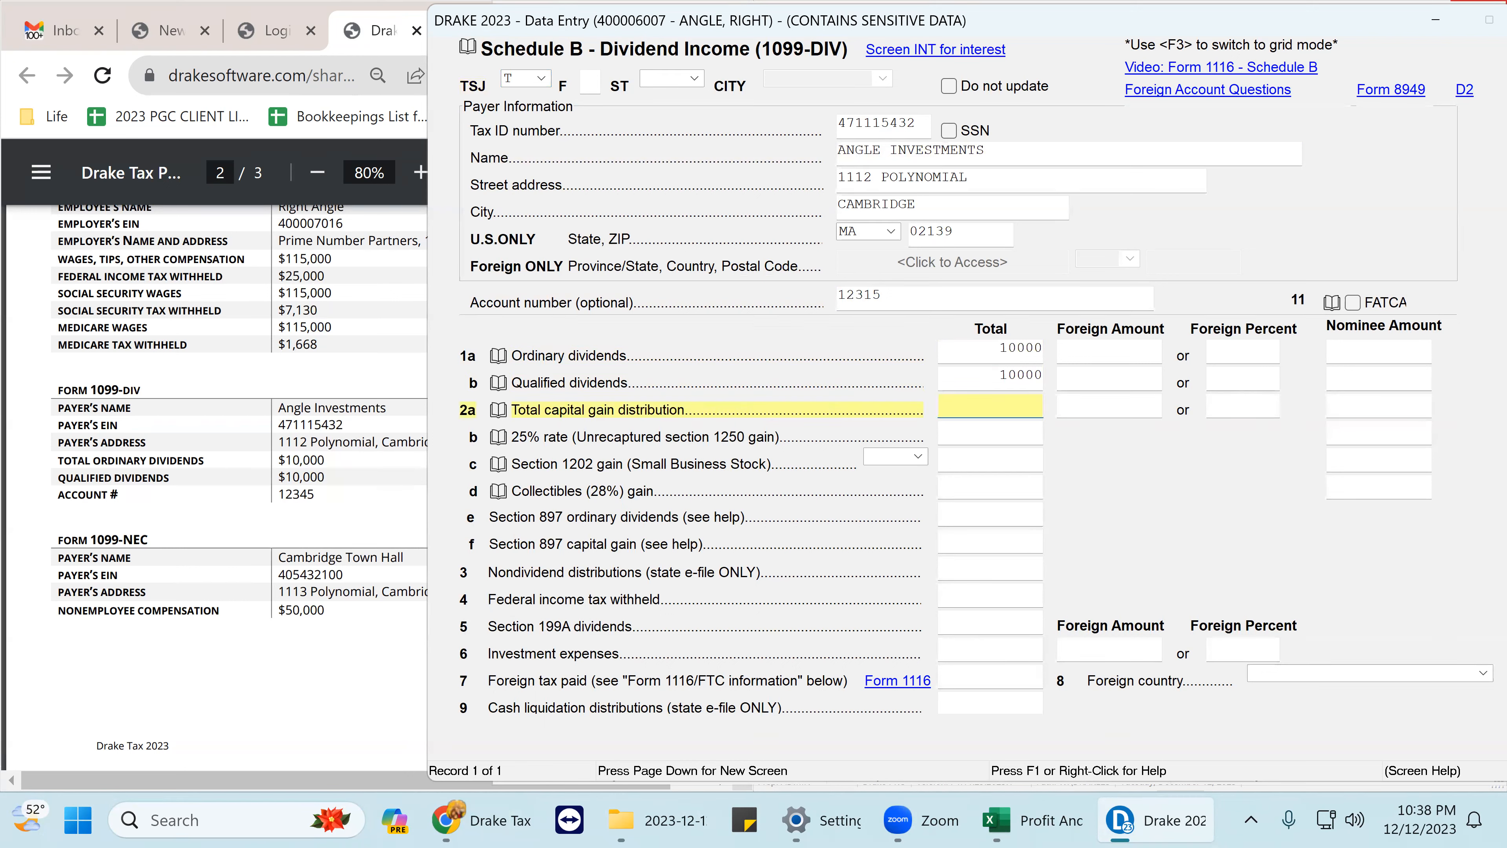
key(shift+Tab)
key(shift+Tab)
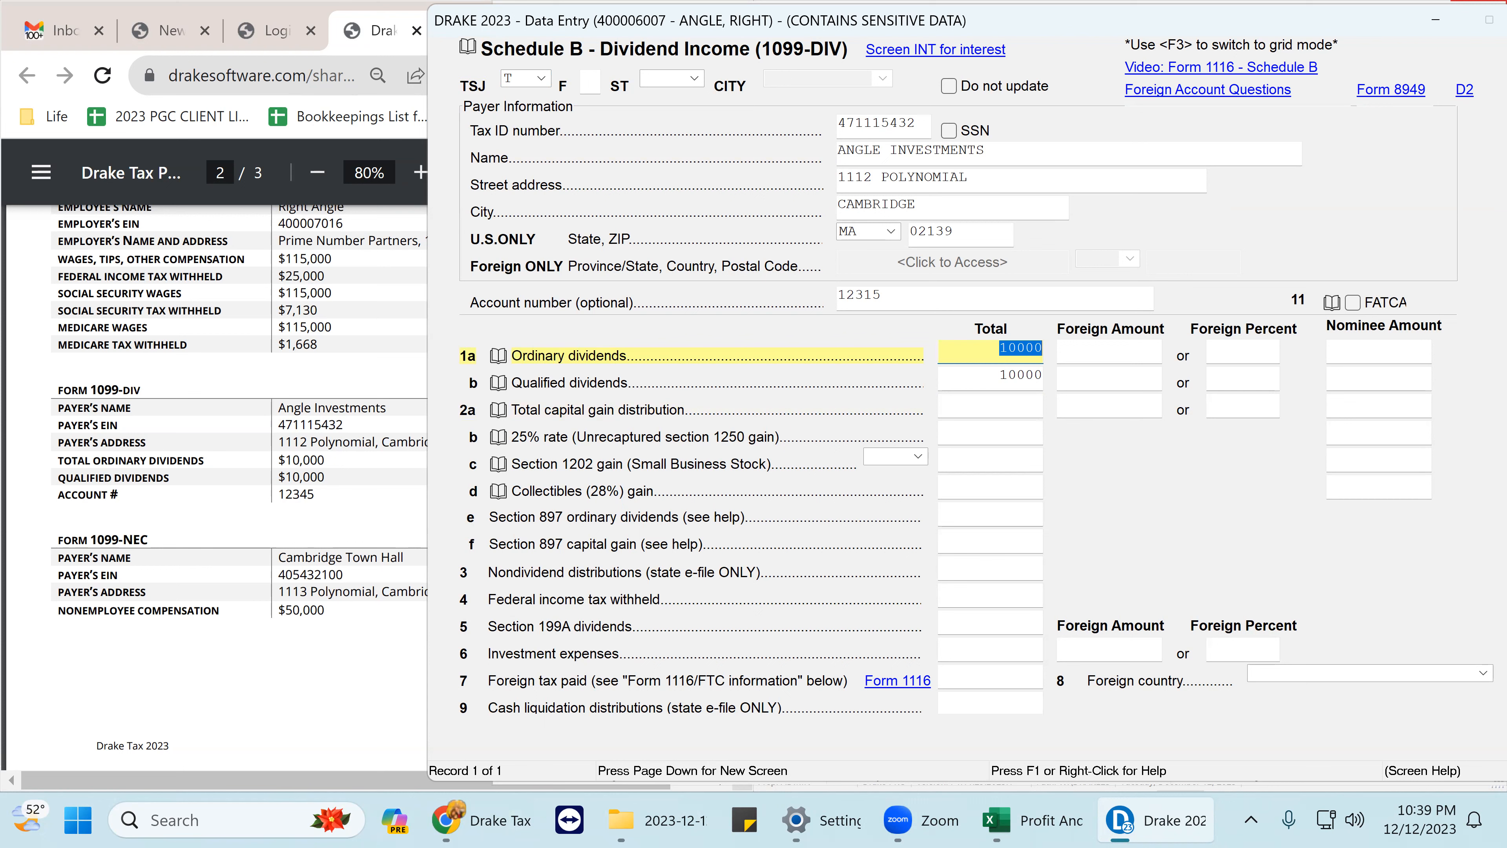
key(Tab)
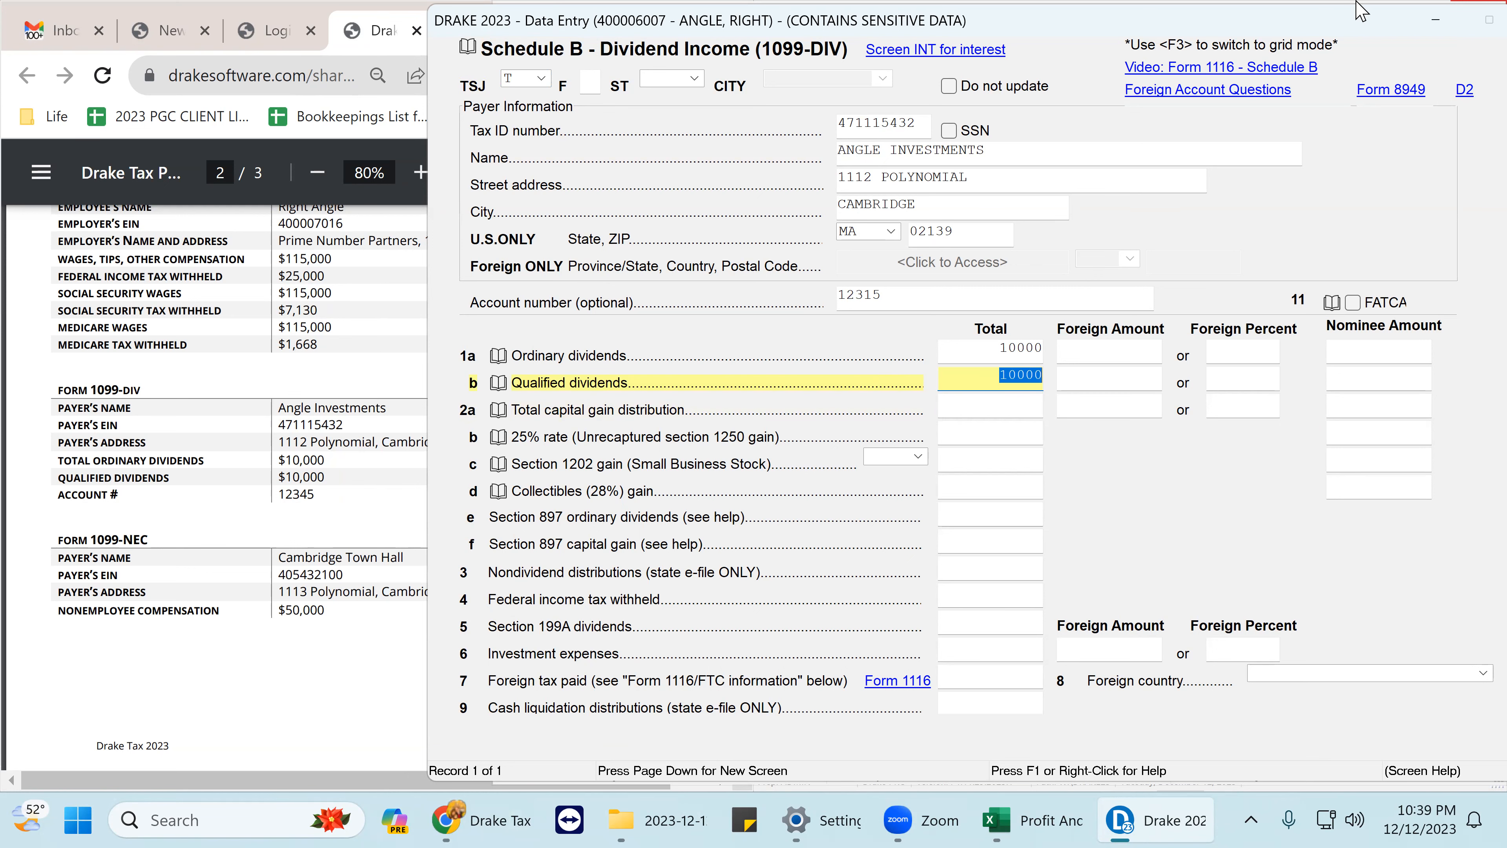
drag(1275, 21, 1153, 21)
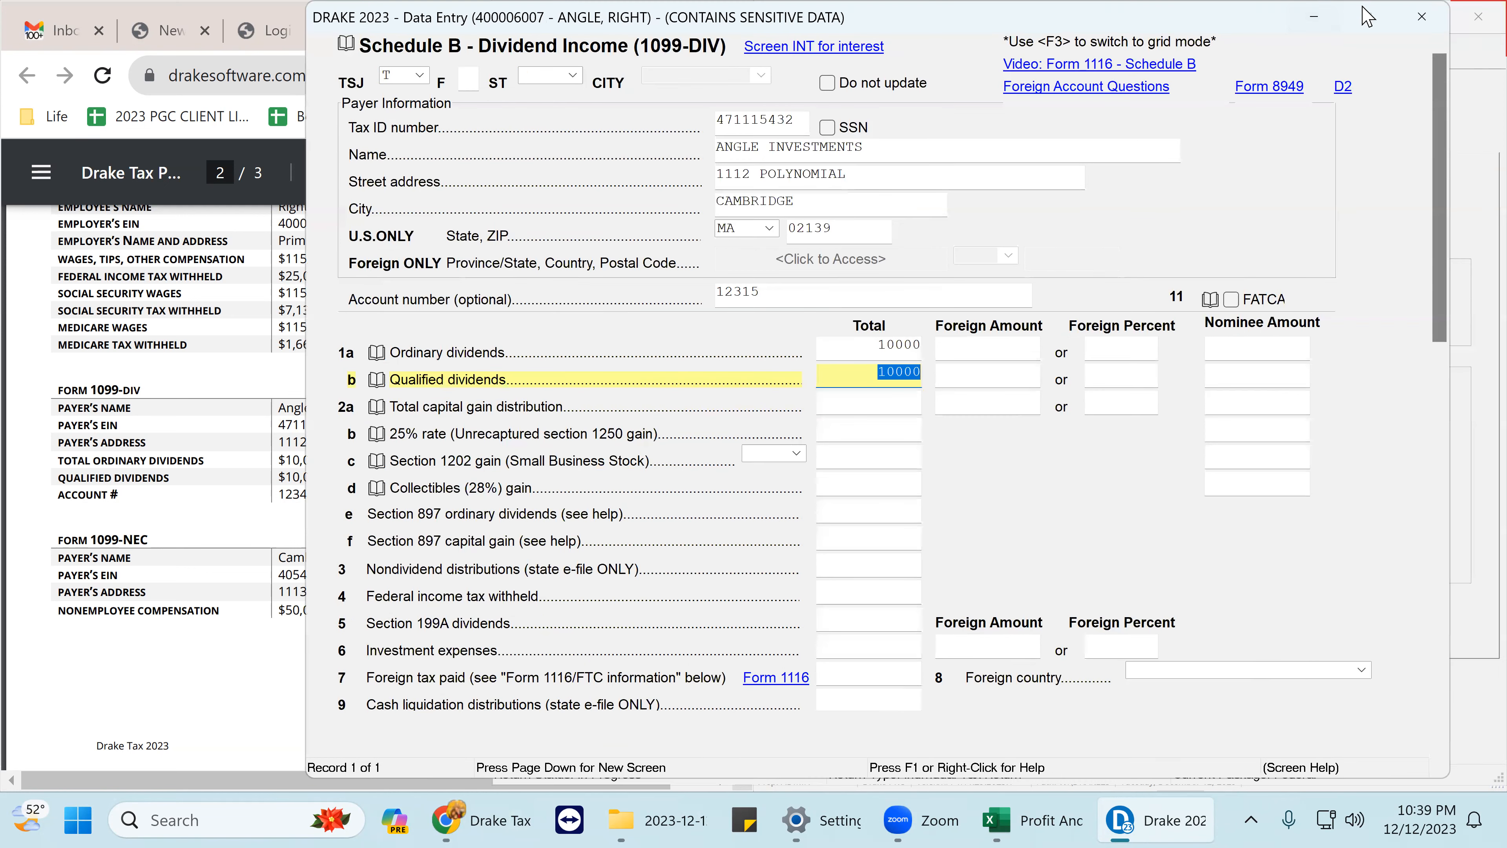
- Close the 1099-DIV data entry screen and its dividend summary list
click(1422, 18)
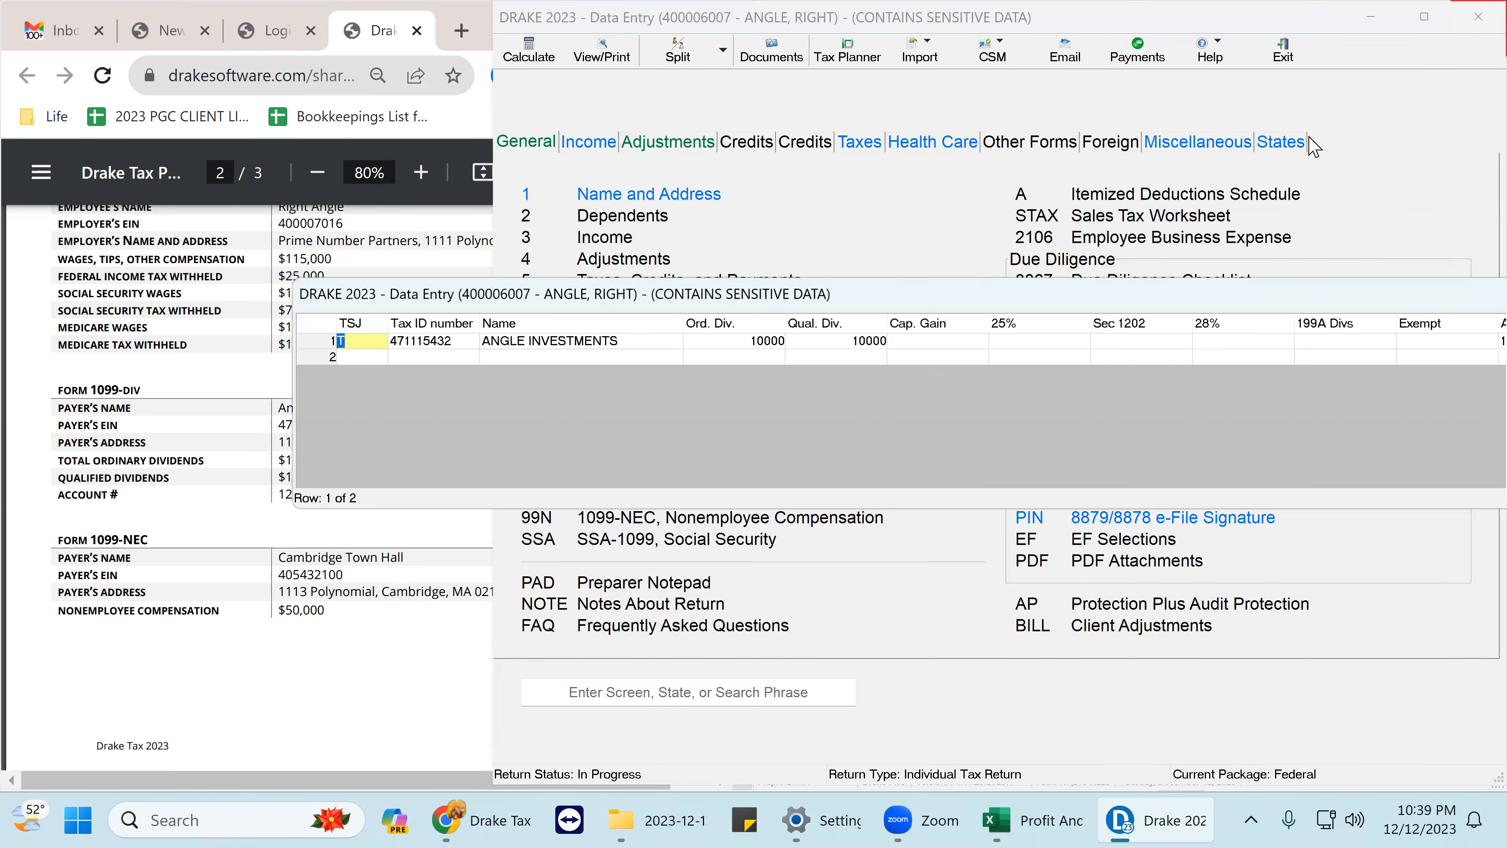
drag(1324, 295, 1068, 234)
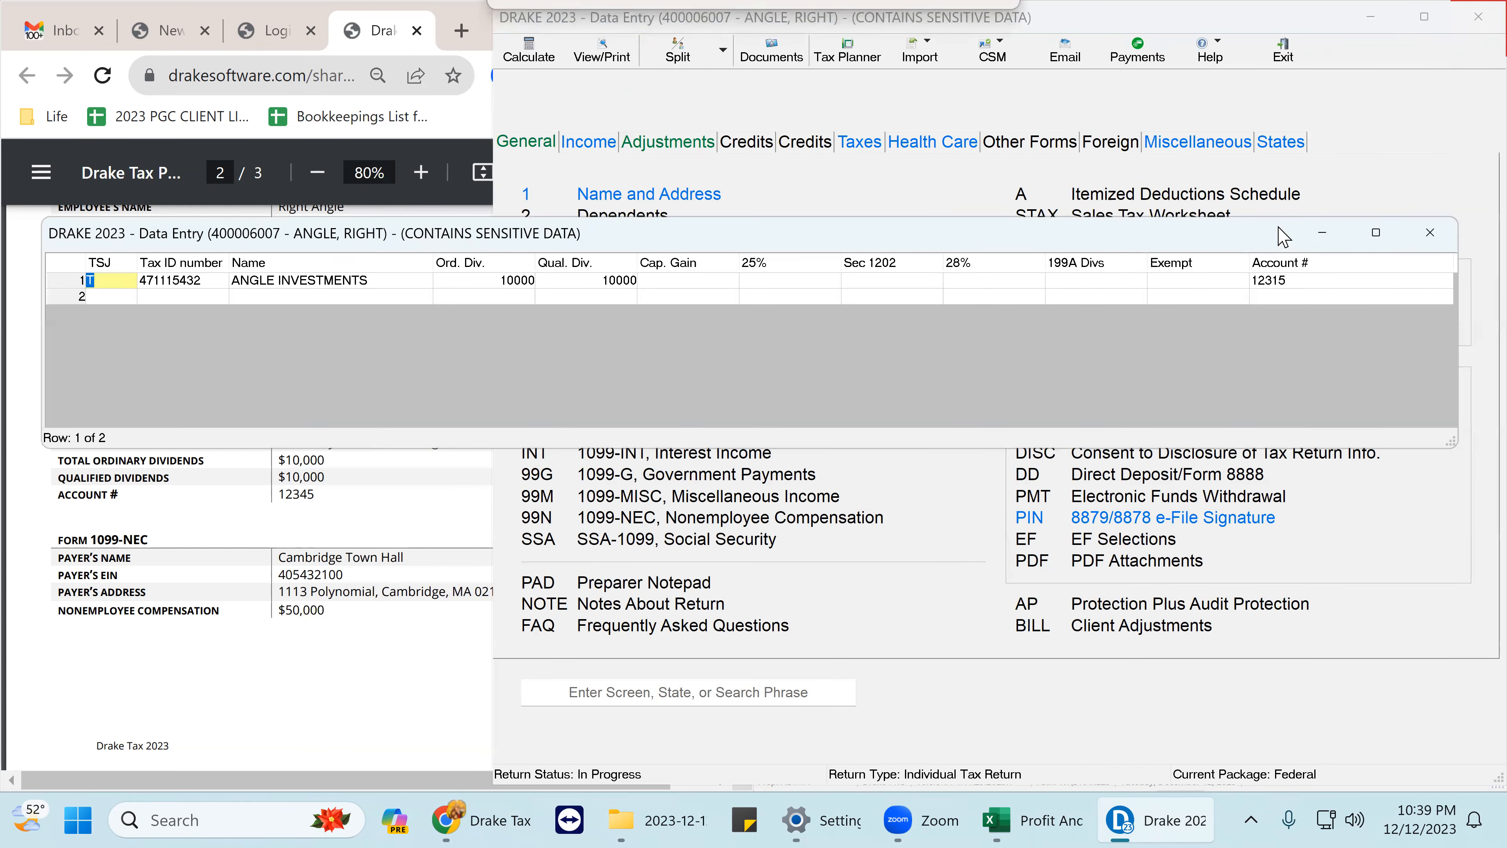
click(1432, 229)
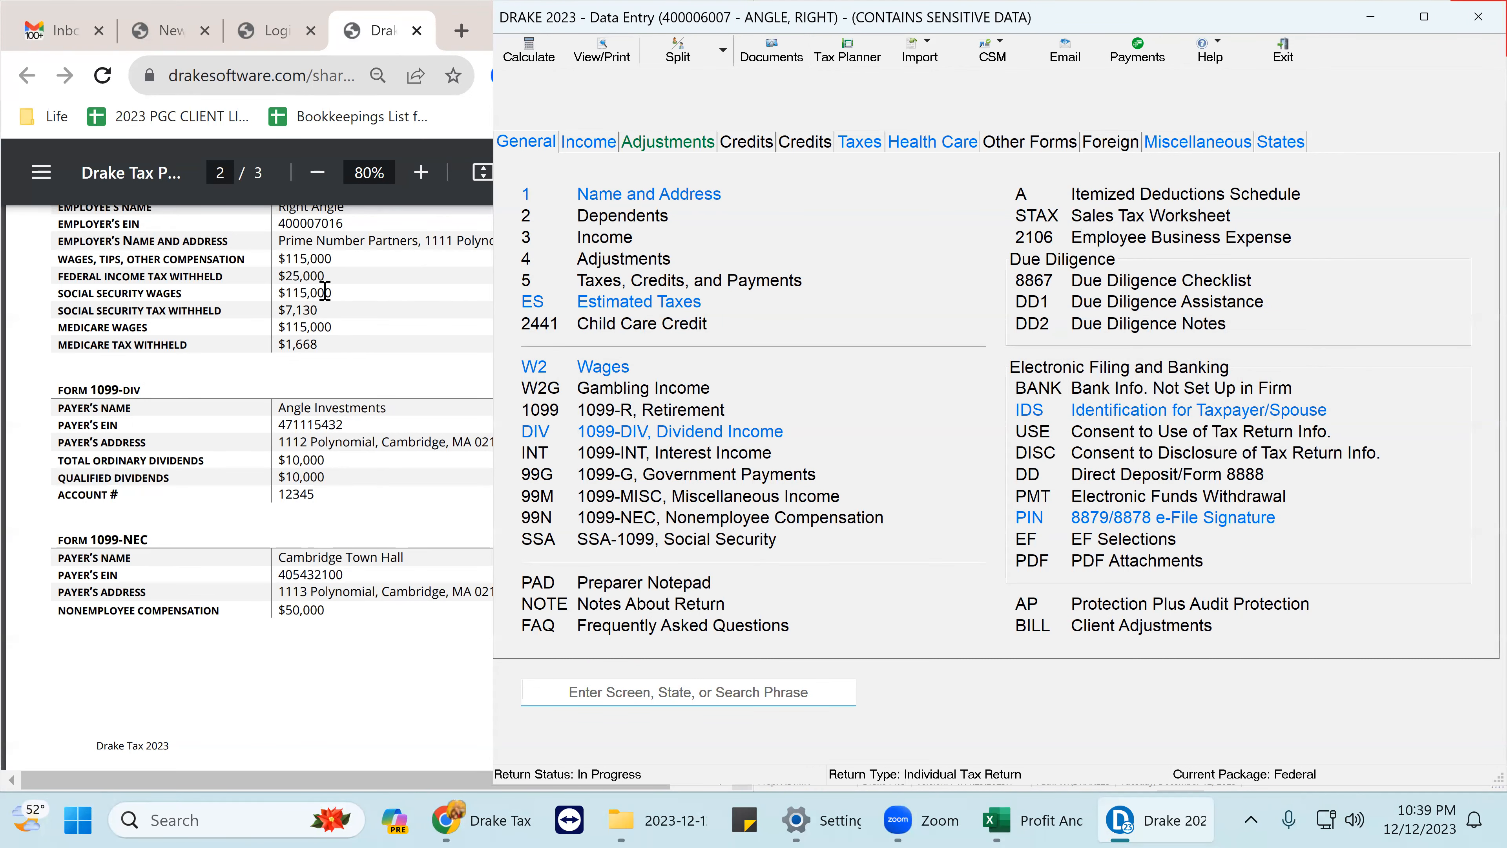
- Review the income paragraph in the practice PDF, then return to the tax return window
scroll(326, 292, up, 5)
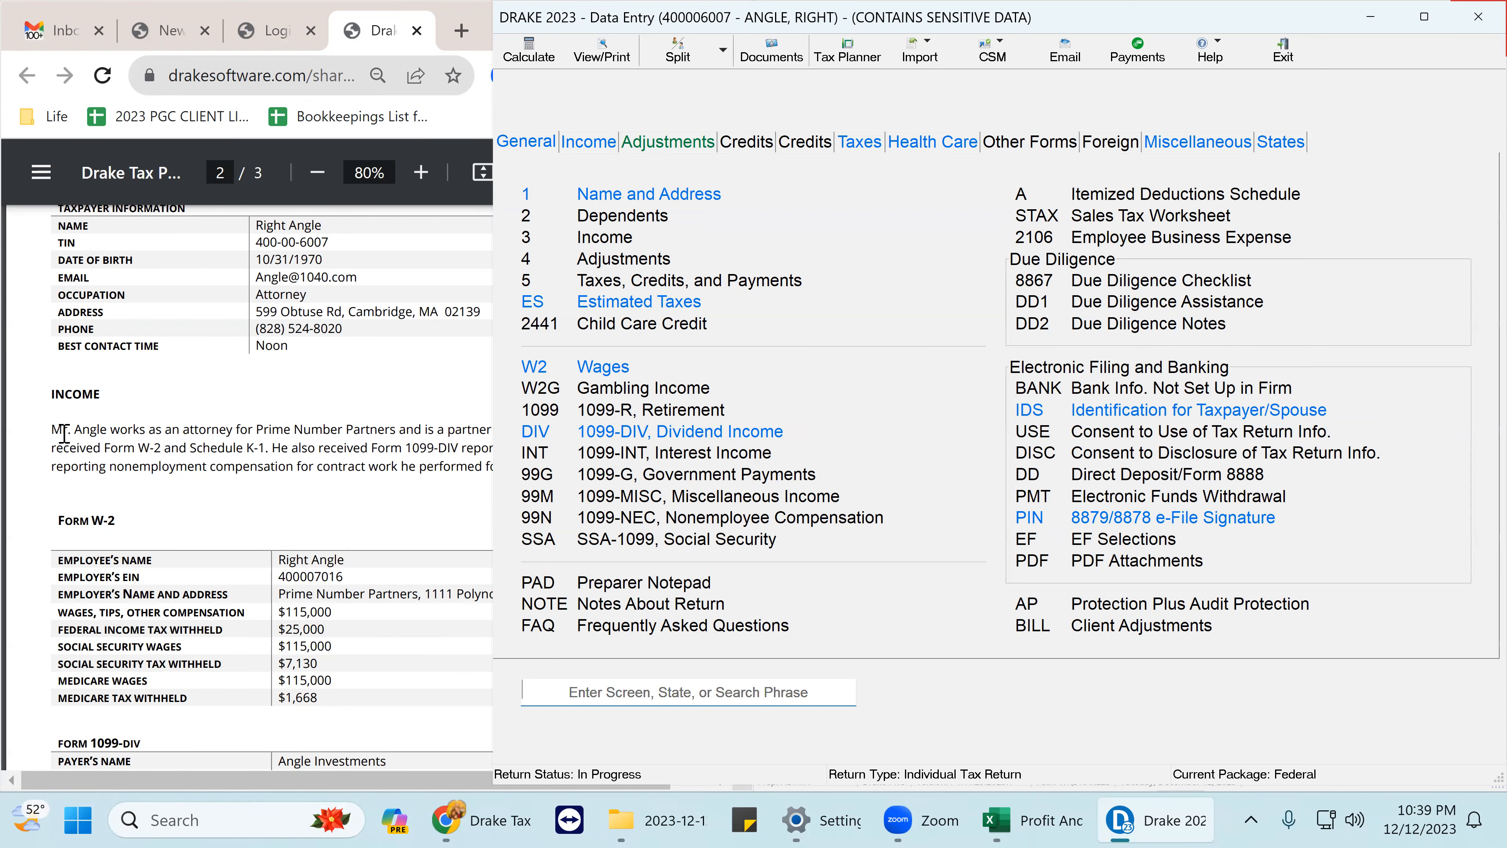
drag(52, 432, 264, 455)
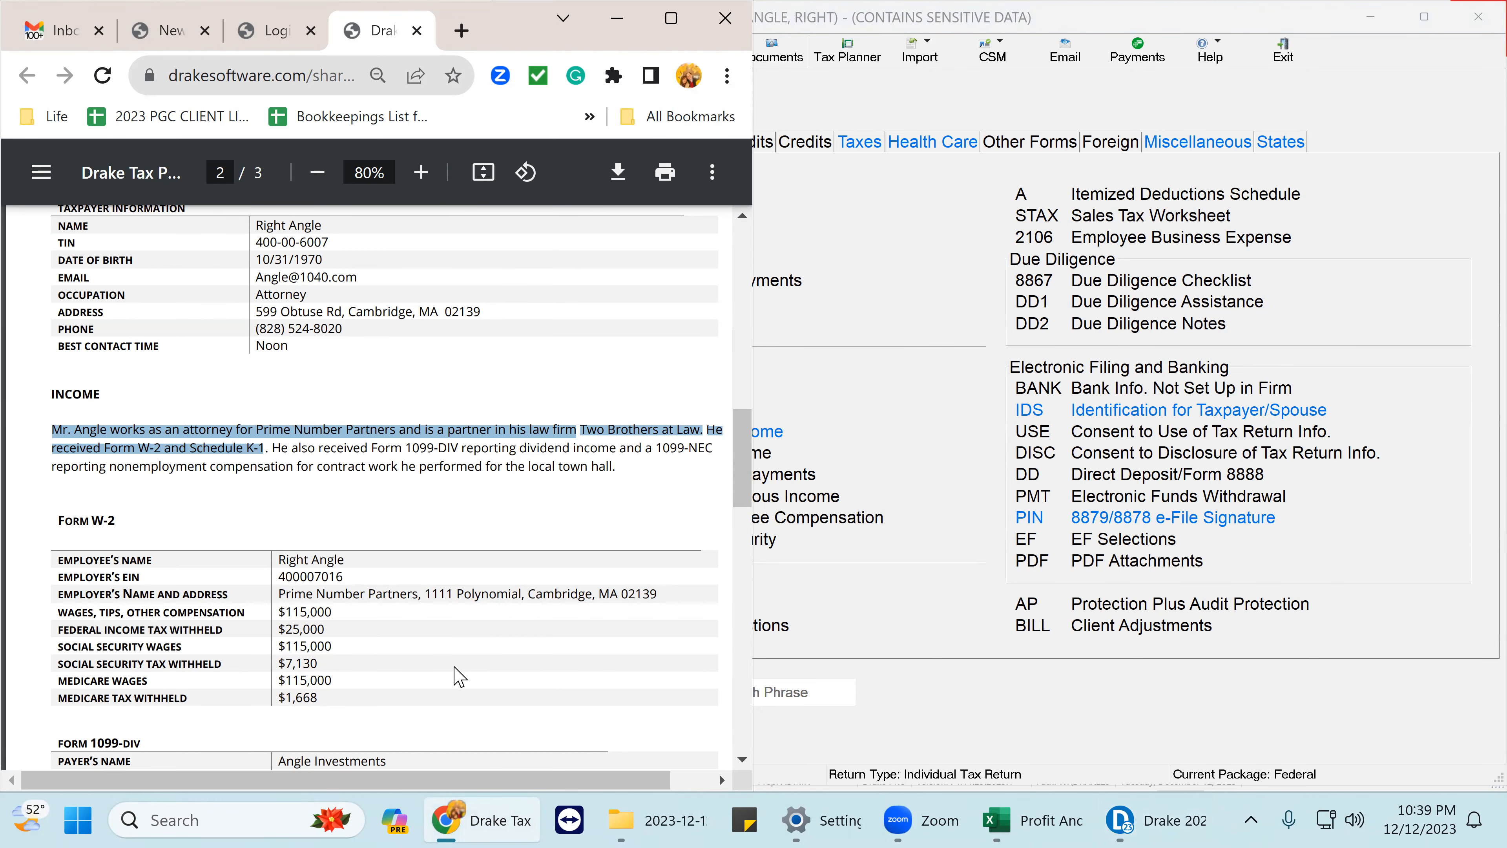
click(450, 654)
scroll(431, 628, down, 8)
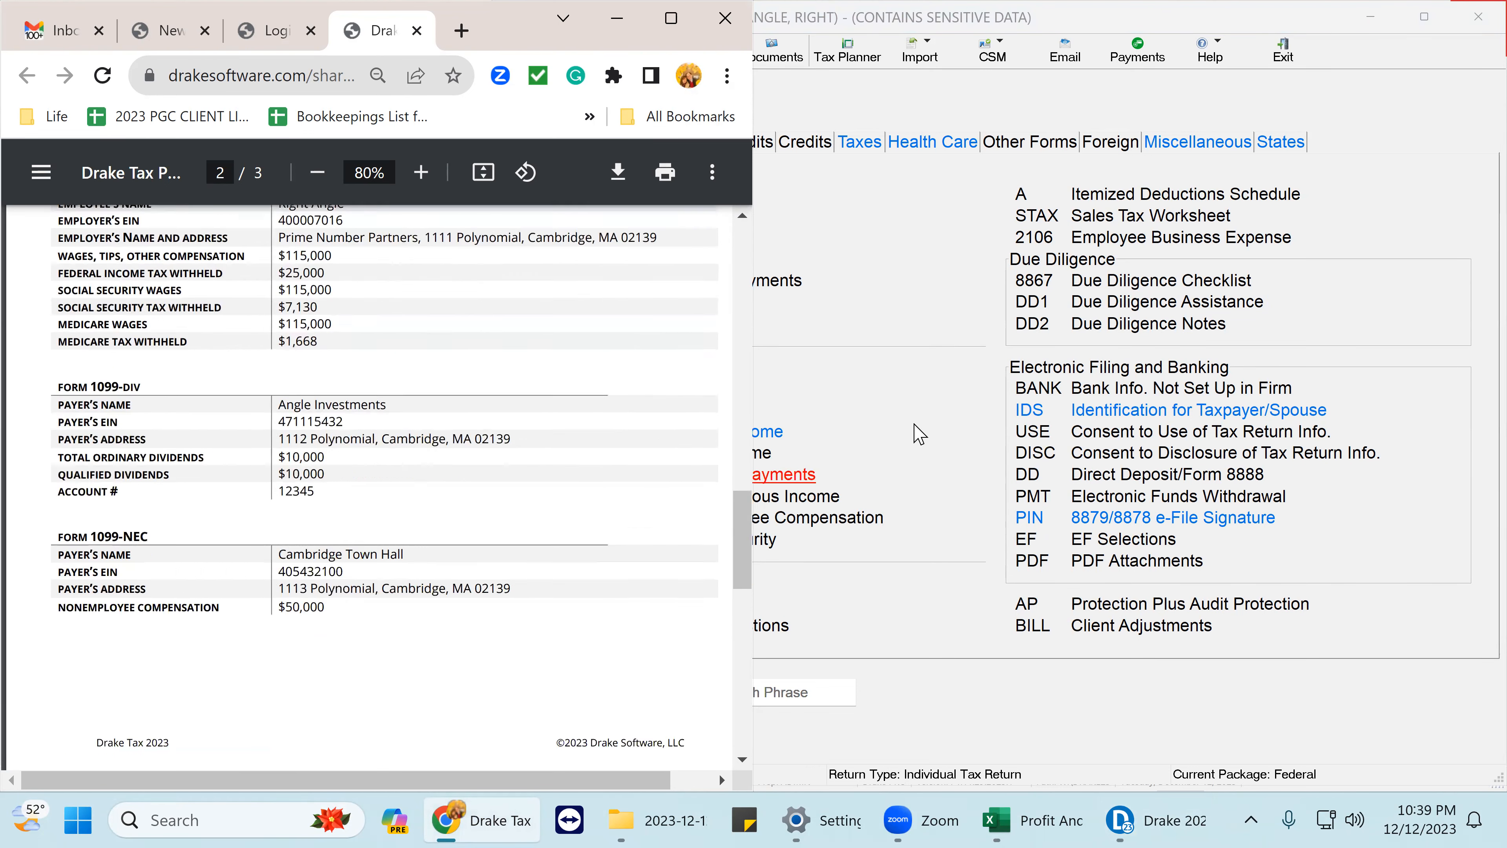
click(915, 431)
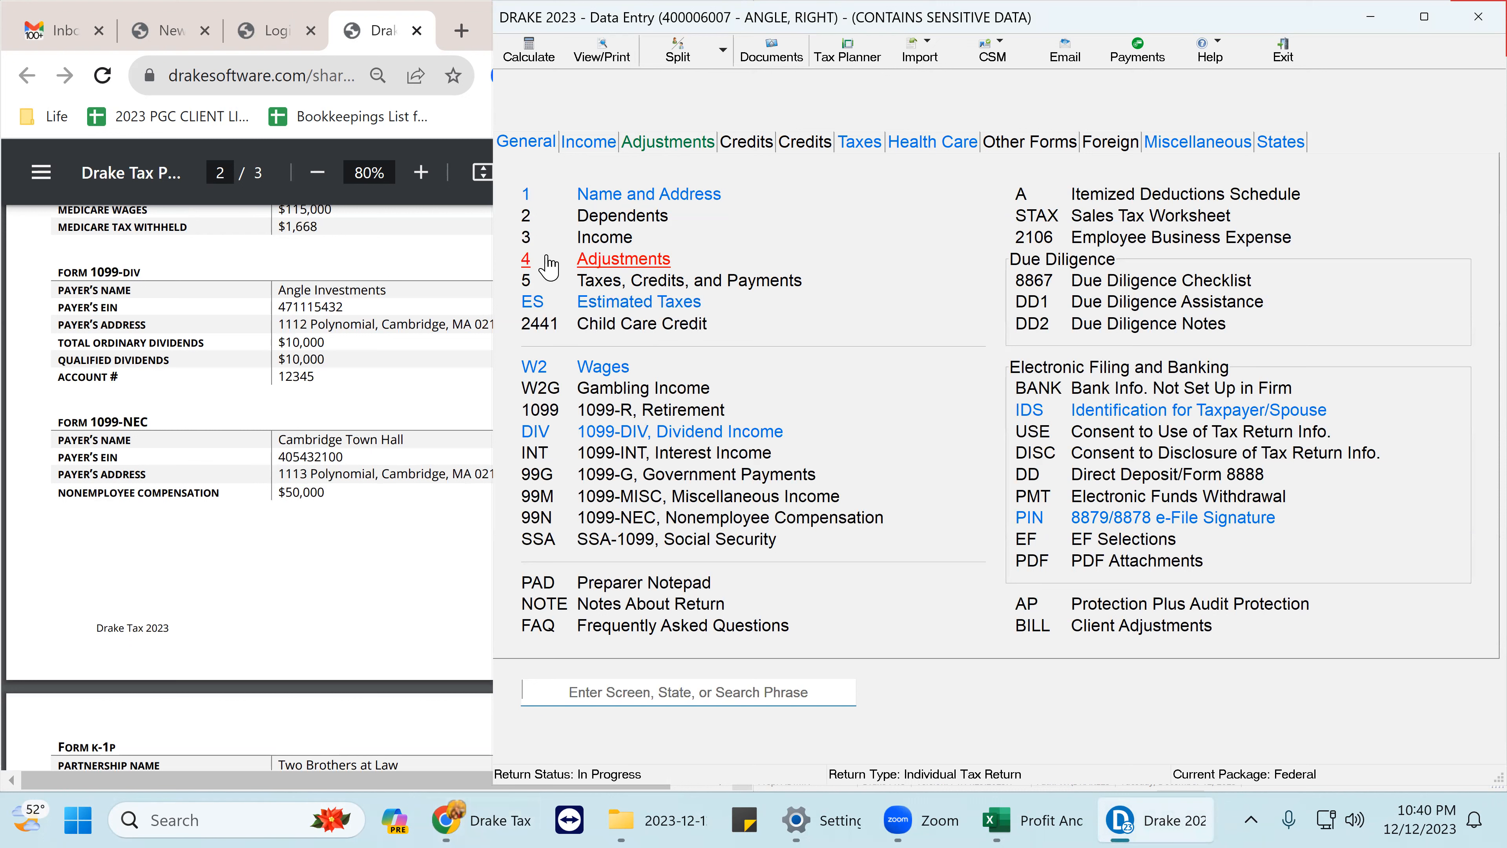
click(572, 146)
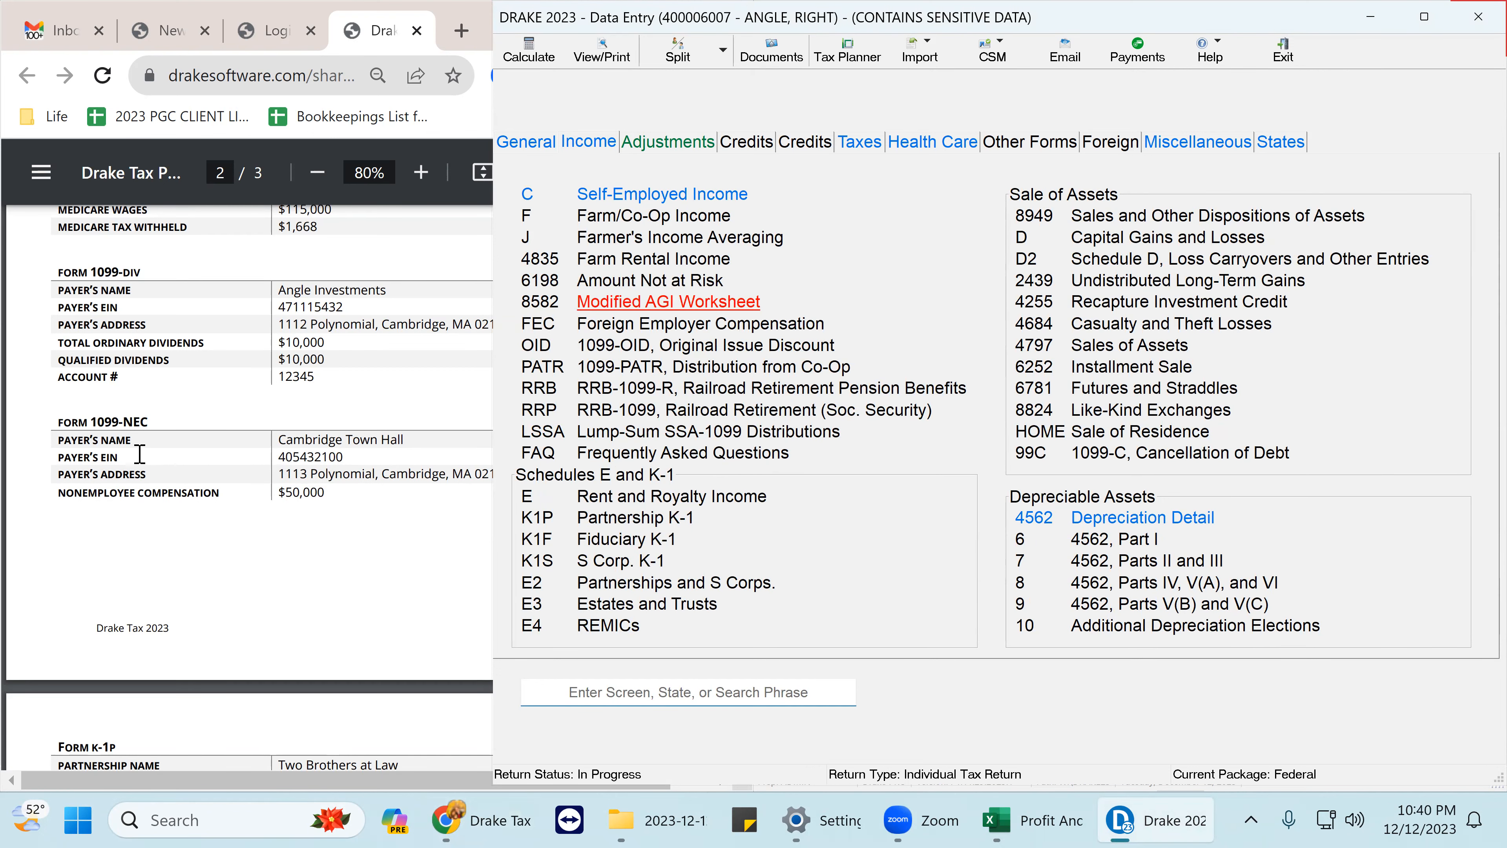
scroll(208, 466, down, 7)
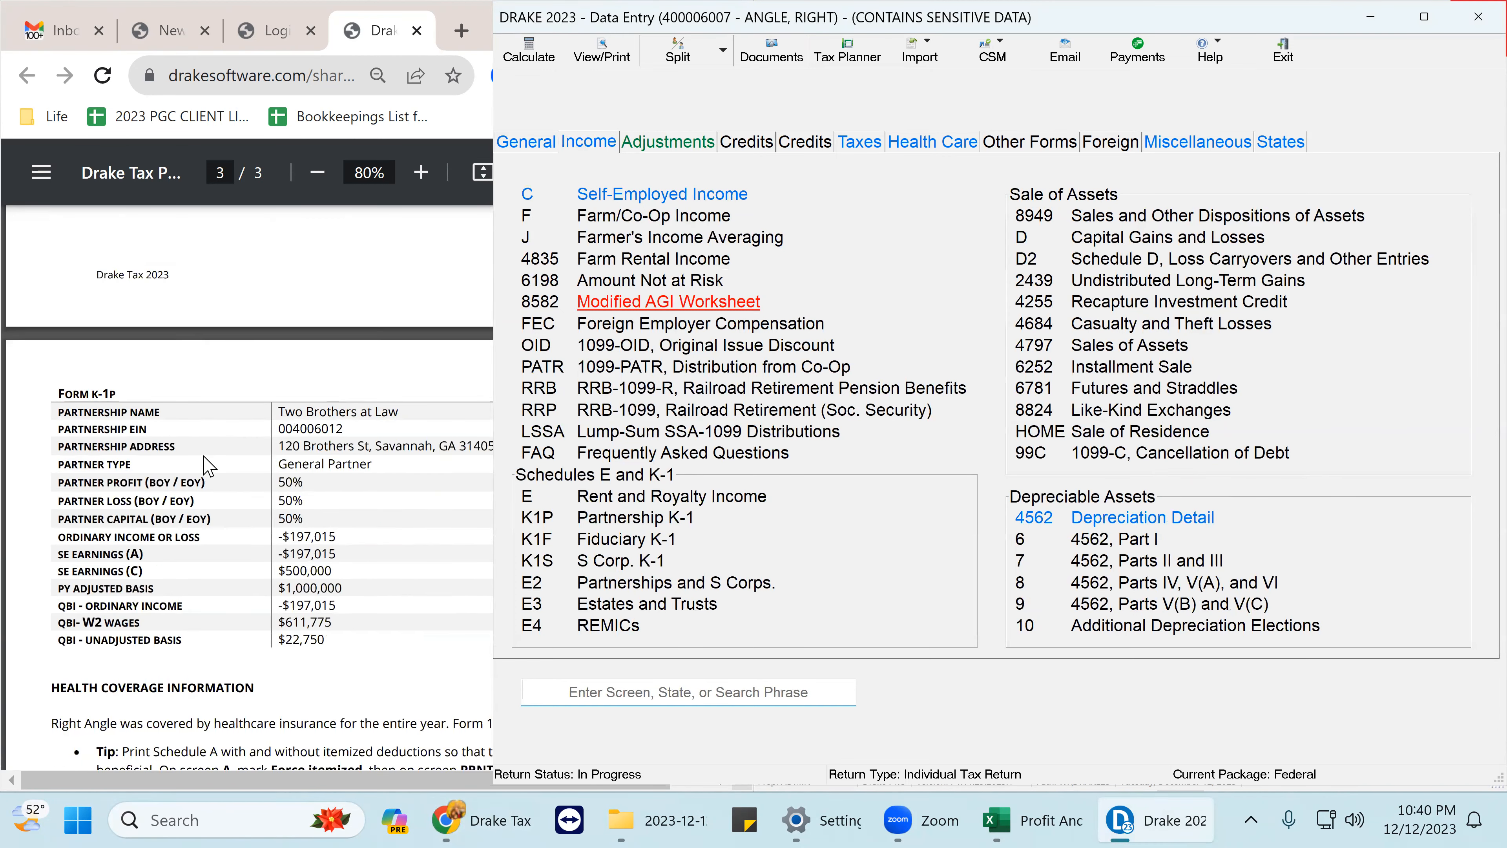
scroll(207, 466, up, 2)
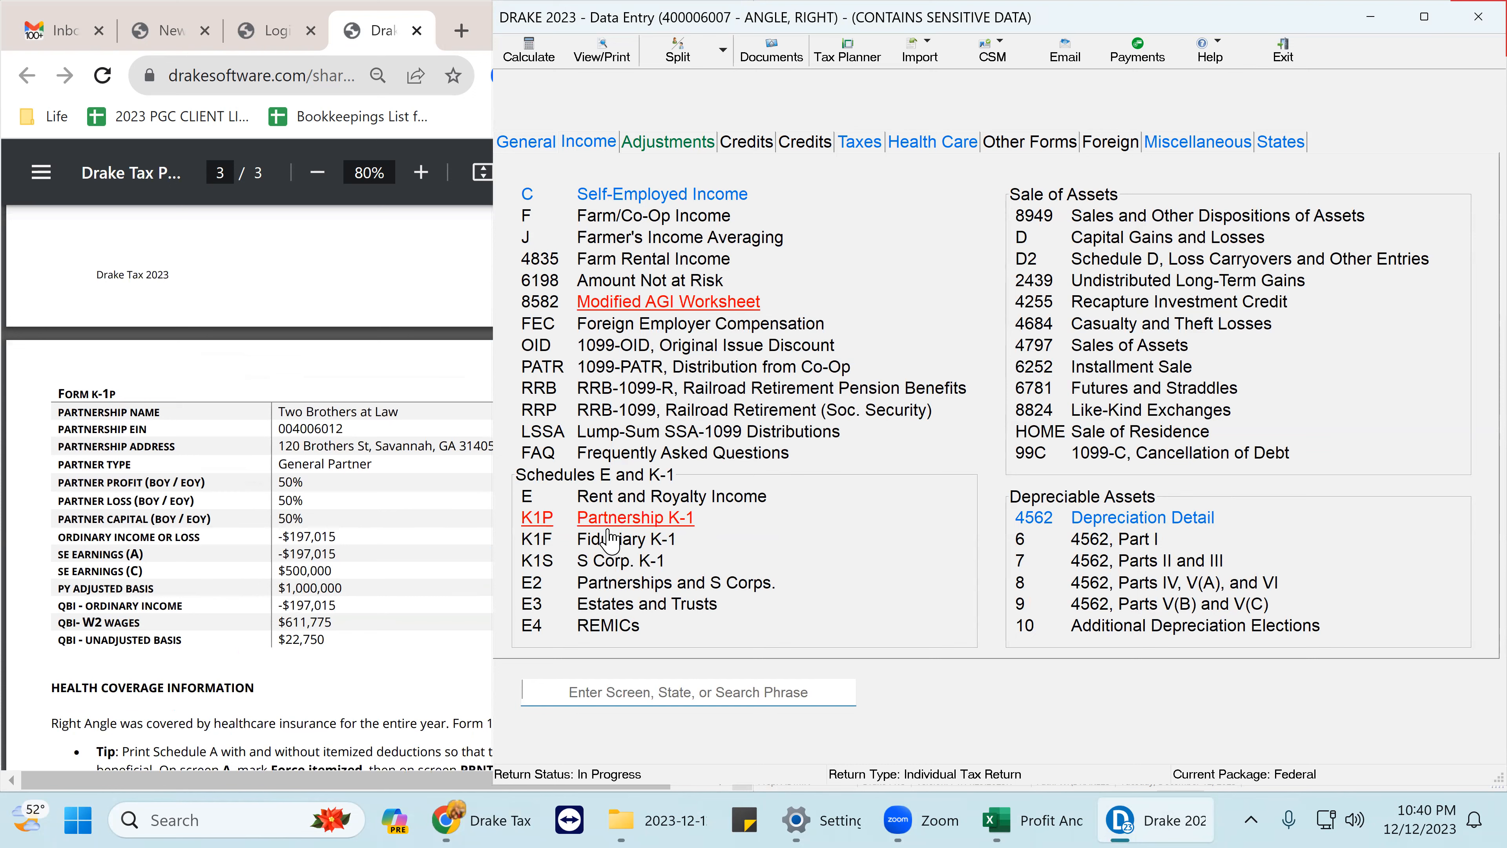
click(634, 521)
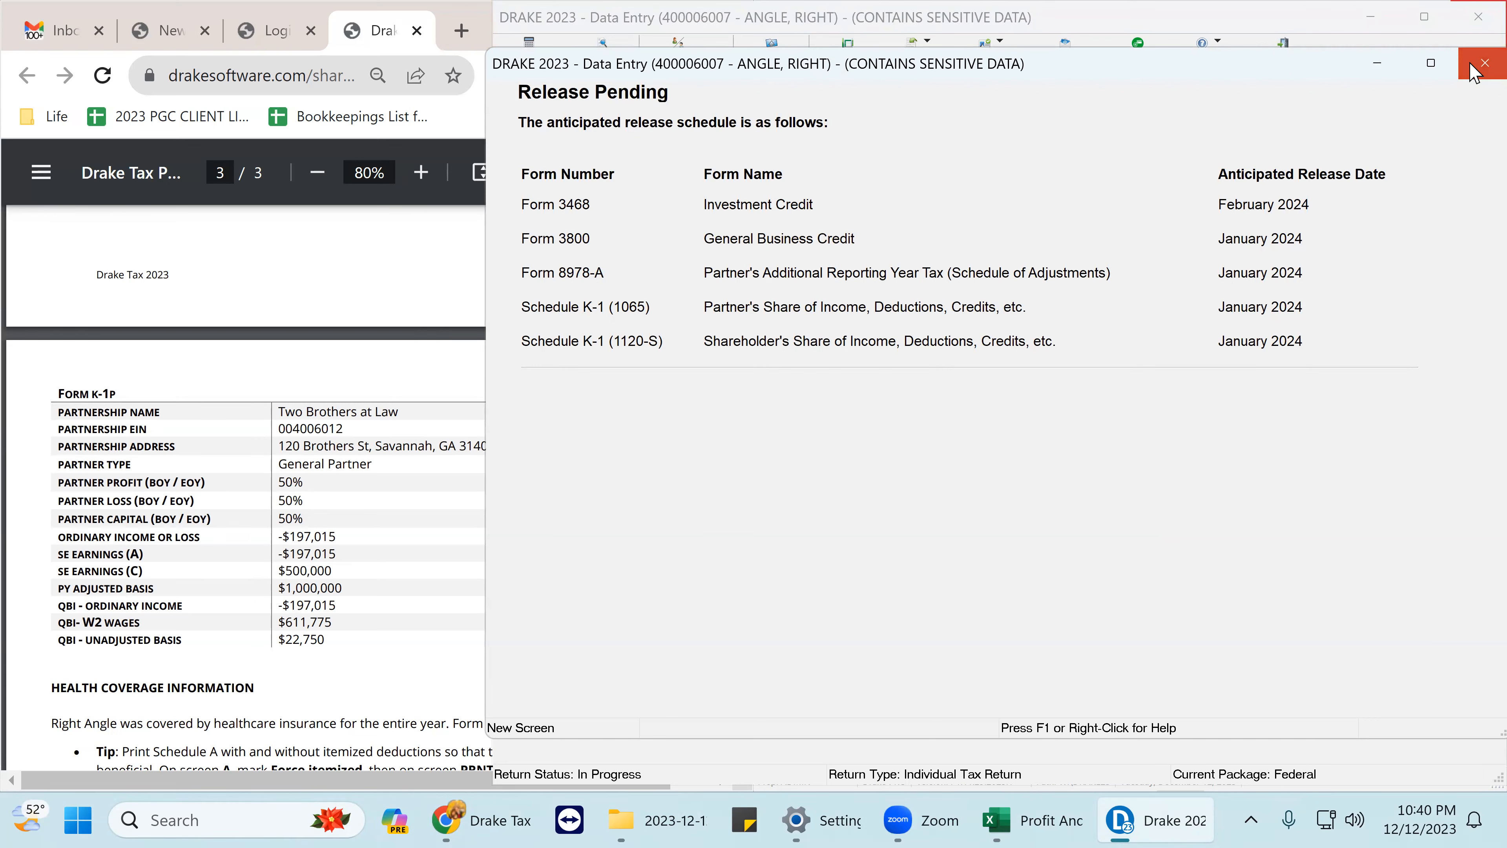
click(1484, 63)
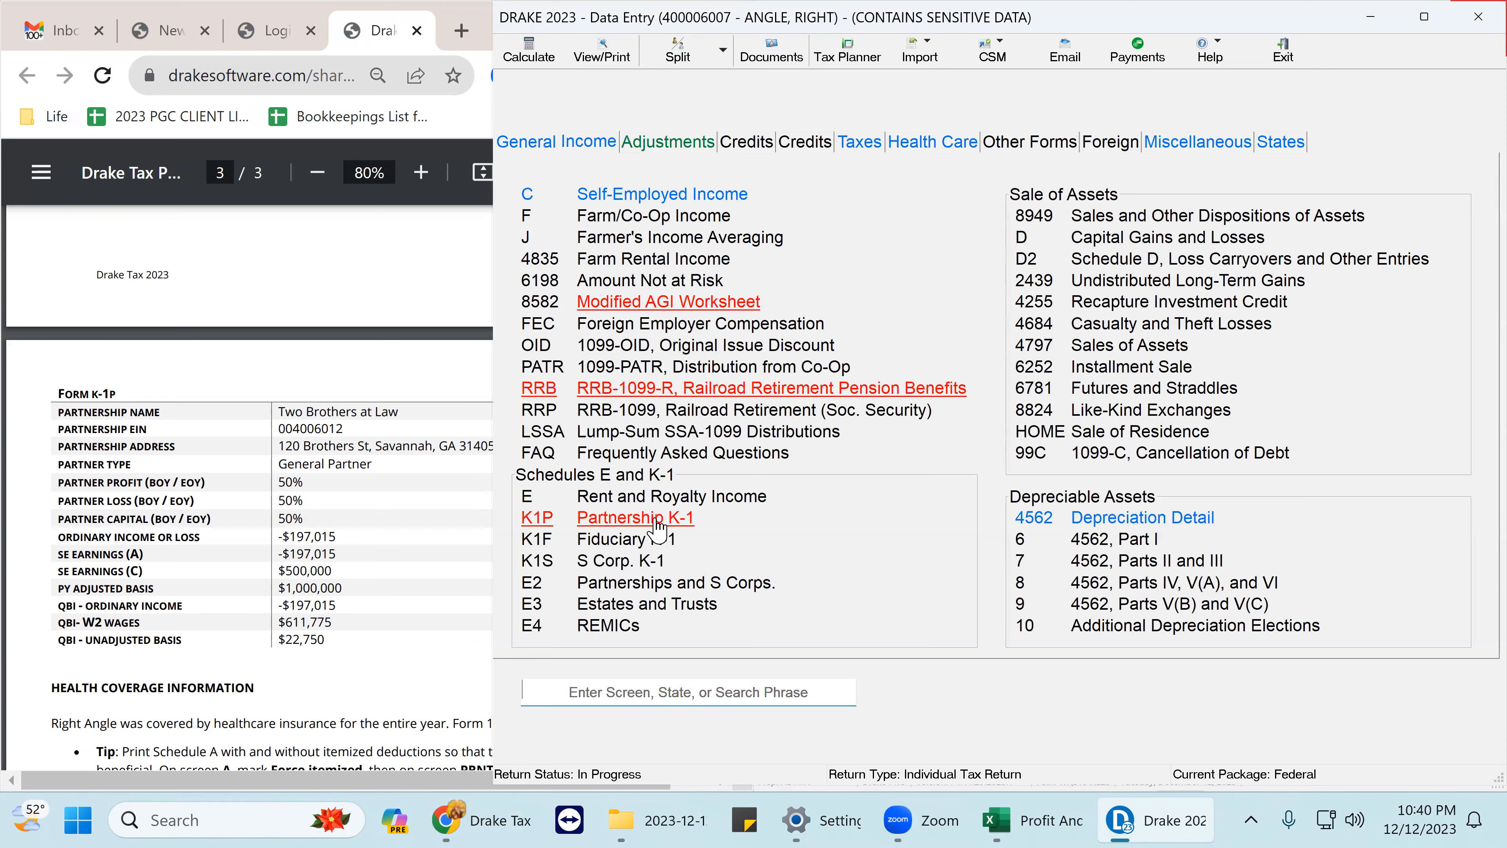
click(657, 522)
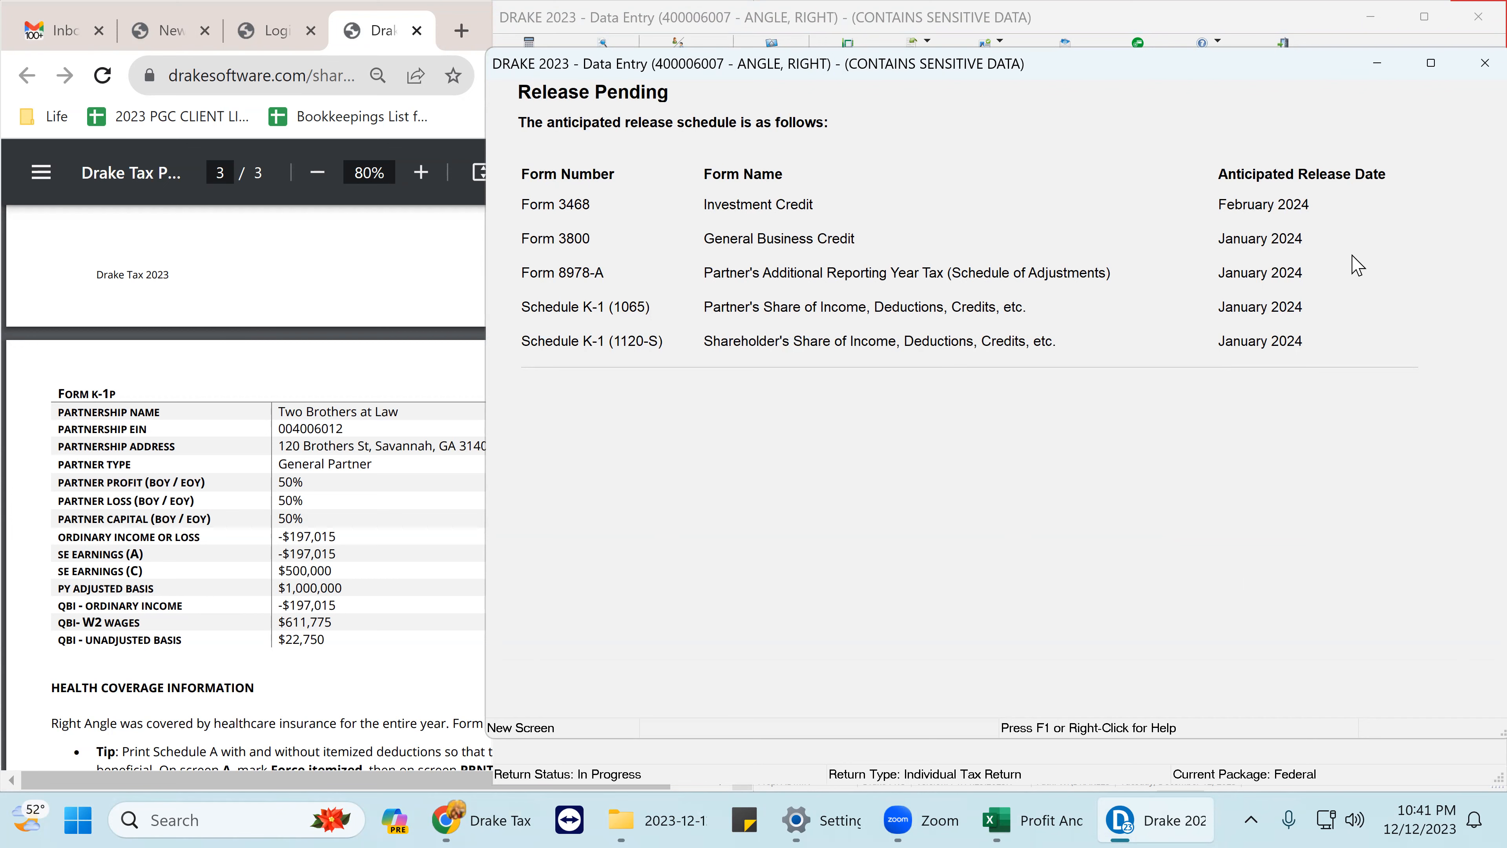
drag(1280, 63, 1099, 61)
click(1293, 59)
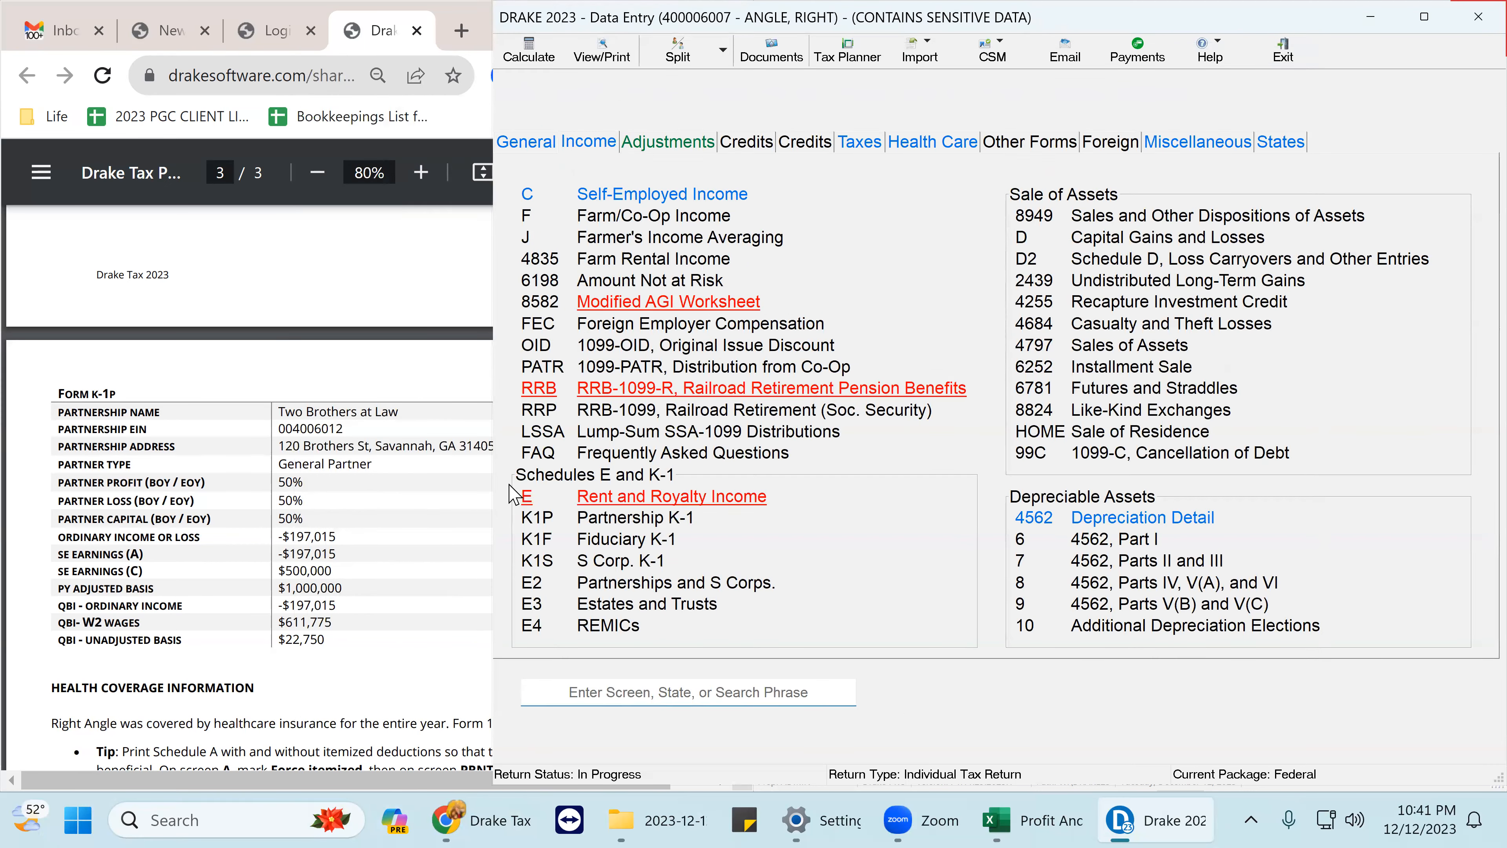
click(517, 145)
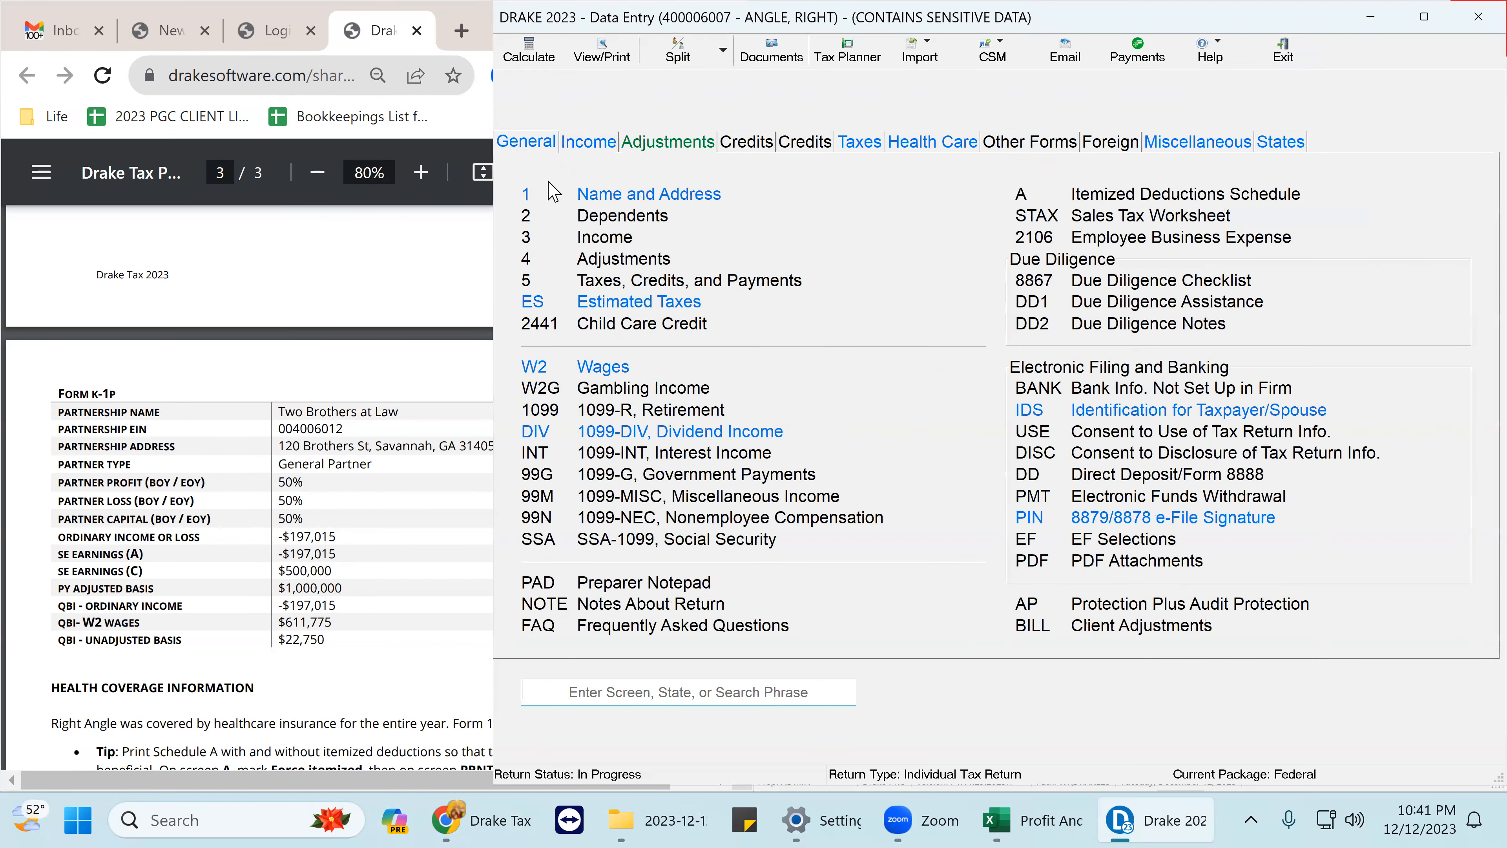
- On the Name and Address screen, copy the taxpayer's SSN
click(587, 201)
click(688, 117)
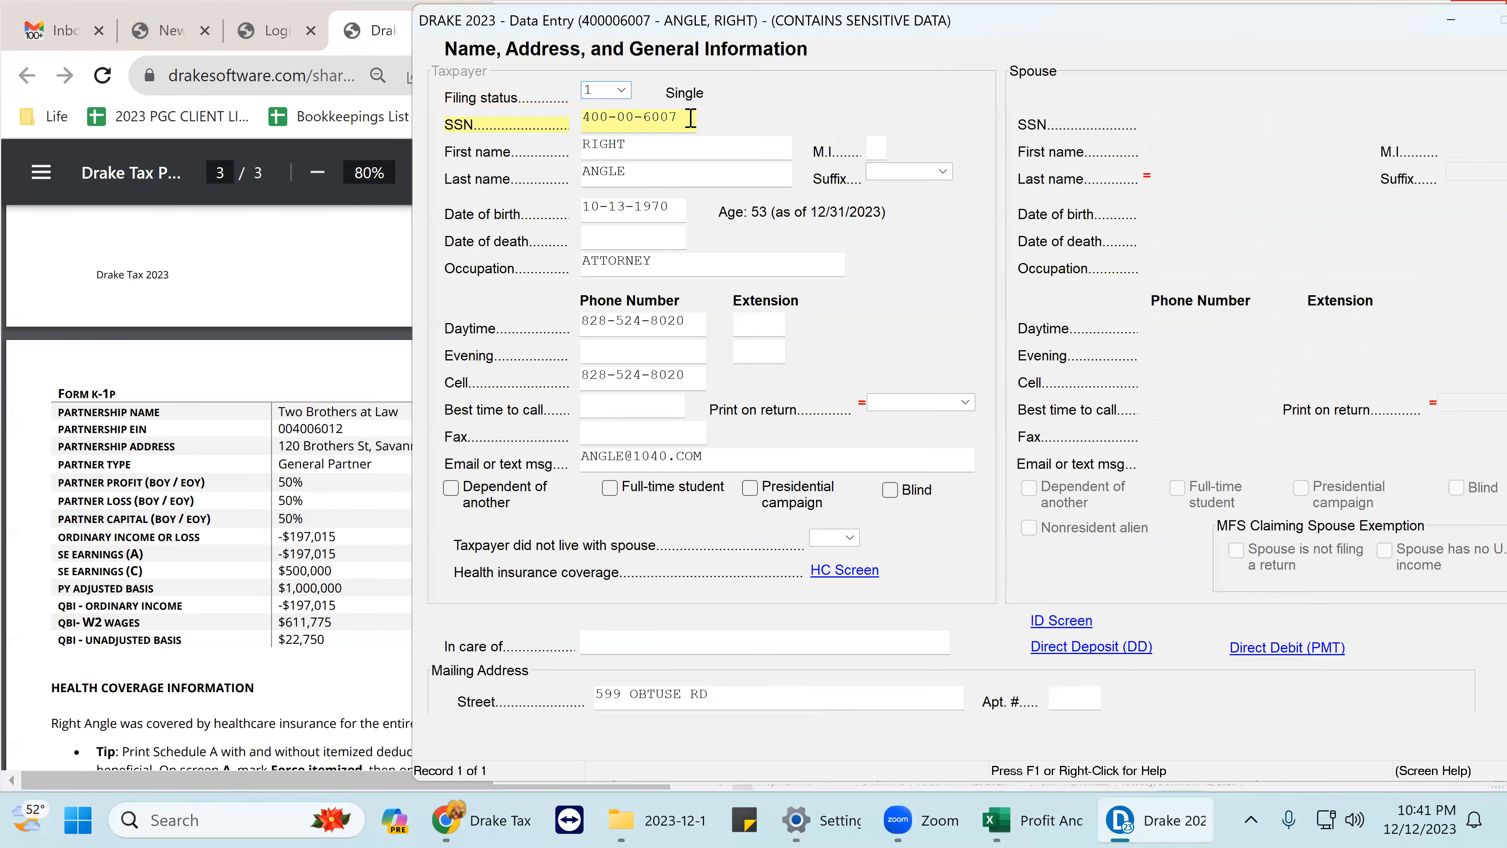
right_click(604, 119)
click(659, 267)
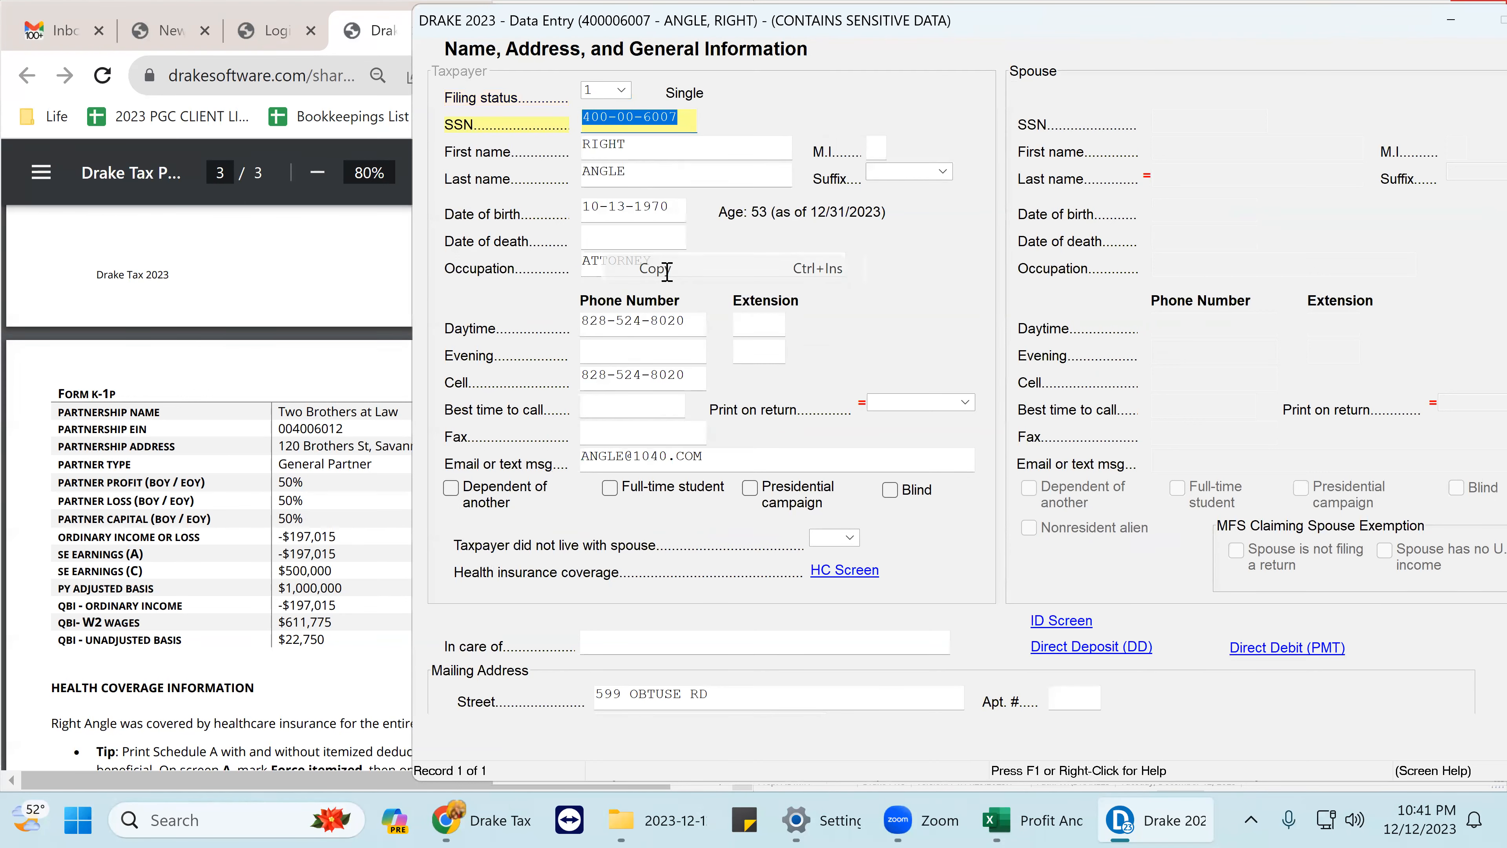
- Search Windows for 'drake 2022', then dismiss the search panel
click(189, 820)
text(d)
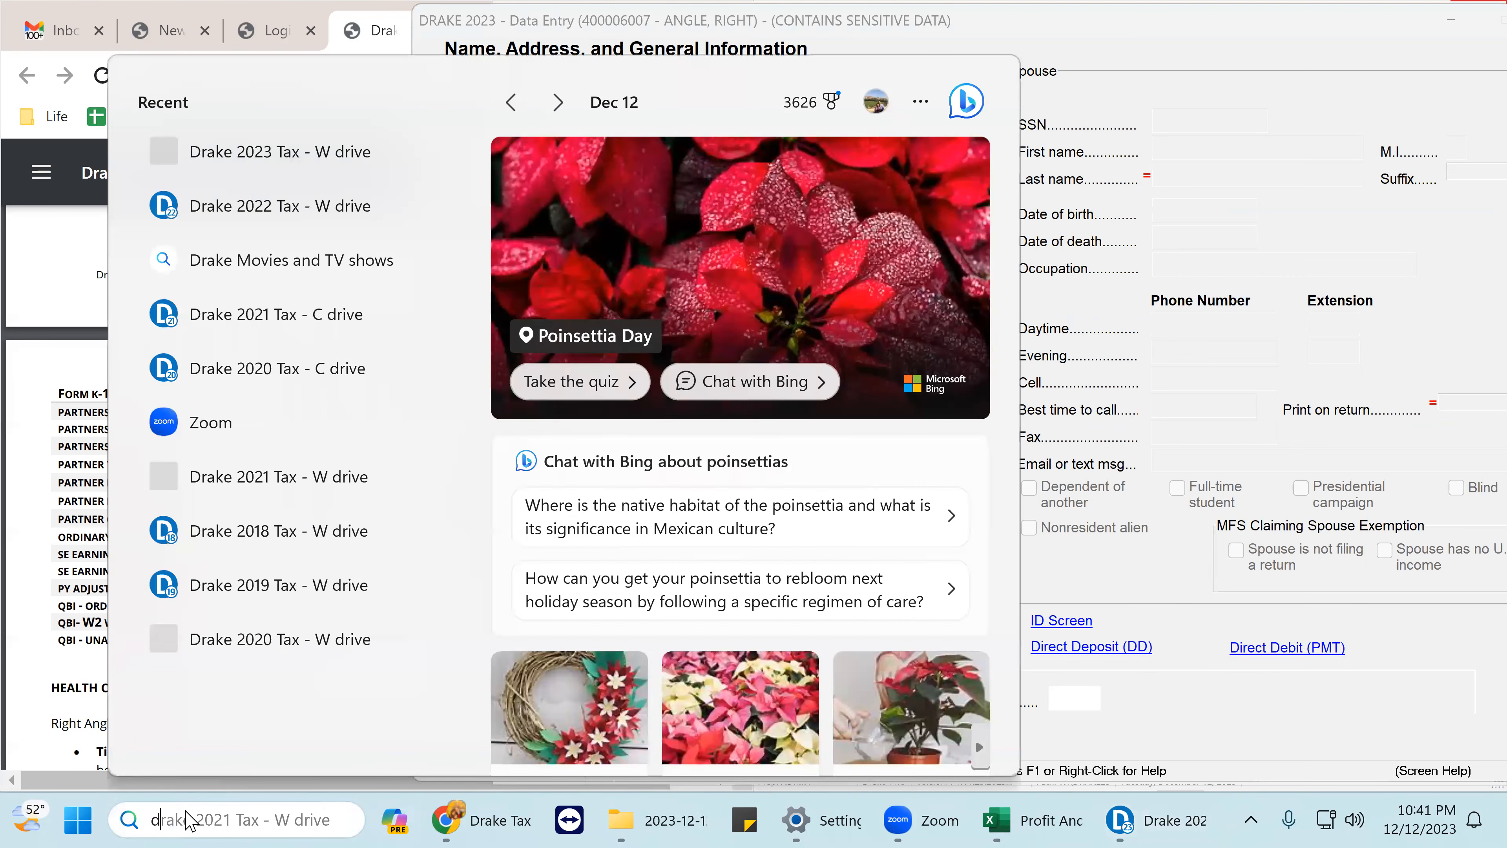
text(rake 2)
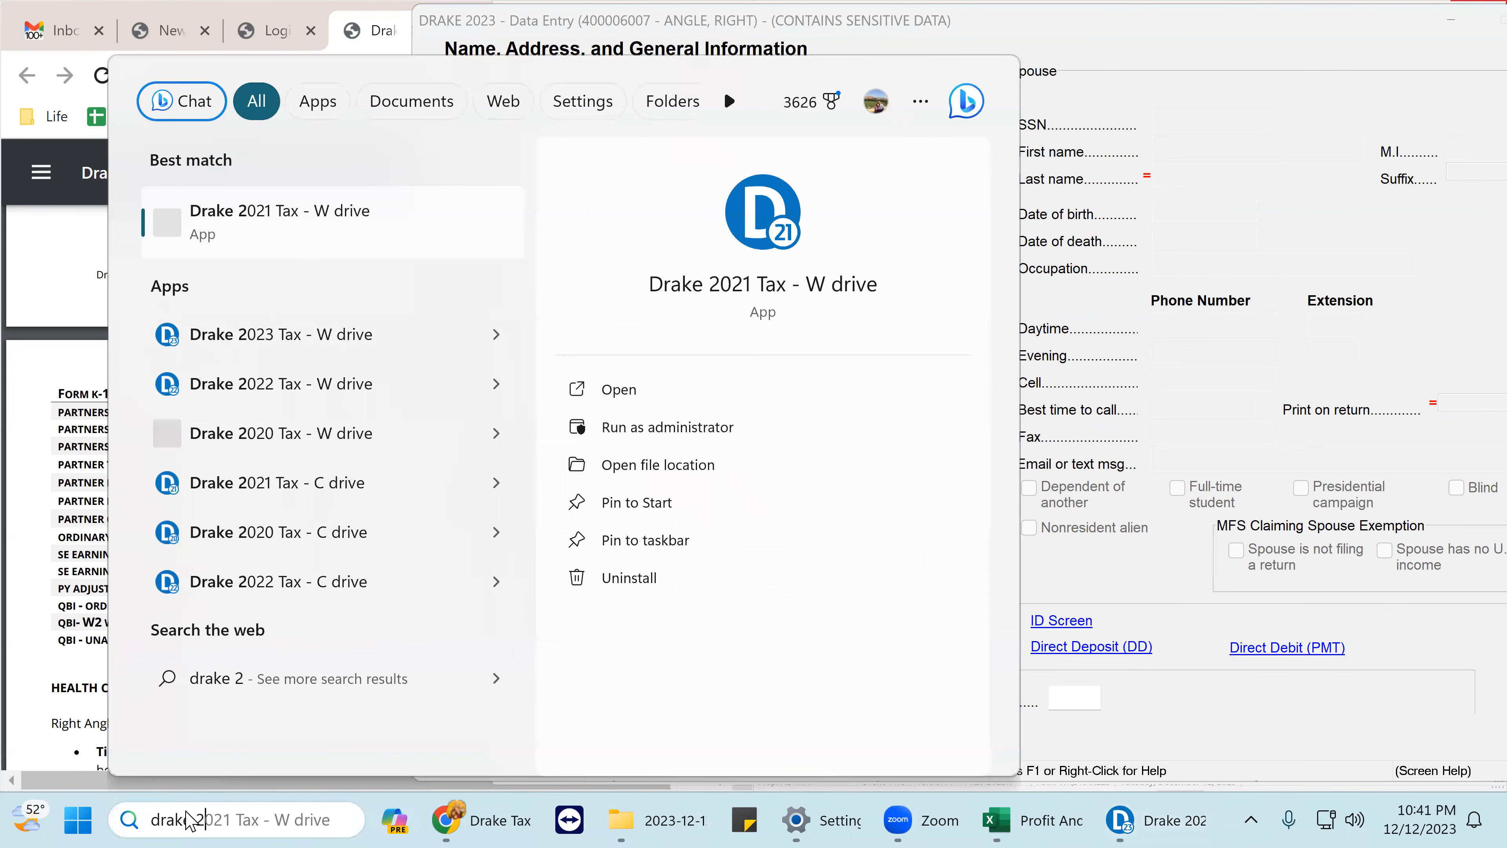
text(022)
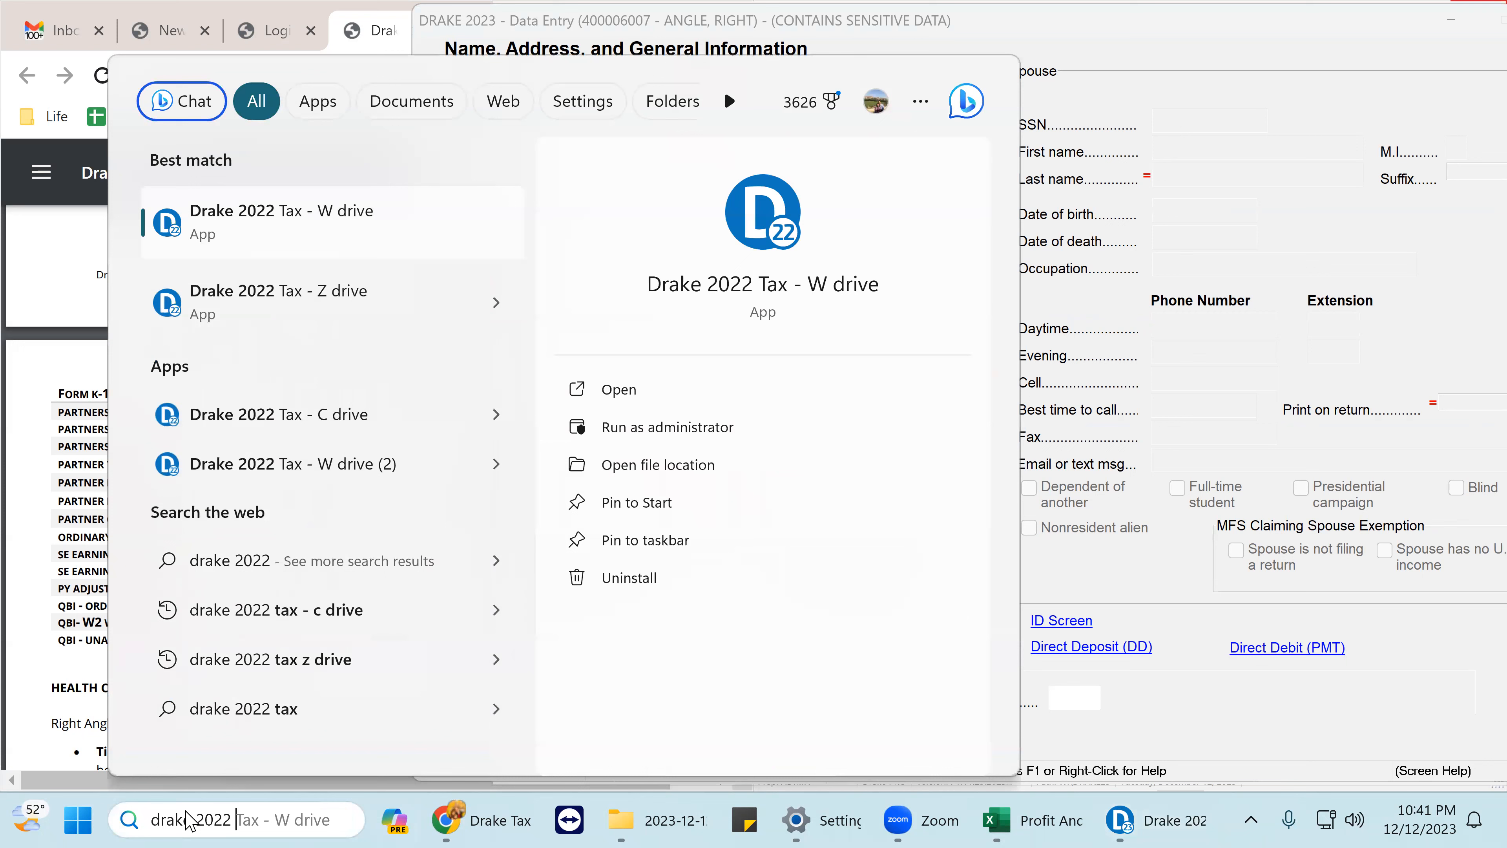
click(249, 297)
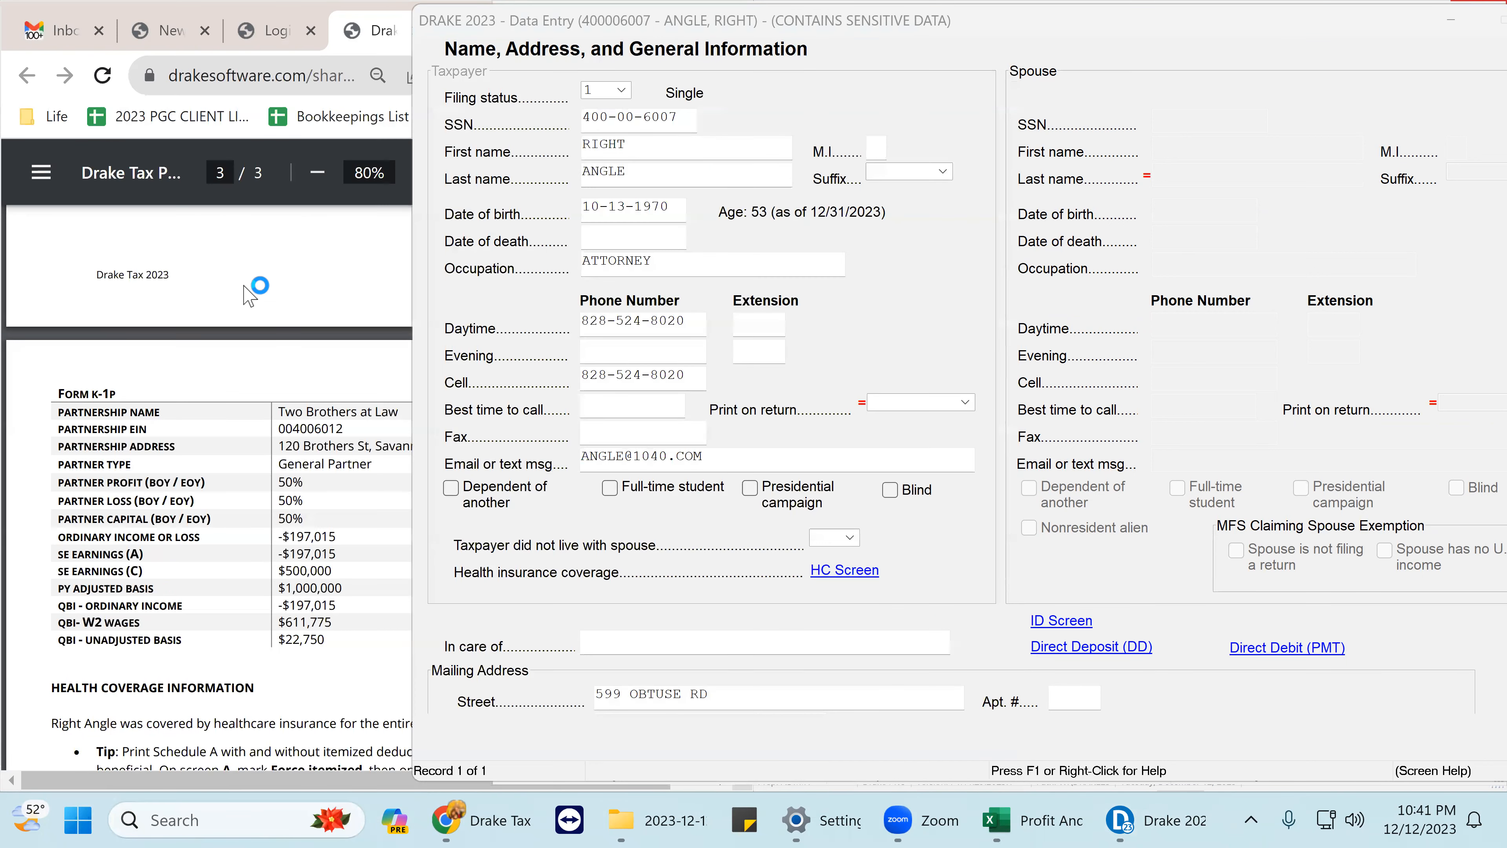
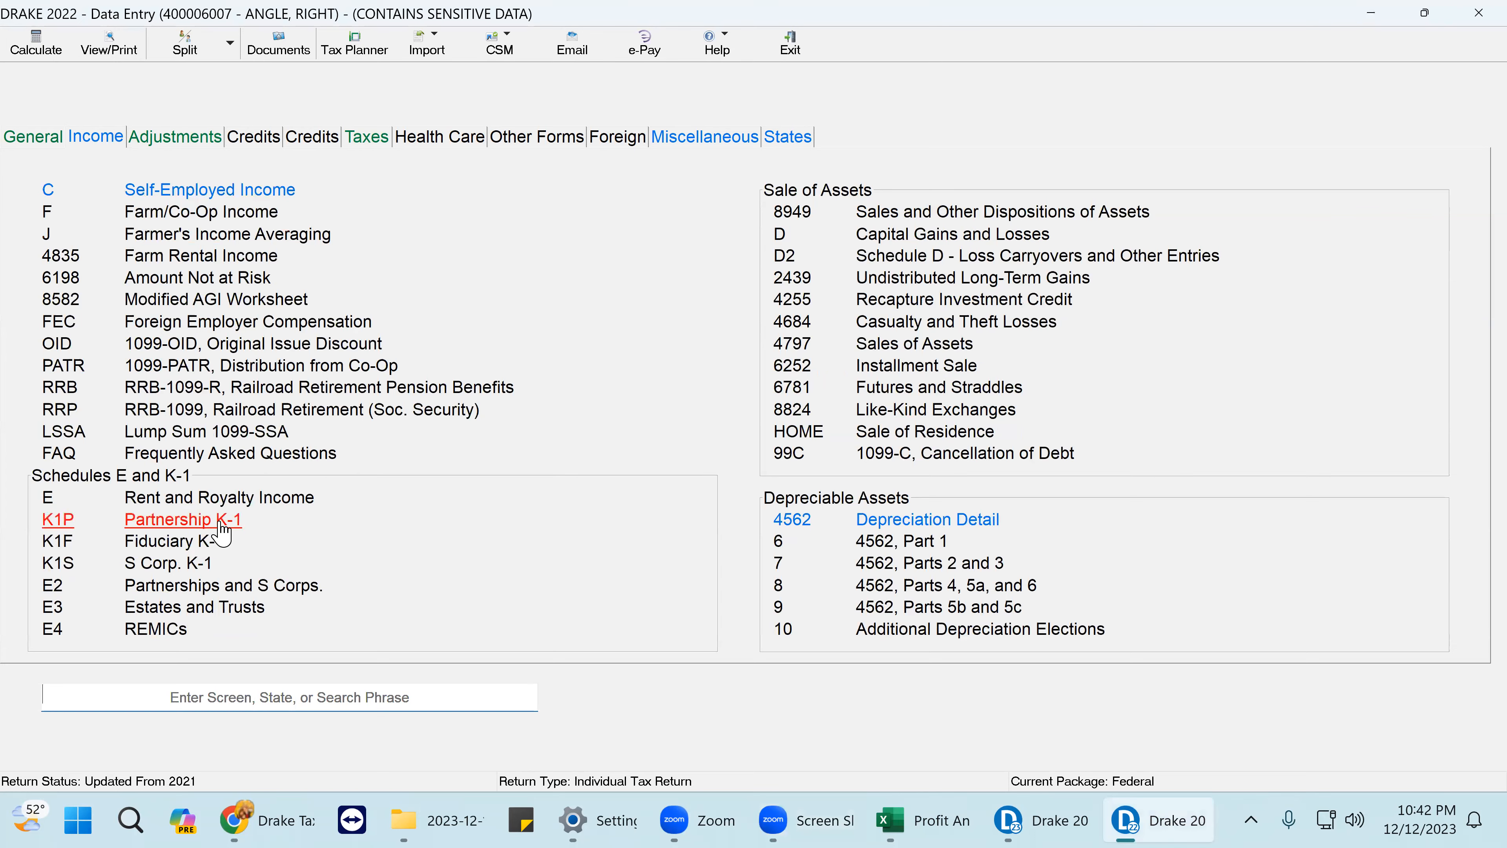
- Open the Partnership K-1 screen for Two Brothers at Law and scroll down to the blank Amounts from K-1 section
click(221, 524)
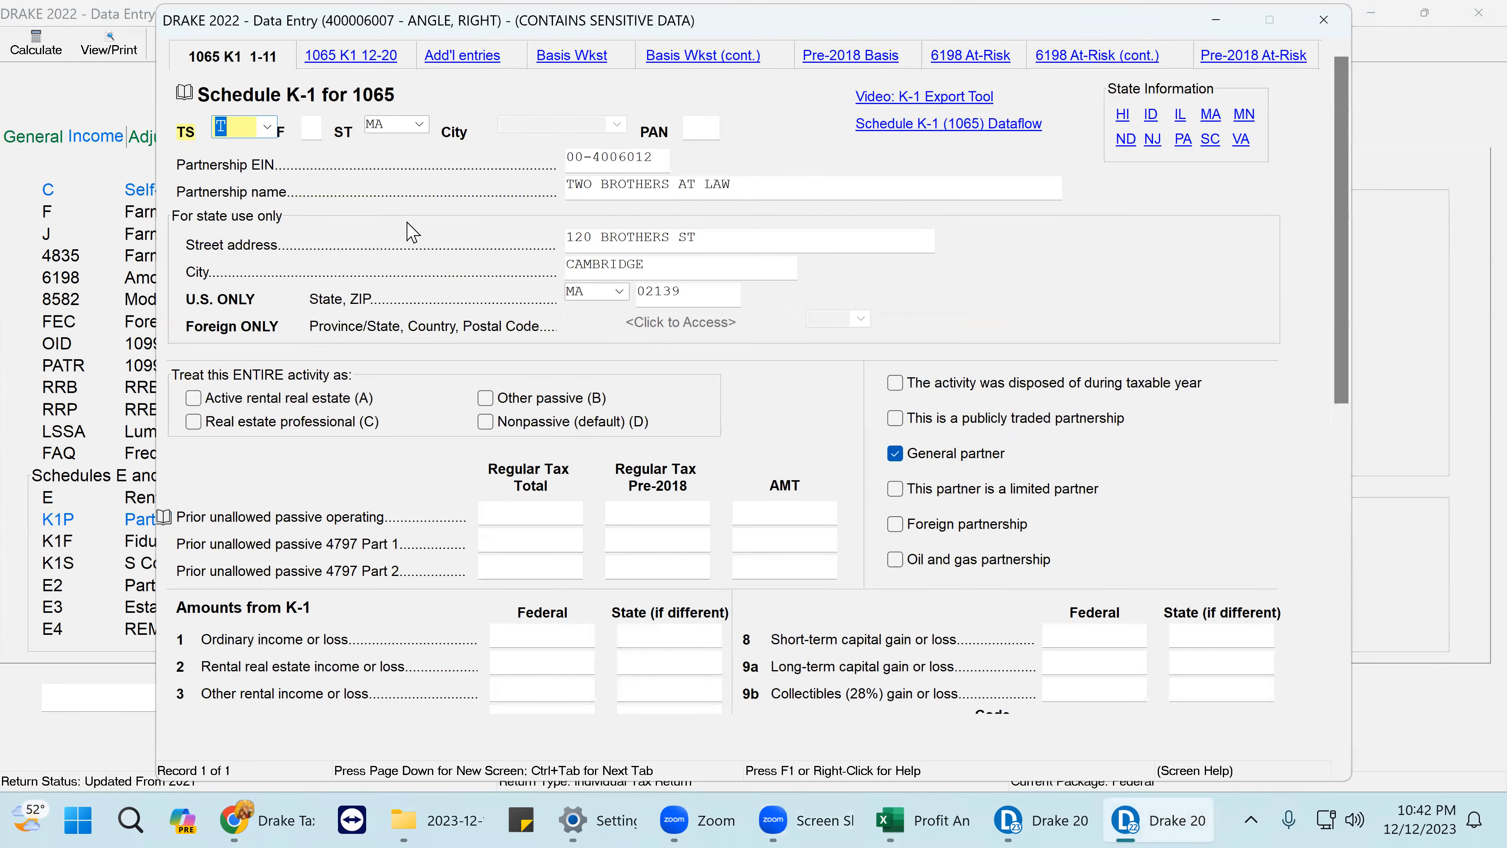
scroll(700, 344, down, 3)
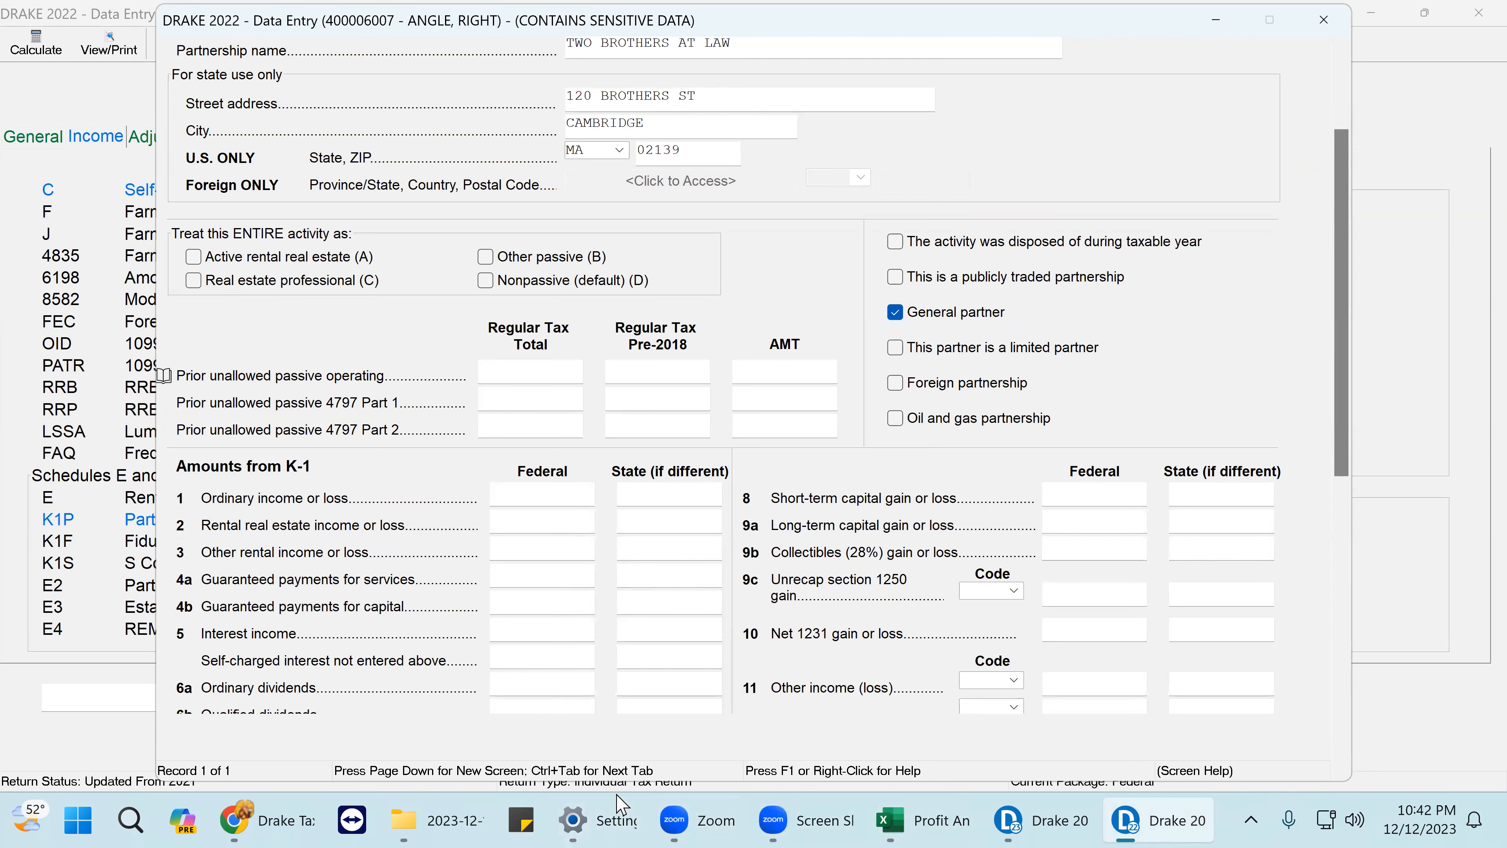
click(783, 31)
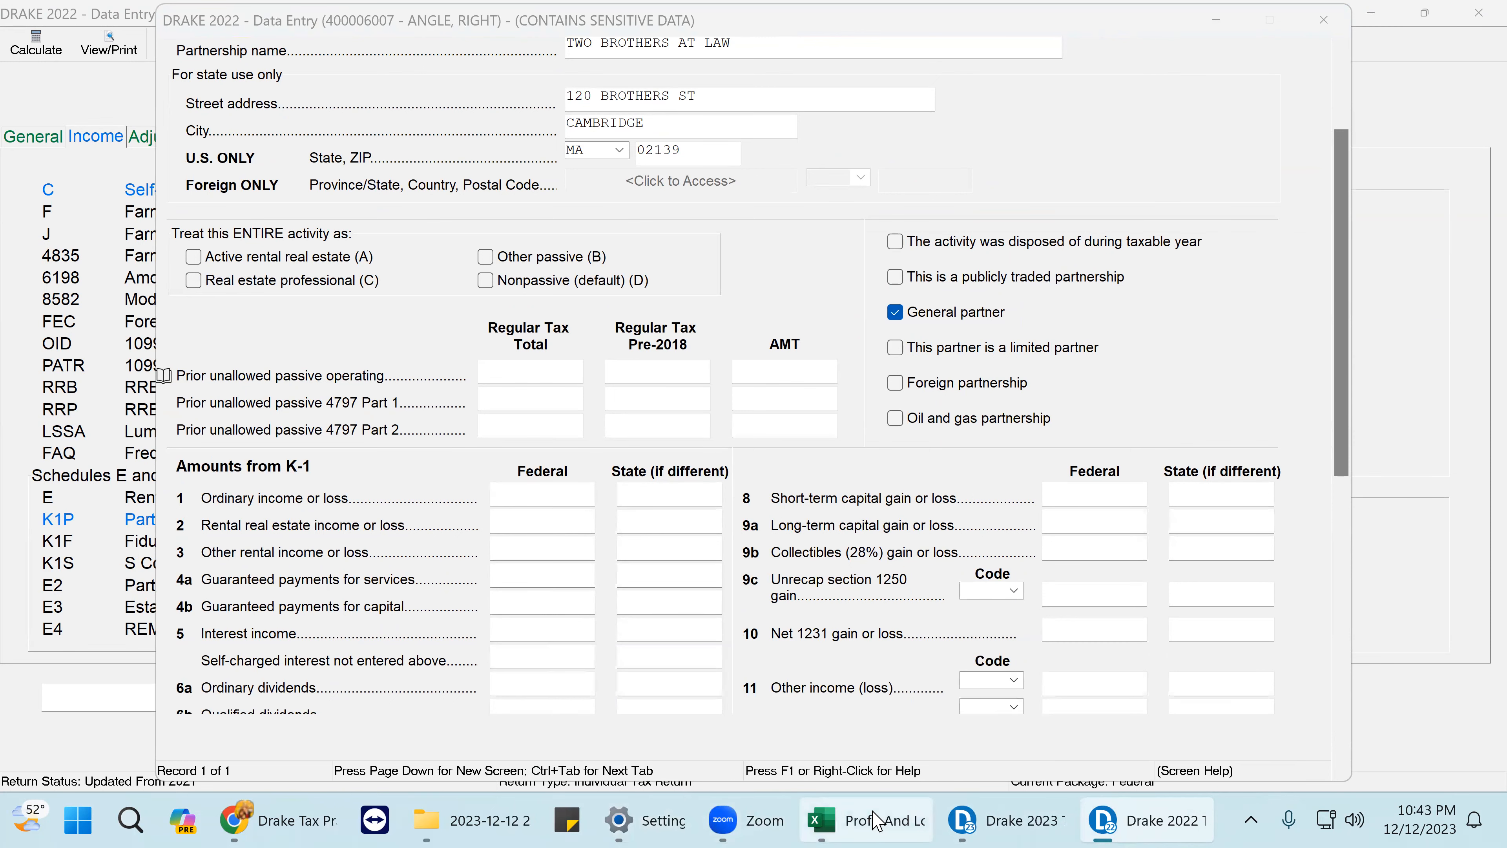
- Copy the -$197,015 ordinary income figure from the PDF's K-1P page, then return to the K-1 line 1 Federal field
click(254, 820)
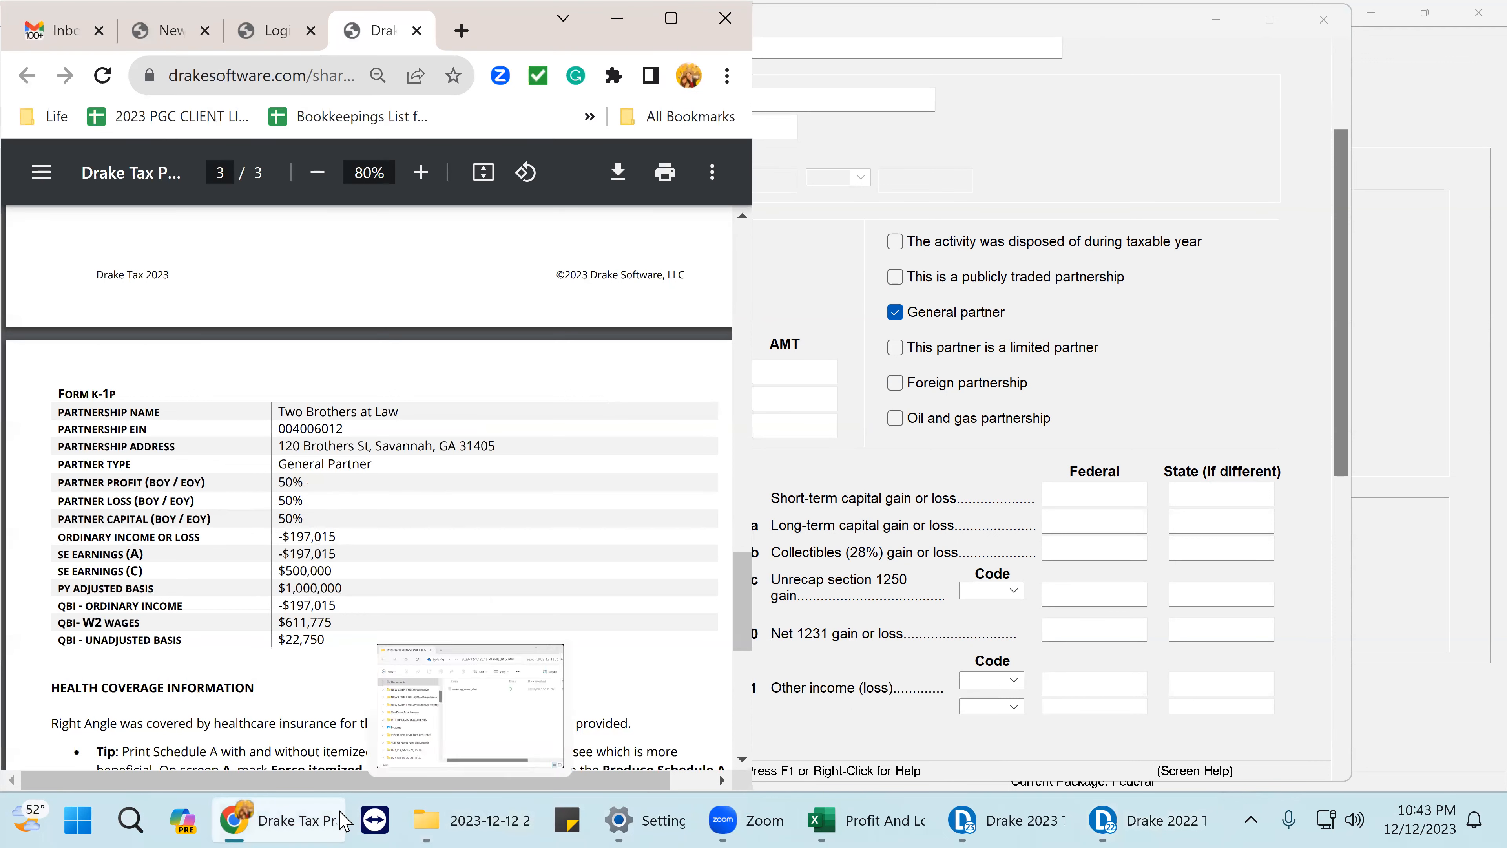
mouse_move(300, 823)
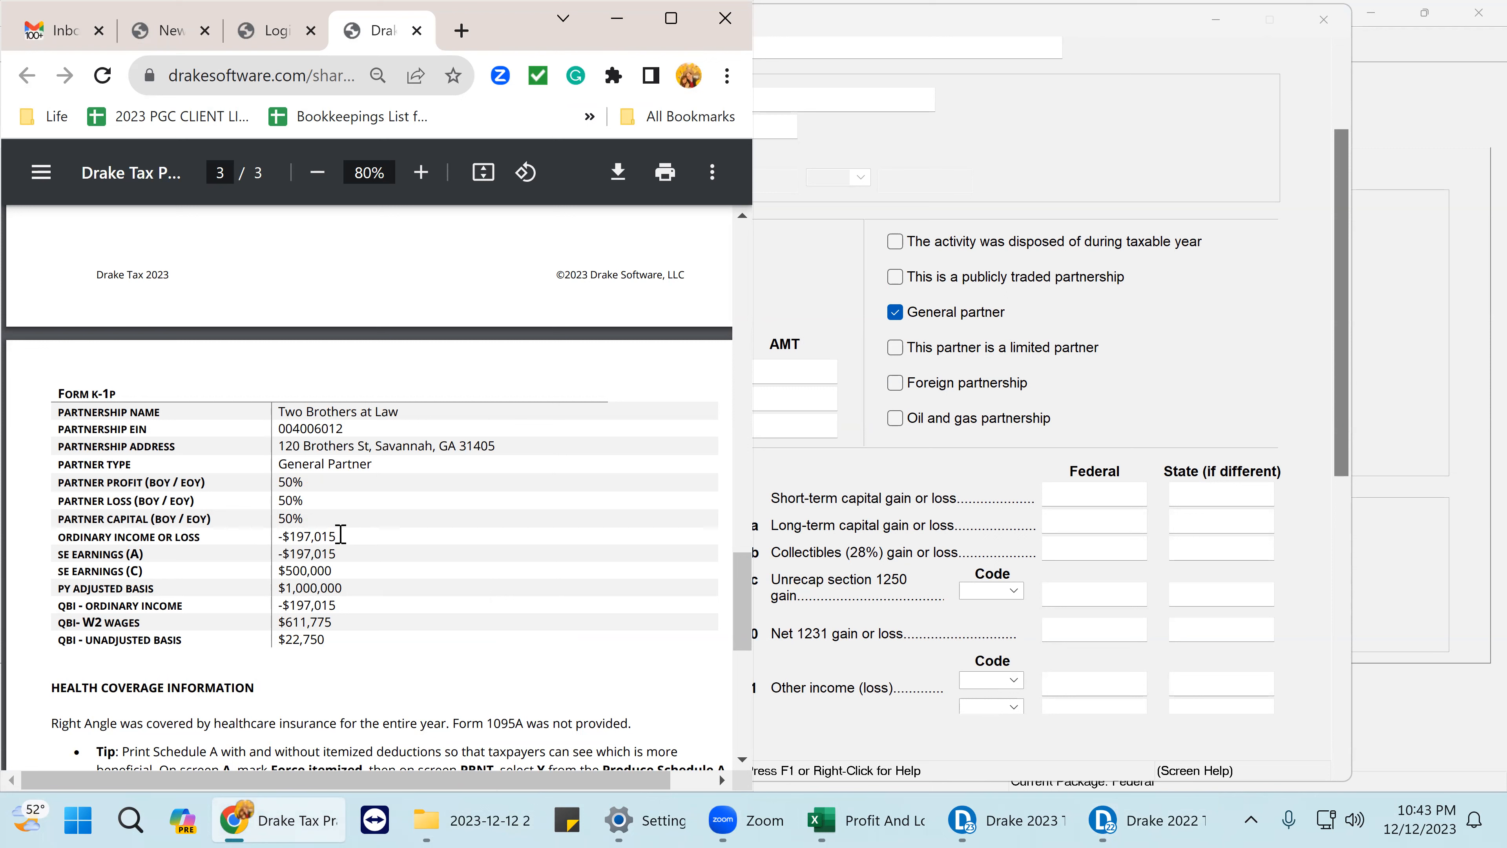
drag(341, 534, 276, 539)
click(1081, 492)
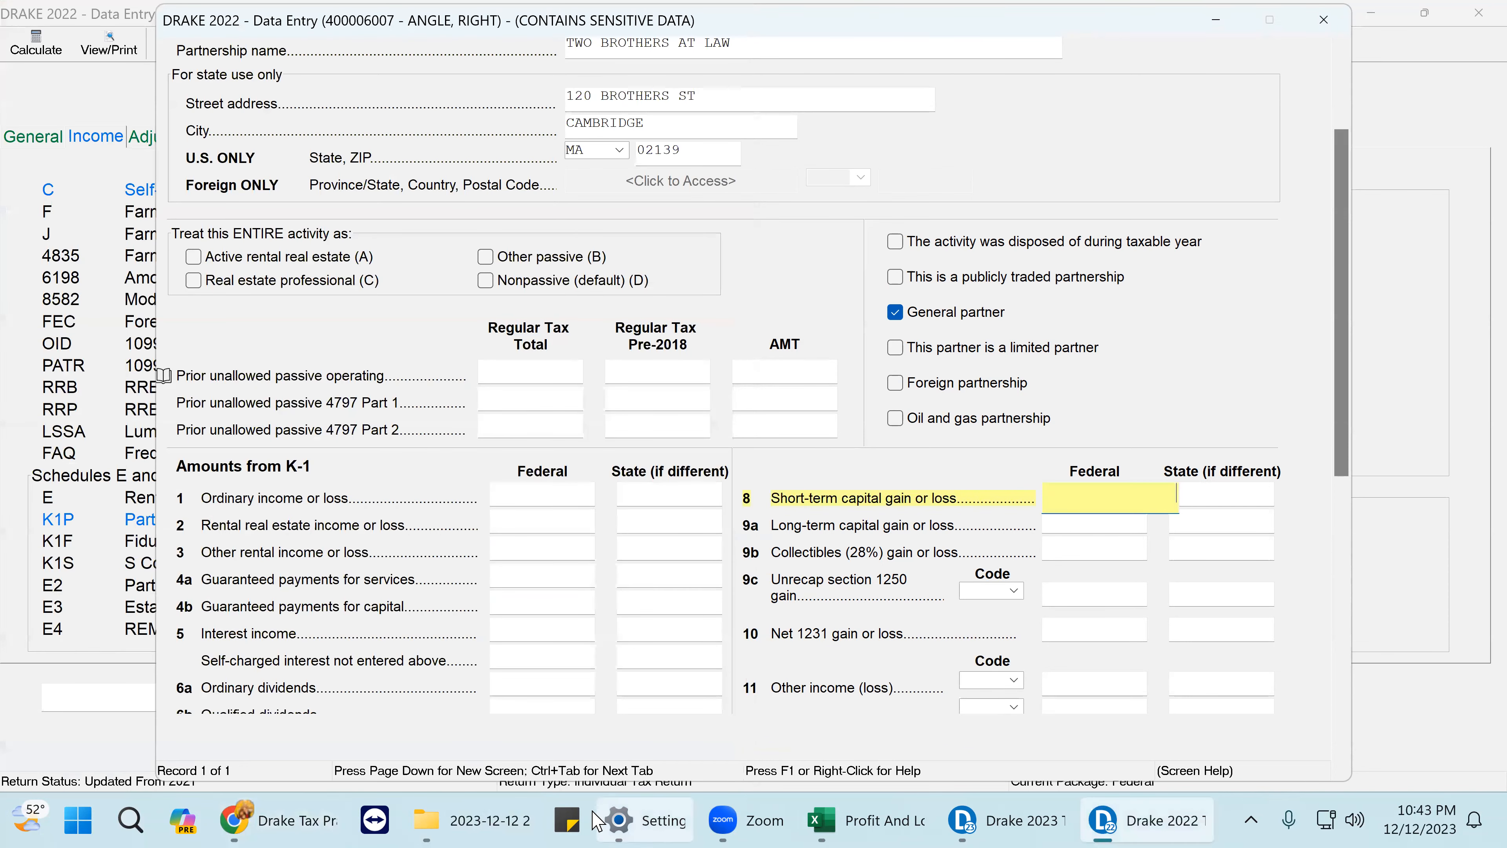
click(266, 823)
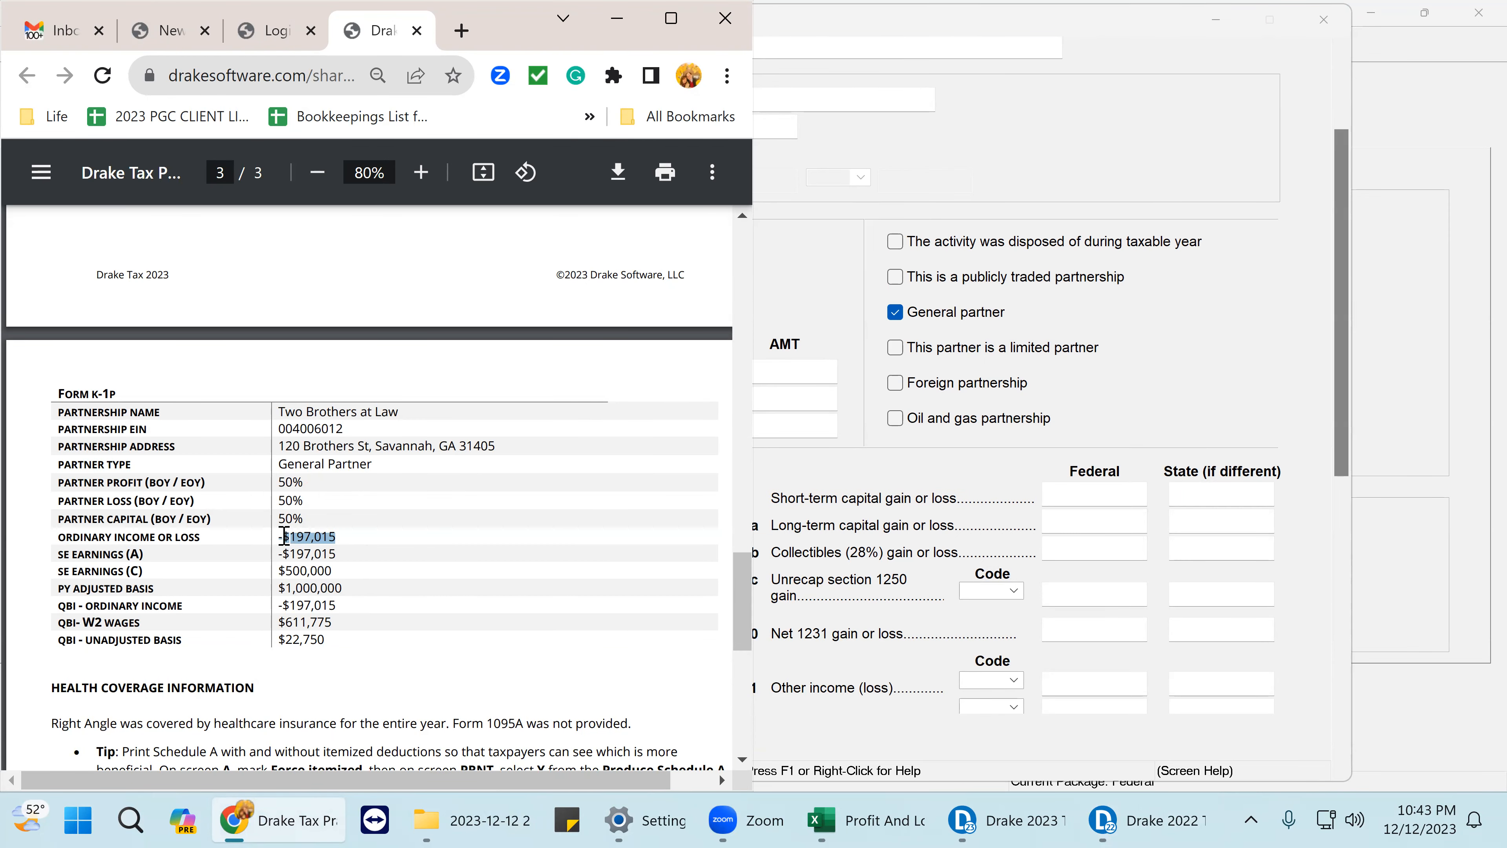
click(346, 539)
drag(324, 536, 348, 538)
right_click(317, 536)
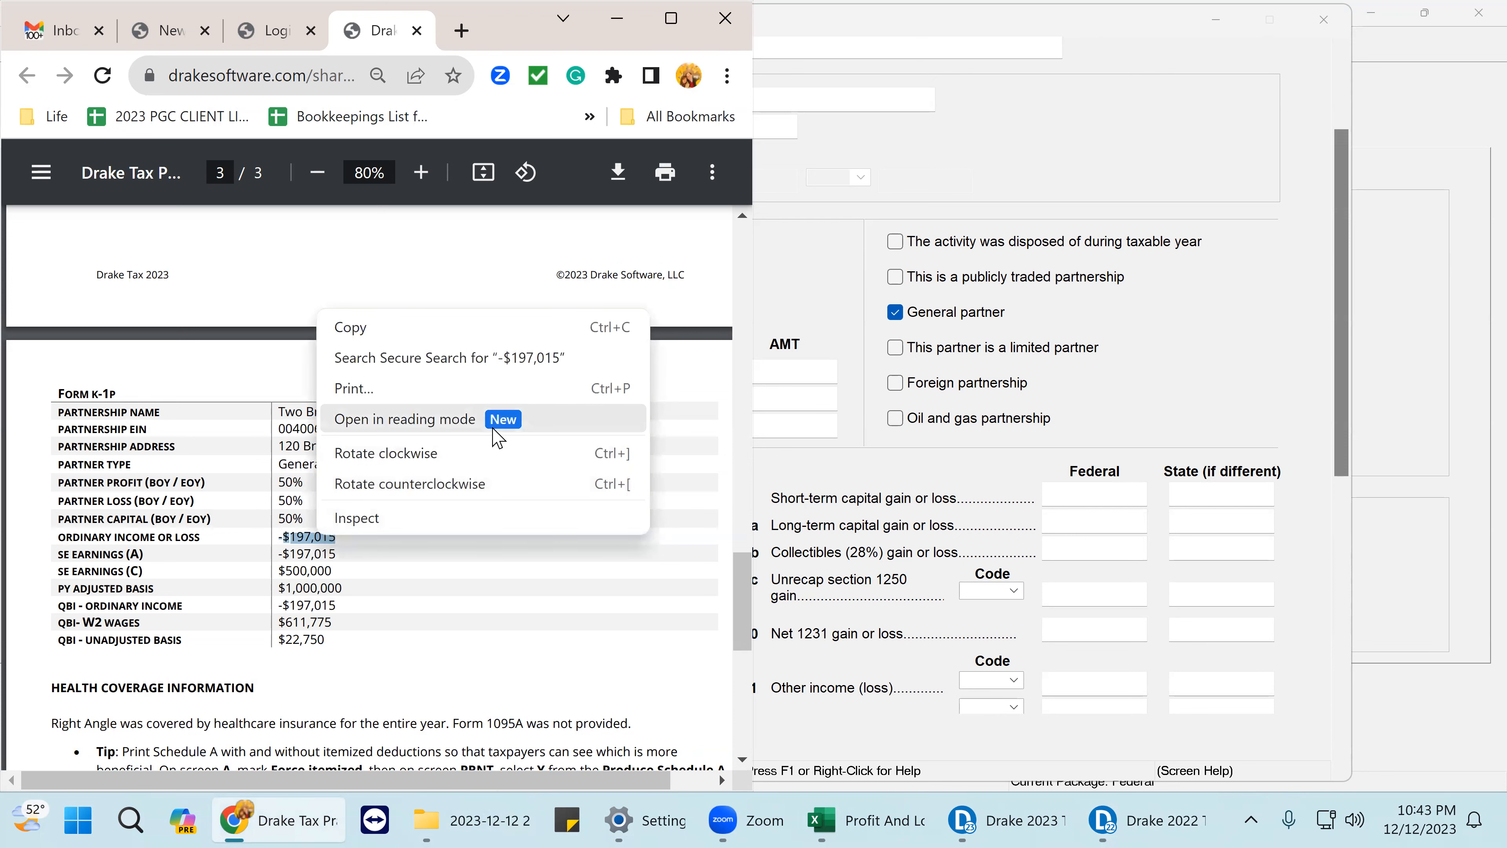
click(358, 328)
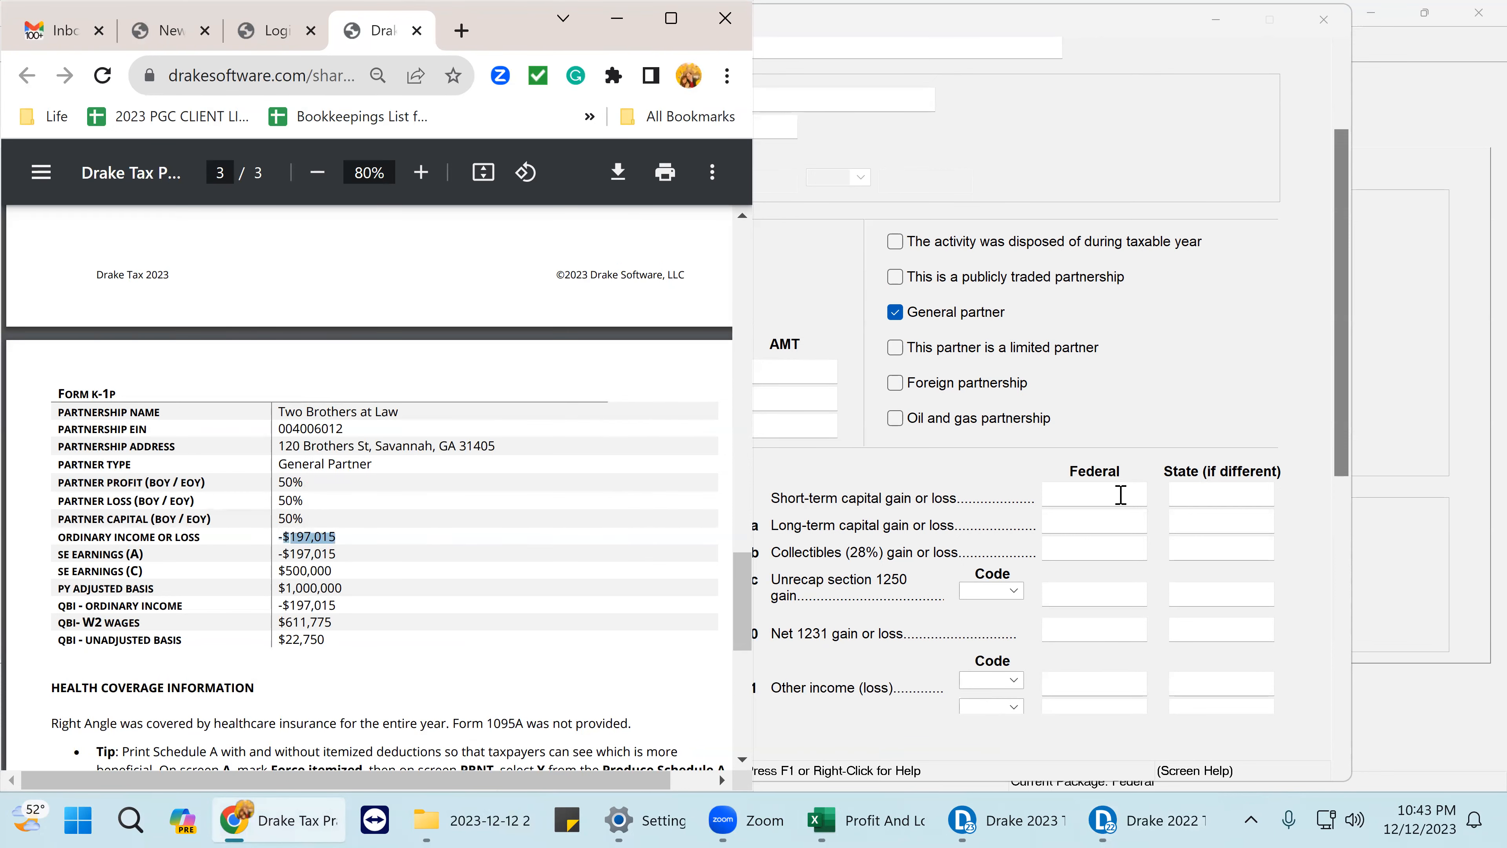
click(1105, 497)
click(517, 492)
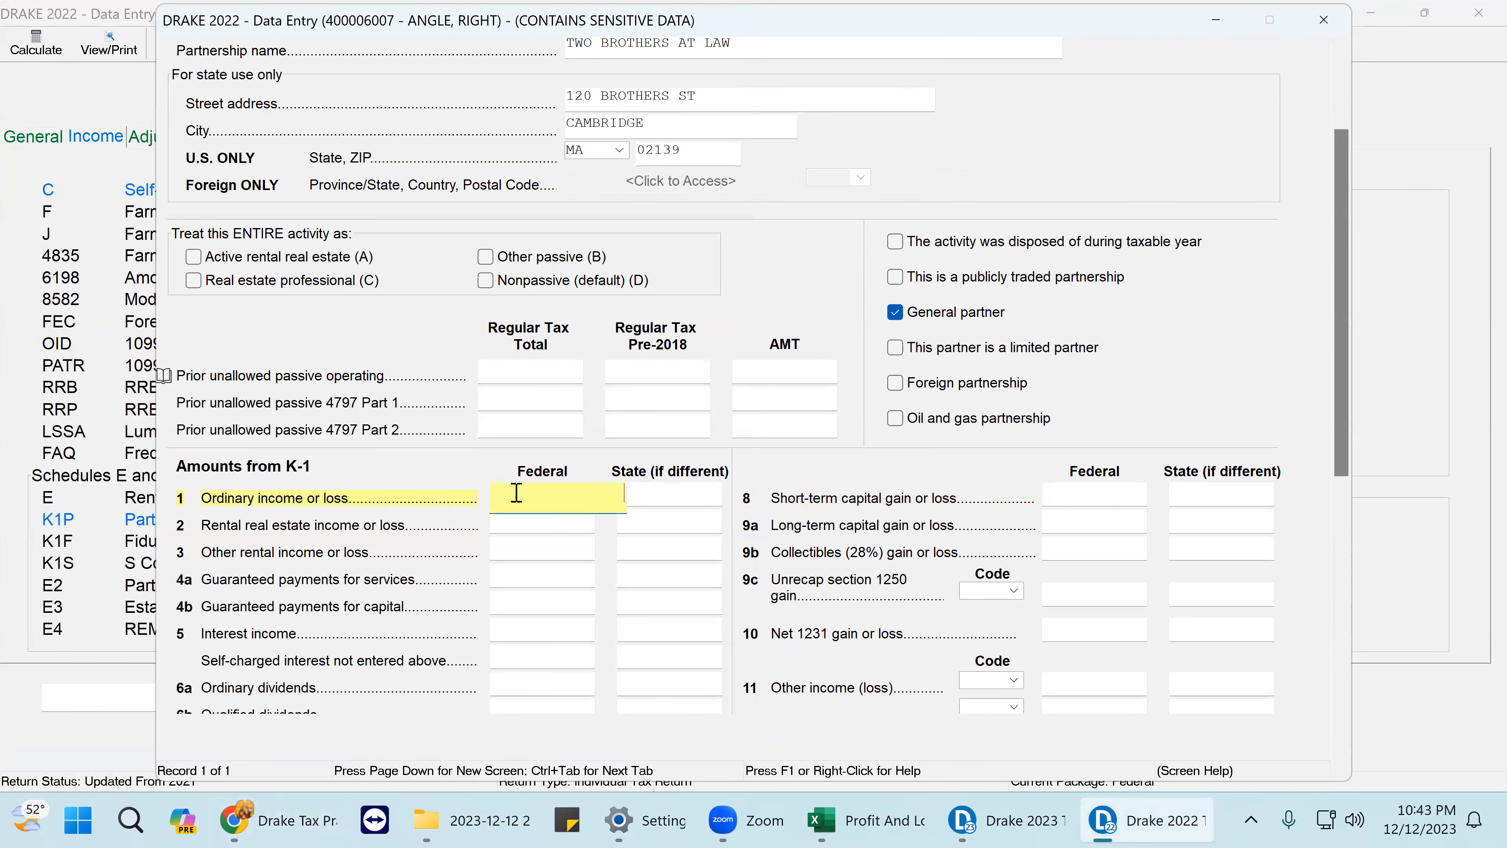
- Paste the amount into line 1 Federal ordinary income as -197015 without the comma, then close the K-1 screen
right_click(516, 494)
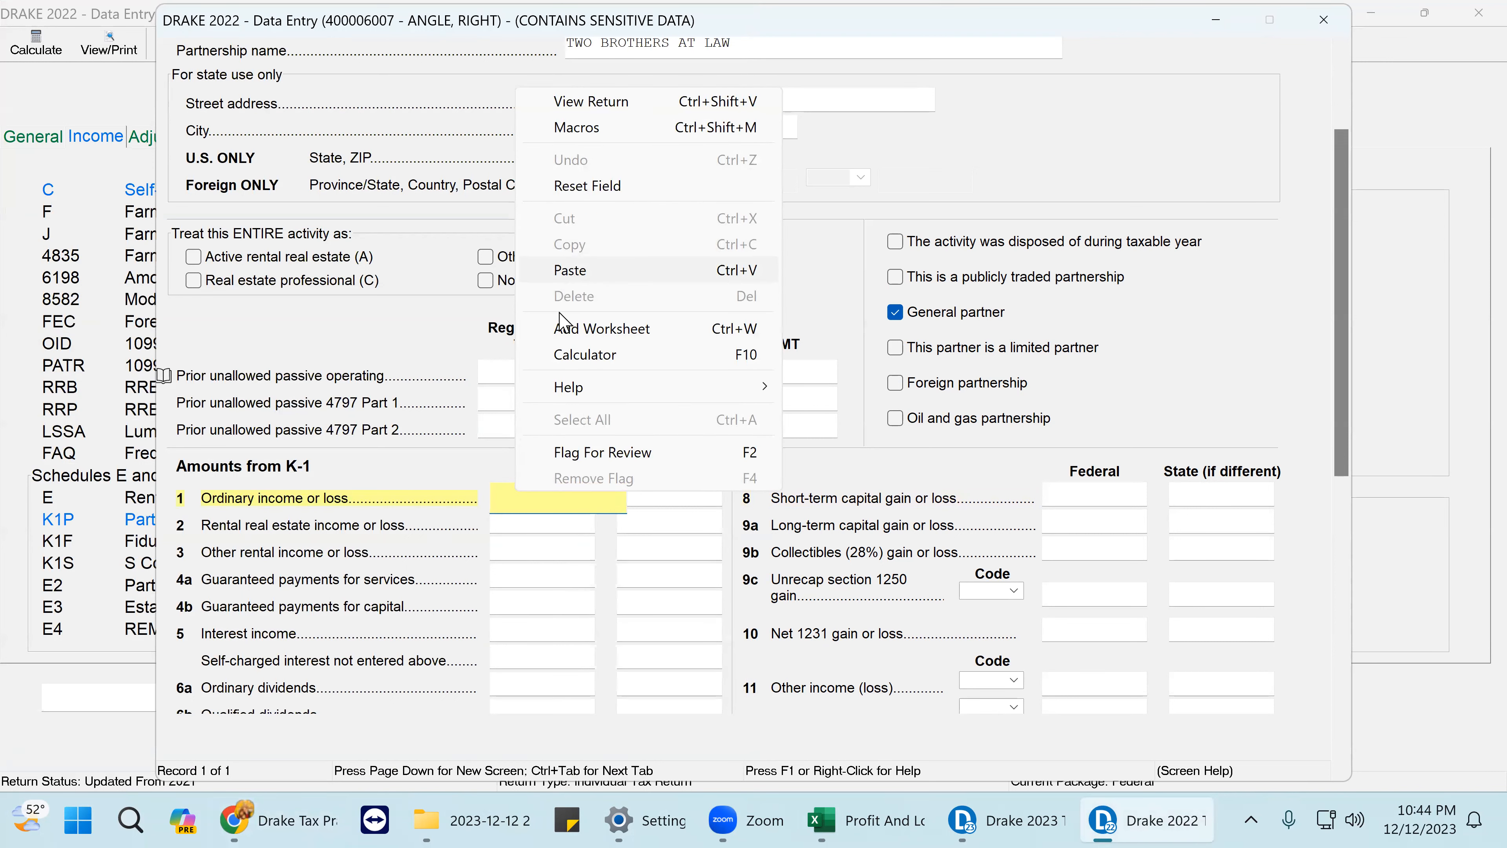
click(570, 270)
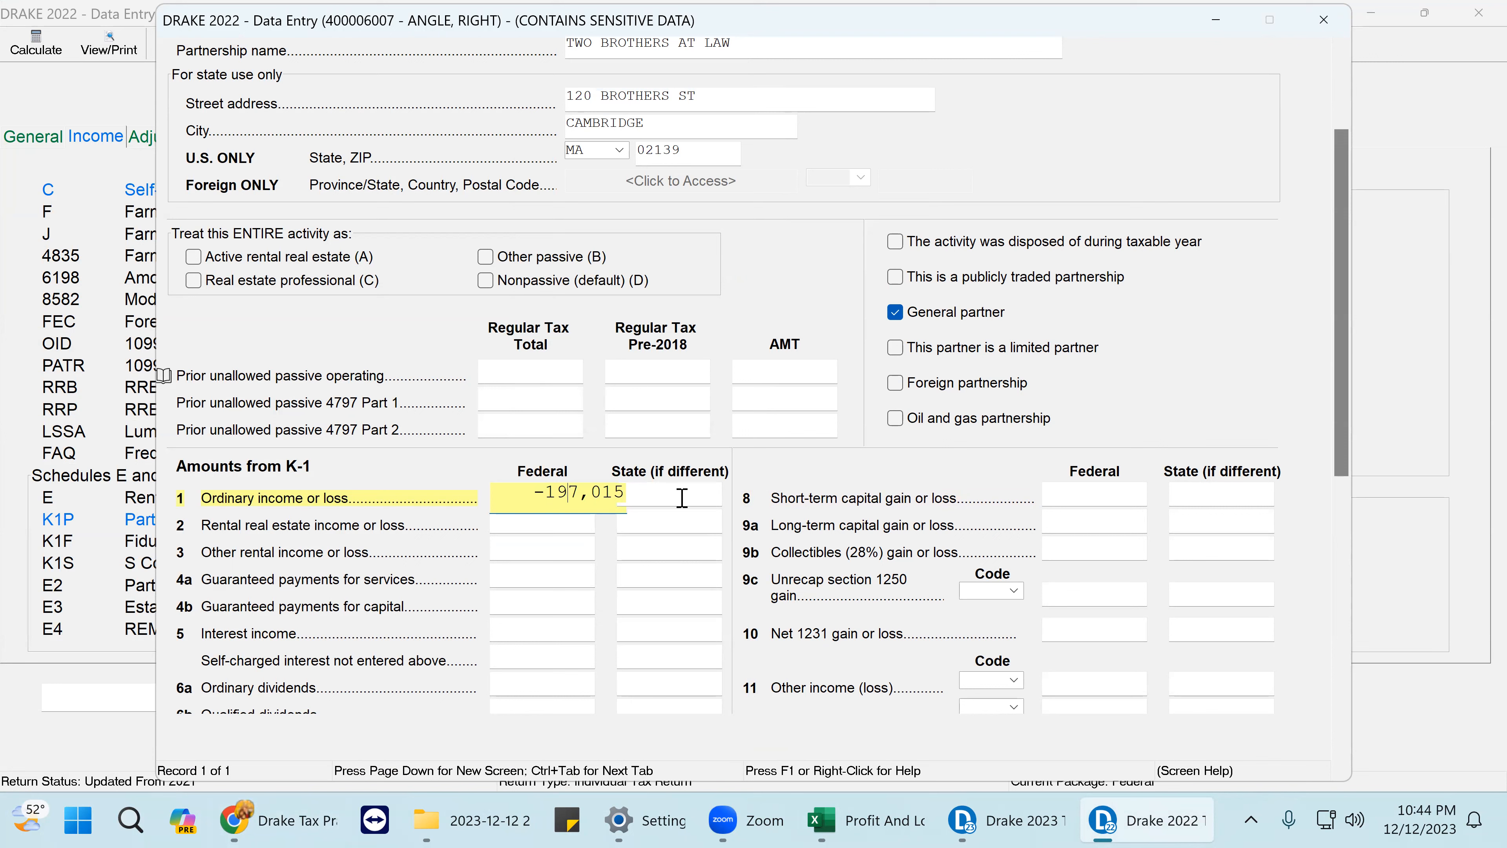
key(BackSpace)
key(Return)
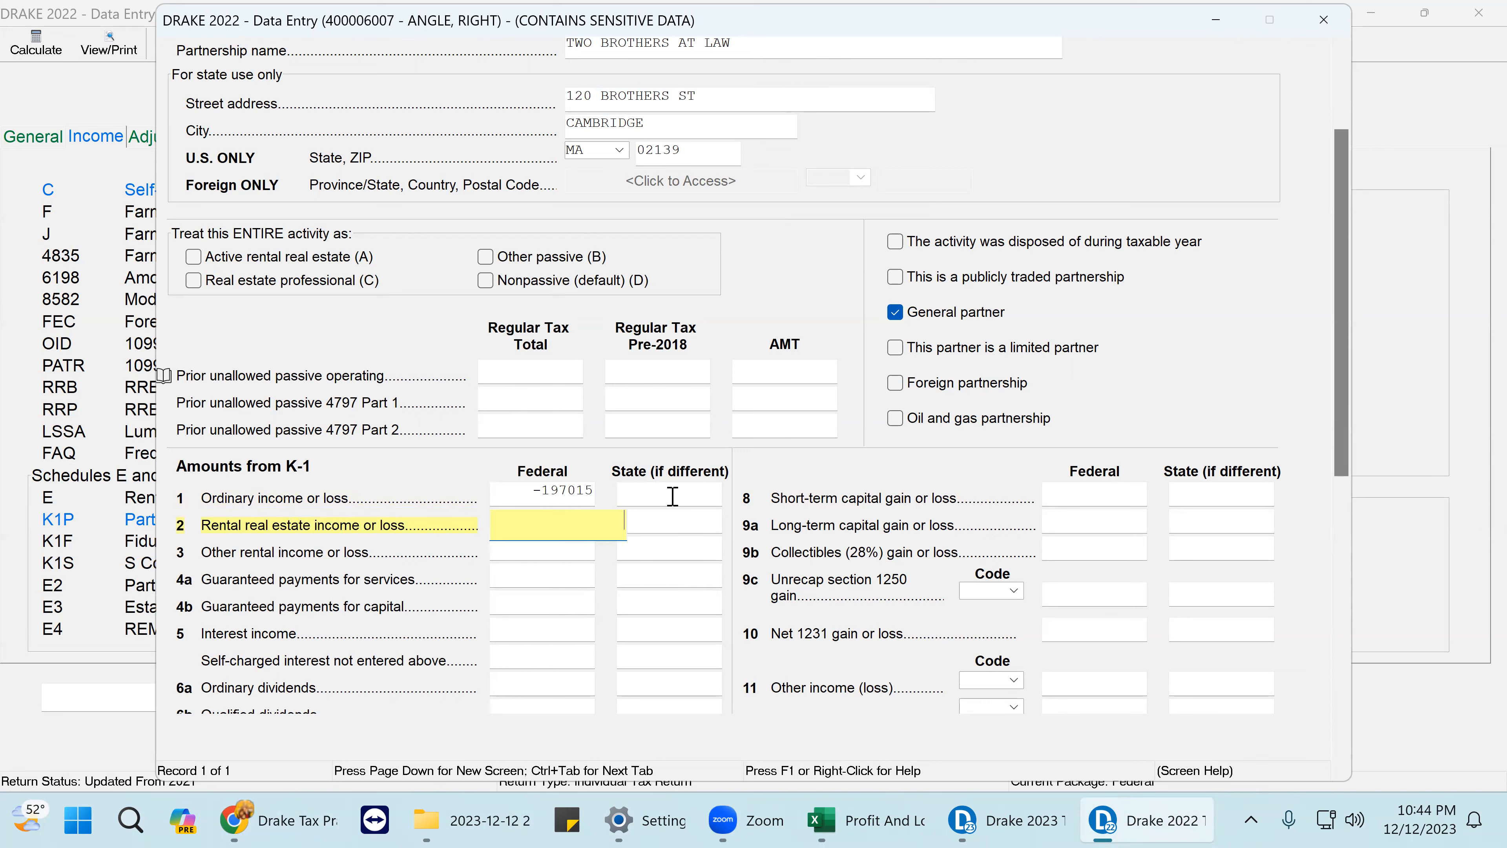
click(567, 490)
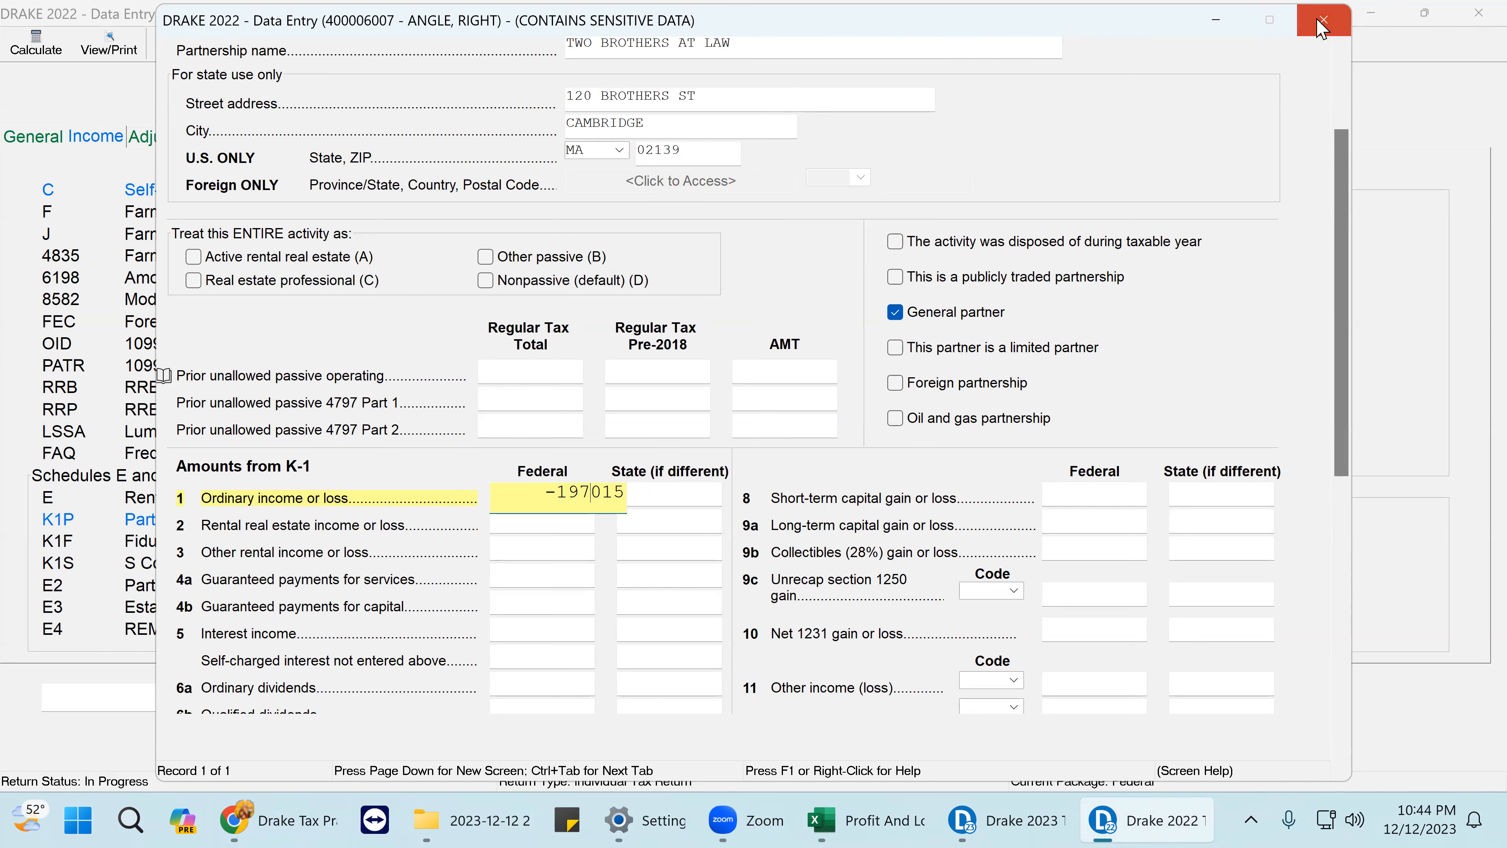
click(1336, 20)
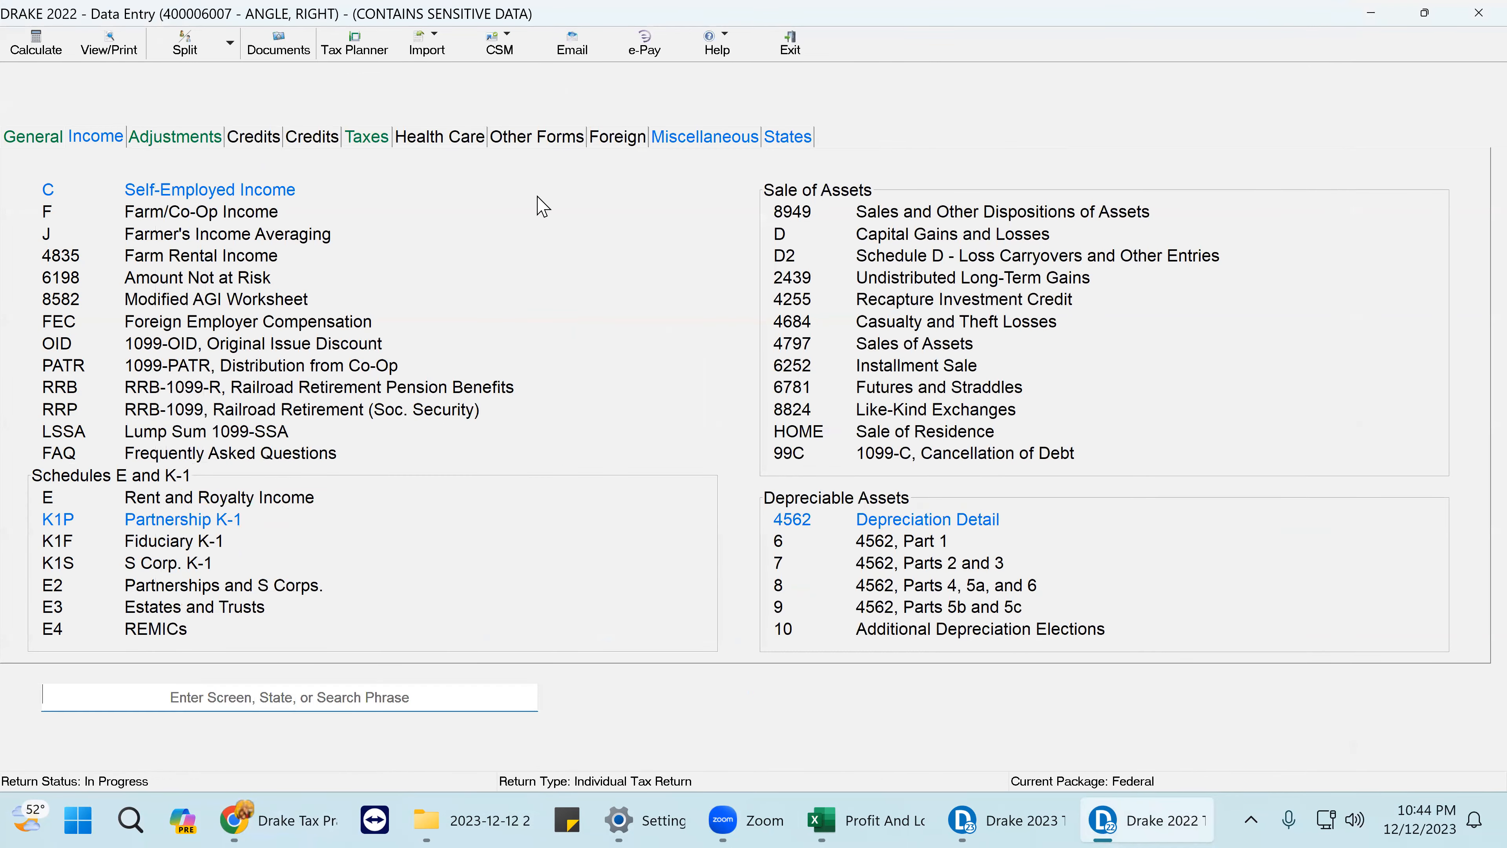
- In View/Print, tick the 197,015 partnership loss on Schedule E page 2 and Schedule 1 line 5
click(107, 48)
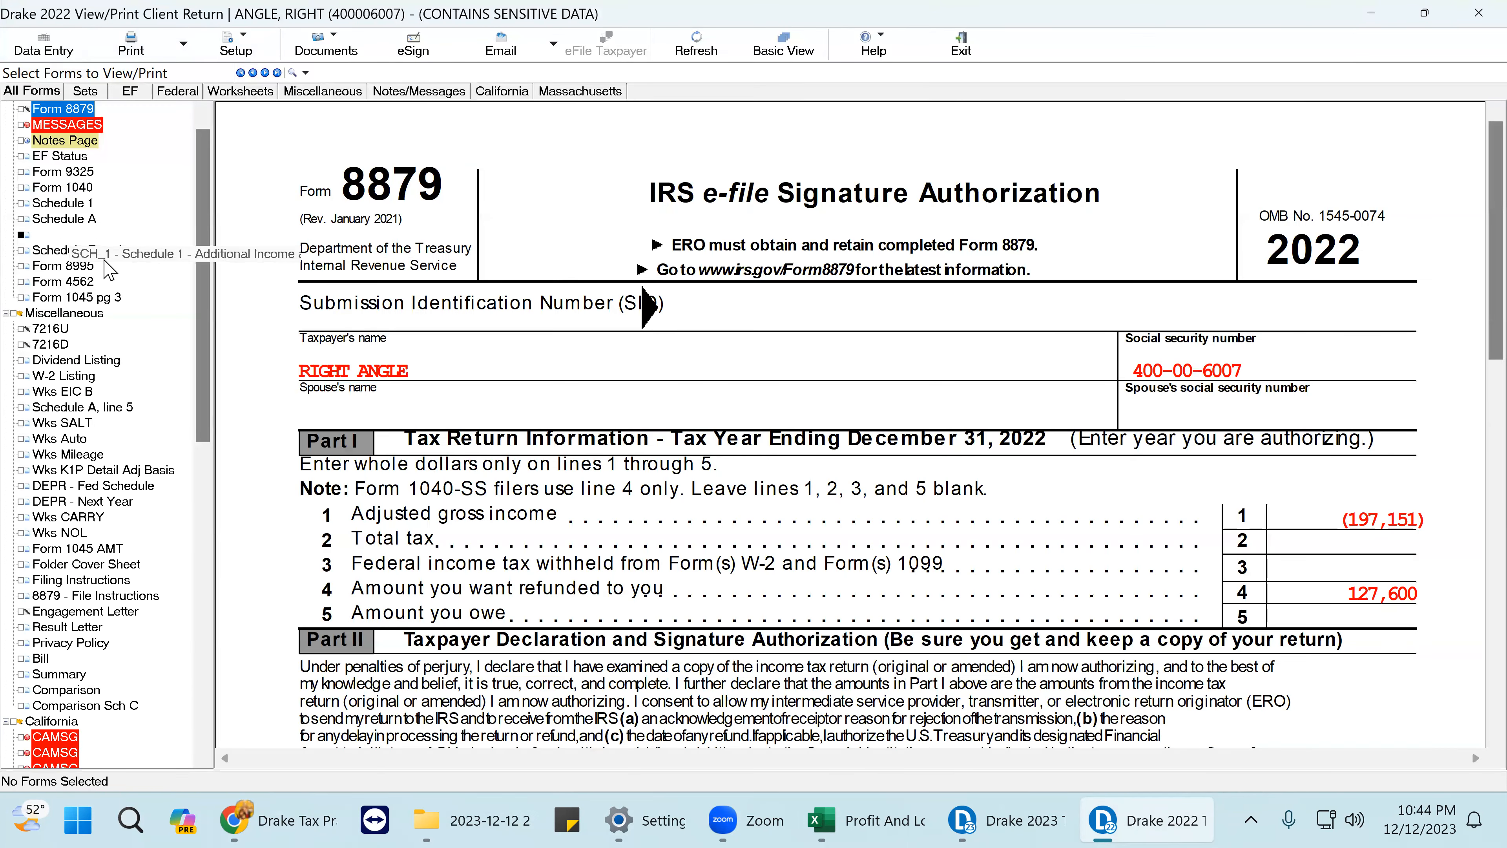
click(95, 250)
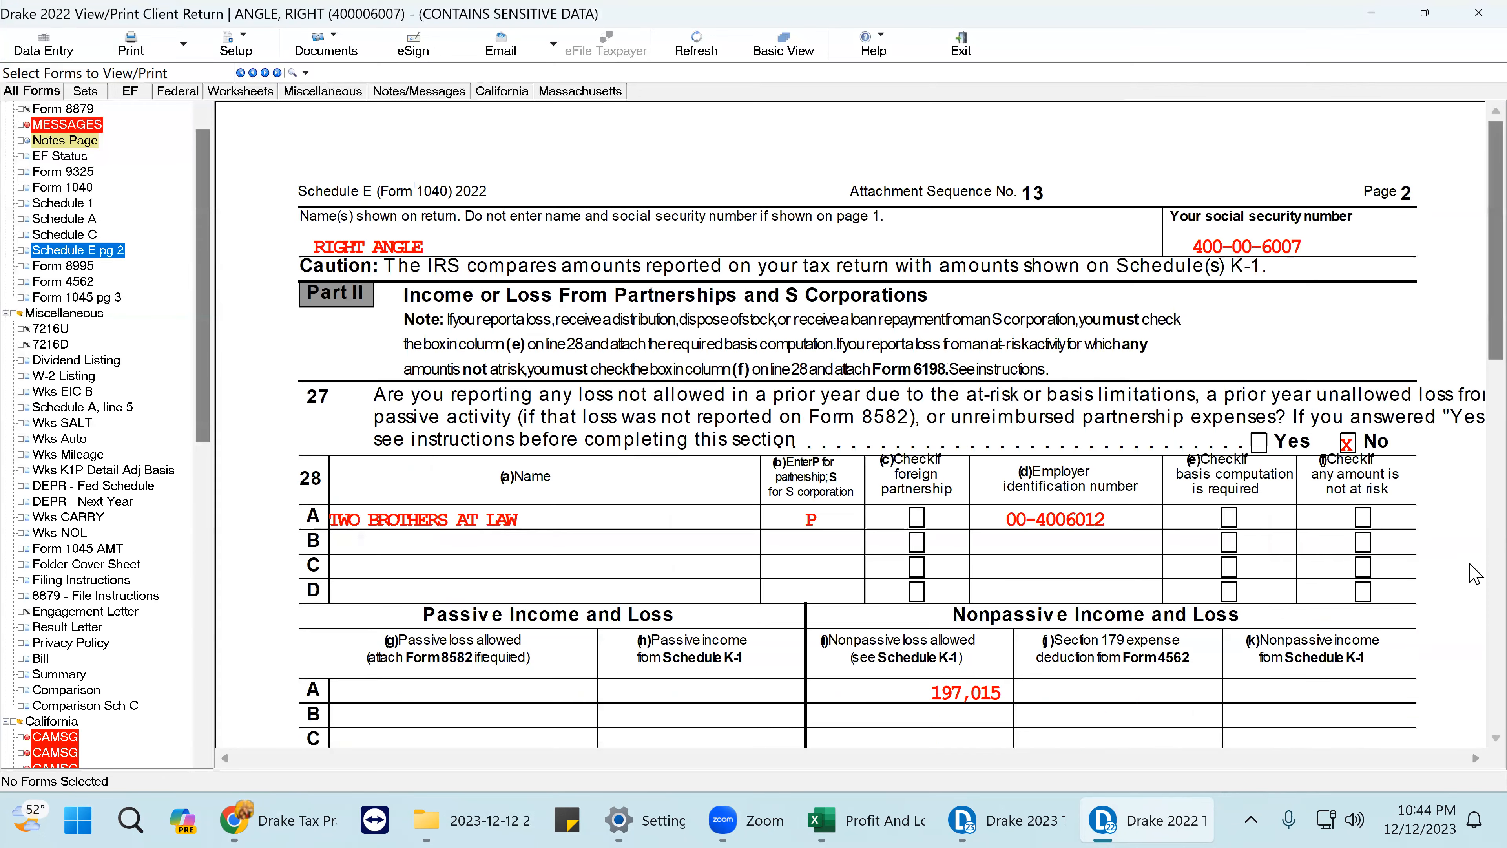
scroll(1300, 478, down, 5)
click(991, 314)
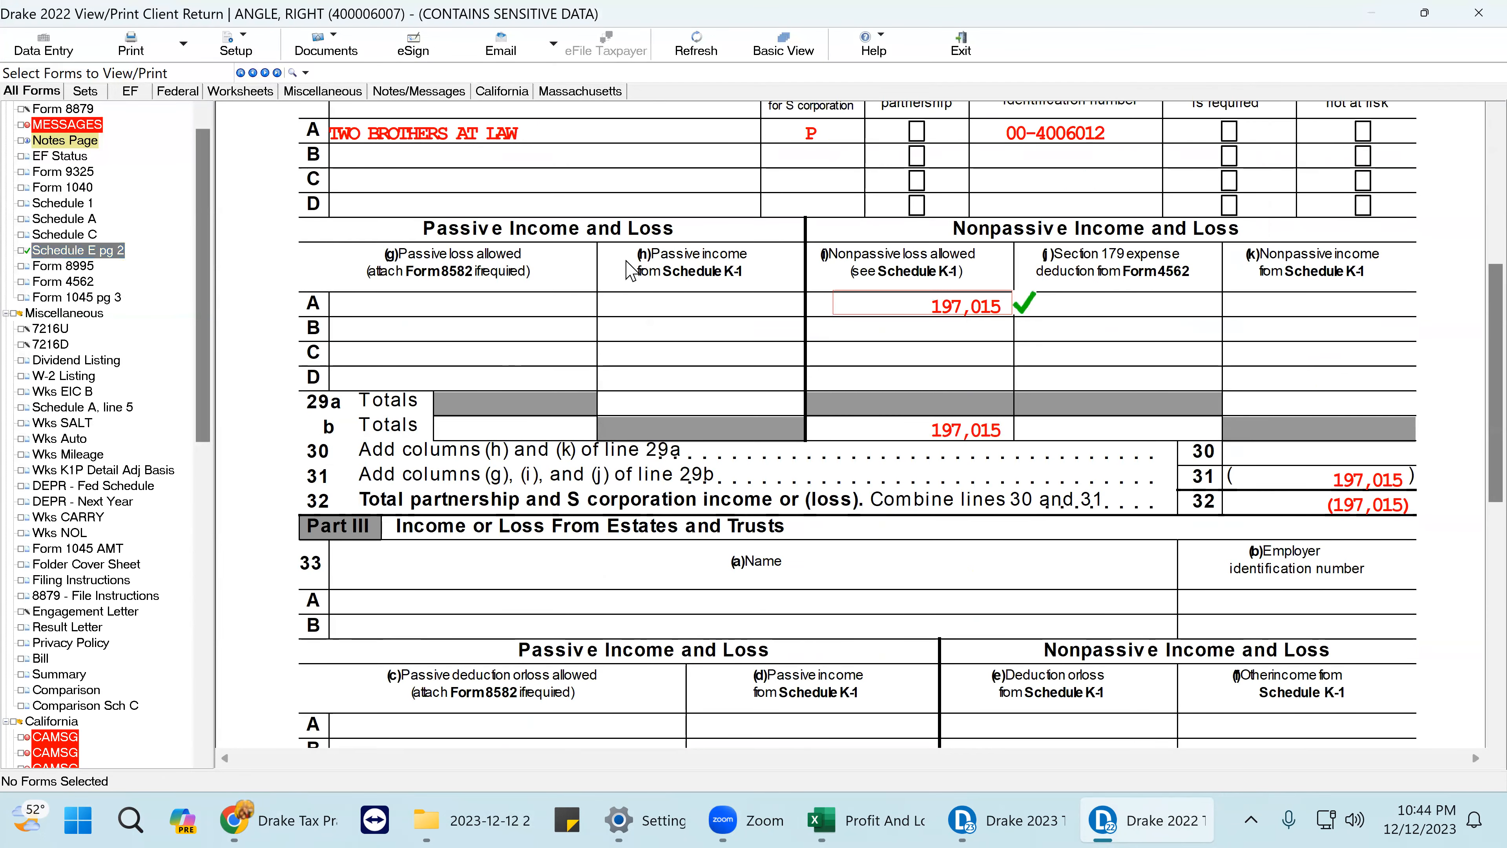
click(59, 203)
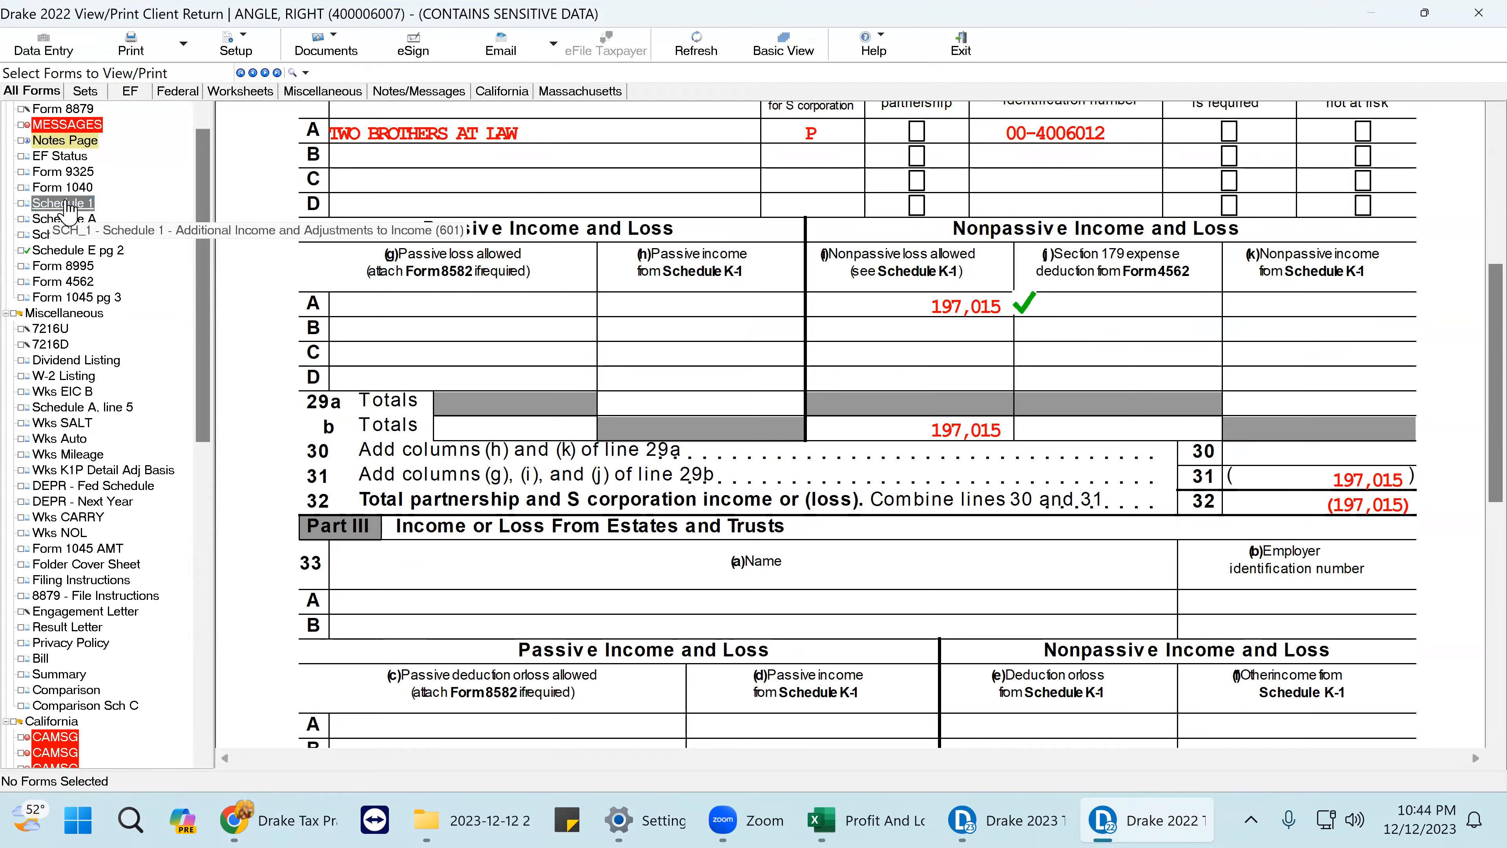
scroll(1441, 450, down, 2)
scroll(1441, 451, up, 1)
click(1423, 446)
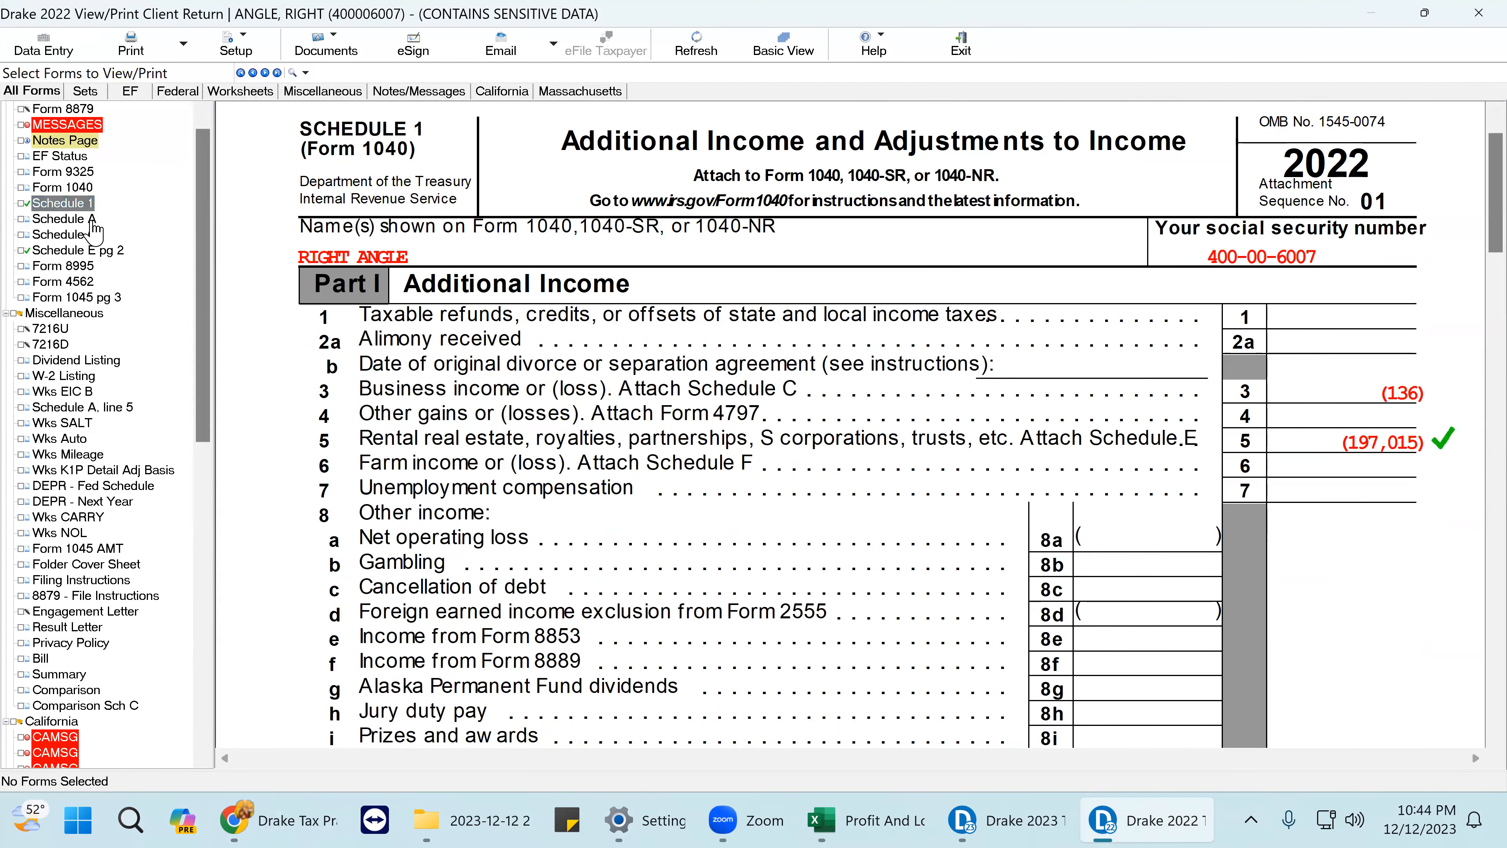
- Look over Schedule C, then Form 1040 showing (197,151) as line 8 other income
click(87, 236)
scroll(1442, 442, down, 6)
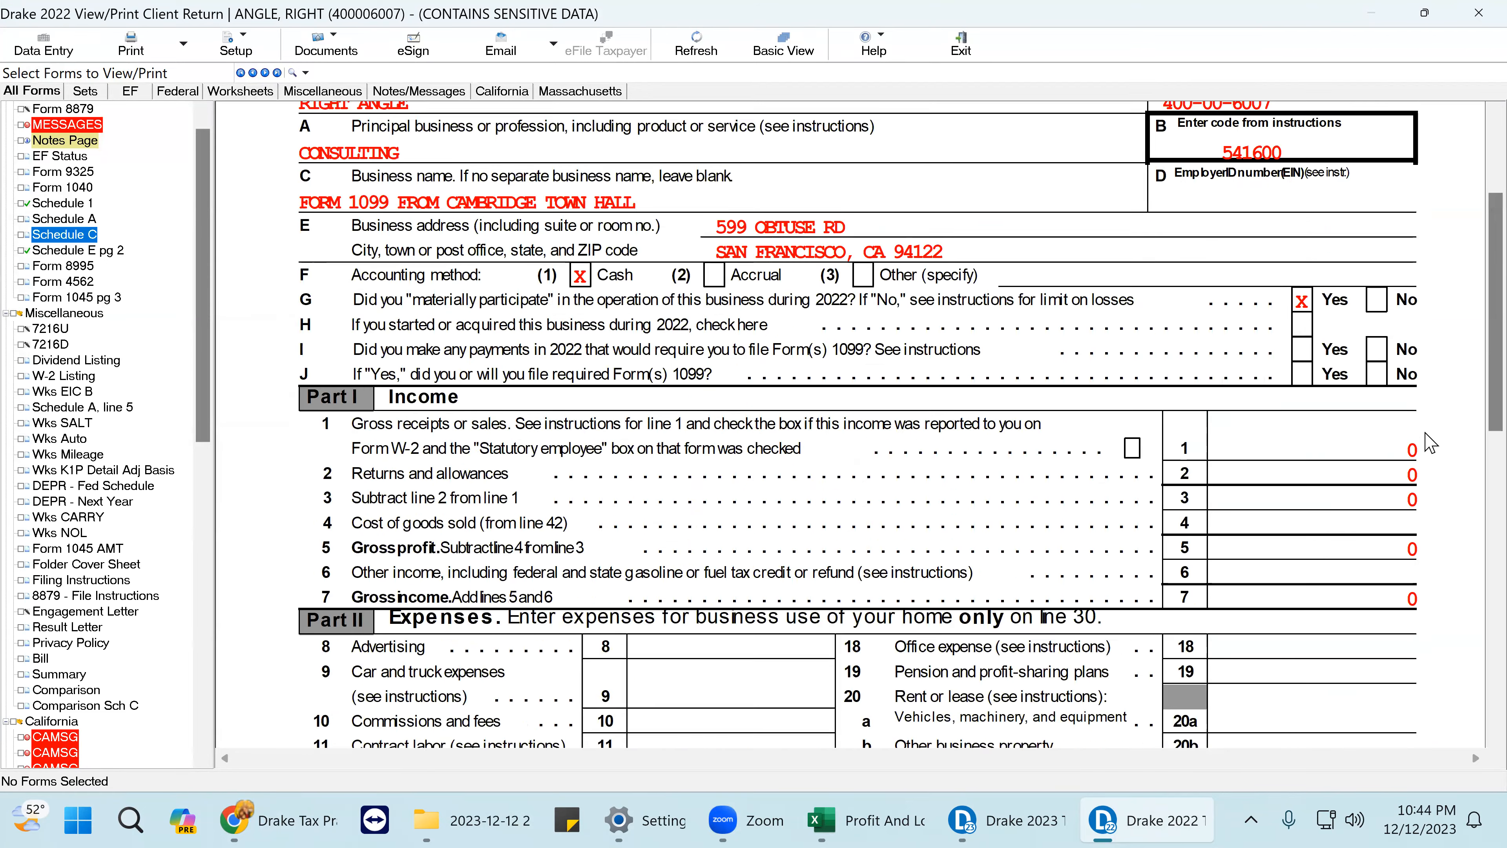
click(95, 188)
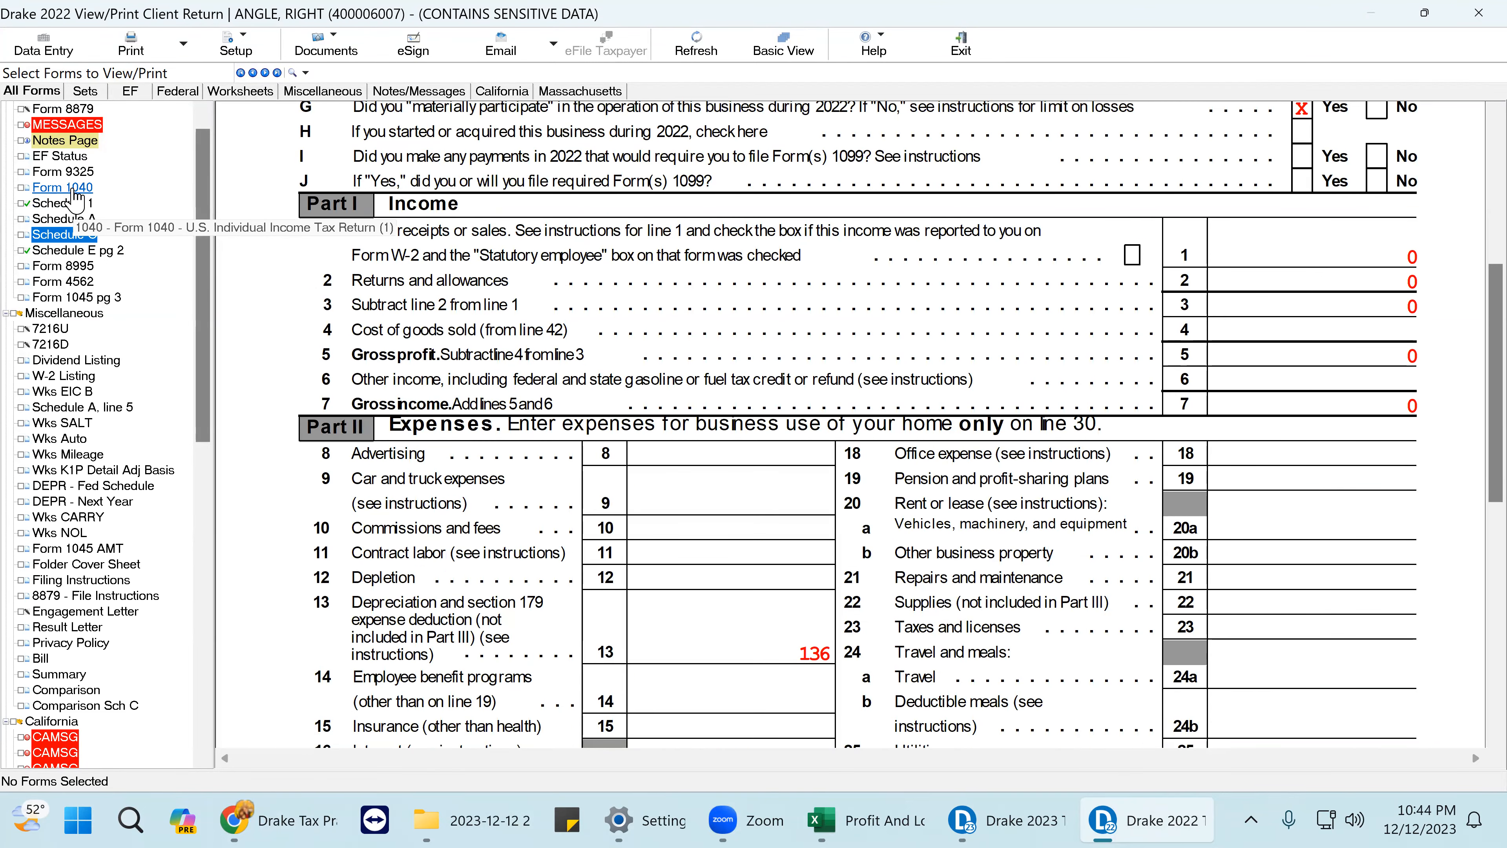
scroll(134, 176, down, 9)
scroll(1166, 374, down, 5)
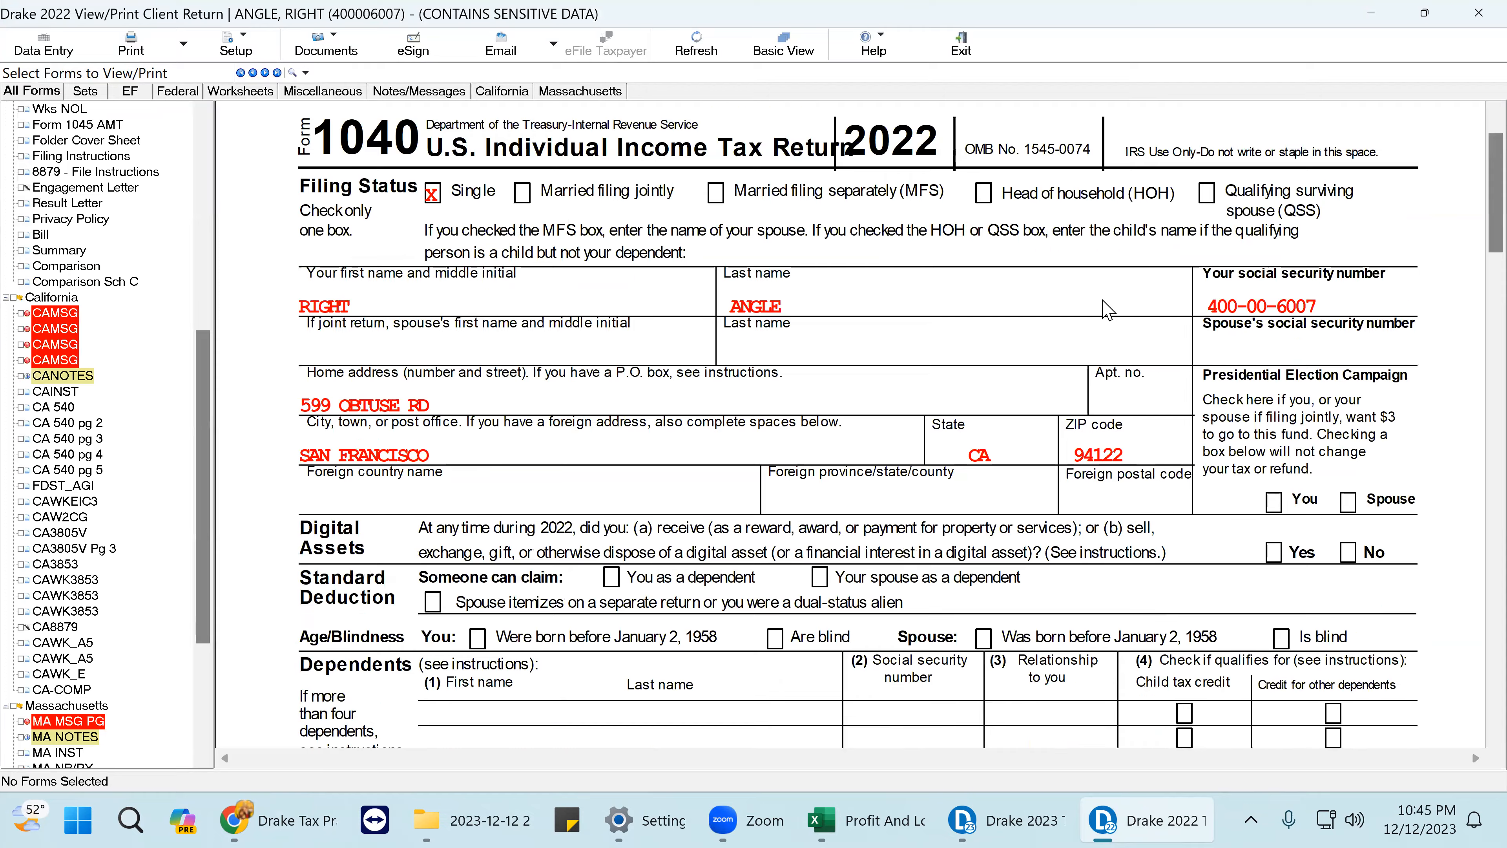
scroll(1166, 374, down, 4)
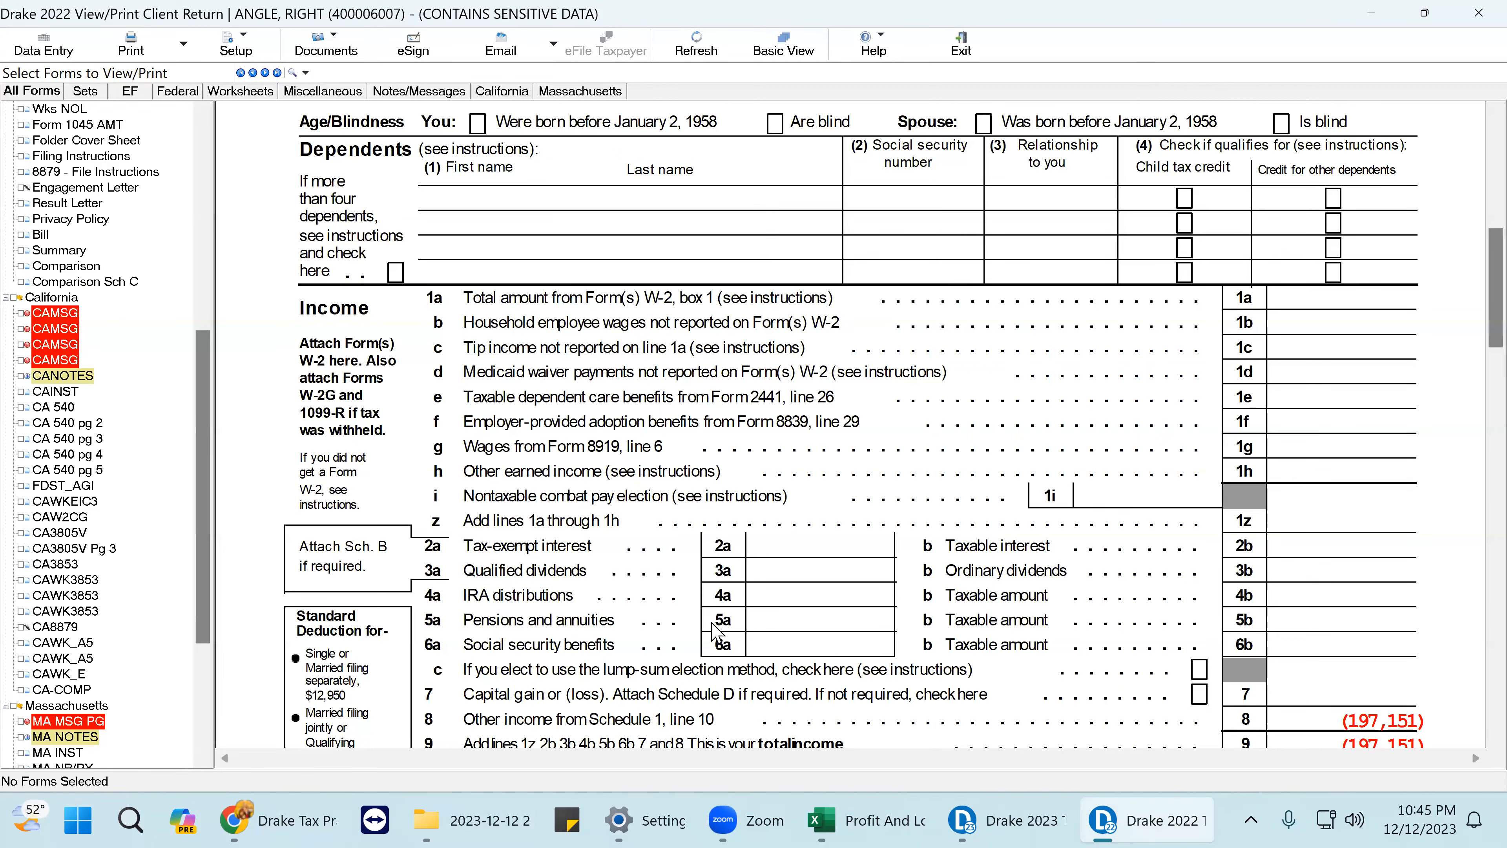
mouse_move(1096, 819)
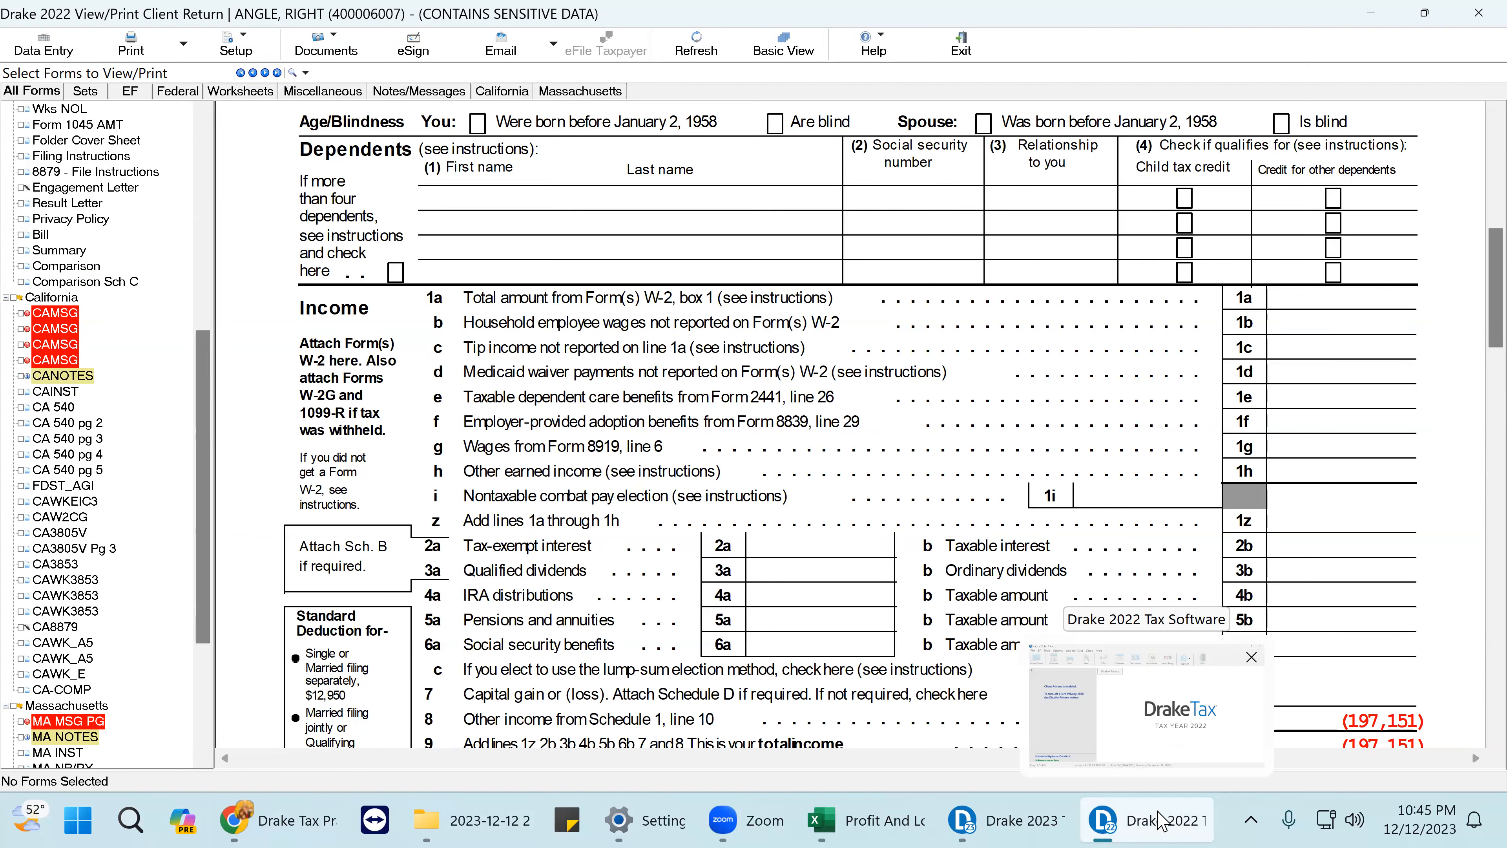
mouse_move(815, 819)
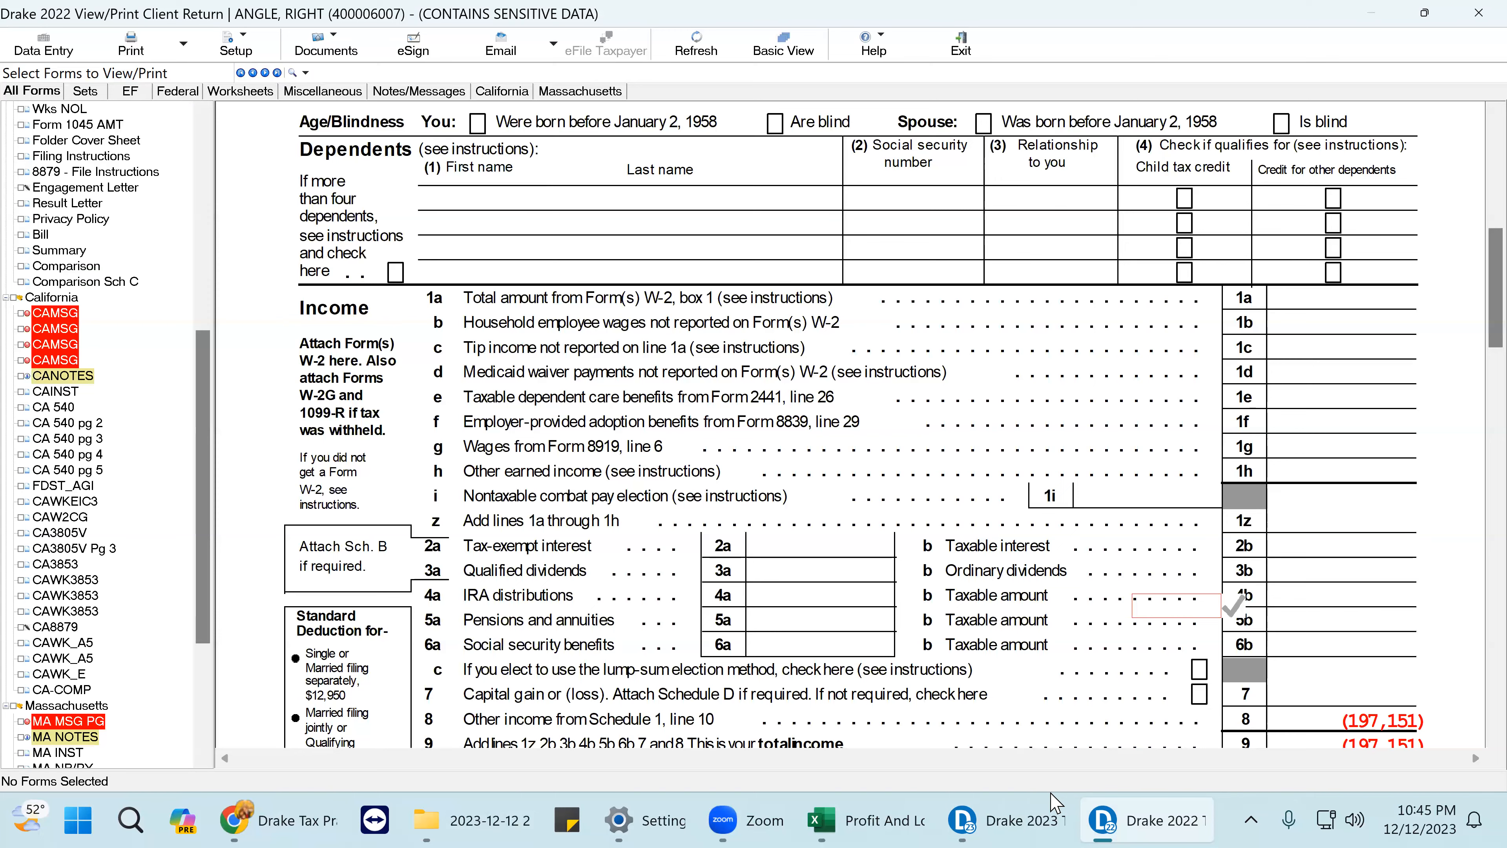
- In Drake 2023, close Name and Address, open the Schedule C screen, and bring up the client PDF
click(1000, 820)
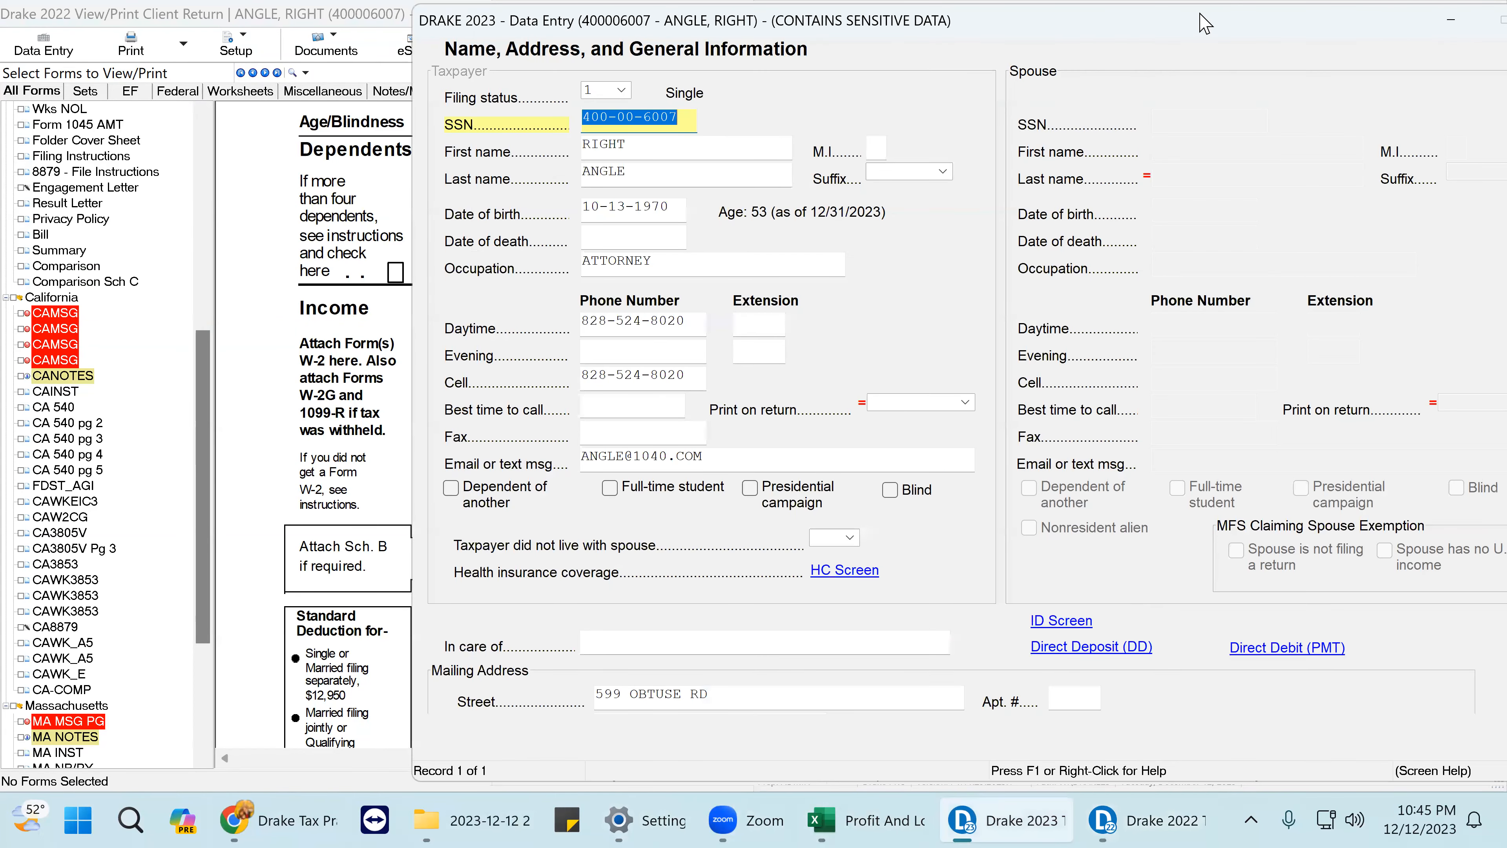
drag(1180, 27, 1097, 24)
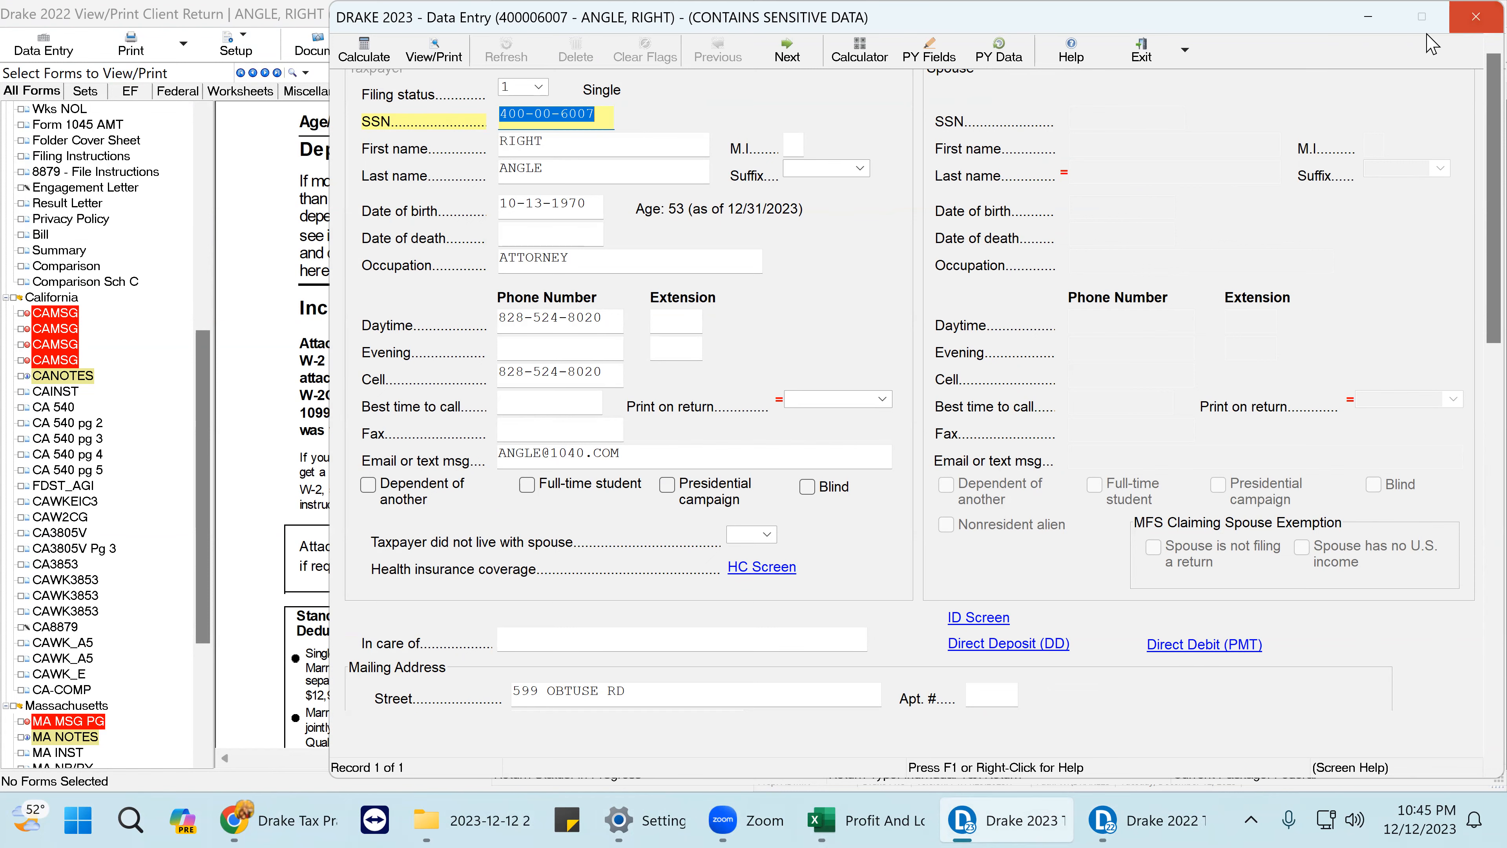
click(1472, 25)
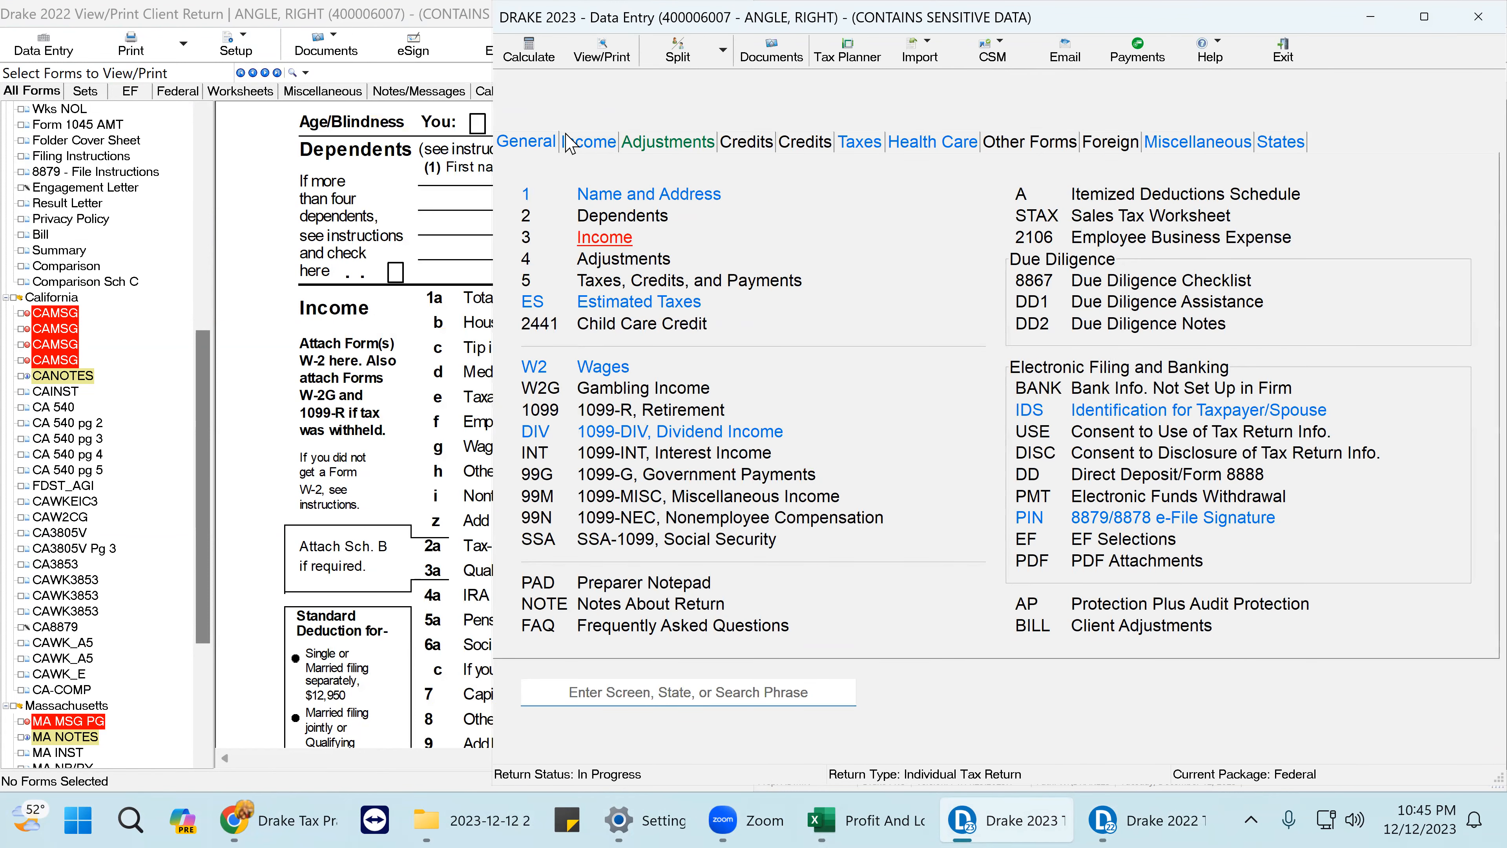
click(579, 144)
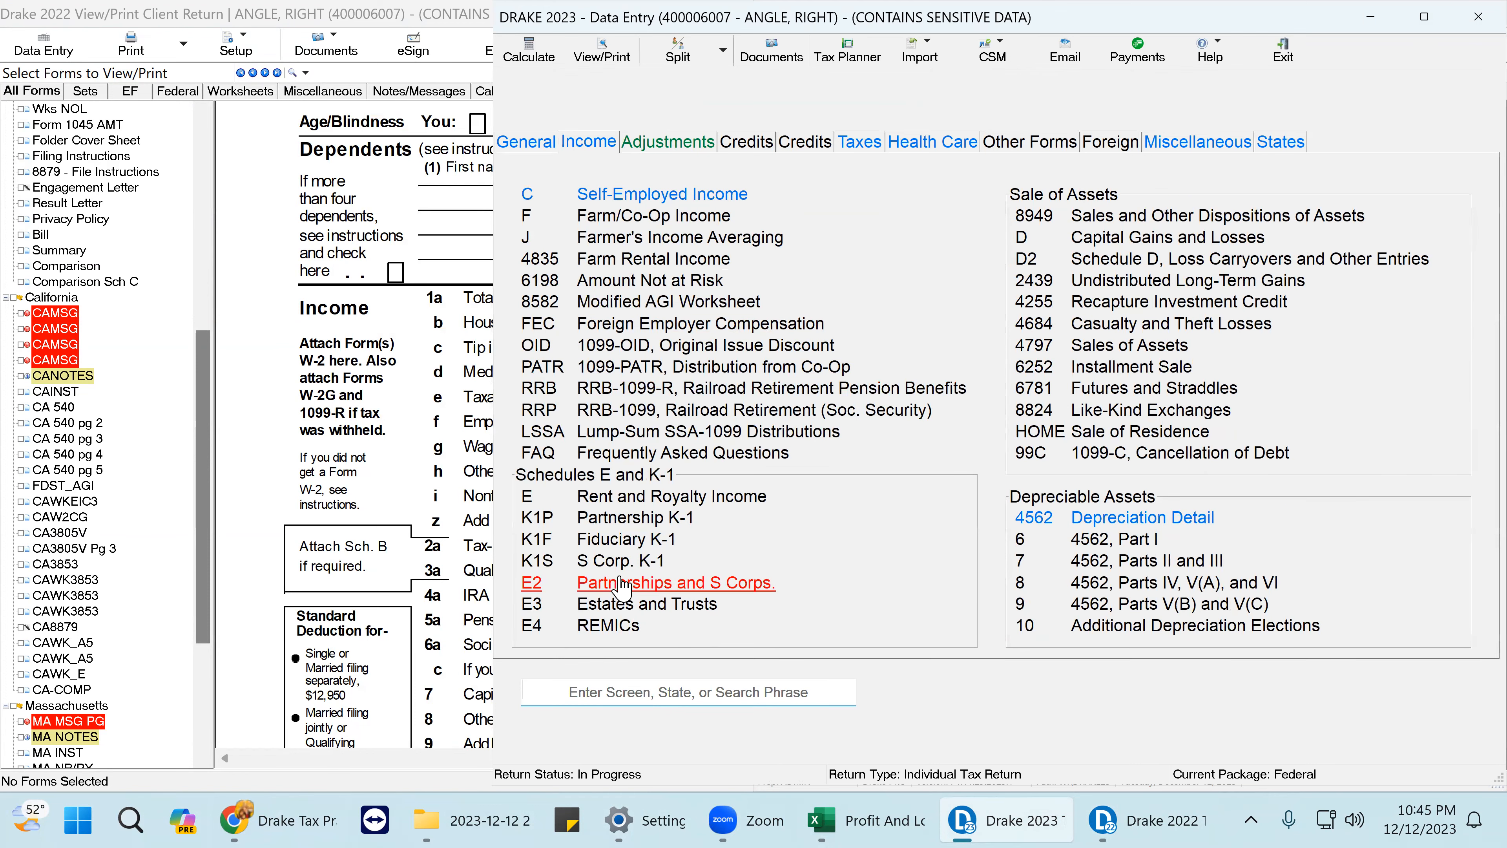
click(628, 196)
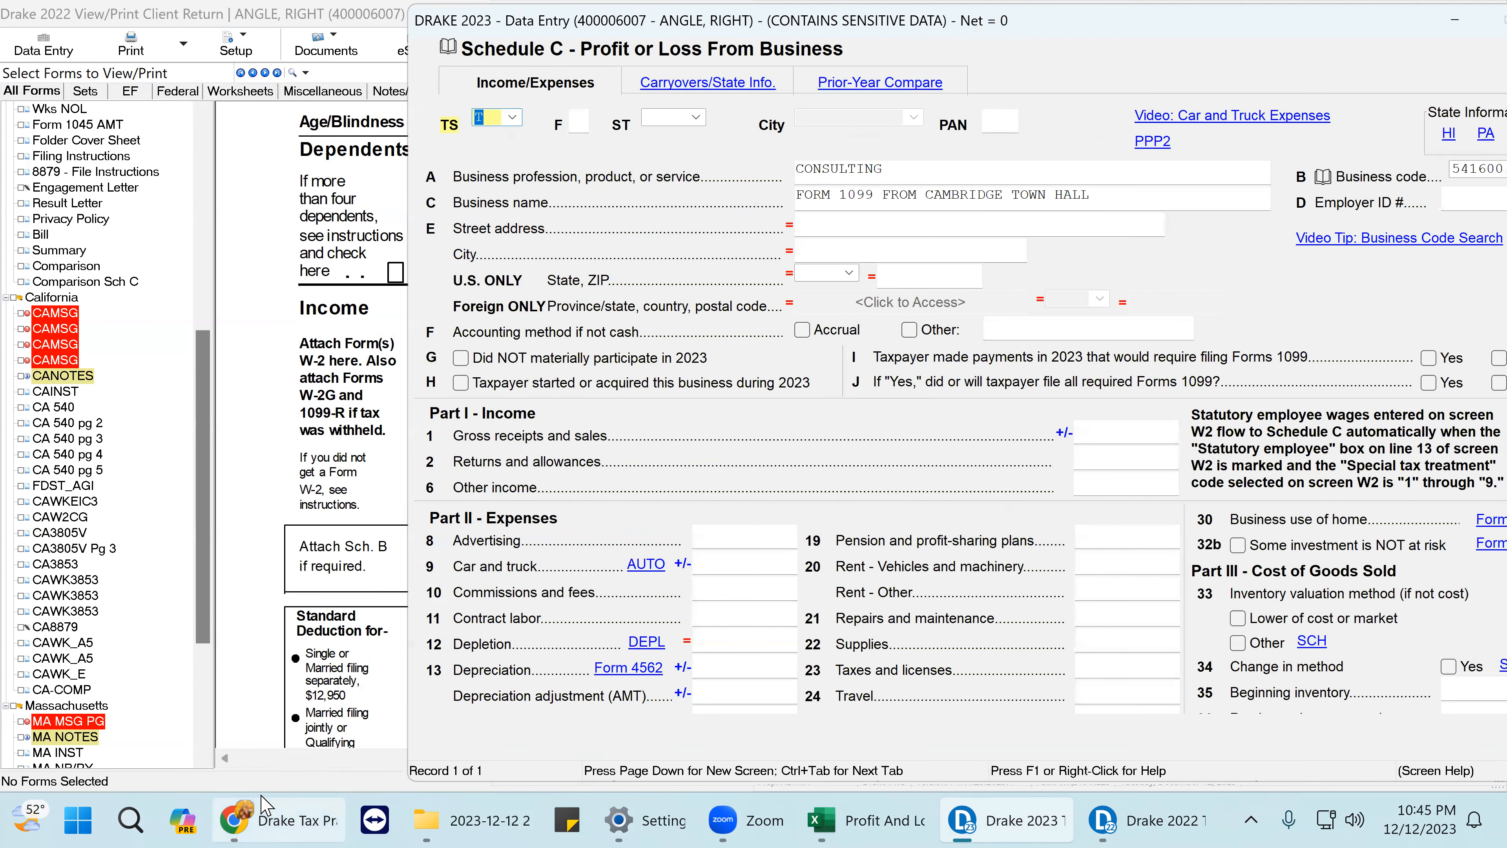
click(281, 823)
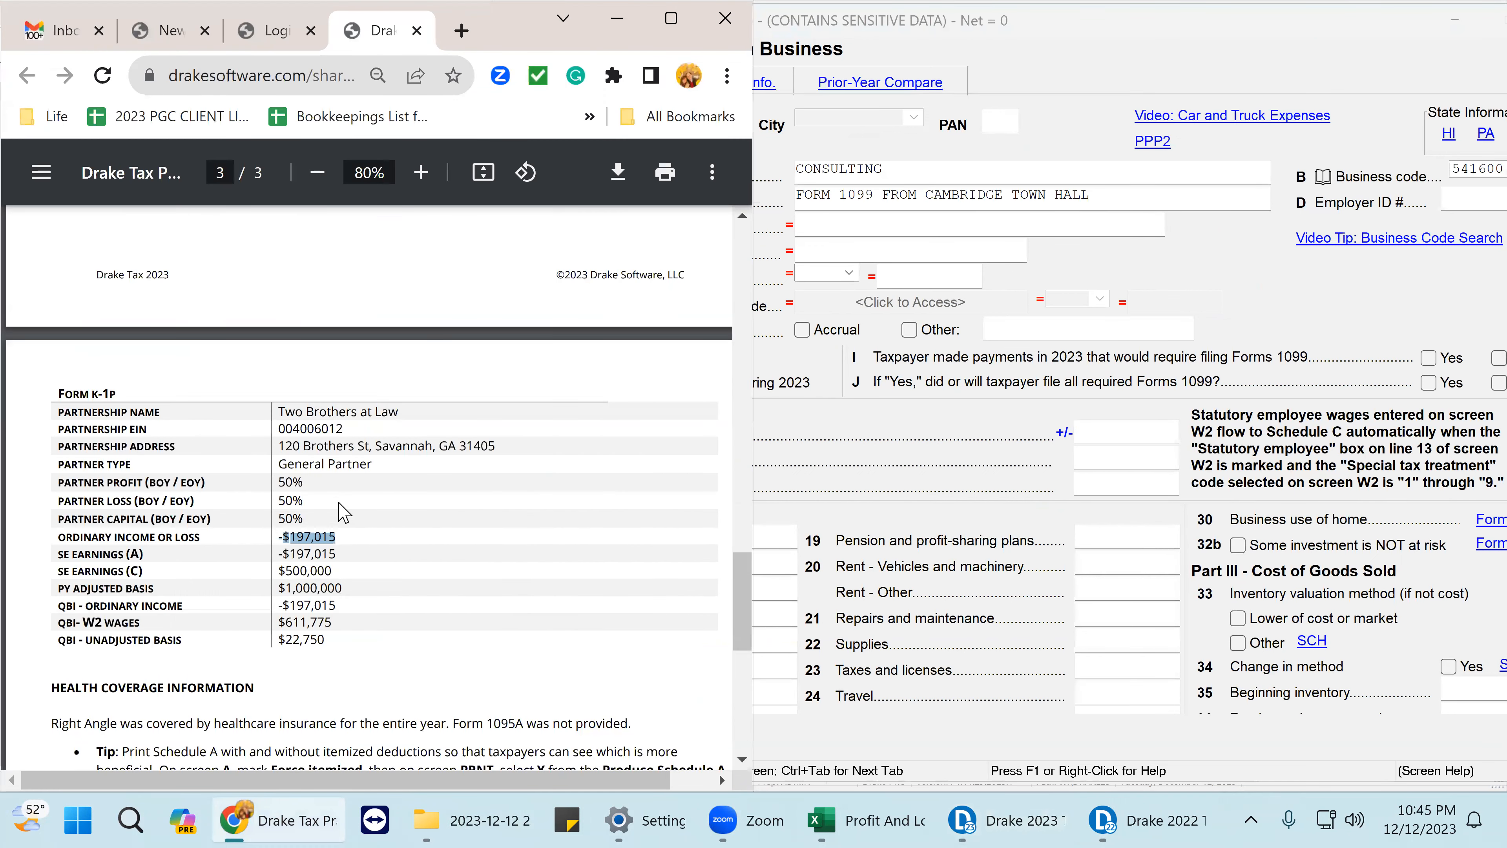
- Enter the 1099-NEC's $50,000 as 50000 in Schedule C line 1 gross receipts
scroll(340, 508, down, 4)
scroll(340, 508, up, 15)
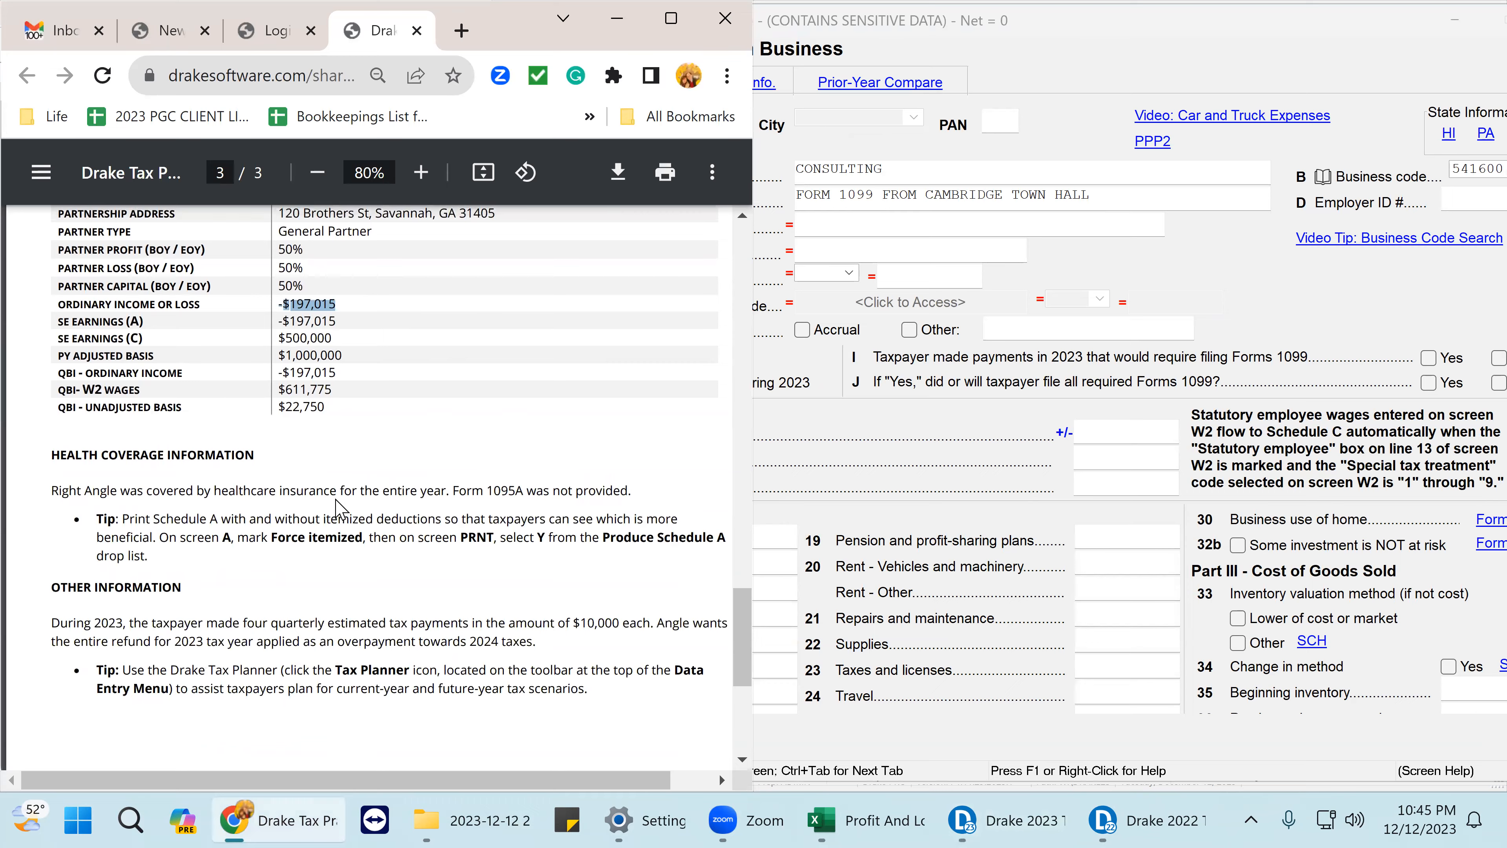
scroll(340, 508, down, 6)
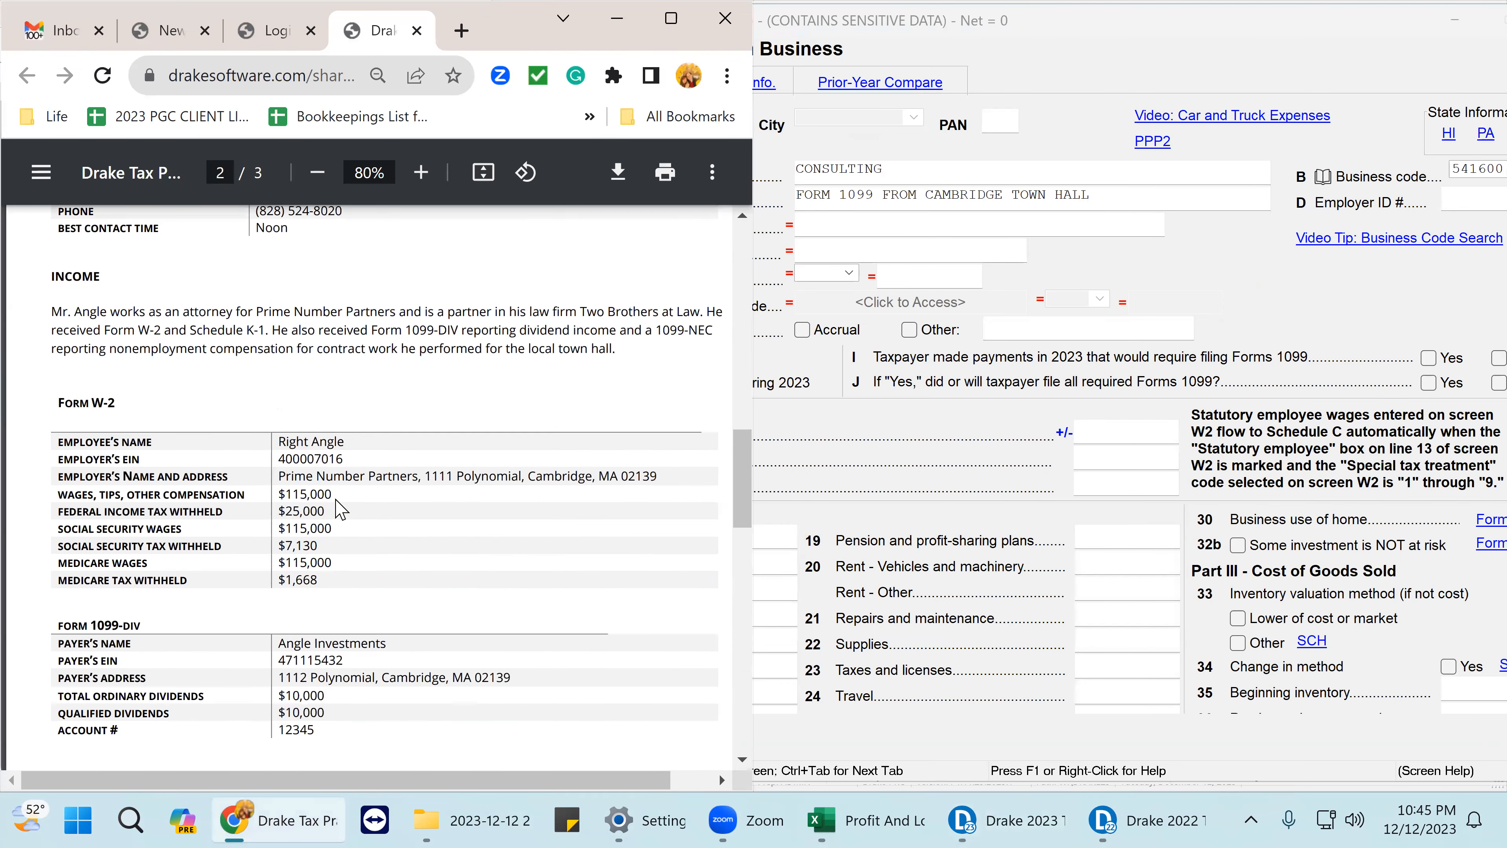
scroll(340, 508, down, 6)
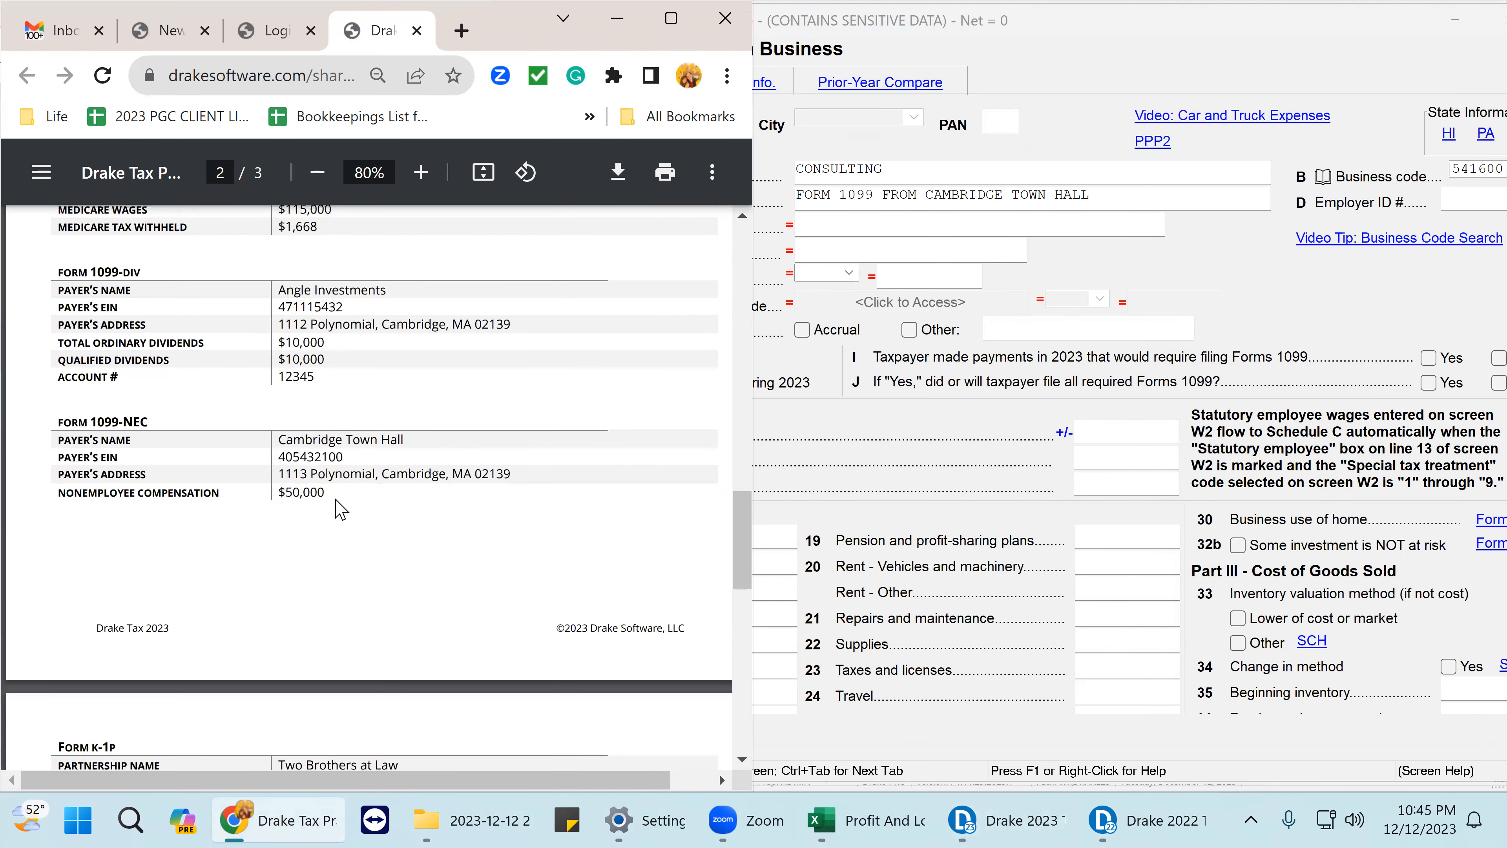
scroll(339, 509, down, 4)
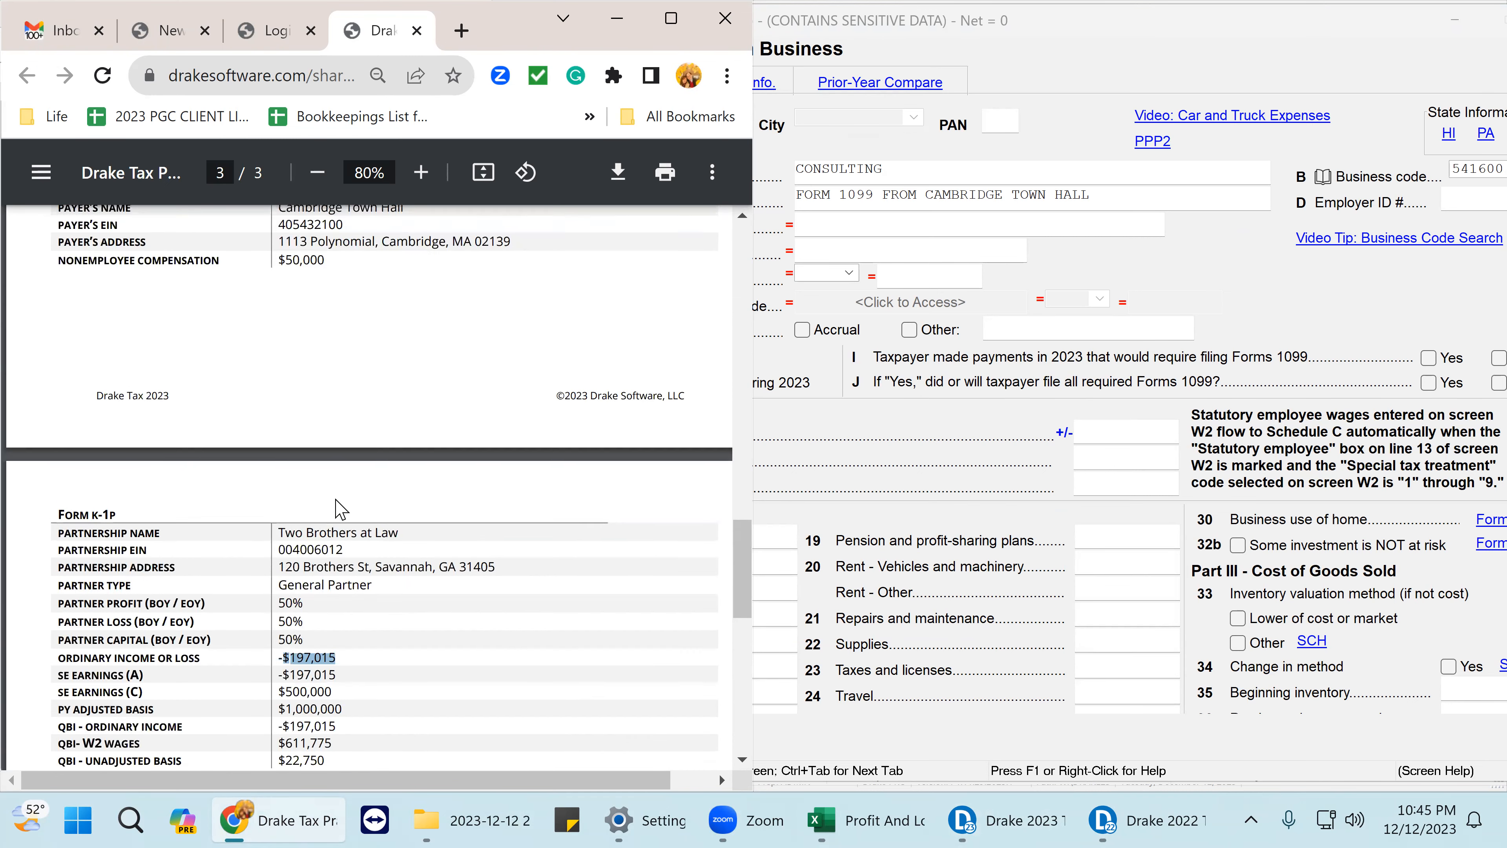
scroll(340, 509, up, 4)
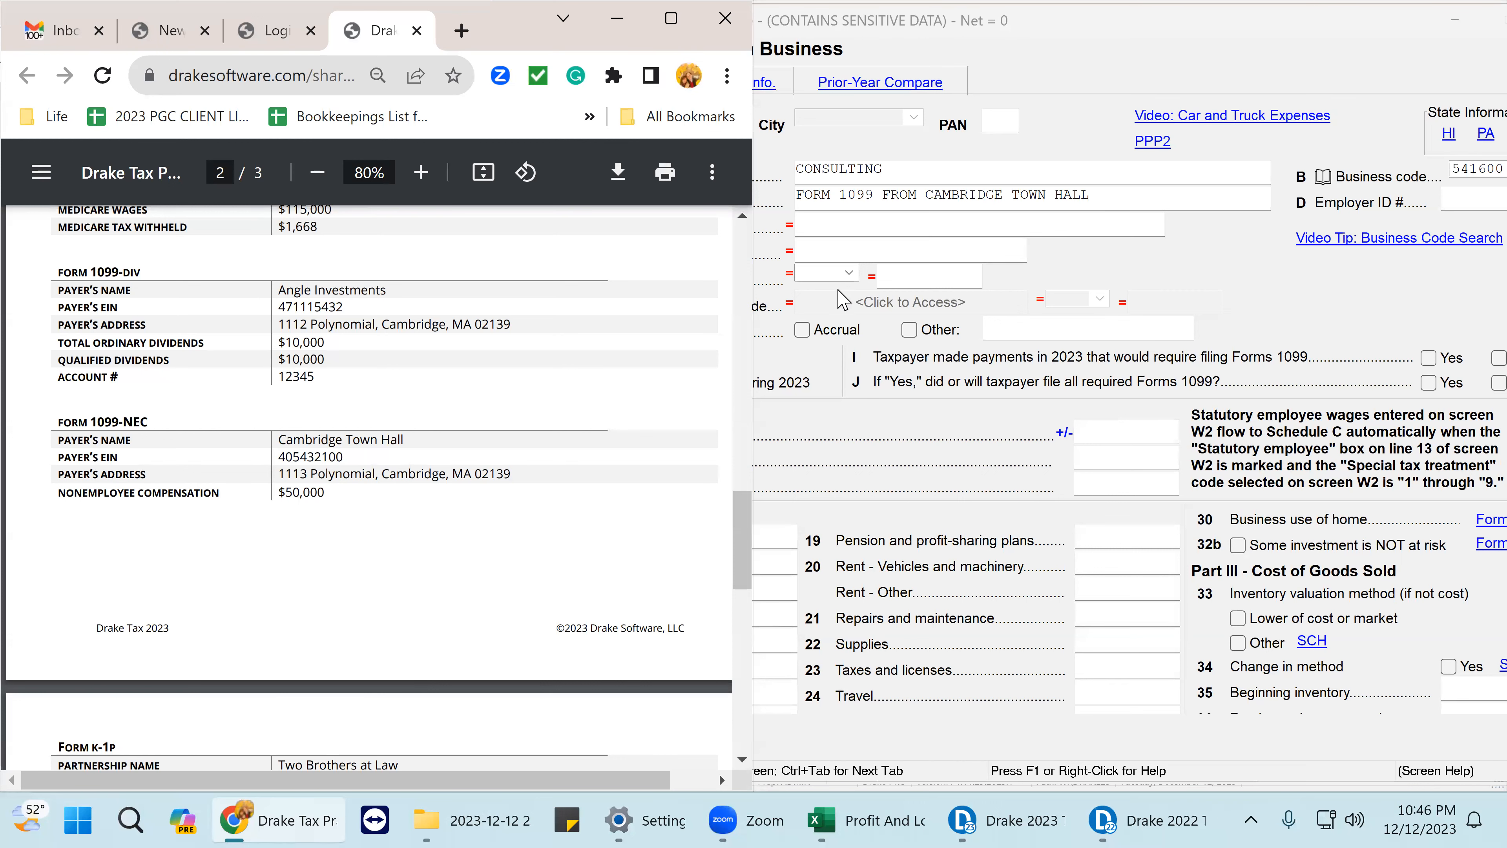
click(1098, 434)
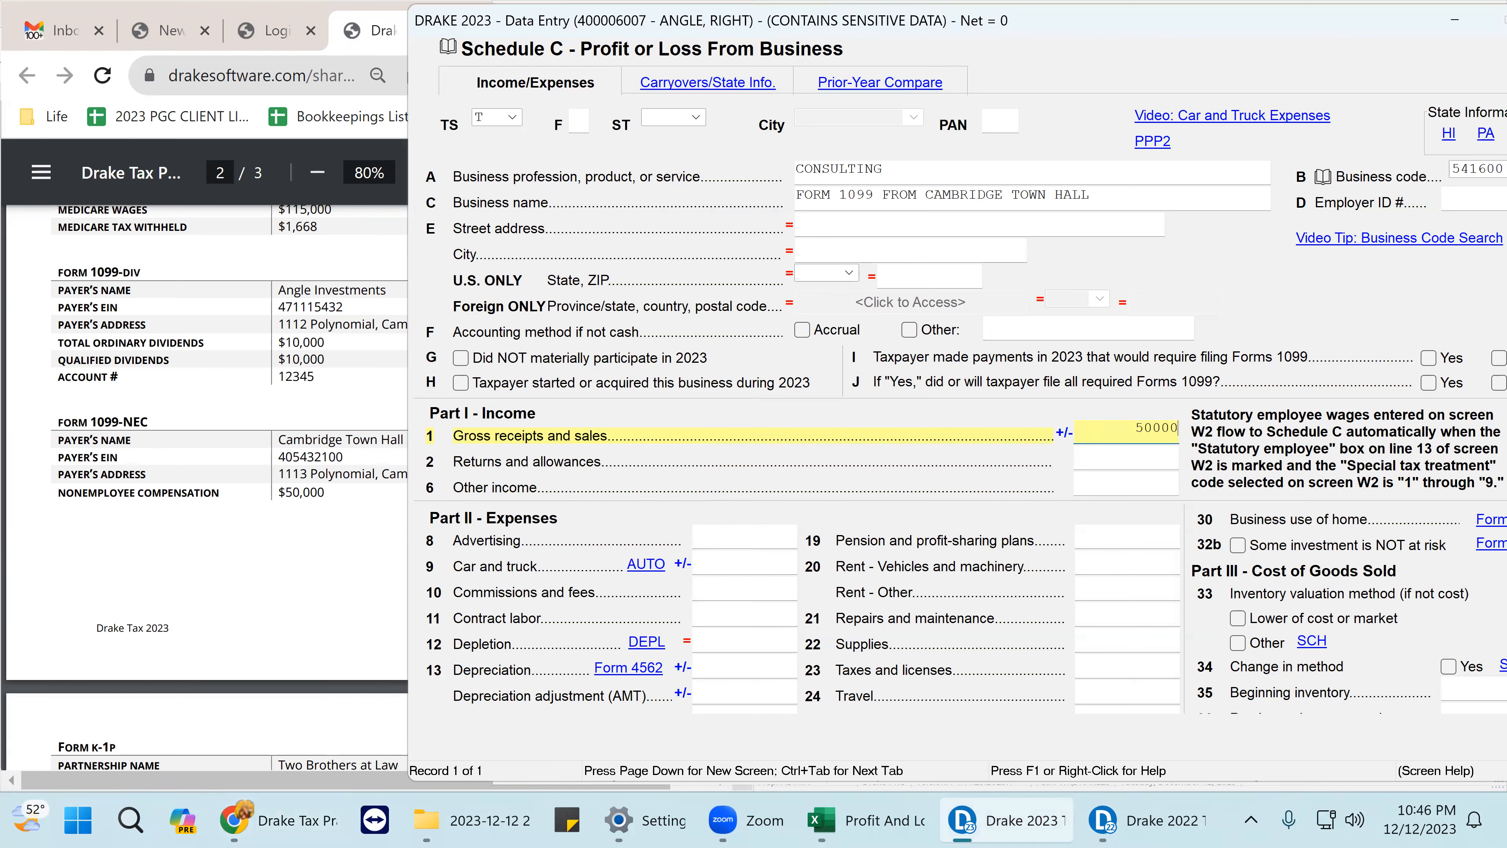
key(Return)
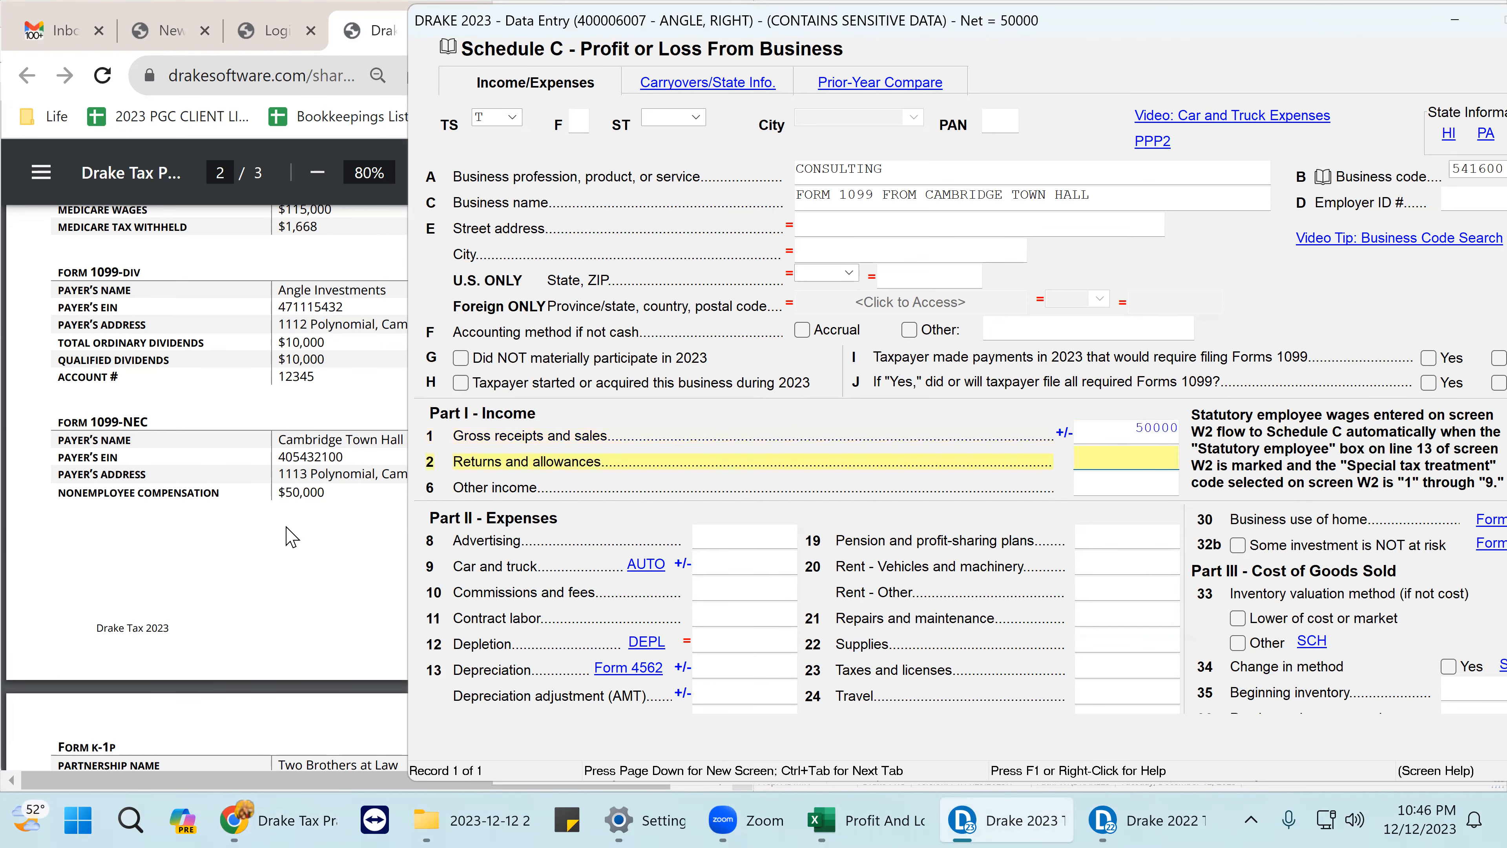
scroll(291, 518, down, 5)
scroll(321, 332, up, 2)
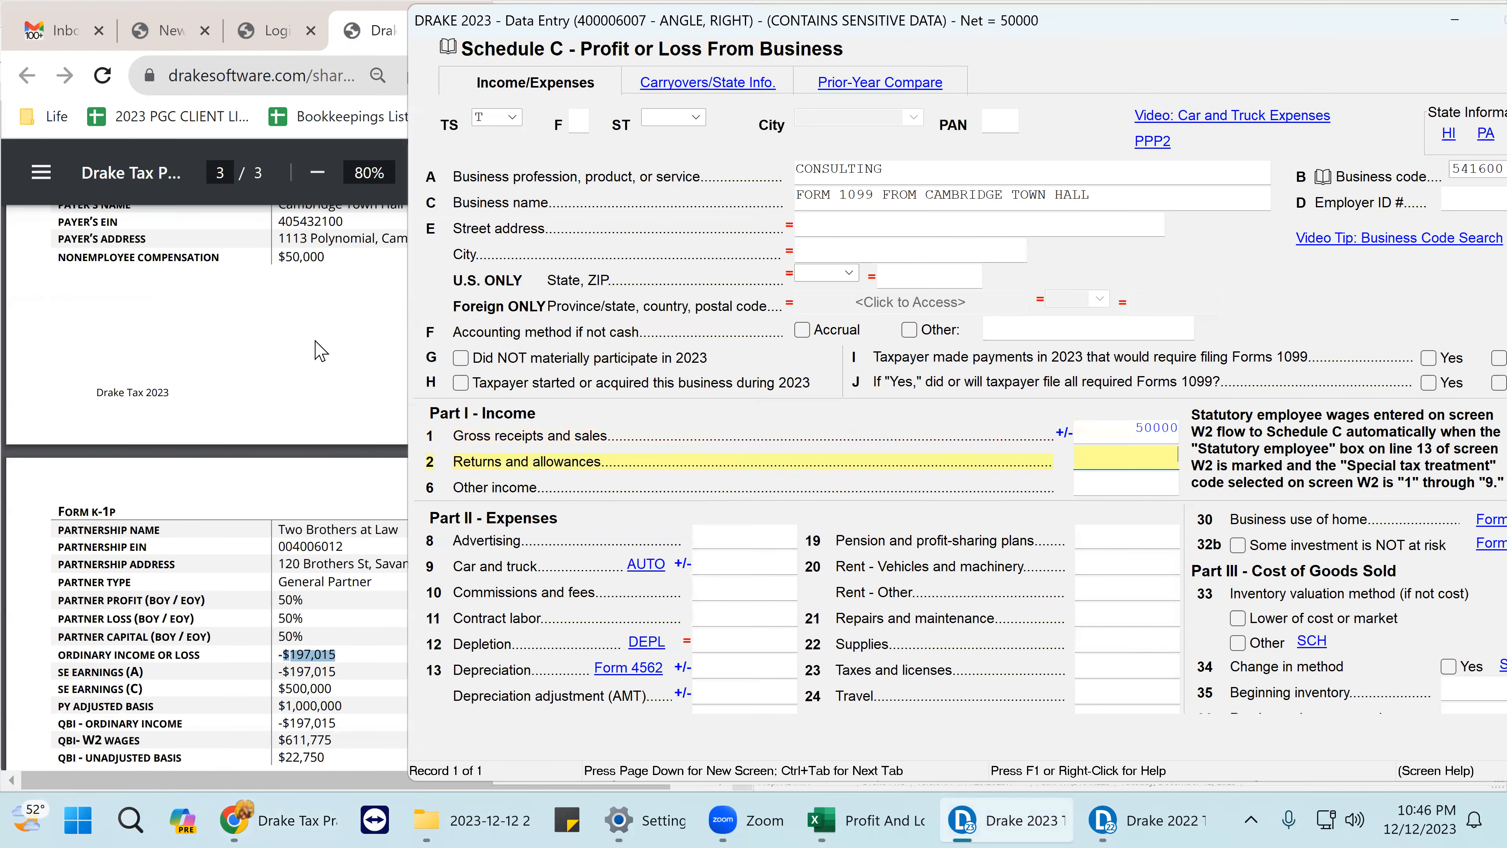
- Recheck the client PDF, then close the Schedule C screen
click(320, 350)
scroll(442, 336, up, 1)
scroll(442, 338, up, 3)
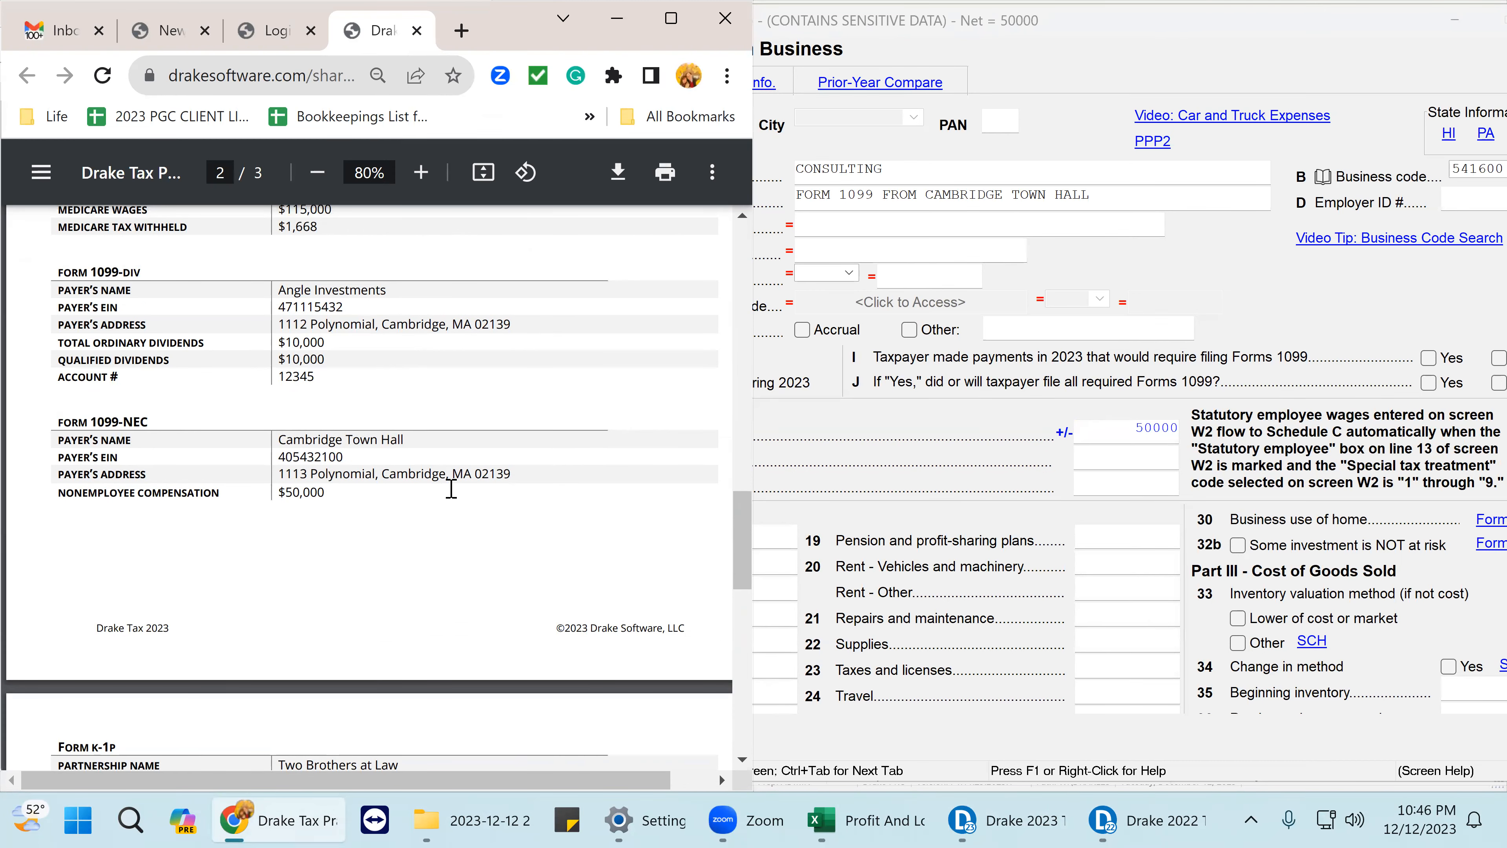
scroll(398, 457, up, 6)
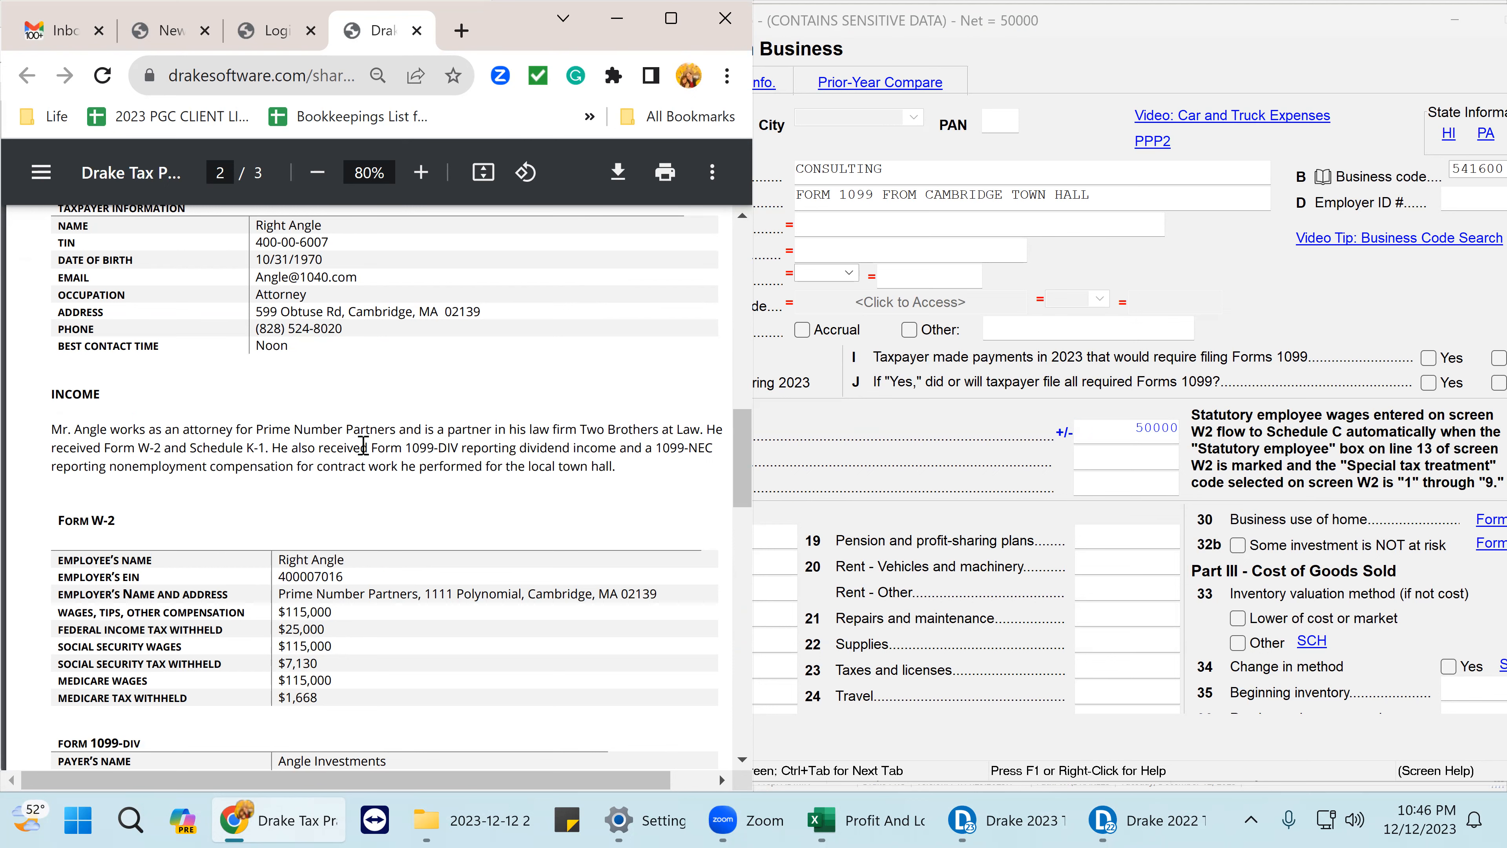
scroll(479, 449, down, 6)
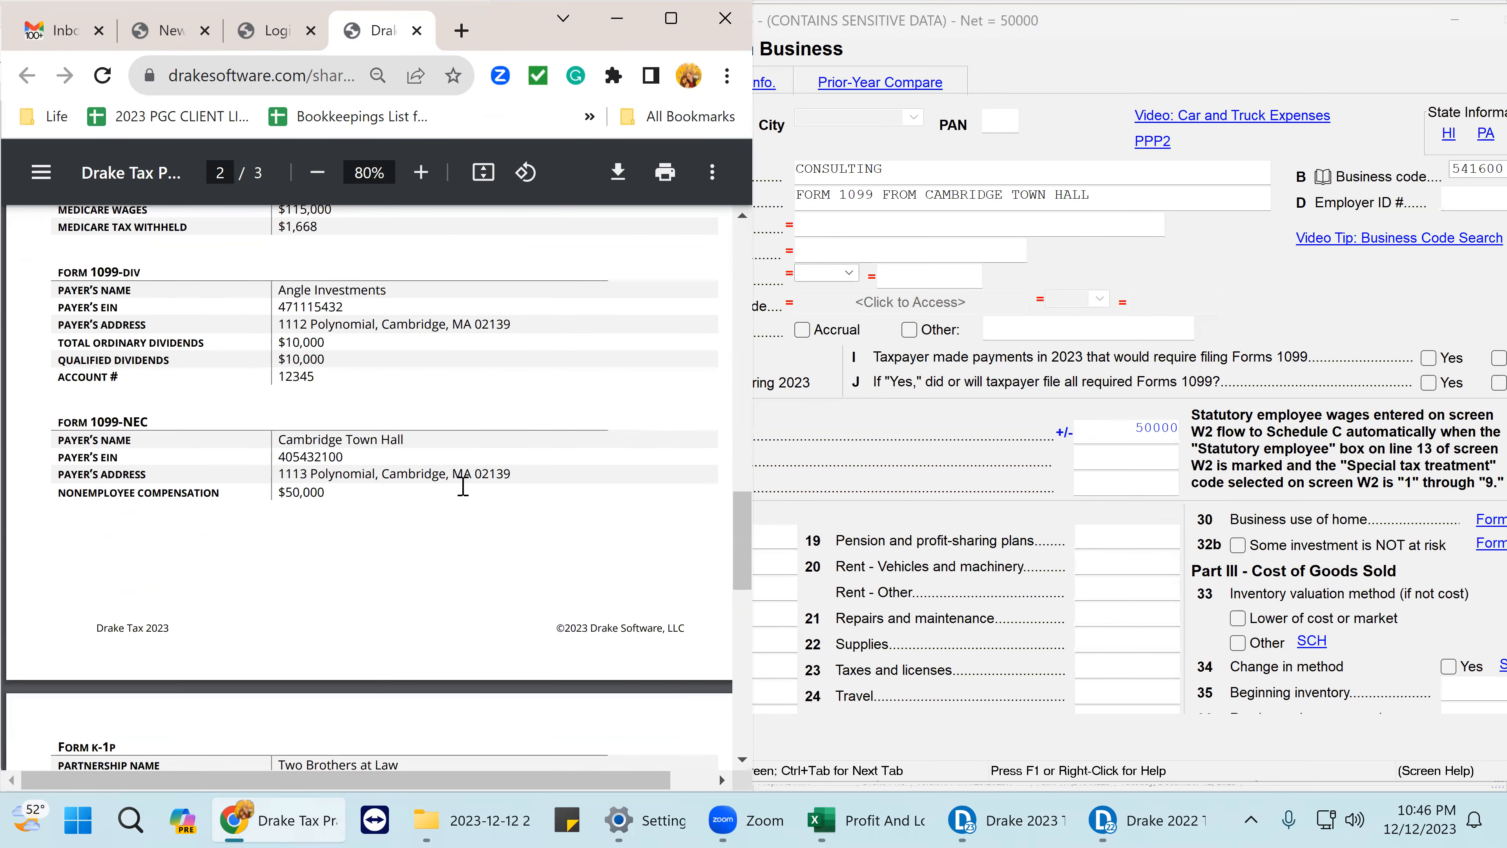
scroll(463, 485, down, 5)
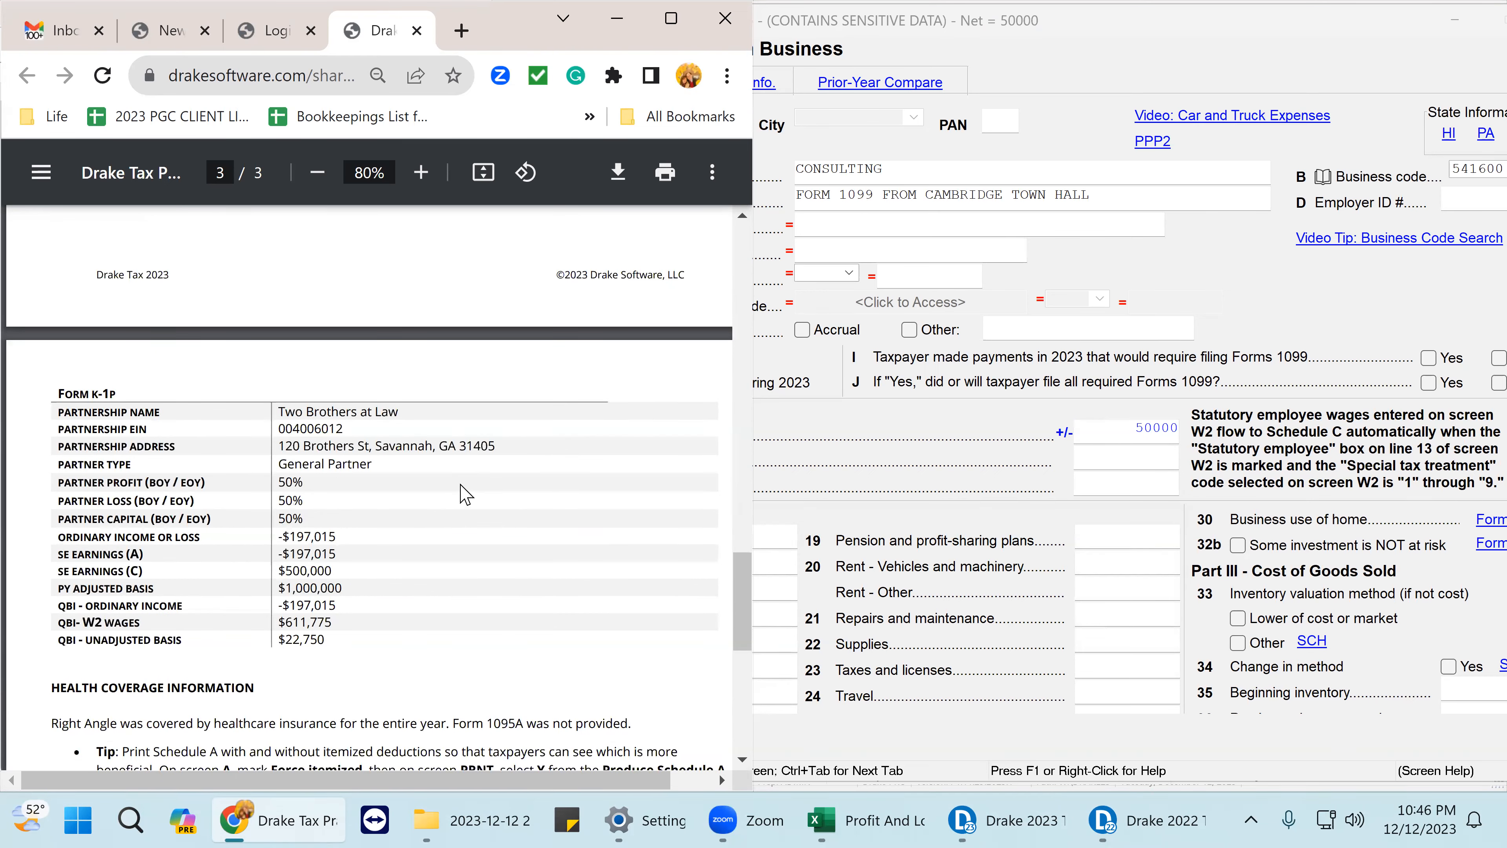
scroll(466, 494, down, 7)
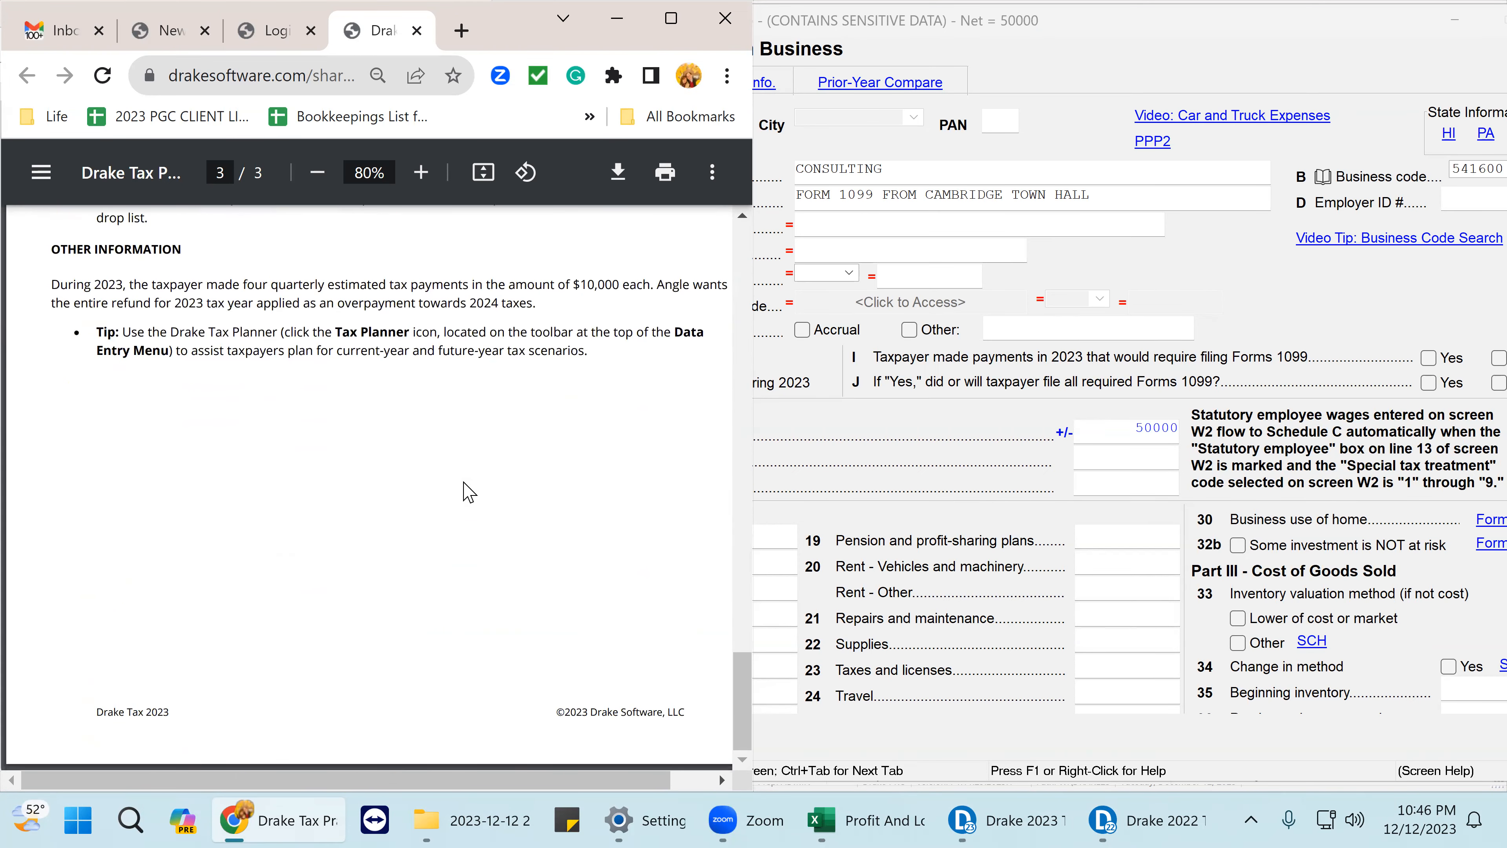
click(1119, 462)
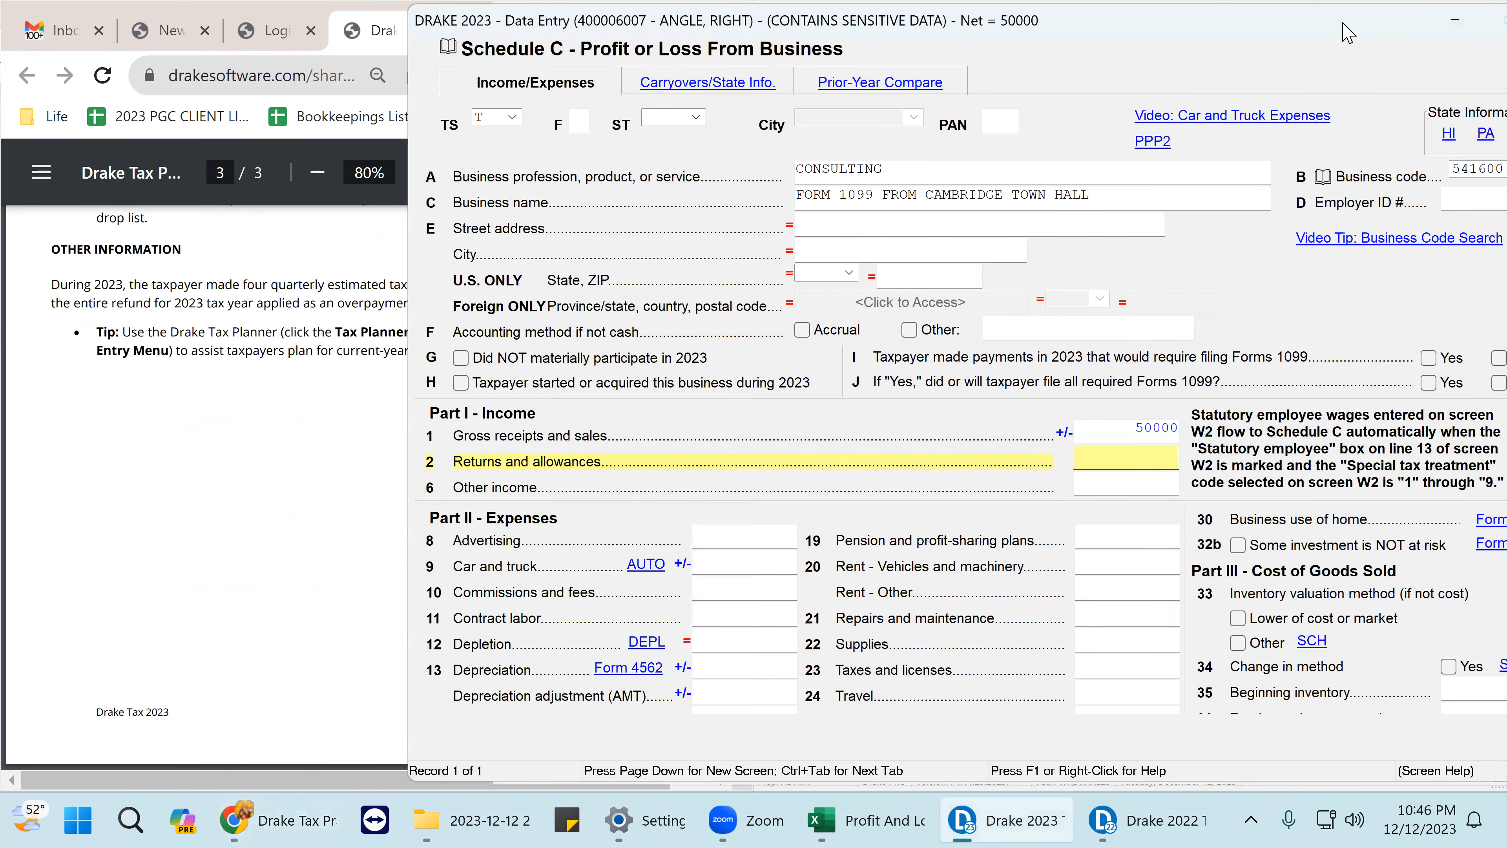
drag(1343, 23, 1162, 20)
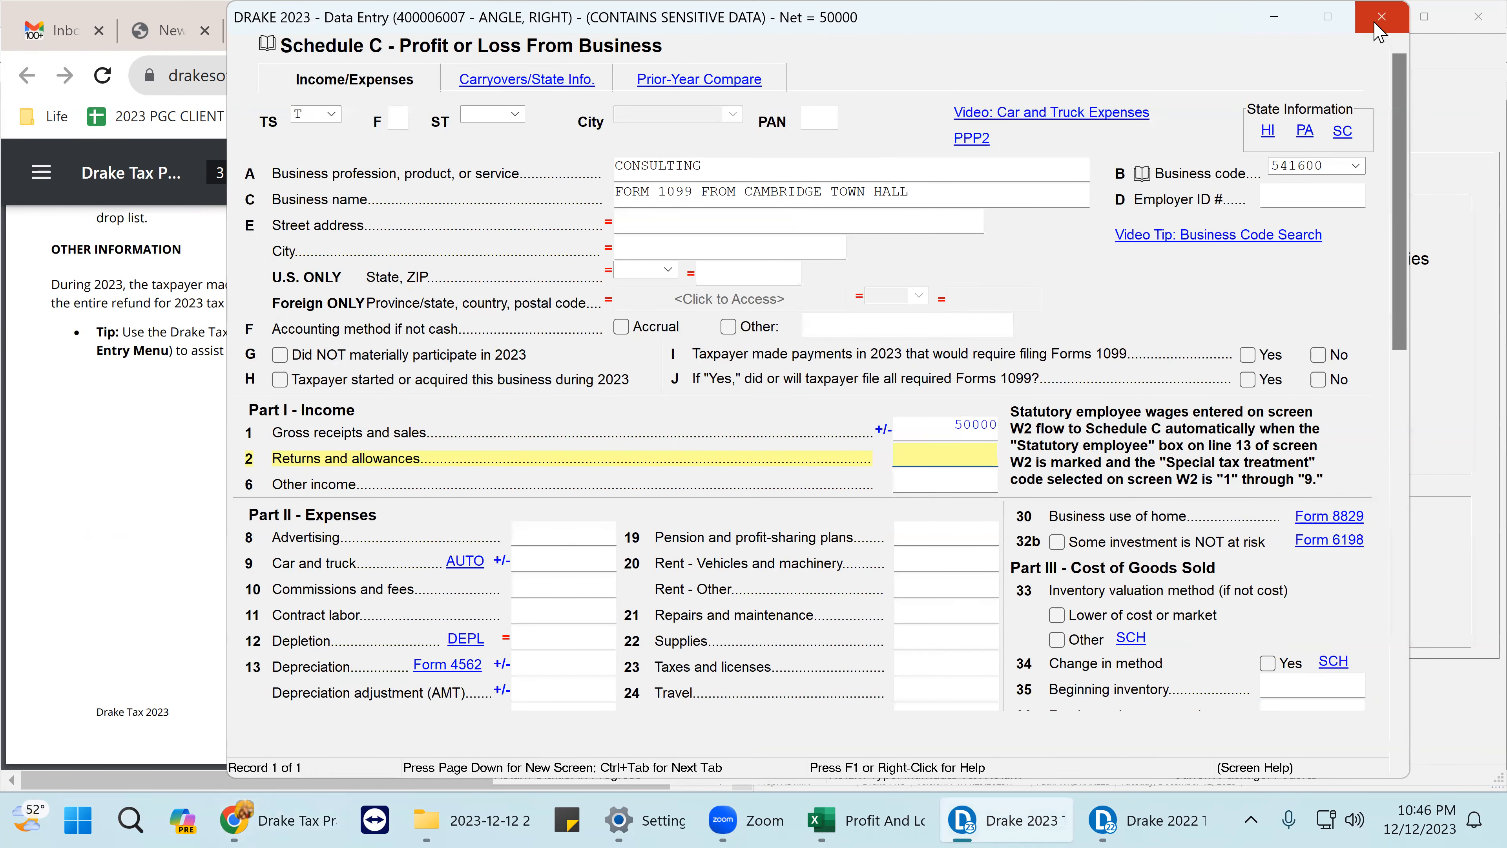
click(1378, 27)
- Calculate the 2023 return, dismiss the state-module error report, and display Form 1040
click(618, 60)
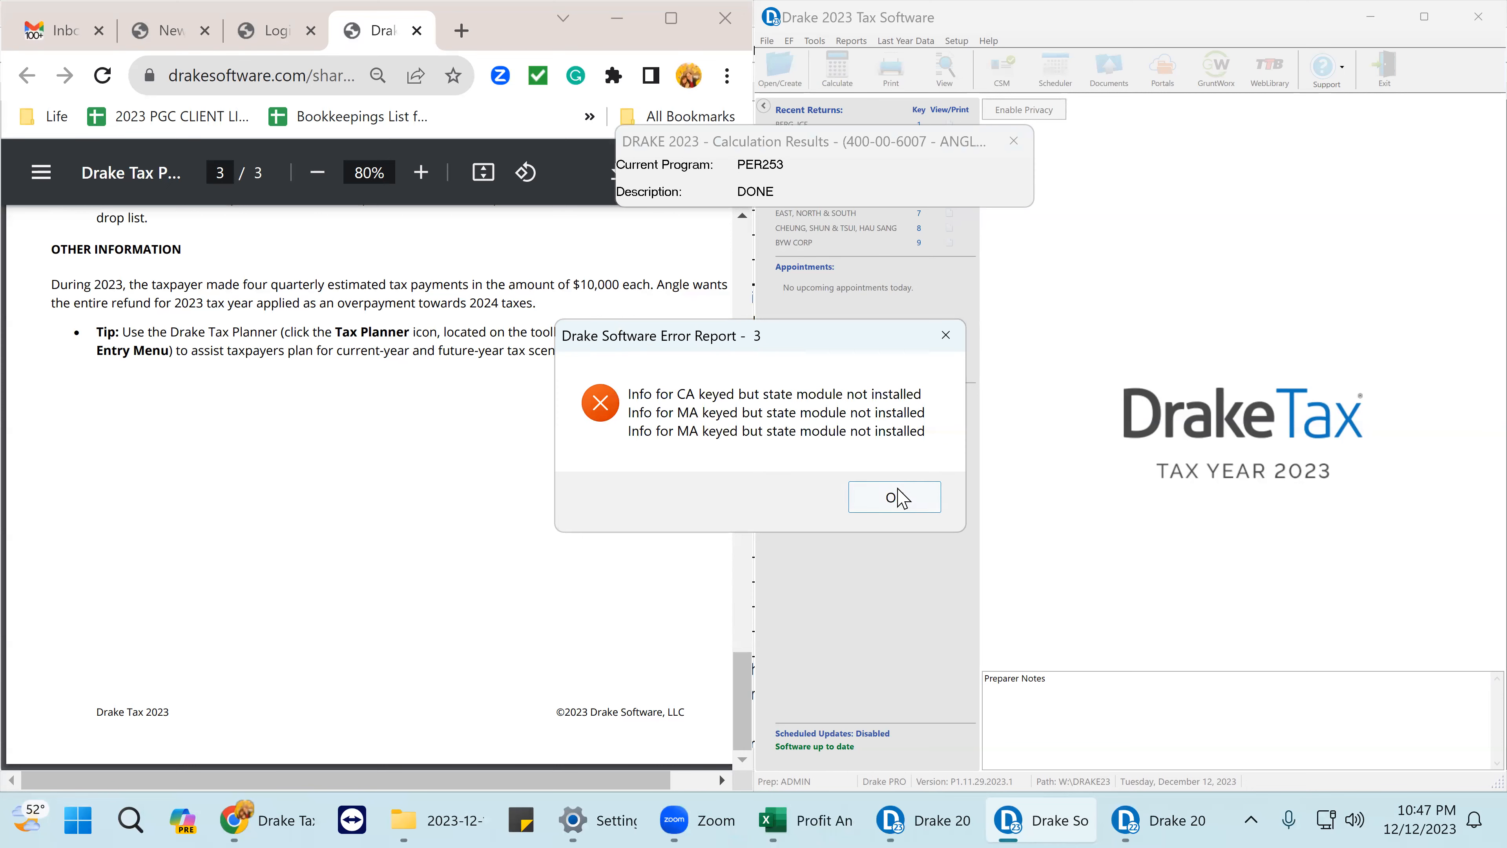
click(897, 498)
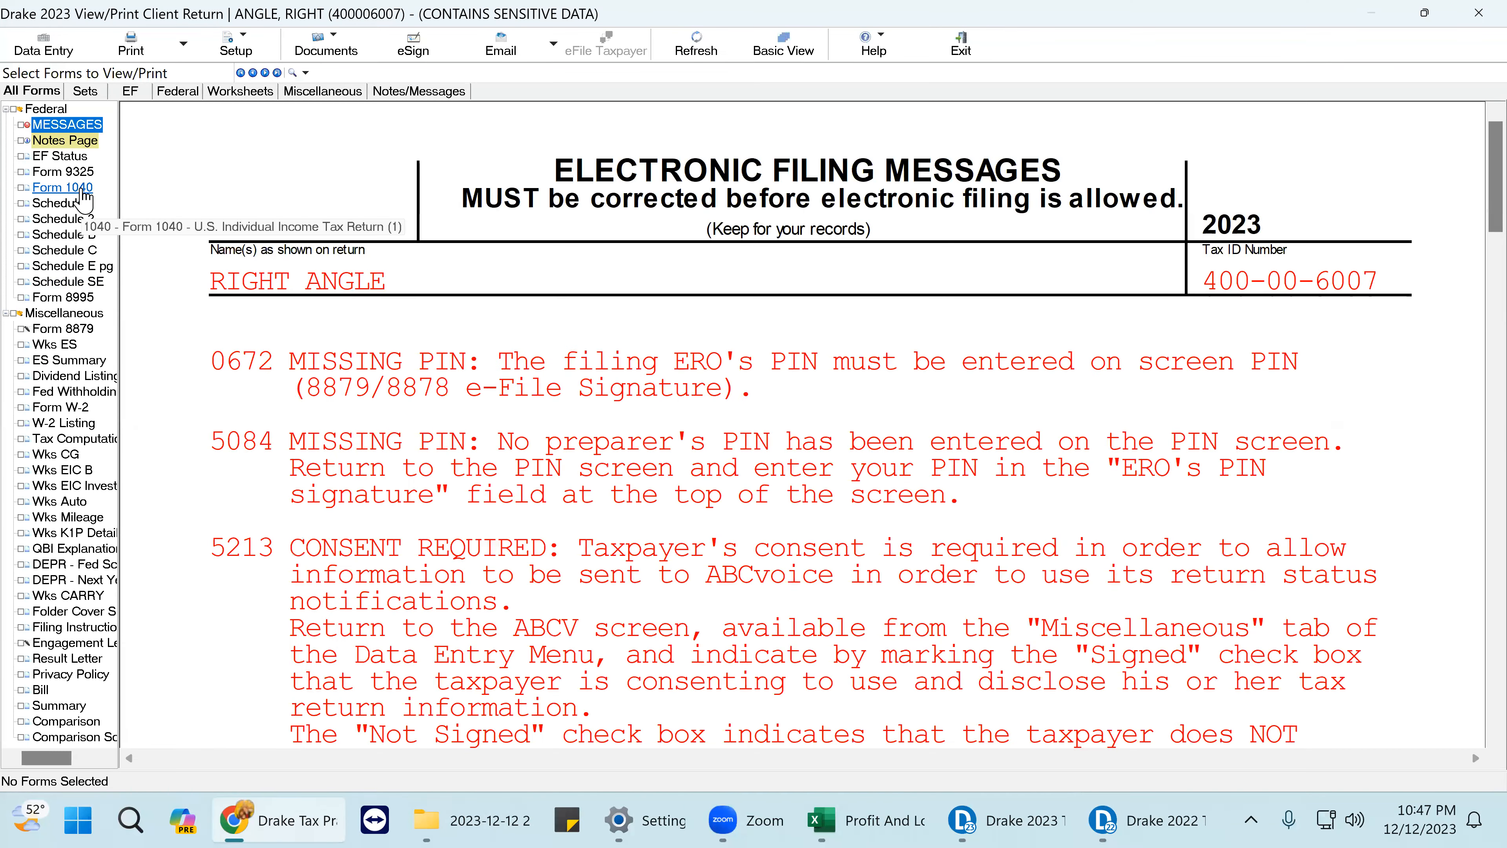
click(84, 189)
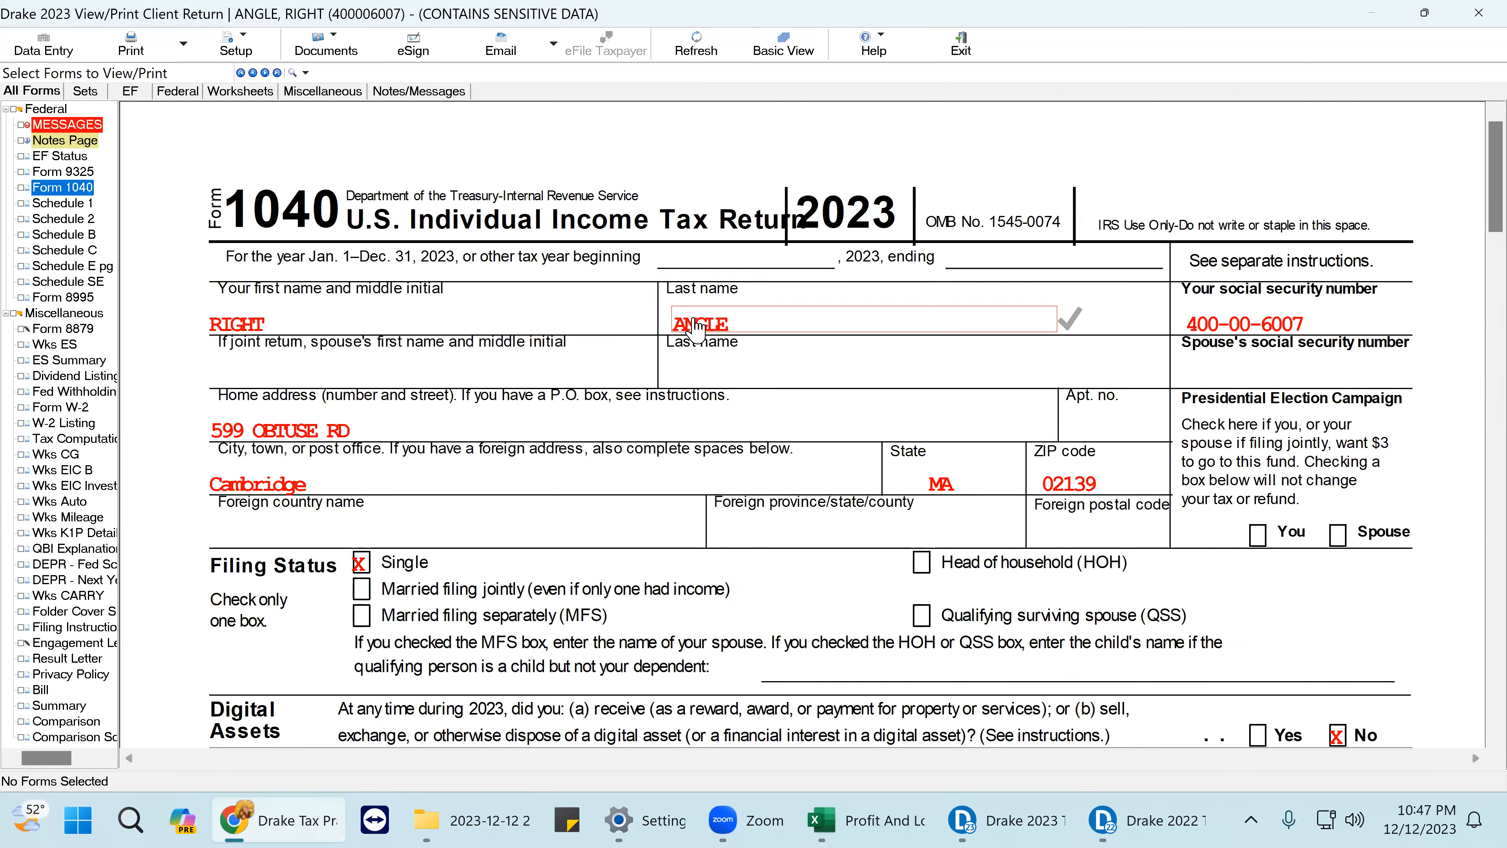
- Tick the name, ZIP, 115,000 wages, line 1z, dividends, total income, taxable income and QBI lines
click(698, 327)
click(255, 324)
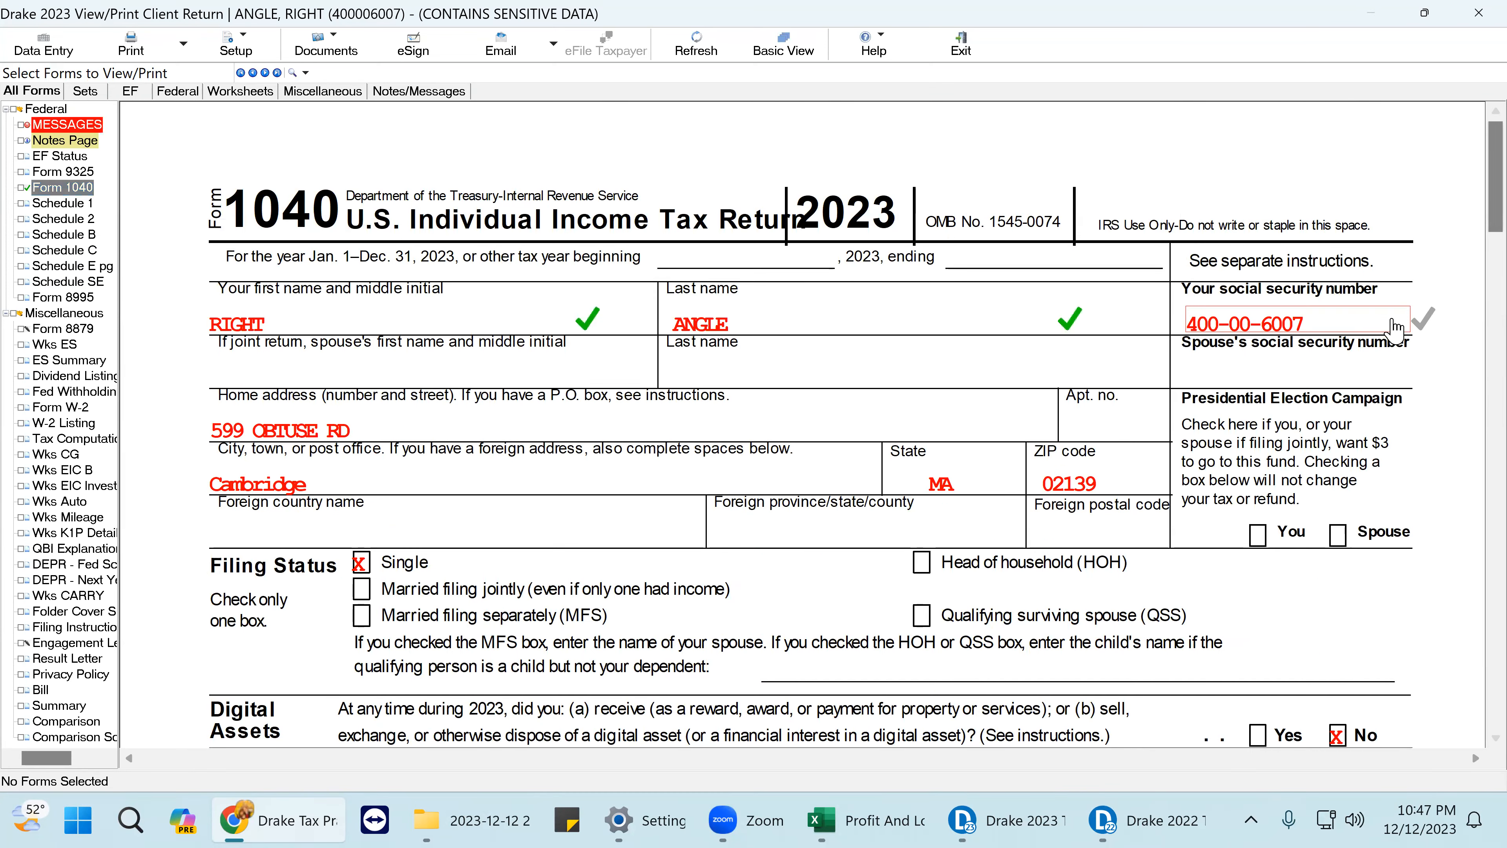
click(1140, 496)
scroll(1115, 505, down, 4)
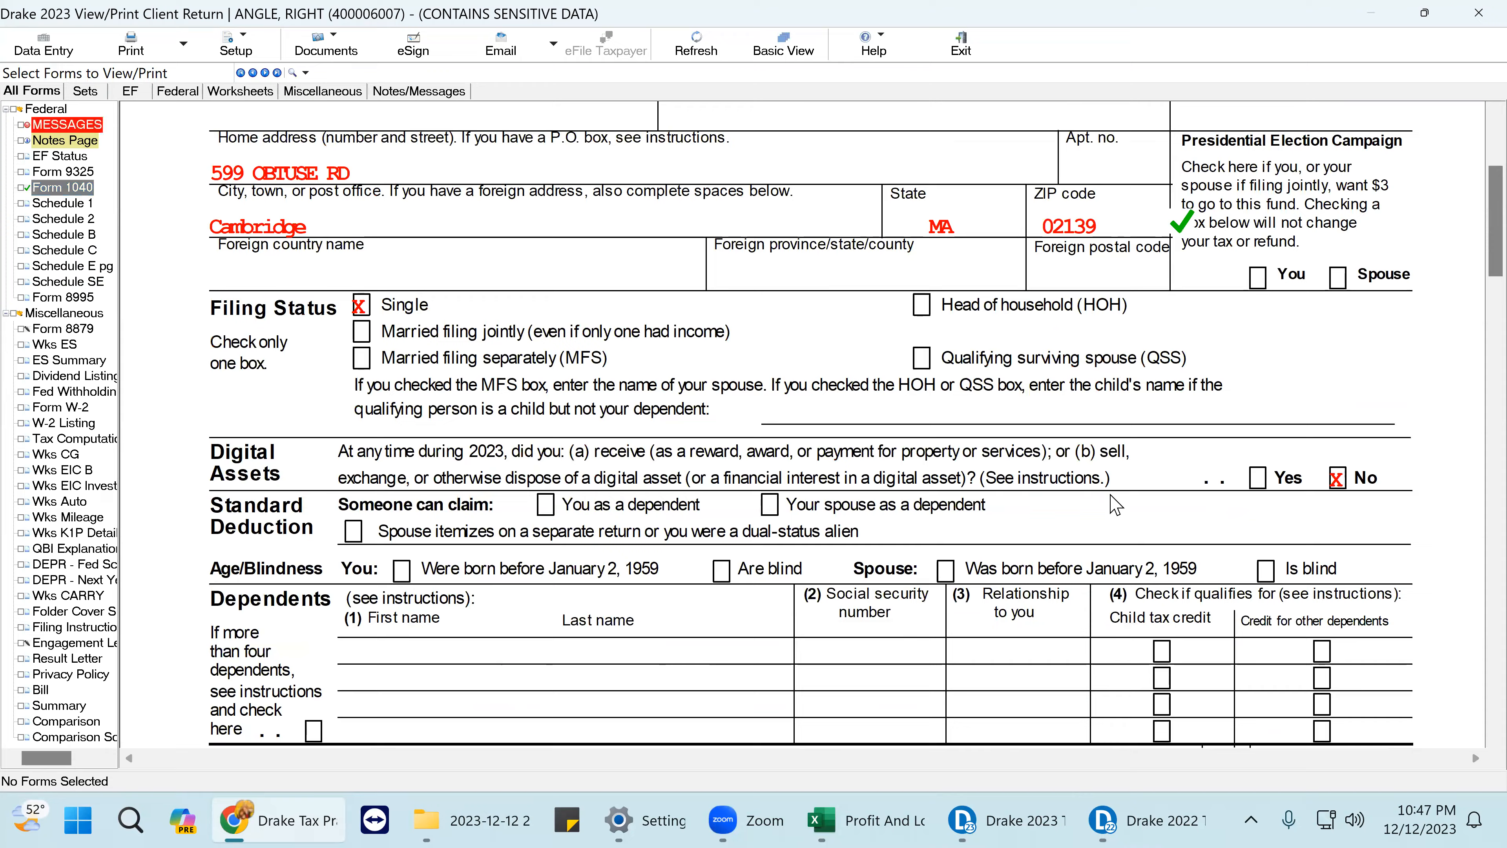
scroll(1116, 505, down, 6)
click(1406, 373)
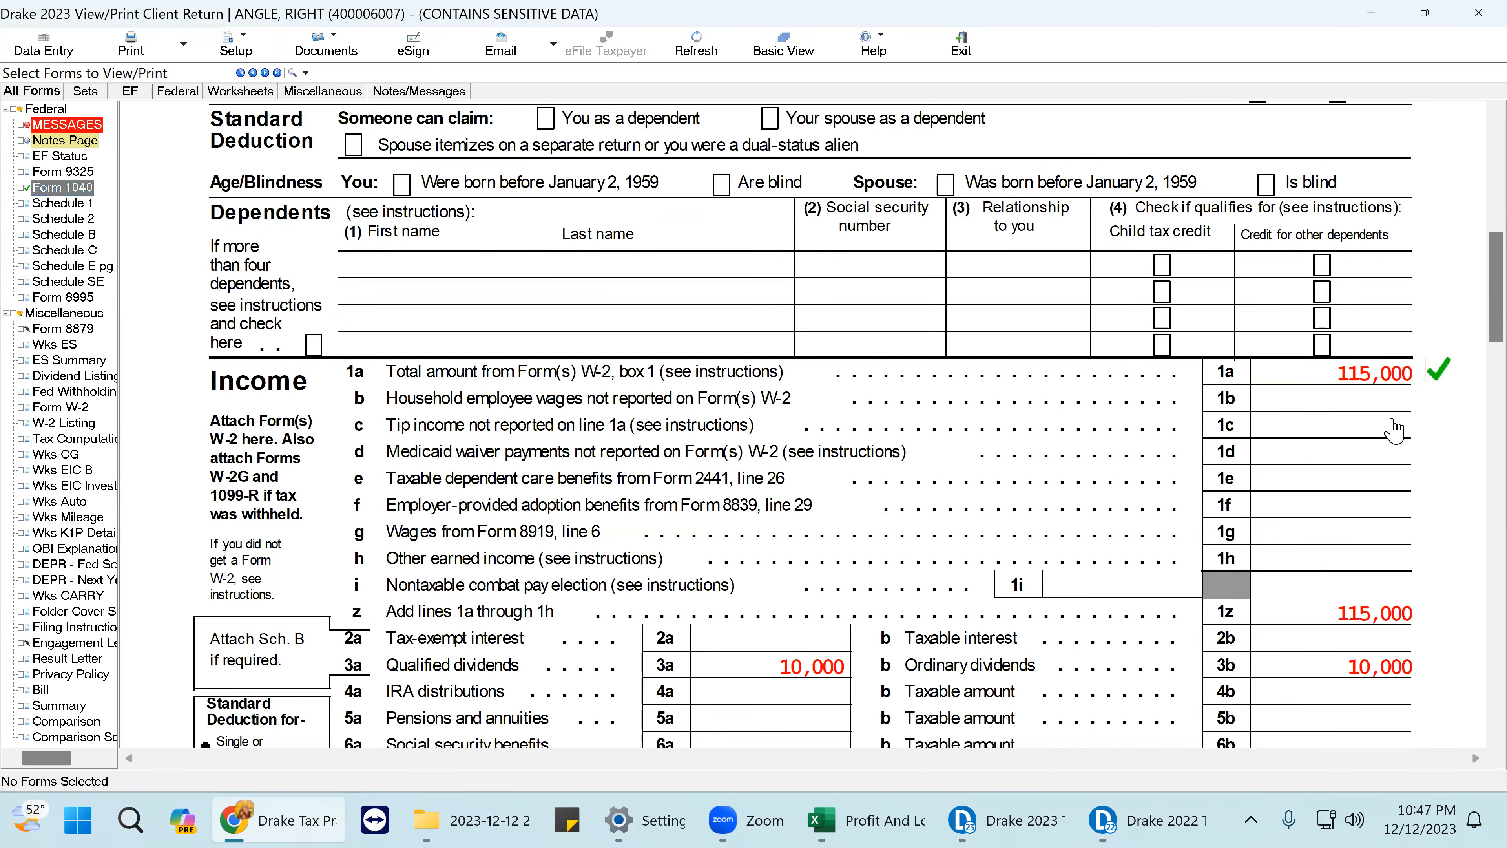
scroll(1395, 429, down, 6)
click(1396, 230)
click(1424, 289)
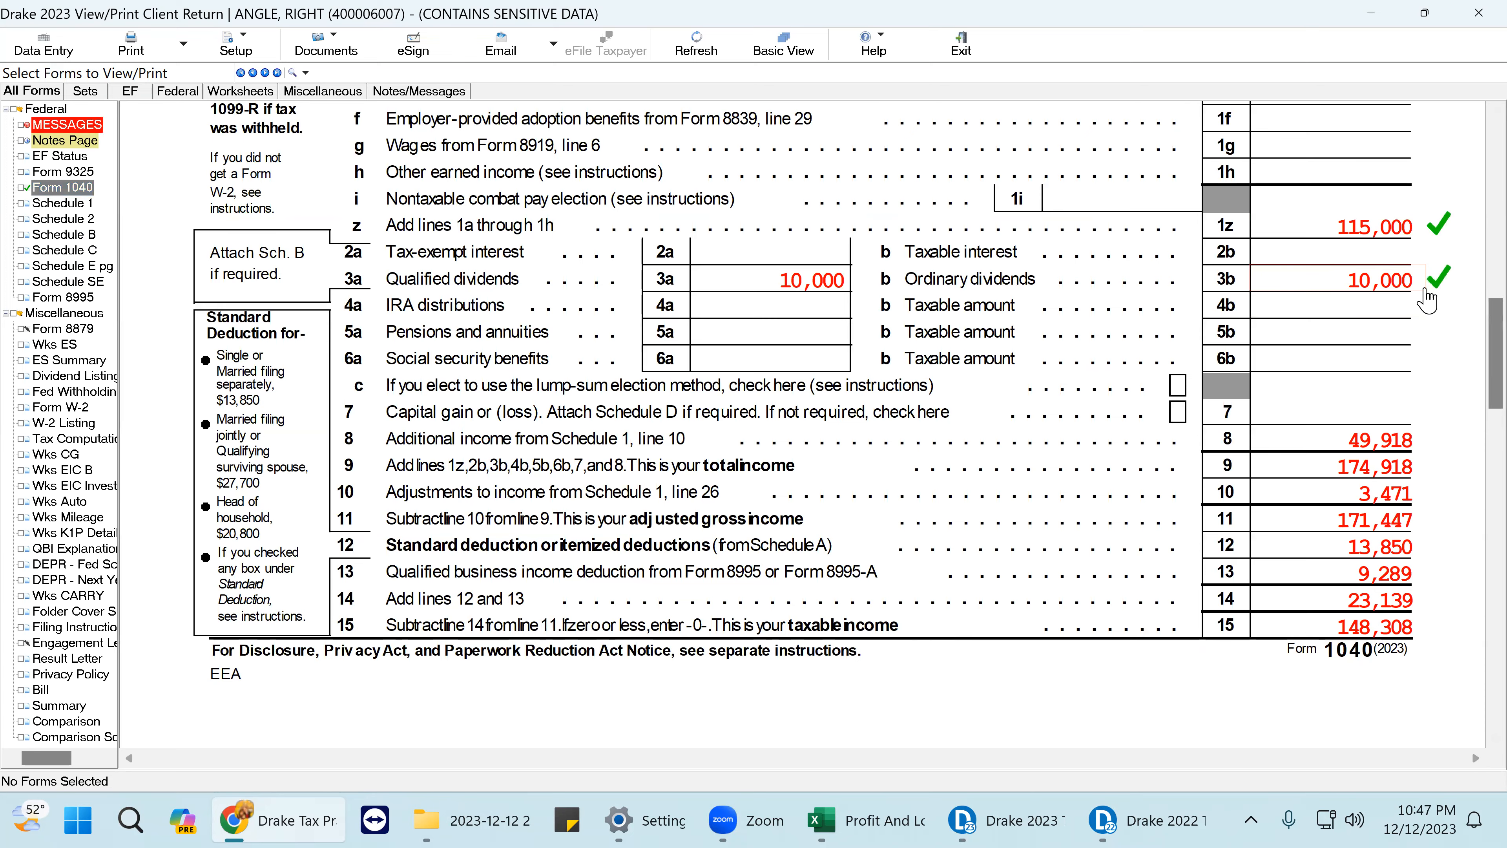
scroll(1427, 300, down, 4)
click(1395, 209)
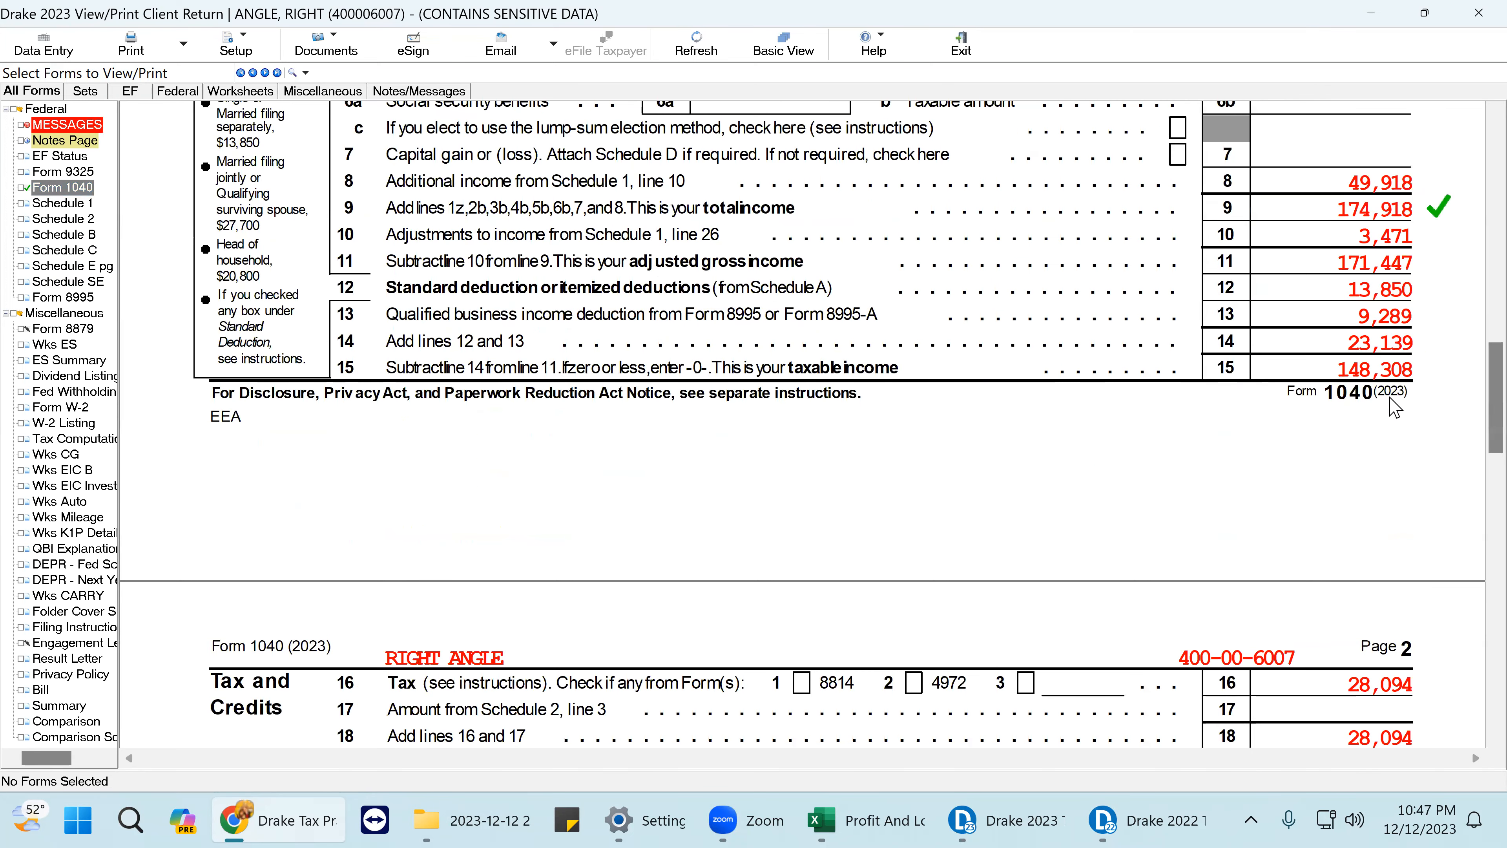
click(1411, 366)
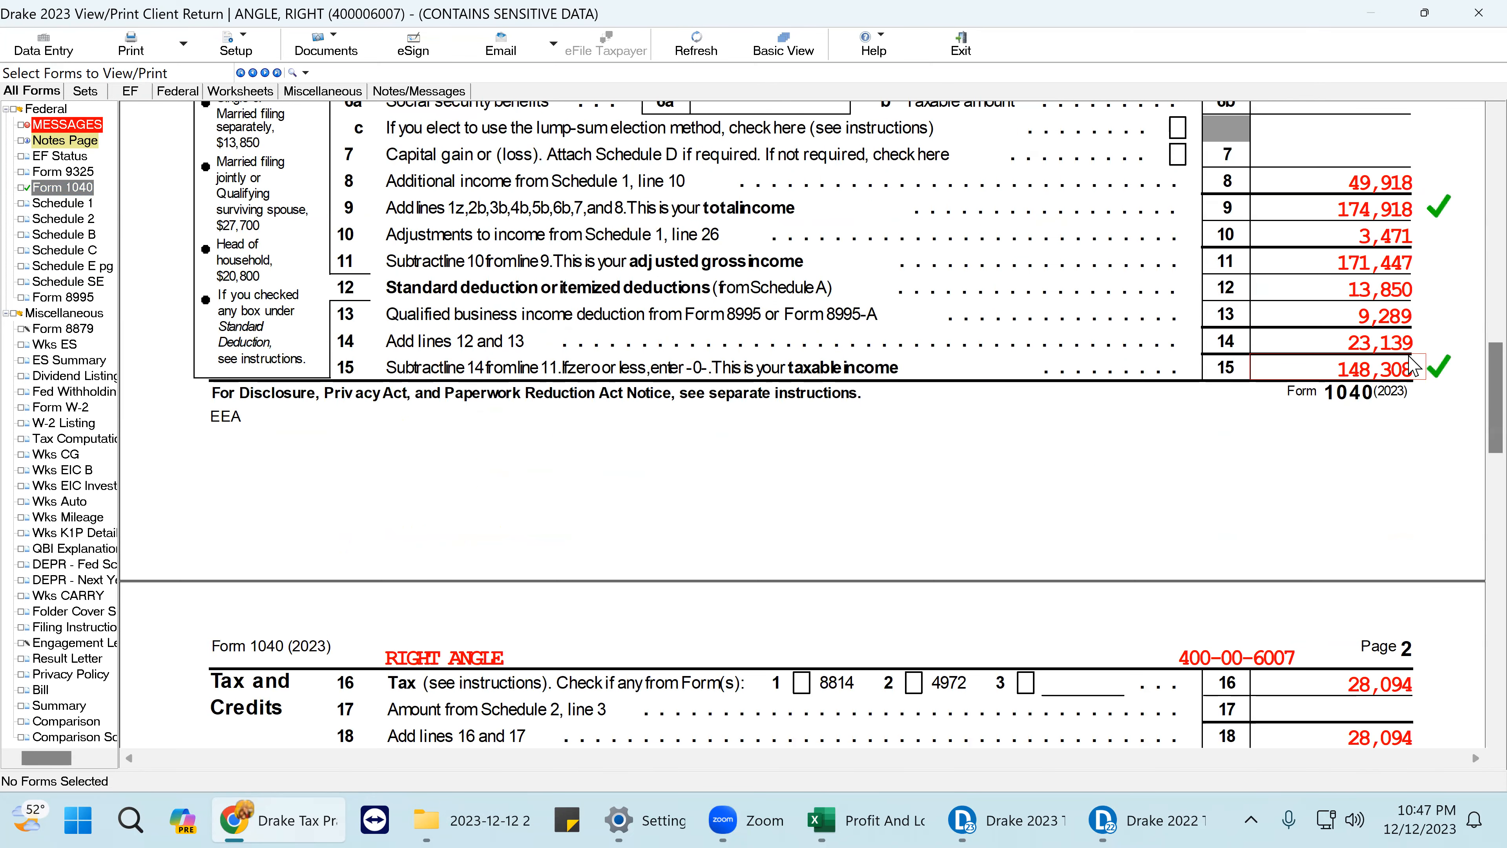
click(1395, 318)
- Tick tax lines 16, 18 and 22, then check the 29,964 overpayment on page 2
scroll(1389, 404, down, 2)
scroll(1388, 404, down, 5)
click(1389, 236)
click(1399, 294)
click(1402, 399)
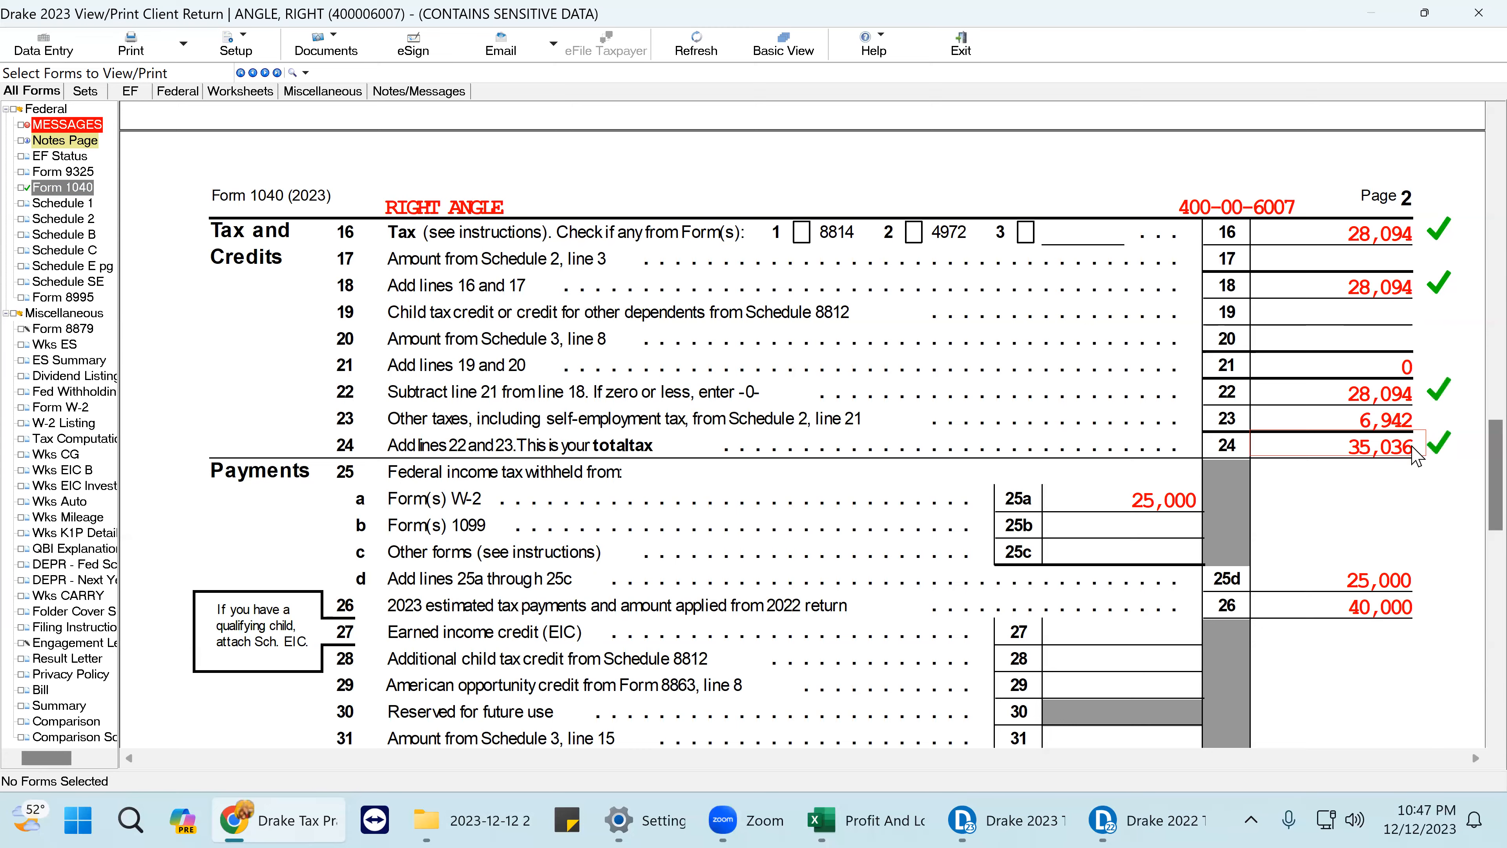
scroll(1416, 456, down, 4)
scroll(1412, 457, down, 4)
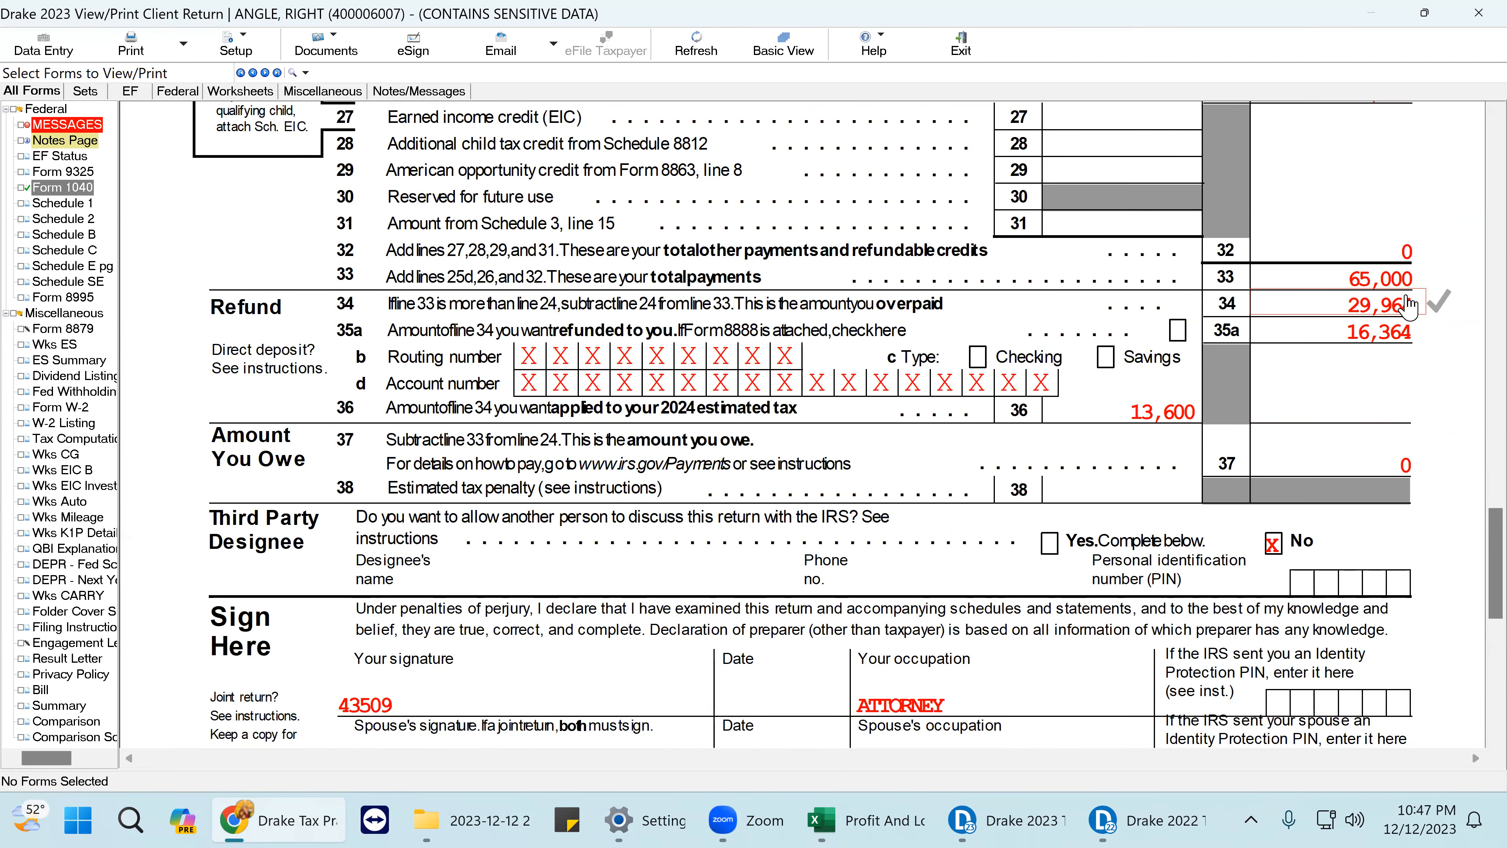
scroll(1407, 308, up, 3)
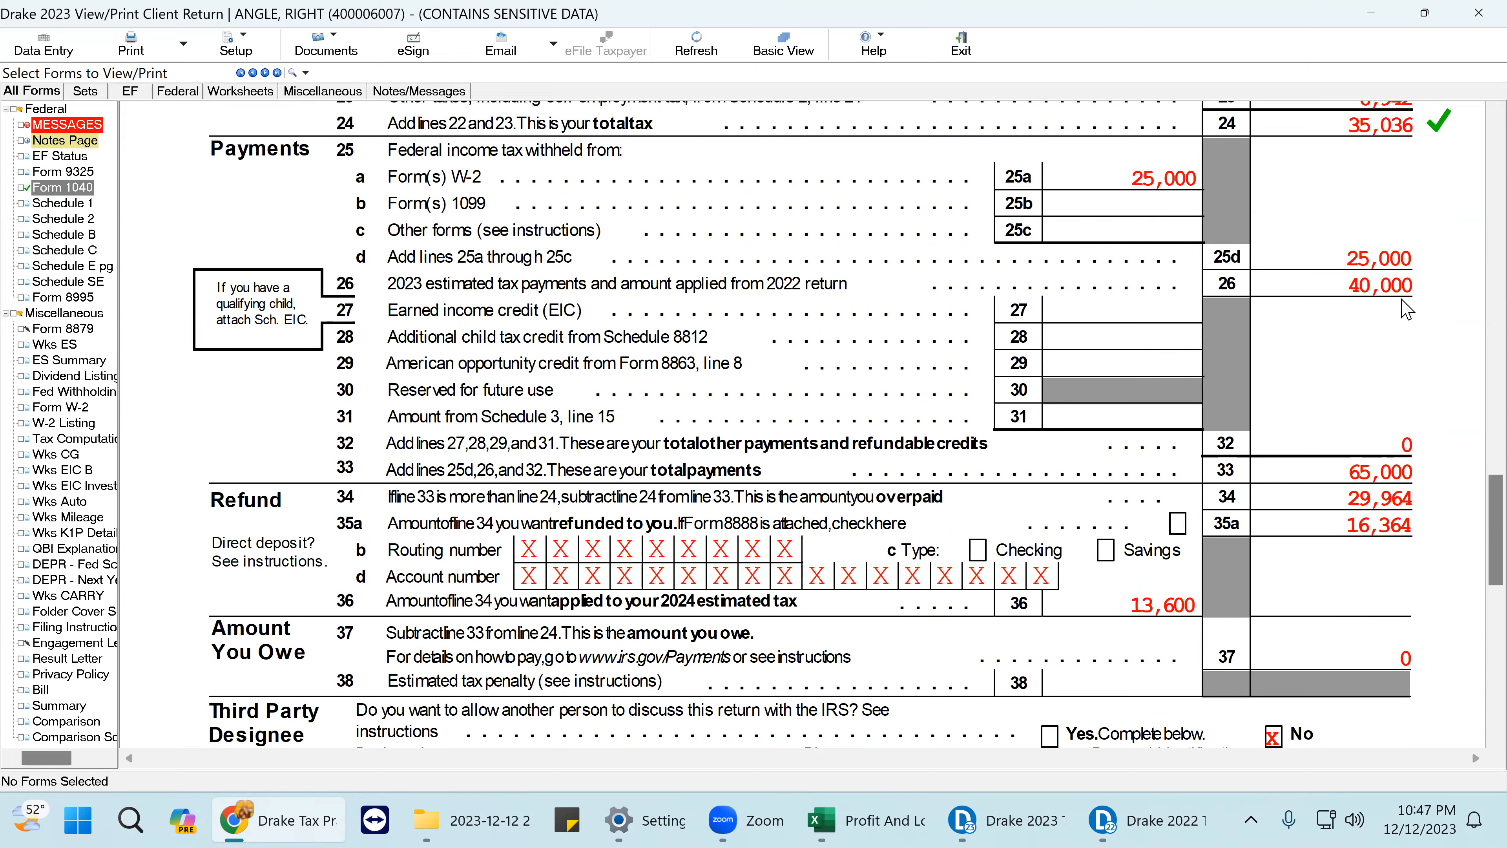
scroll(1407, 309, down, 1)
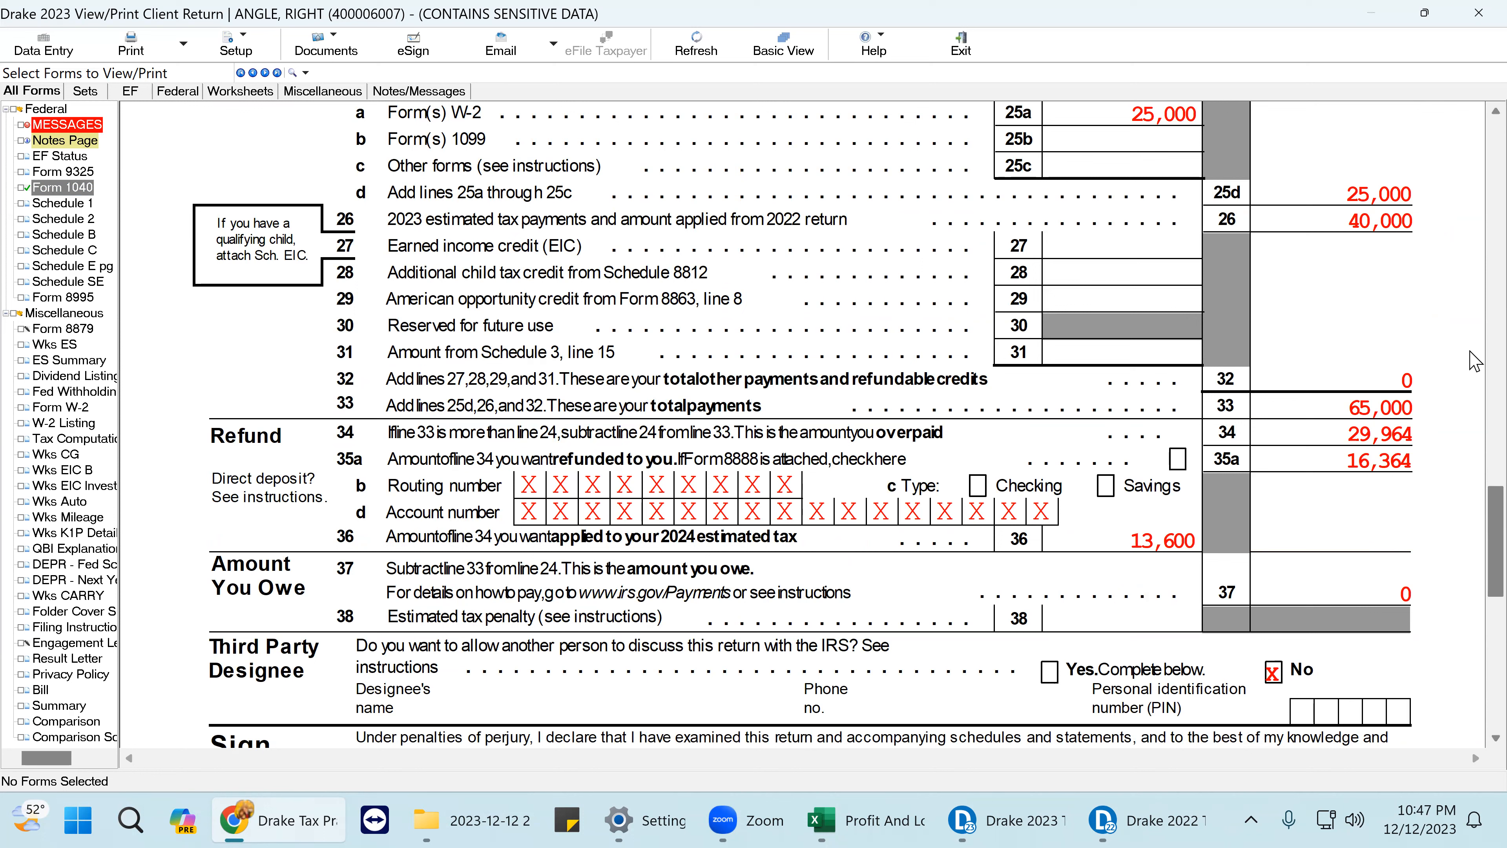
mouse_move(1107, 806)
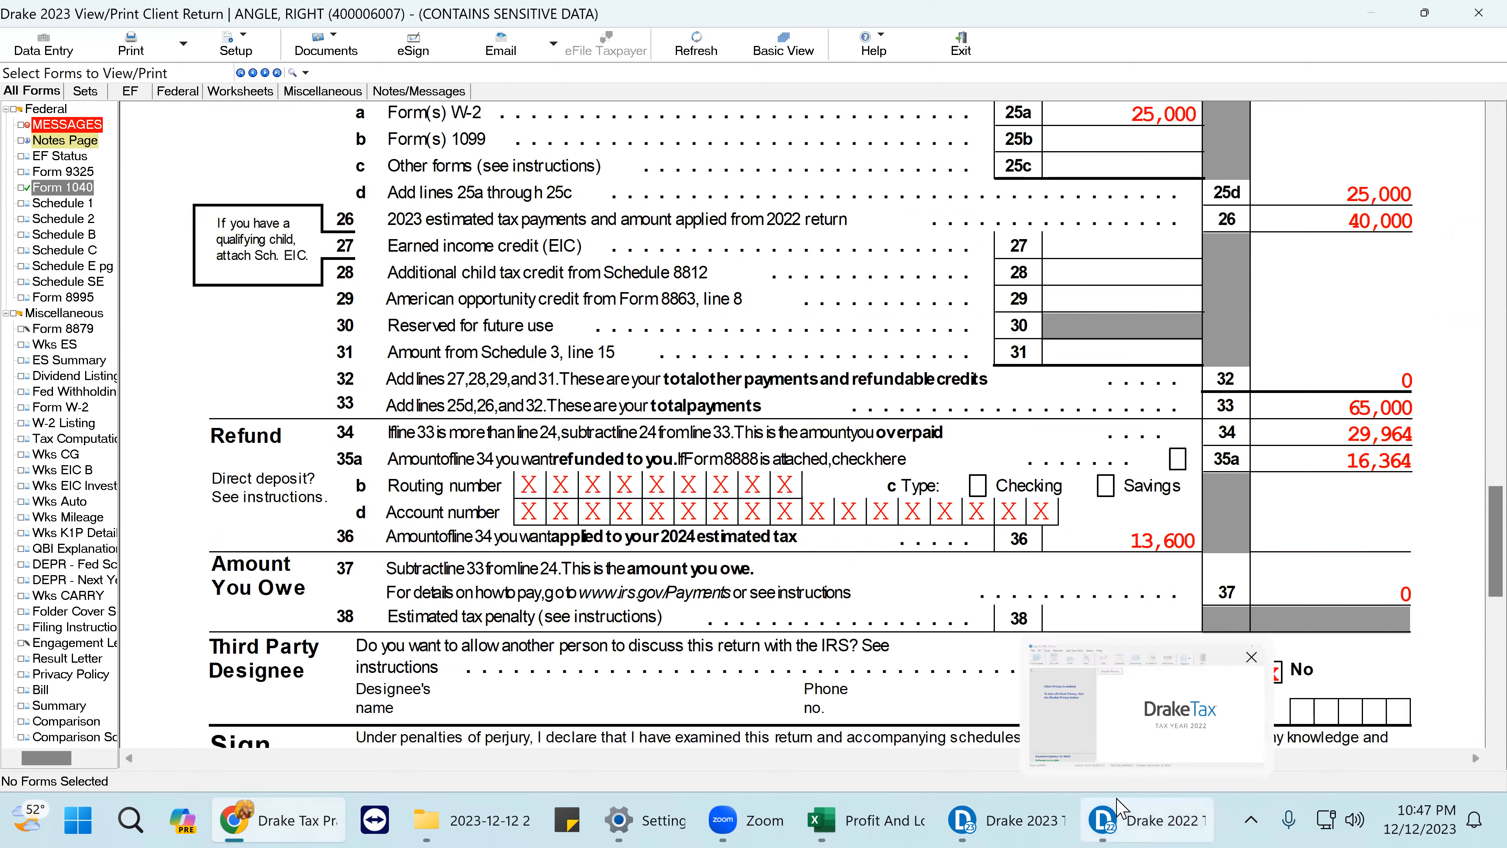
- Return Drake 2022 to data entry, with the PDF snapped left and the data entry window on the right
click(1111, 823)
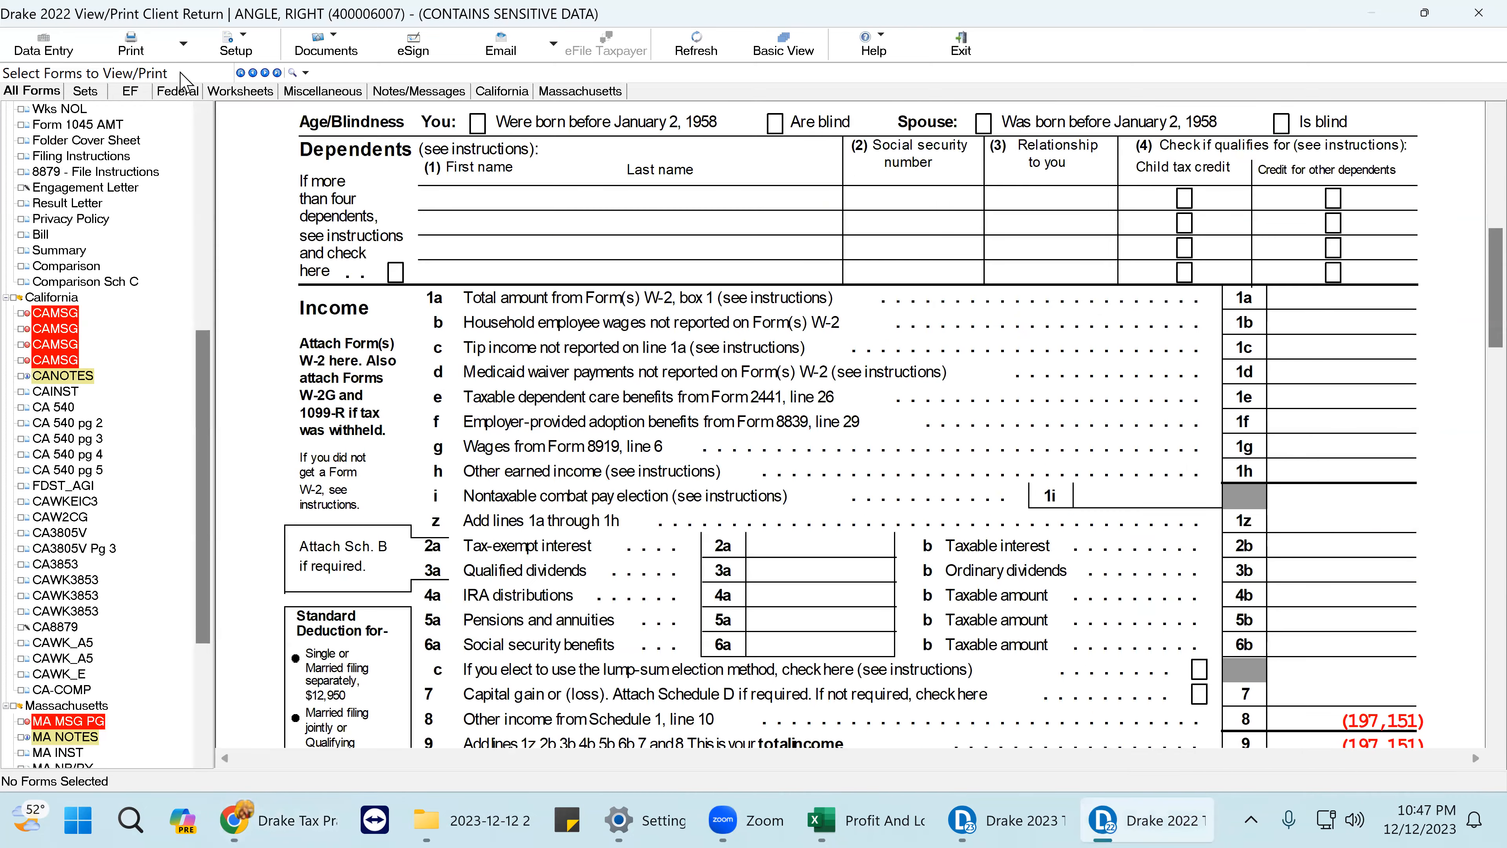
click(52, 56)
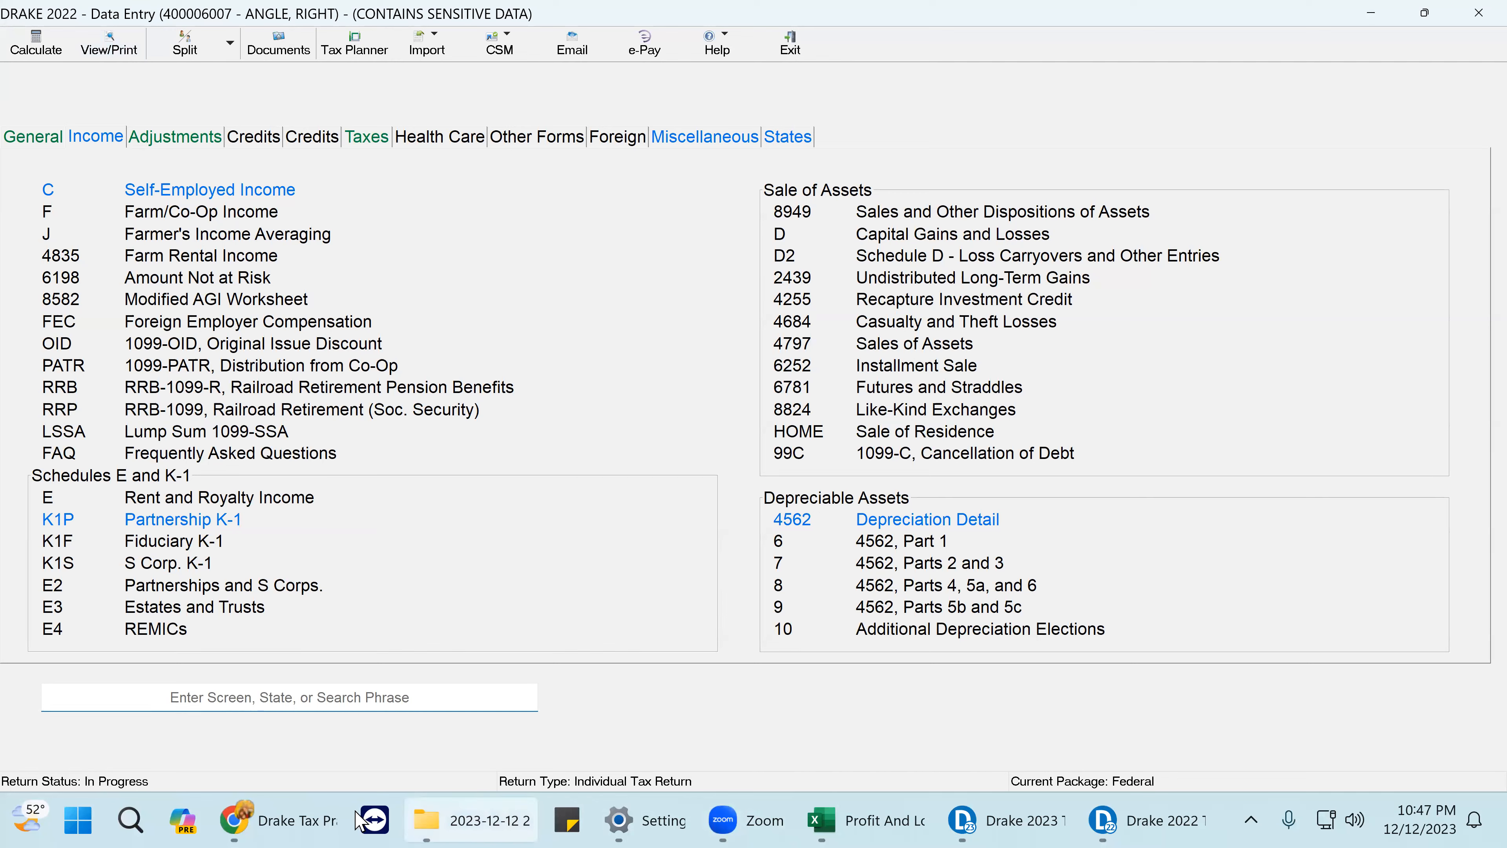
click(302, 822)
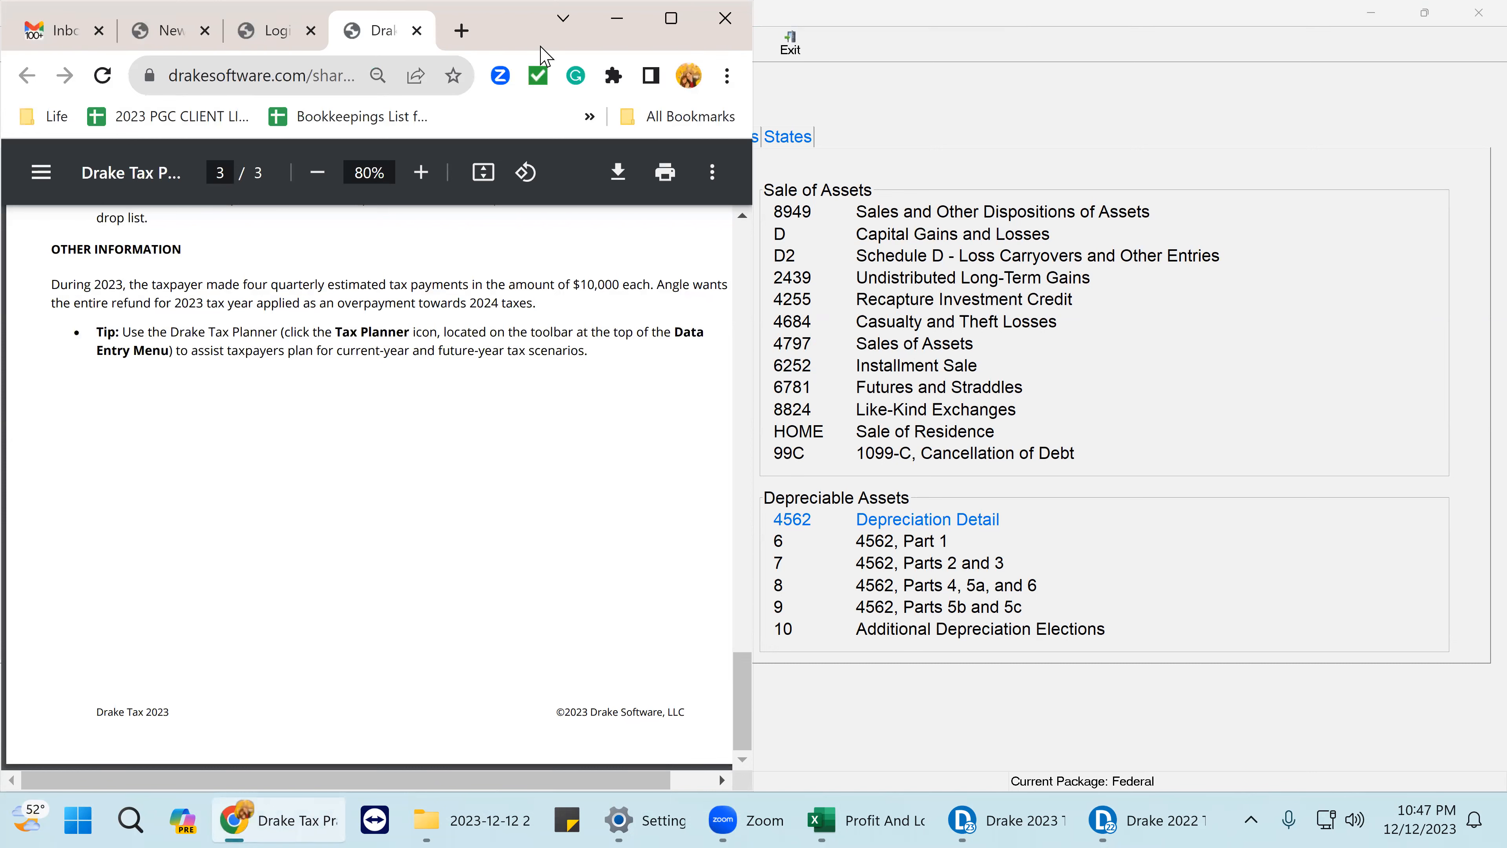
drag(539, 48, 558, 47)
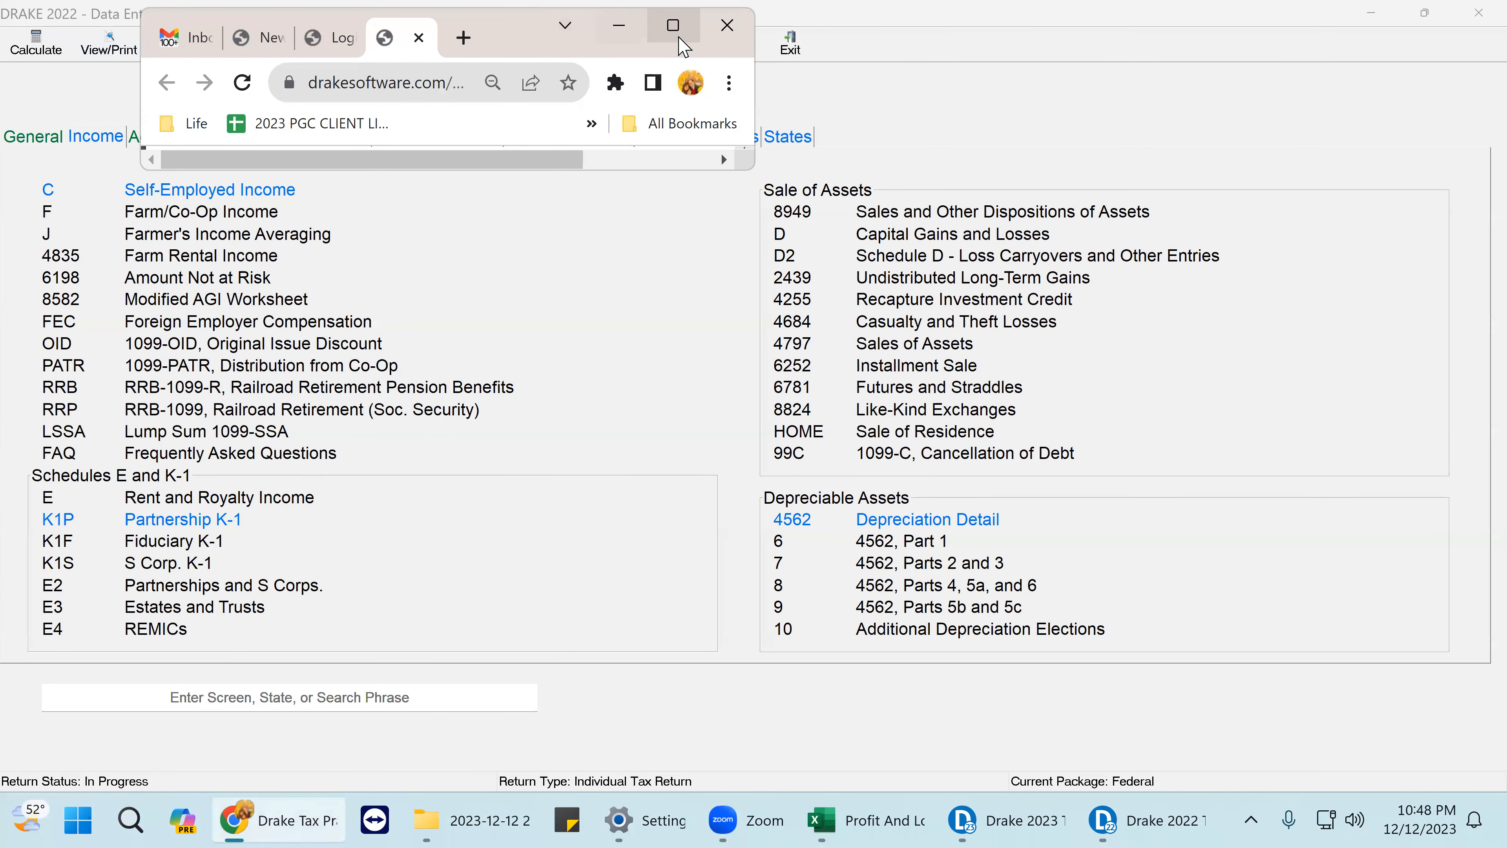
click(673, 25)
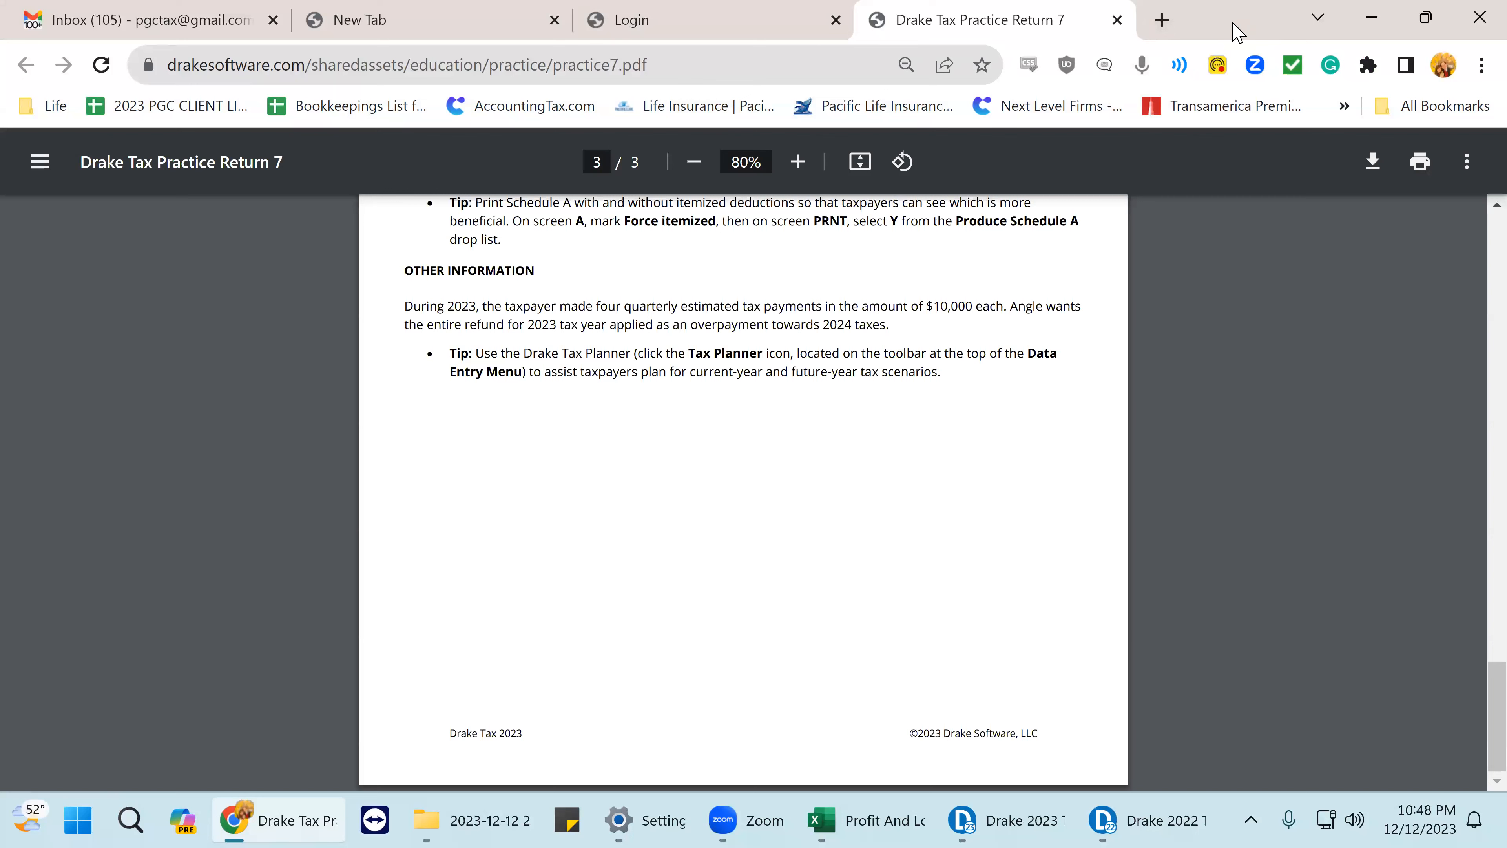
key(super+Left)
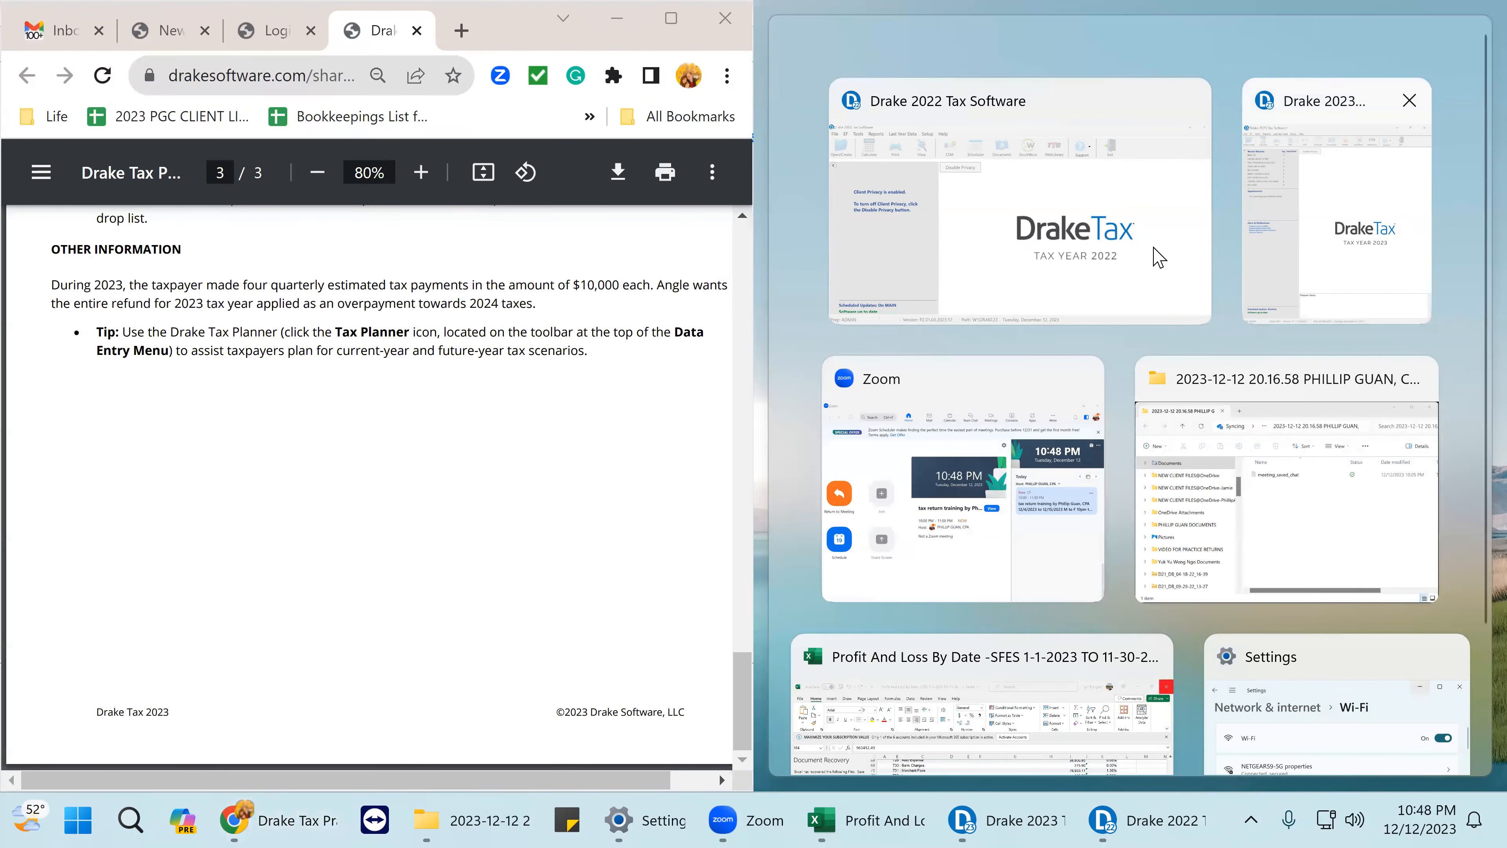
click(1158, 256)
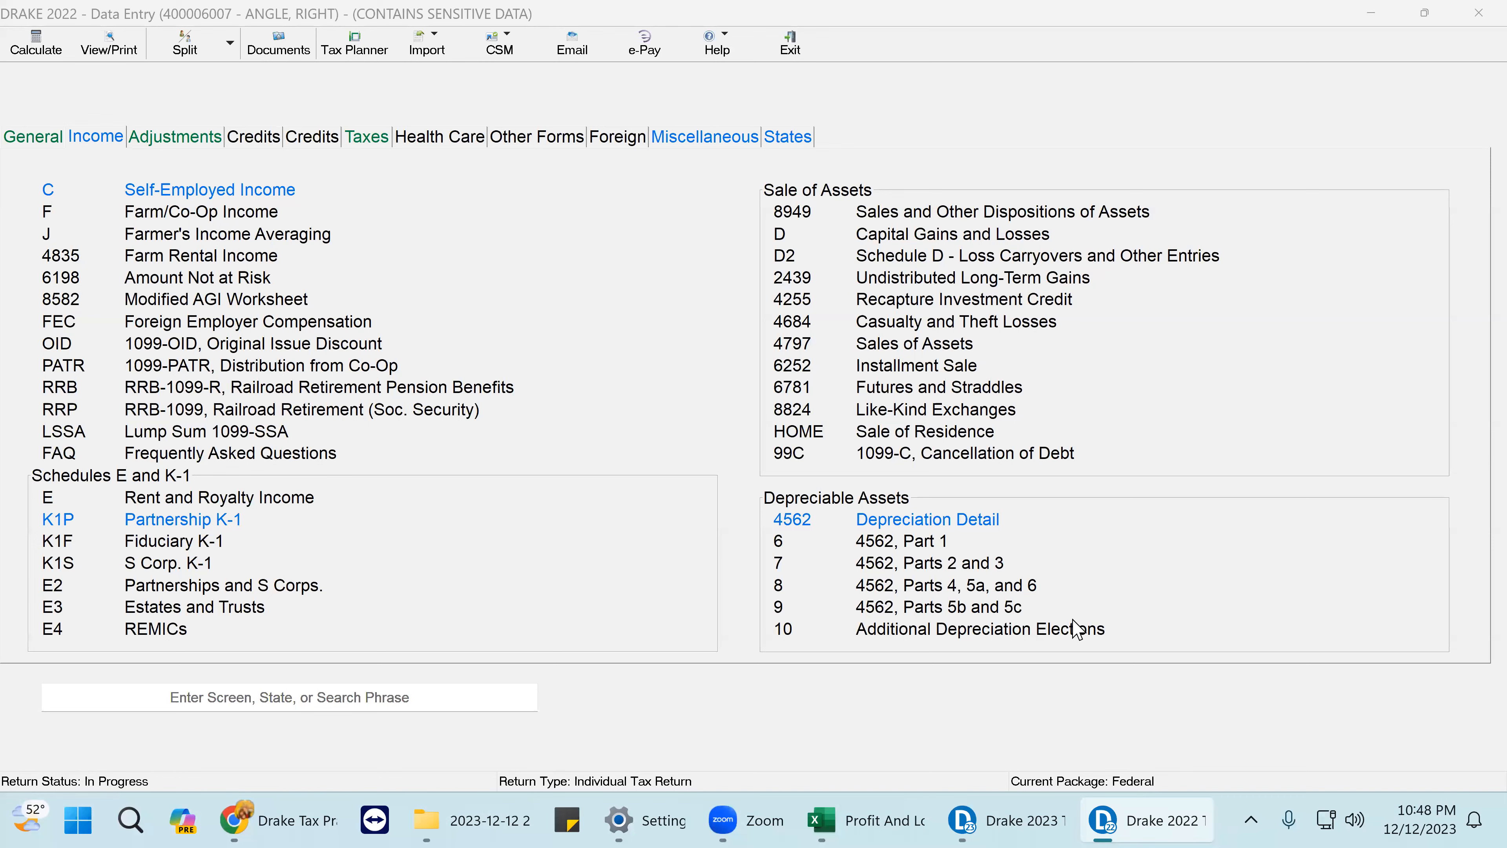
click(1425, 14)
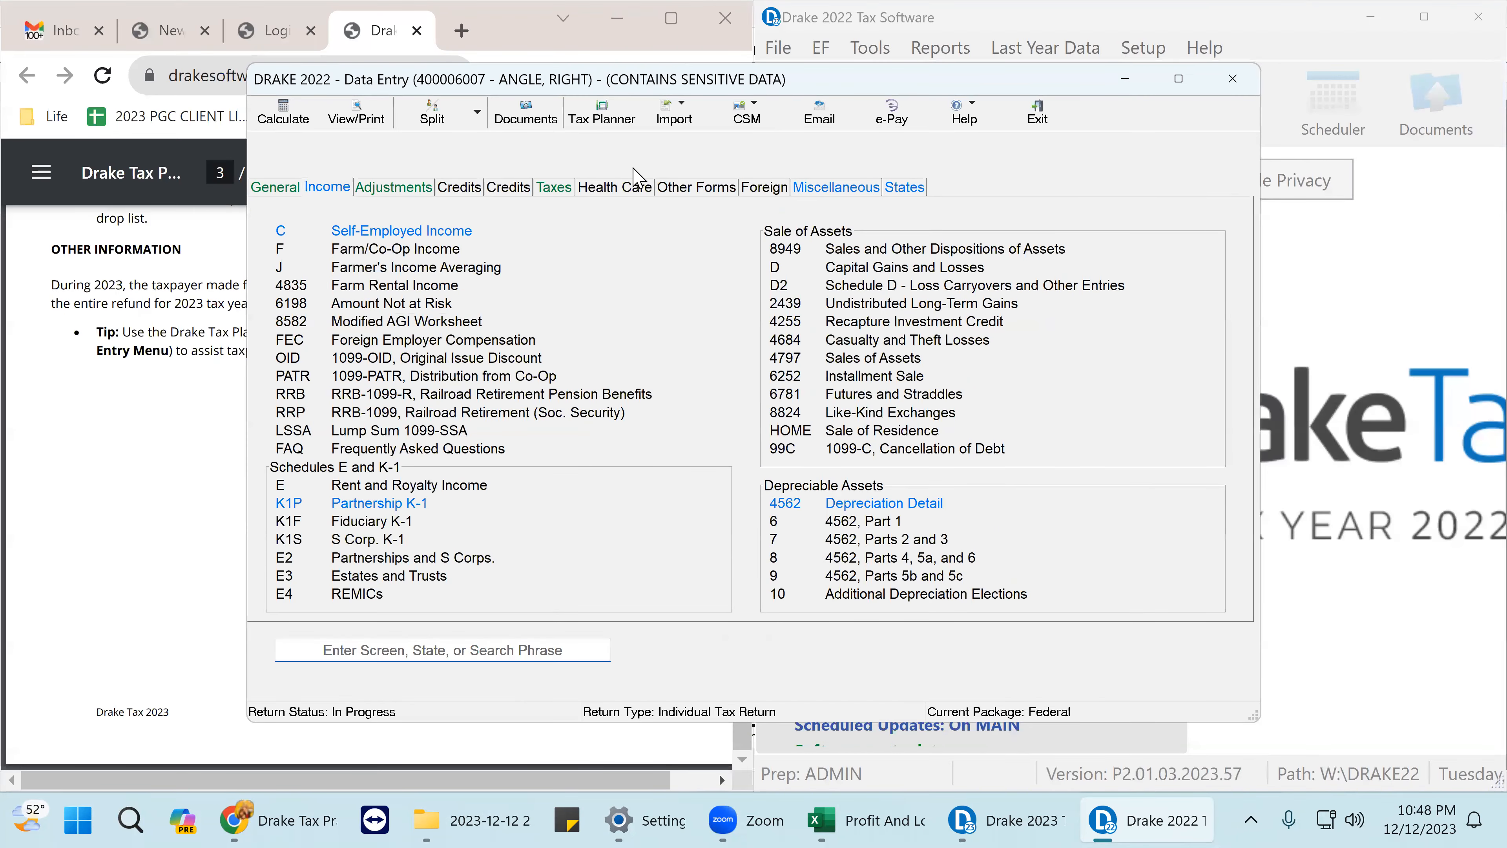
double_click(811, 80)
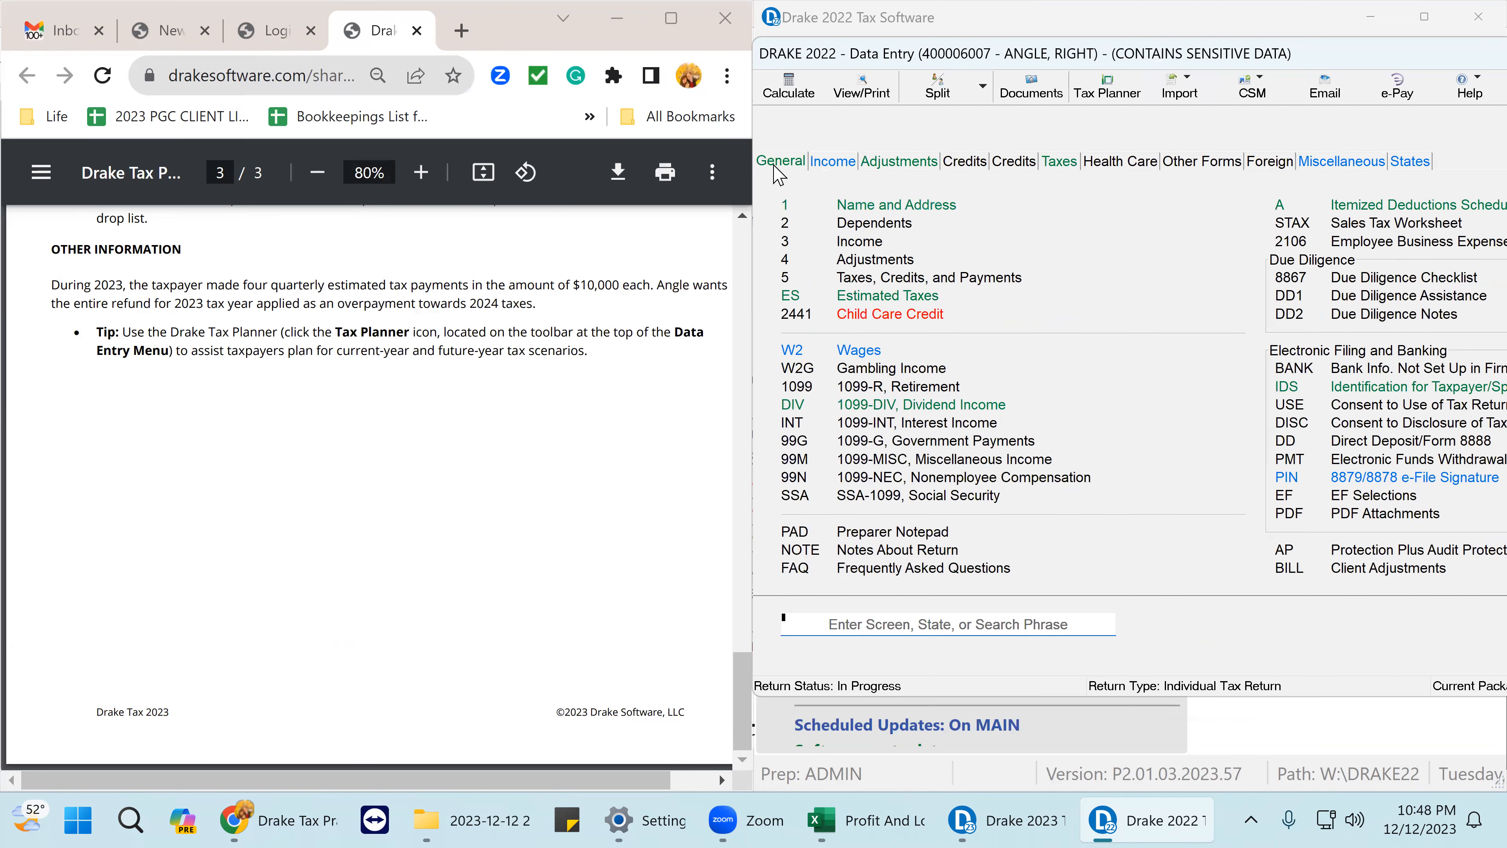
- On the health care screen, answer Y for full-year minimum essential coverage
scroll(419, 343, up, 10)
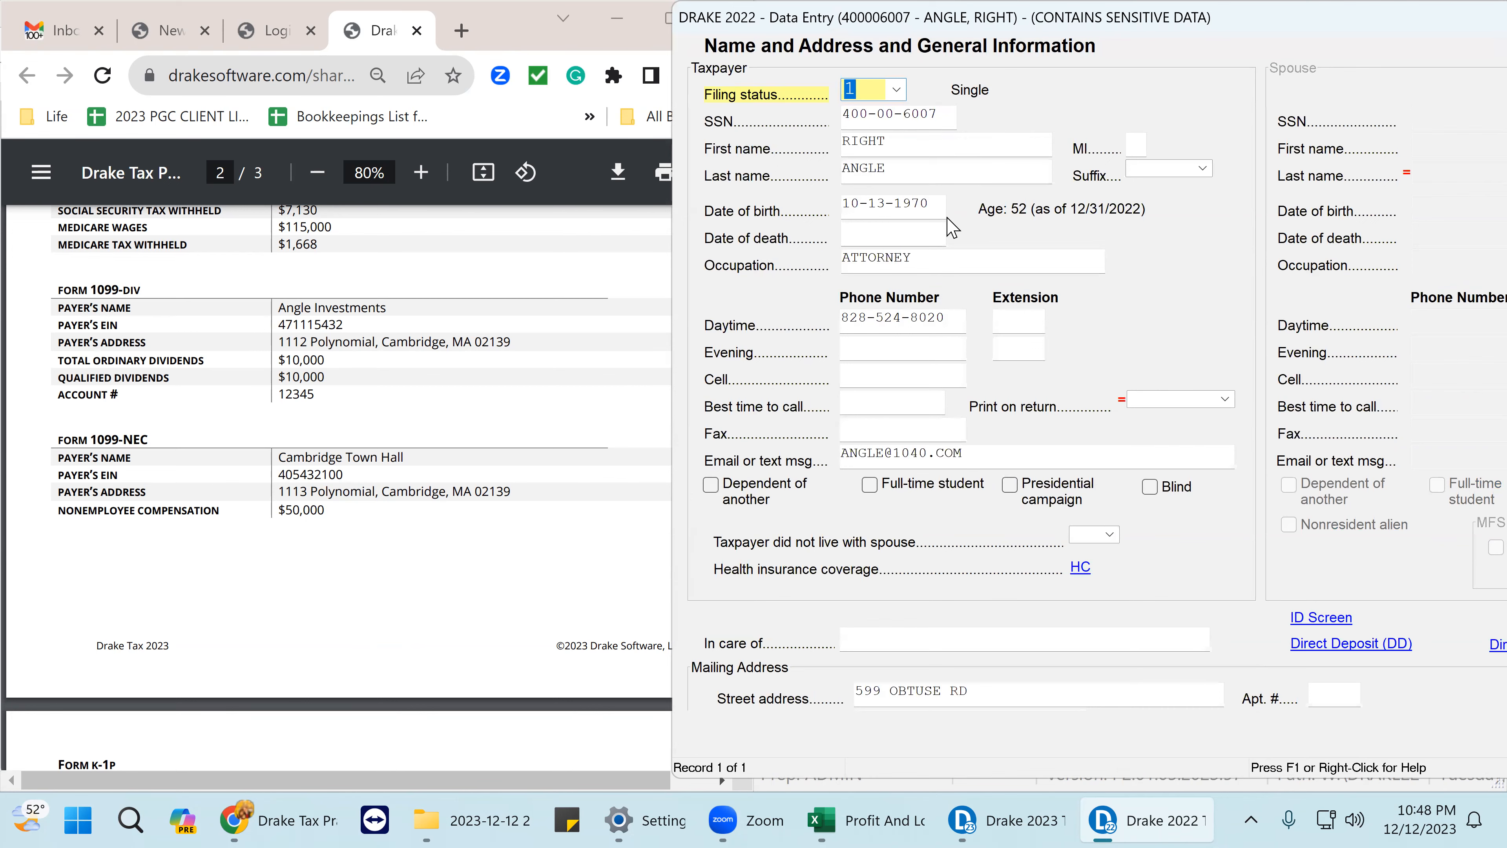
scroll(1141, 316, down, 1)
click(1078, 520)
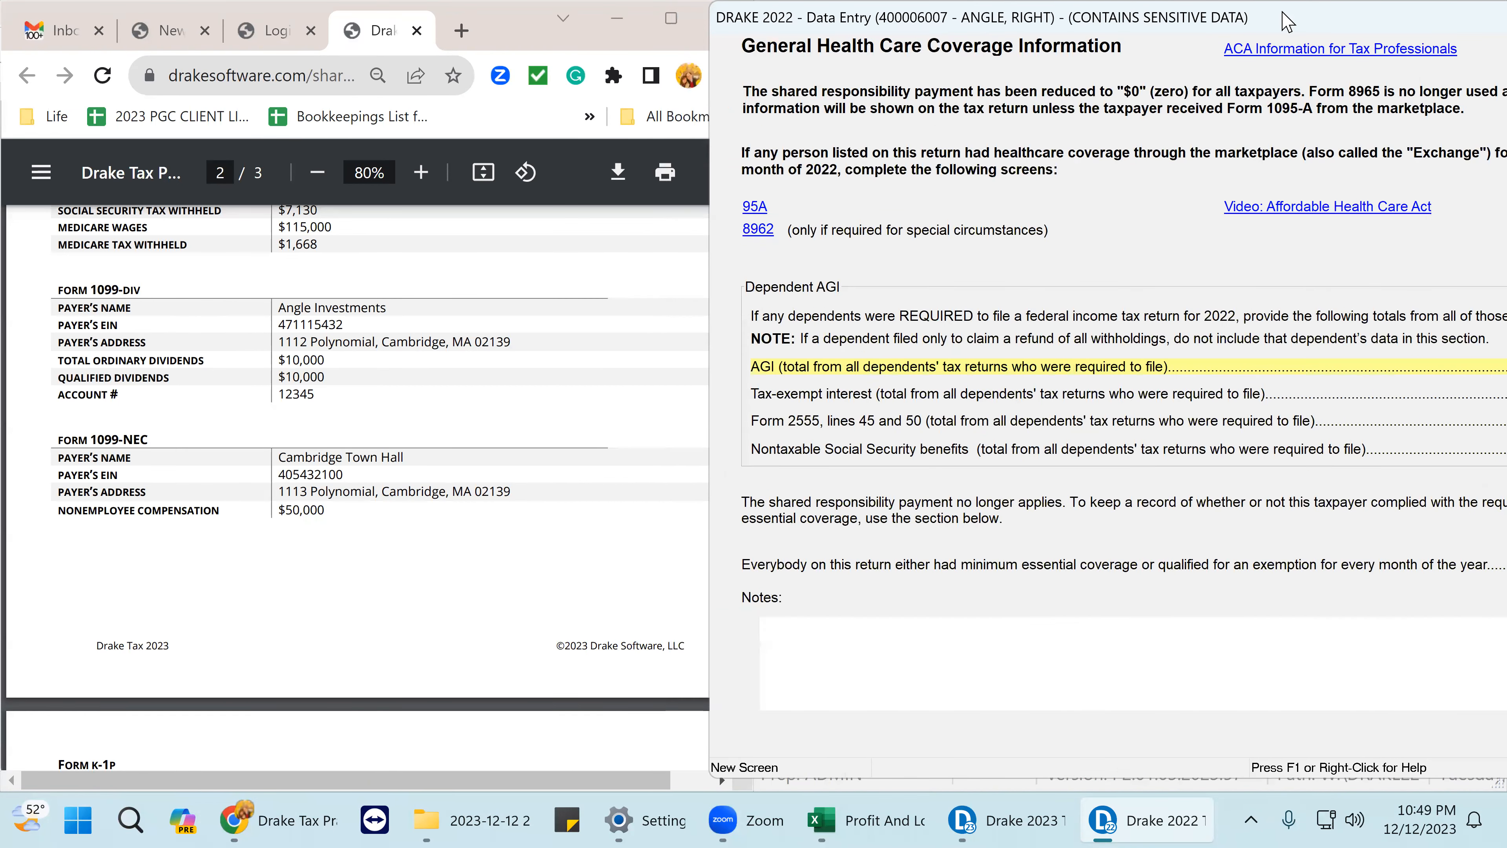
drag(1282, 22, 771, 38)
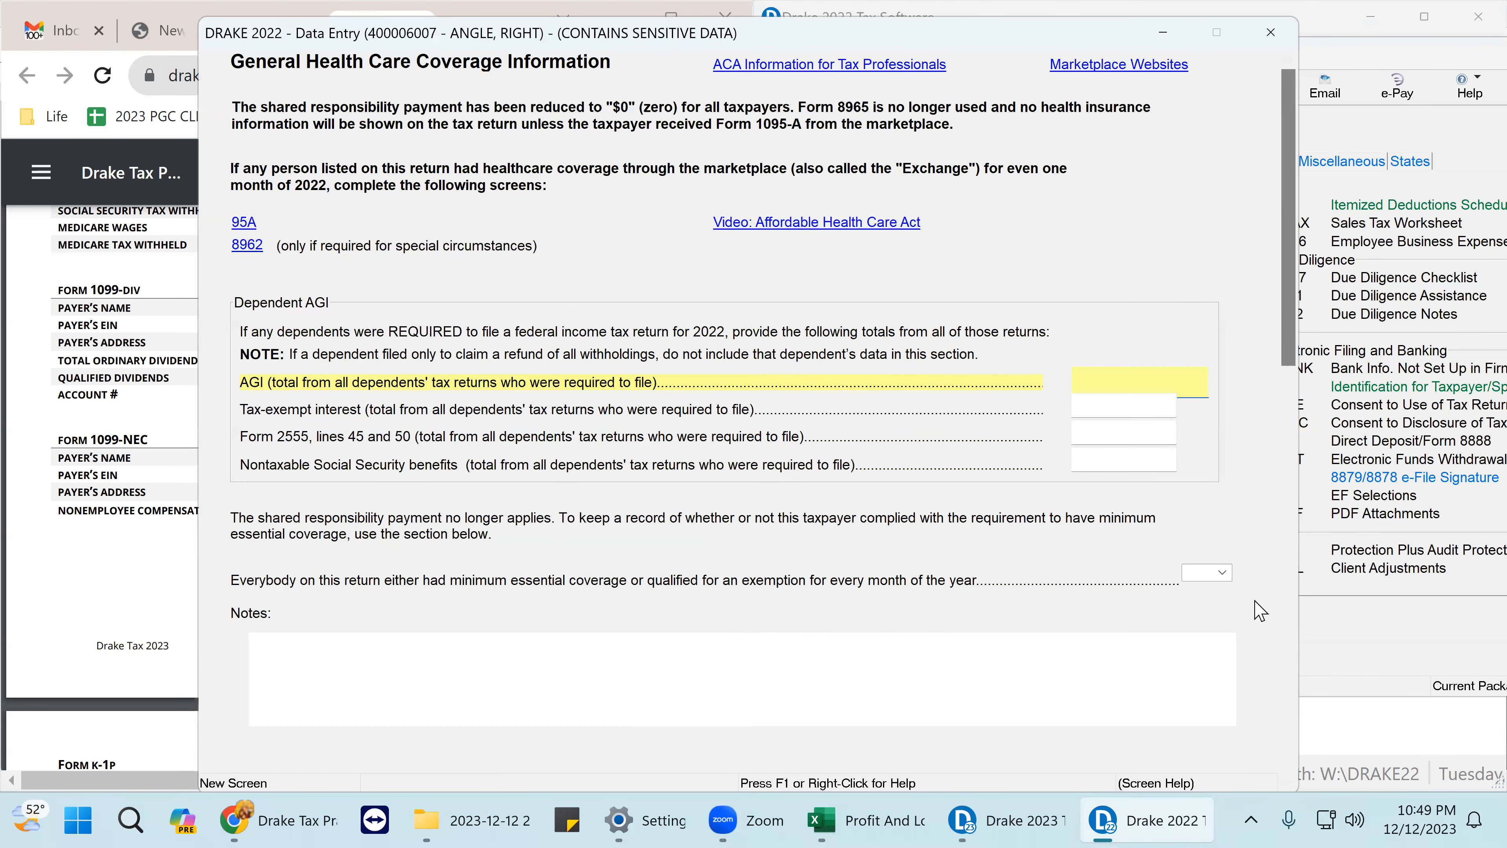
click(1223, 573)
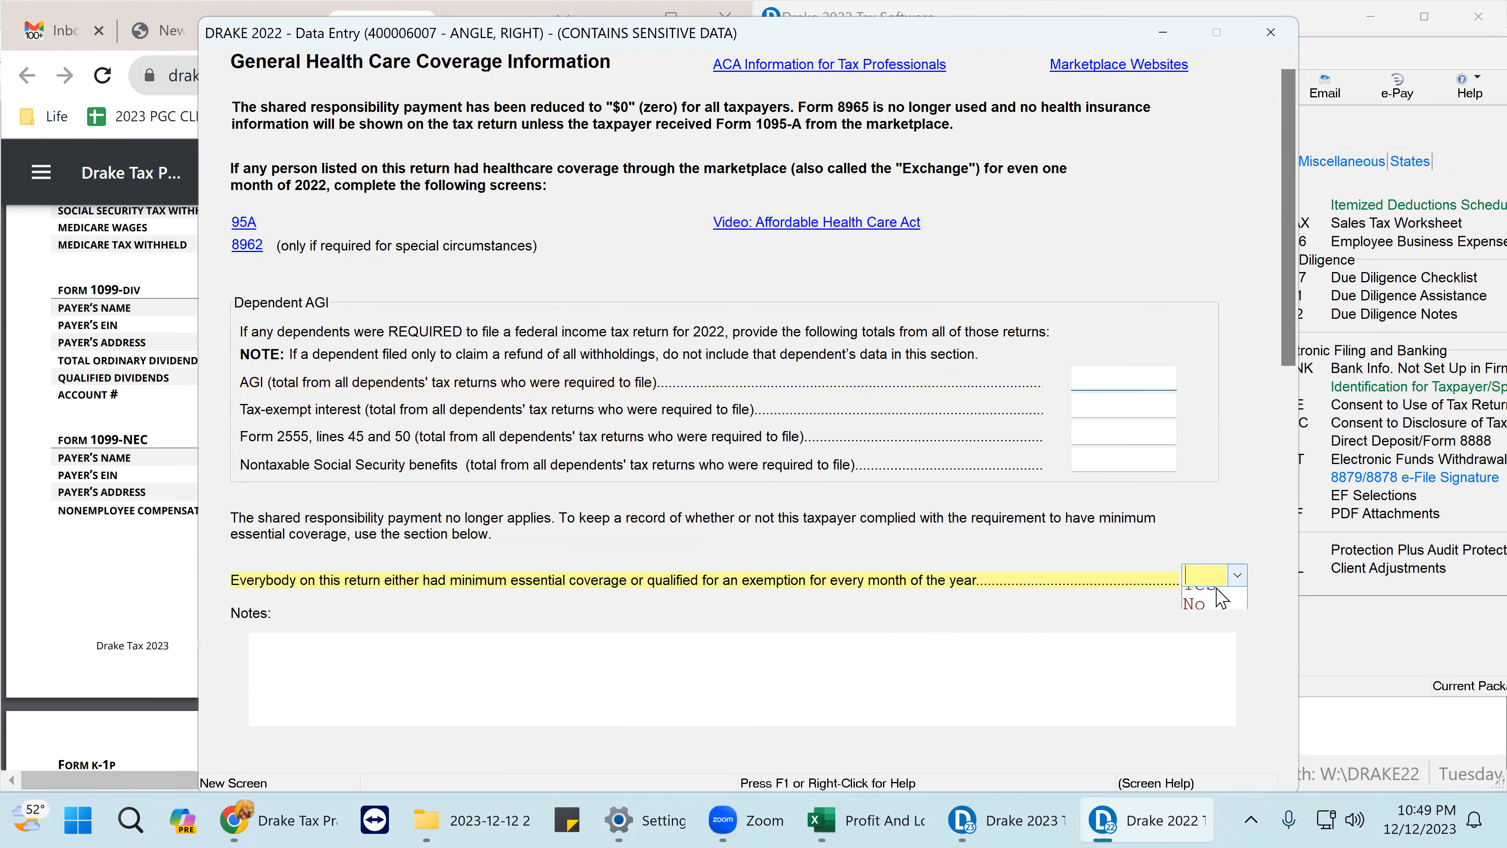
click(1205, 611)
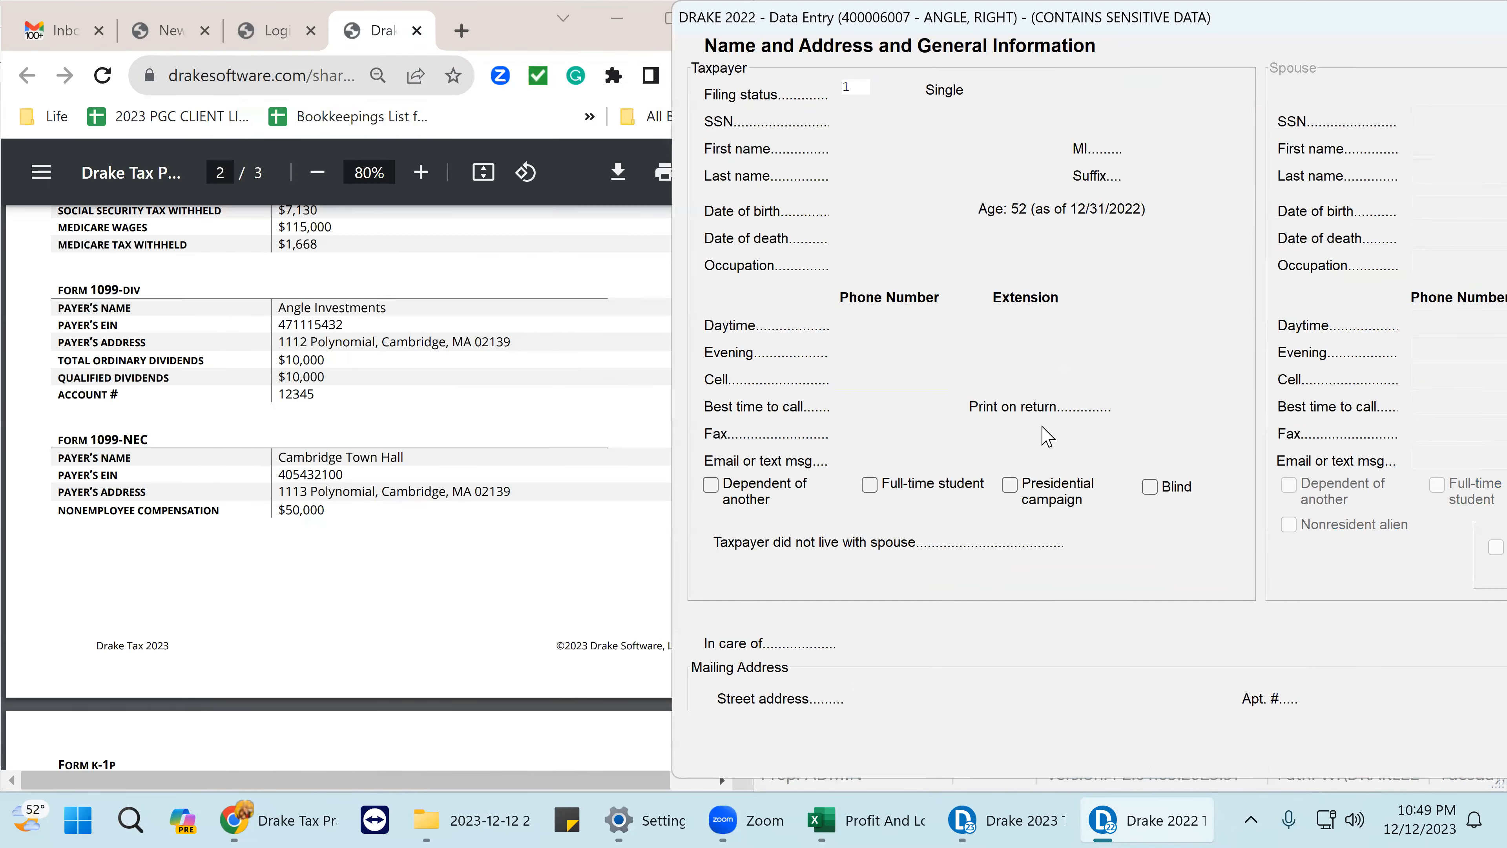
- Enter the taxpayer's driver's license number, state MA, issued 01-01-2017, expiring 01-01-2025
scroll(1144, 448, down, 3)
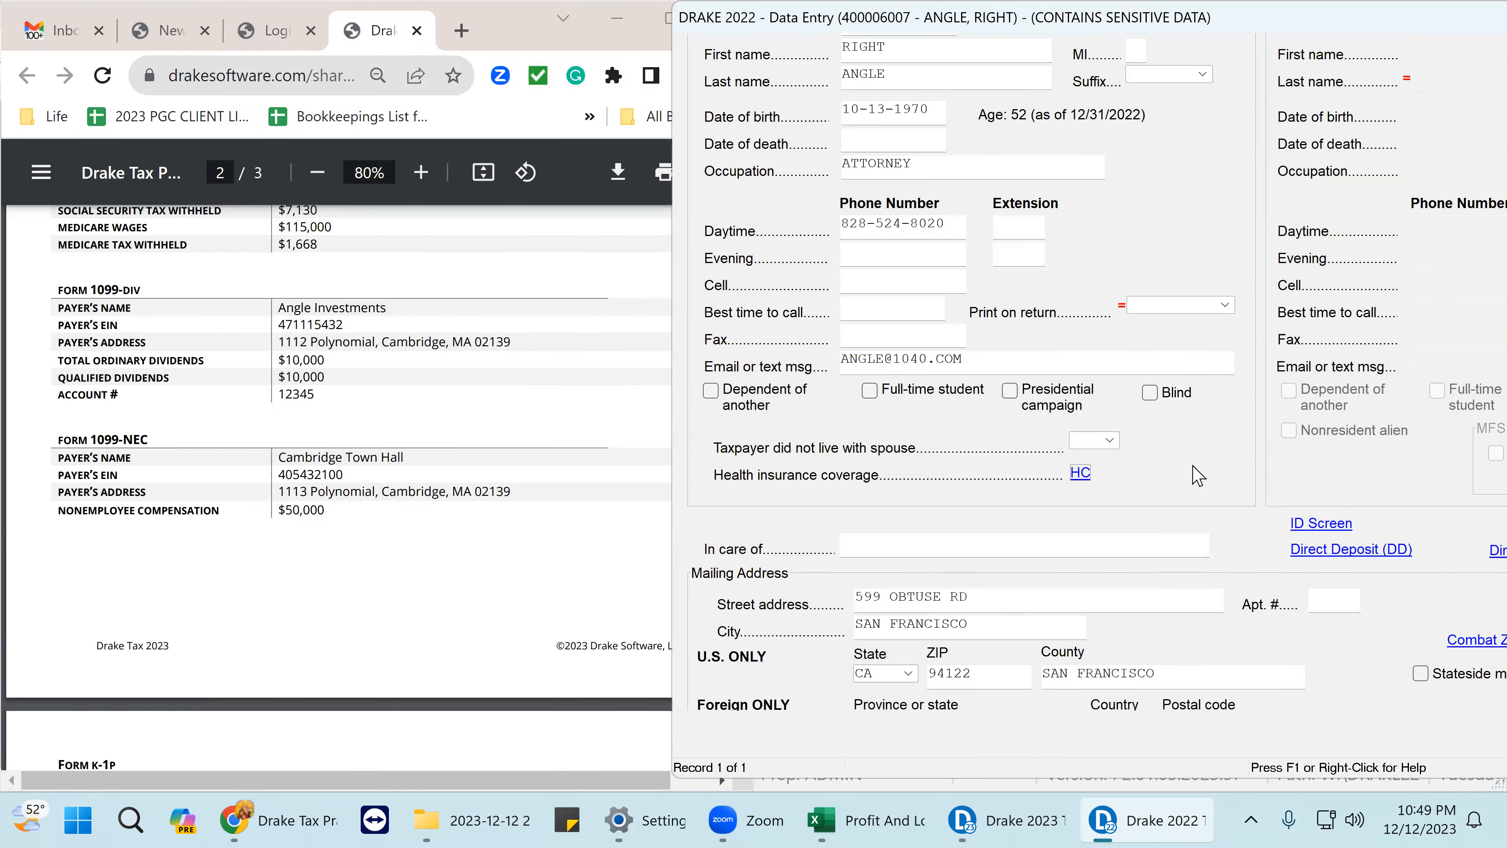
click(1321, 511)
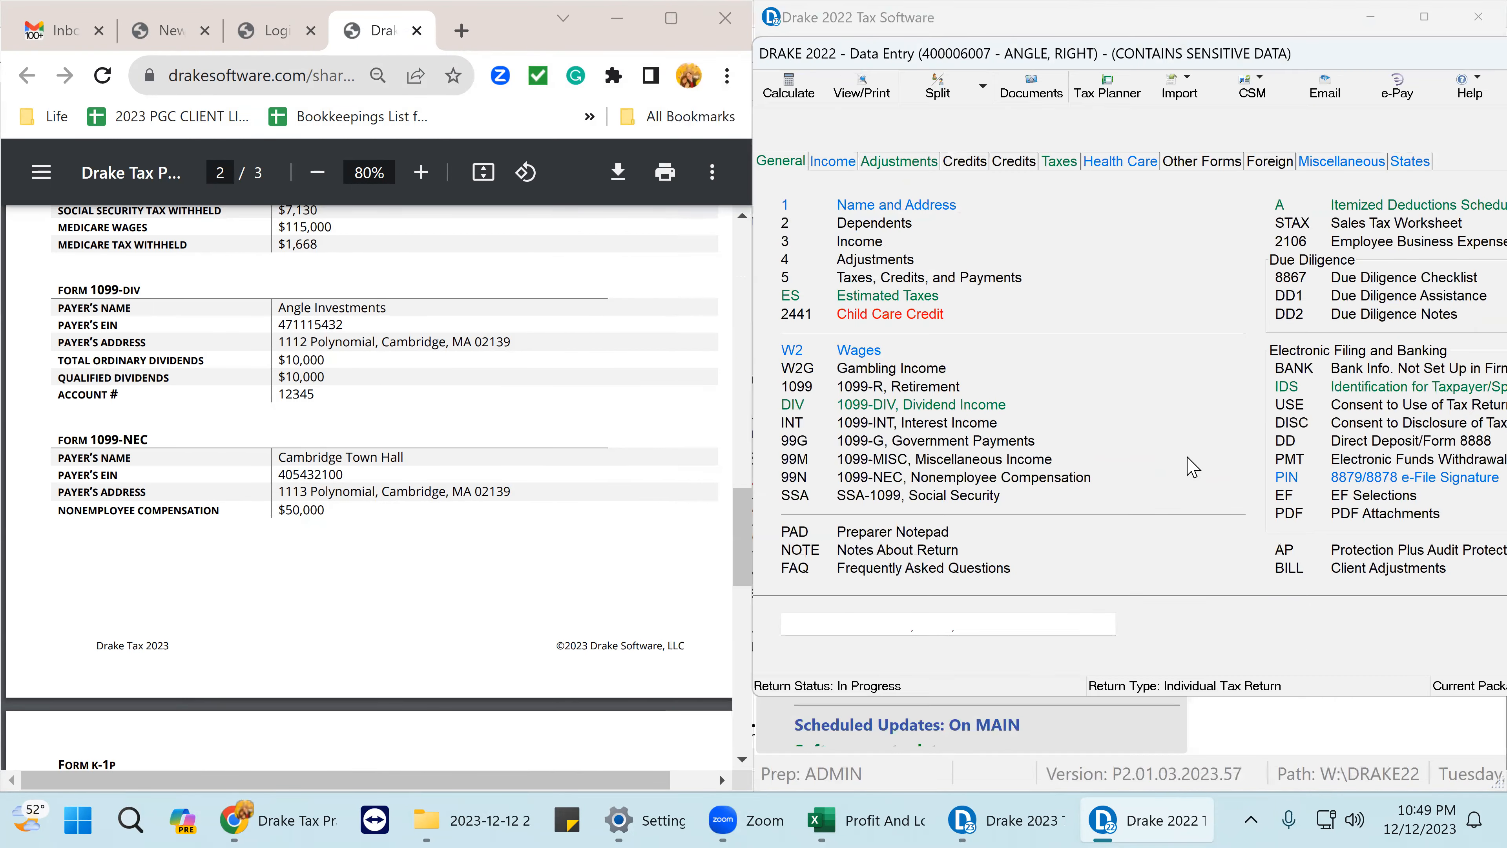
key(Tab)
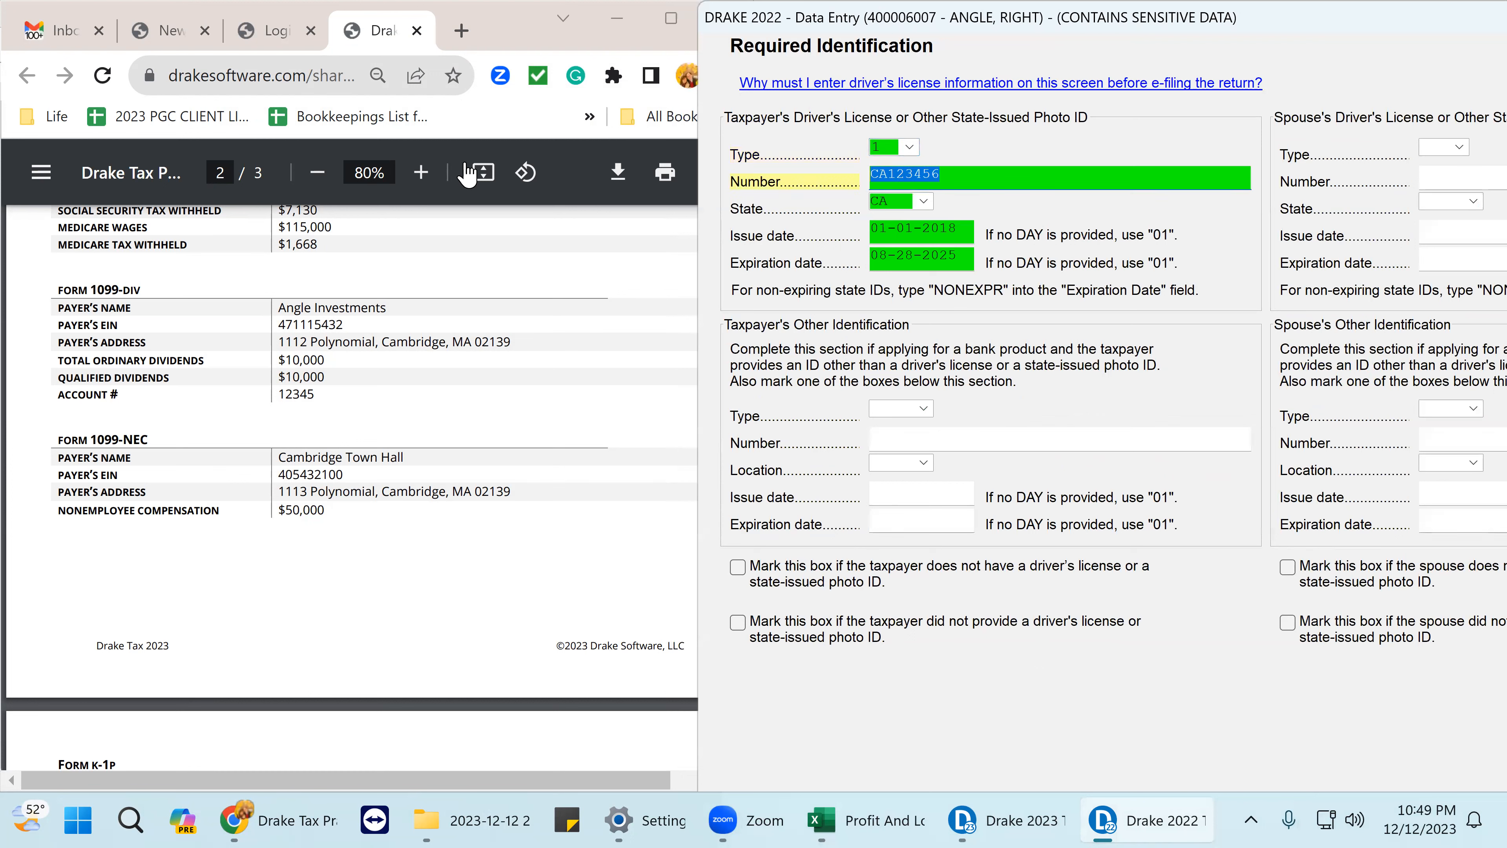
text(123456)
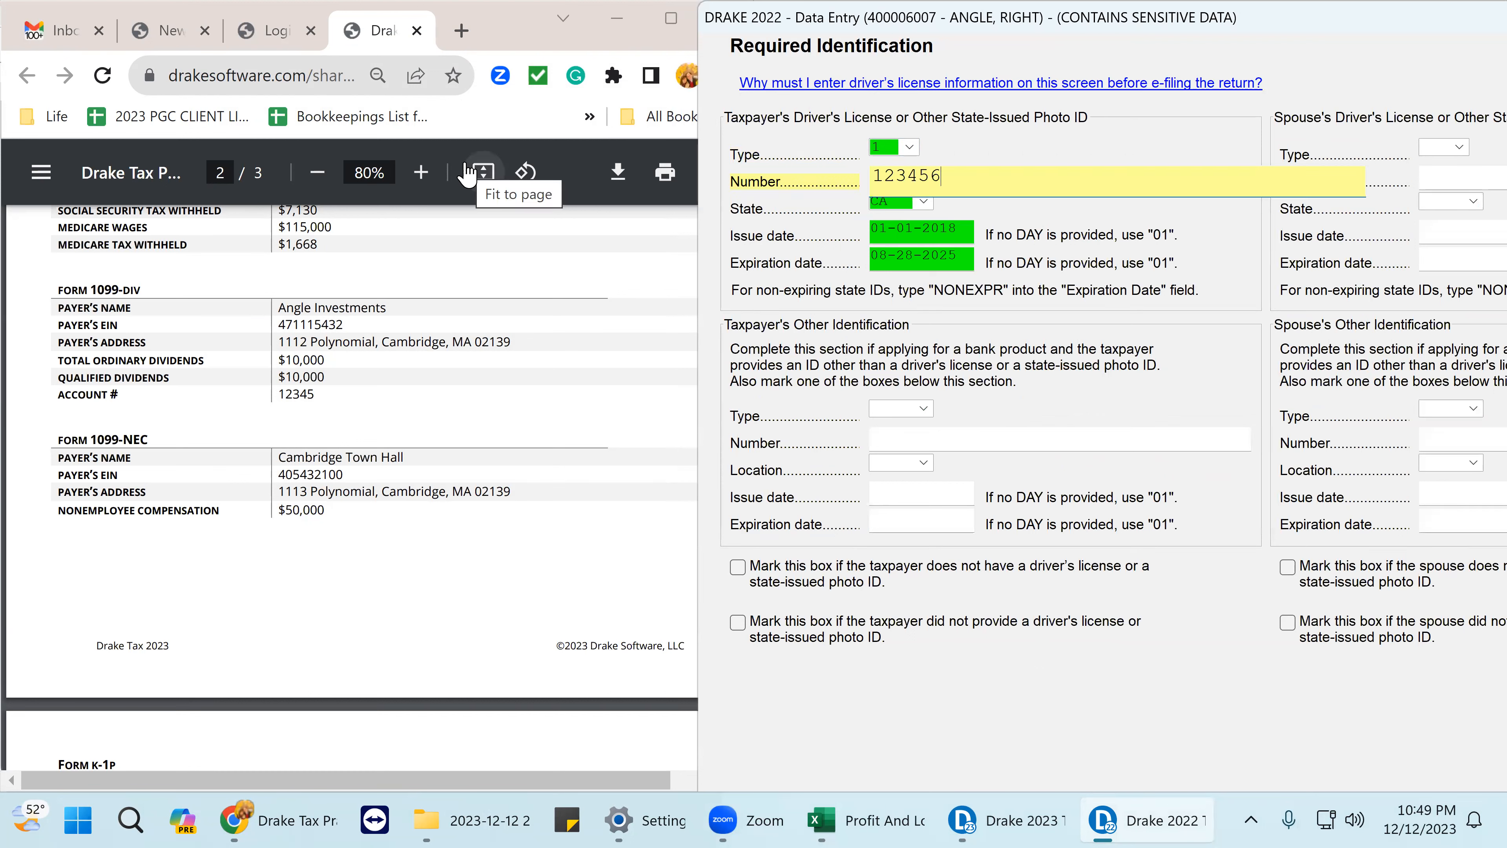
text(789)
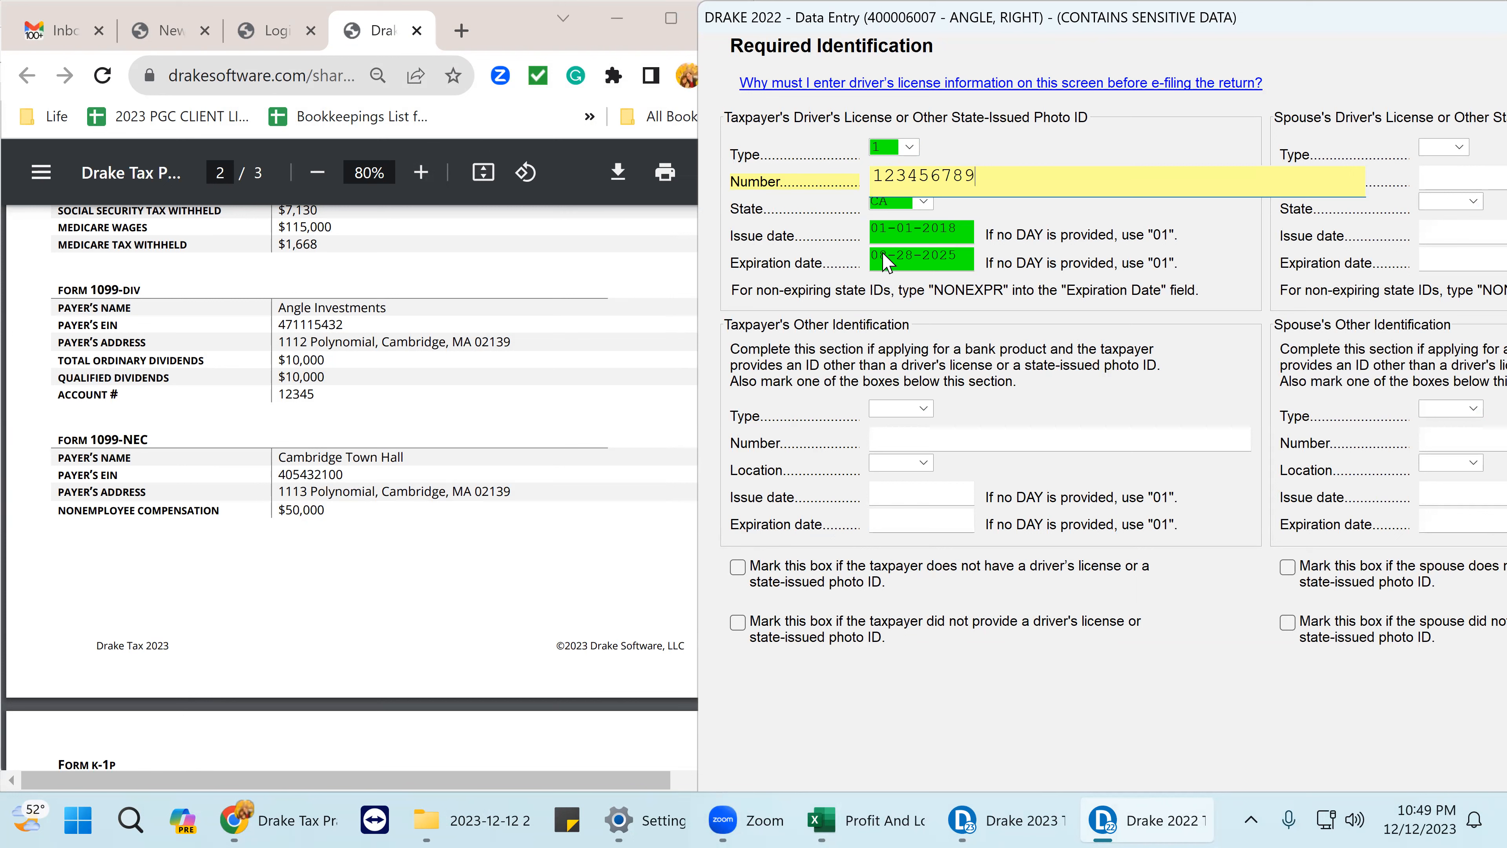
click(897, 202)
text(MA)
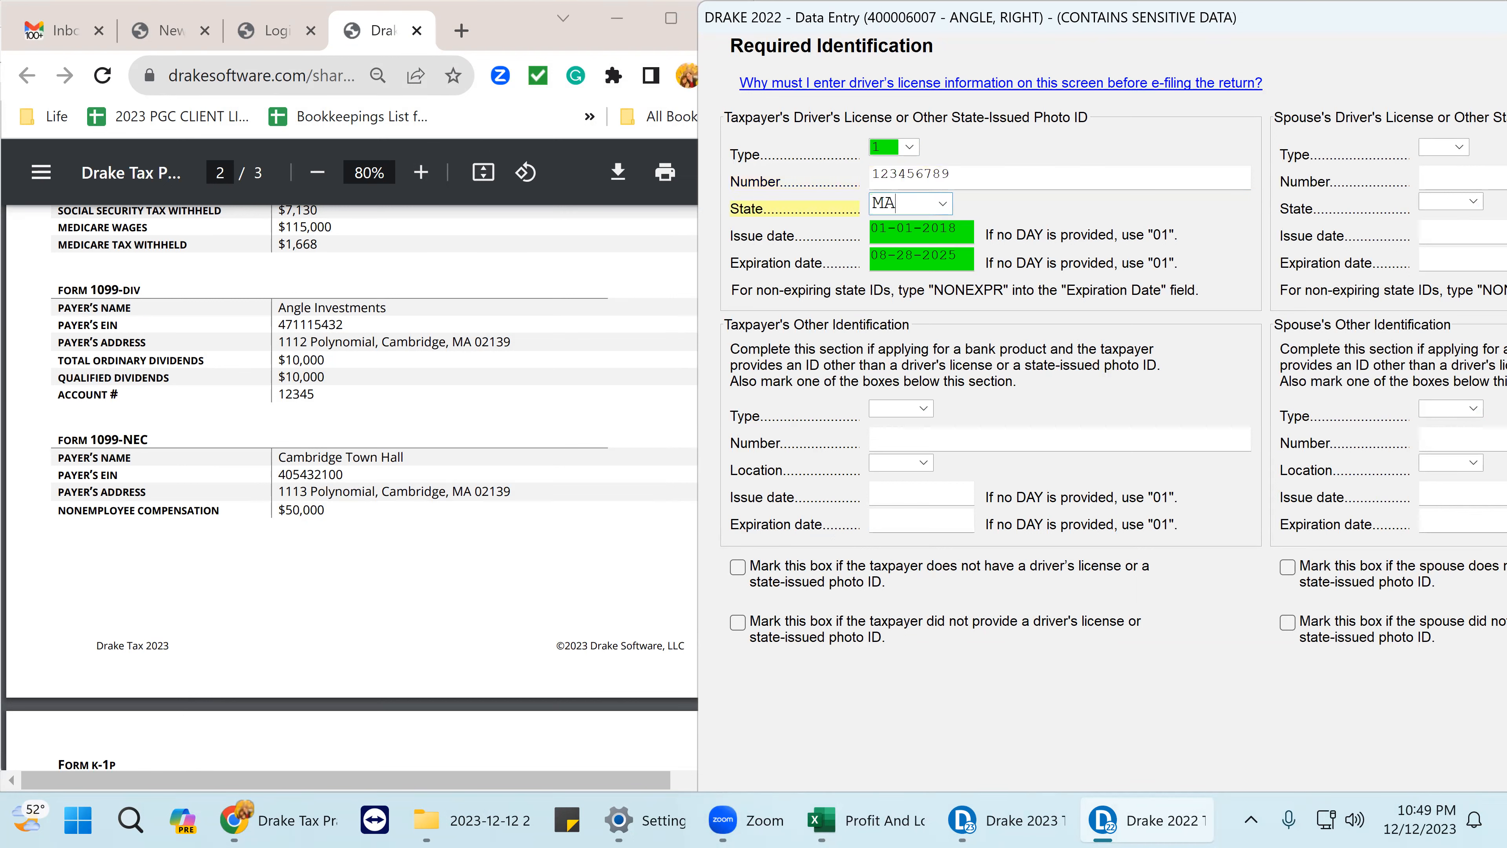
key(Tab)
click(990, 226)
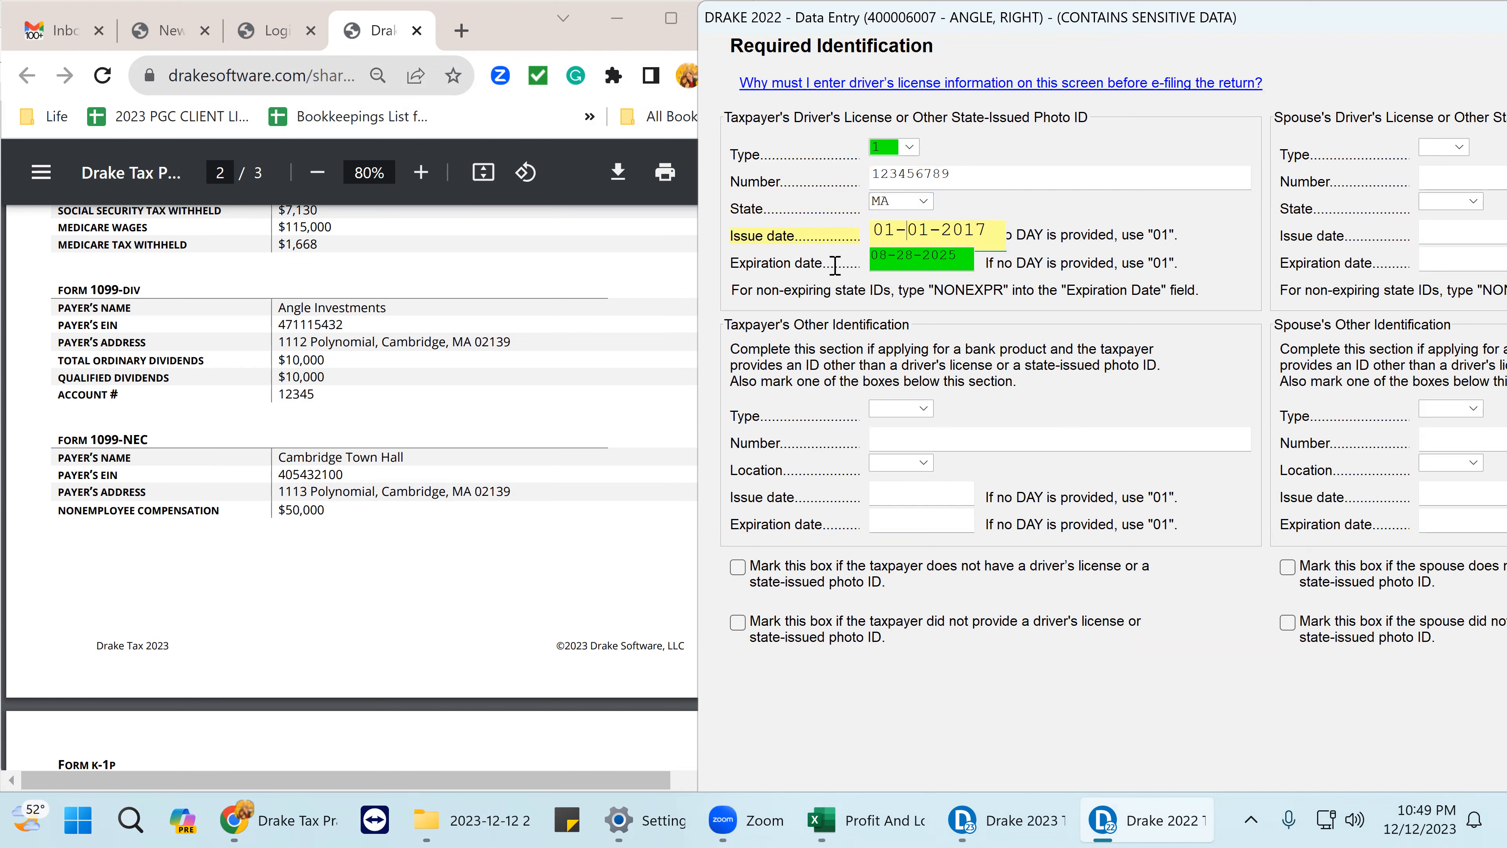
key(shift+Home)
click(918, 256)
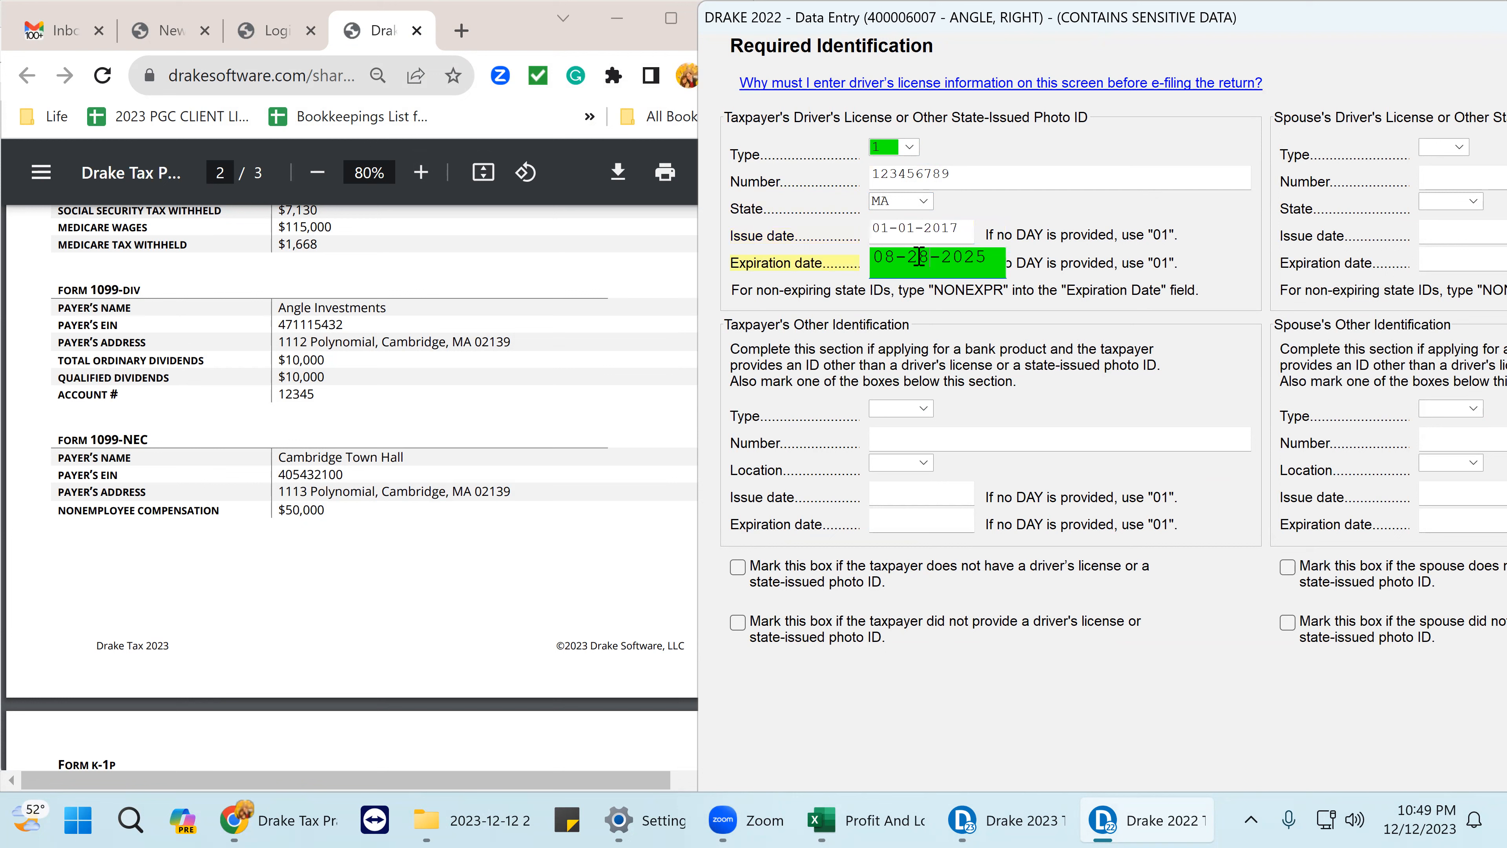
drag(929, 256, 757, 270)
text(0101)
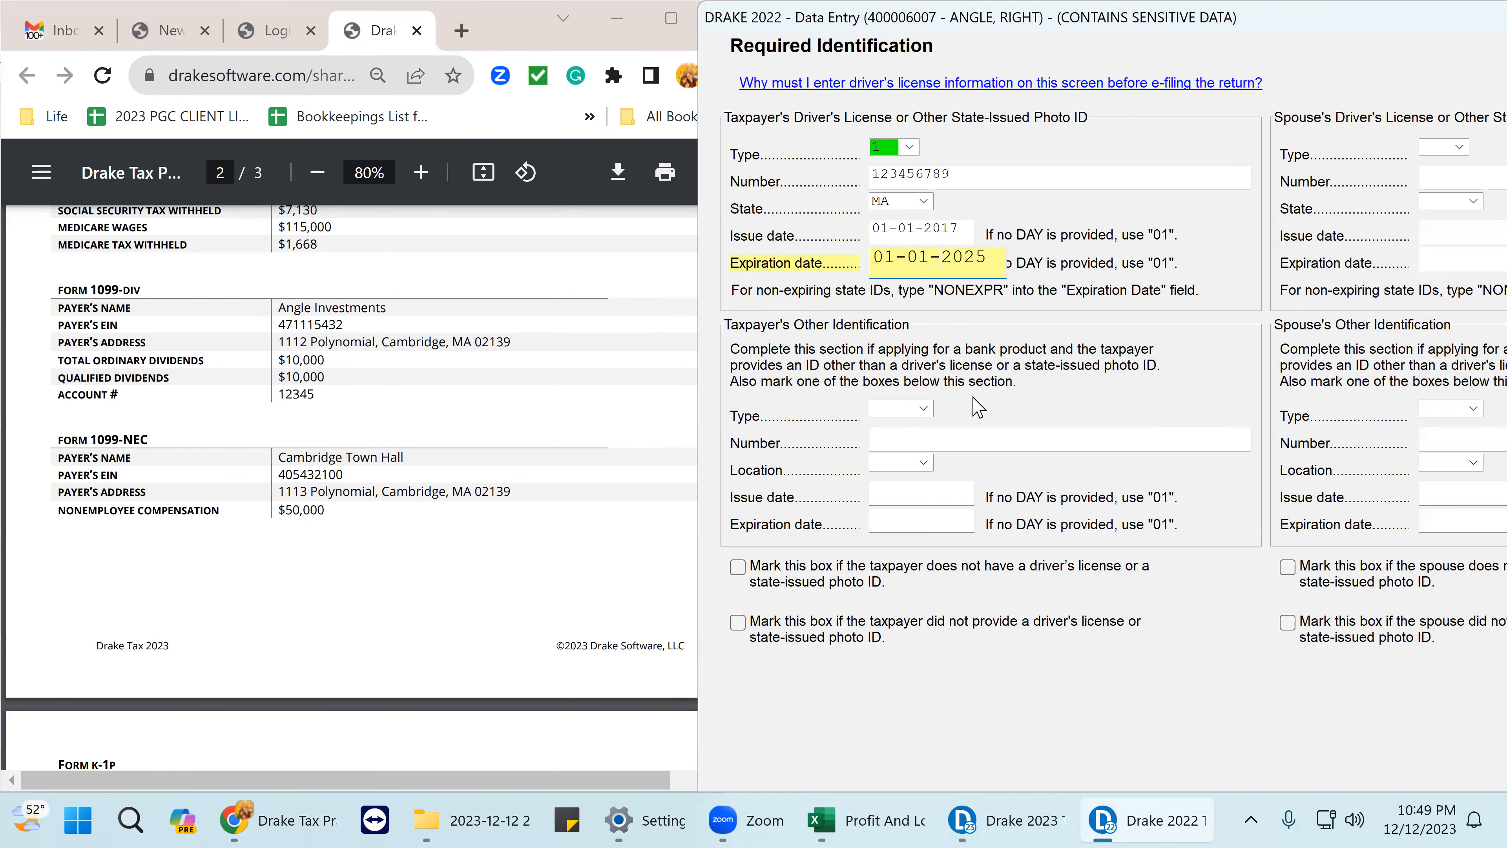
drag(1370, 11, 1471, 30)
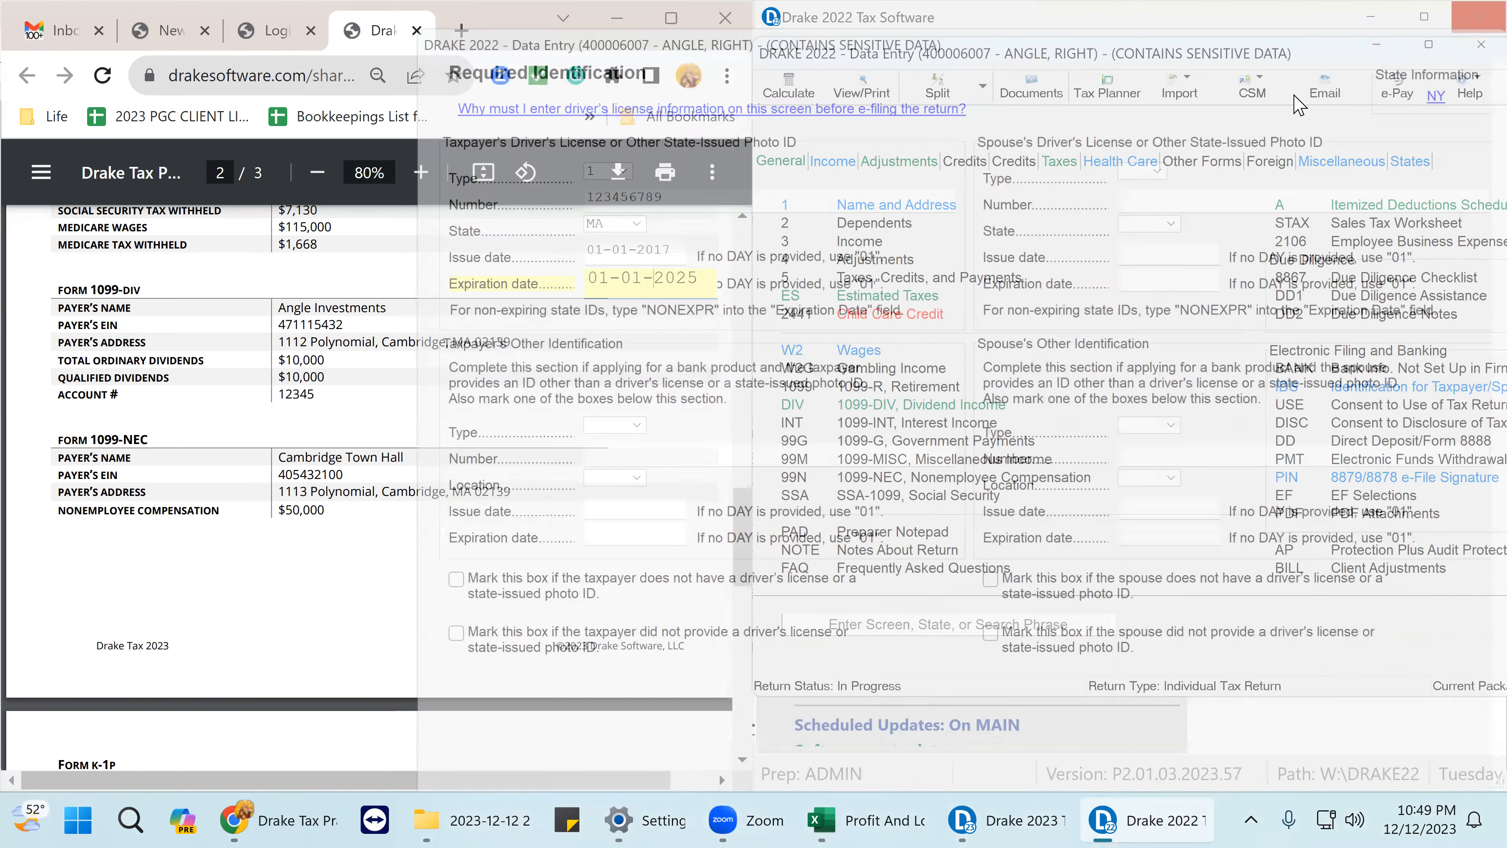
- Correct the ZIP code on the Name and Address screen so city and county fill in
scroll(1288, 533, down, 2)
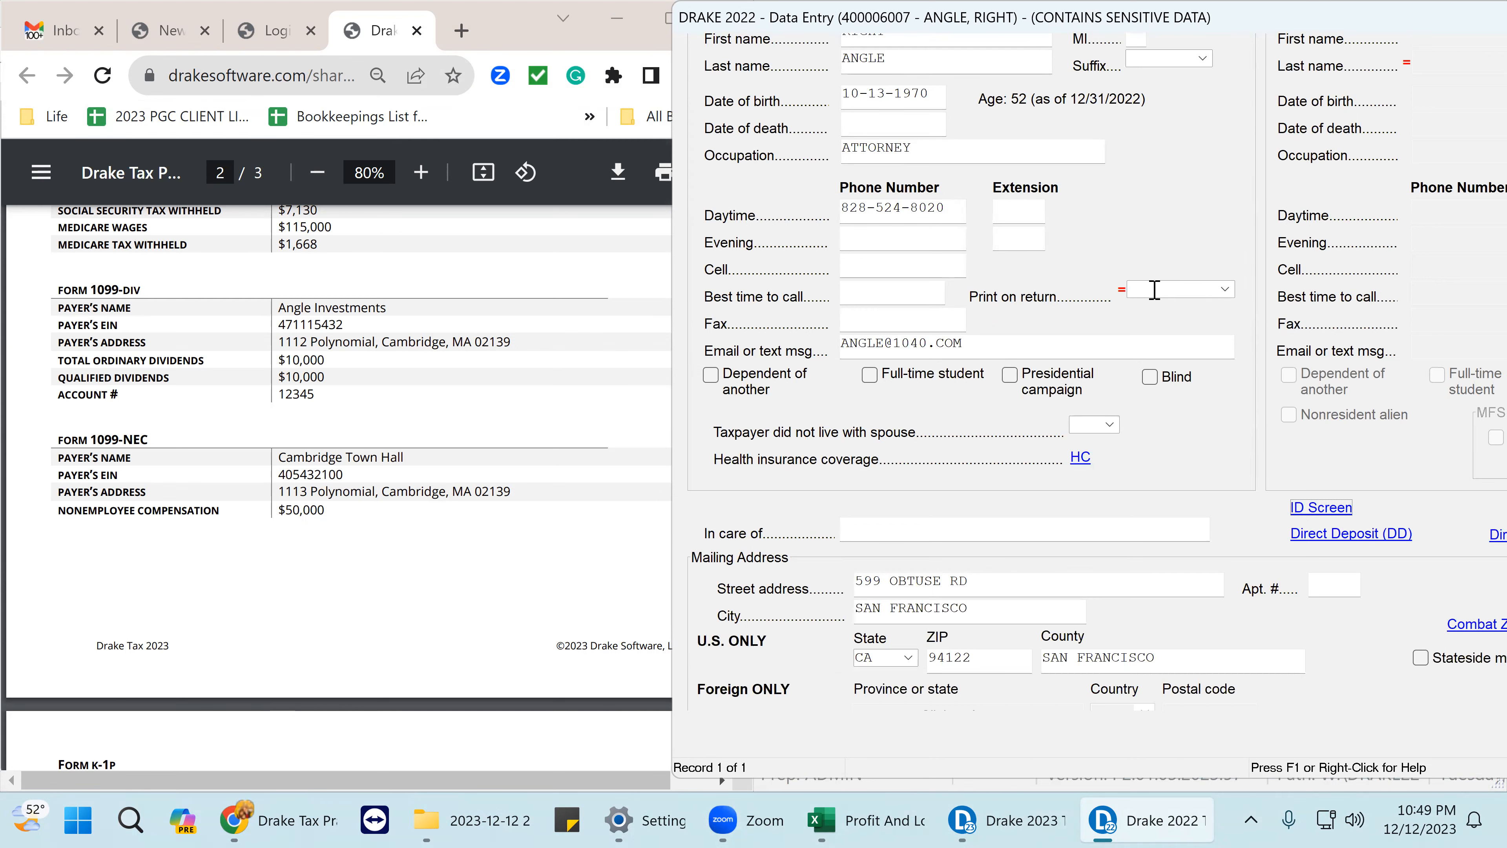
scroll(1152, 297, down, 2)
scroll(1133, 397, down, 1)
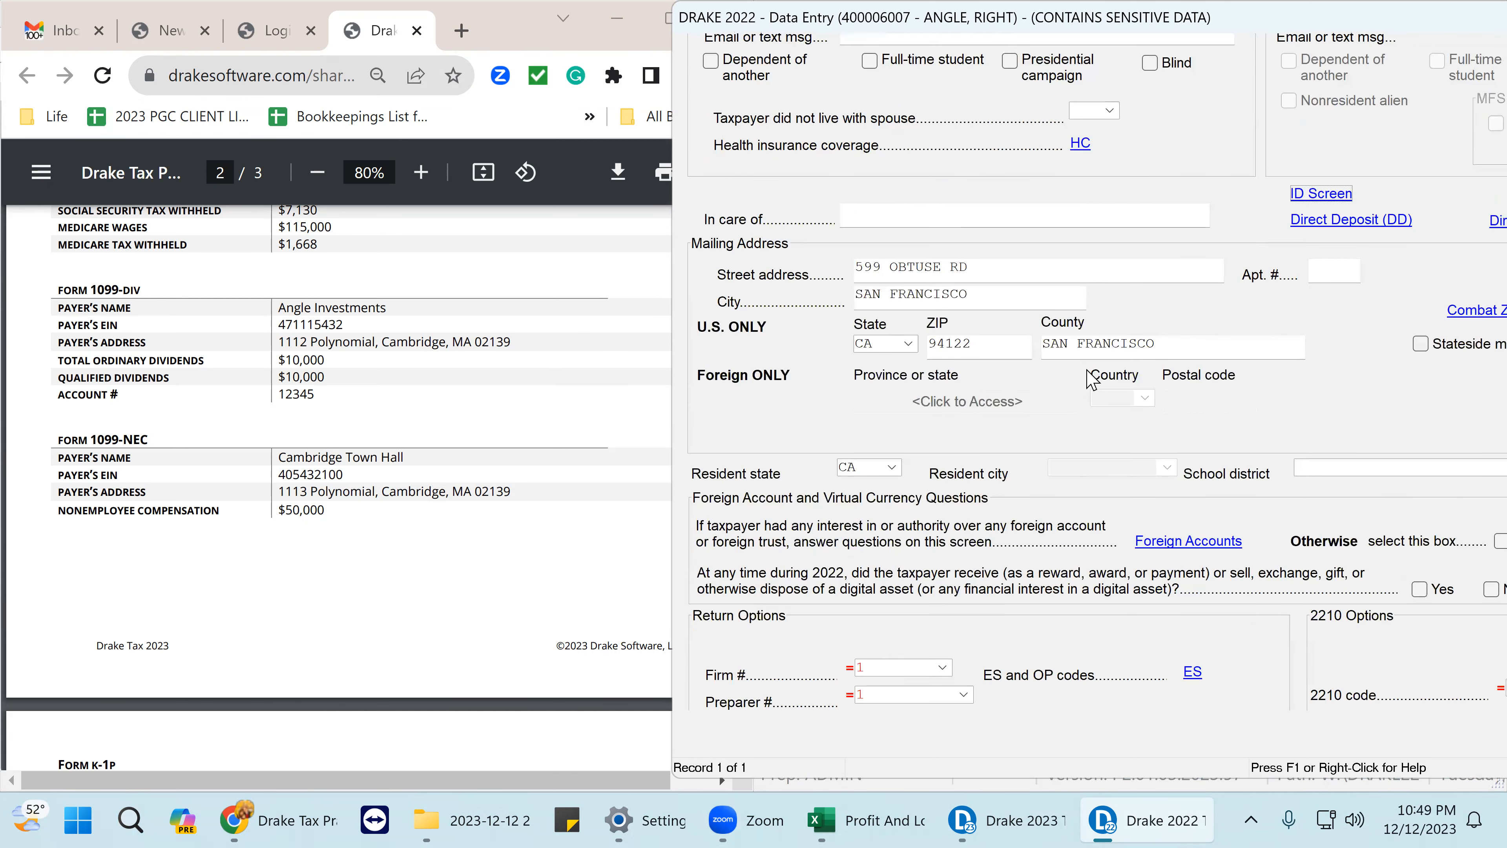
scroll(351, 416, up, 1)
scroll(351, 416, up, 15)
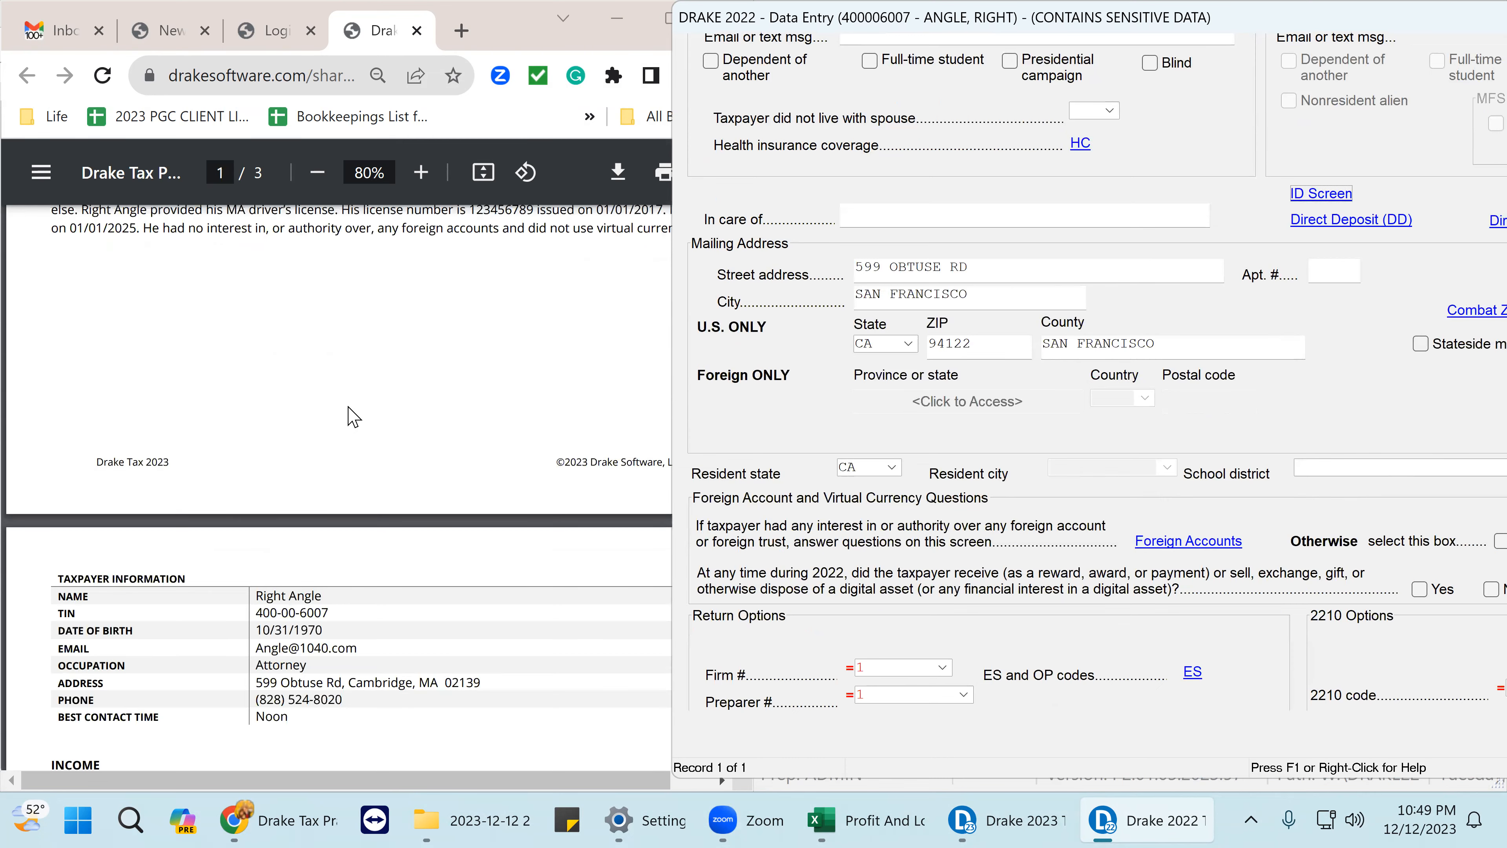
scroll(352, 416, down, 10)
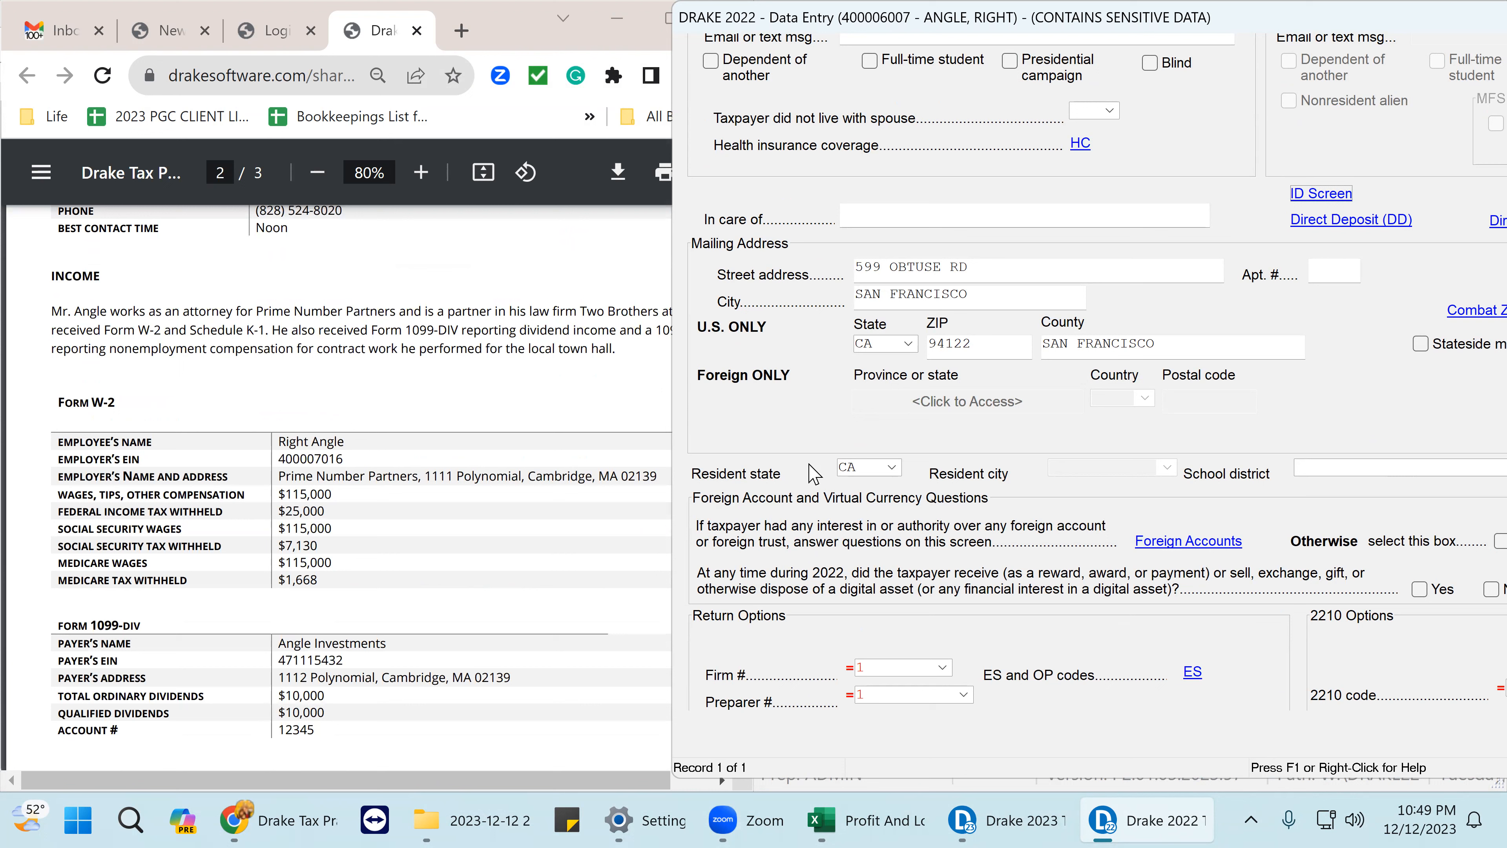
drag(993, 348, 860, 357)
text(0213)
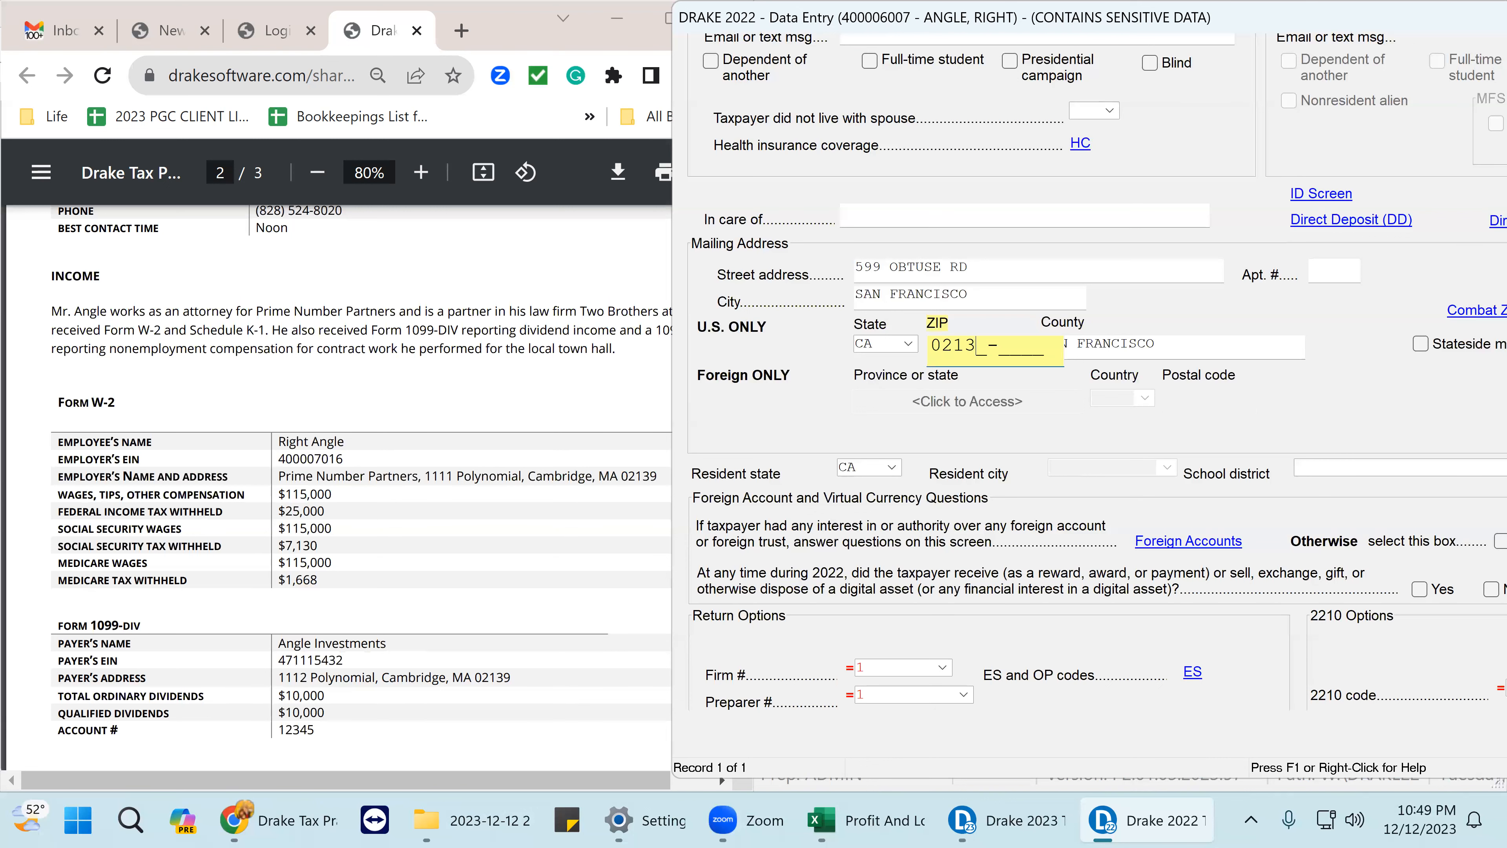
key(Tab)
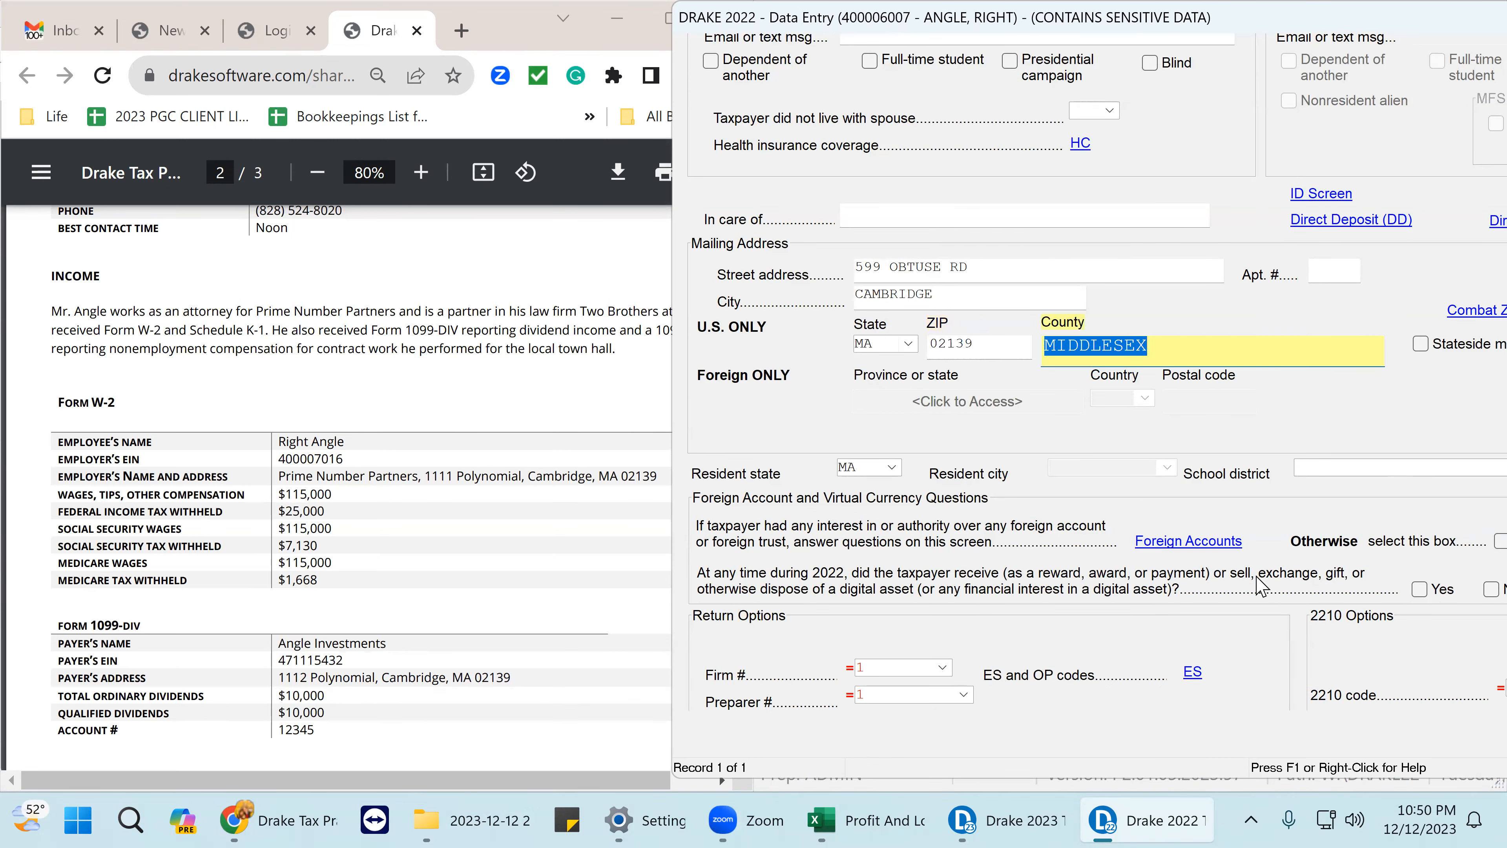
- Answer No to the digital asset and Schedule B Part III questions, then close the screen
scroll(1353, 584, down, 1)
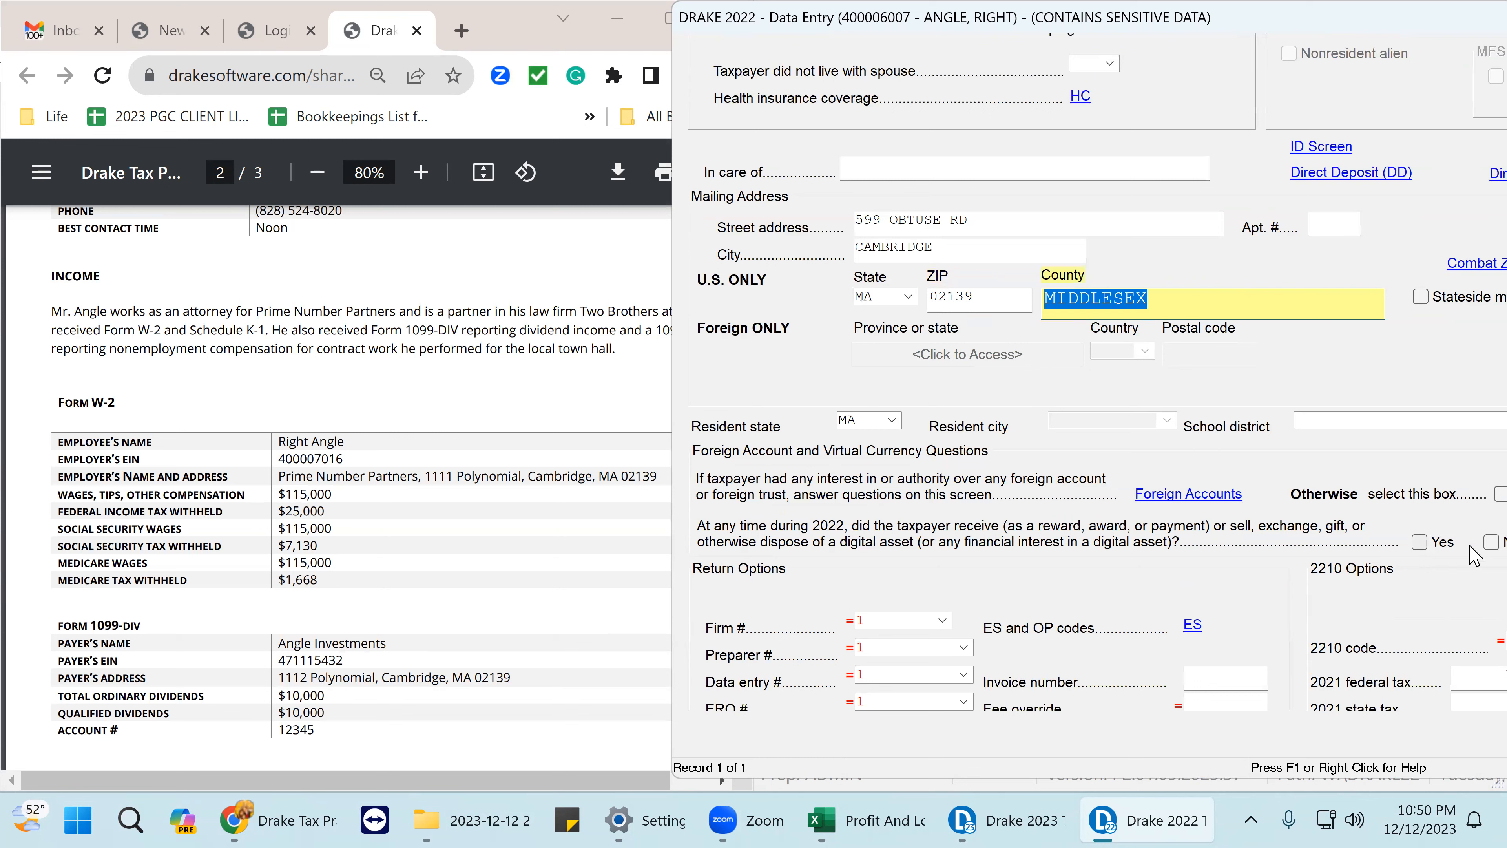
click(1491, 543)
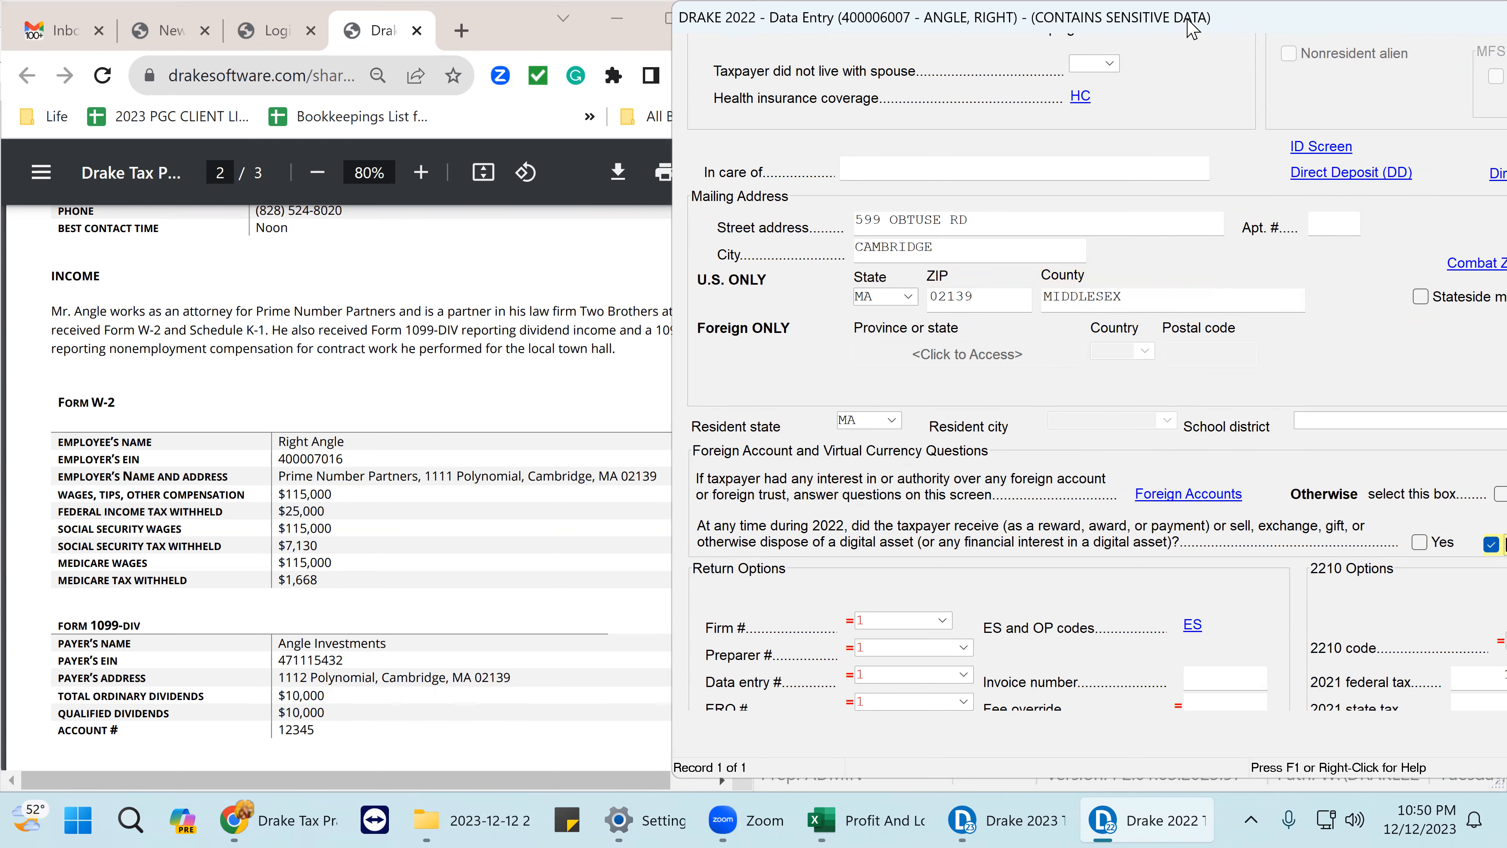
drag(1193, 26, 1036, 27)
click(1346, 495)
scroll(1185, 228, down, 3)
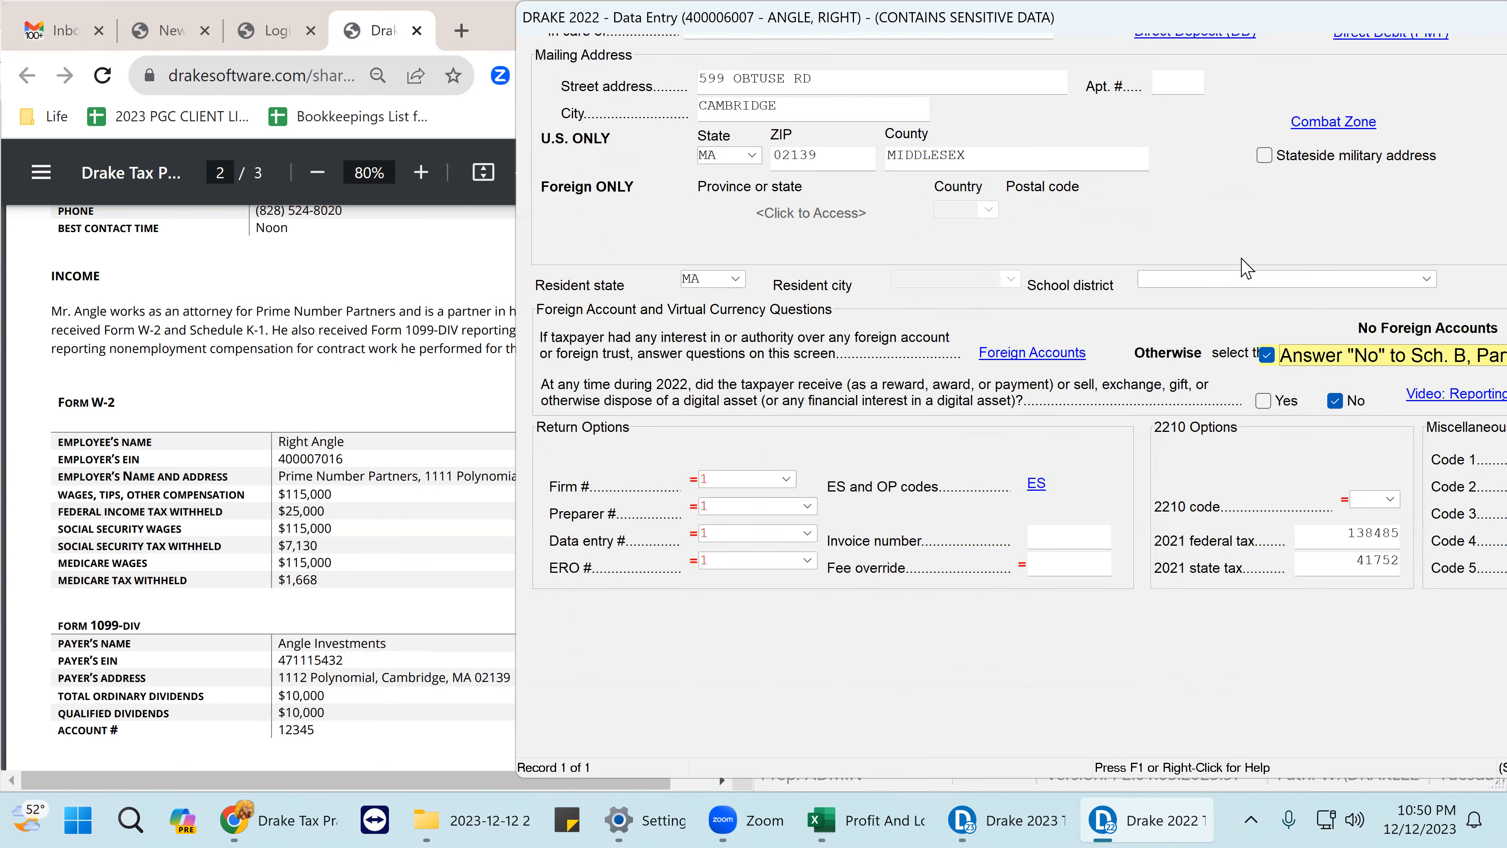
scroll(1247, 269, down, 1)
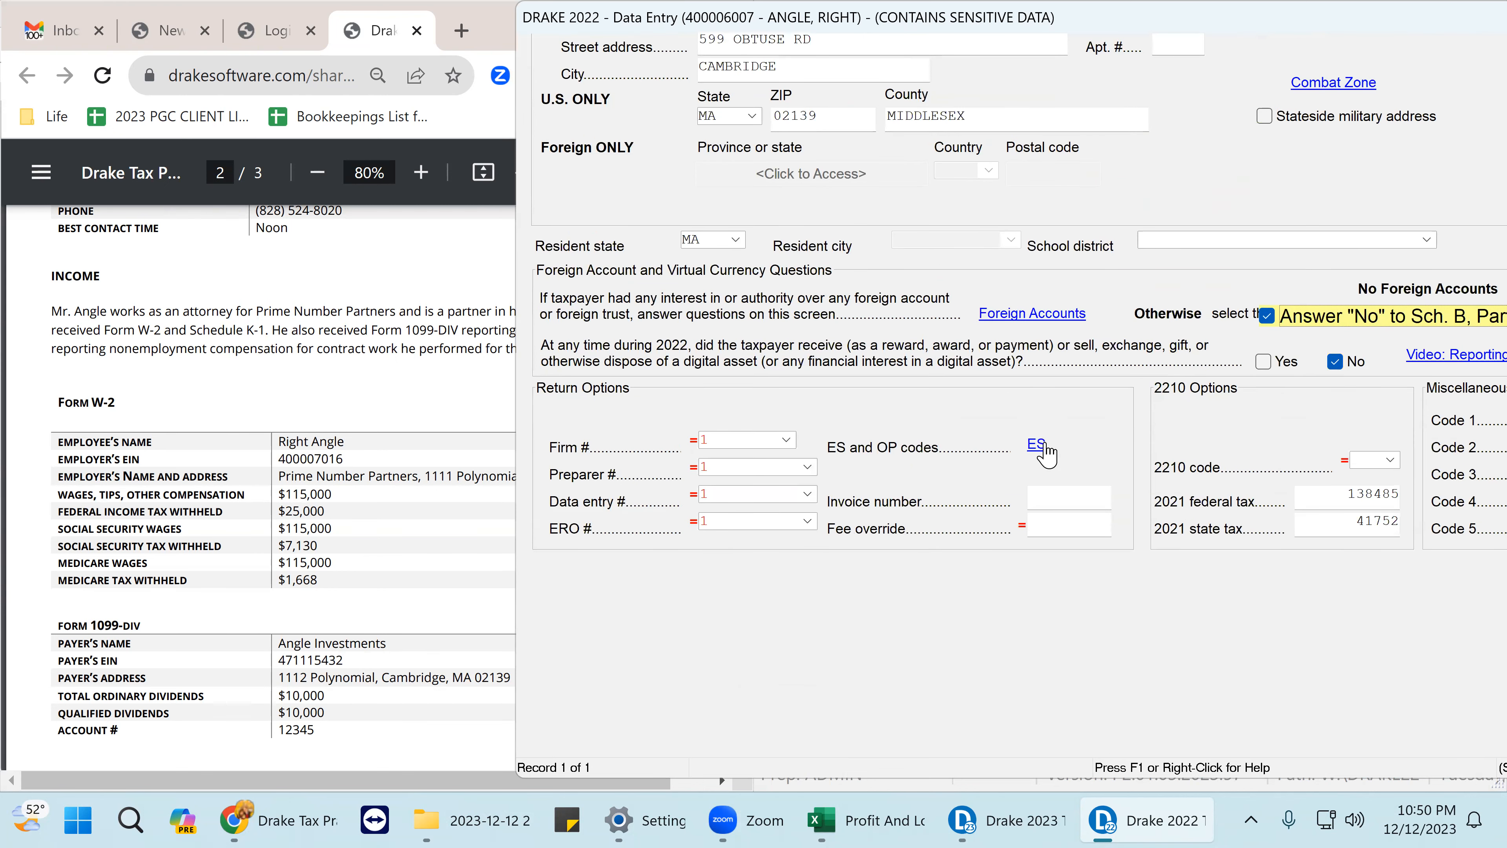
drag(1357, 14, 1087, 2)
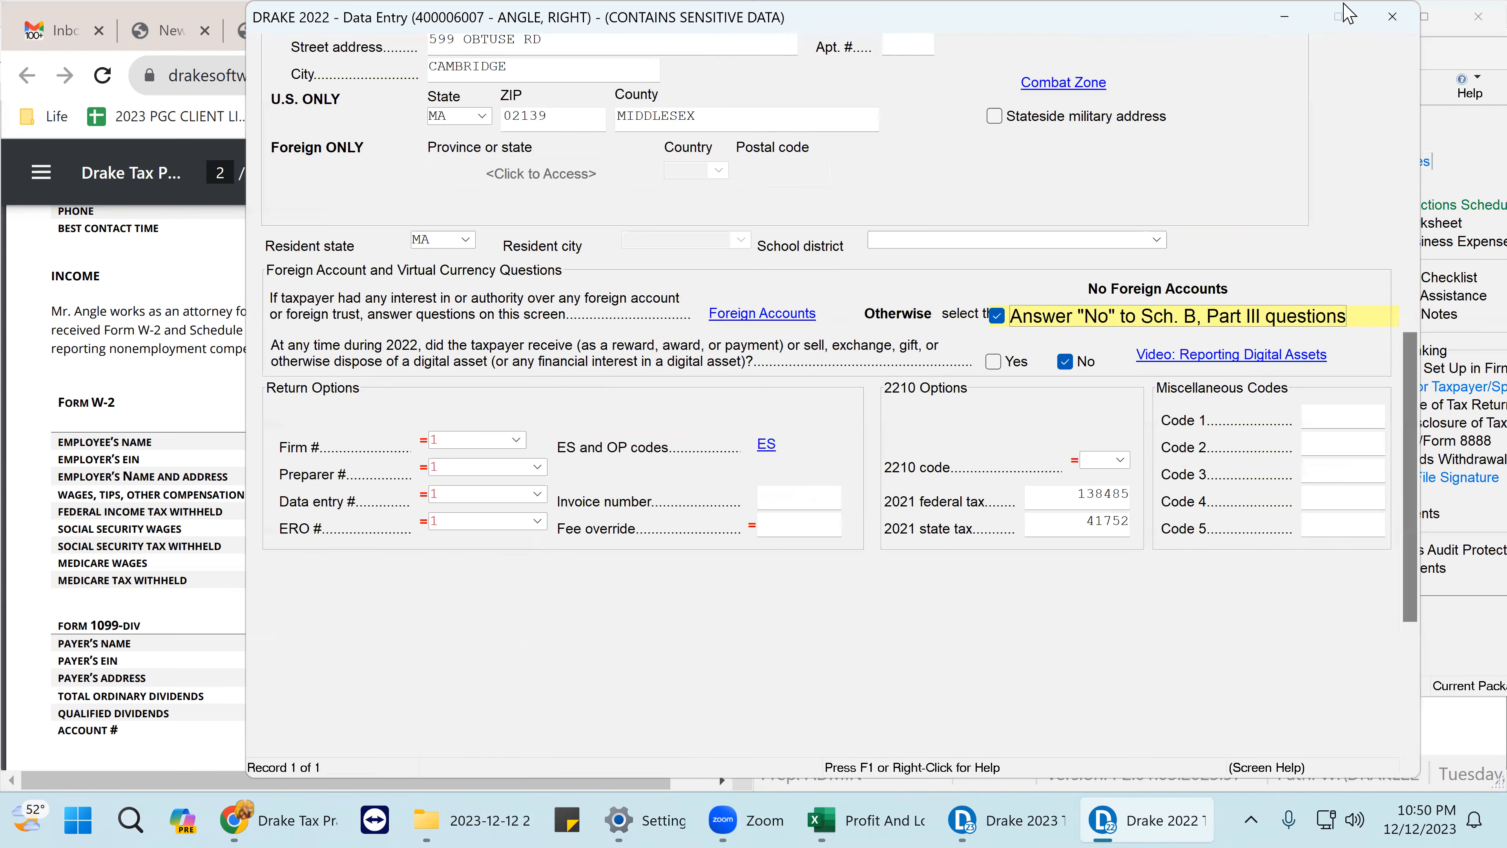
click(1393, 16)
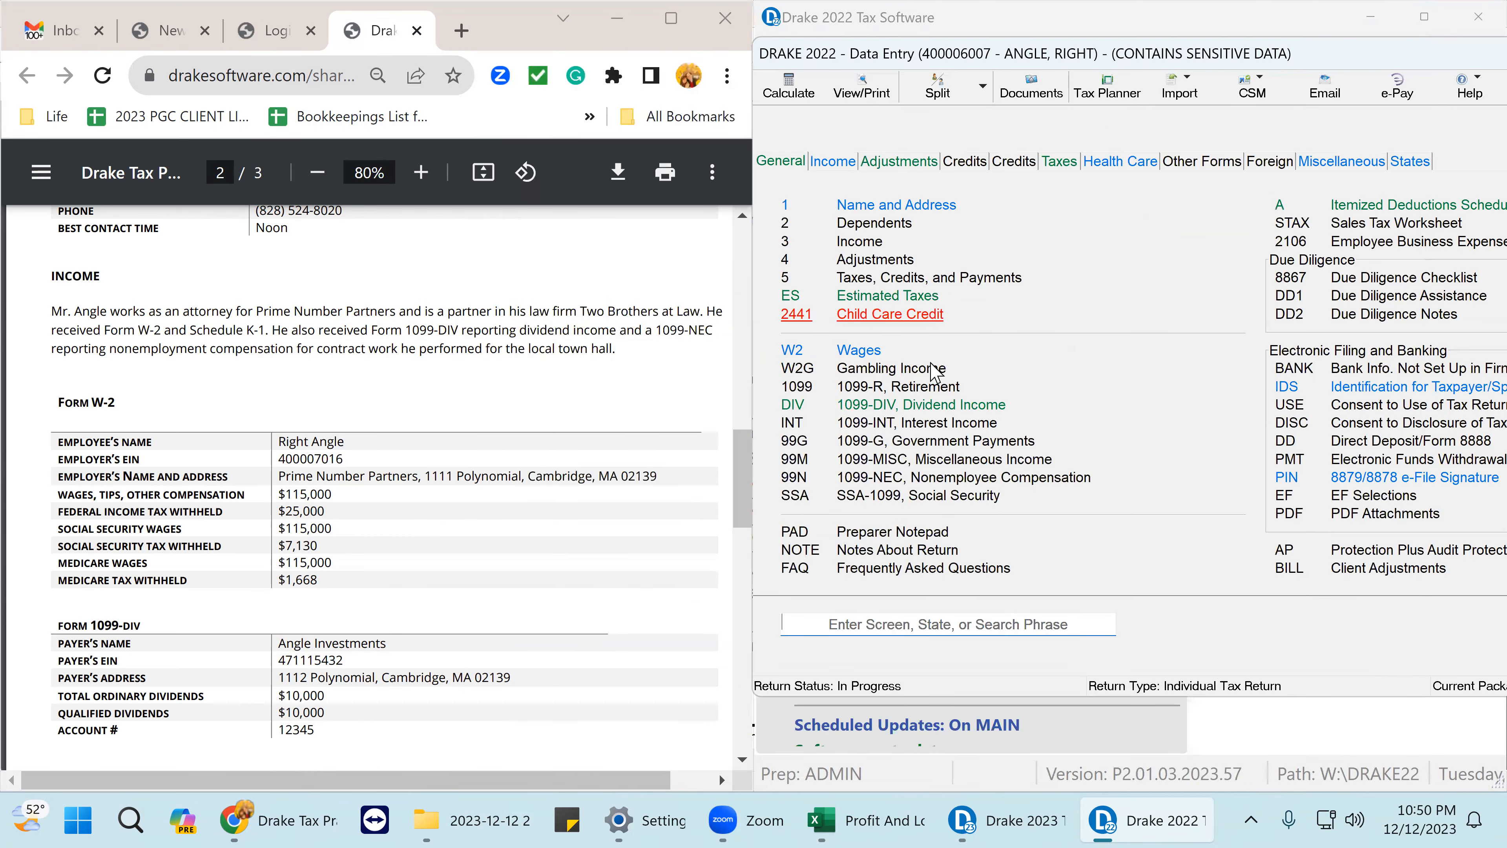
- Clear the 2021 federal overpayment amount on the estimated tax payments screen
click(923, 297)
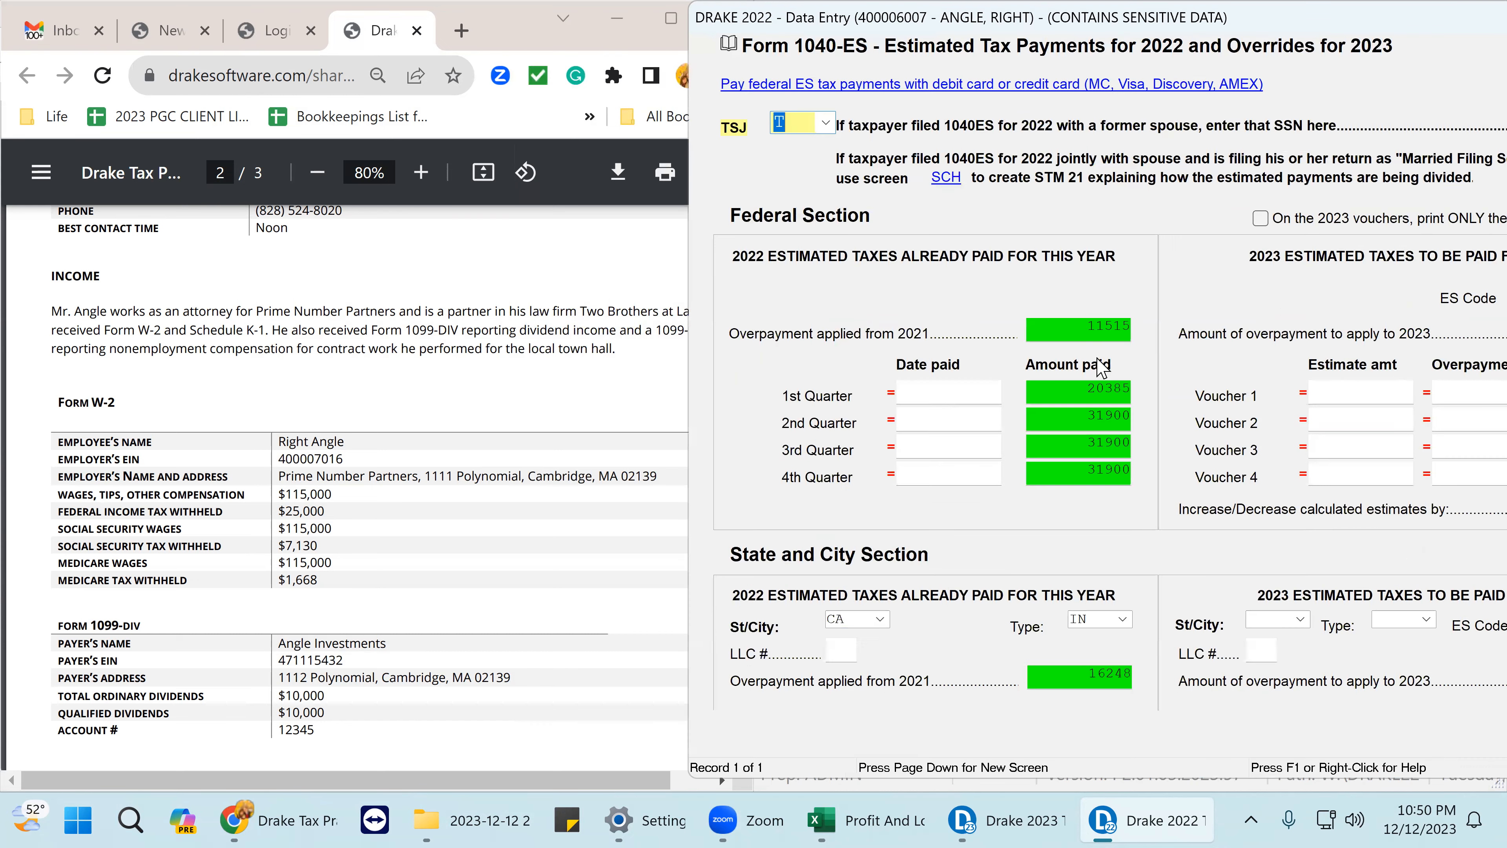
click(1072, 331)
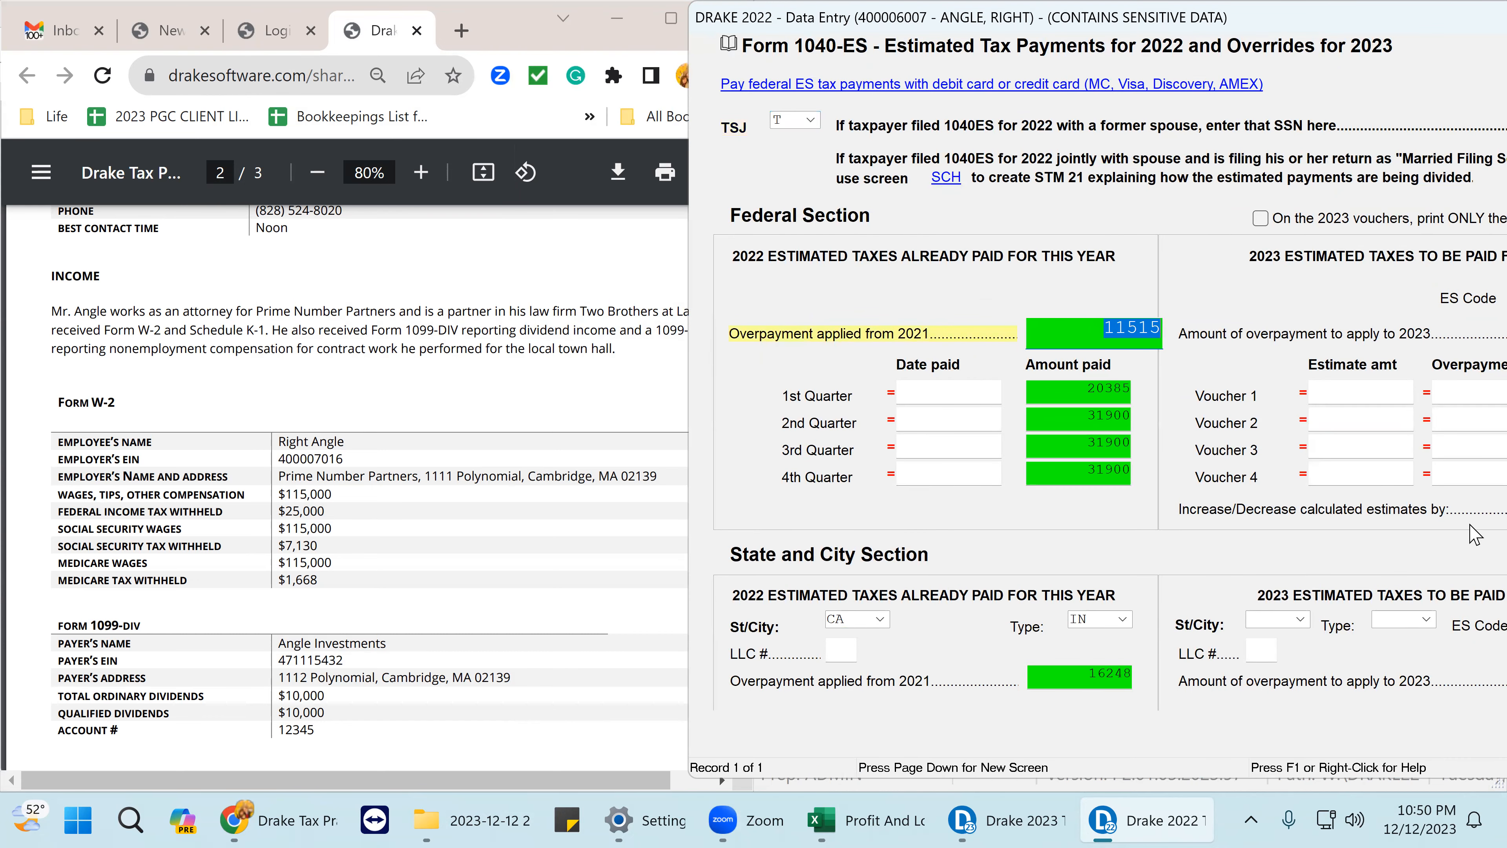
key(Delete)
- Record 1st and 2nd quarter federal payments of 10000 each, the 2nd dated 06-15-2022
click(906, 384)
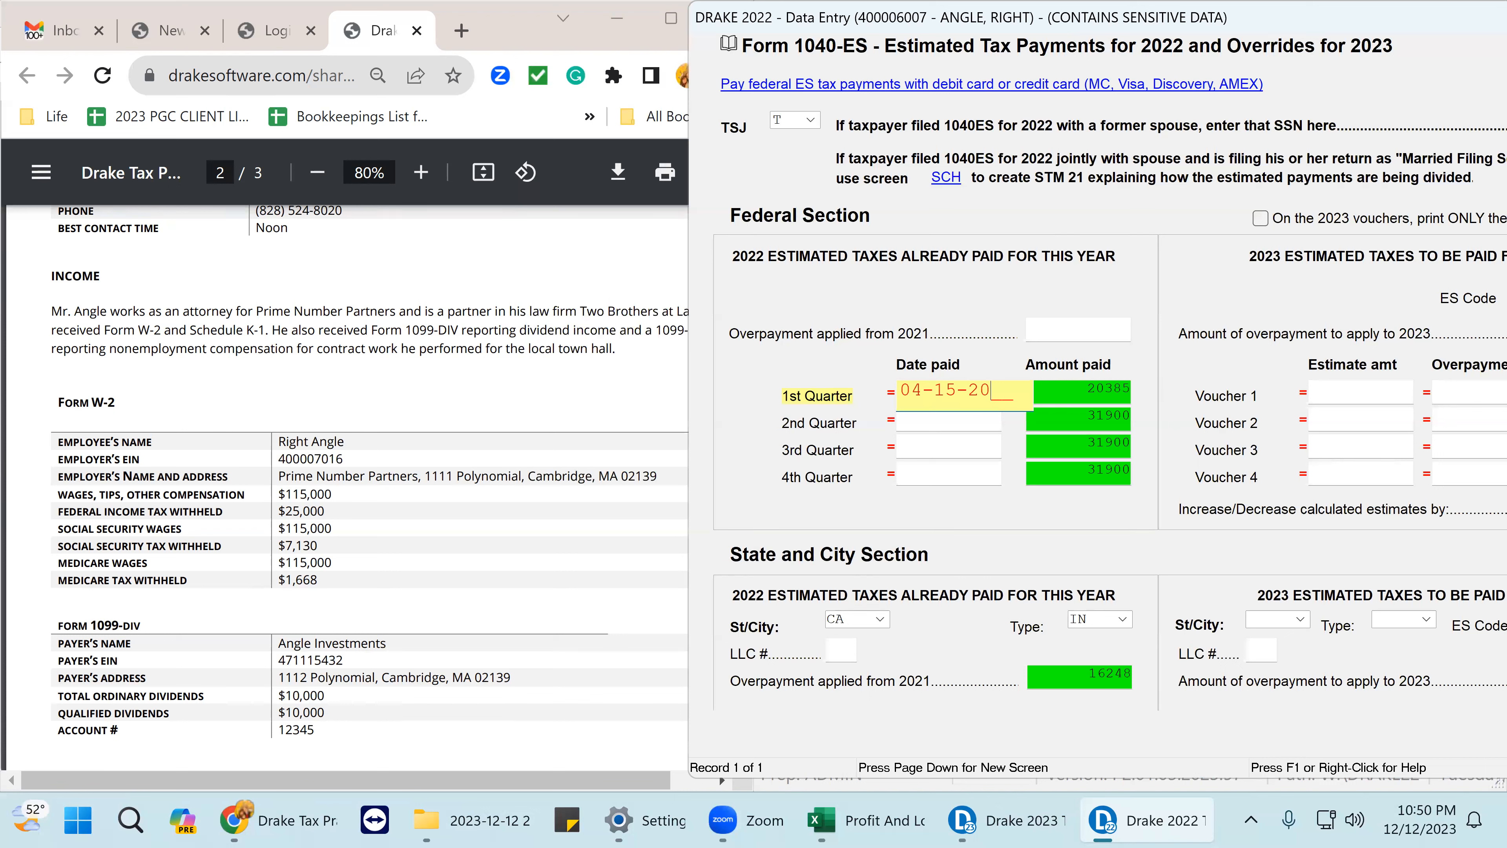
key(Tab)
text(1)
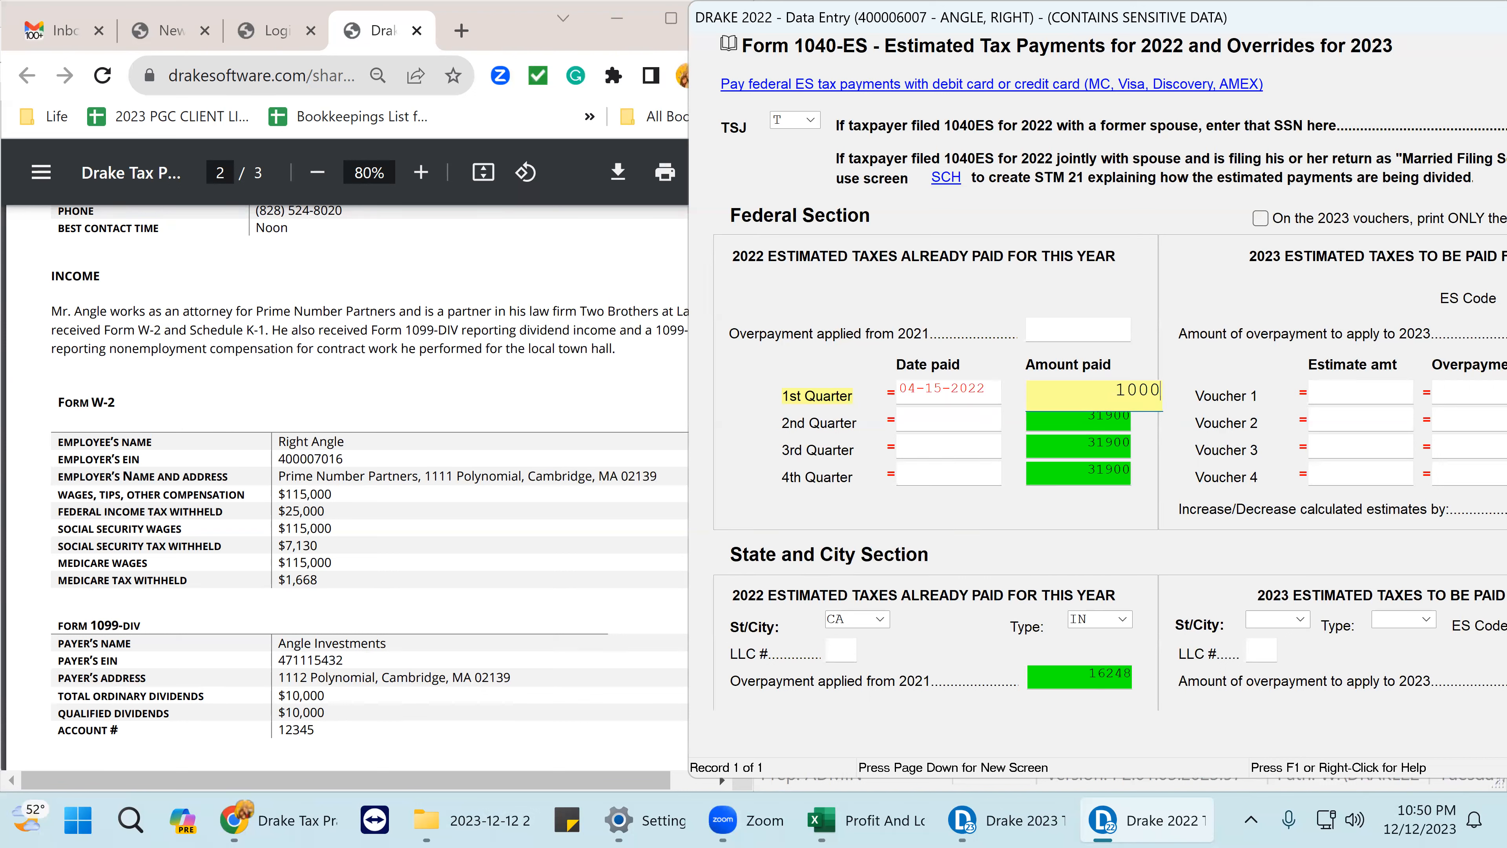
key(Tab)
text(06-)
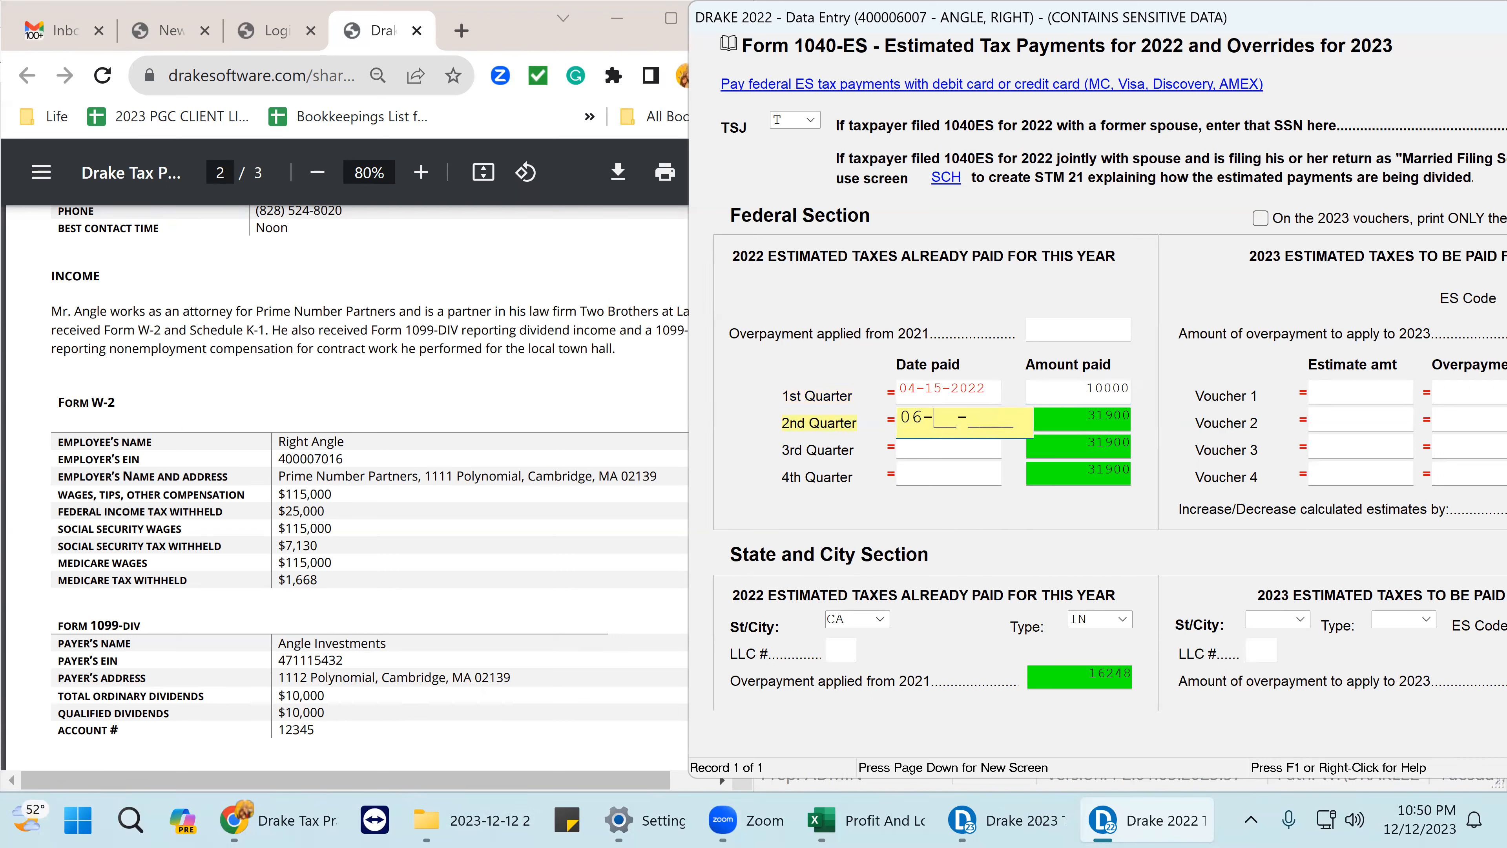
text(15-2022)
key(Tab)
text(1)
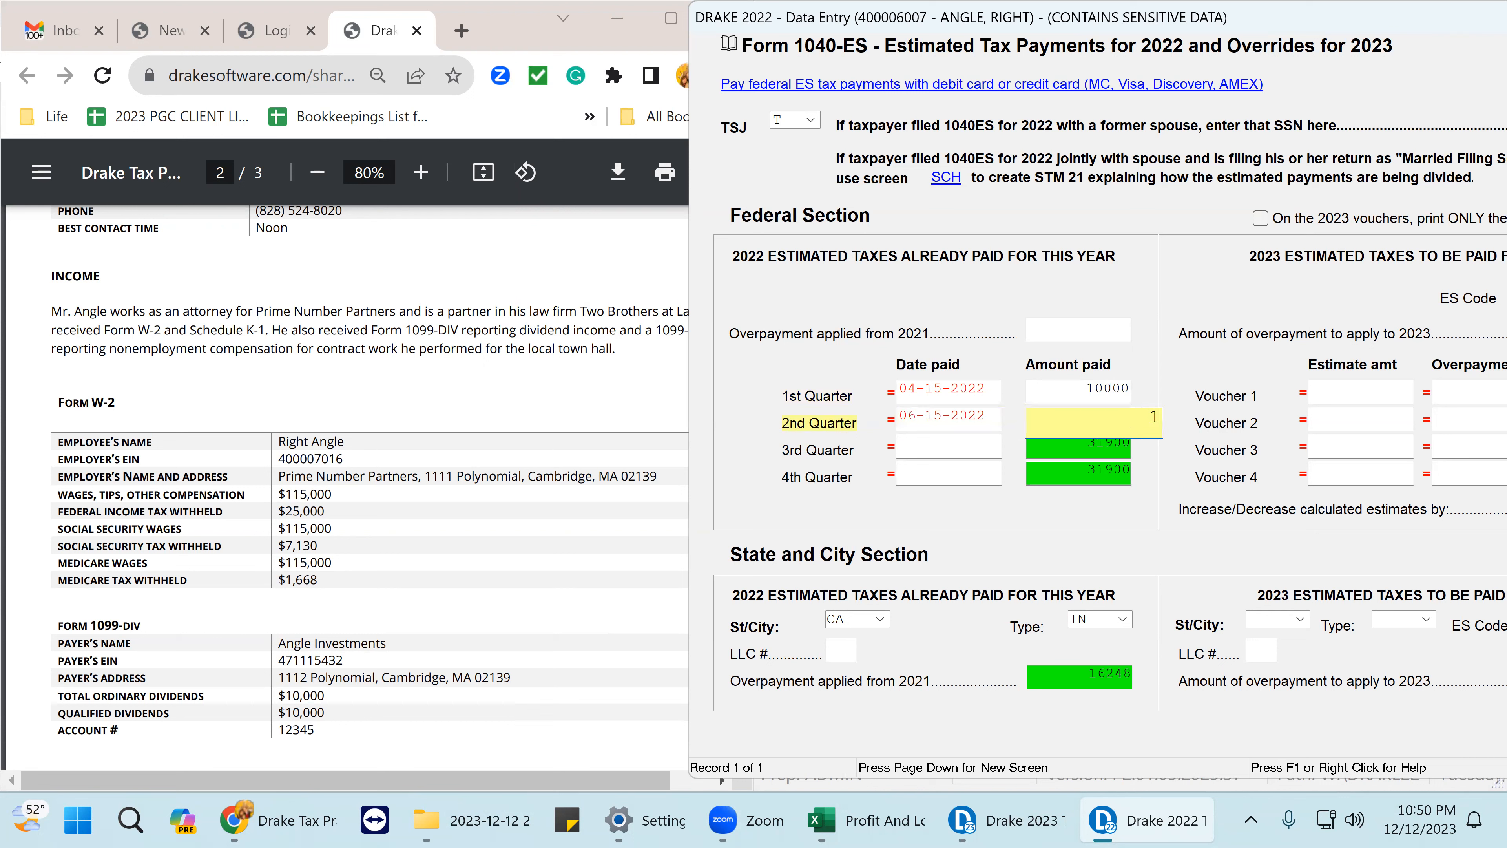
key(Tab)
- Record 3rd and 4th quarter payments of 10000 dated 09-15-2022 and 01-15-2023
text(09-15-2022)
key(Tab)
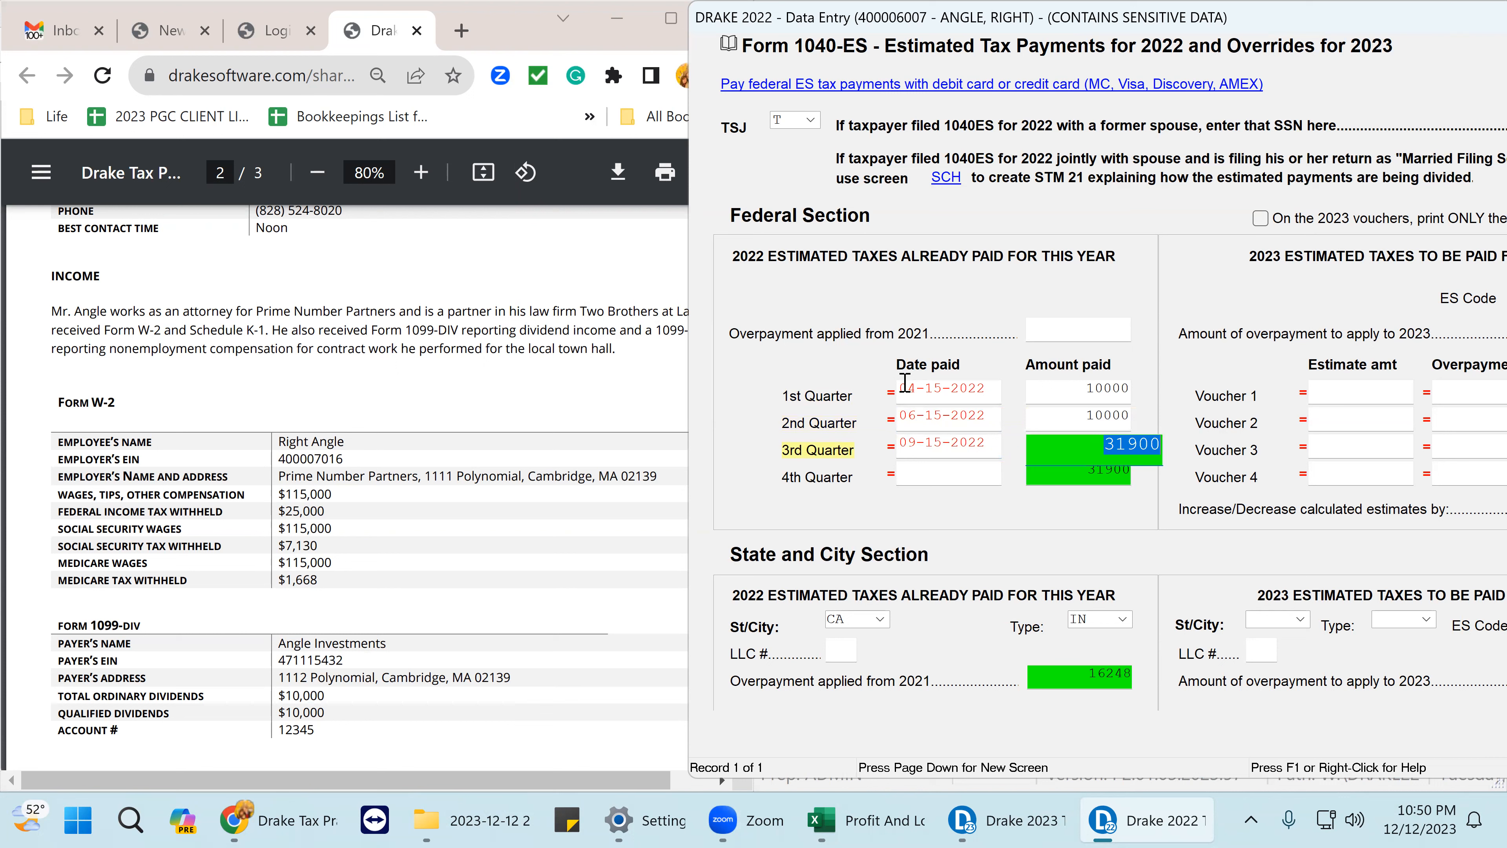
text(10000)
key(Tab)
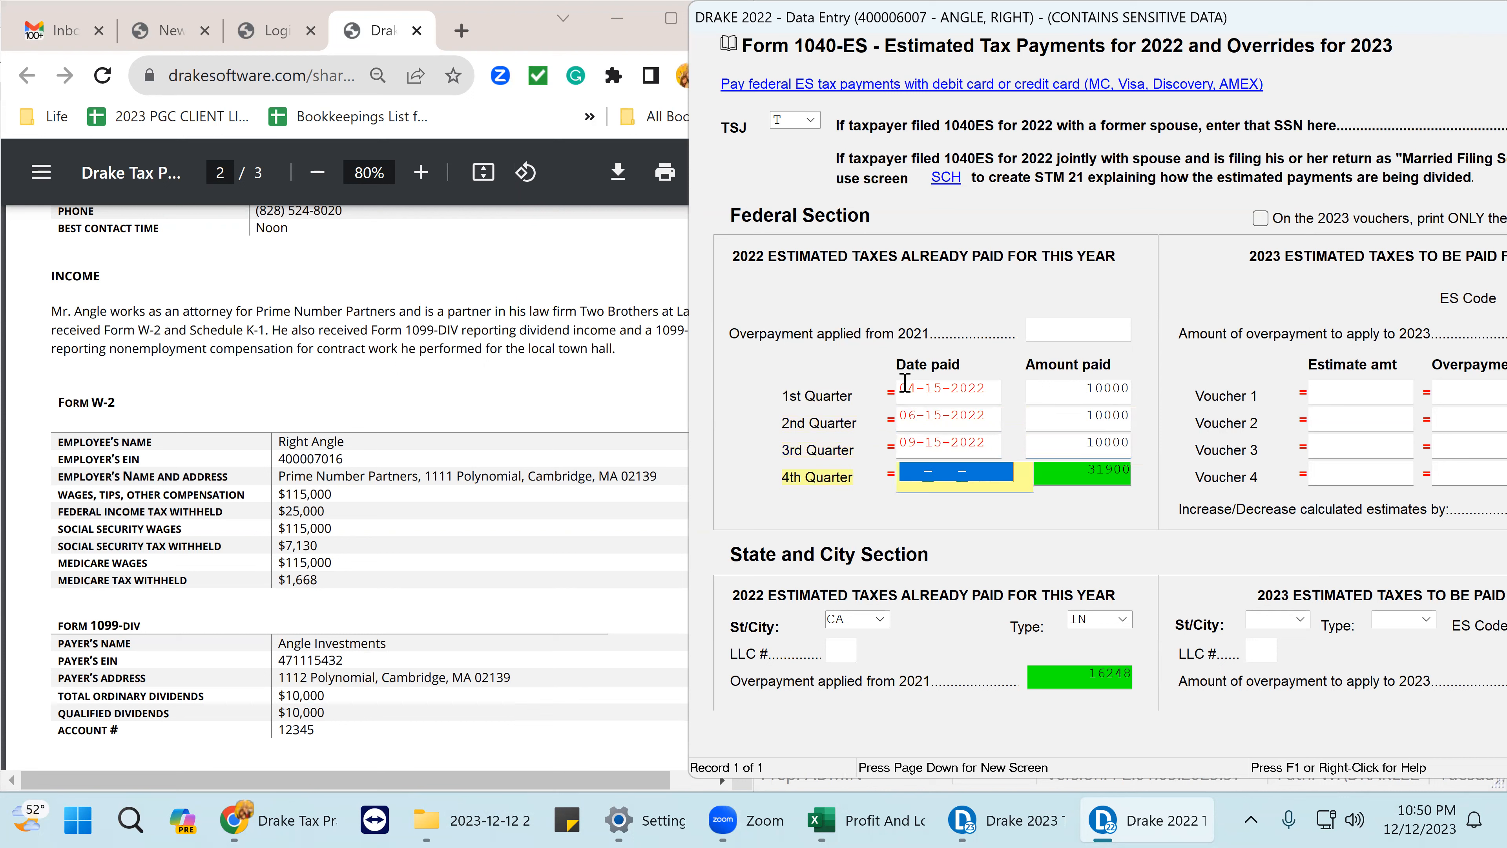
text(01-15-2023)
key(Tab)
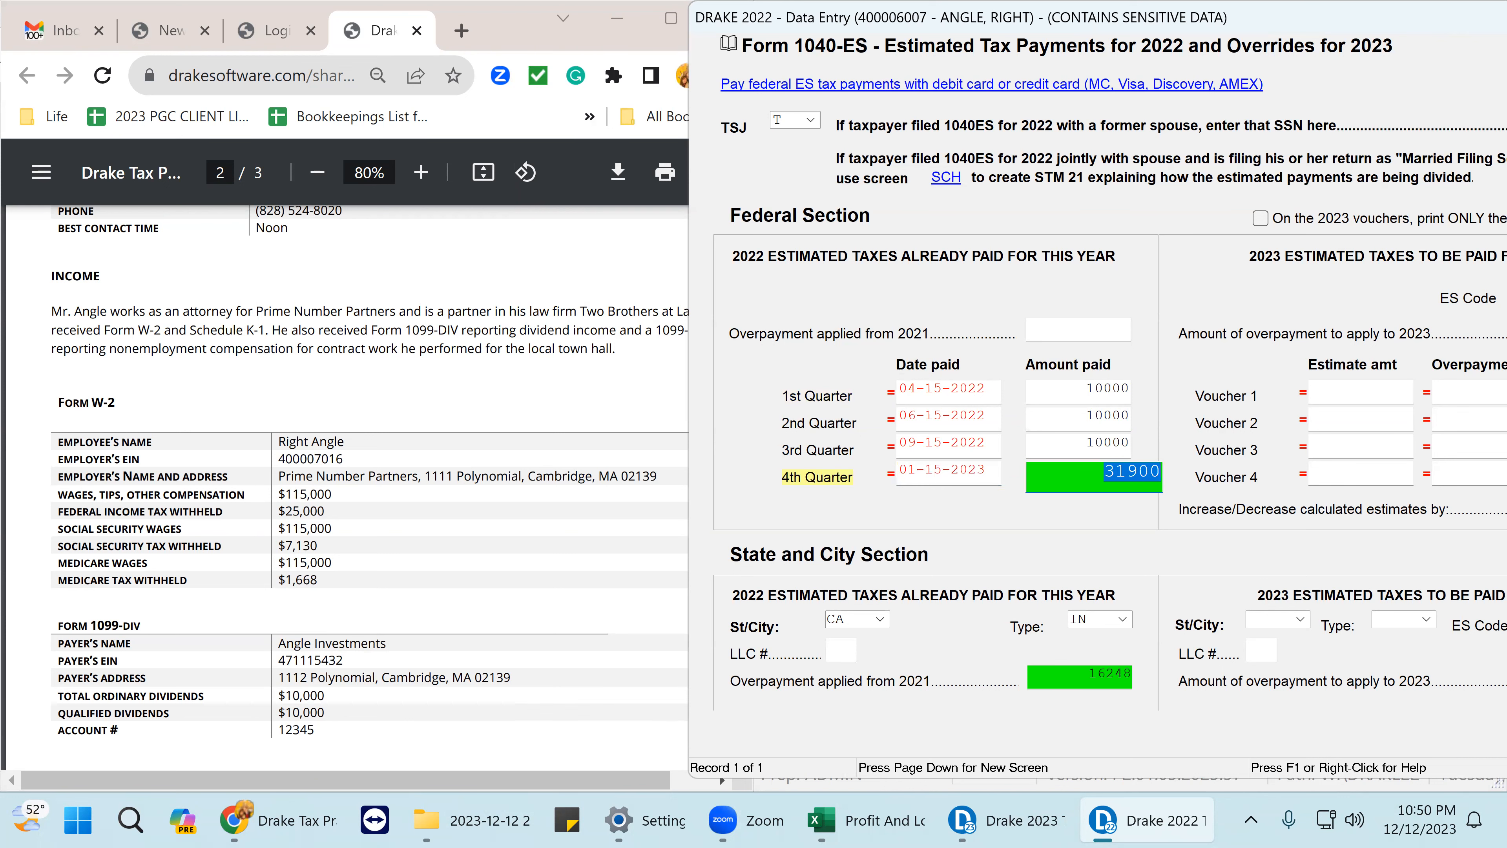
text(10000)
key(Tab)
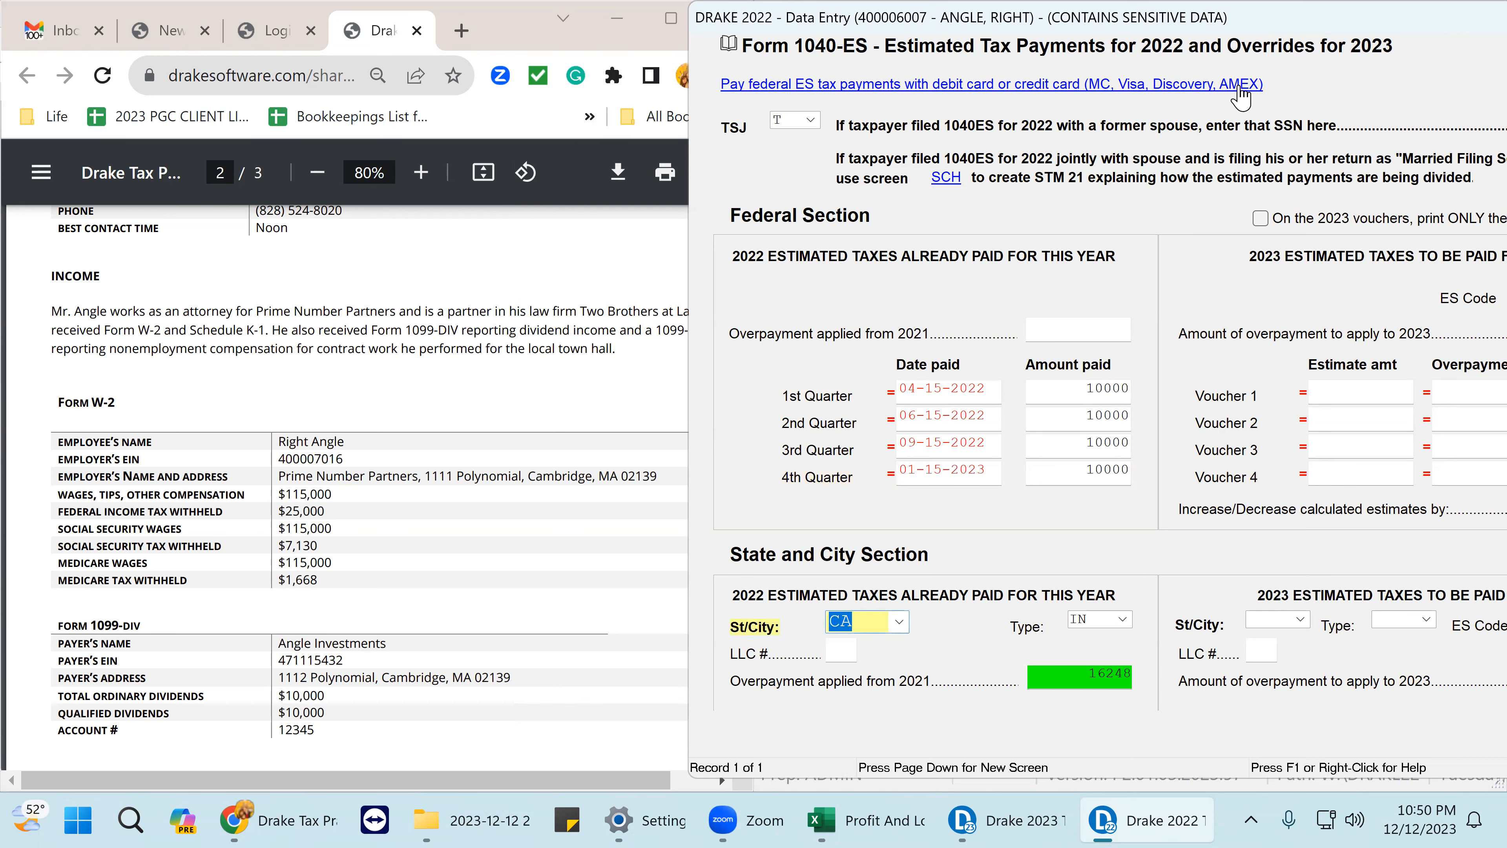
- Clear the state 2021 overpayment and change the estimated payment state from CA to MA
click(1082, 671)
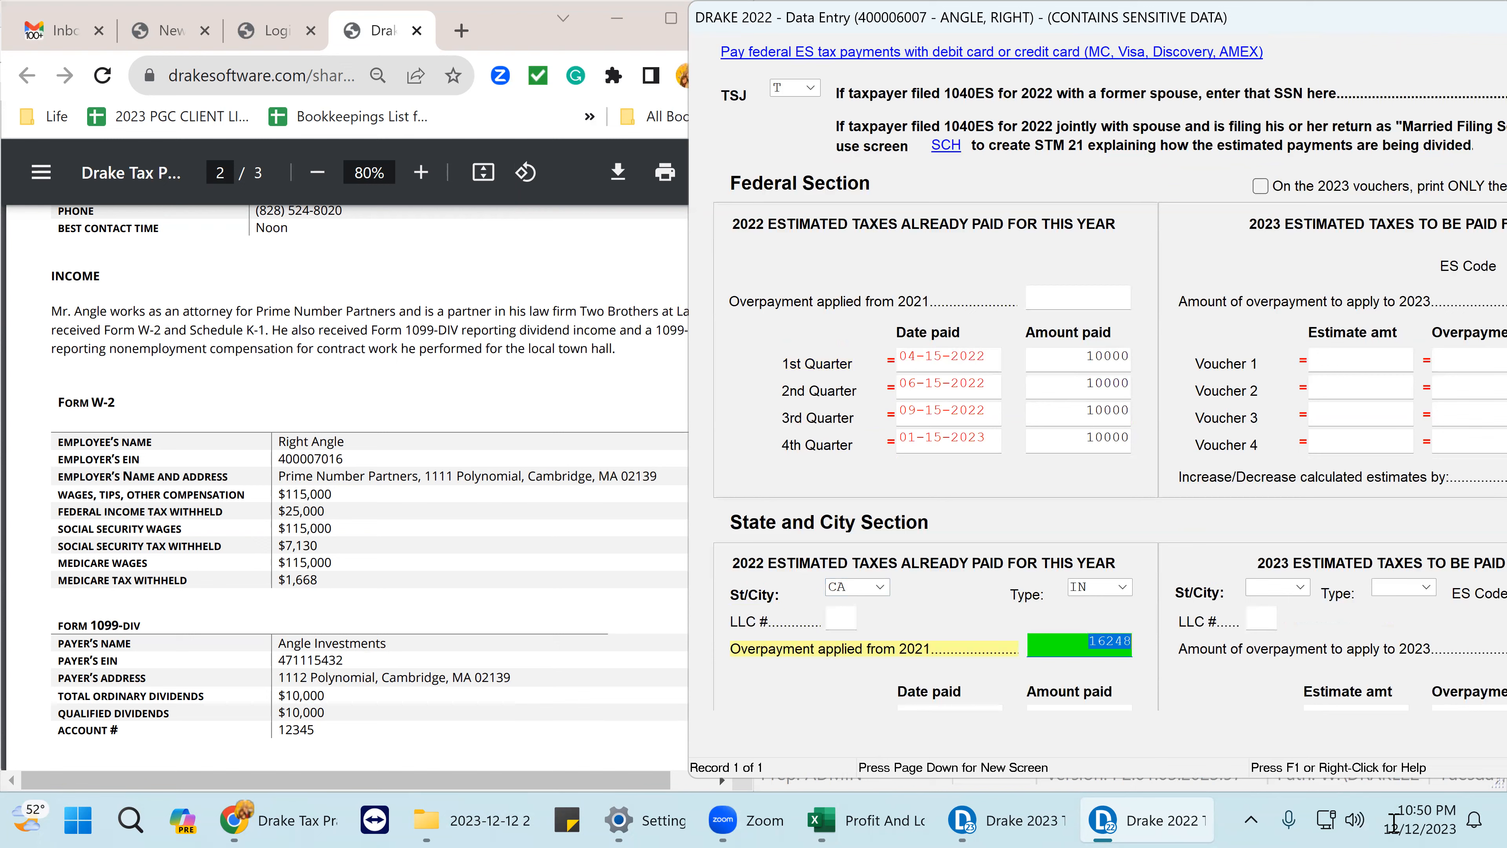
key(Delete)
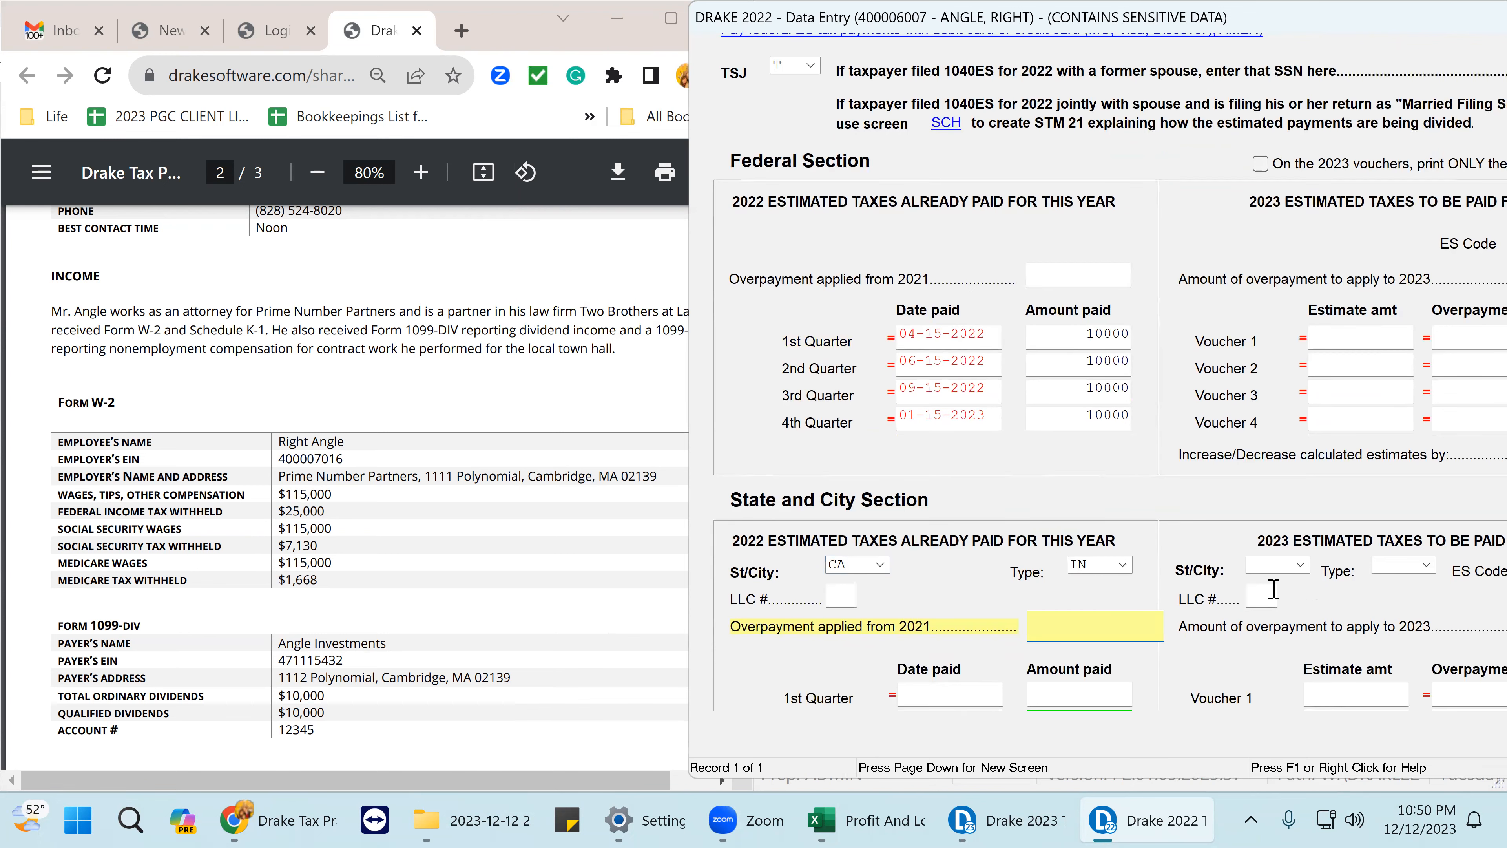
click(852, 562)
key(Delete)
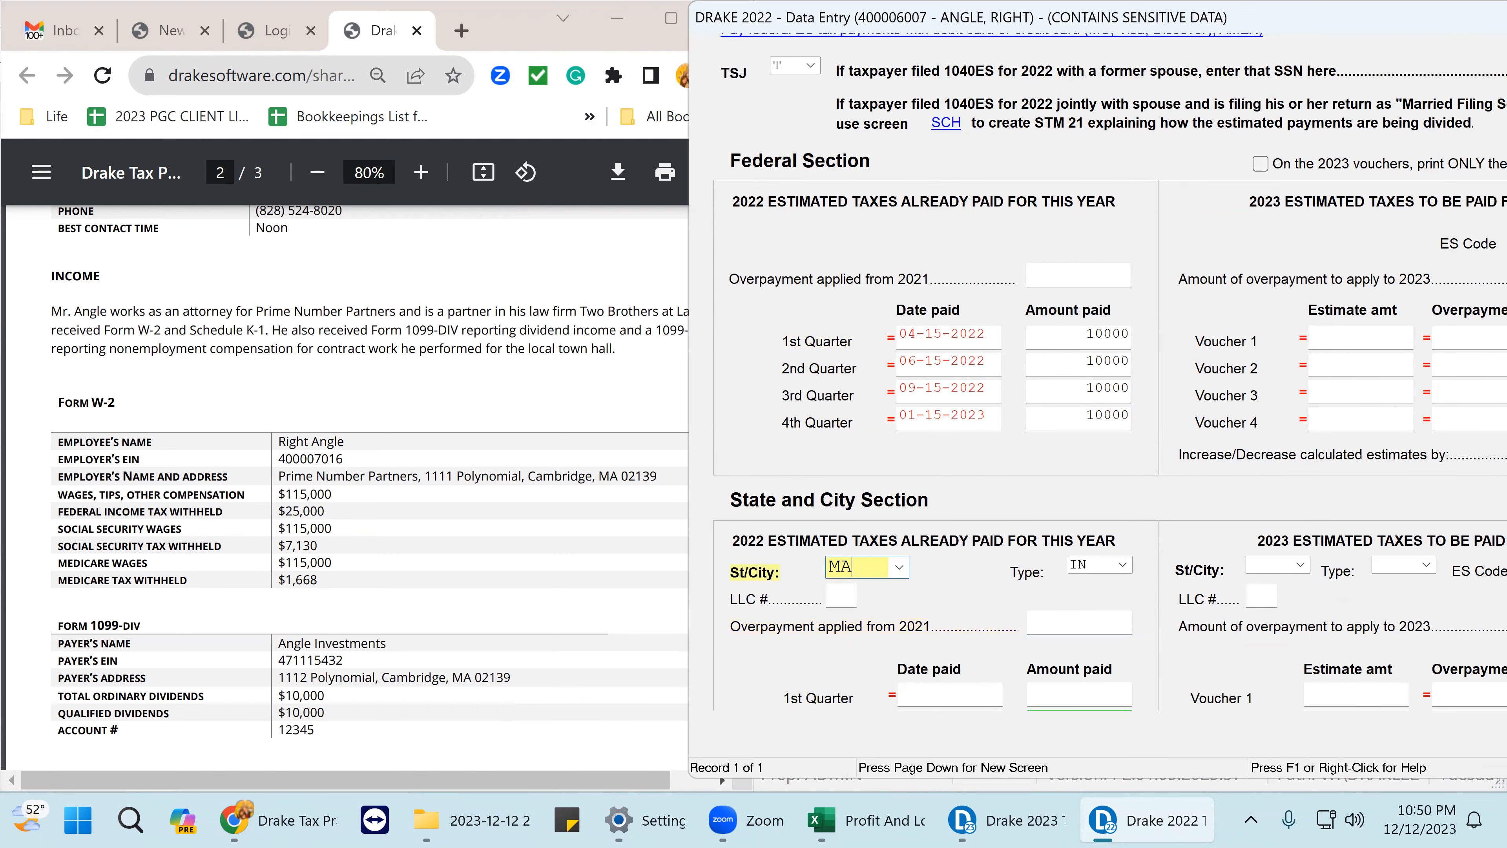
key(Tab)
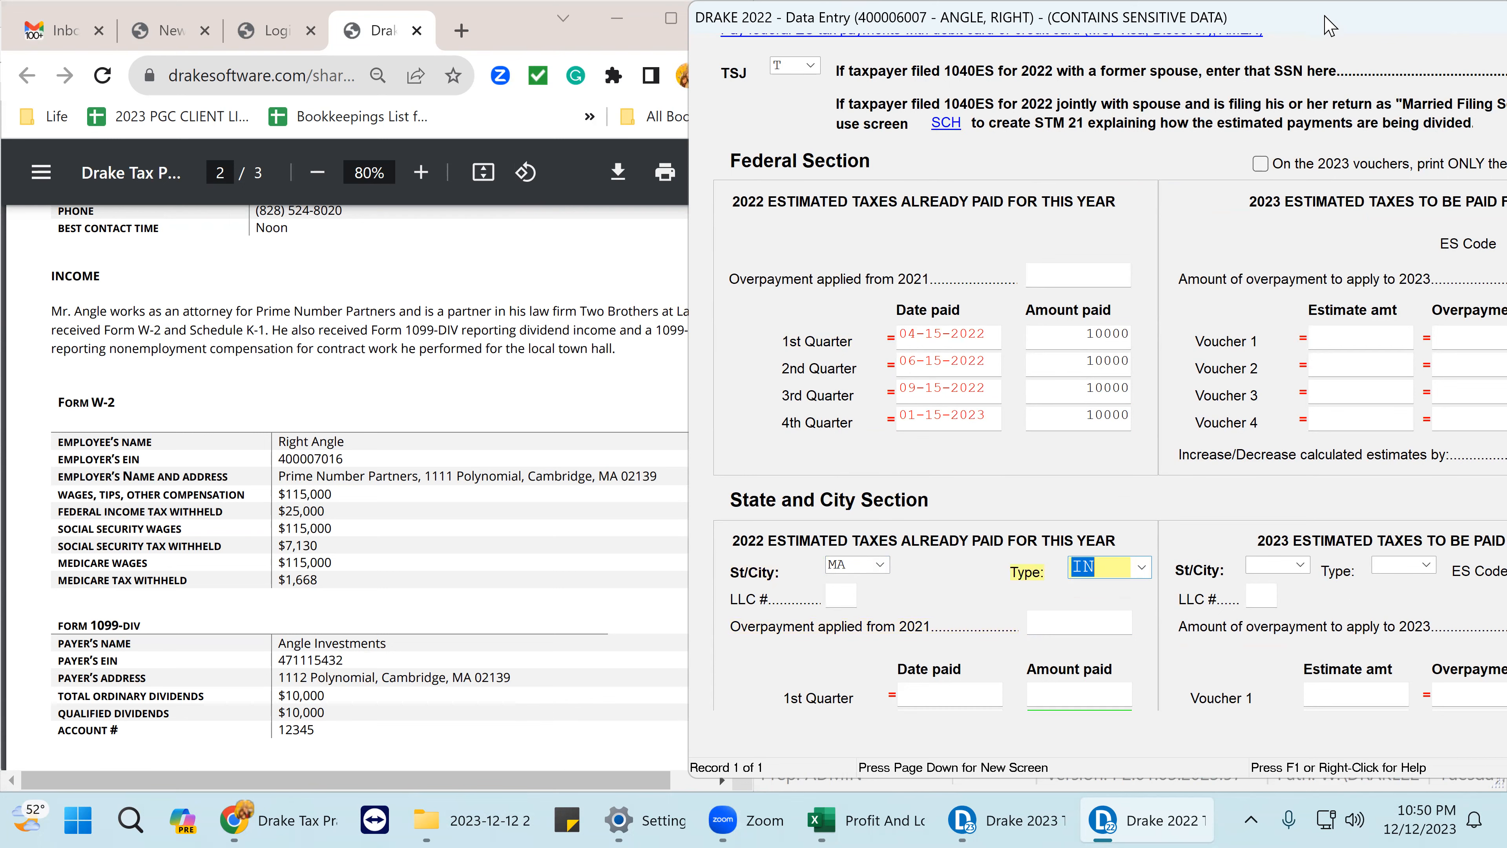
- Set the overpayment code to A and close the estimated tax payments screen
drag(1325, 22, 979, 38)
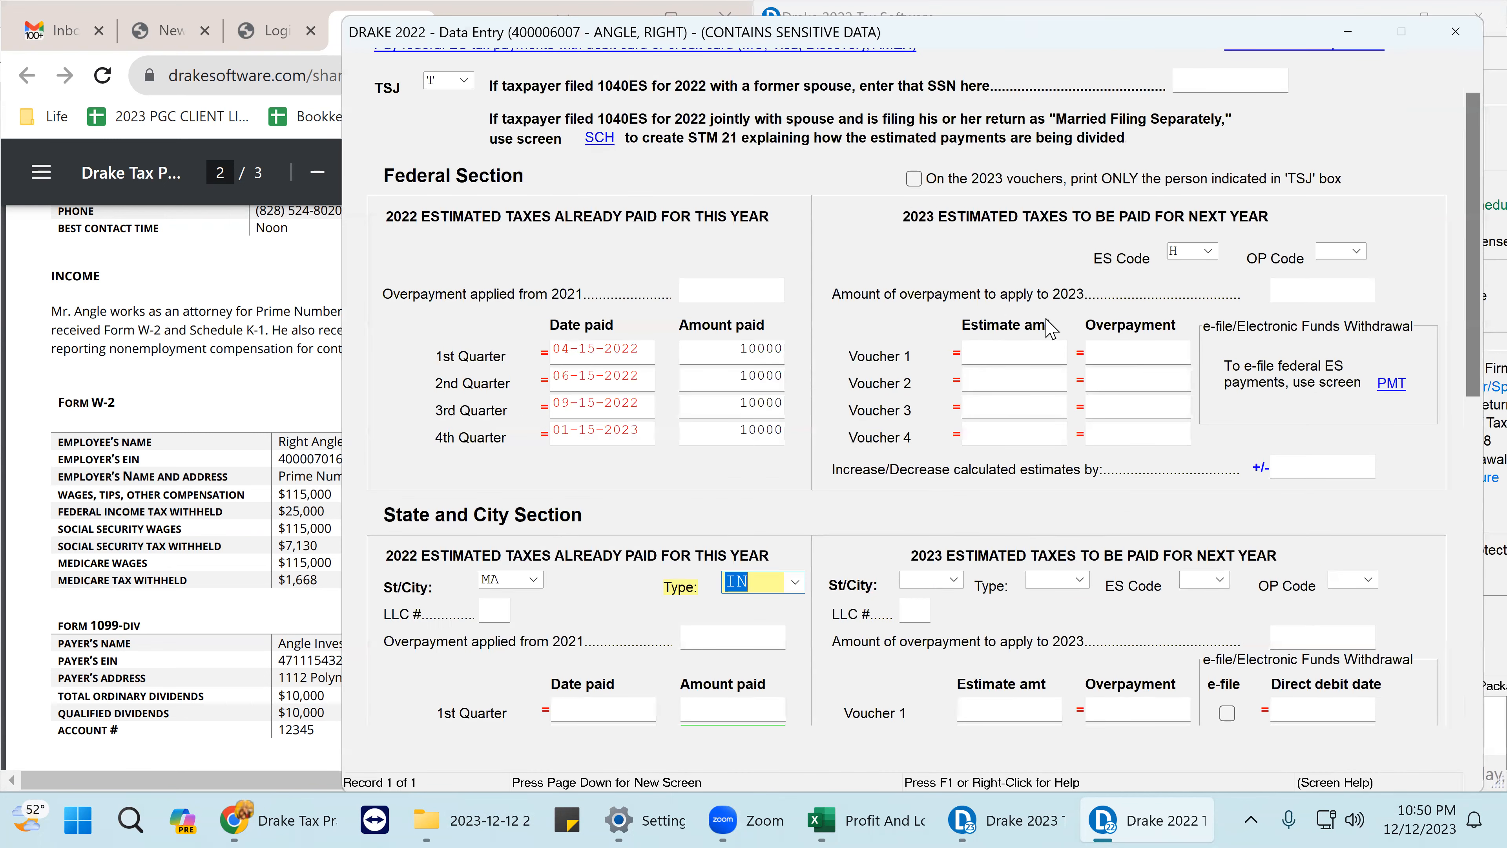
click(1357, 251)
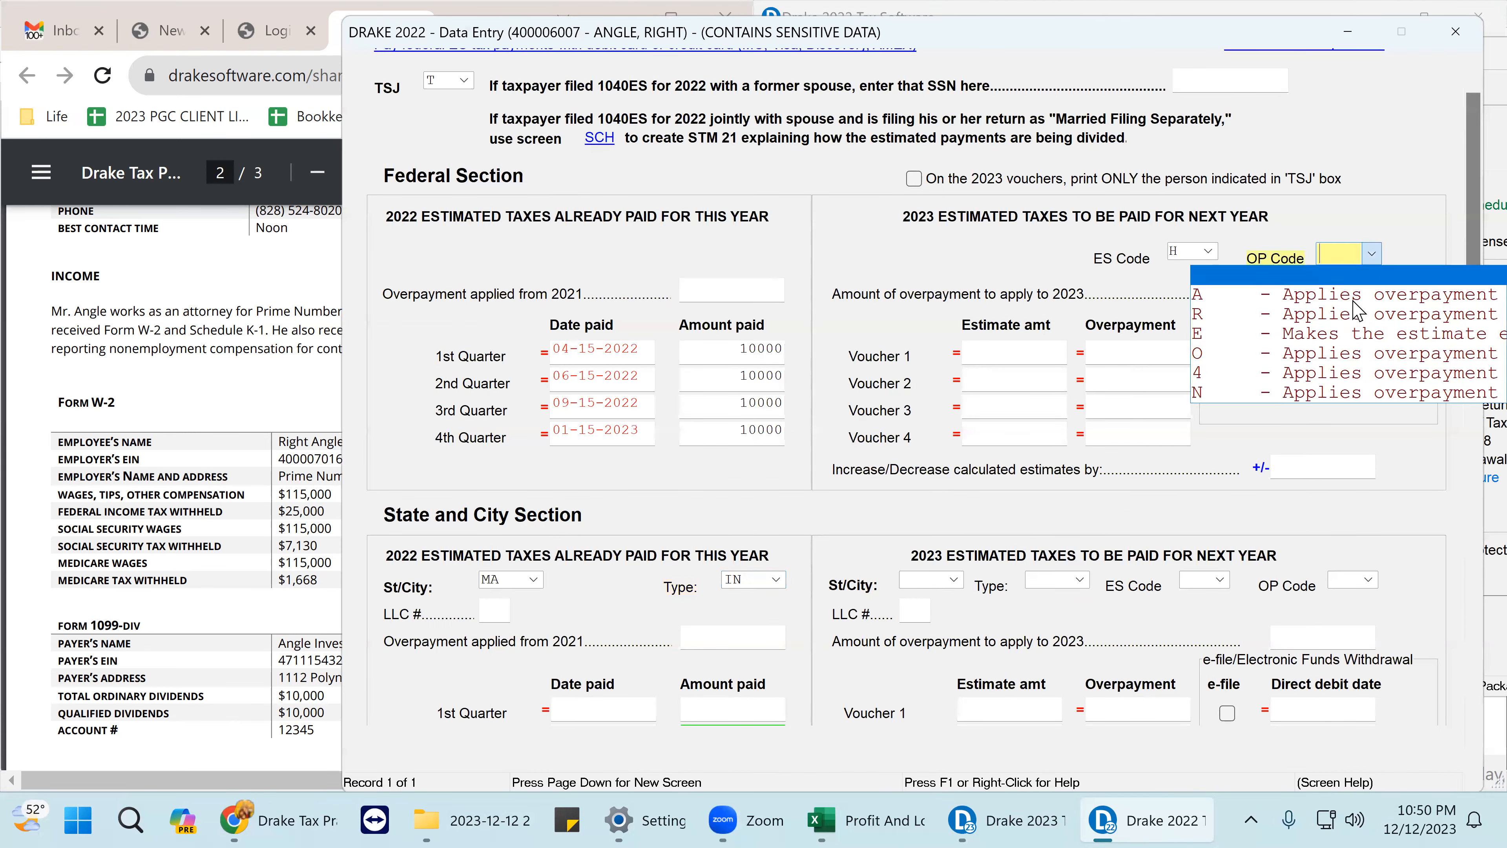
click(1368, 296)
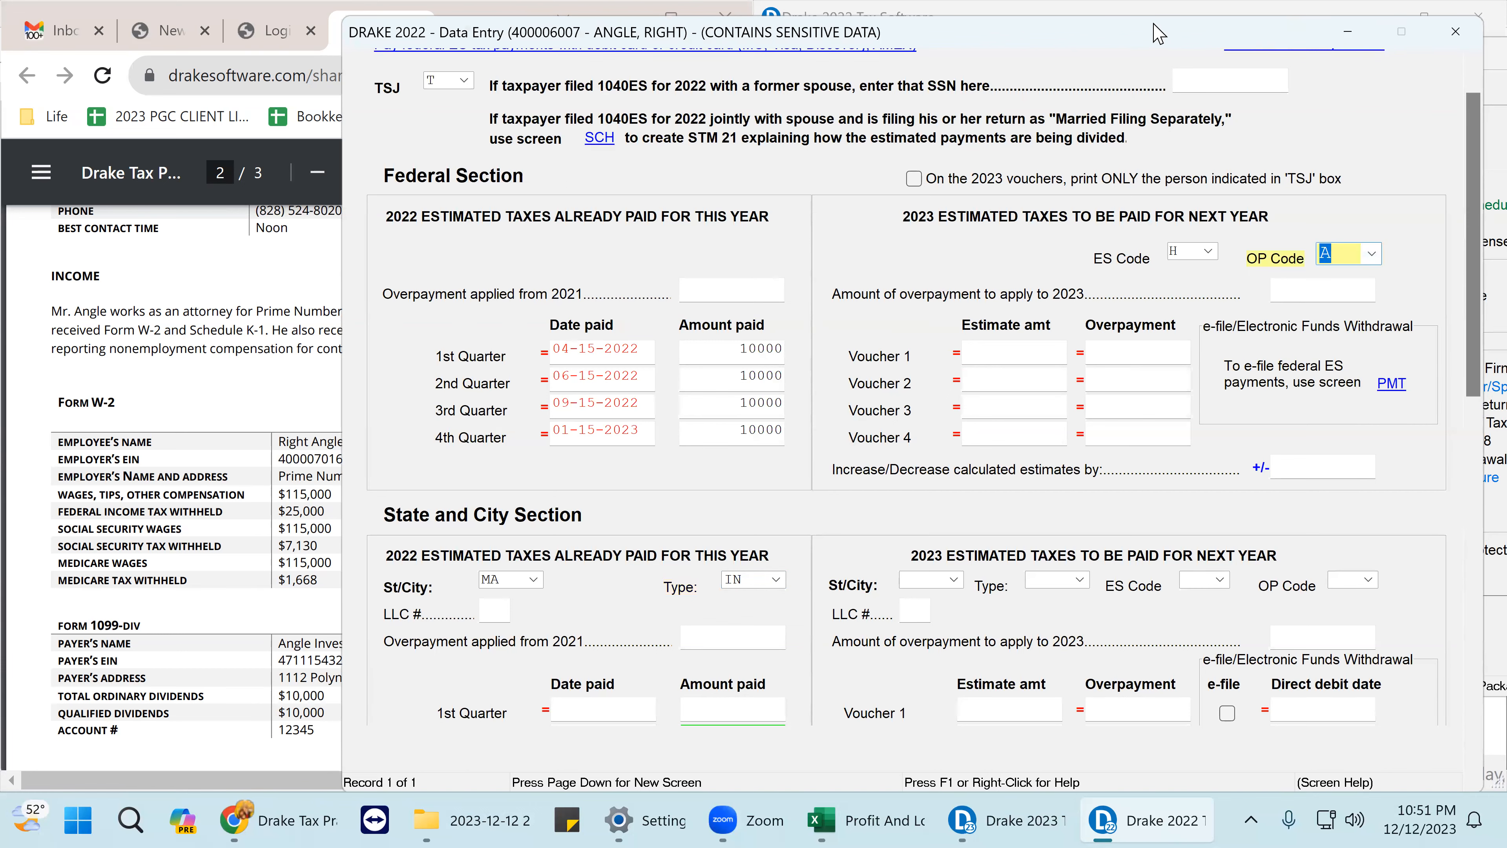
drag(1083, 30, 928, 21)
click(1295, 22)
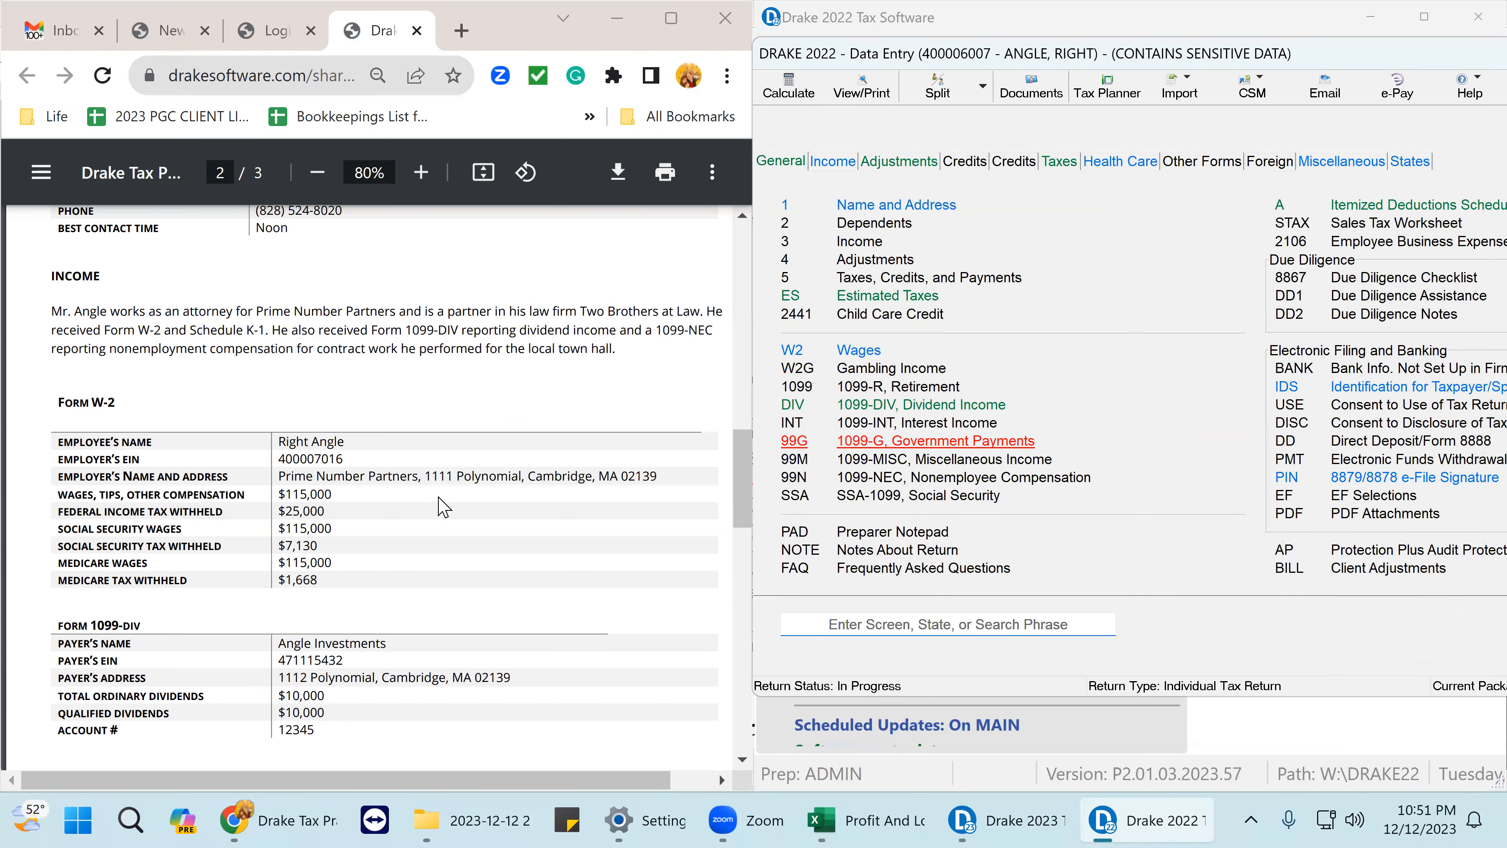
- Enter 10000 ordinary and 10000 qualified dividends for Angle Investments, then recheck and close the grid
scroll(421, 505, down, 5)
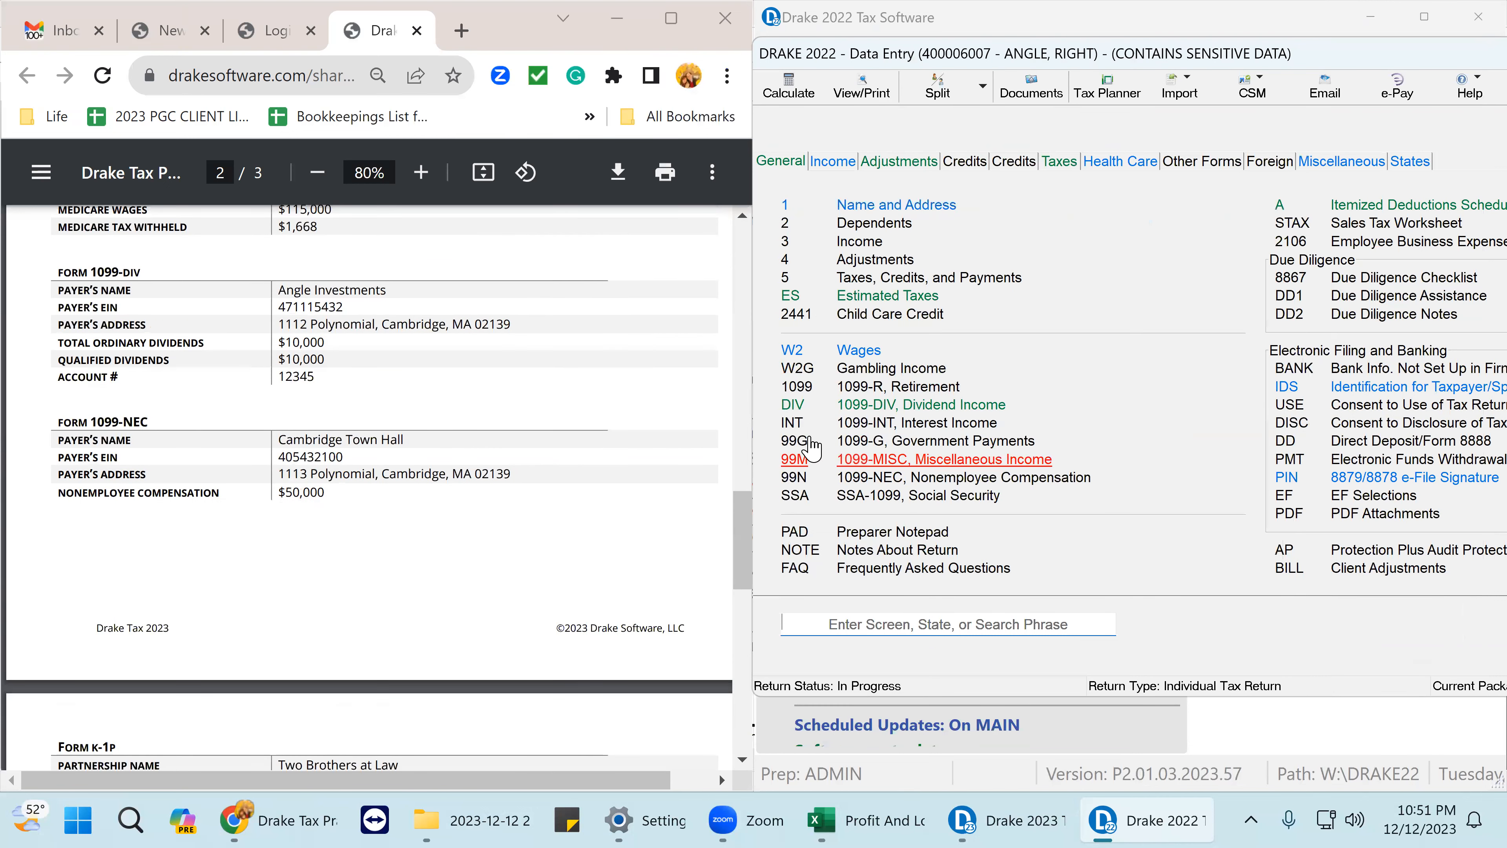
click(920, 408)
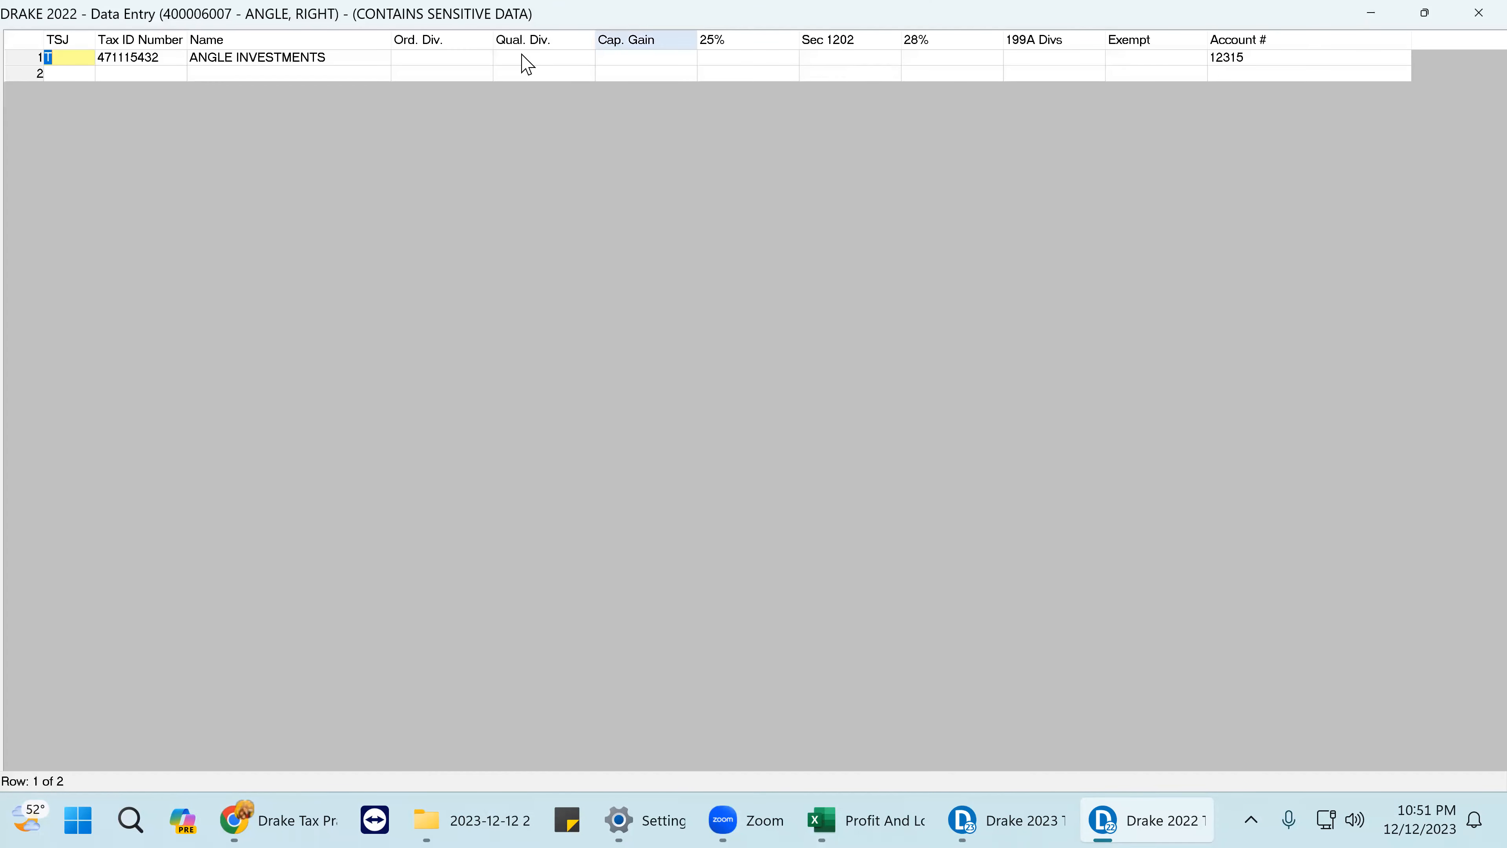
click(428, 62)
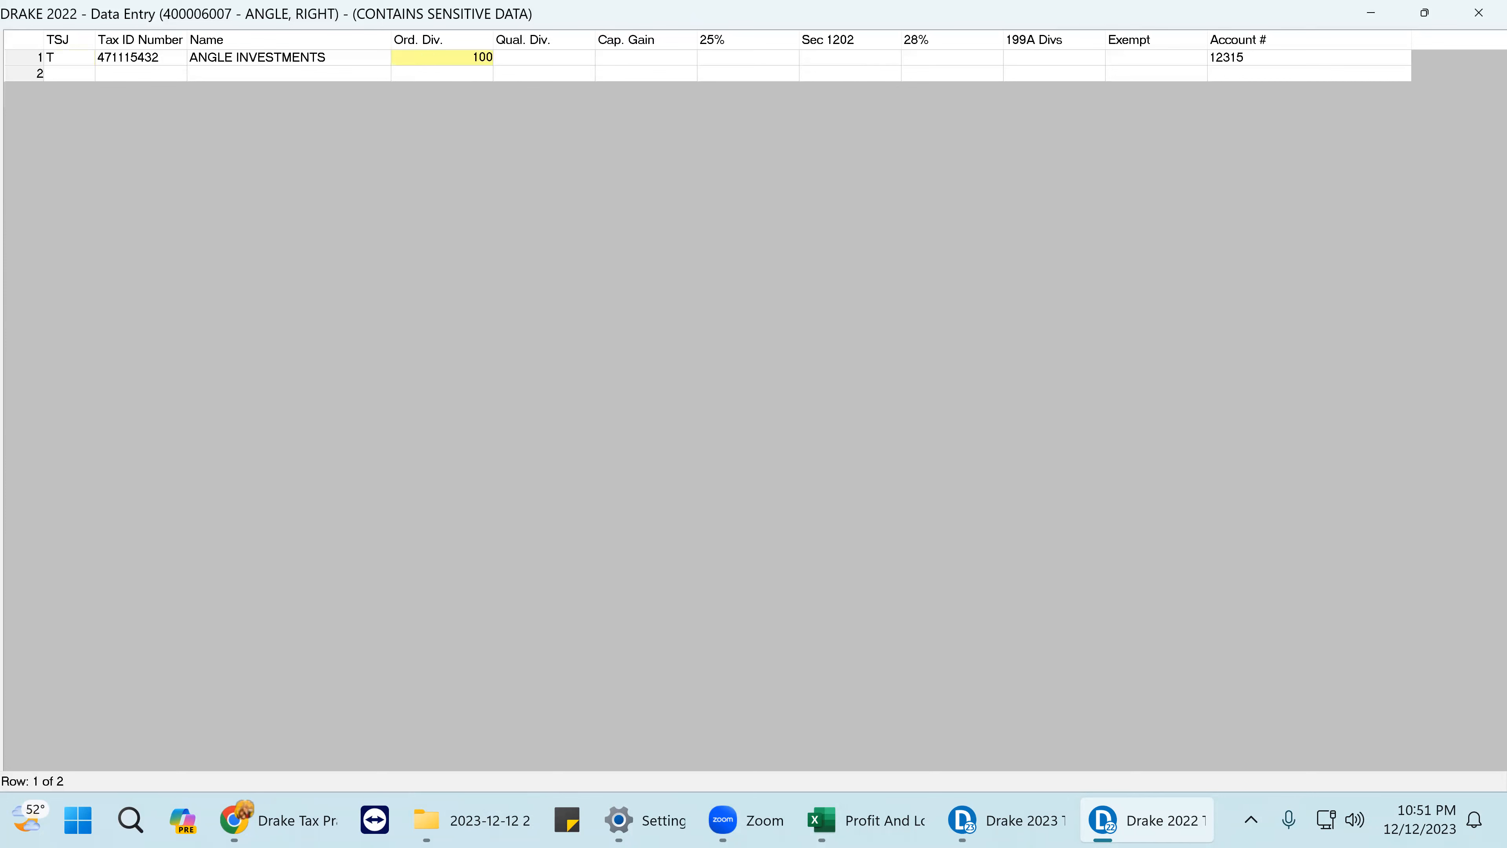
key(Tab)
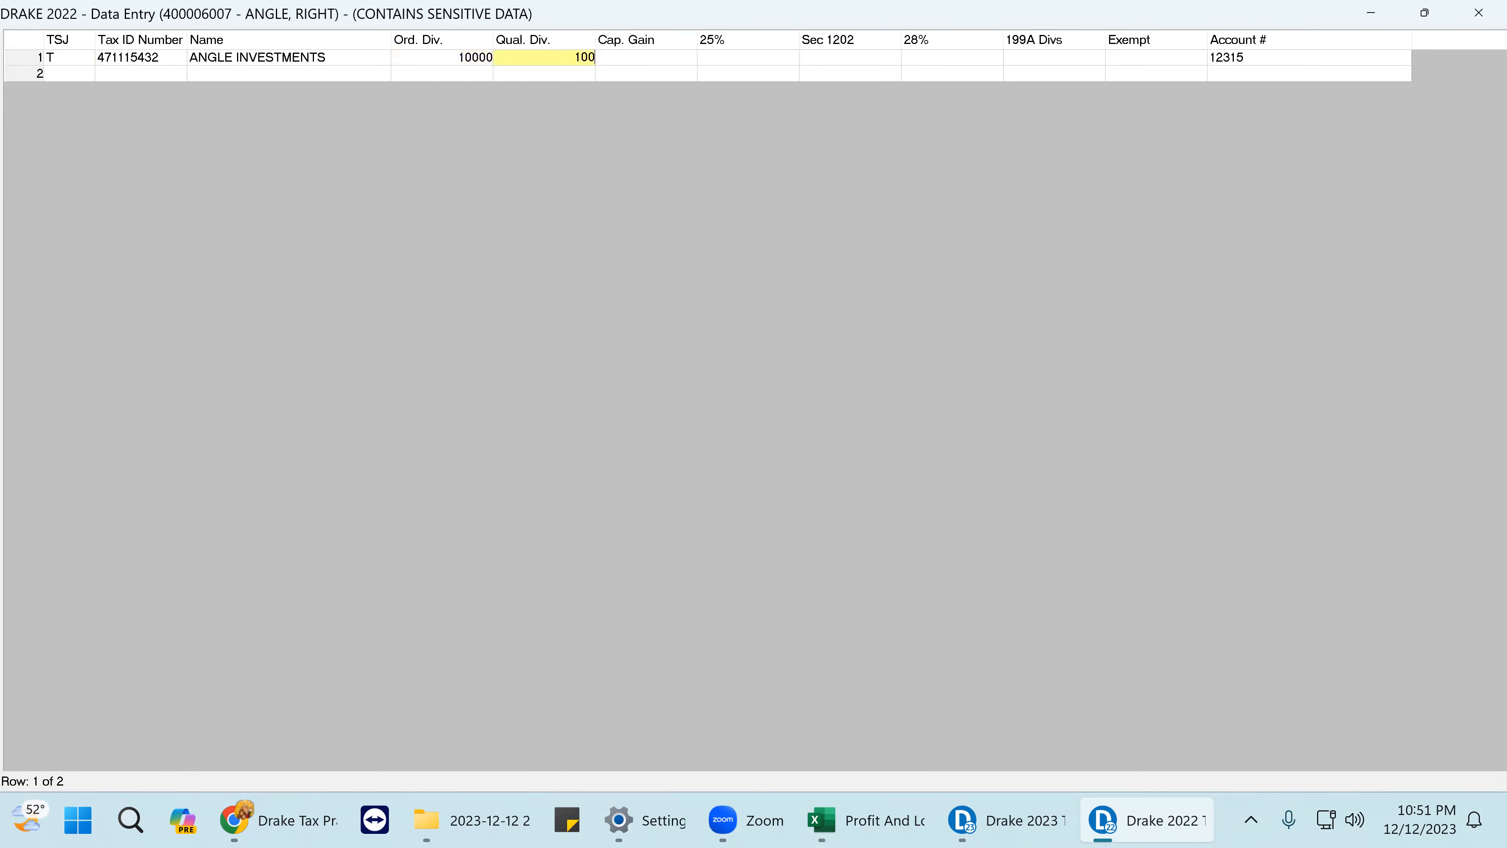
key(Tab)
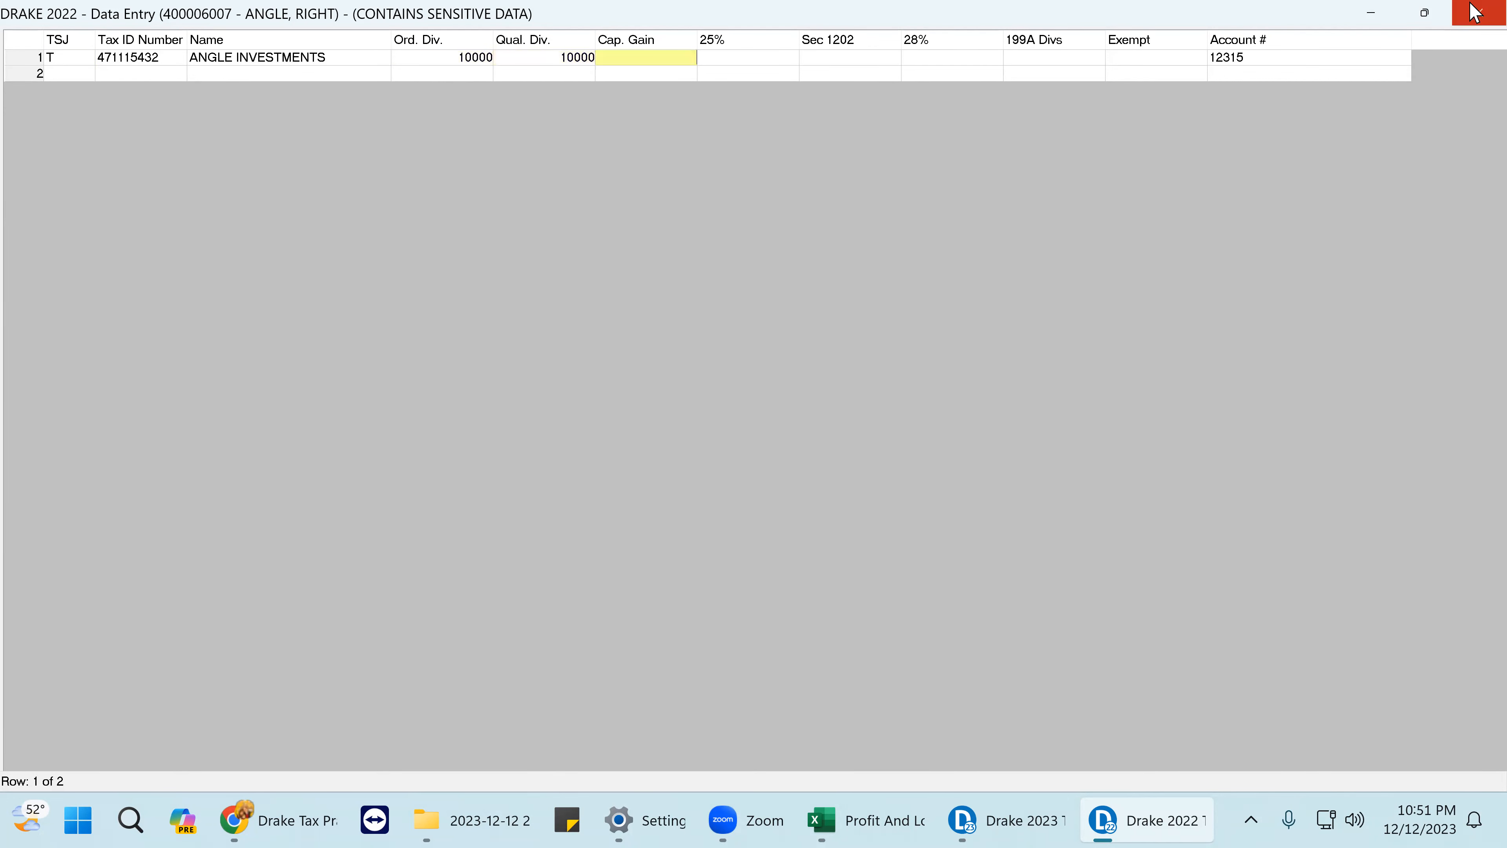
click(1476, 17)
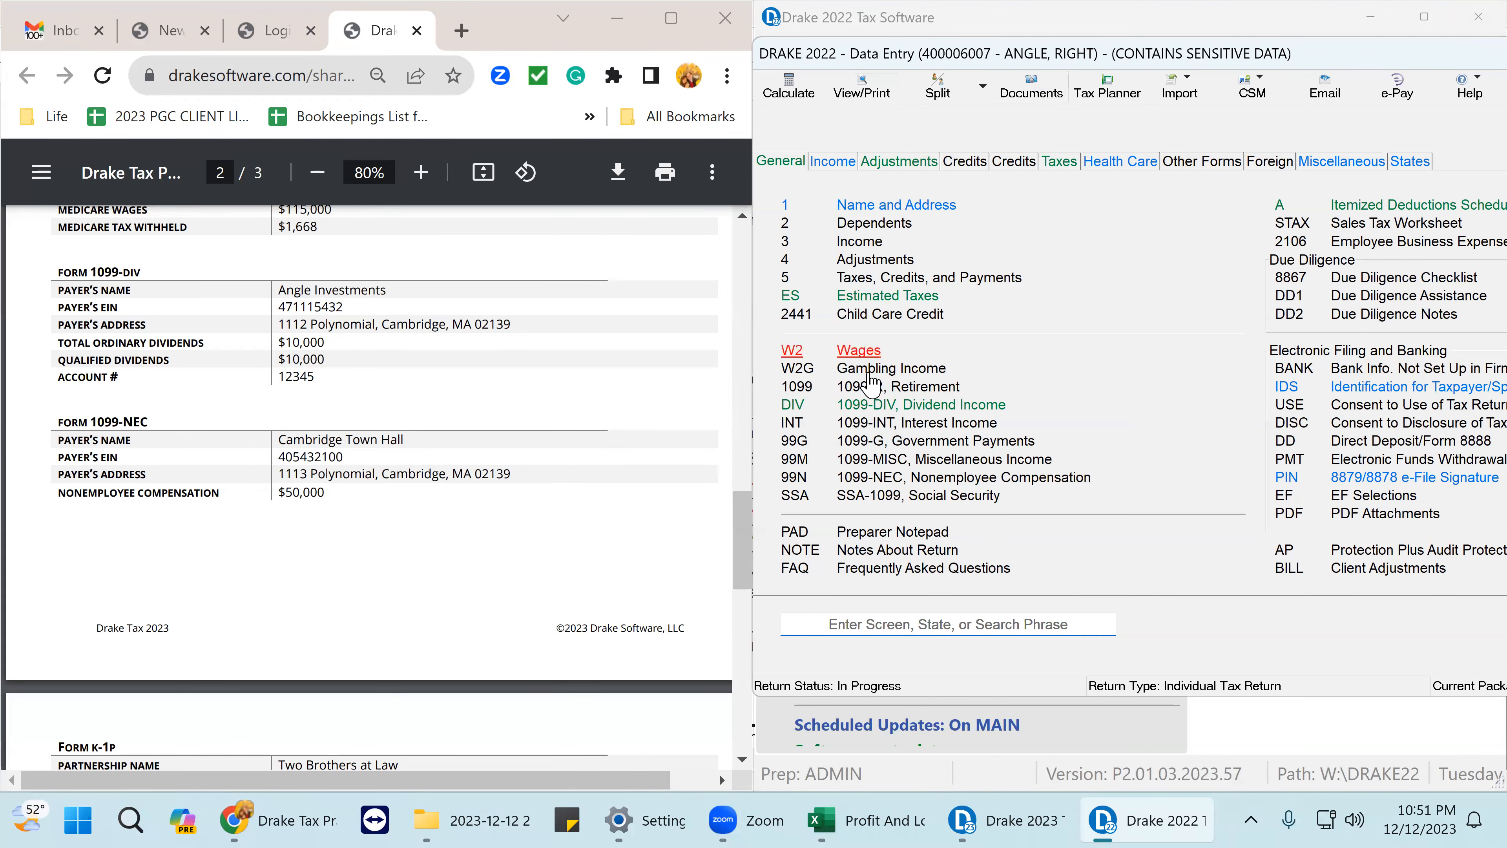
click(950, 410)
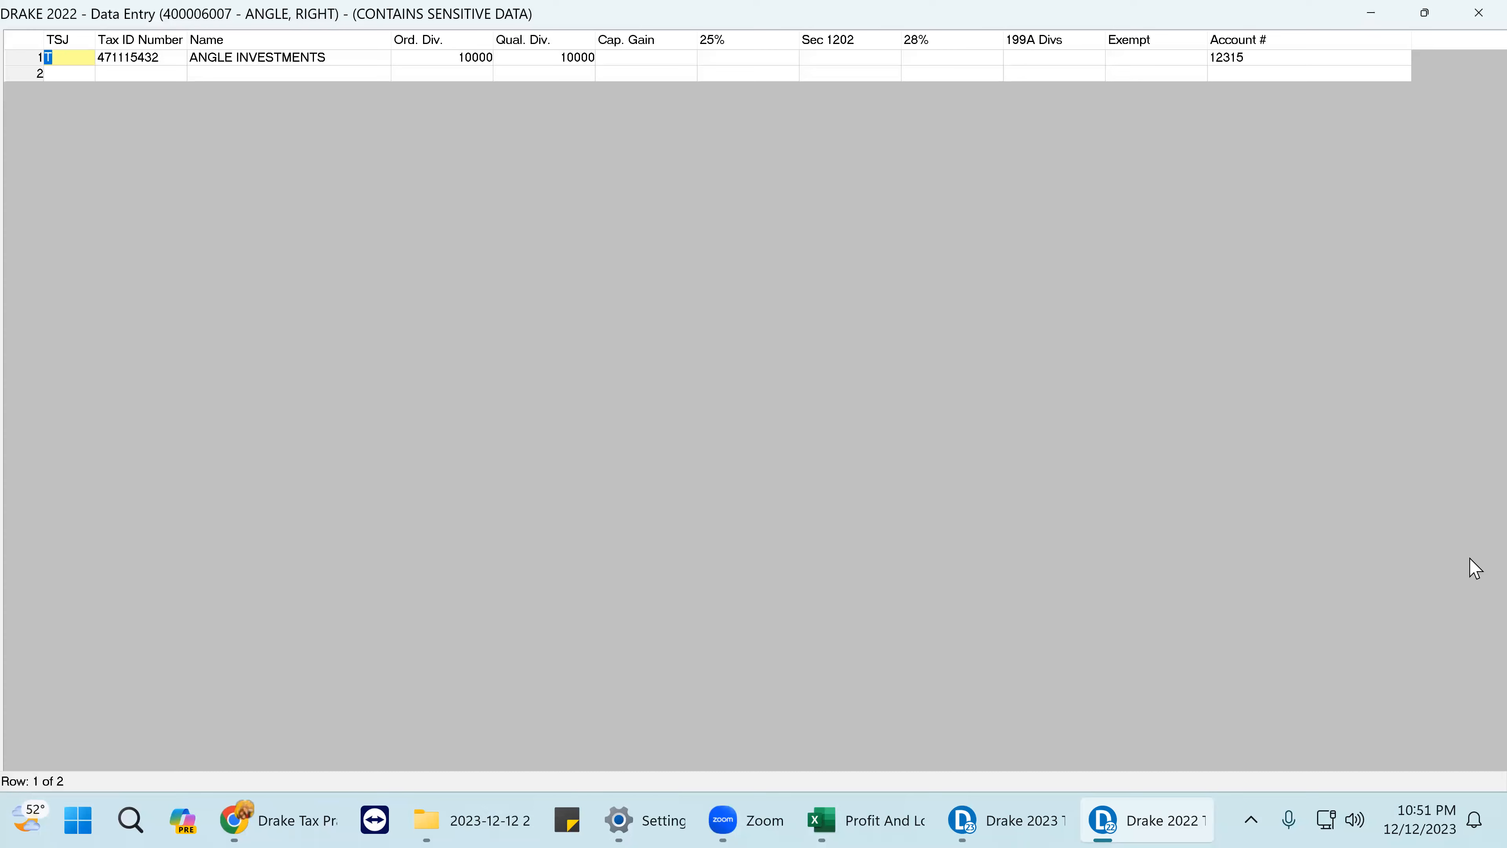
click(1478, 14)
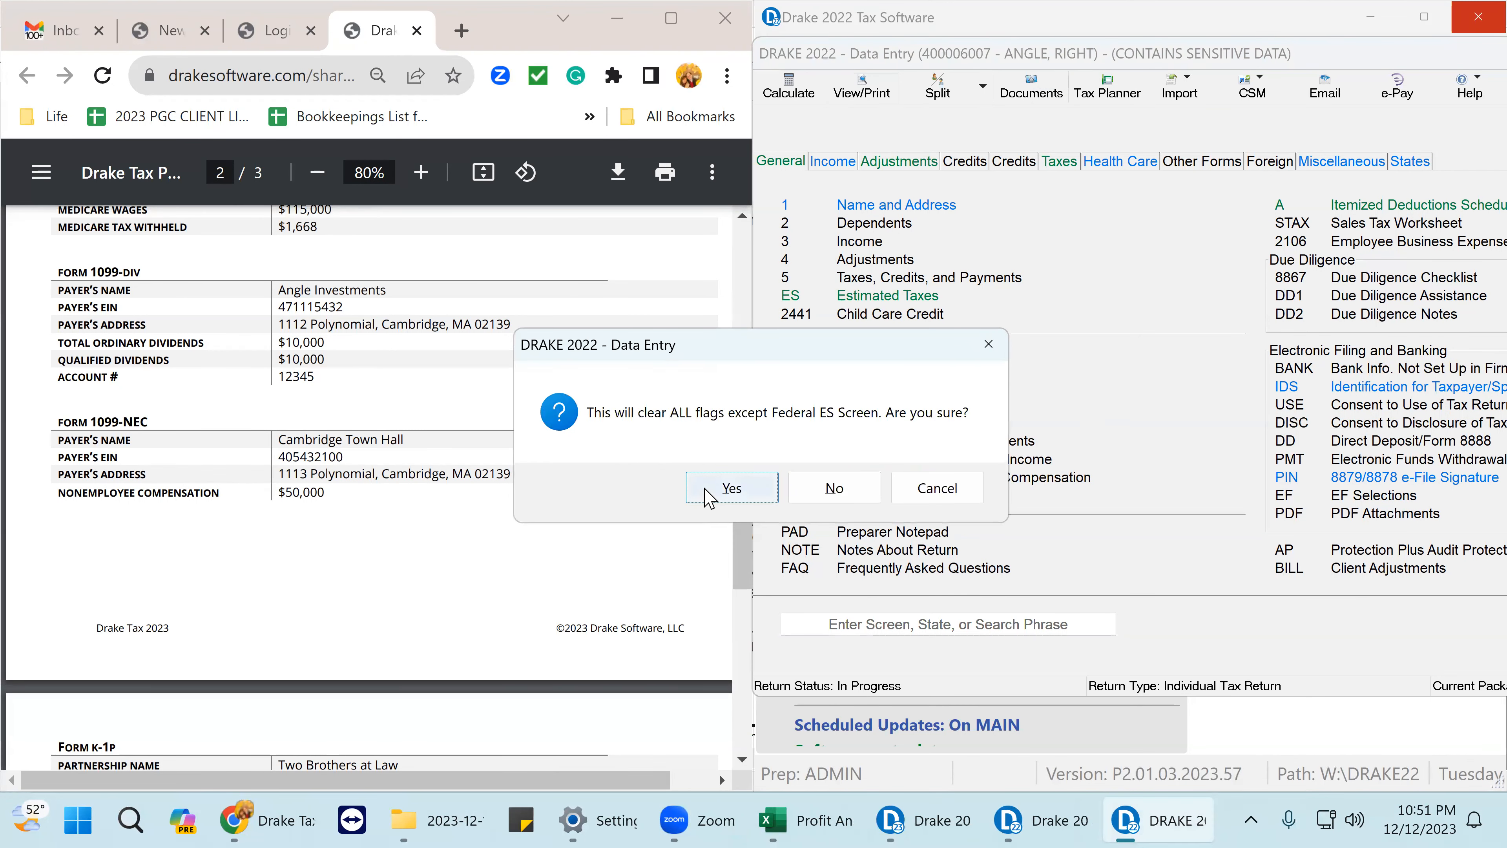
- Confirm clearing the flags, then reopen and close the estimated tax payments screen
click(732, 488)
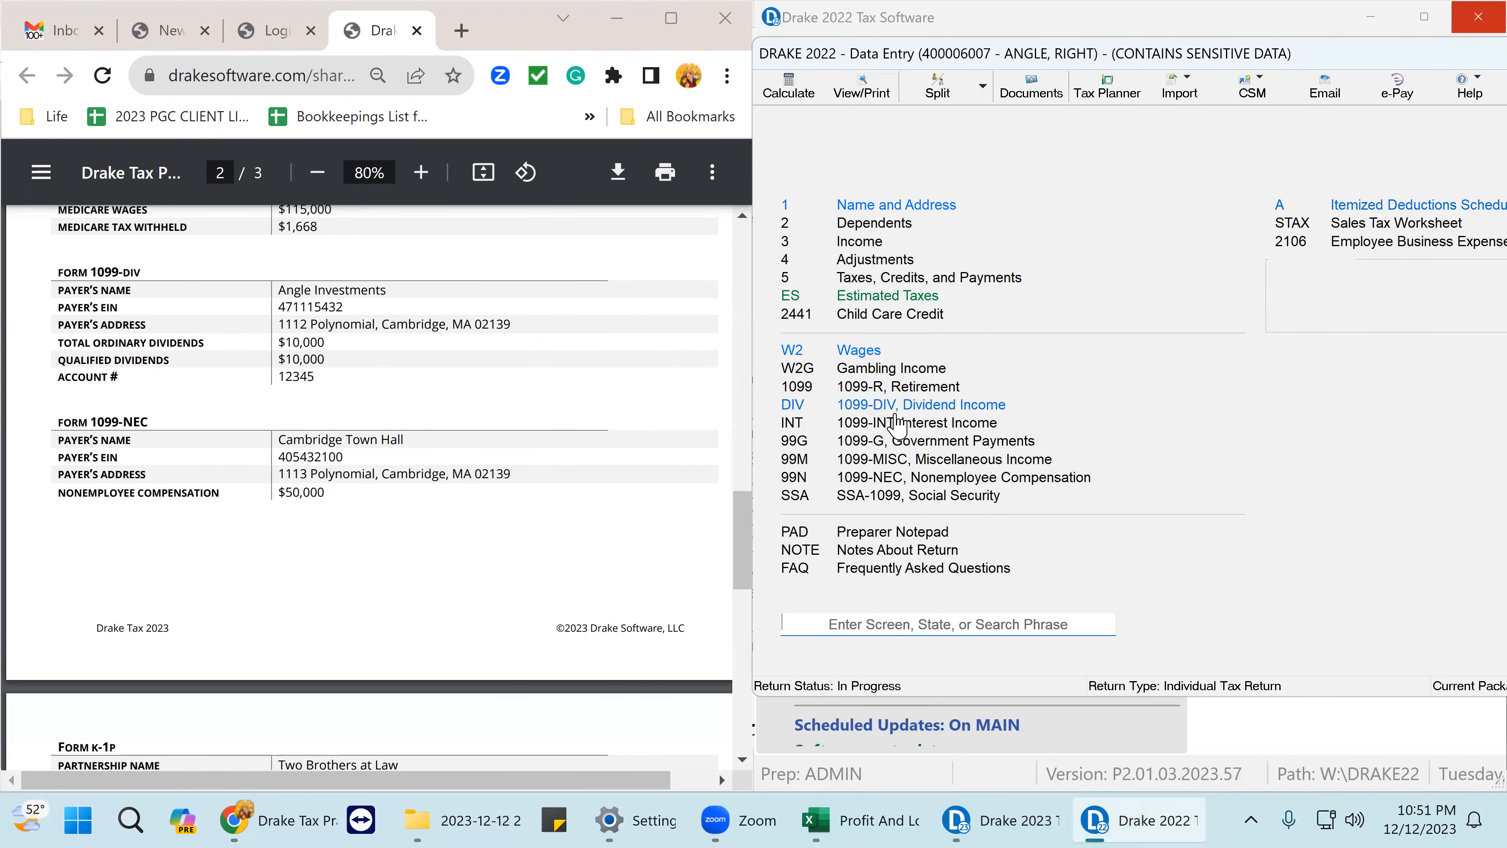
click(911, 296)
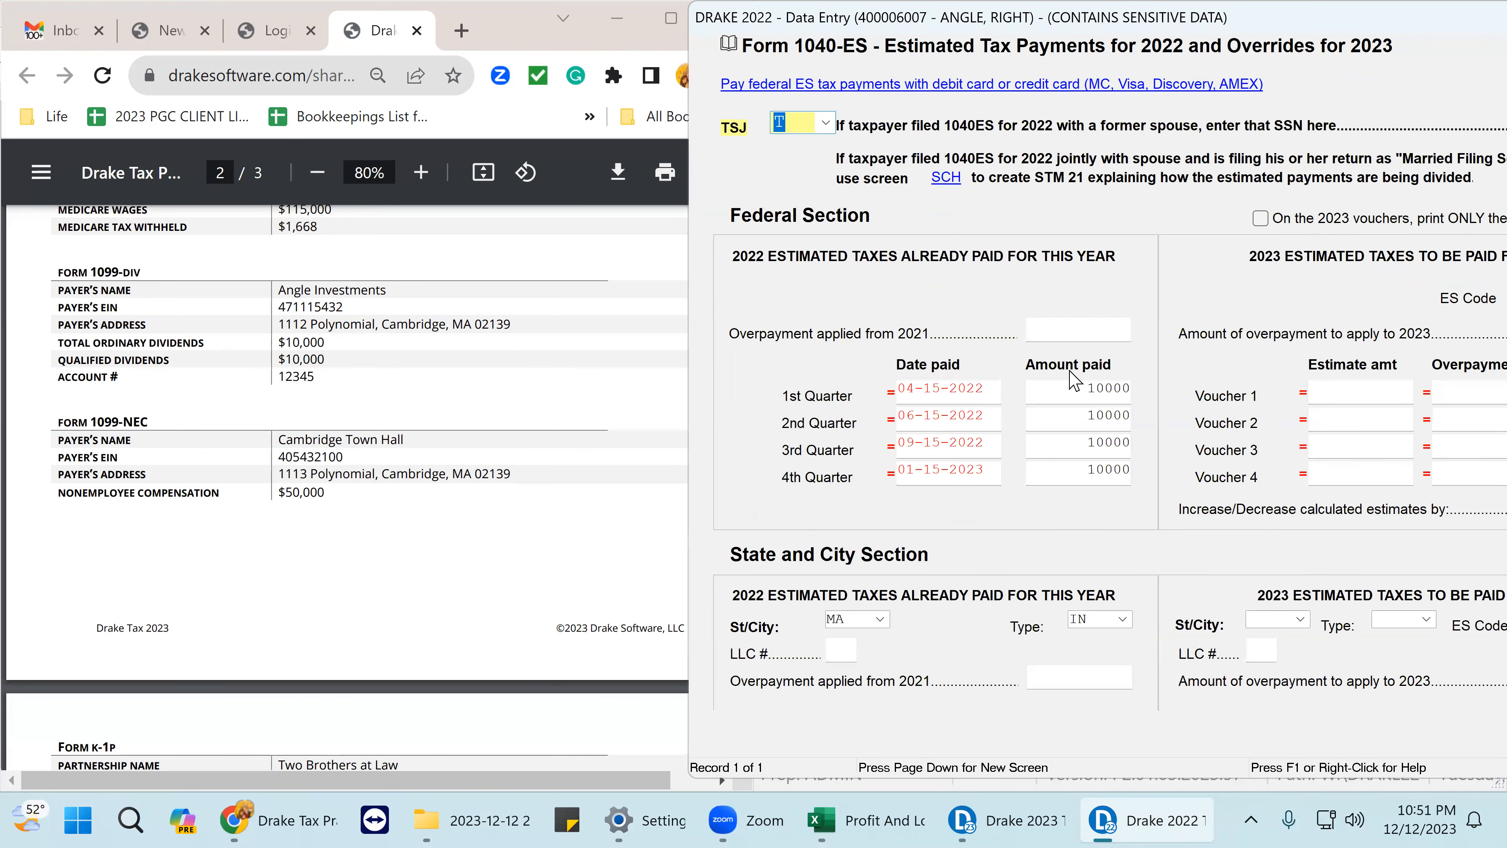
drag(1369, 13, 1014, 12)
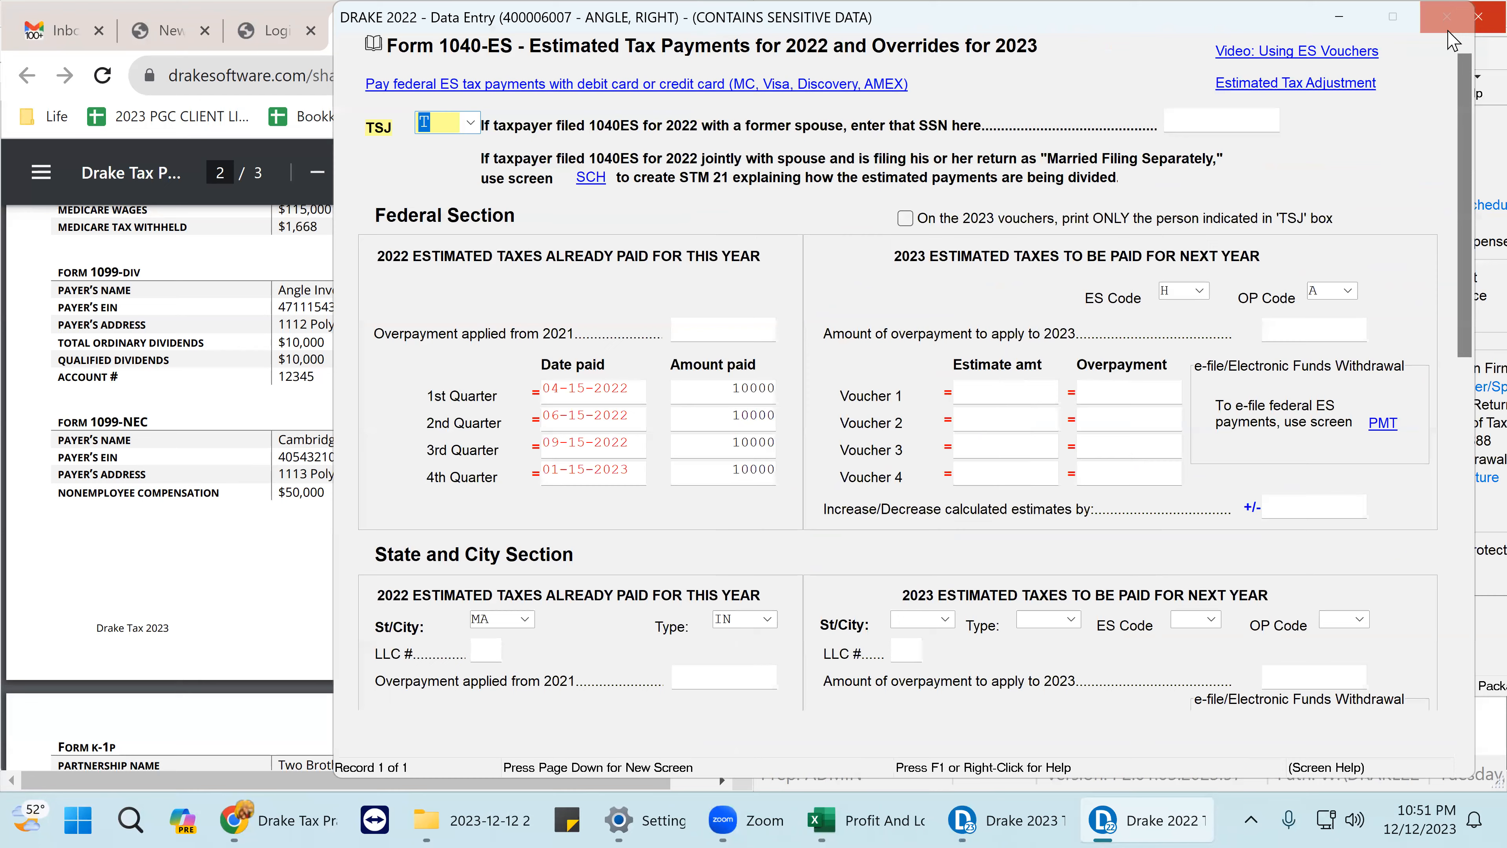
click(1448, 24)
- Open the W-2 wages screen for employer Prime Number Partners
click(871, 357)
scroll(237, 401, up, 8)
scroll(264, 410, down, 4)
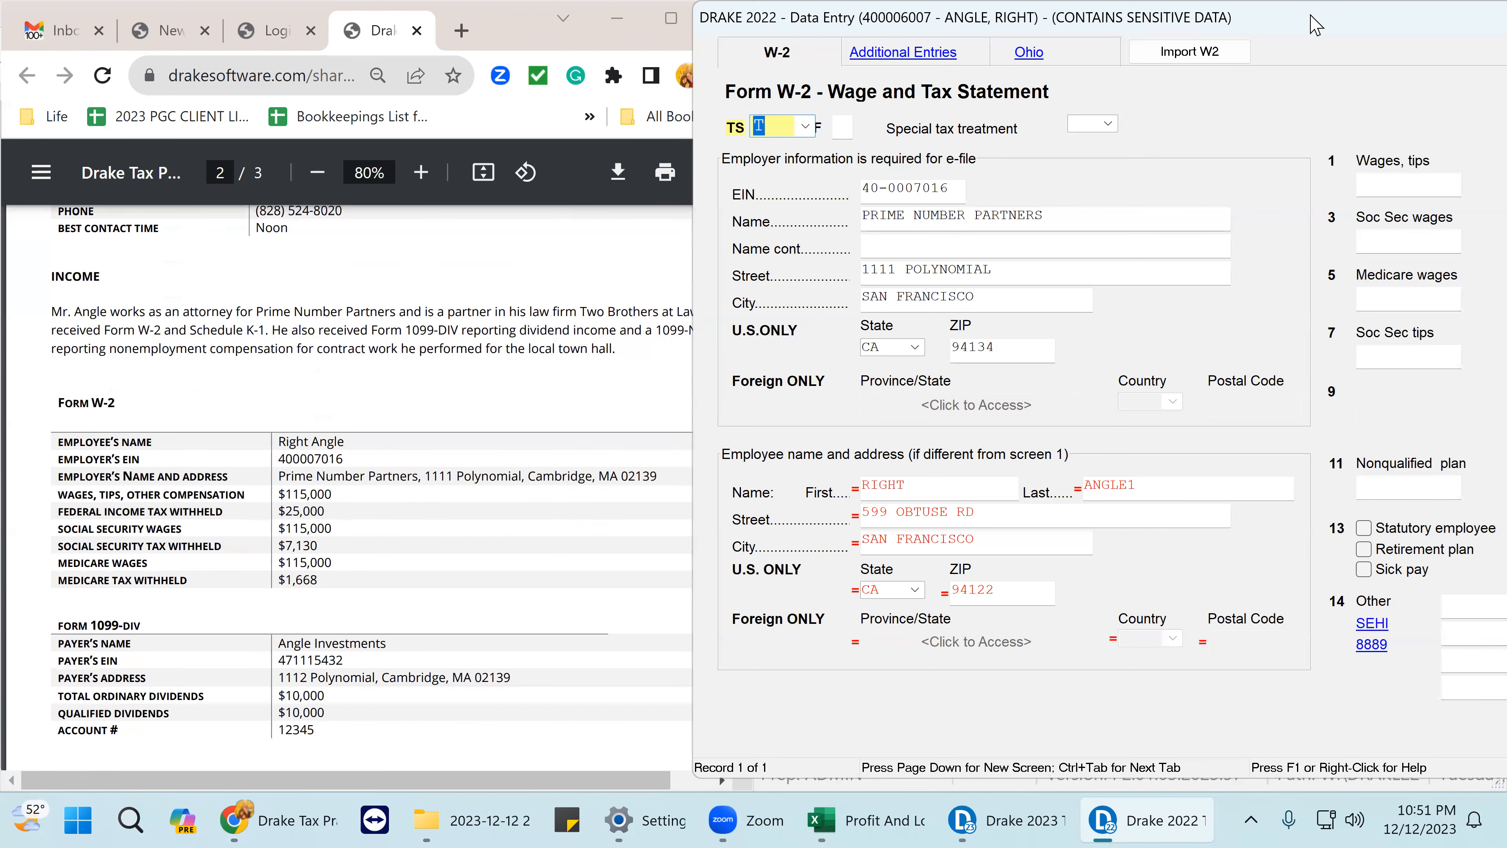
- Set W-2 box 1 wages to 115000 with 25000 federal withholding in box 2
drag(1311, 16, 1044, 45)
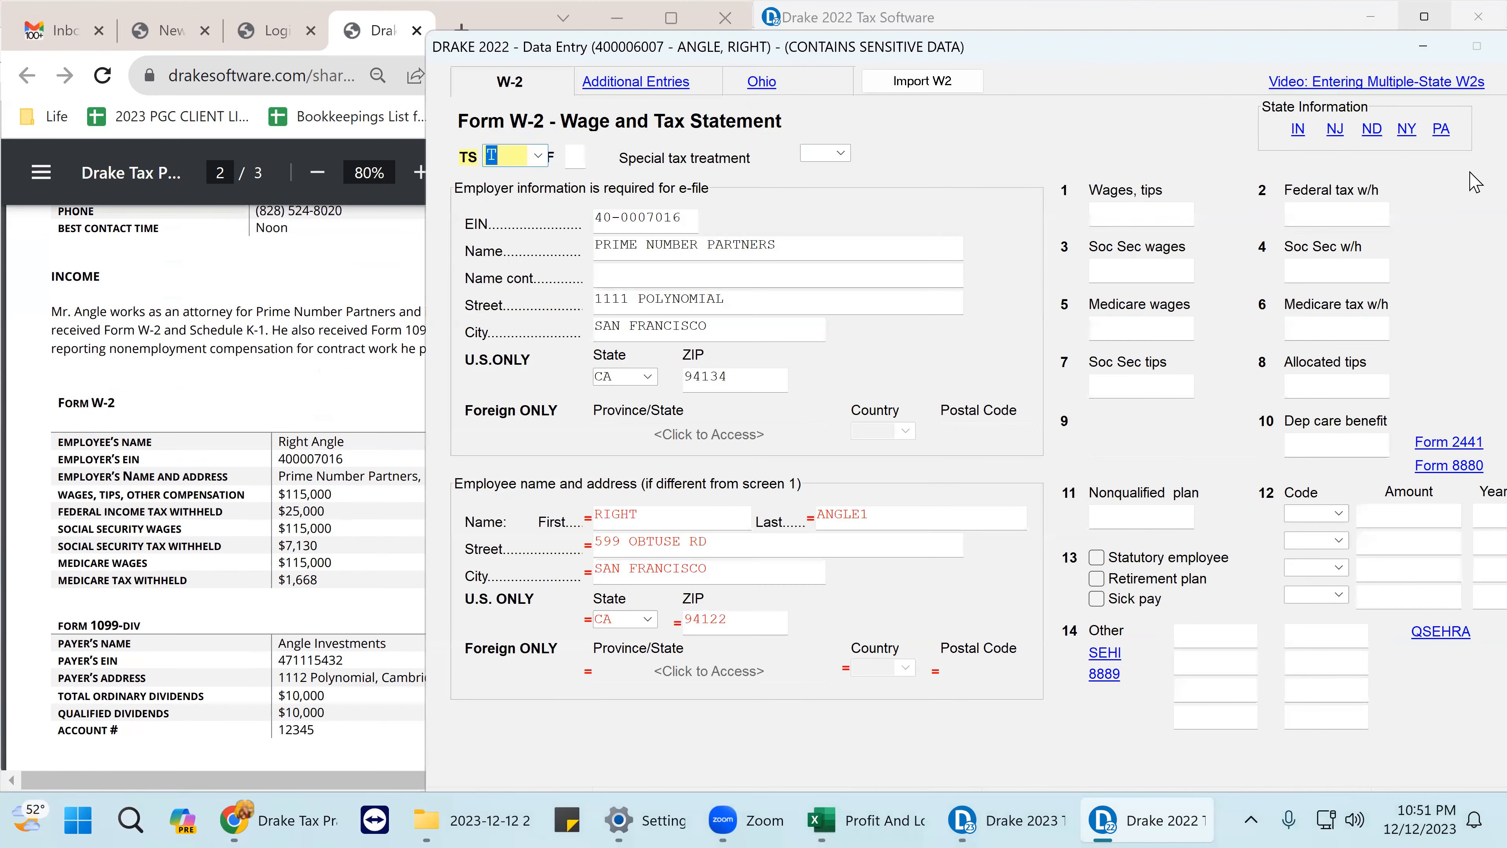
click(1107, 207)
text(11500)
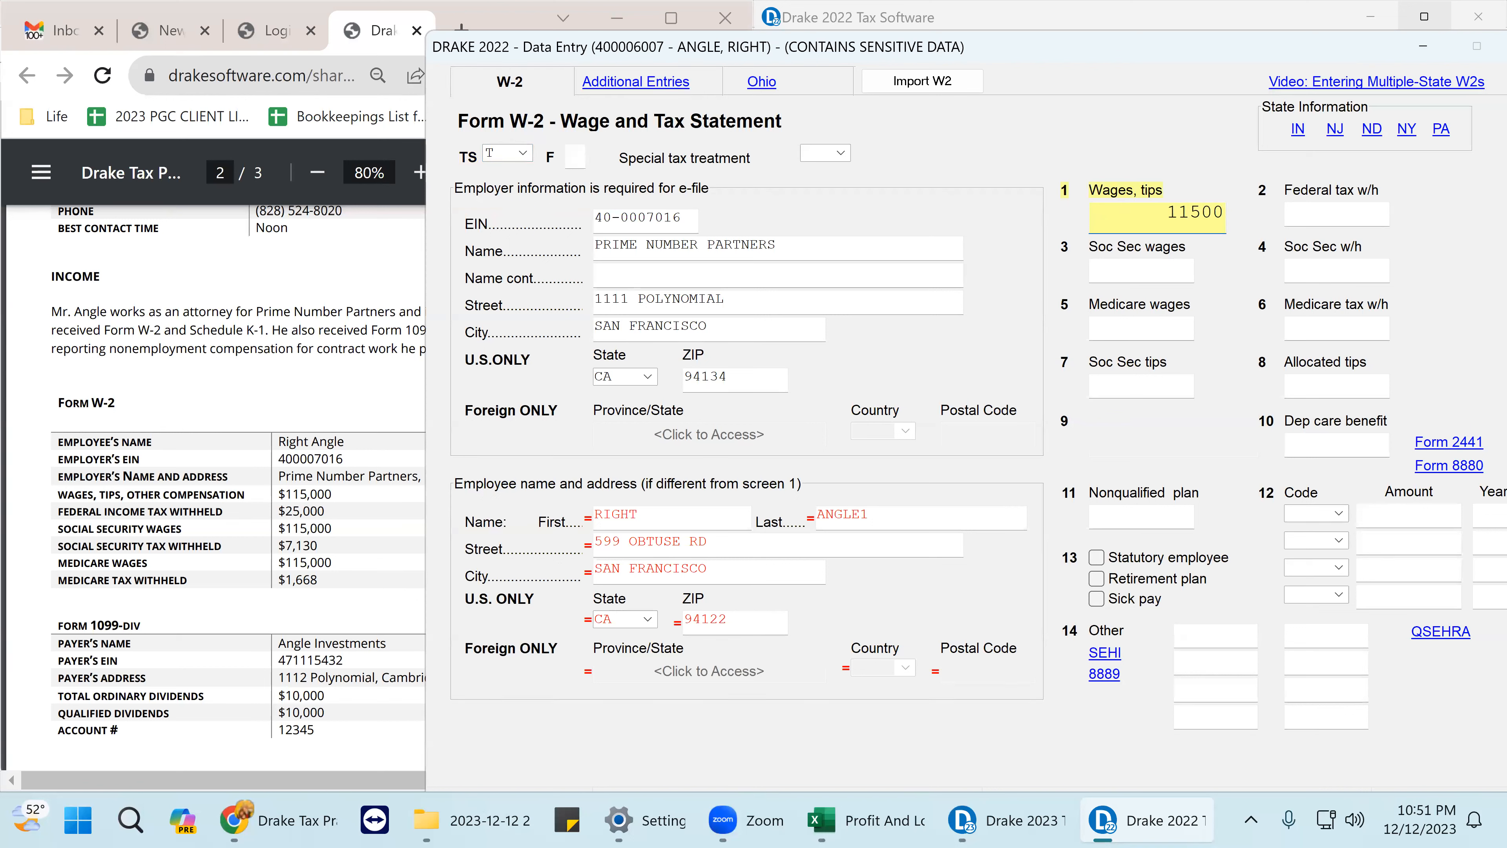
text(0)
key(Return)
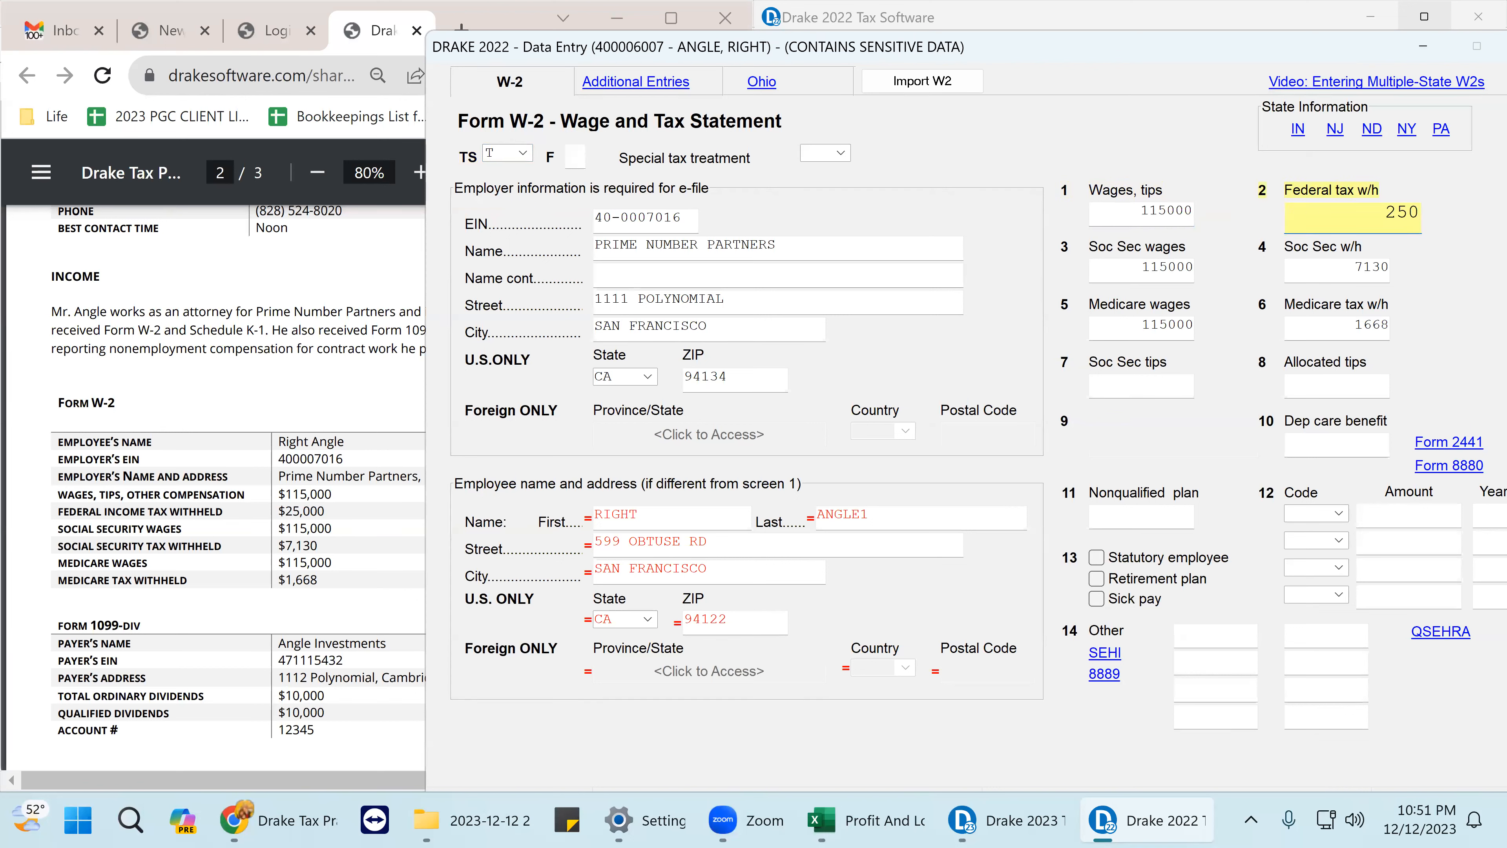
key(Return)
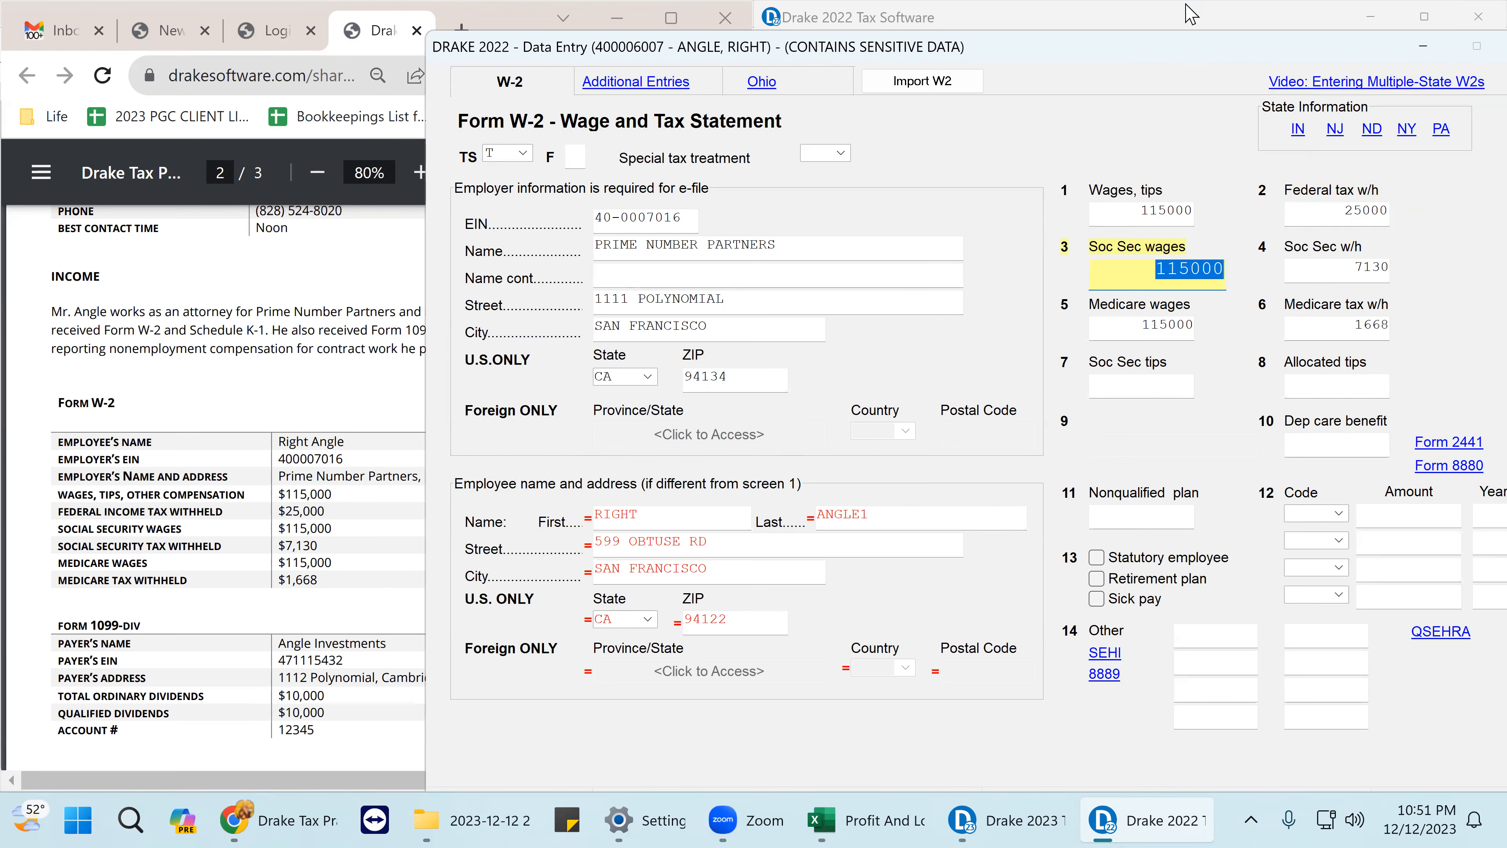
- Change the W-2 box 15 state from CA to MA and close the W-2 screen
drag(1159, 34, 1186, 5)
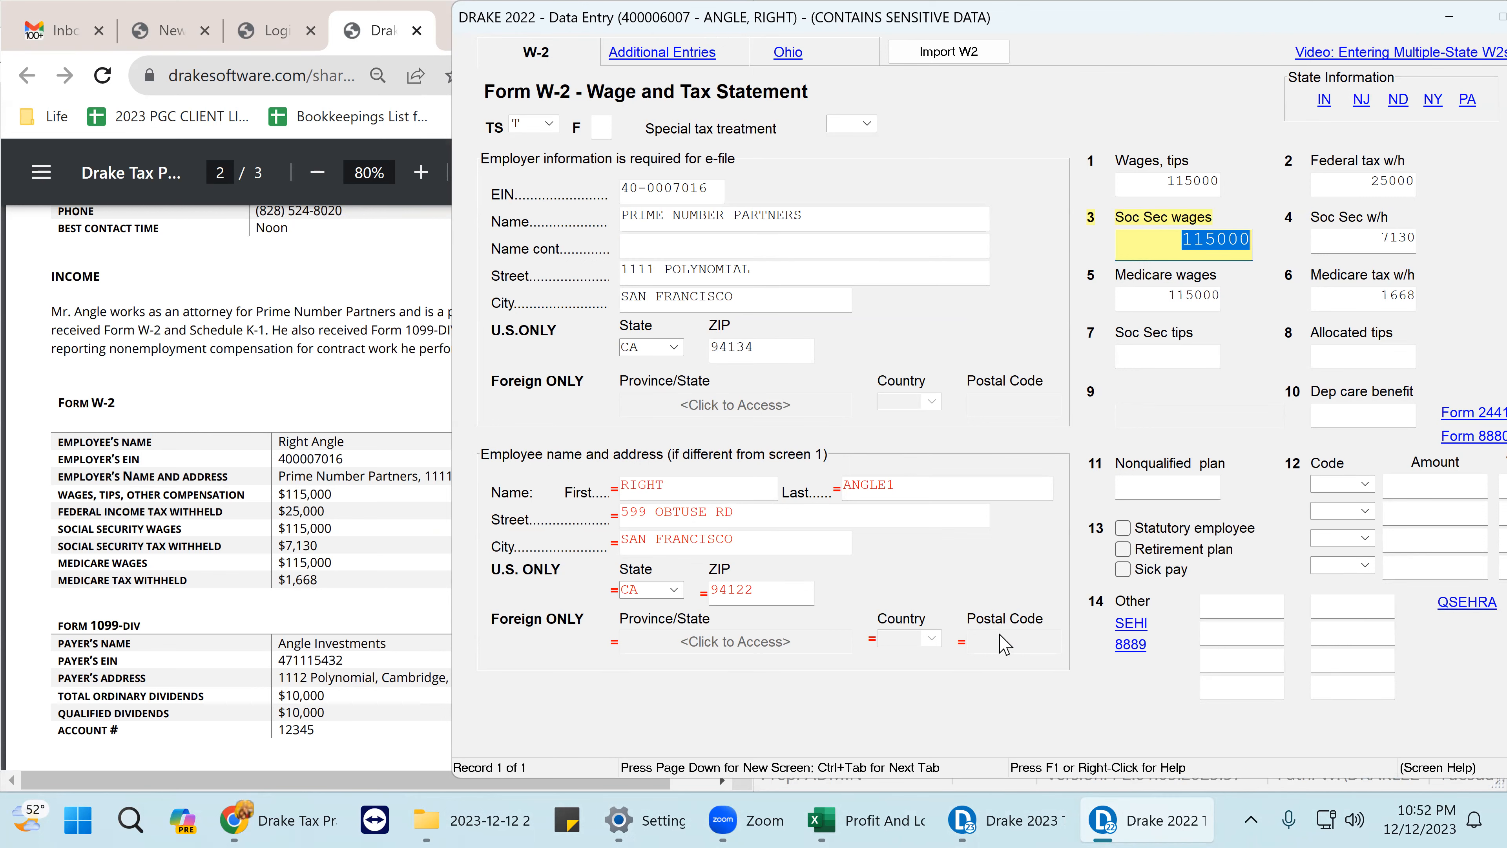
scroll(973, 639, down, 4)
click(518, 574)
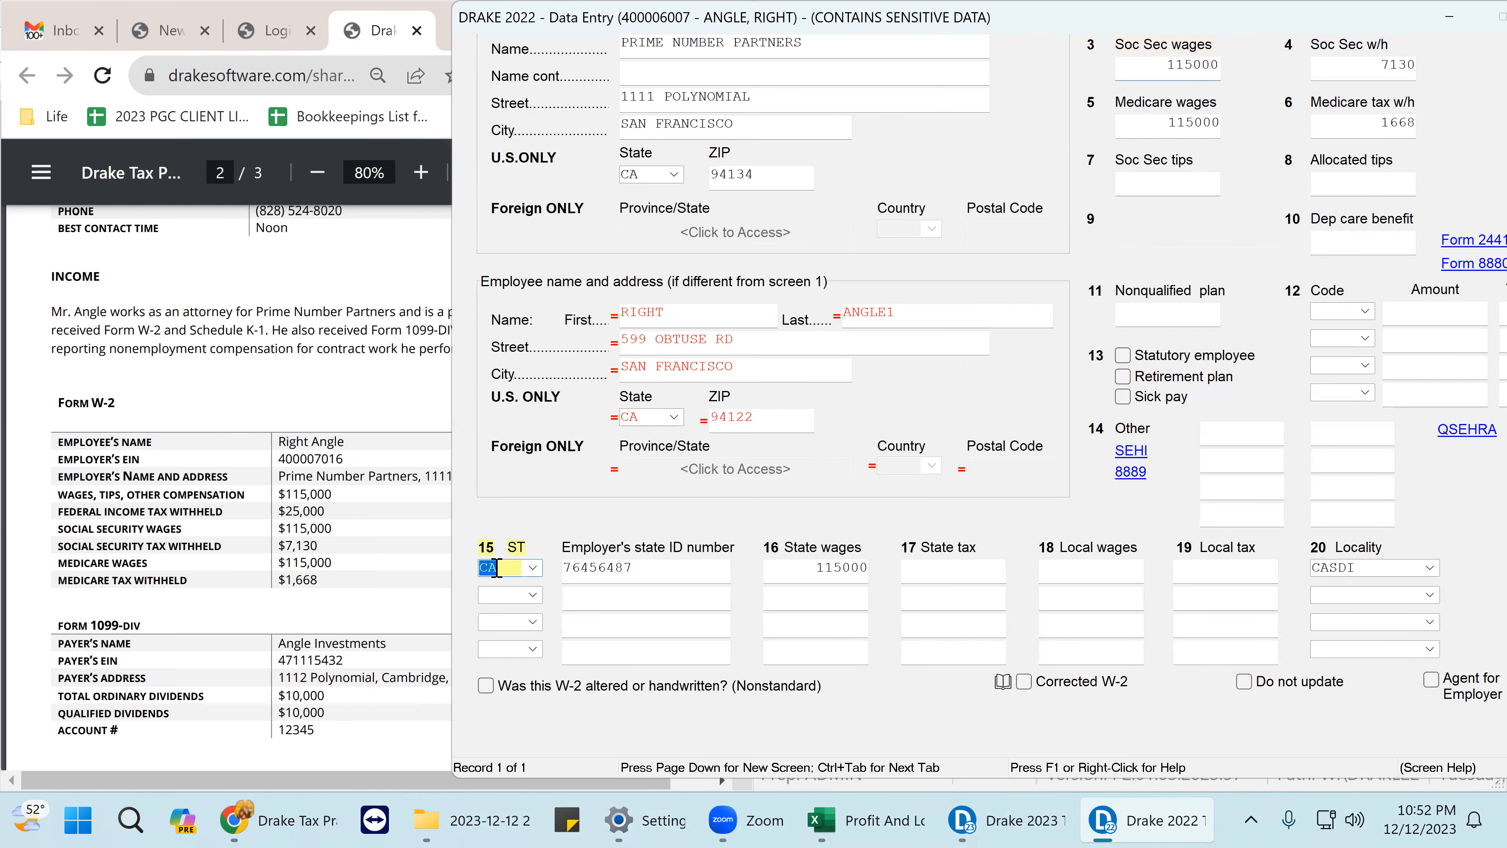
text(M)
key(Tab)
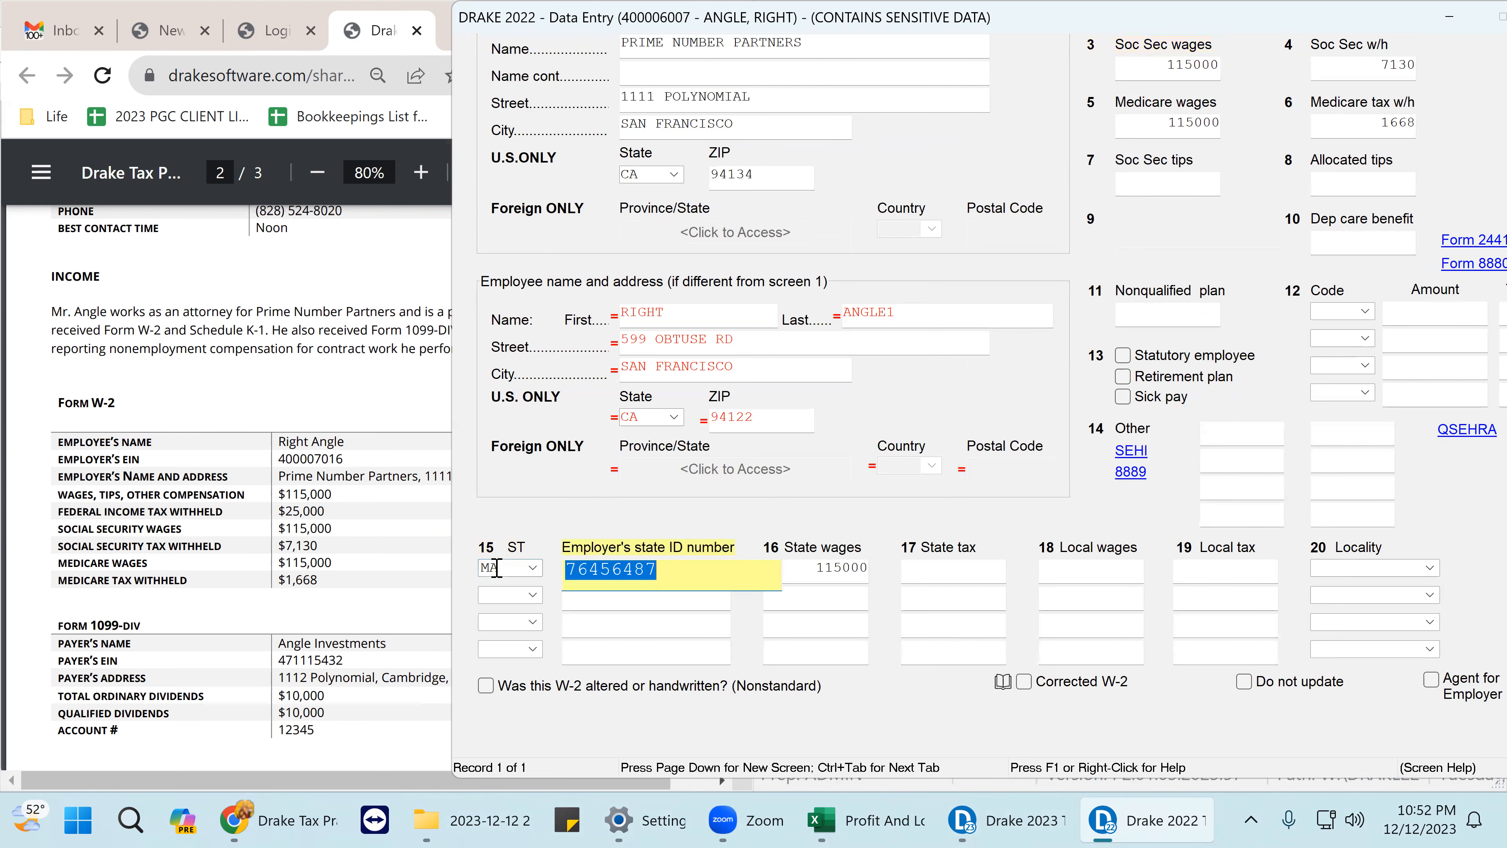
drag(1366, 11, 1142, 4)
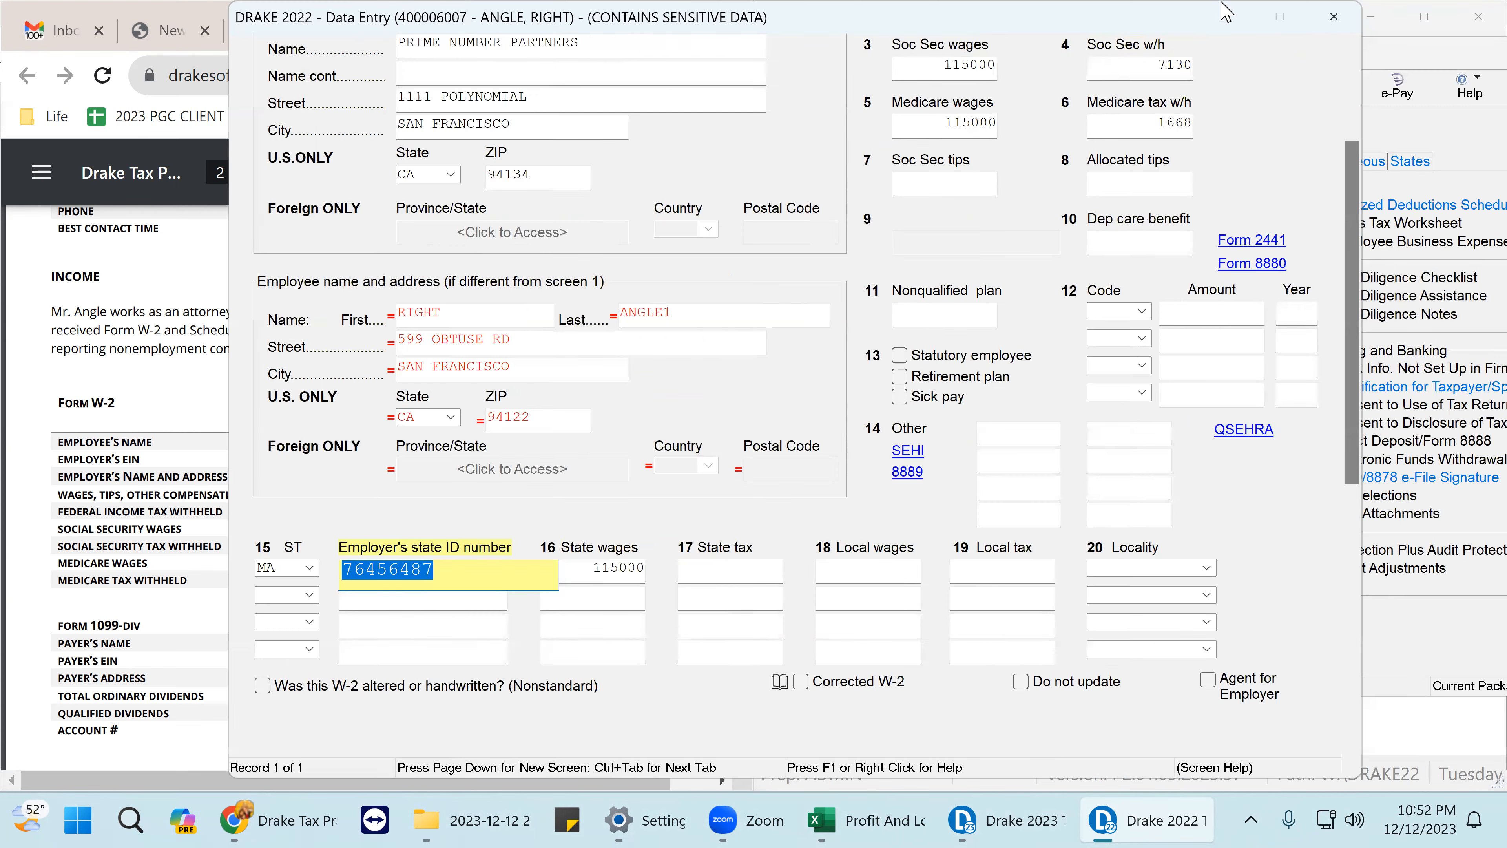
click(1329, 18)
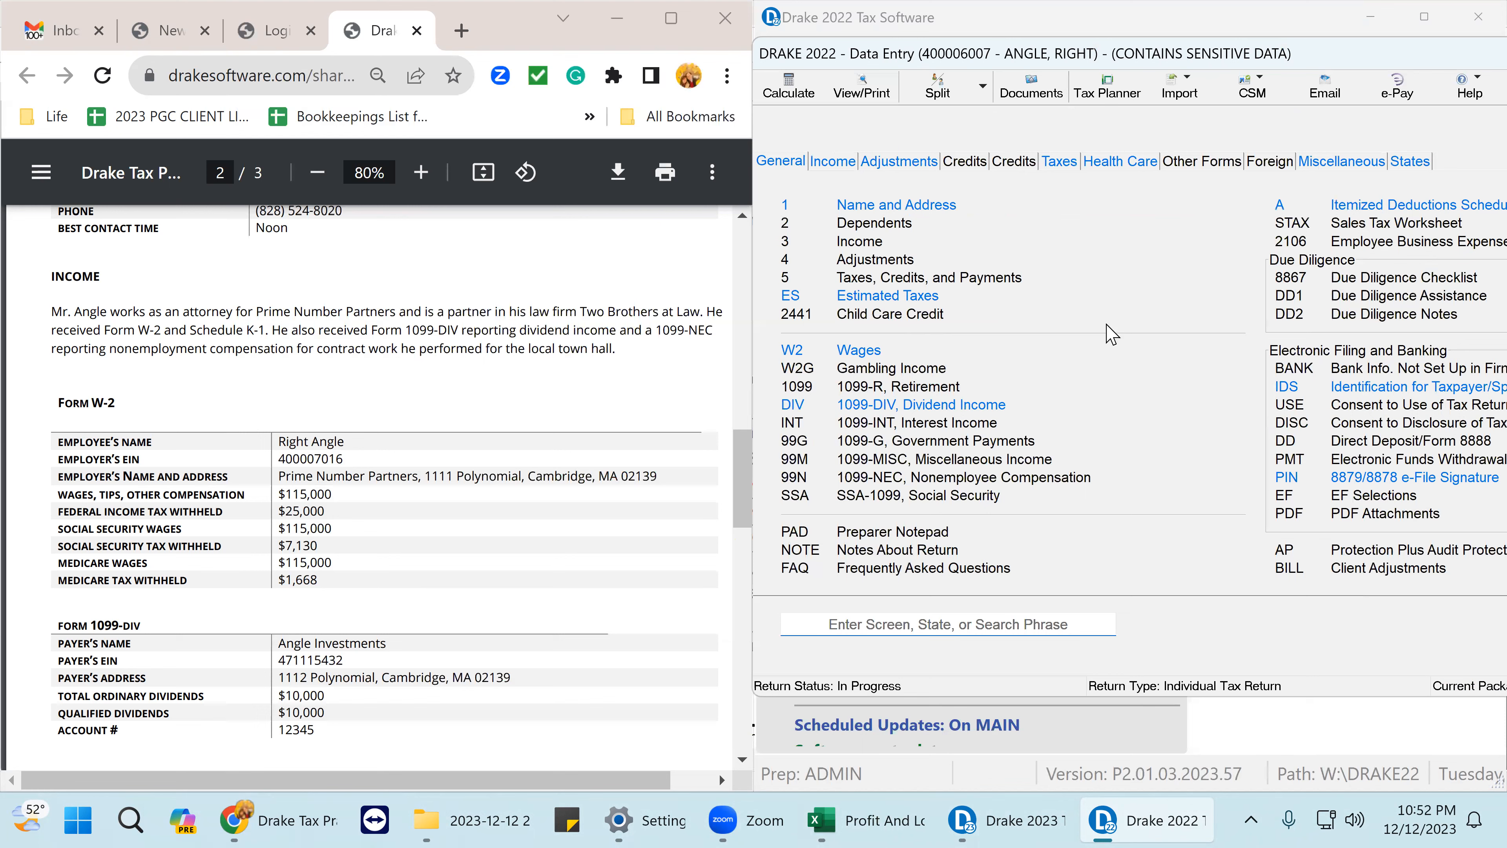
click(843, 164)
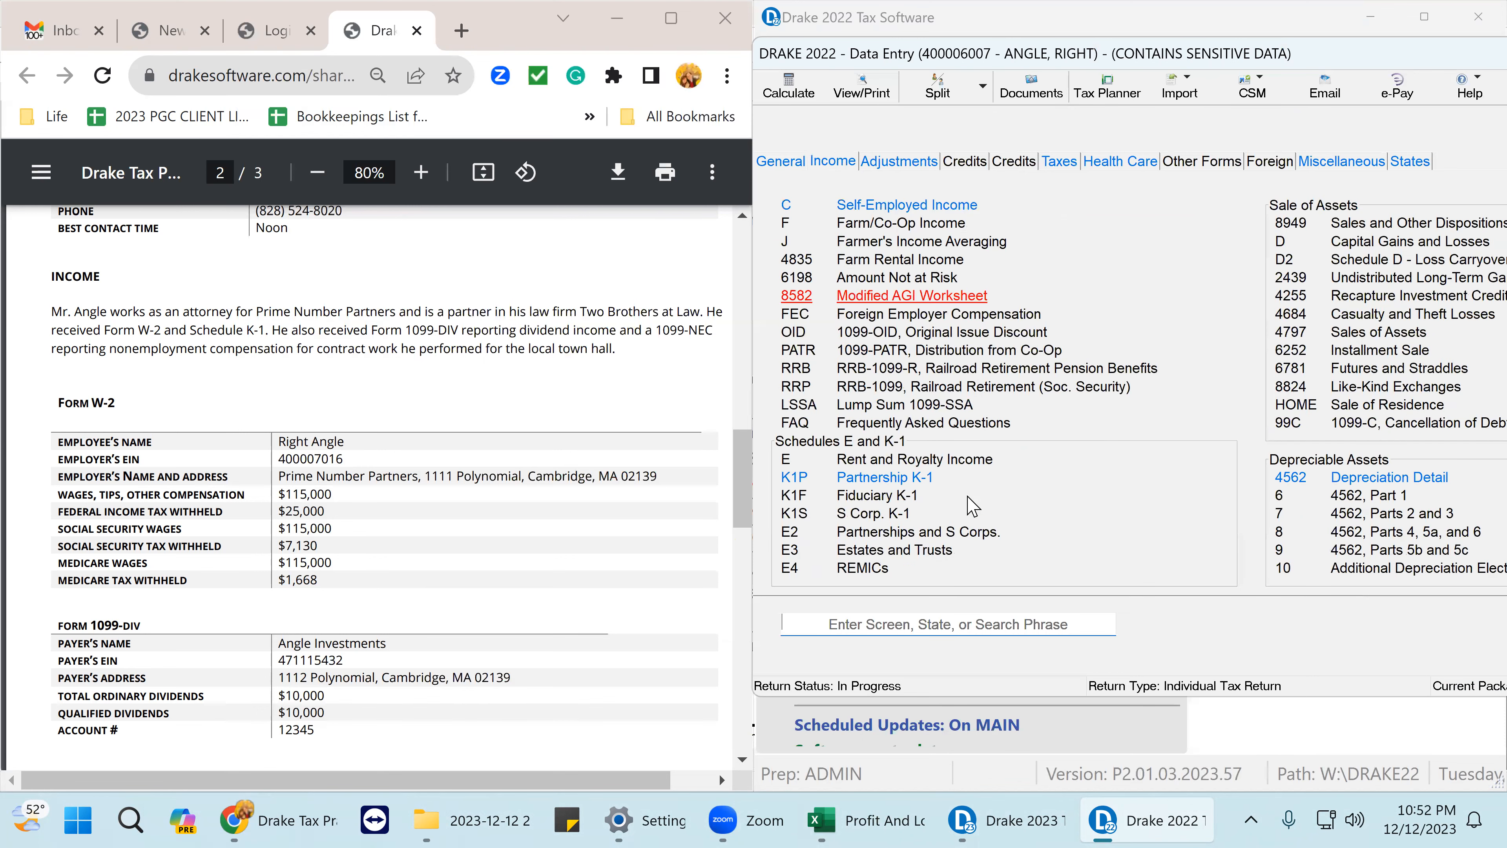
click(880, 478)
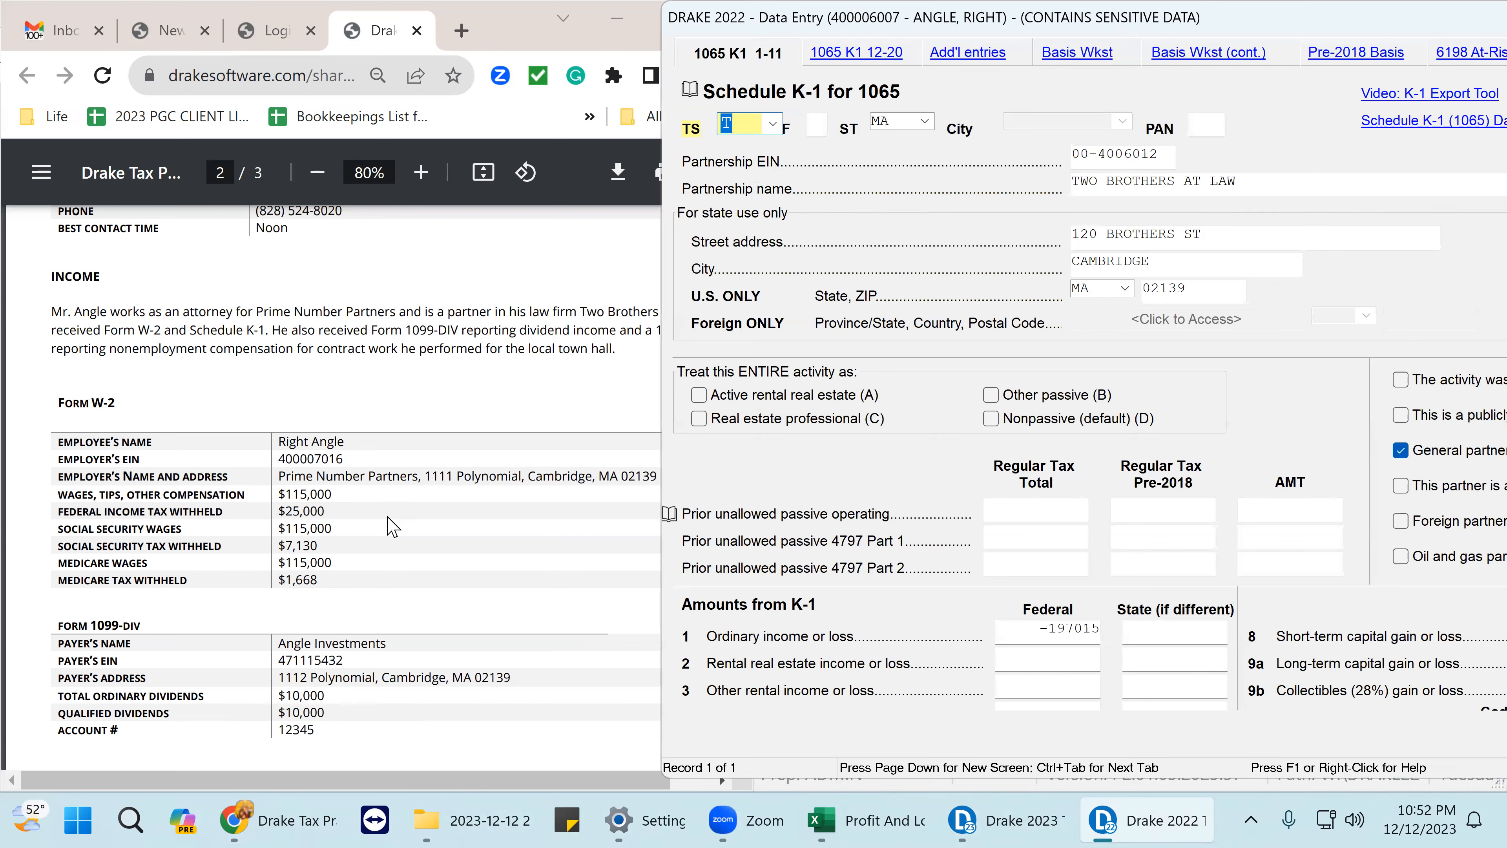
scroll(392, 525, down, 10)
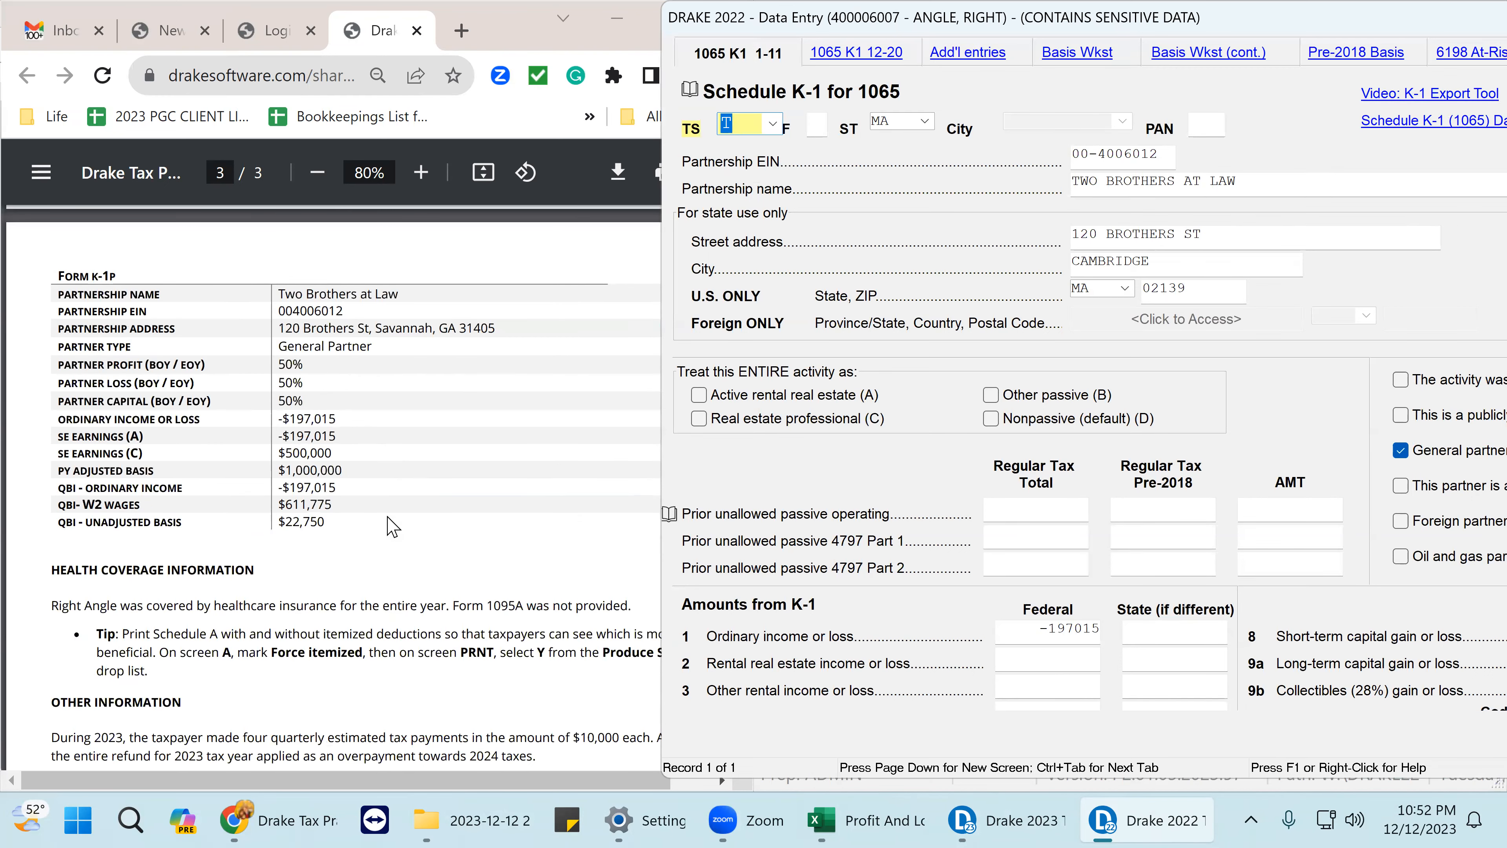
scroll(392, 526, up, 15)
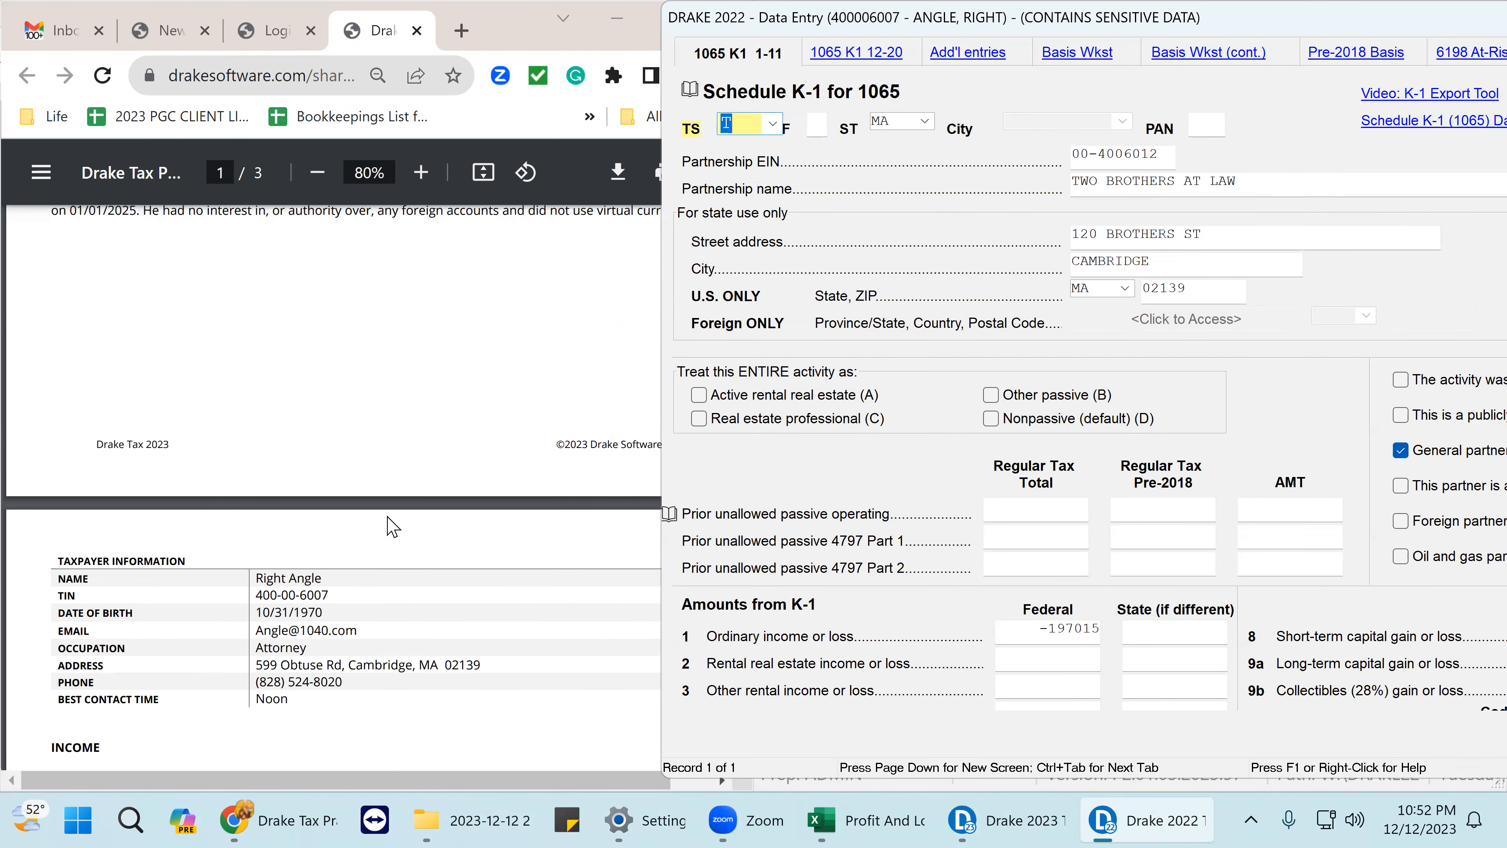
scroll(391, 526, down, 5)
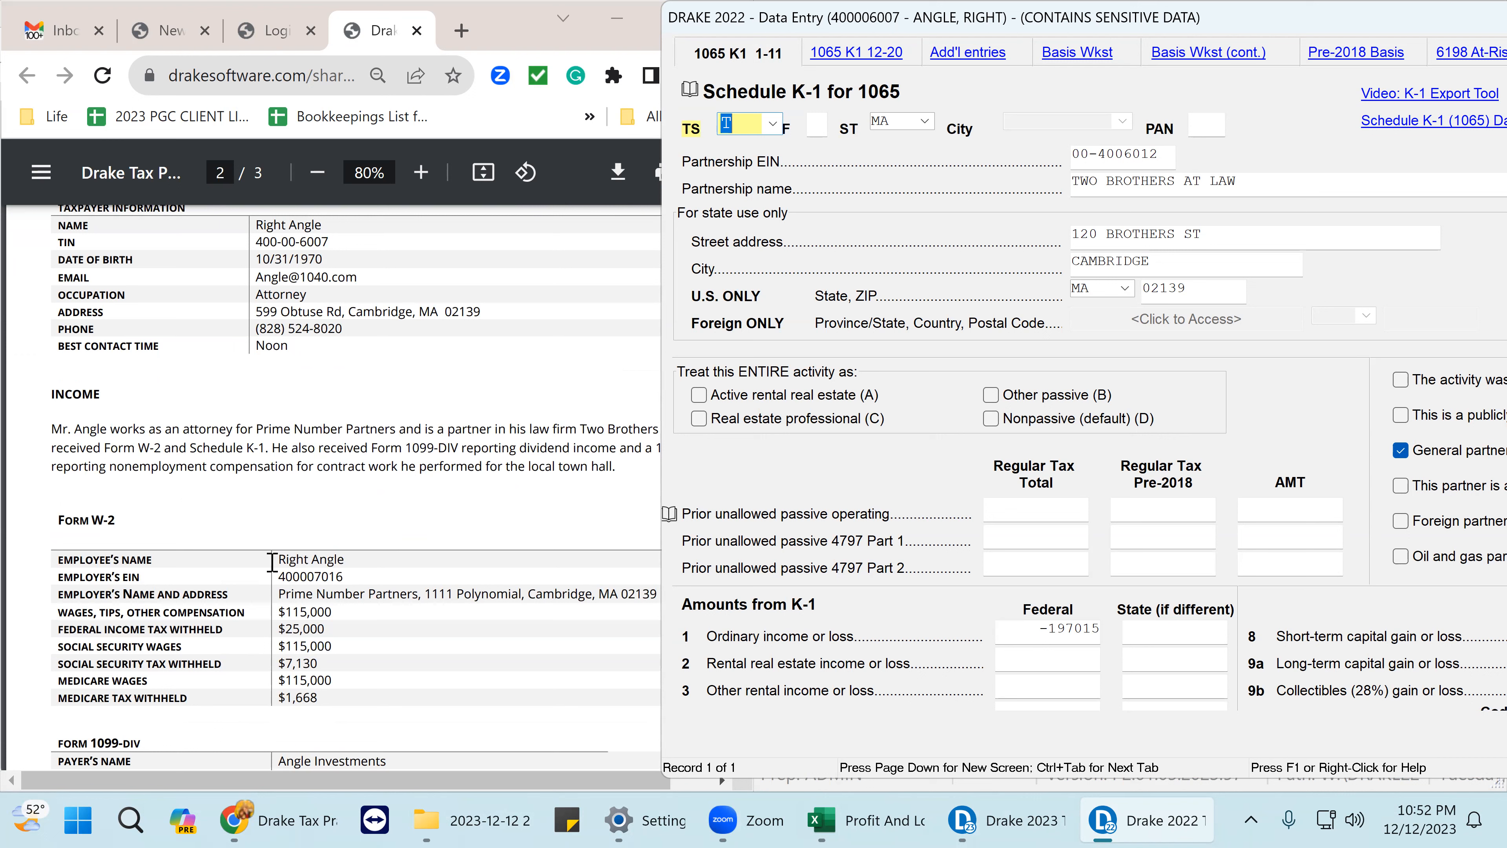
click(1167, 156)
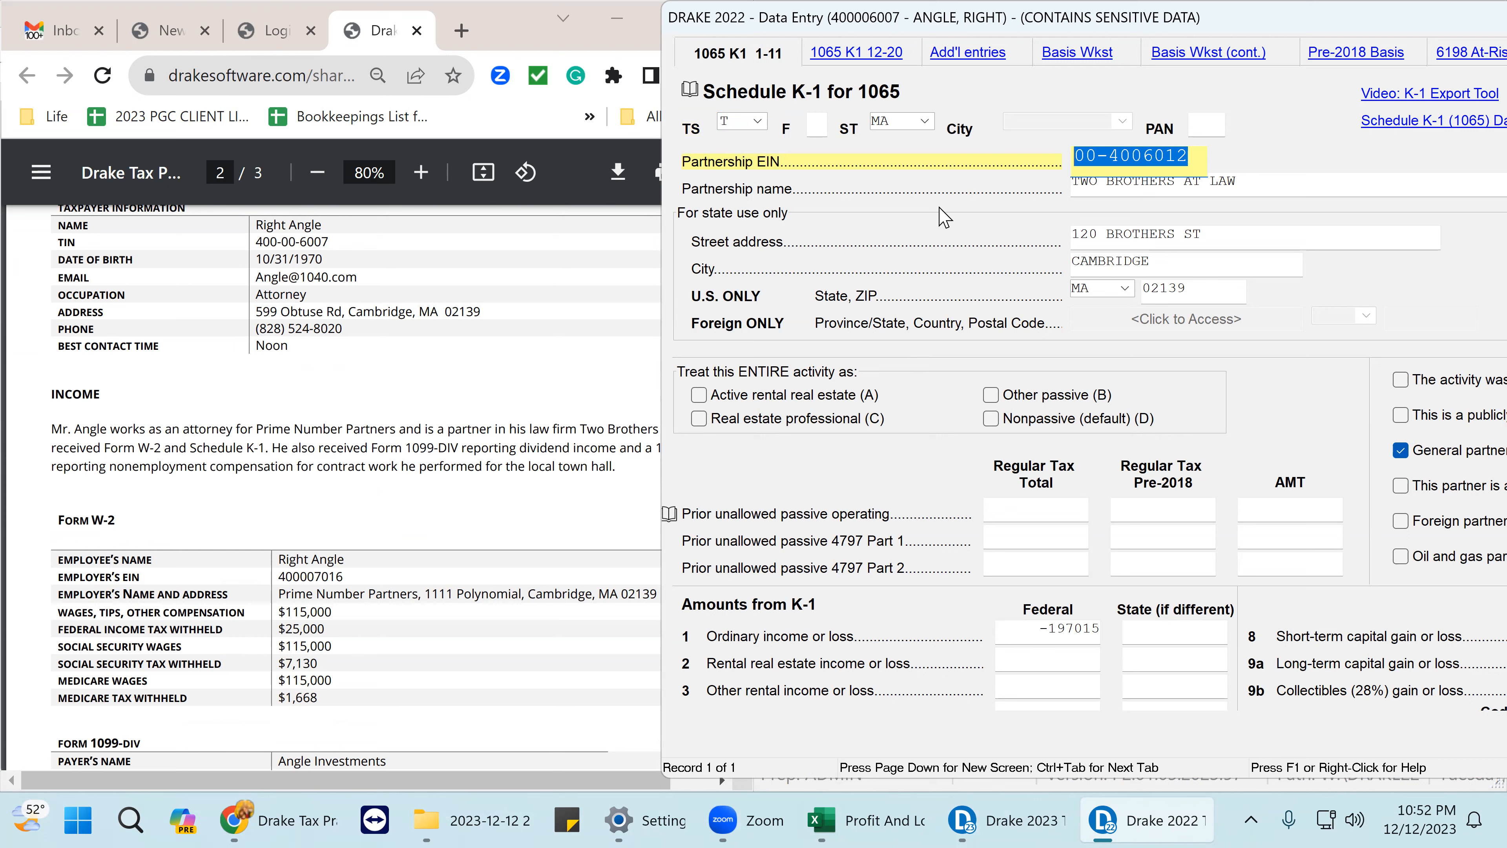
key(Delete)
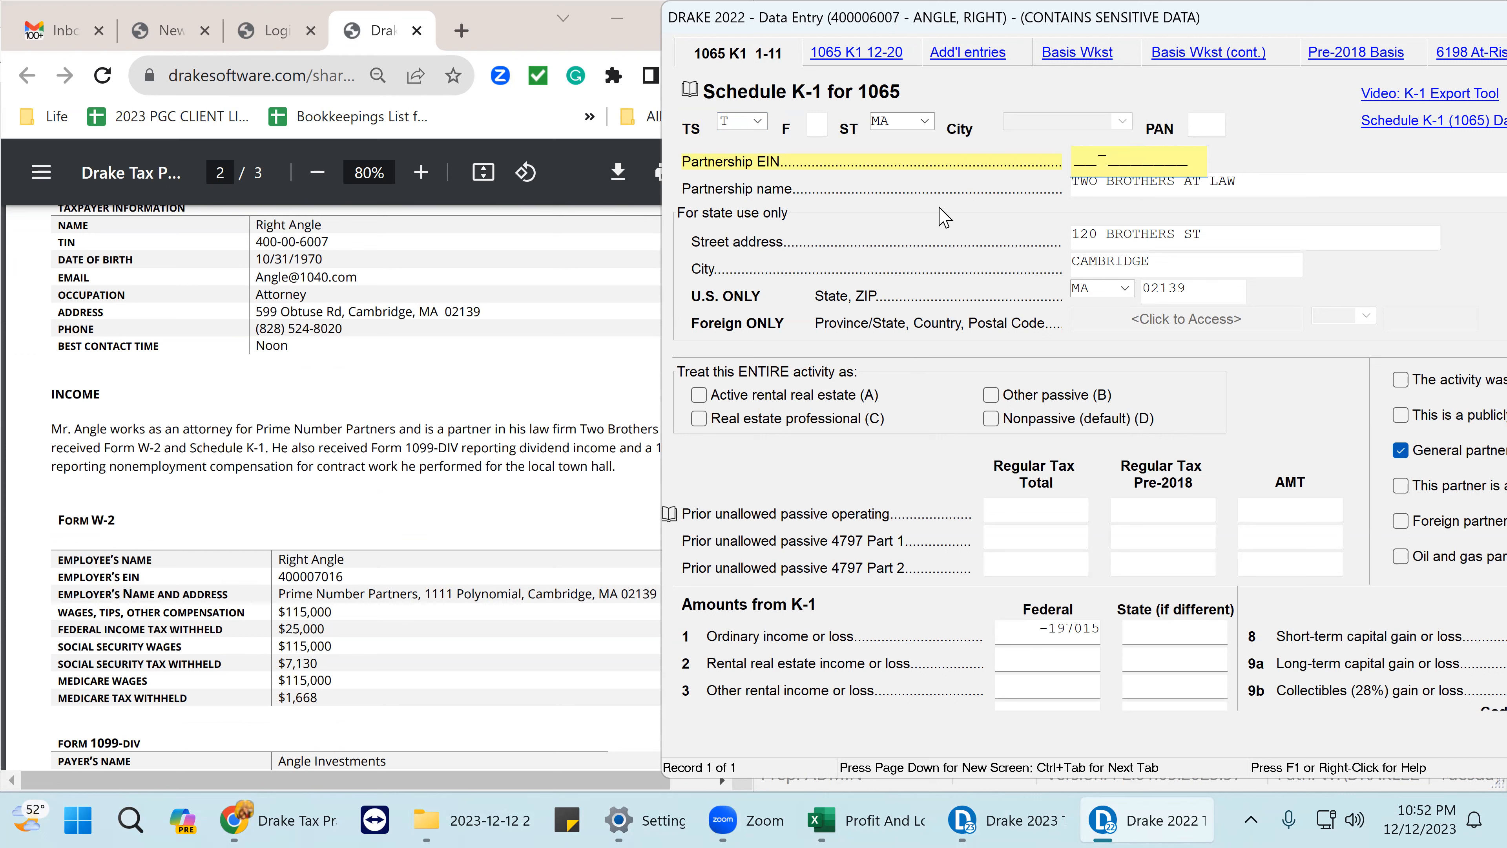
text(40-0007016)
click(1270, 185)
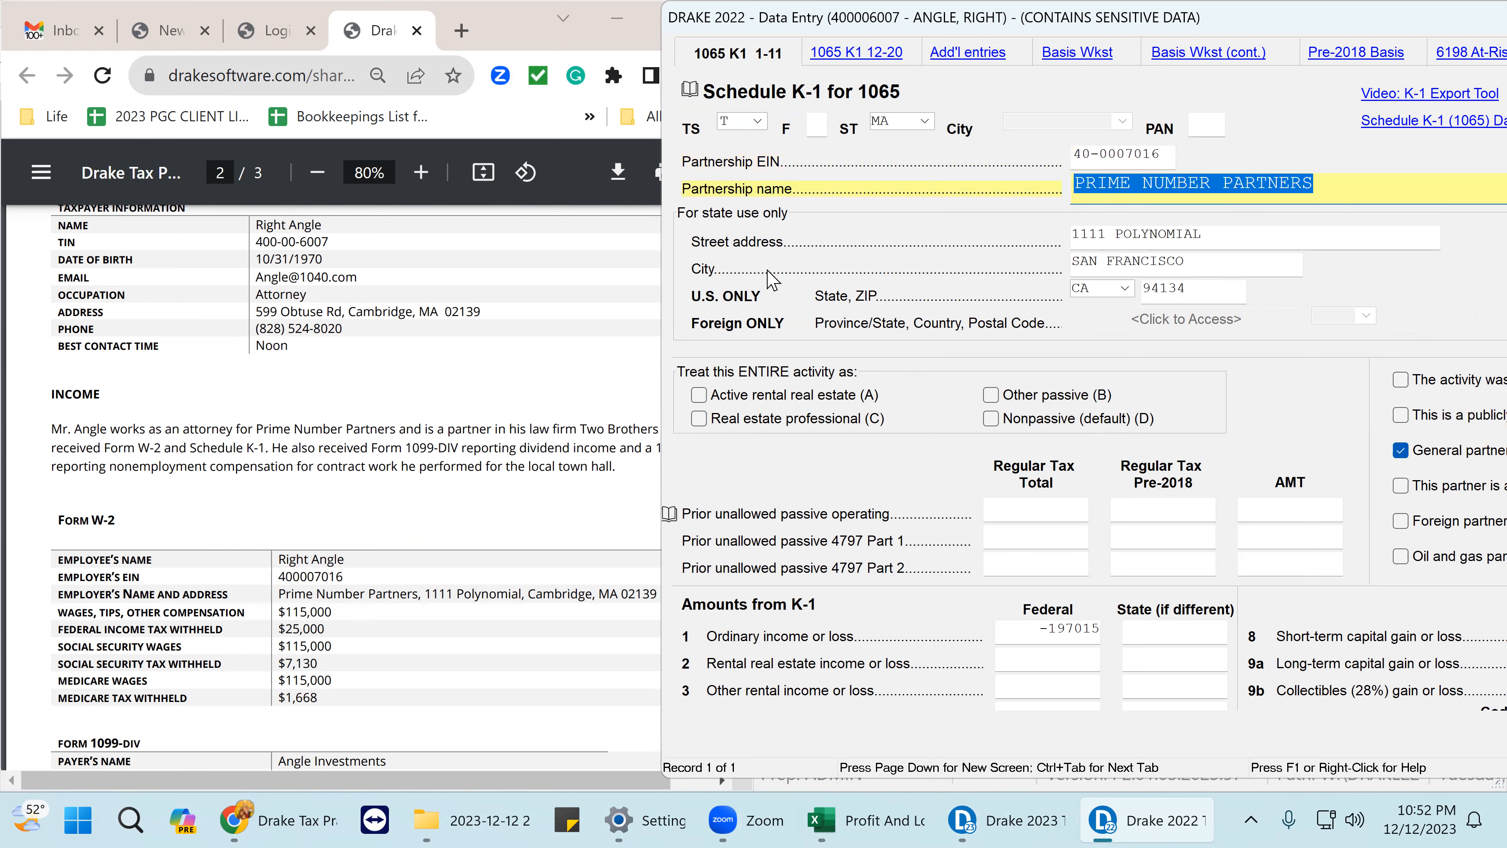
key(Return)
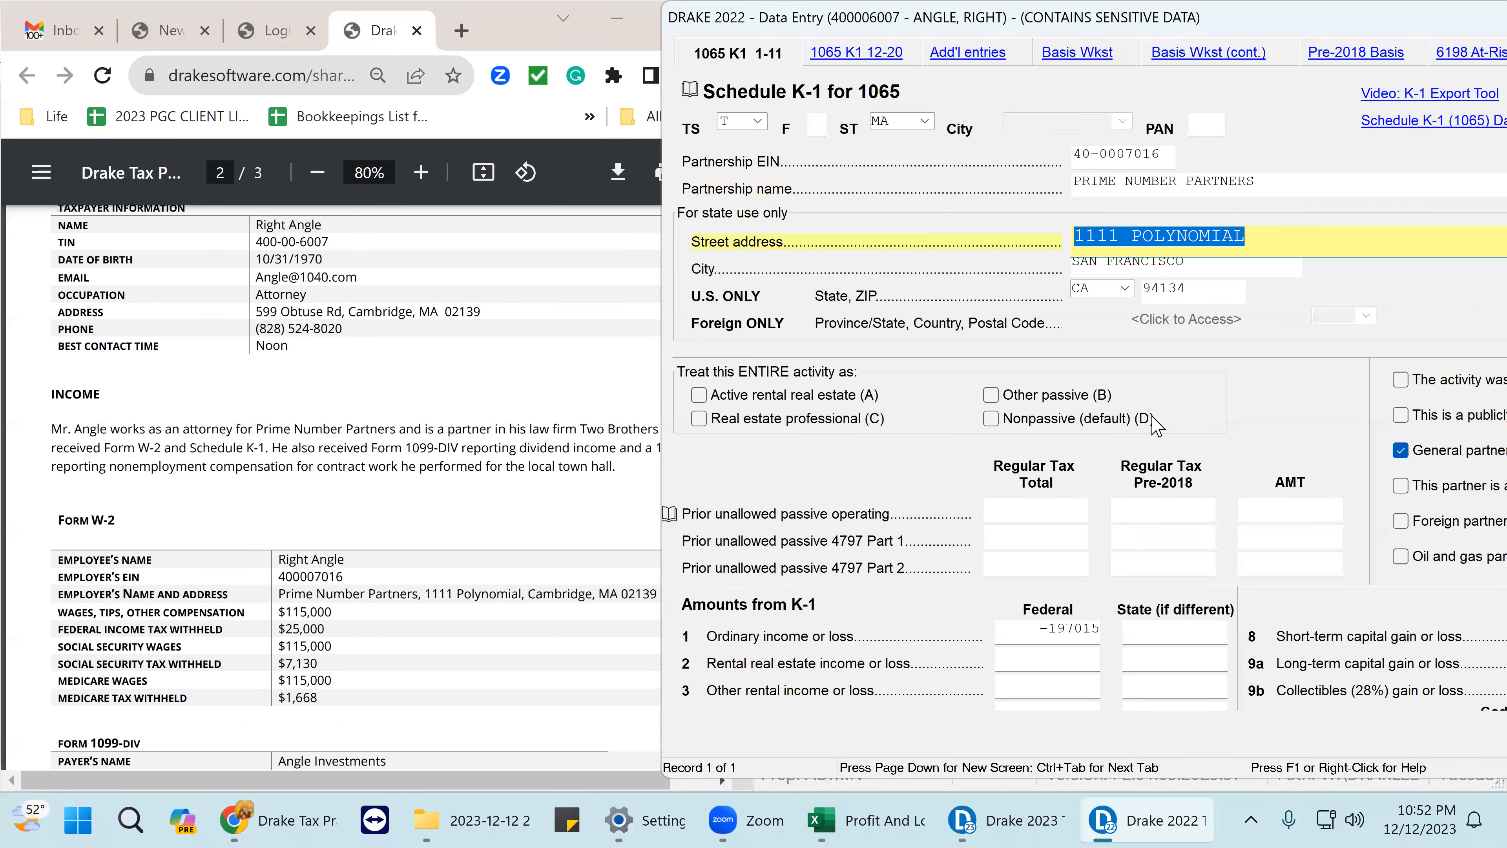
- Change the partnership ZIP code to 02139 so the city becomes CAMBRIDGE, MA
click(1195, 287)
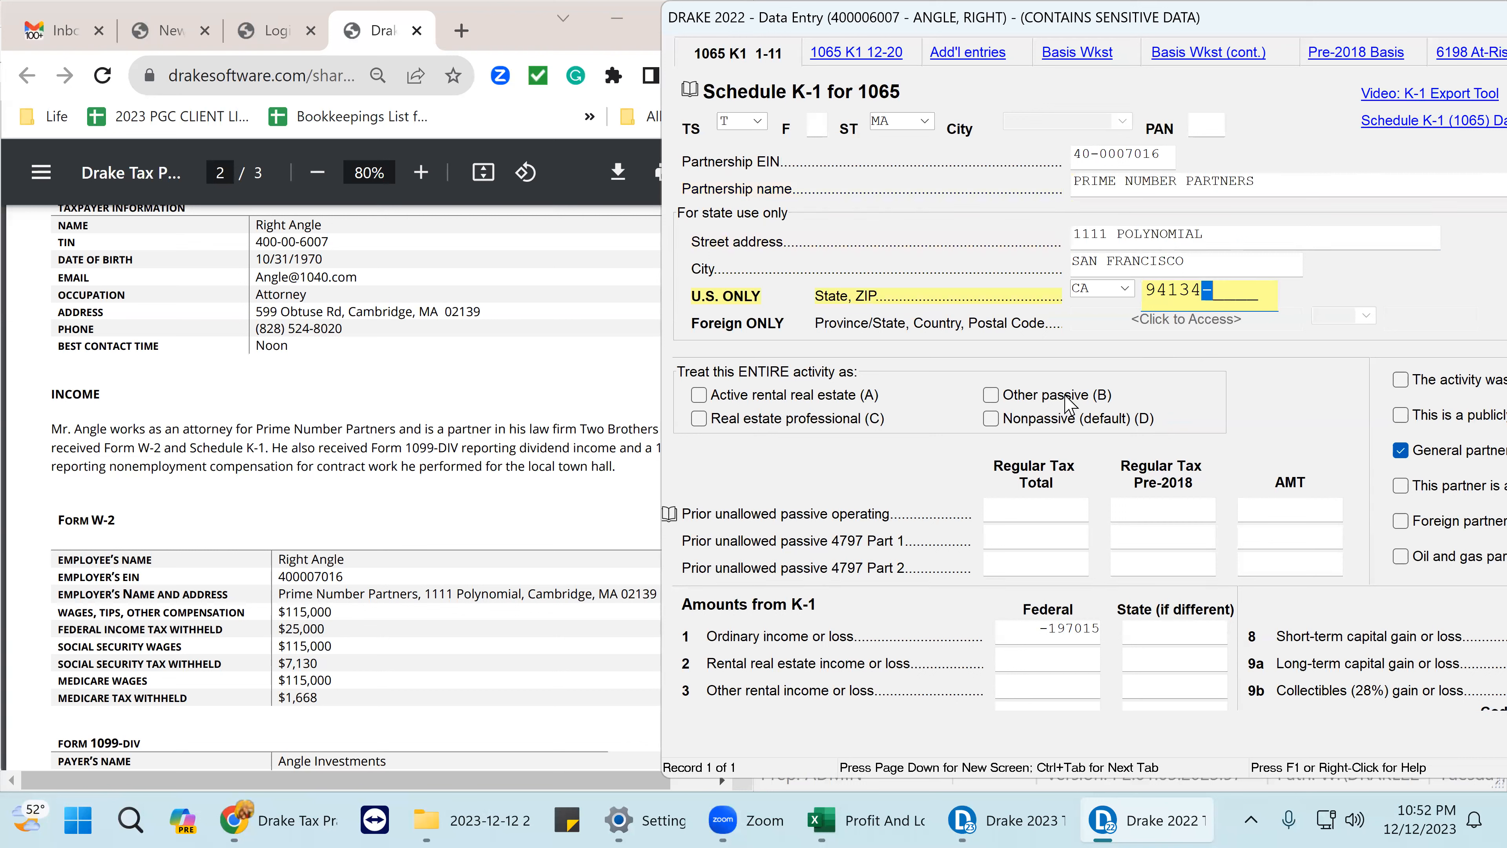
drag(1218, 290, 1049, 321)
key(BackSpace)
text(02139)
key(Return)
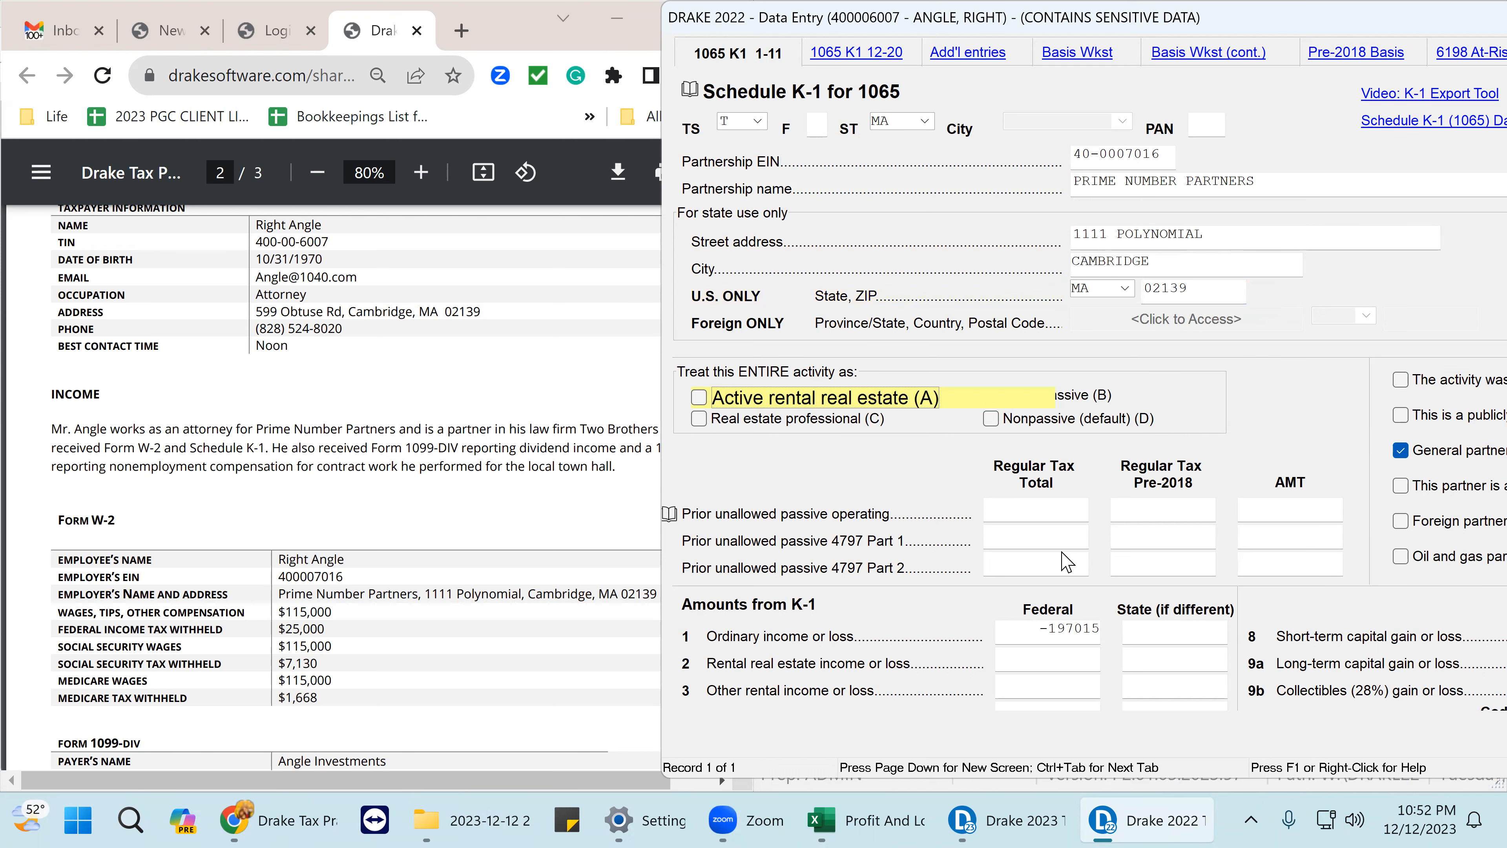
scroll(1046, 488, down, 1)
scroll(445, 563, down, 5)
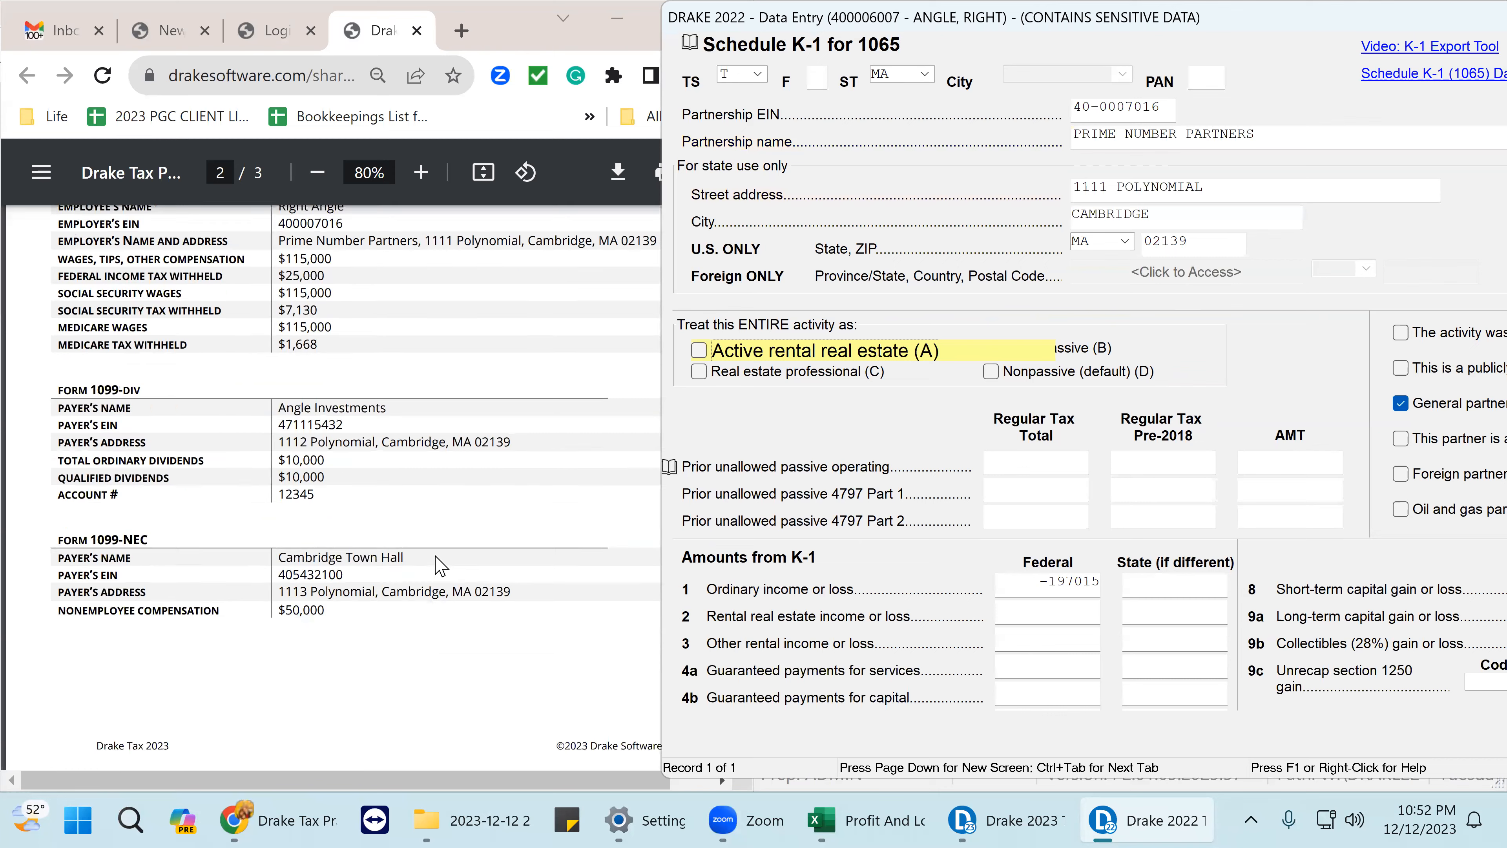
scroll(433, 563, up, 2)
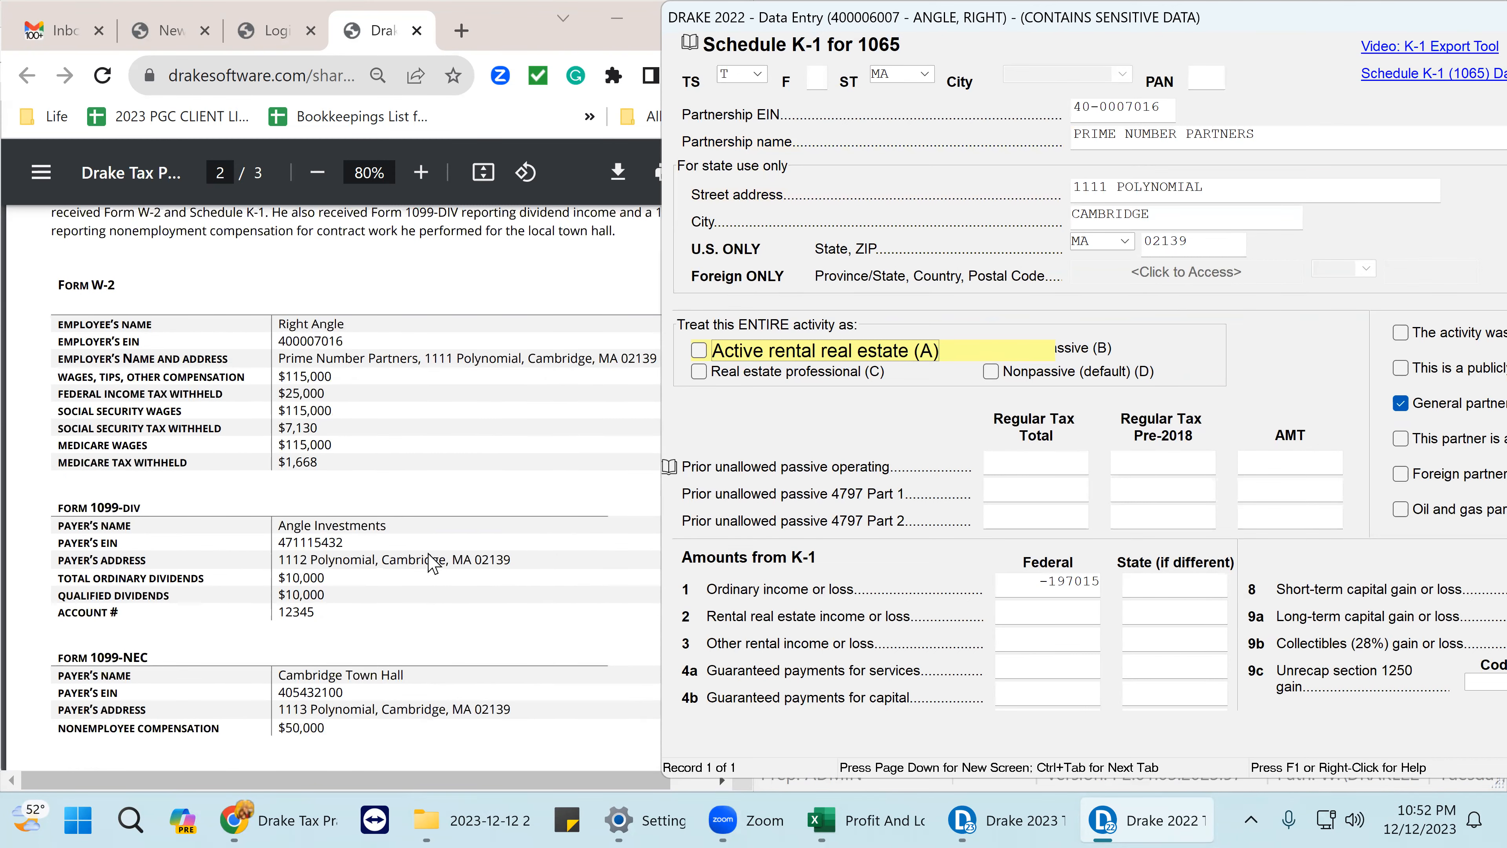
scroll(433, 563, down, 10)
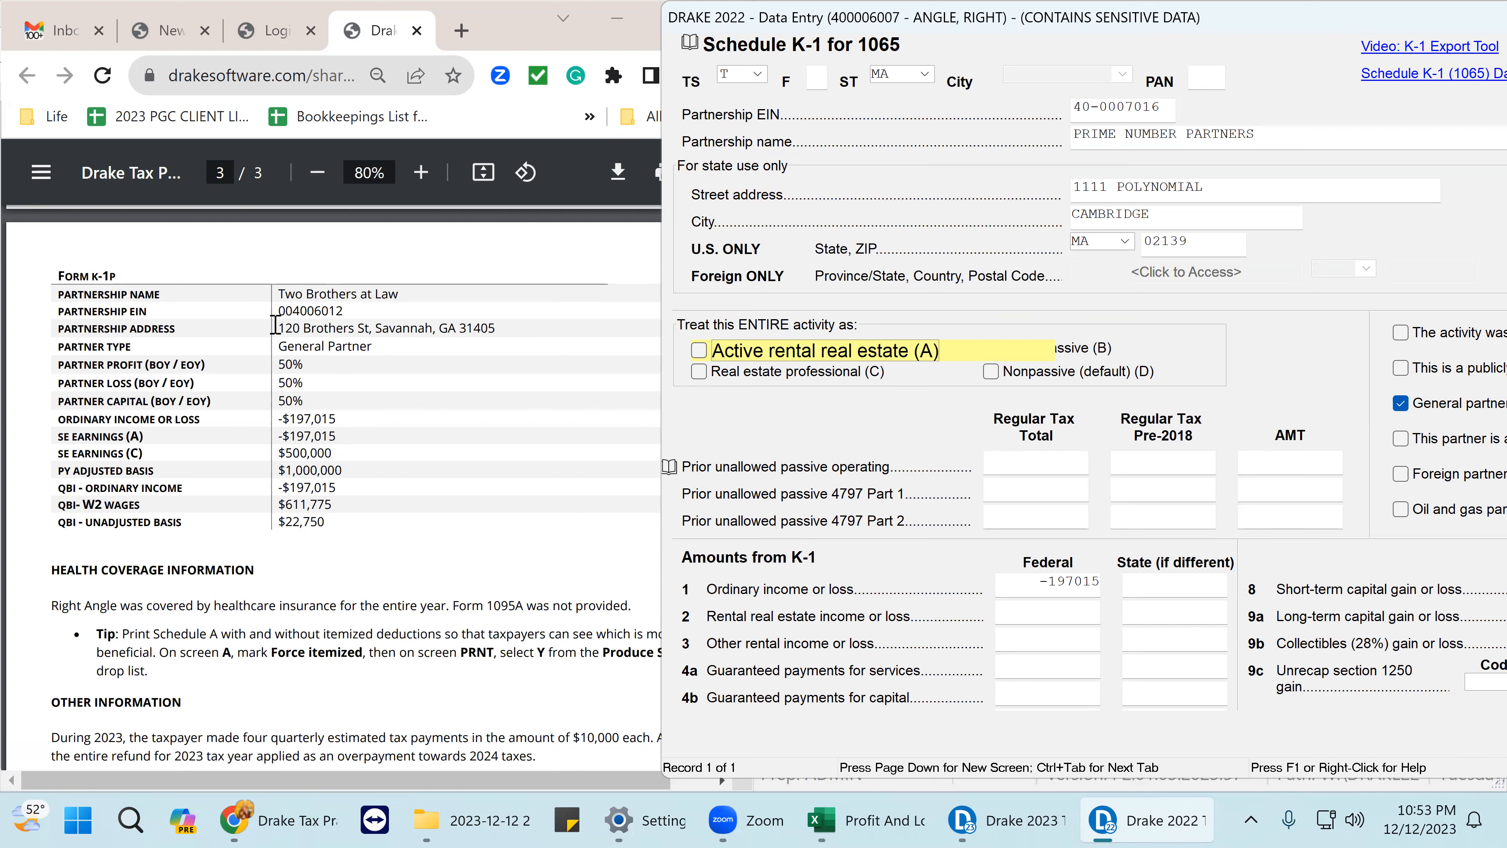
- Select the partnership street address, then return to the Partnership EIN field on the K-1
drag(1247, 190, 801, 221)
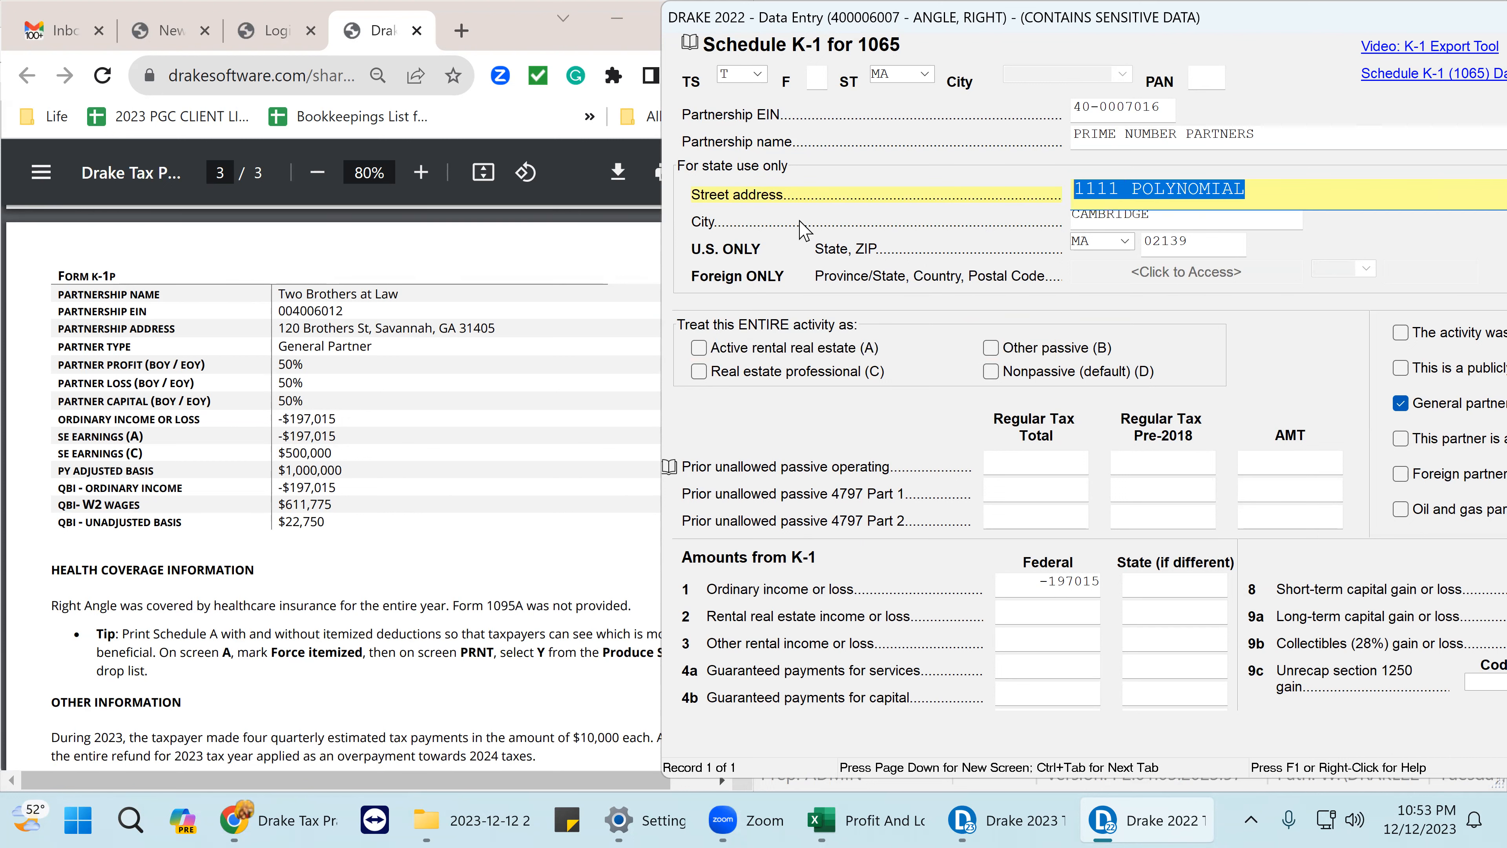
click(1173, 108)
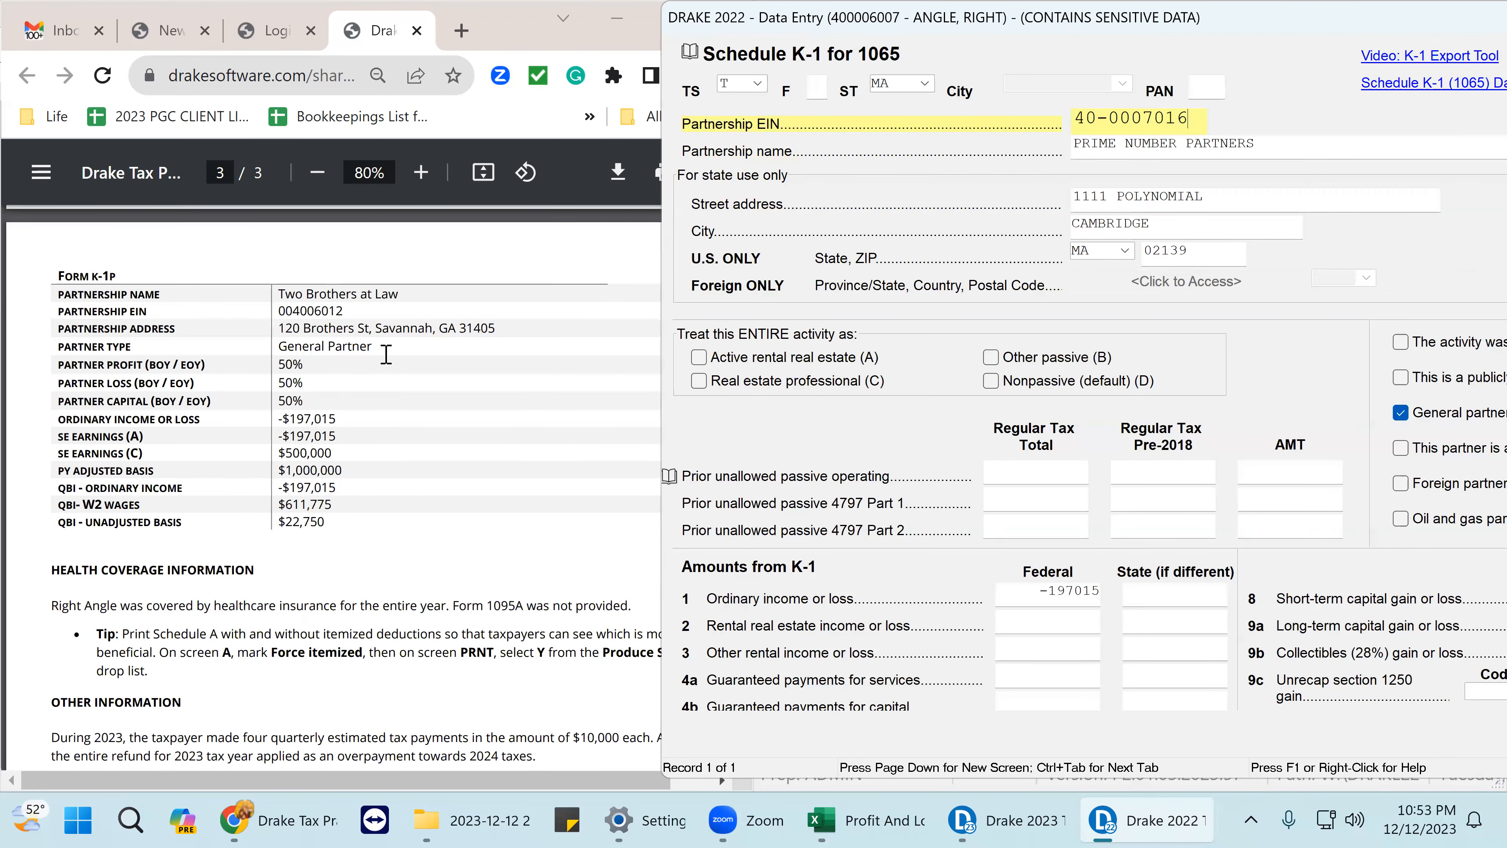
scroll(397, 360, up, 5)
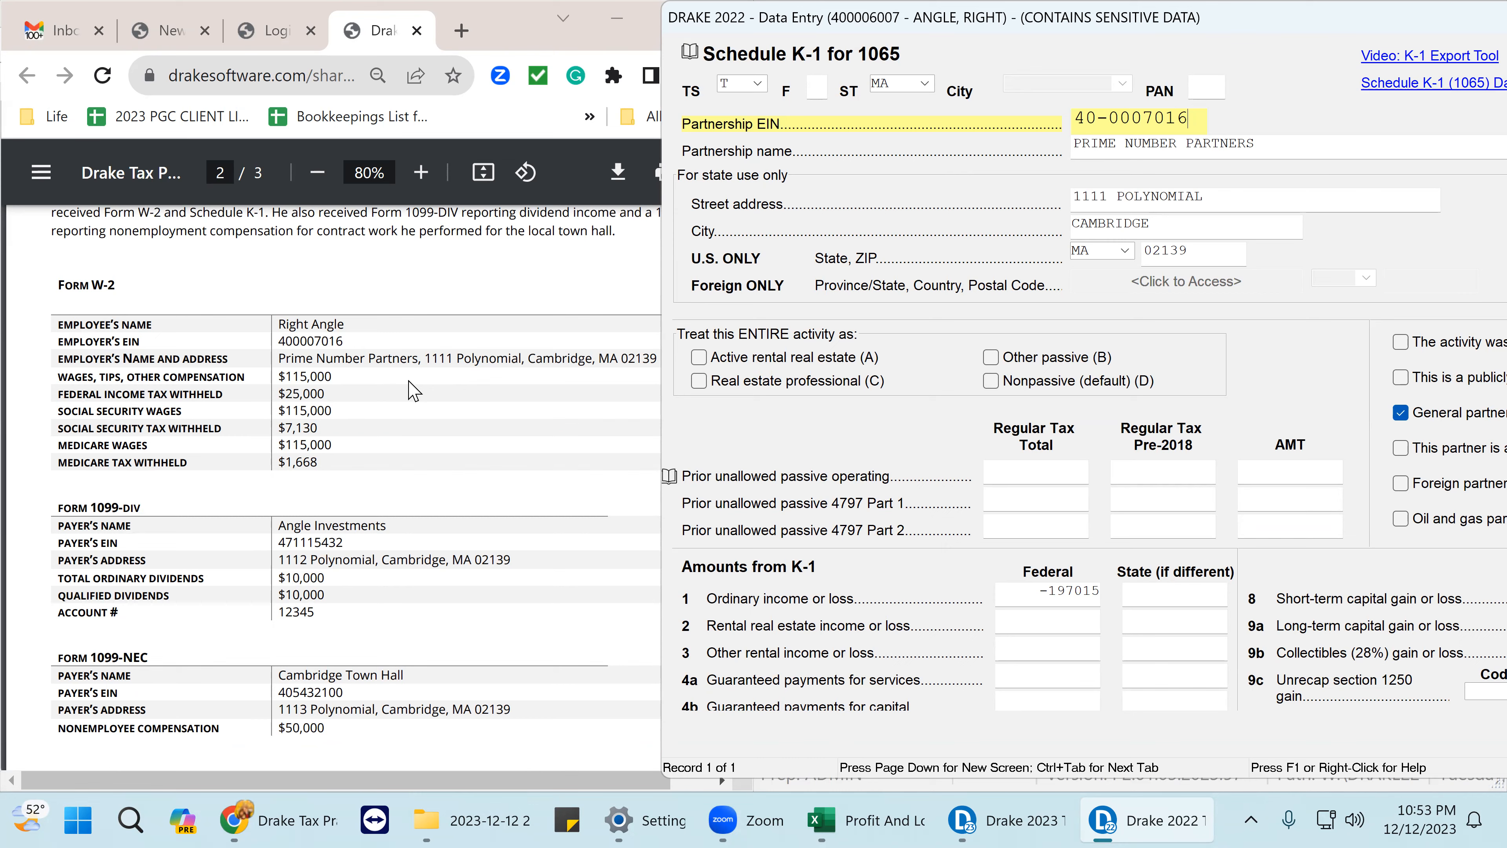
scroll(413, 390, up, 2)
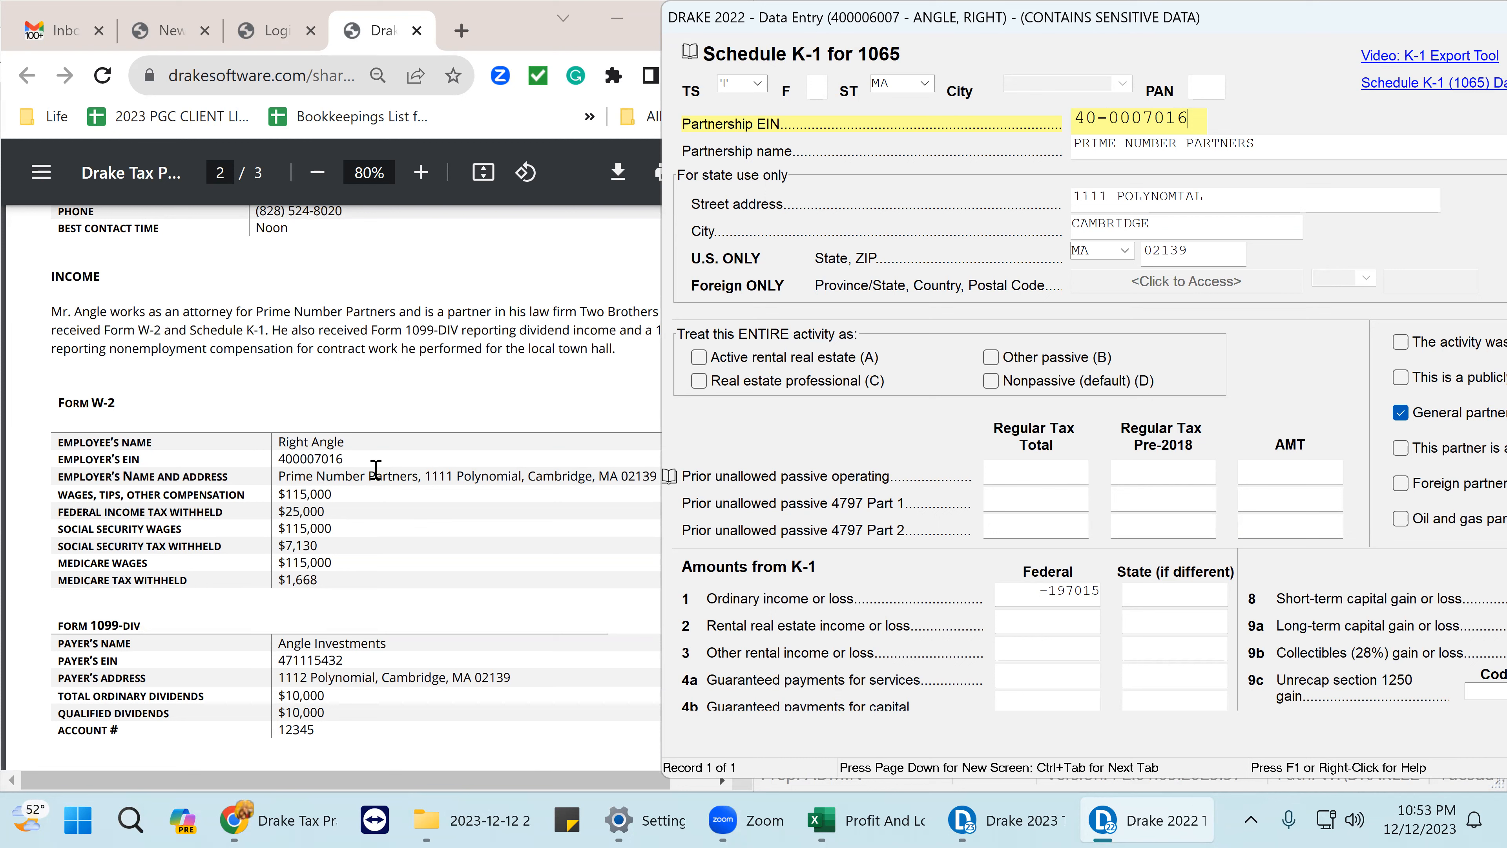
- View the Form K-1P partnership details on page 3 of the client PDF, then return to the K-1
click(494, 351)
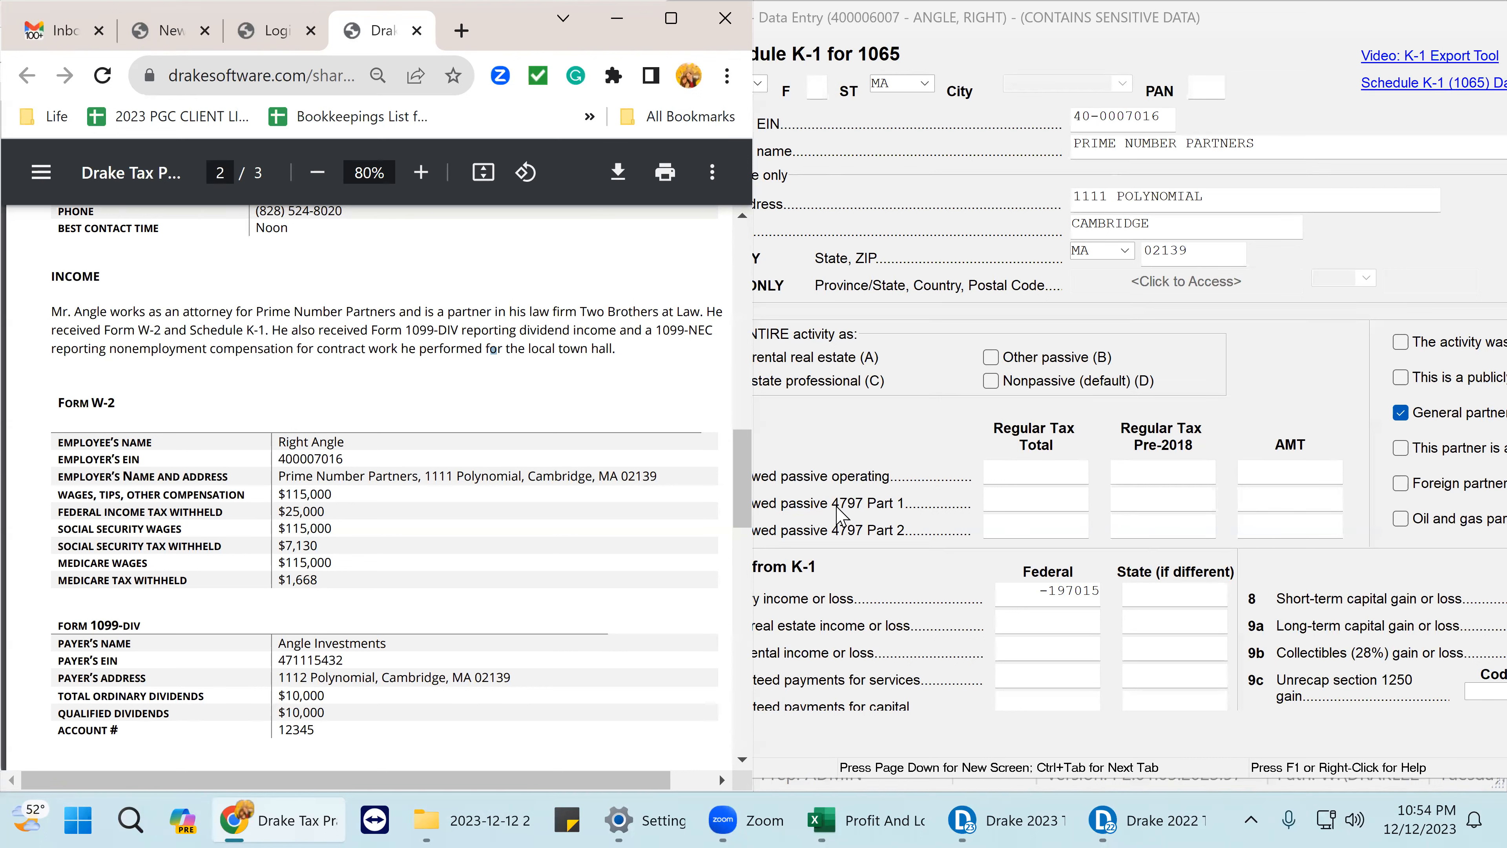
scroll(363, 604, down, 4)
scroll(363, 605, down, 1)
scroll(363, 605, up, 1)
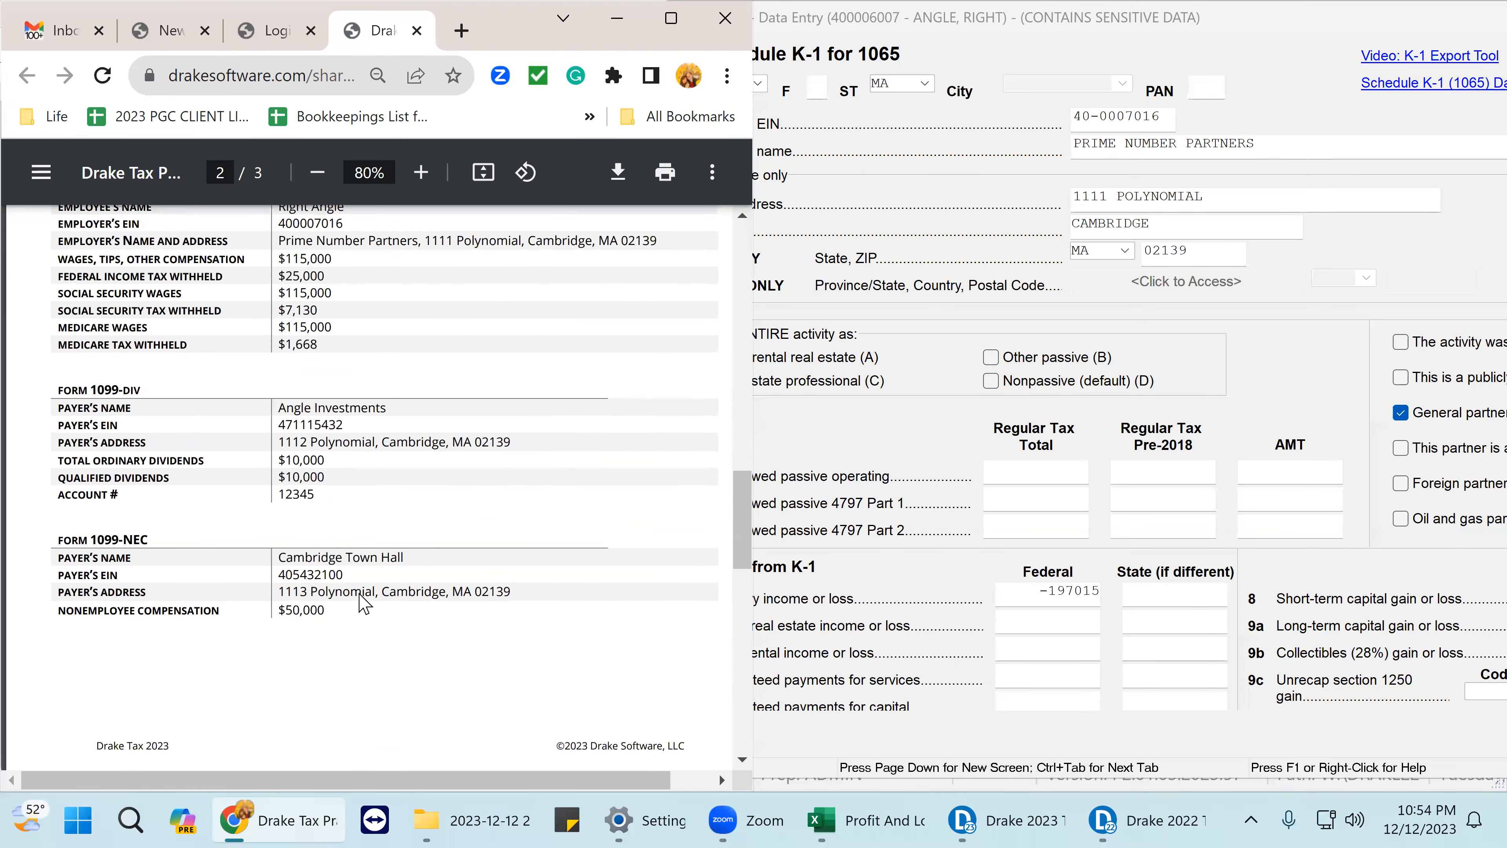
scroll(363, 604, down, 10)
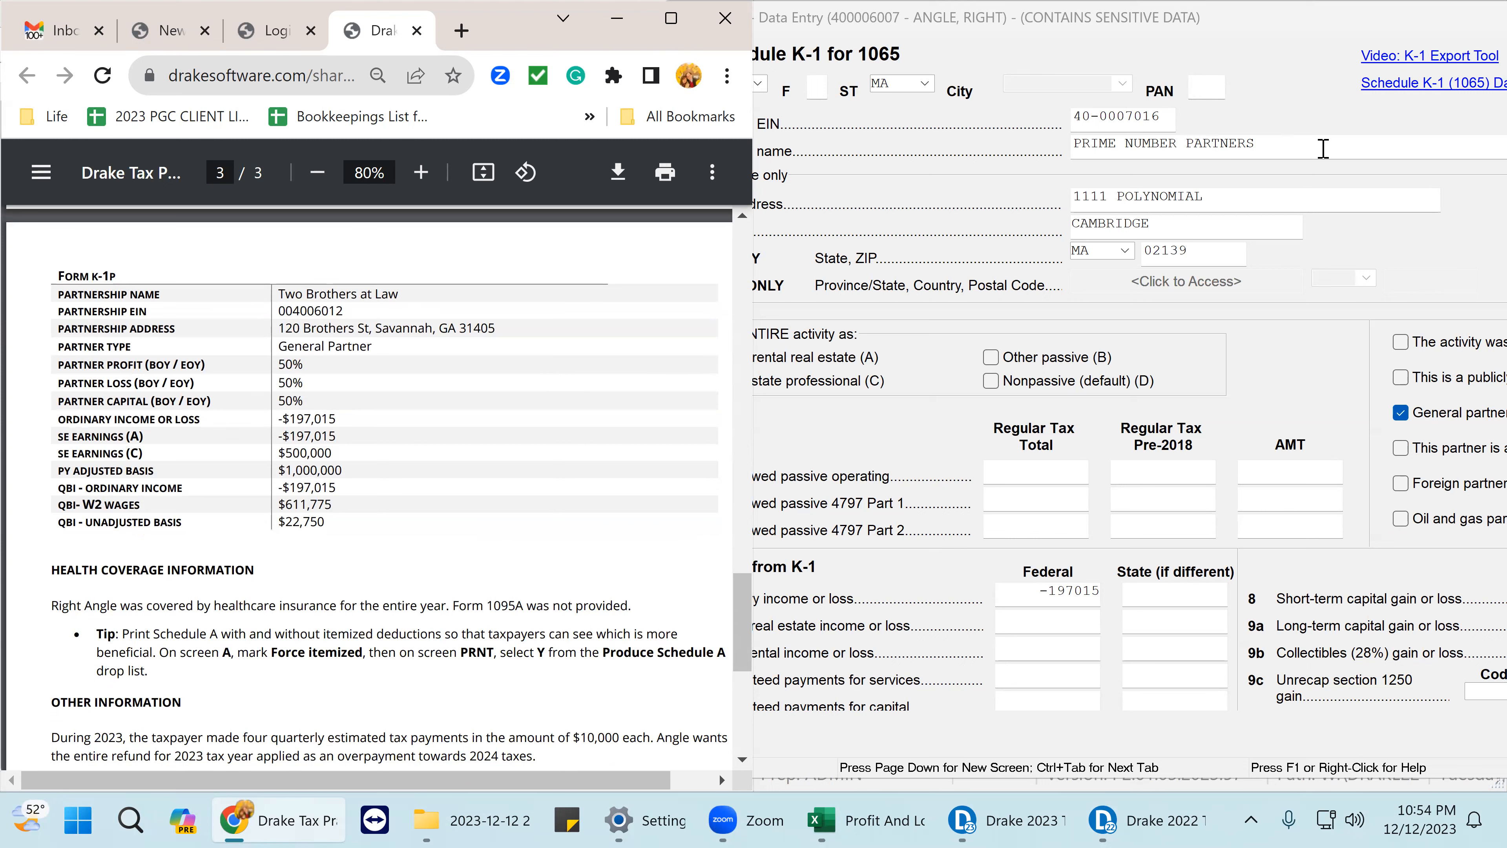
drag(1172, 117, 1135, 137)
click(1203, 136)
double_click(1181, 155)
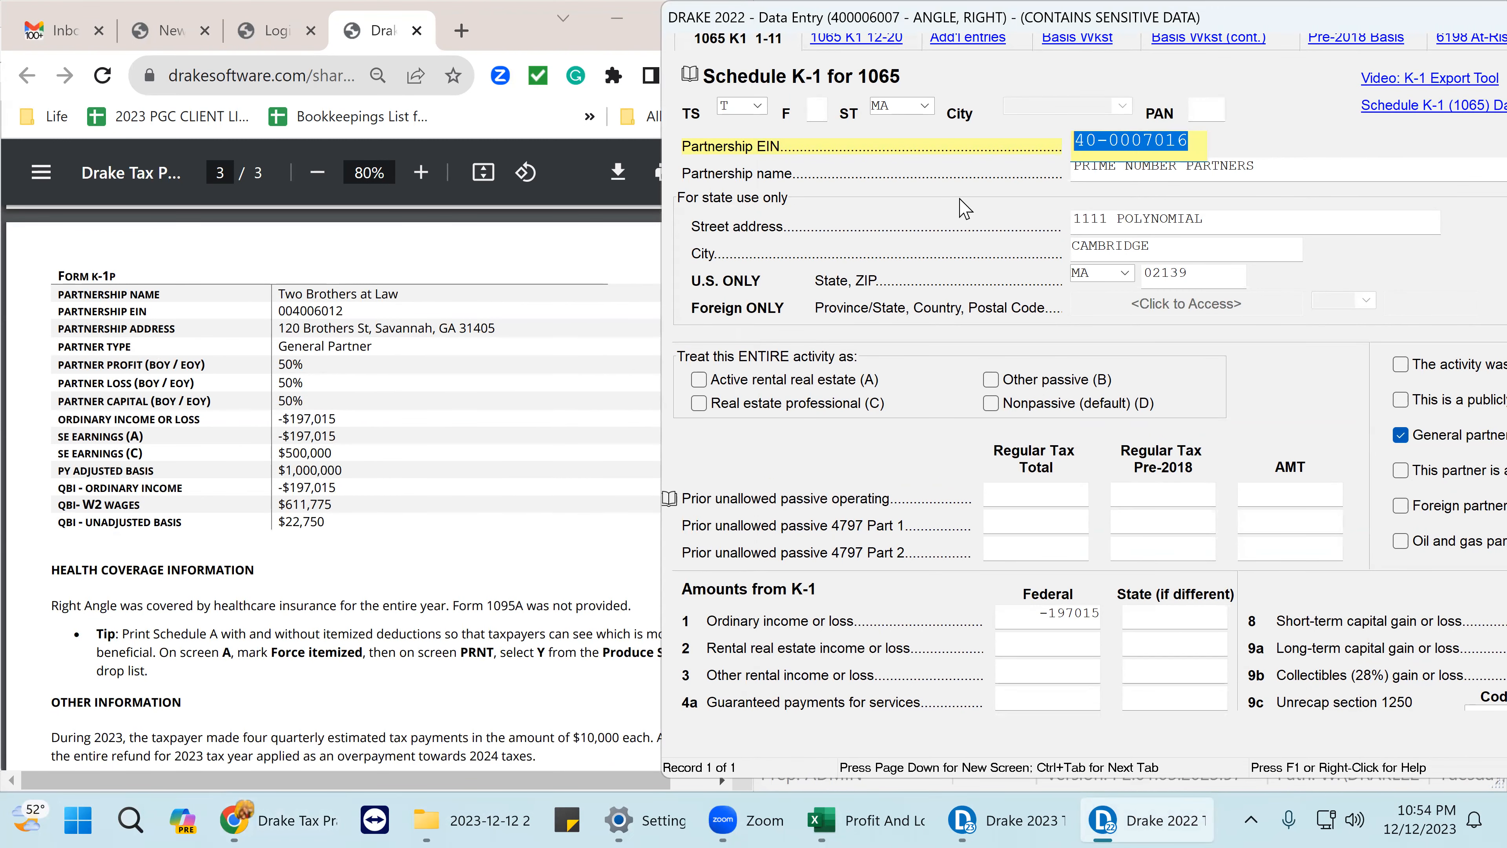
key(BackSpace)
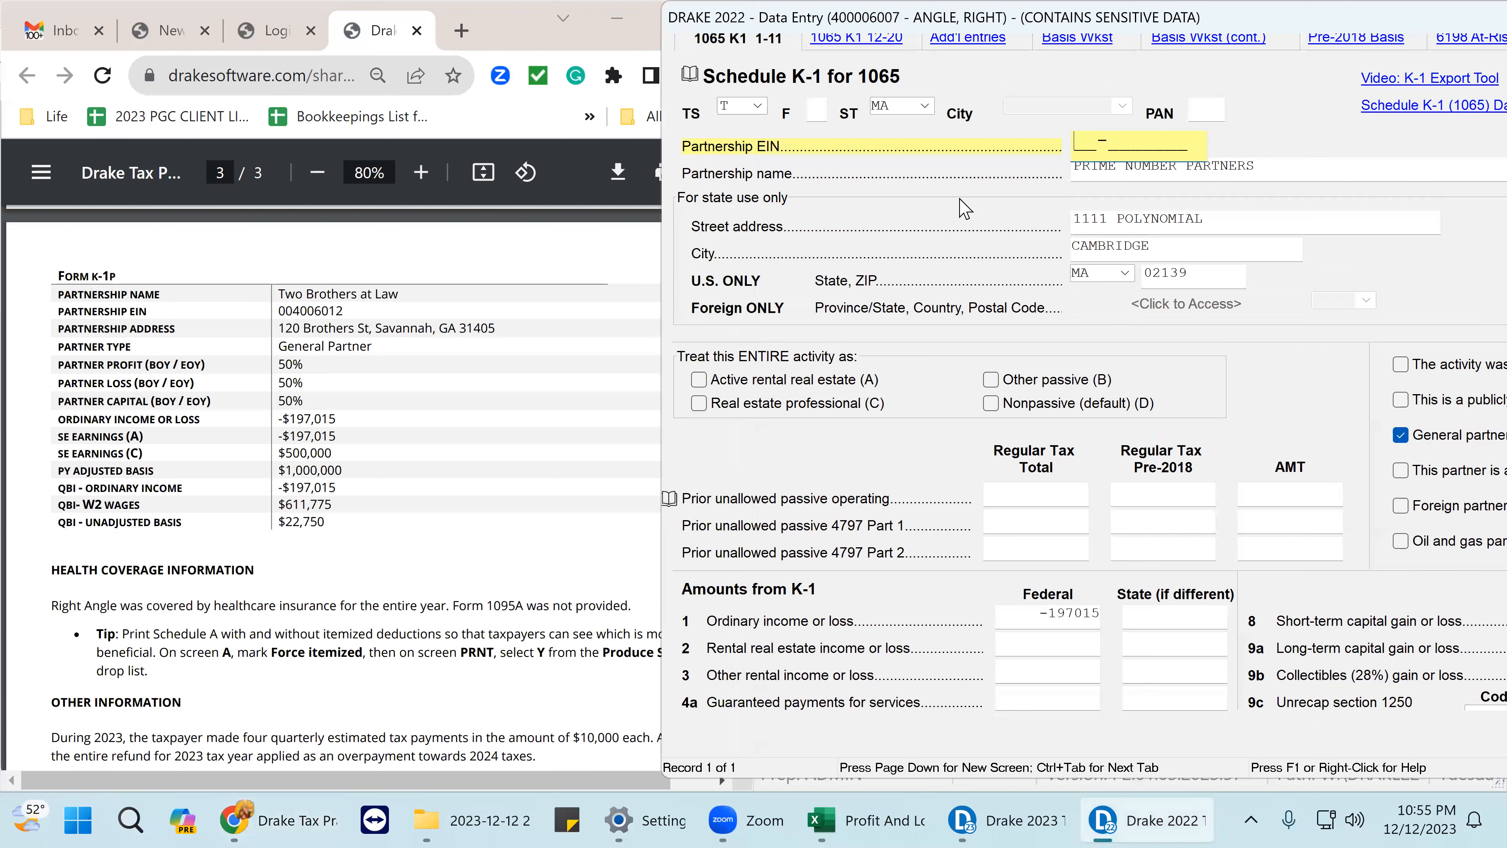
text(00-4006012)
key(Return)
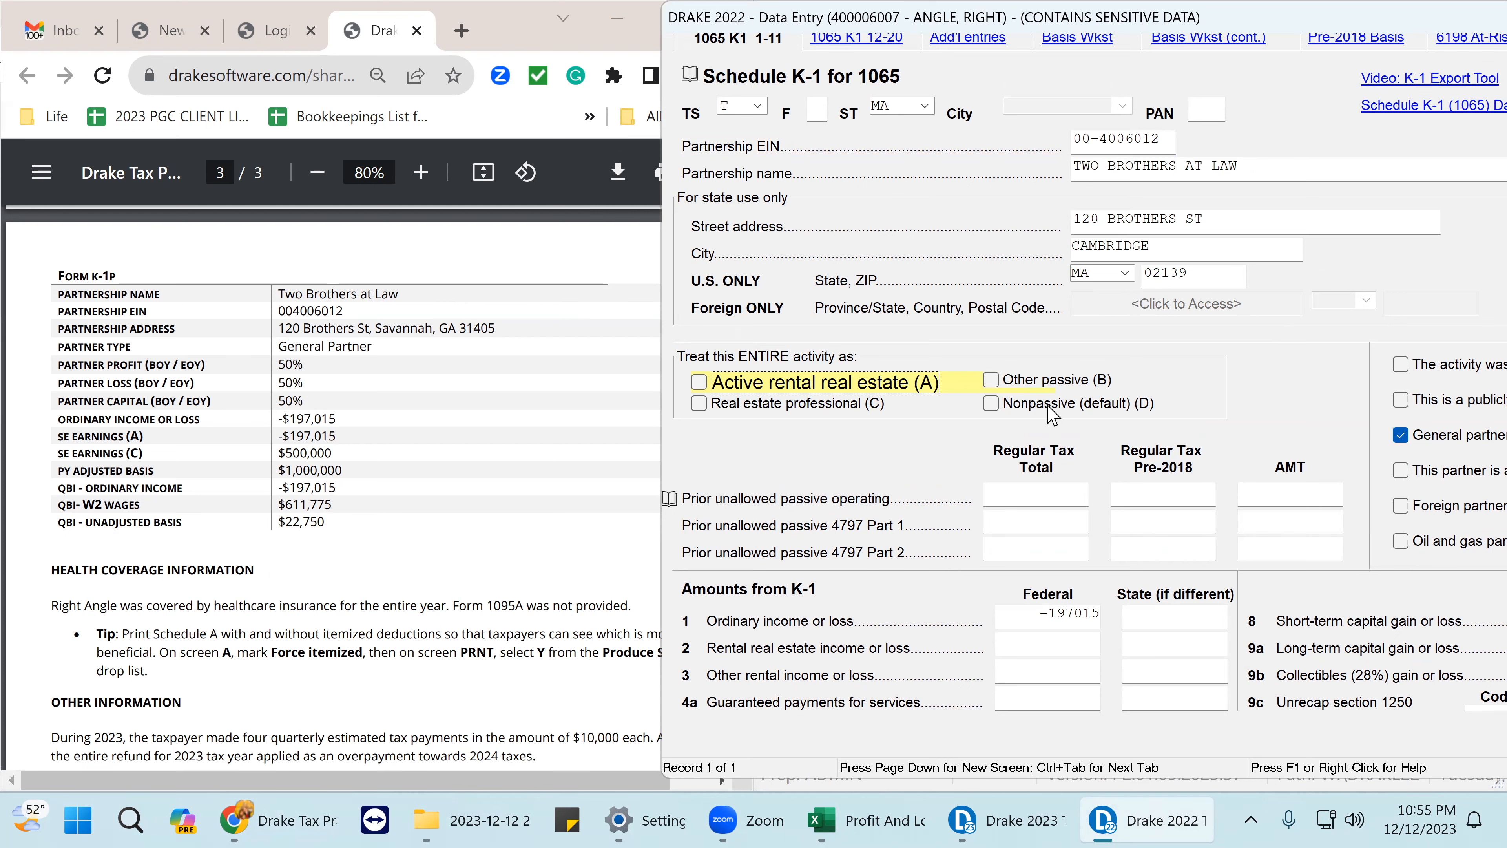
- Review the Two Brothers at Law K-1: general partner status and -197015 ordinary loss on line 1
scroll(1009, 567, down, 1)
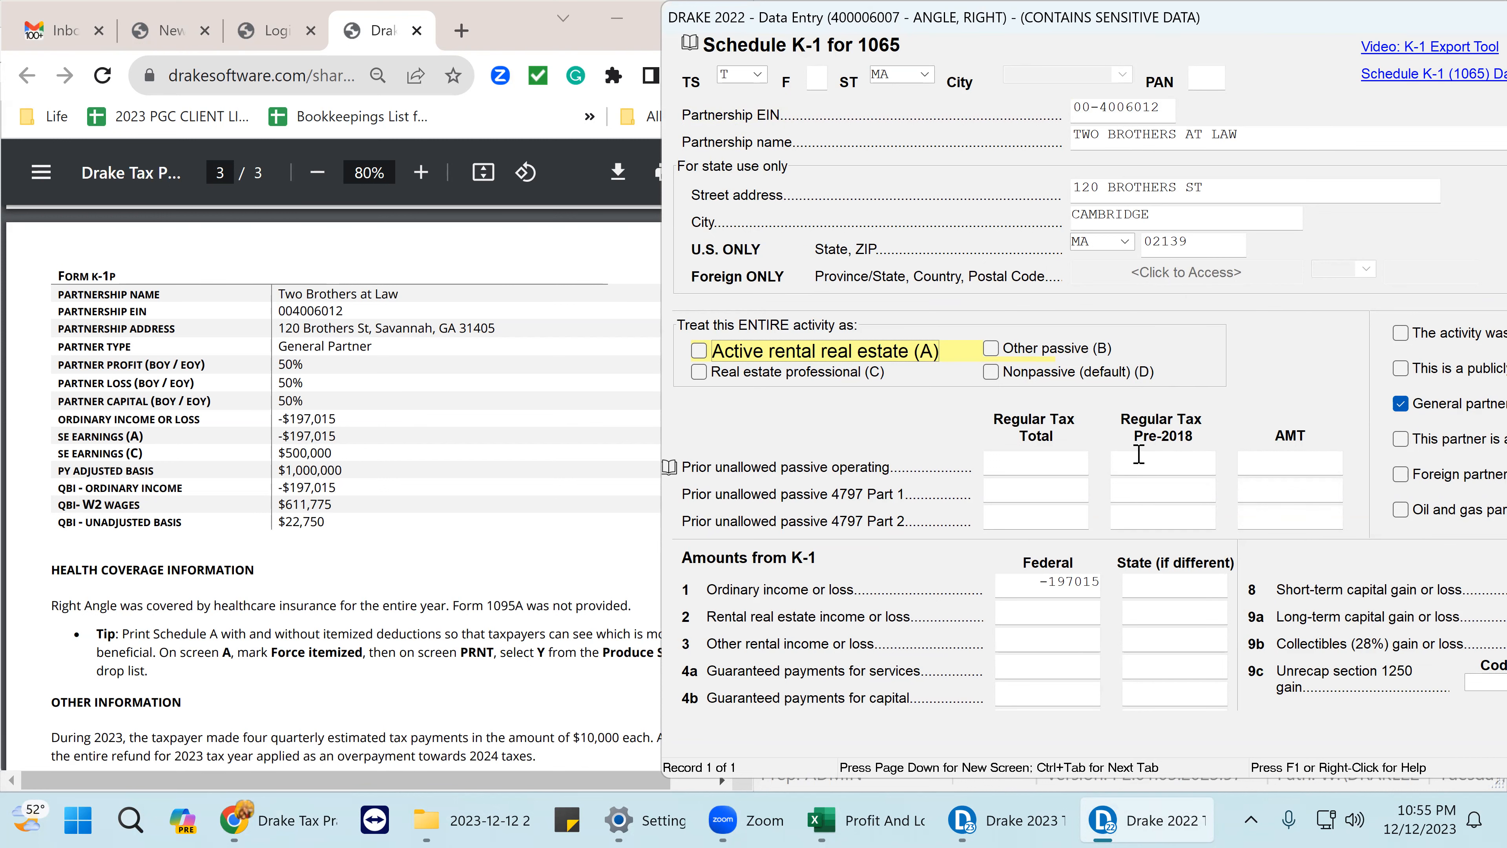
scroll(1092, 552, down, 3)
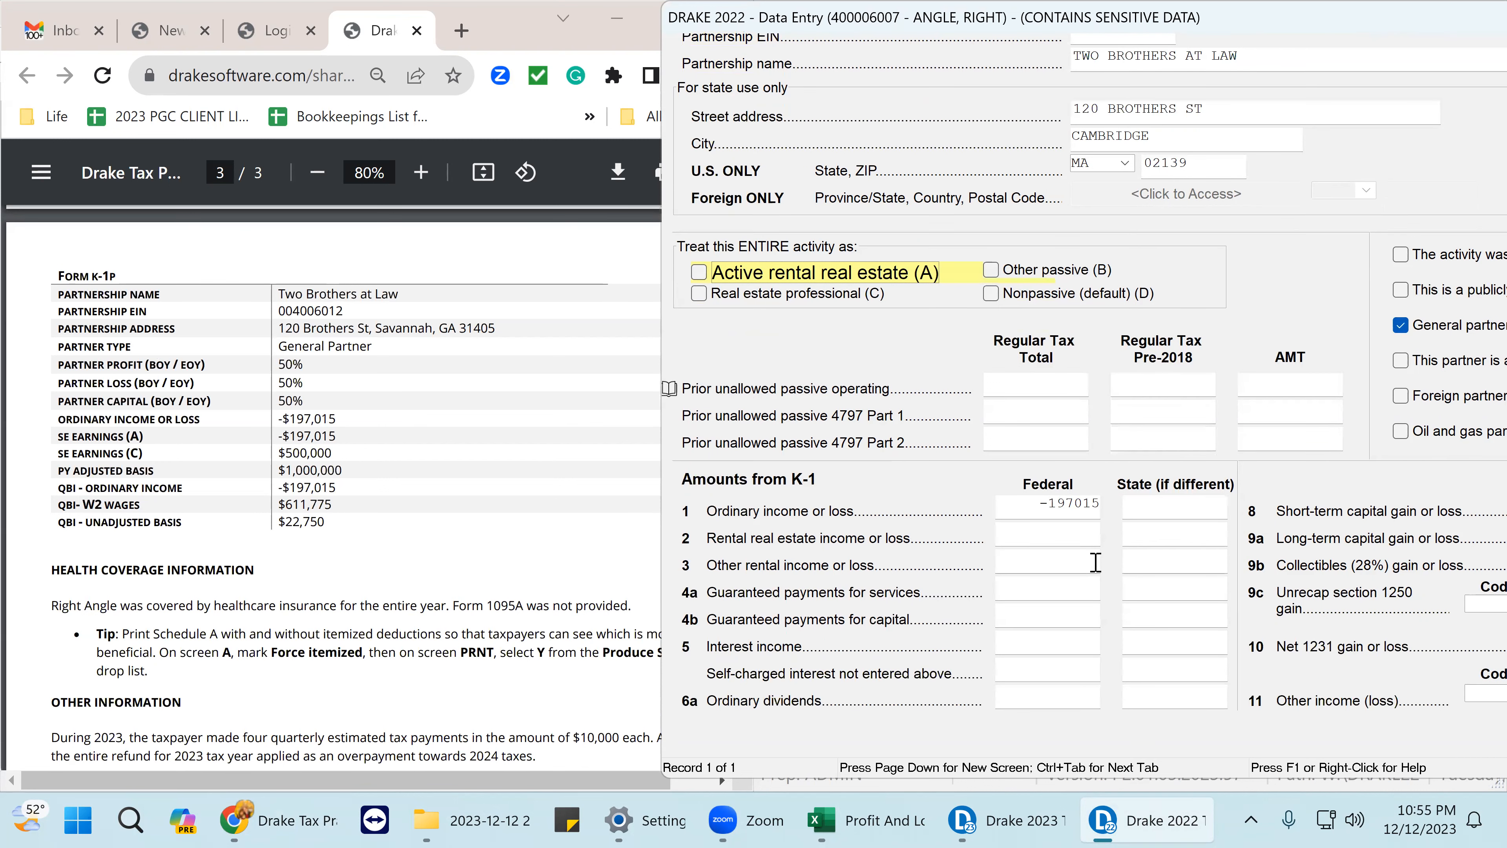
scroll(1097, 568, down, 2)
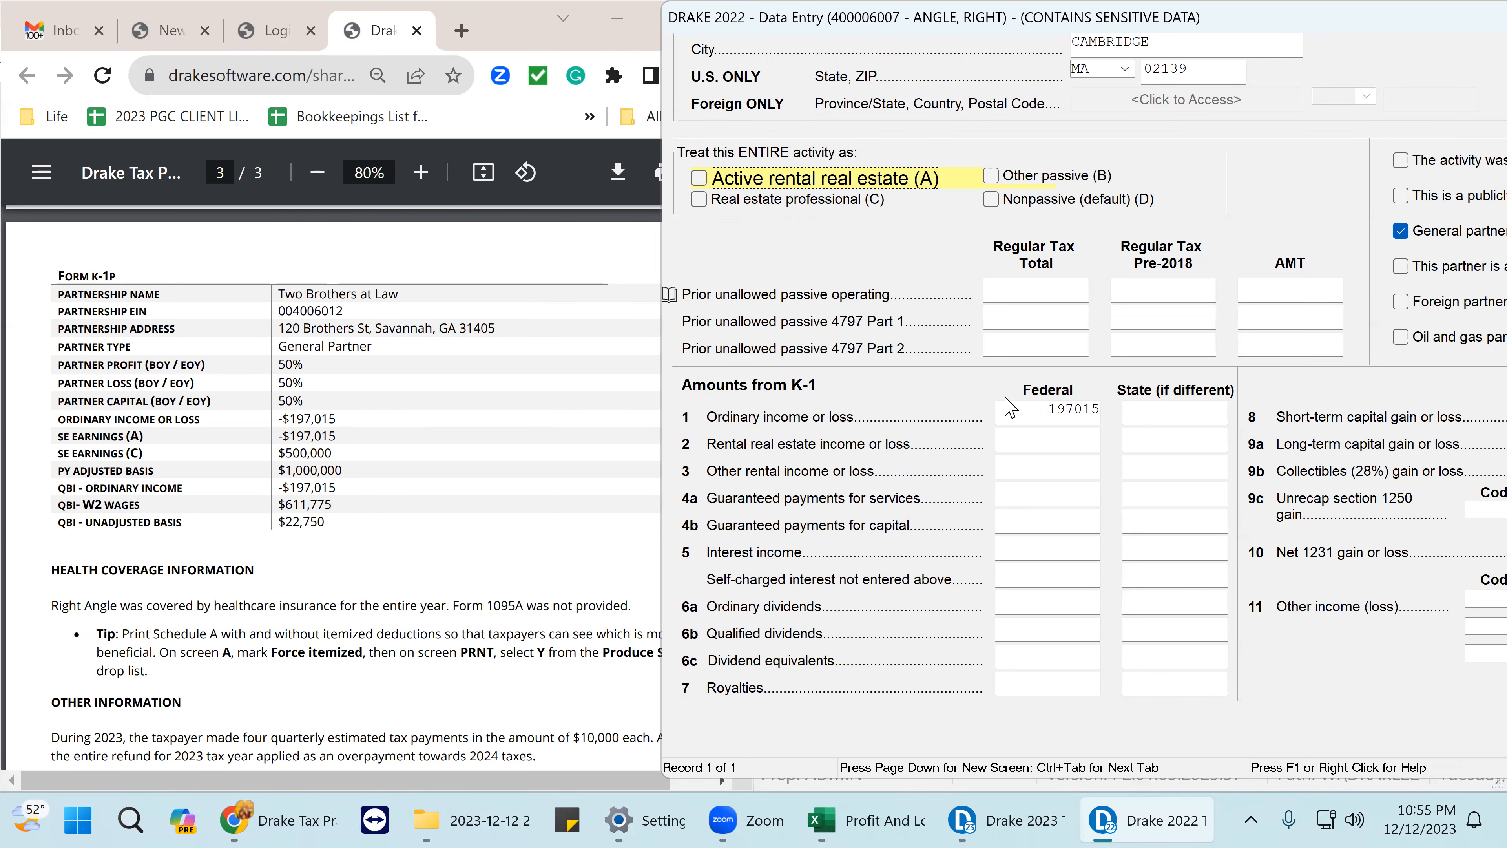
scroll(1084, 481, down, 1)
scroll(1083, 481, down, 2)
scroll(1086, 478, up, 6)
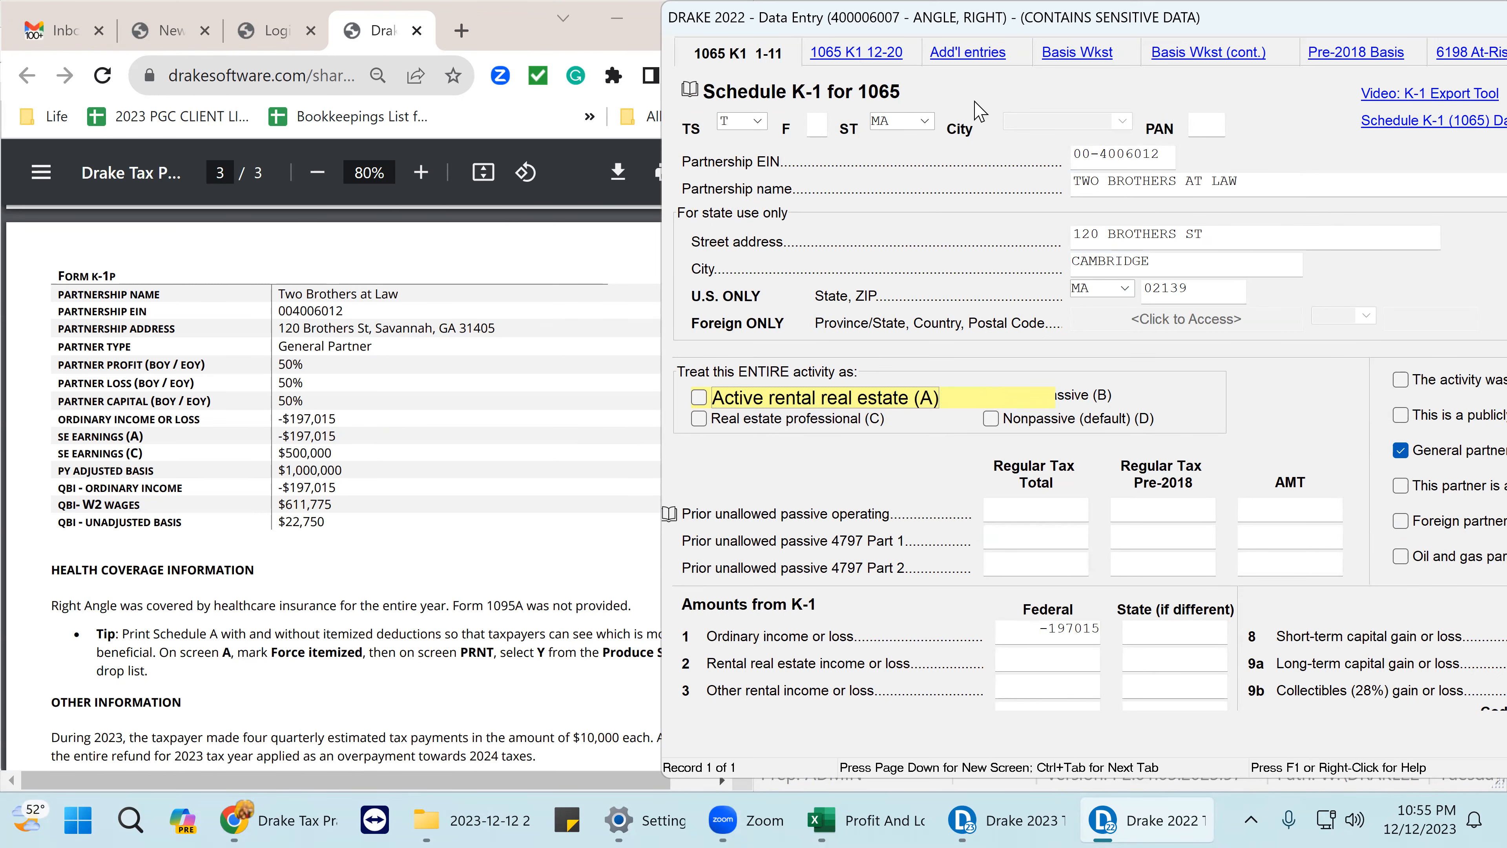
scroll(1478, 287, down, 2)
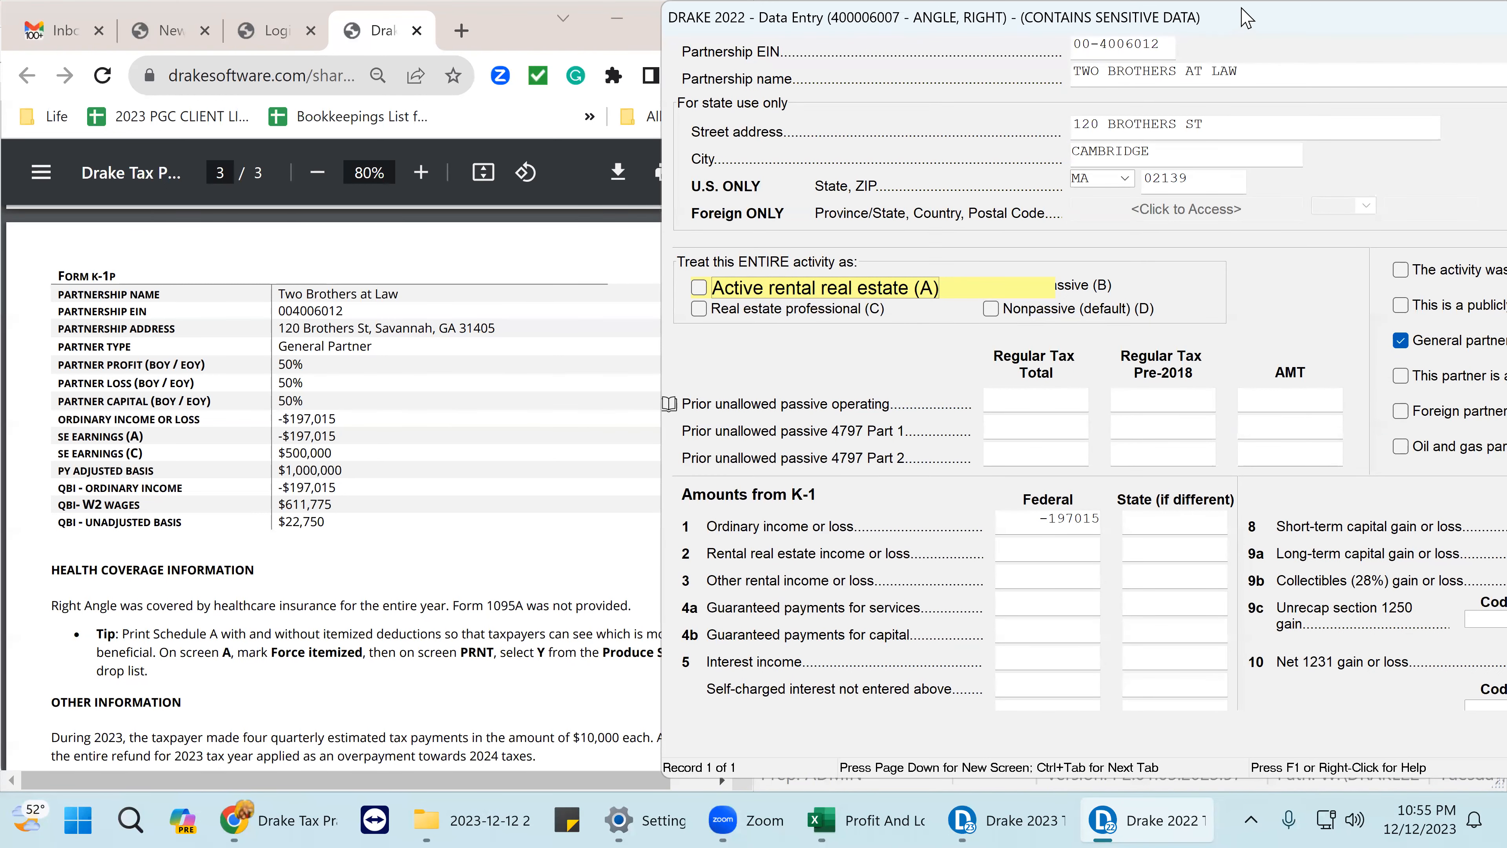
drag(1172, 12, 891, 15)
scroll(1287, 516, down, 5)
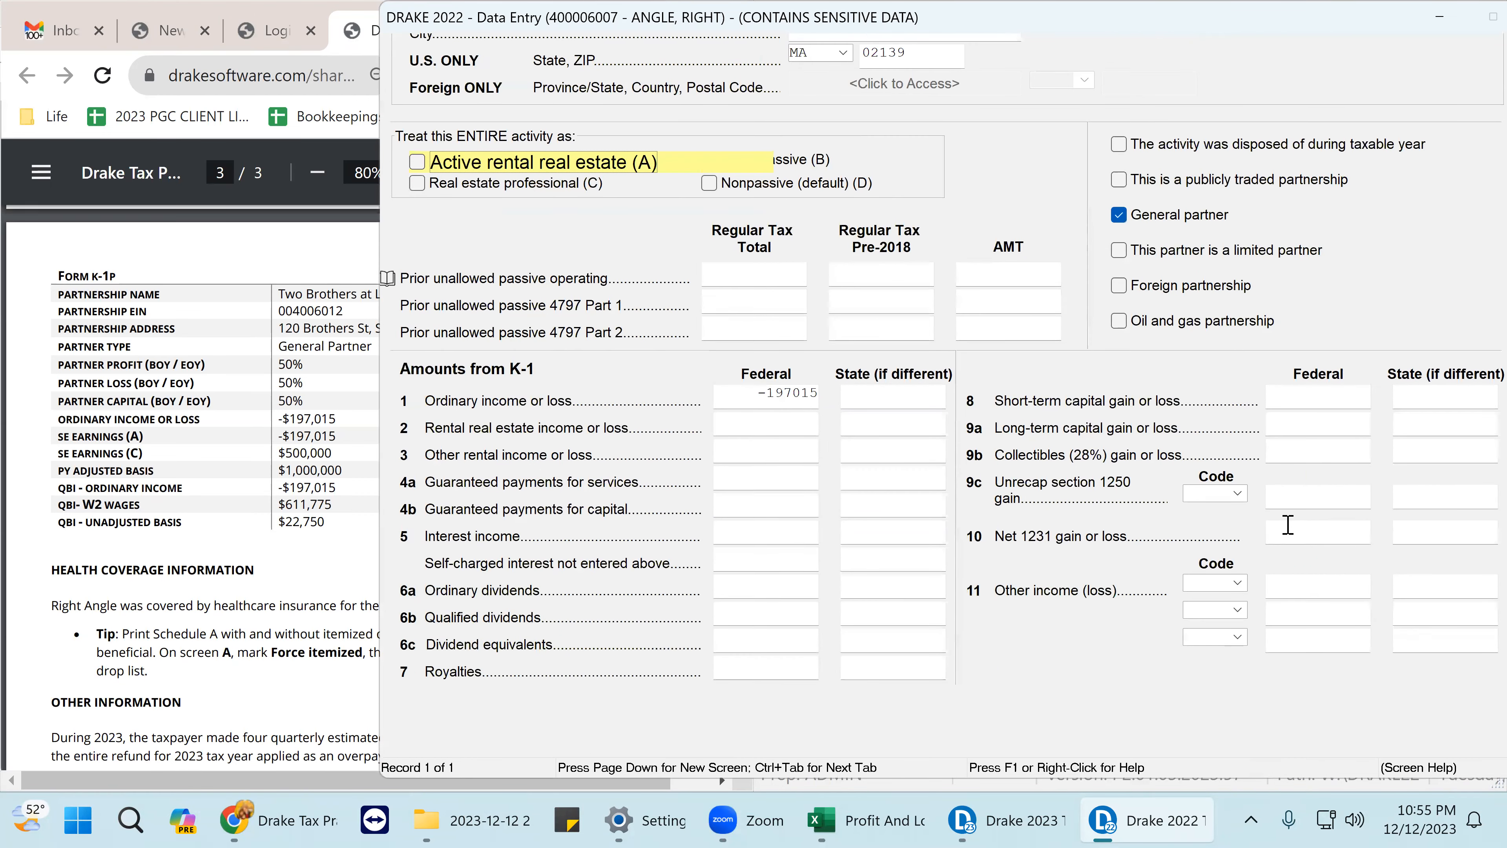
scroll(1287, 522, up, 4)
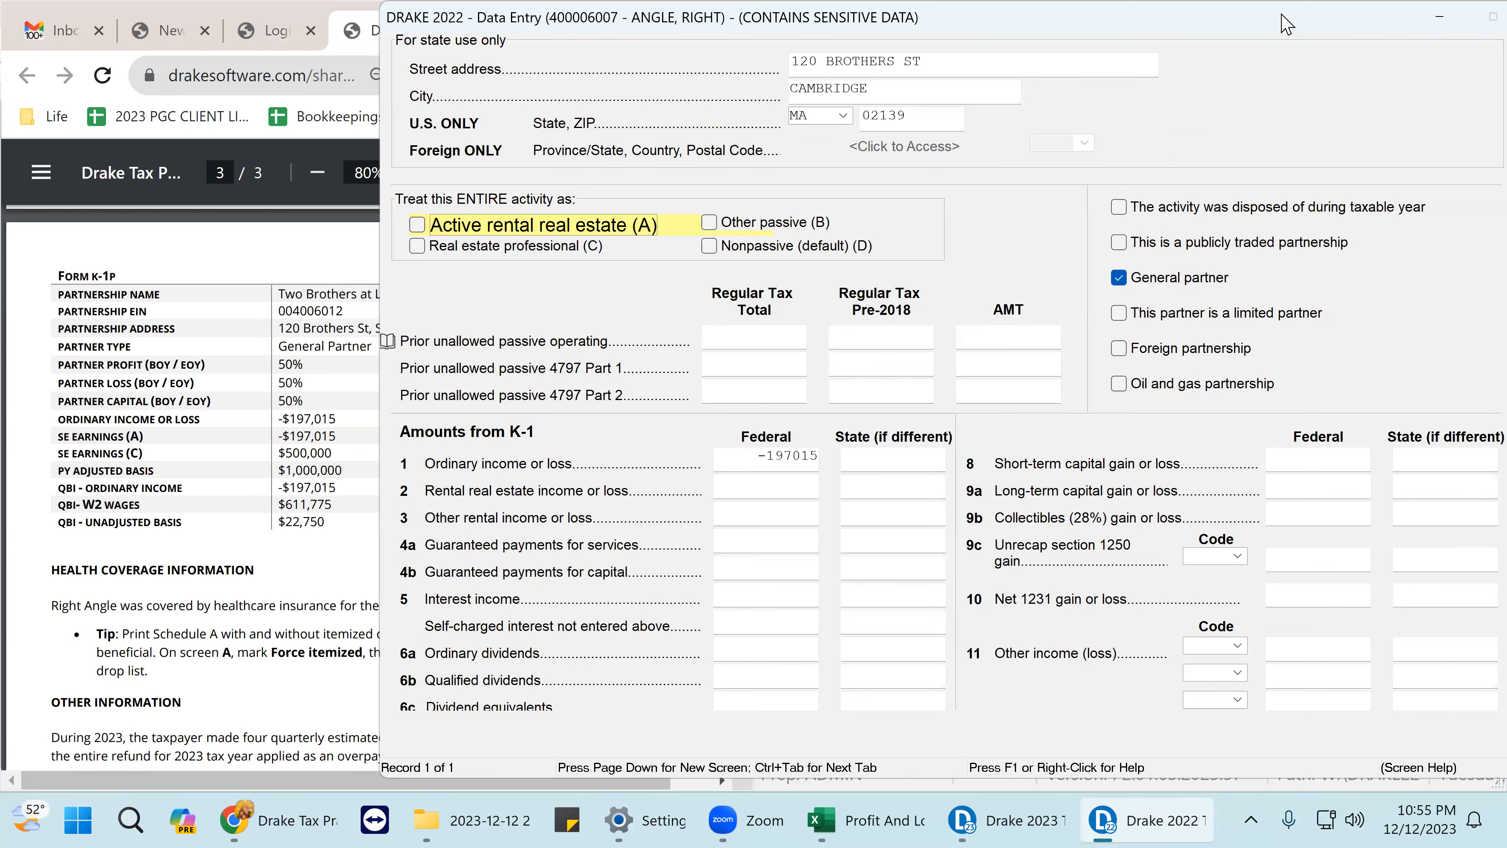
drag(1273, 30, 1149, 88)
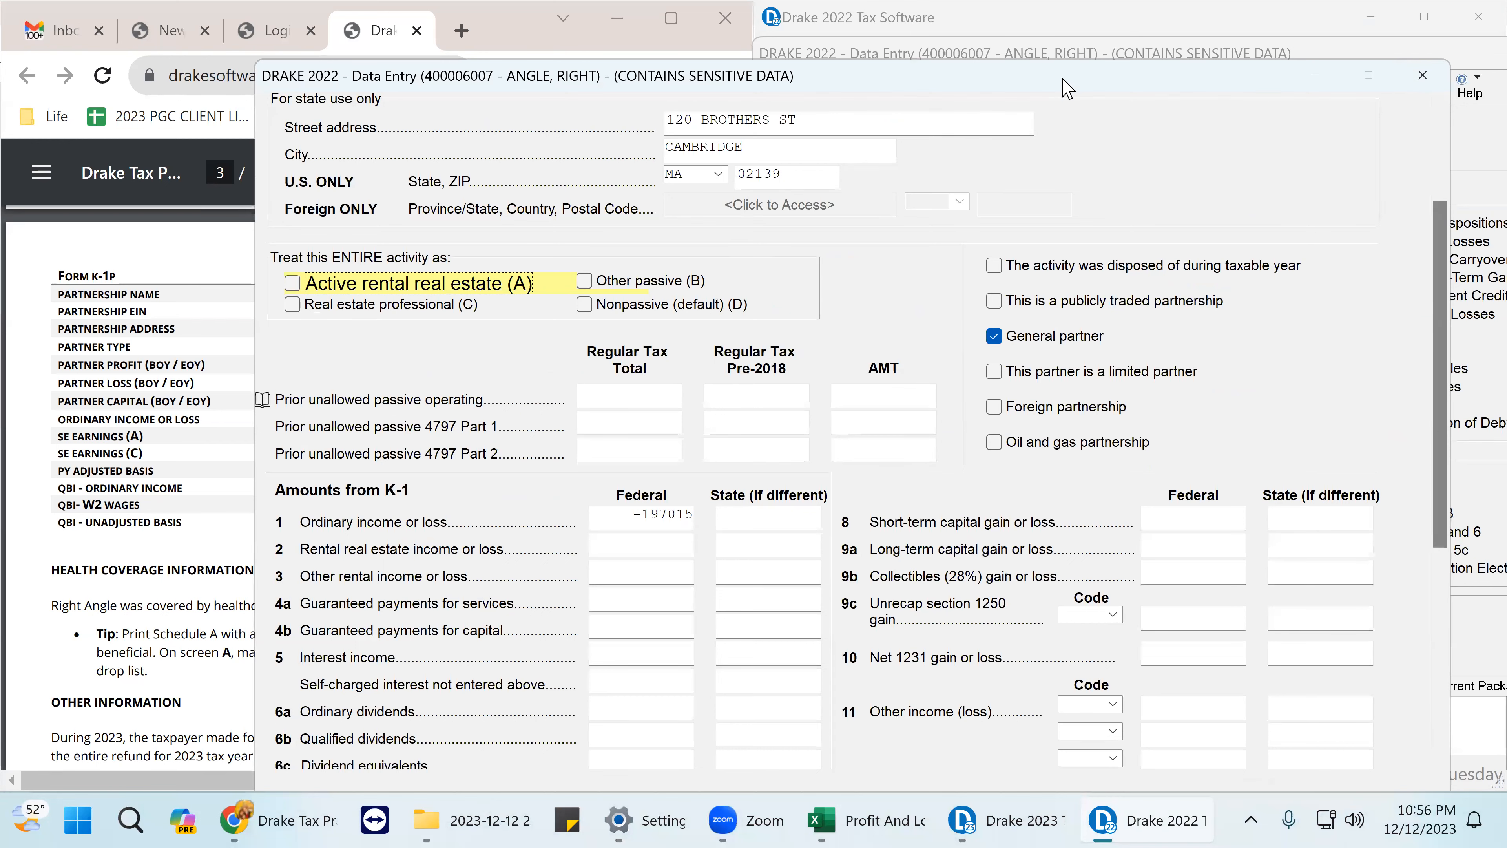
drag(1073, 83, 1309, 40)
scroll(1184, 125, up, 3)
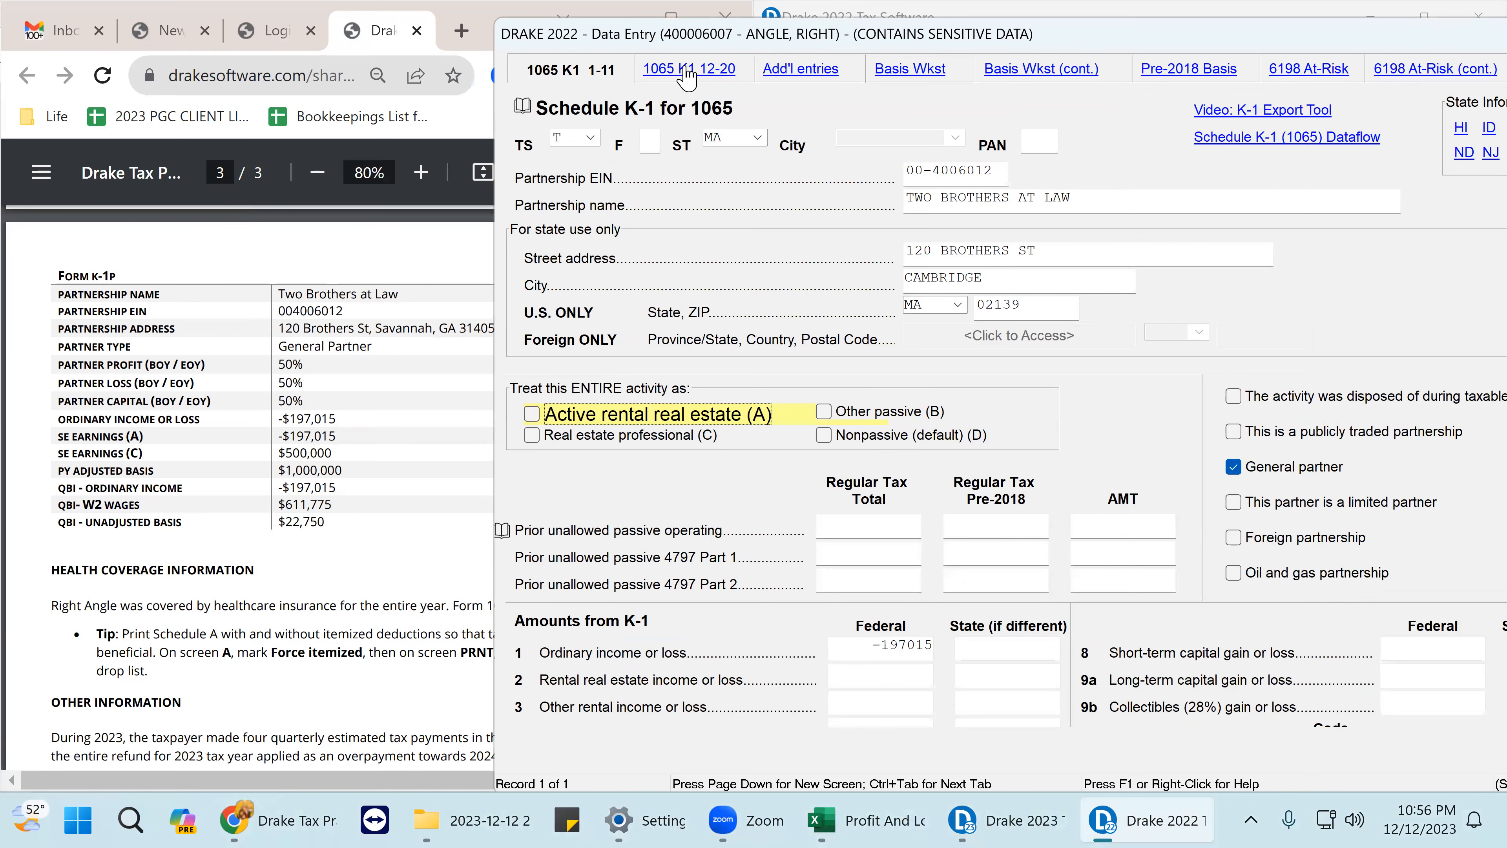
- On the K-1 lines 12–20 screen, enter line 14 SE earnings: code A -197015 and code C 500000
click(687, 75)
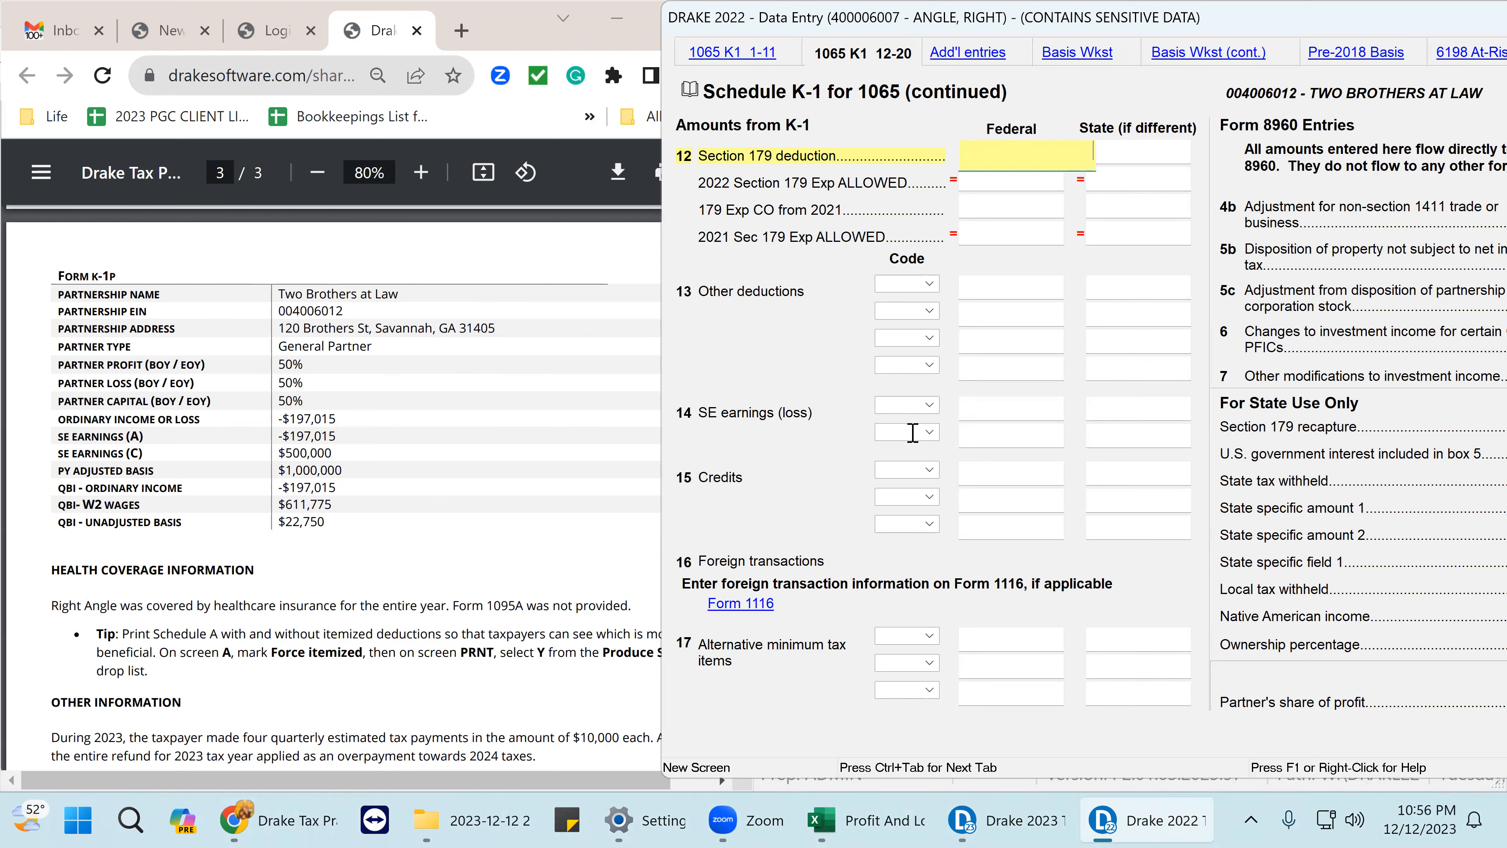
click(929, 406)
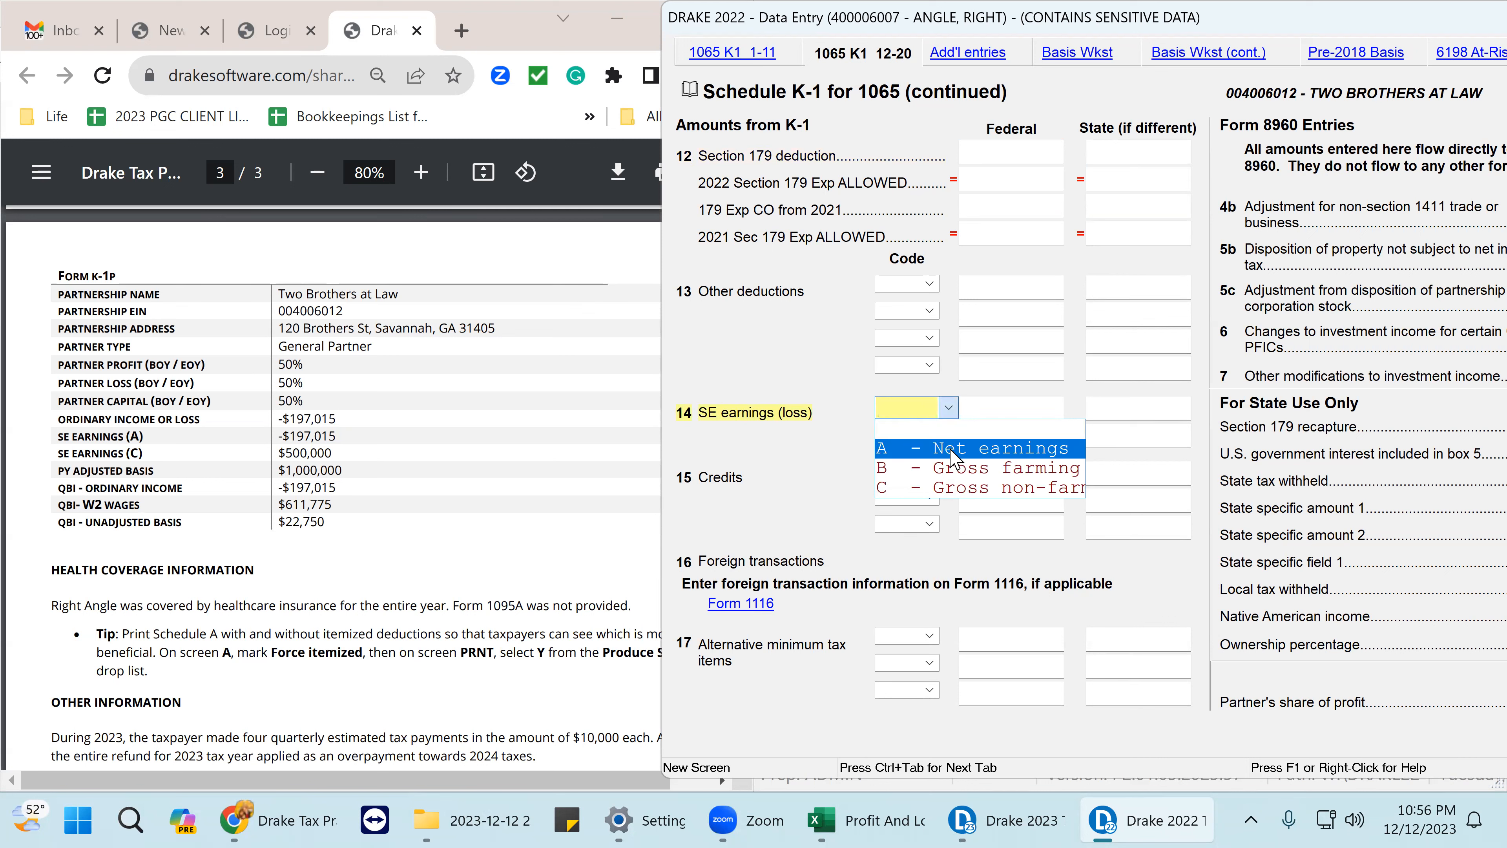
click(952, 449)
key(Tab)
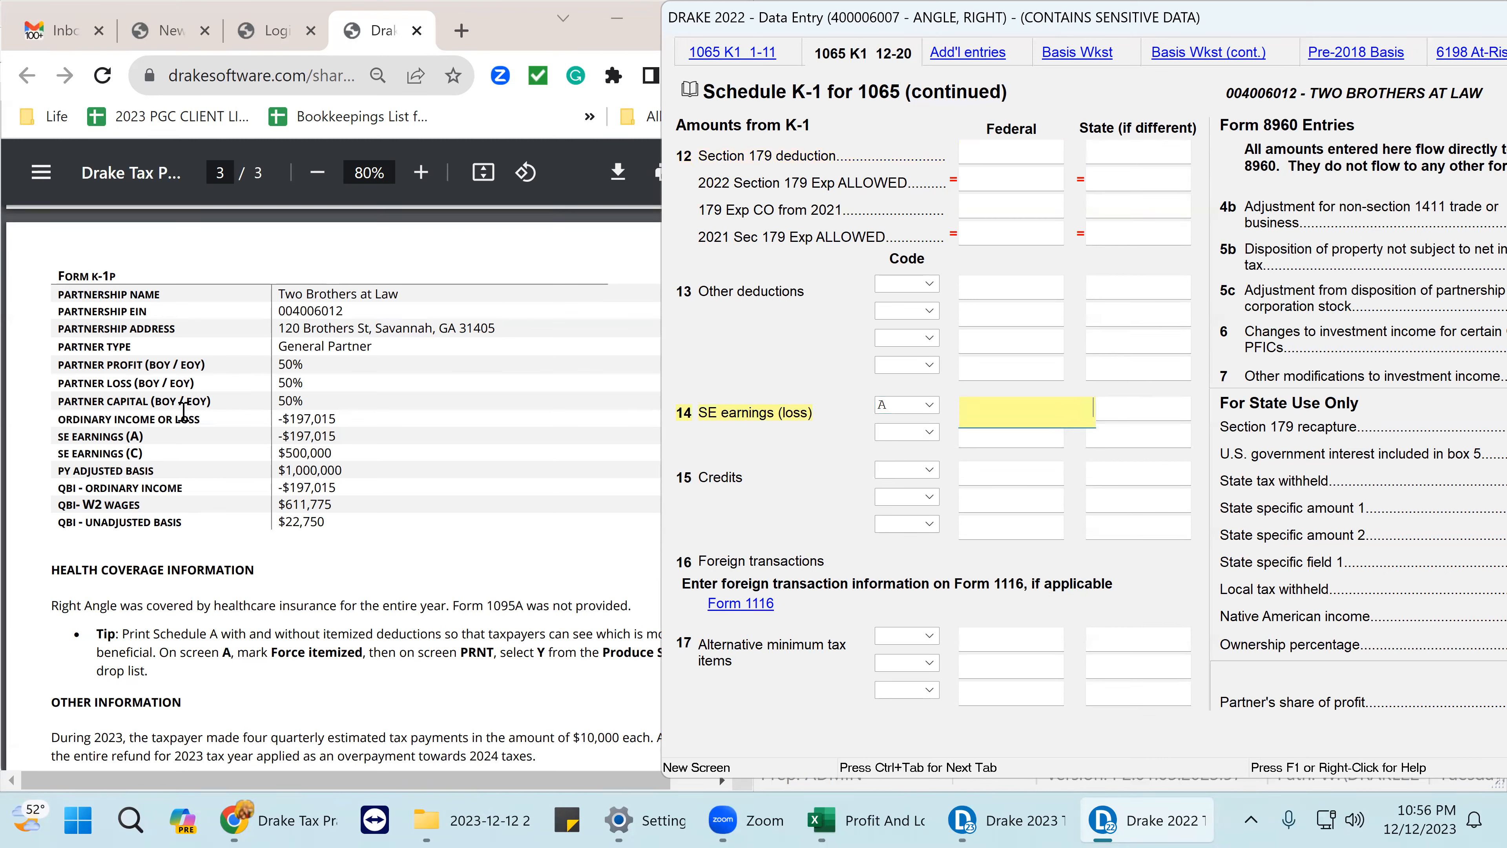
text(-197015)
click(890, 433)
text(C)
click(1027, 437)
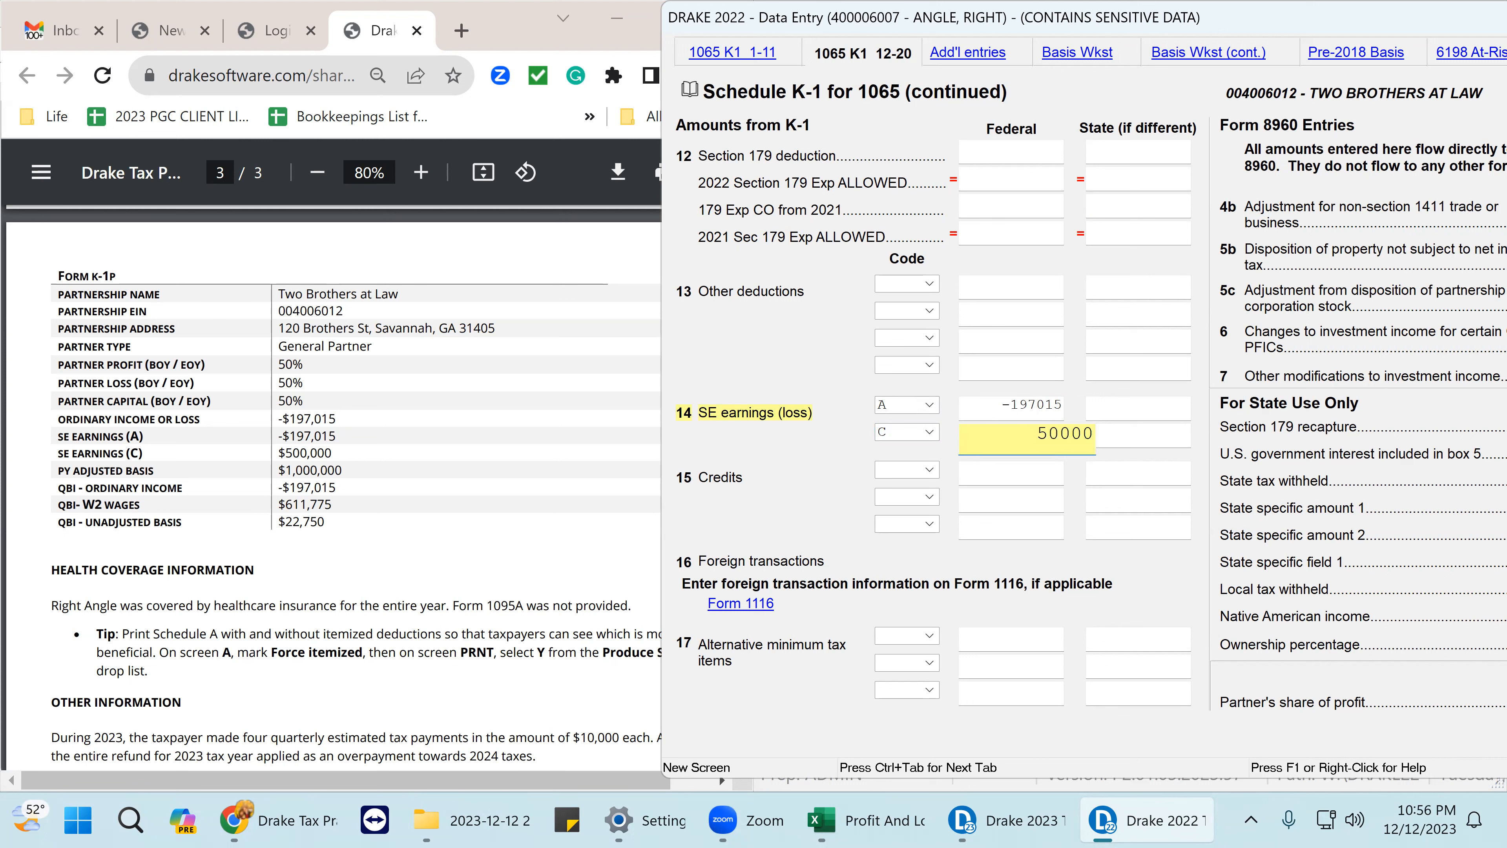
click(1020, 470)
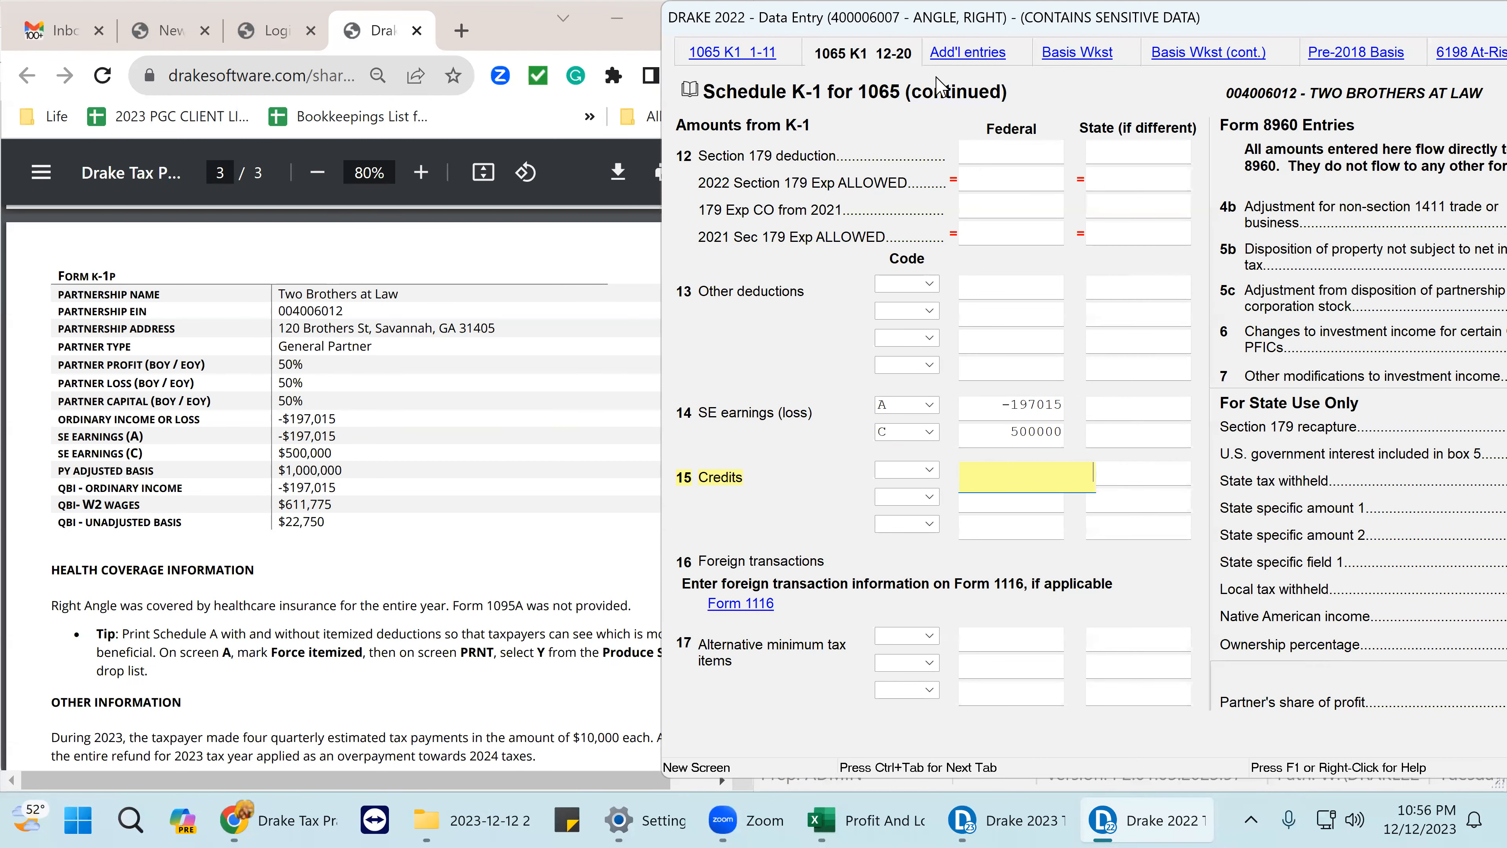
click(1059, 57)
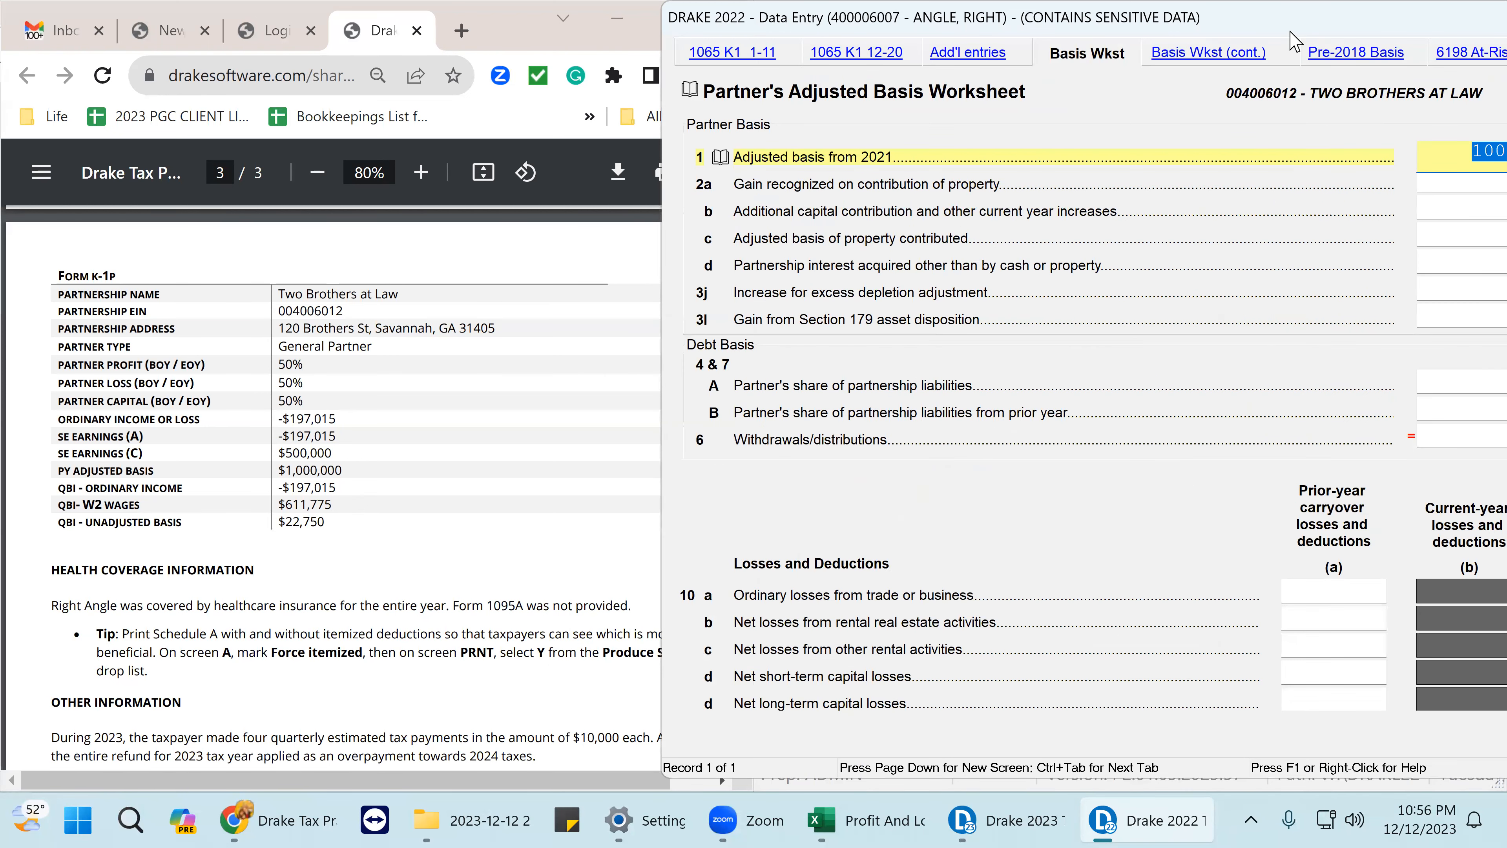
drag(1252, 23, 1042, 24)
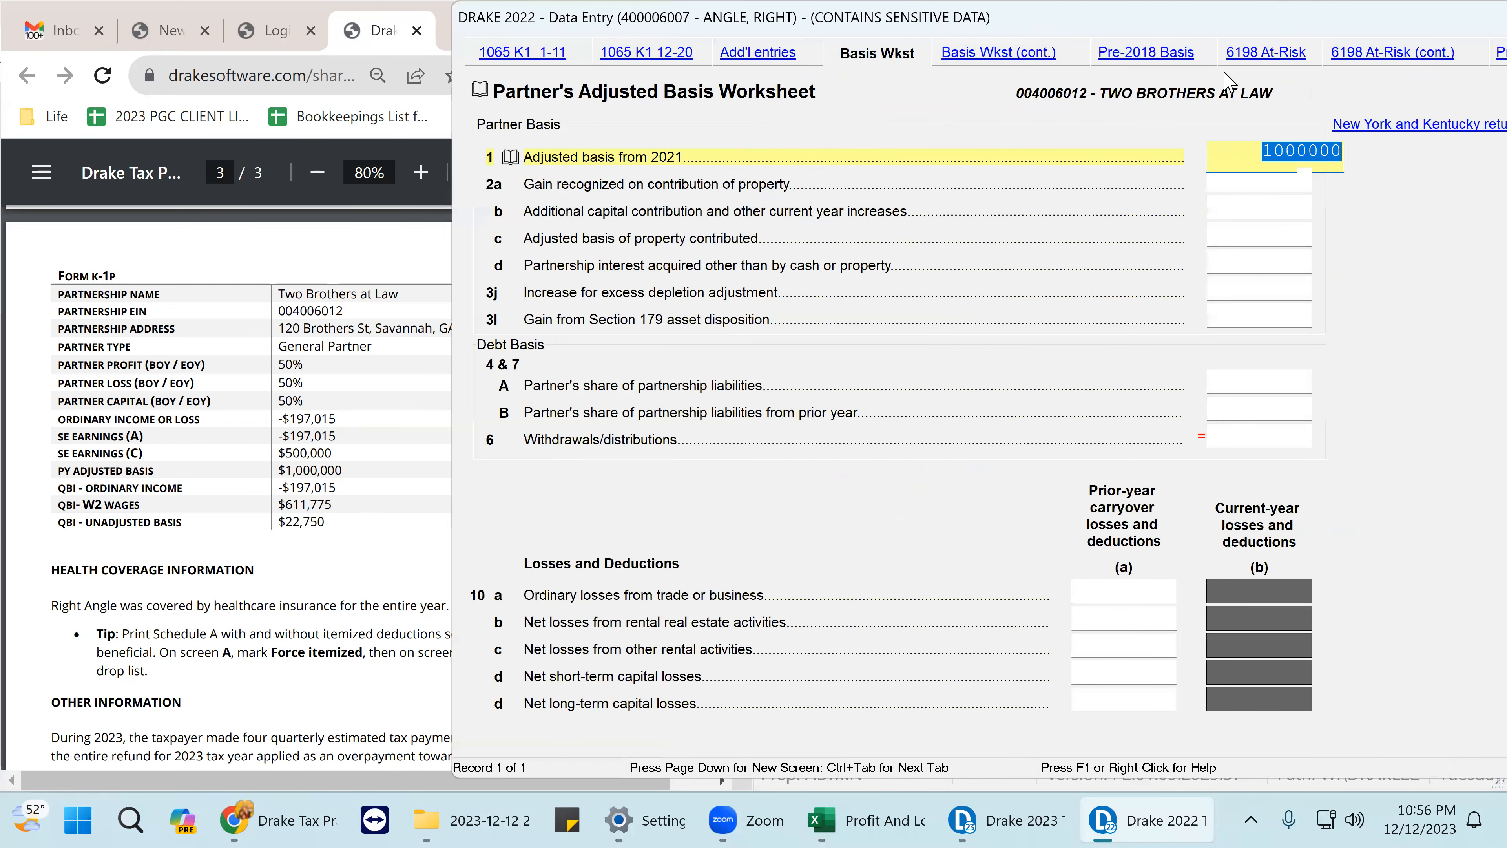
click(1310, 150)
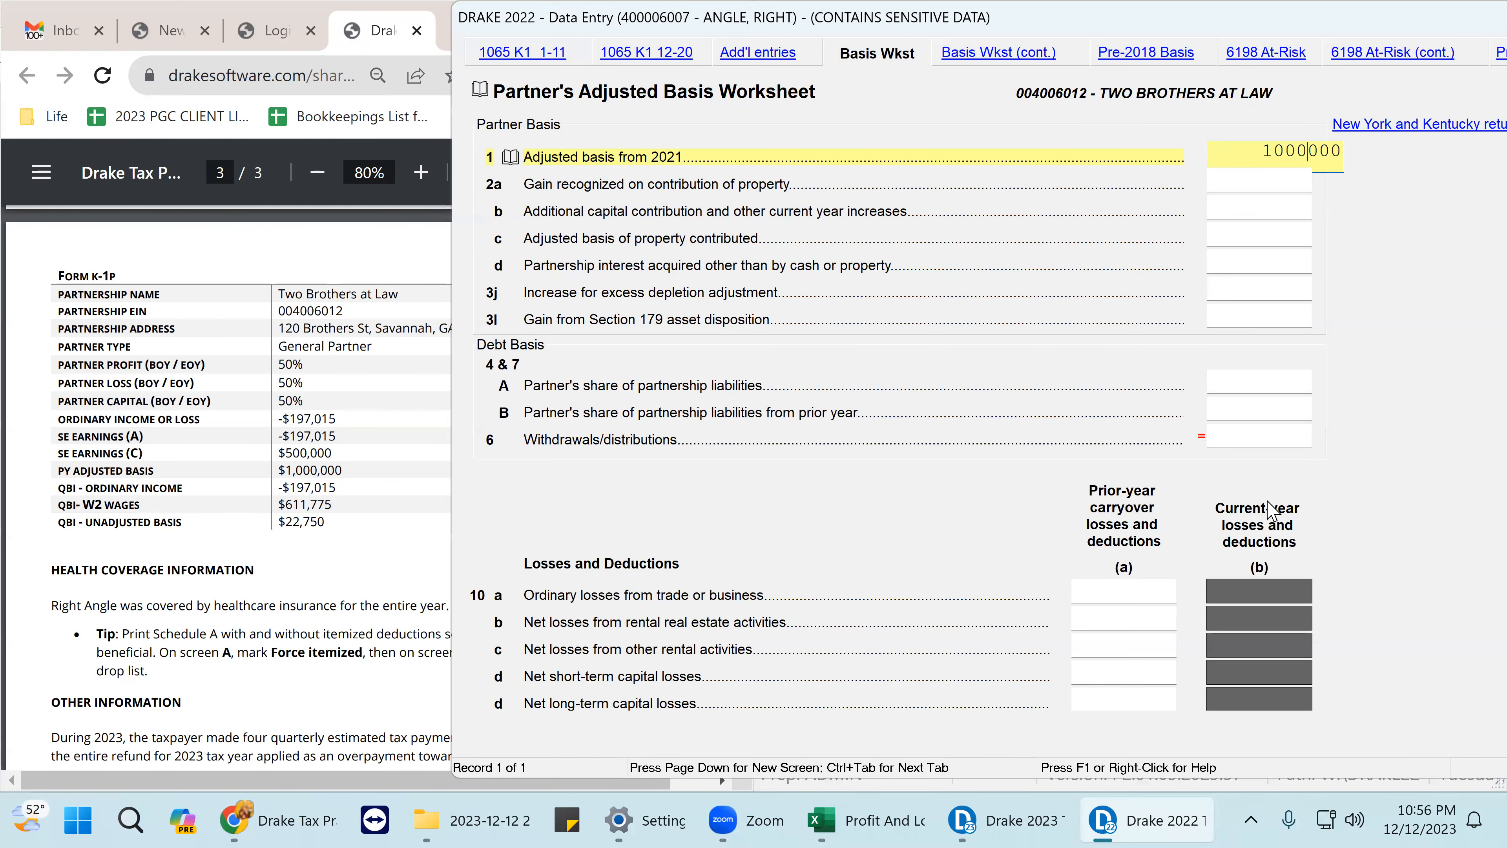
click(634, 52)
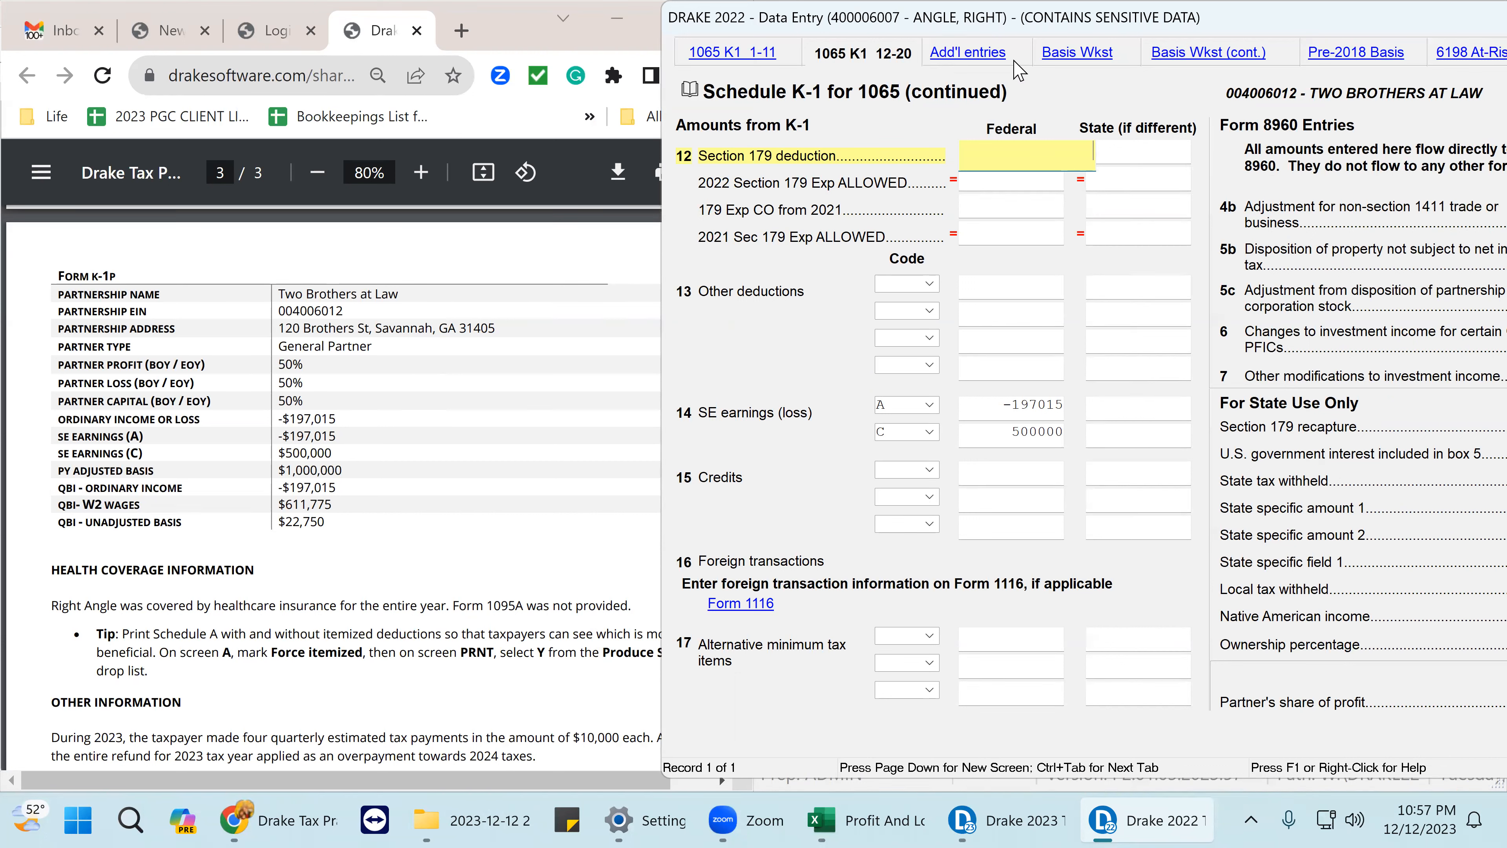
click(979, 54)
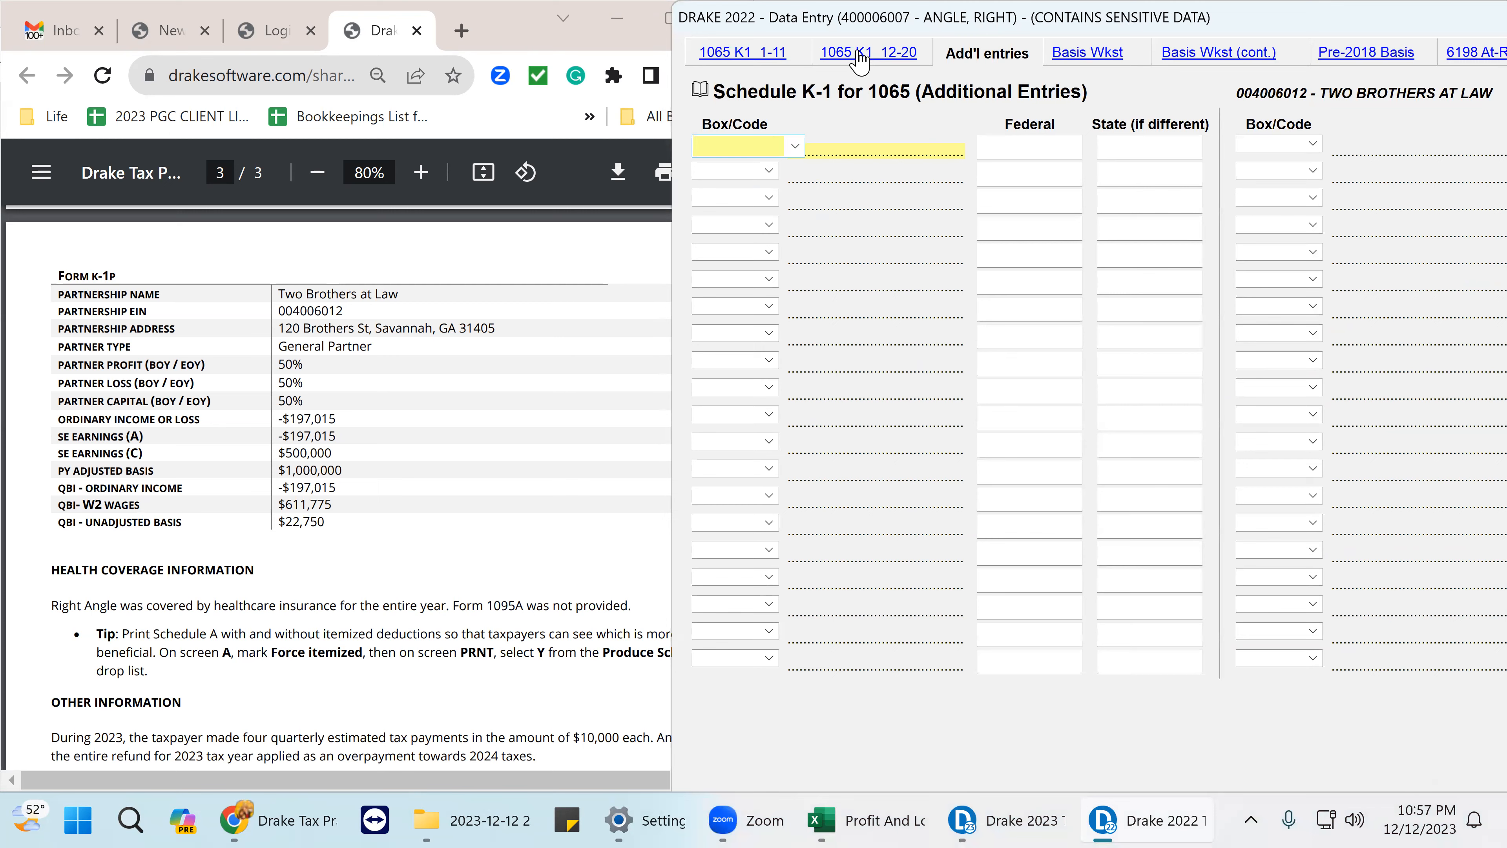
click(859, 55)
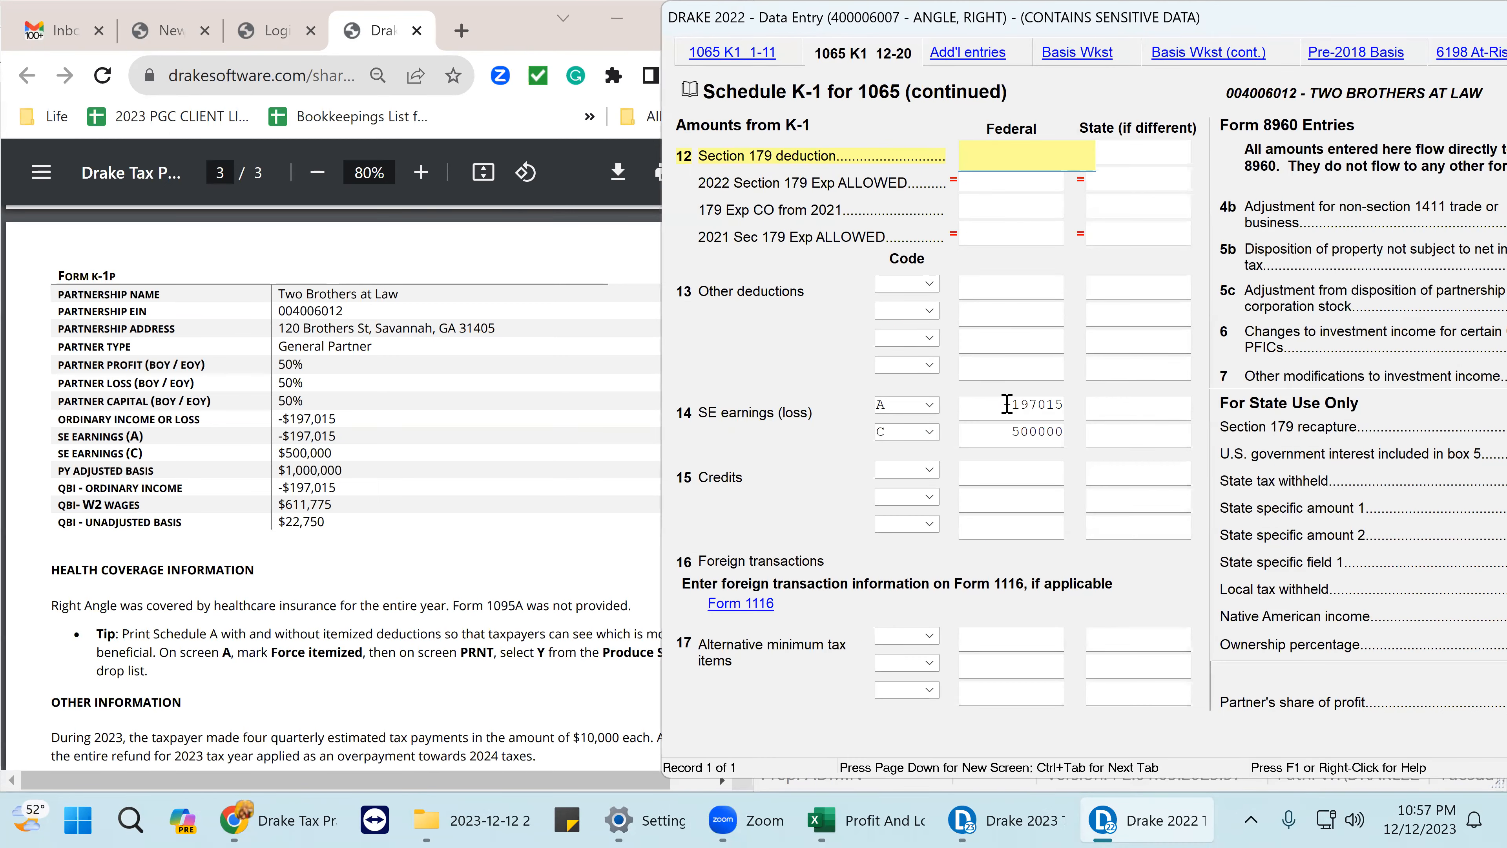
scroll(871, 395, down, 4)
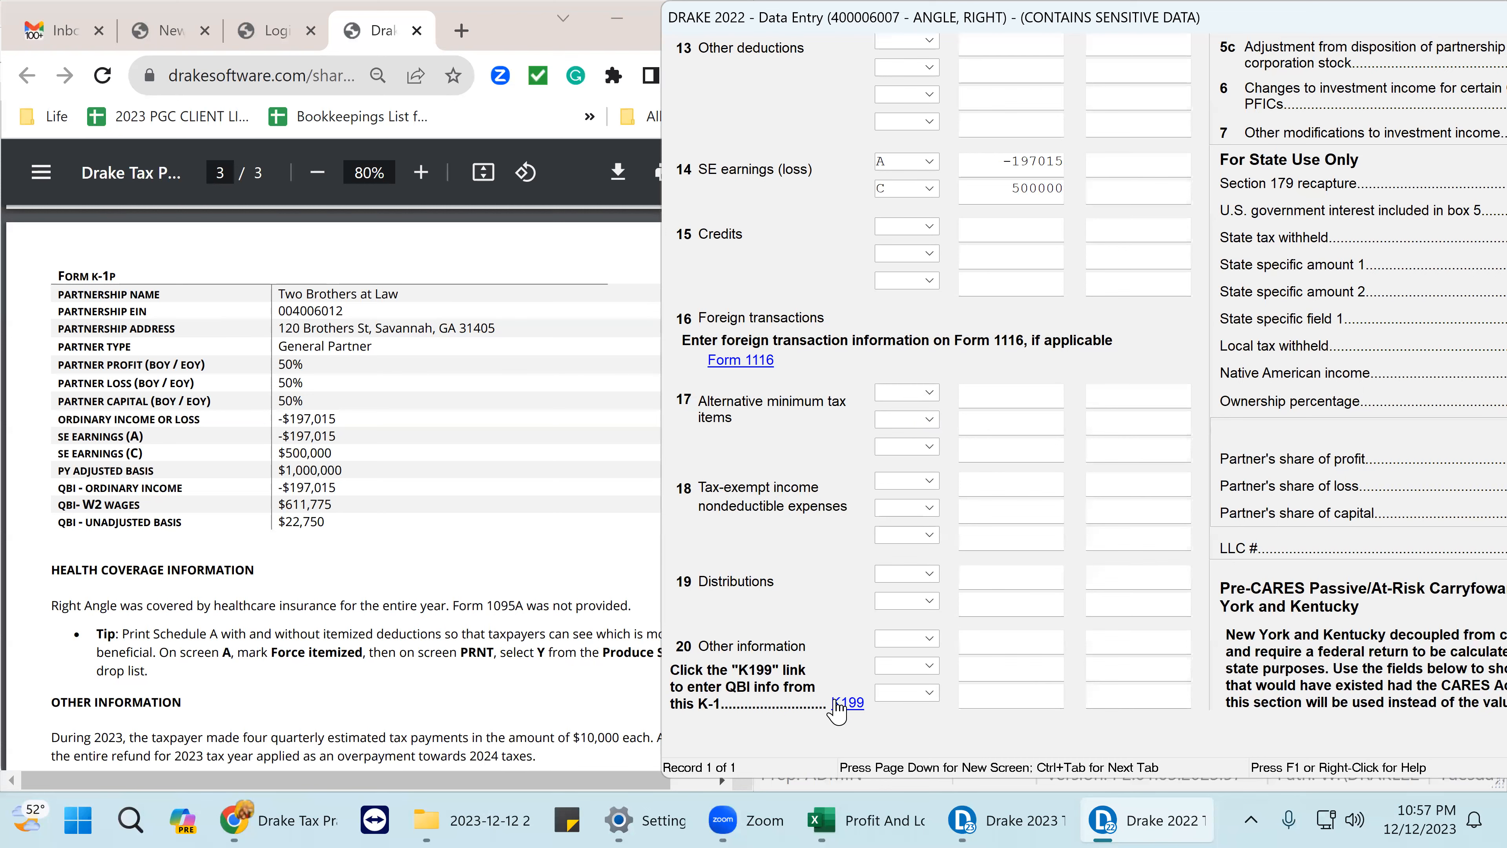
scroll(839, 709, down, 1)
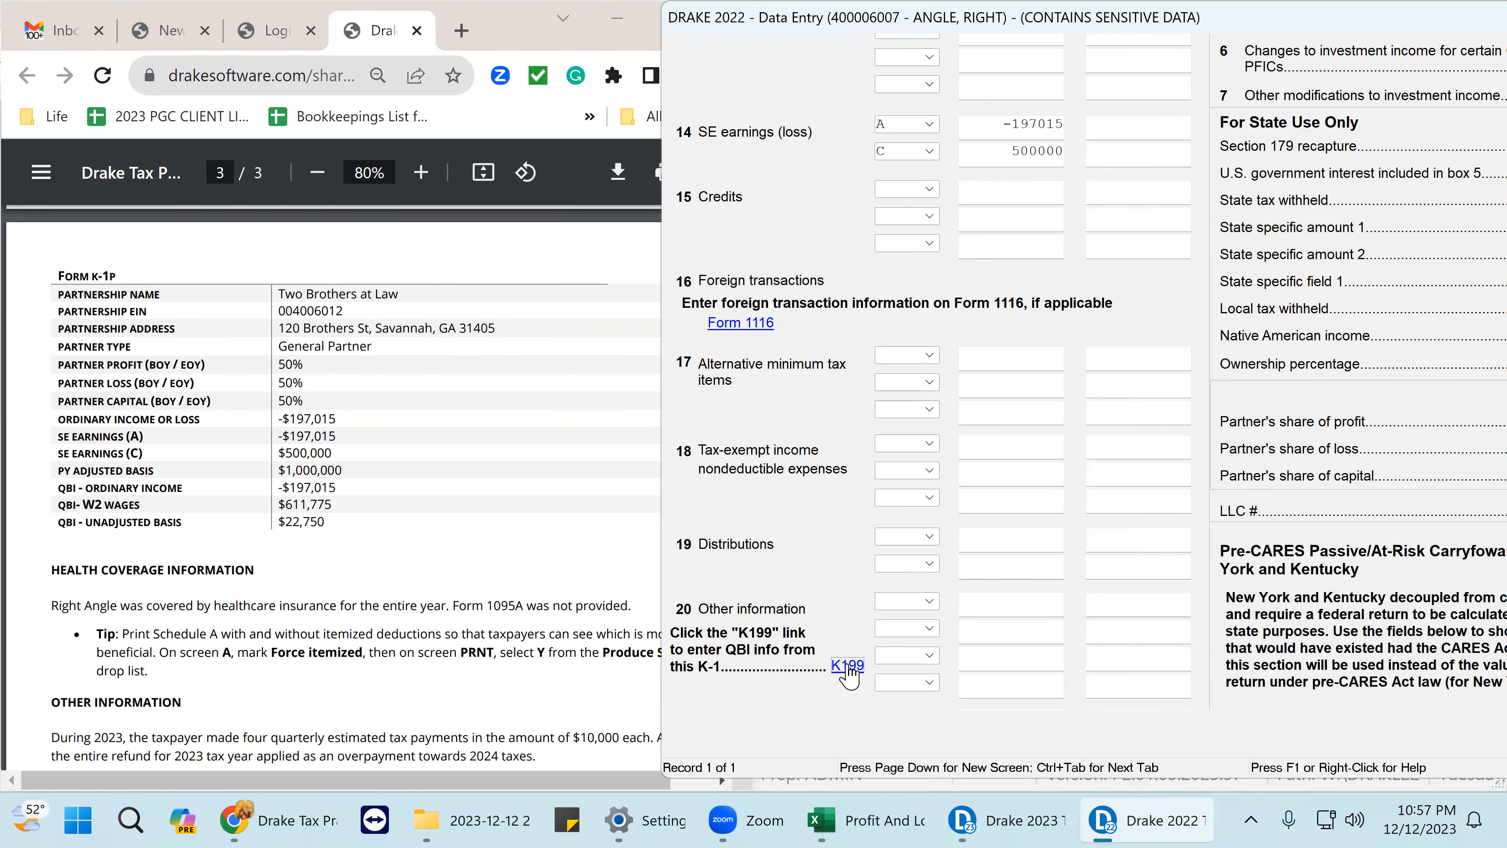
- Enter ordinary income of -197015 on the Two Brothers at Law K-1's QBI screen
click(847, 666)
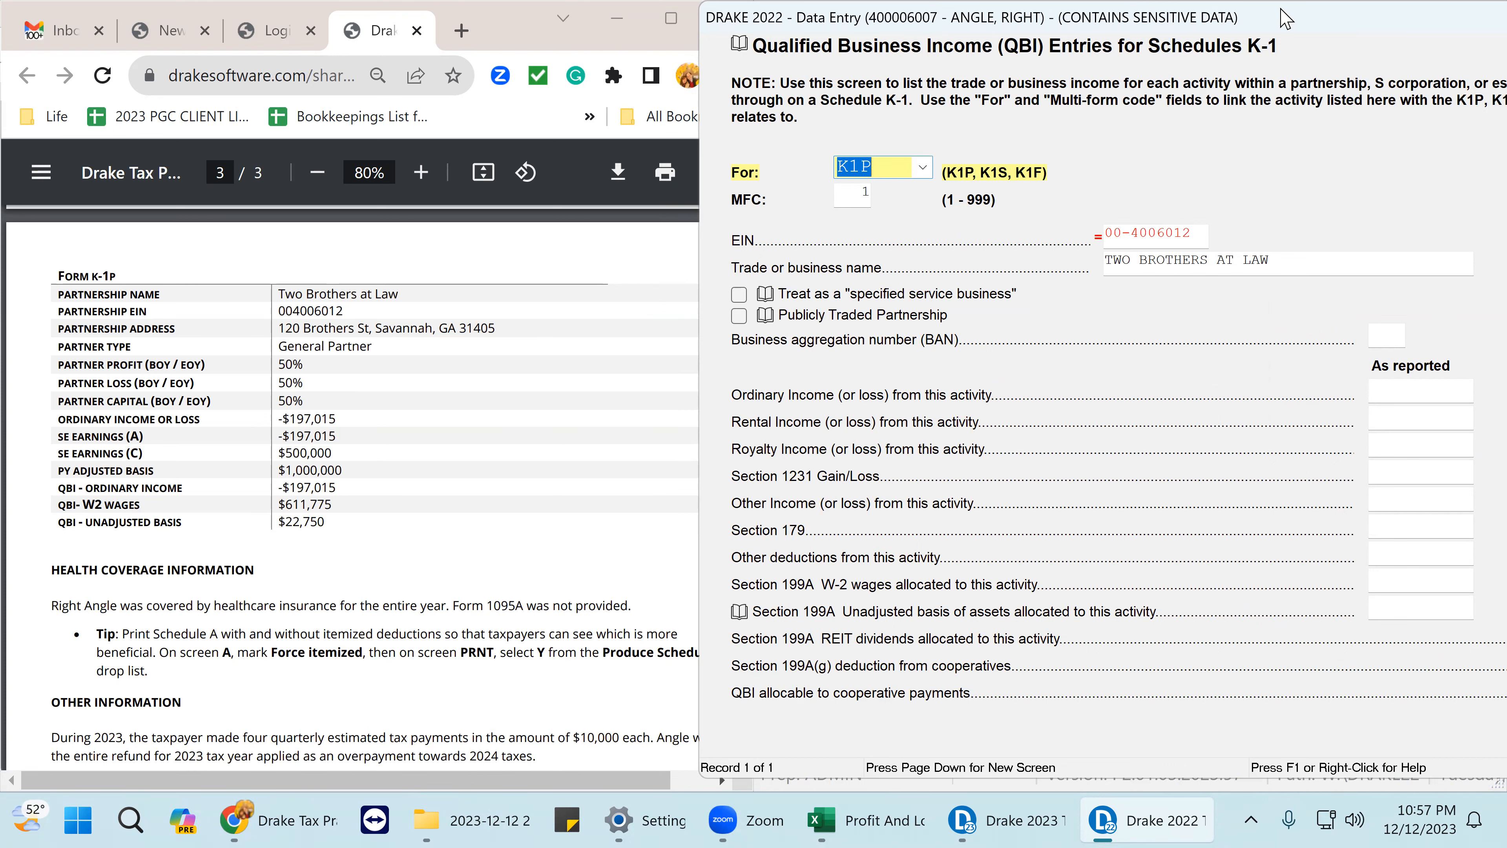
drag(1282, 18, 1161, 17)
click(1257, 395)
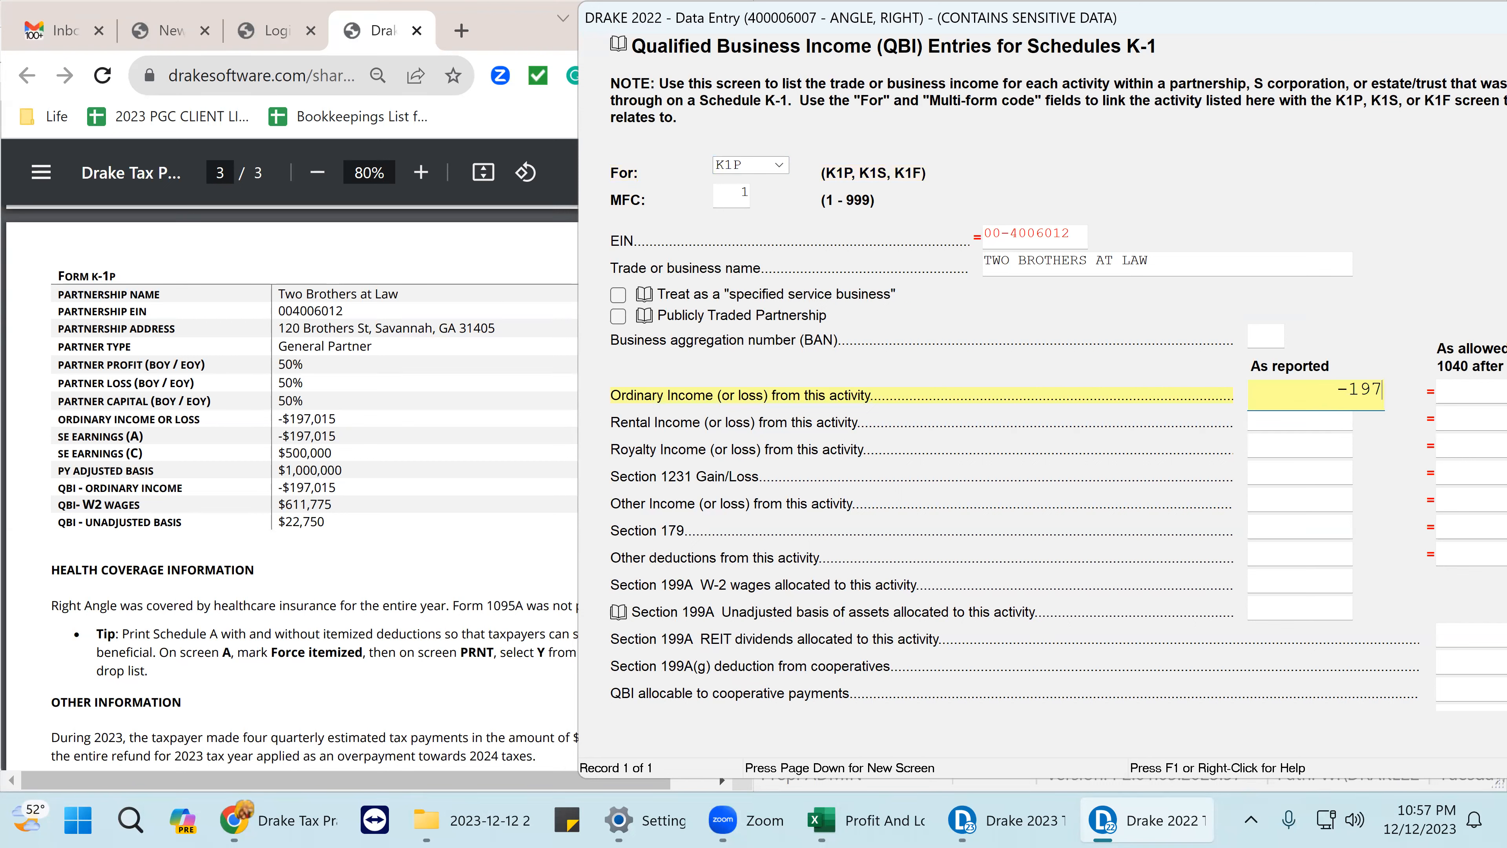
text(-197015)
key(Return)
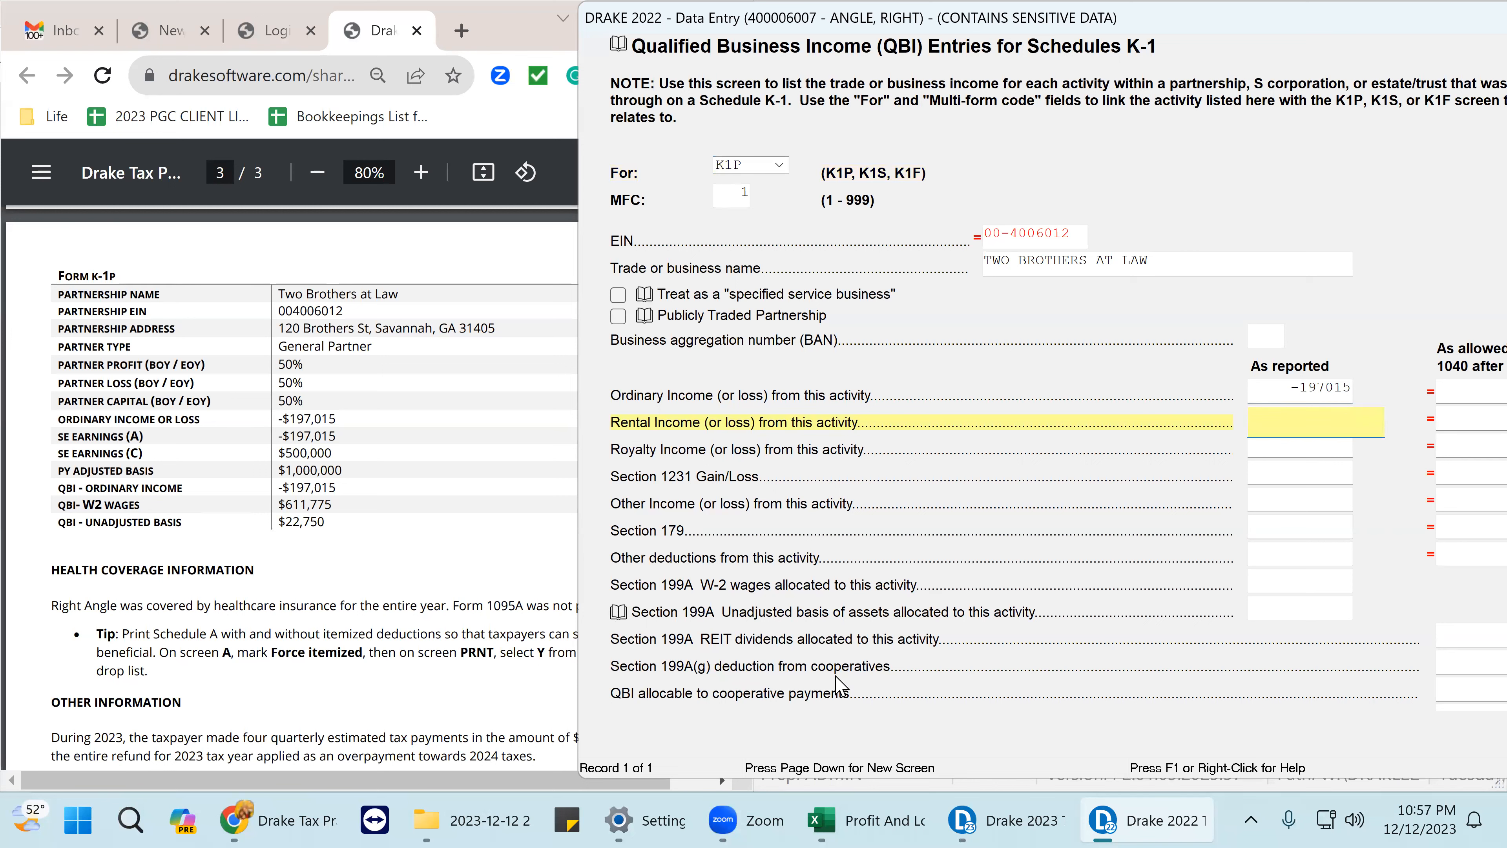
- Record Section 199A W-2 wages of 611775 and close the QBI screen
click(1287, 583)
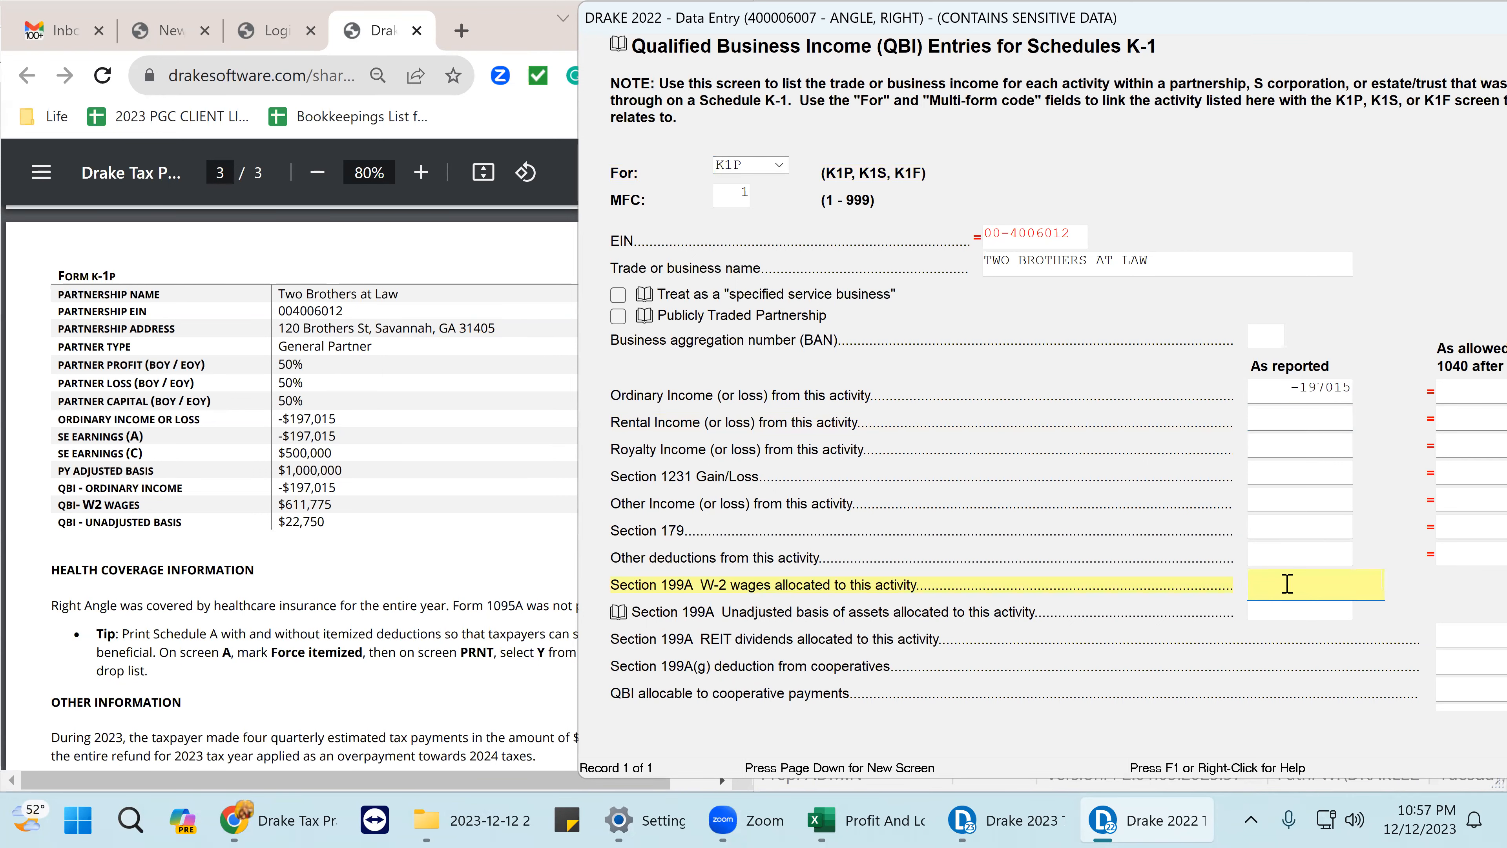
text(611775)
key(Return)
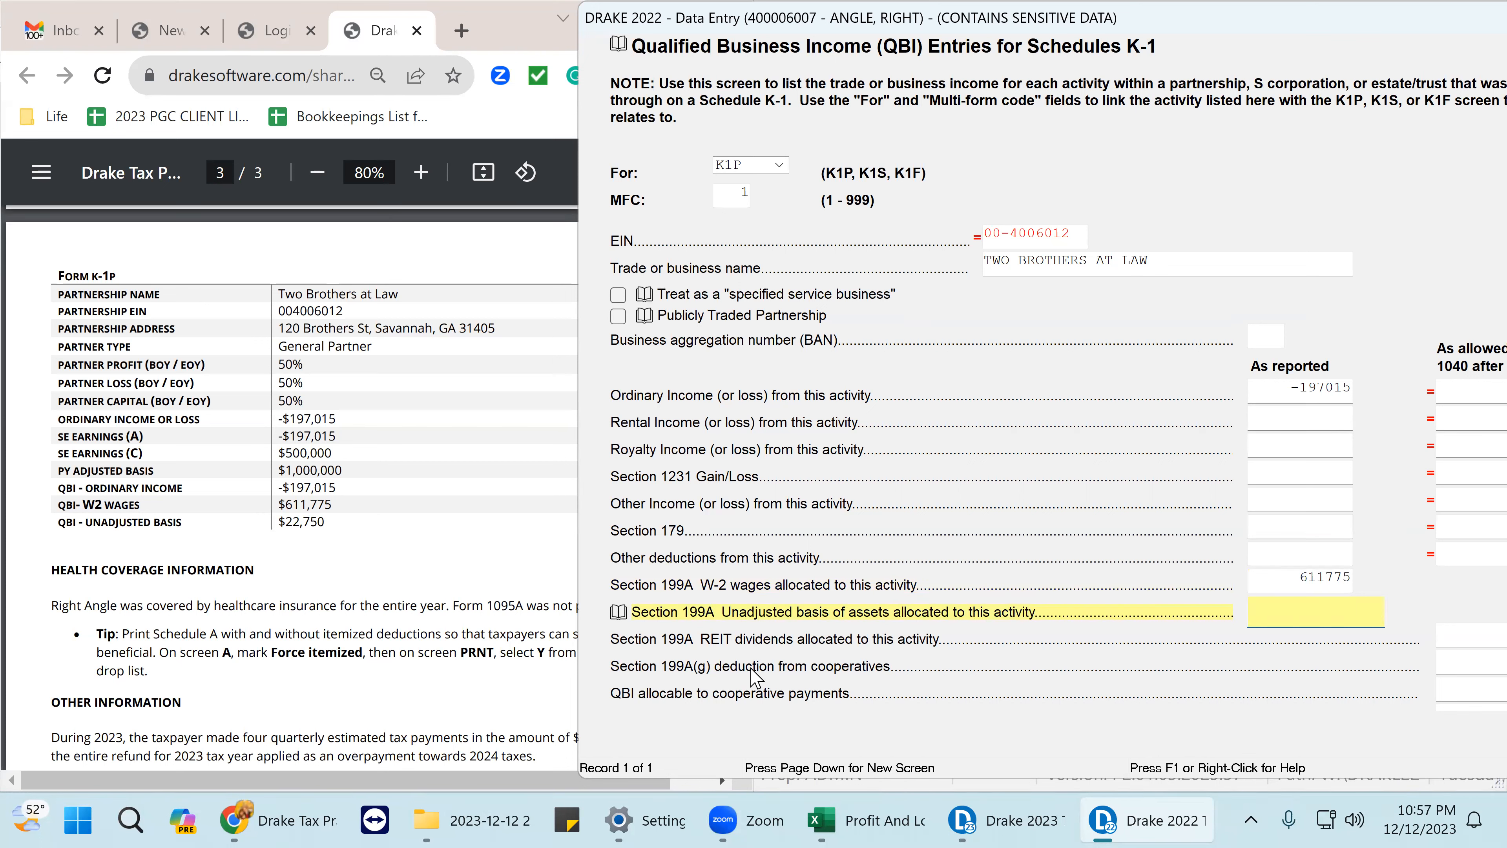
scroll(994, 665, down, 3)
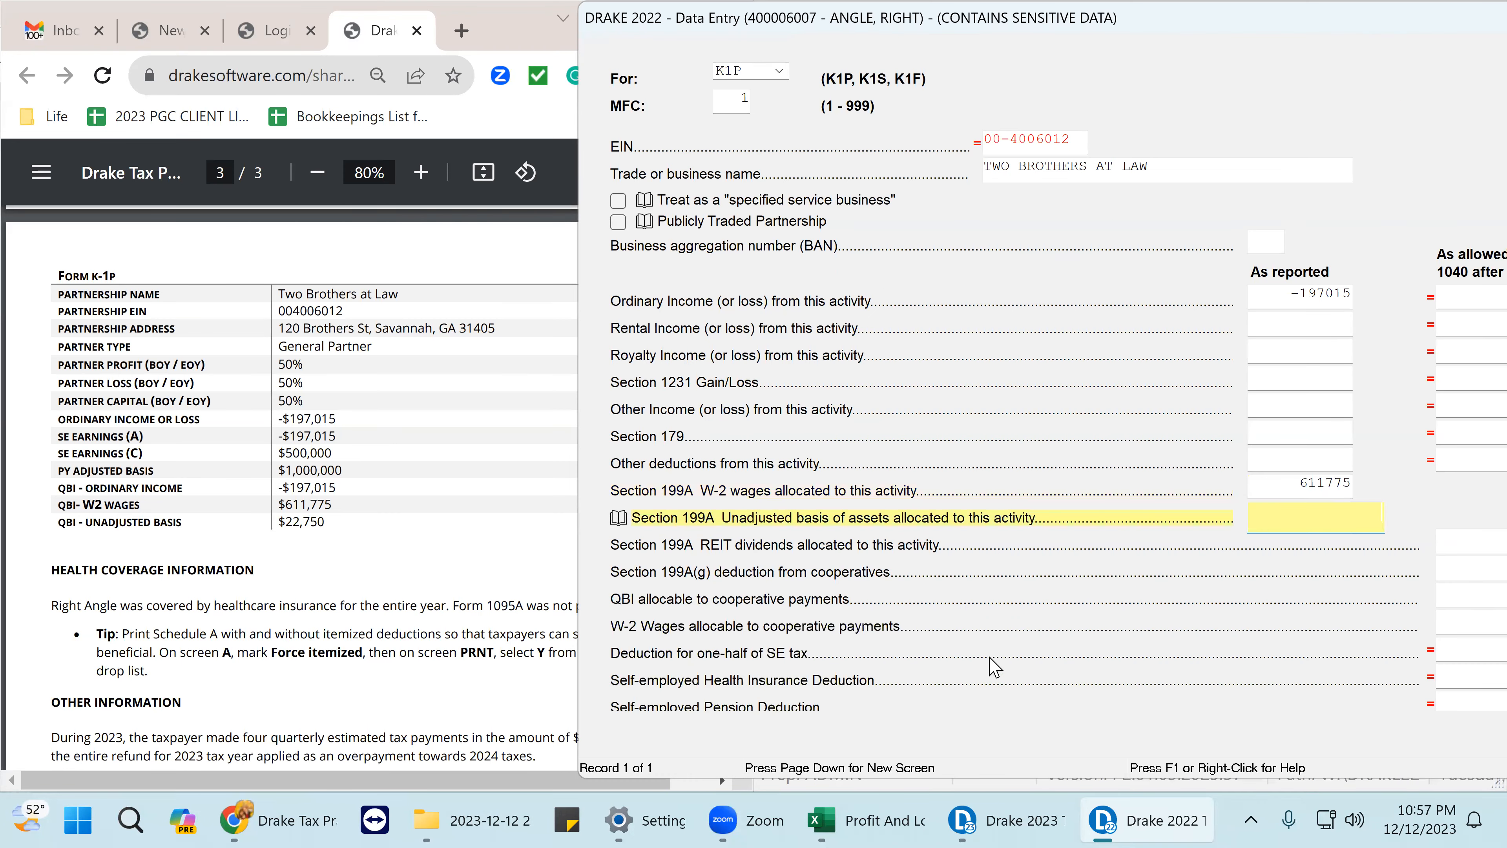
scroll(994, 665, down, 2)
scroll(994, 665, down, 3)
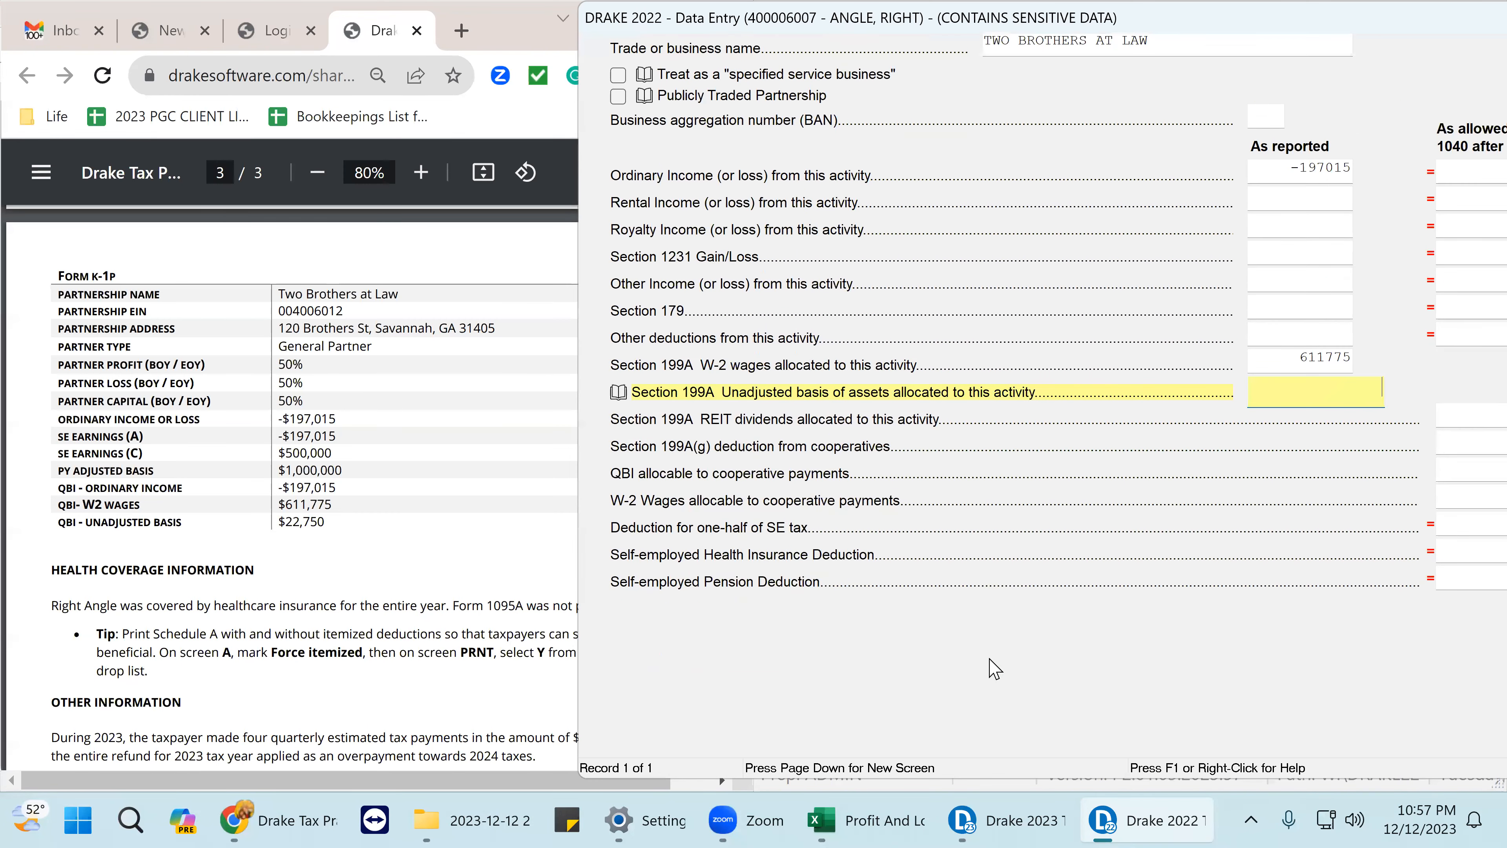
scroll(994, 665, up, 4)
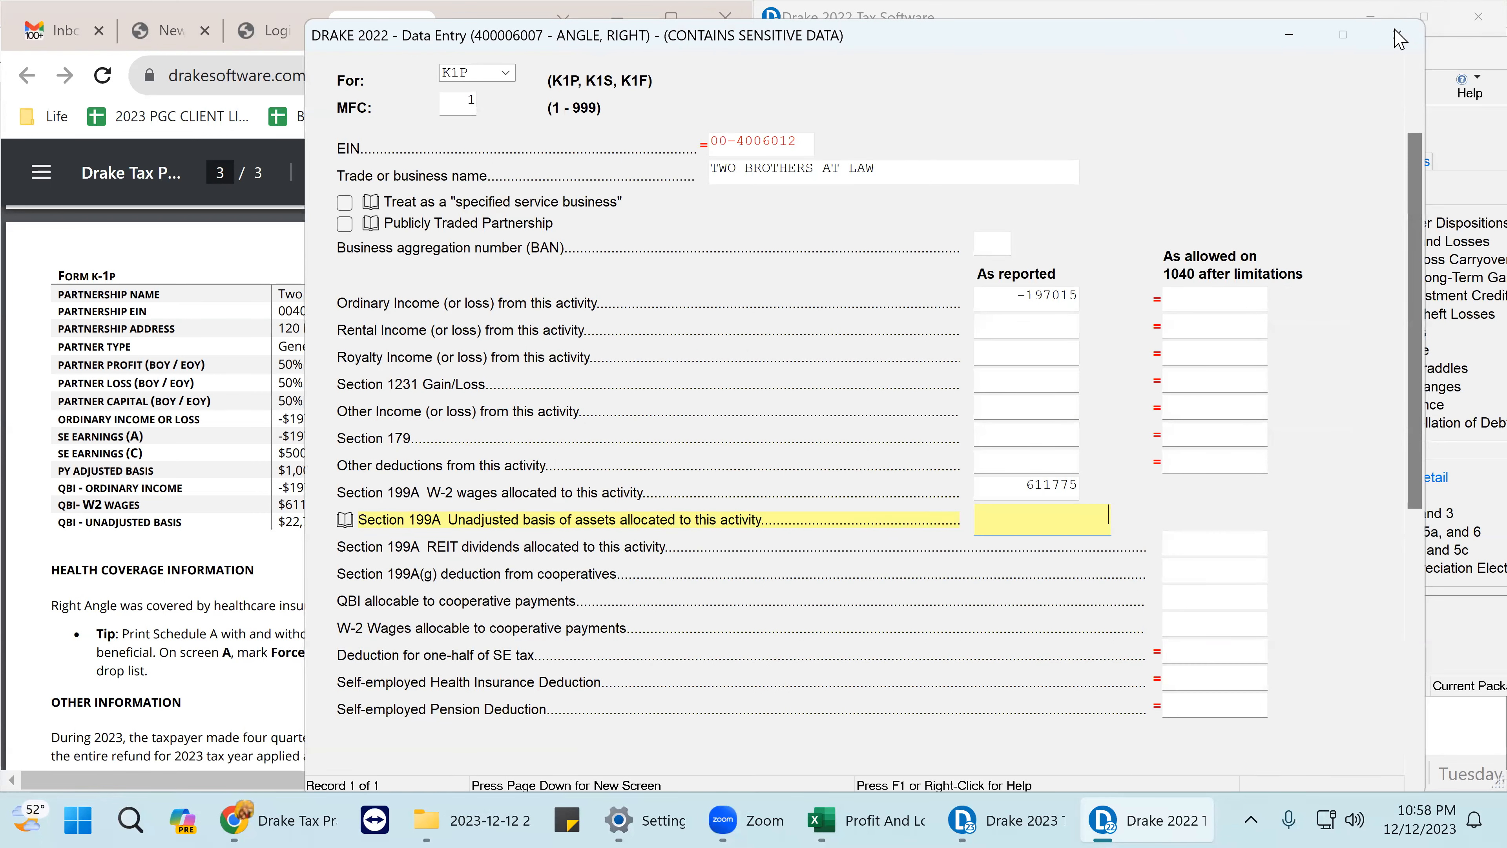
click(1401, 36)
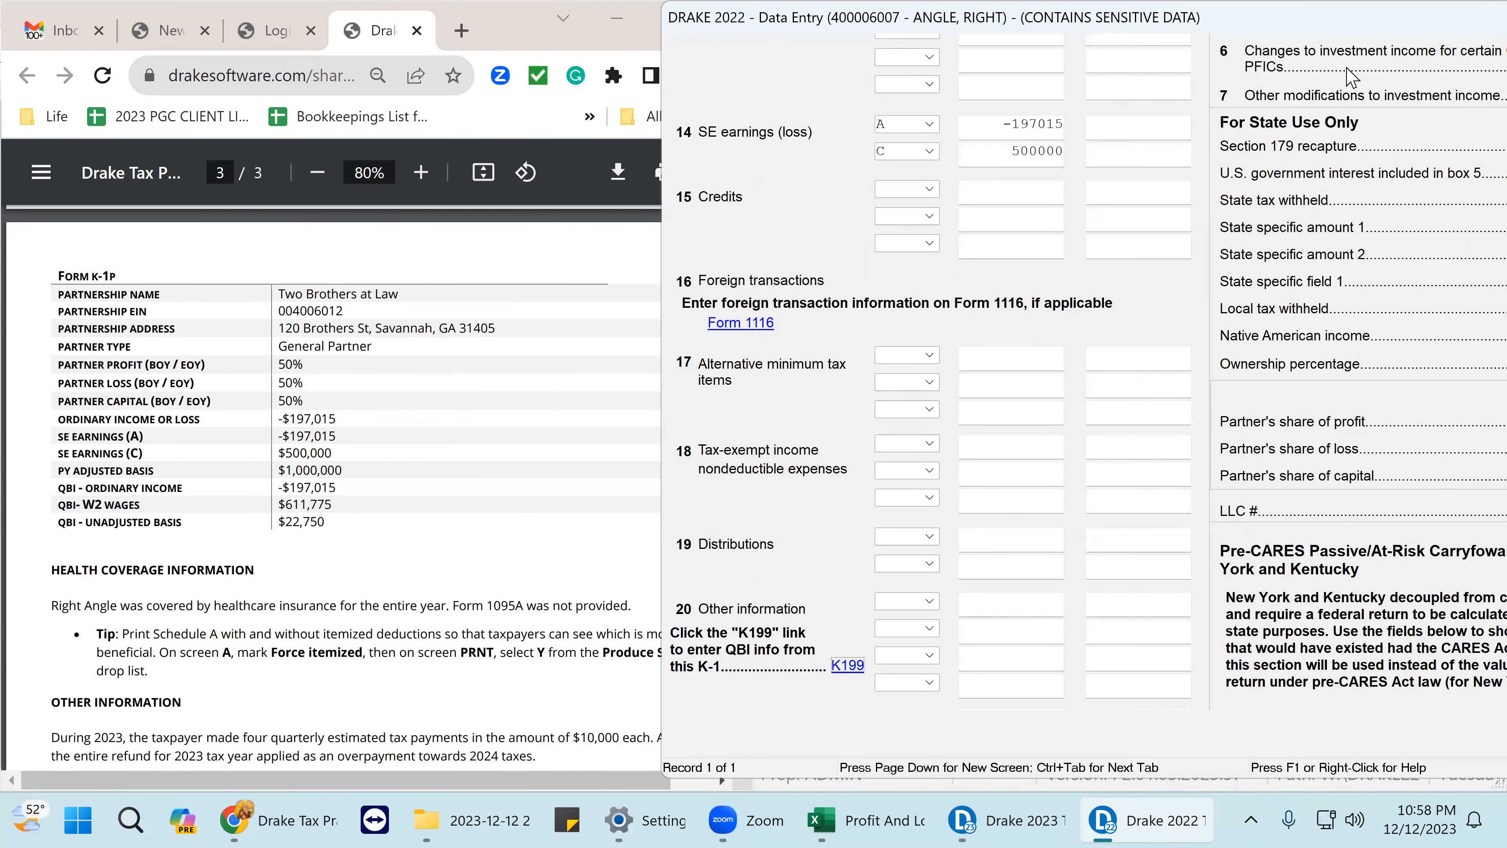
- Enter signature date 12-12-2023 and the ERO PIN on the PIN 8879/8878 e-file signature screen
drag(1319, 20, 910, 143)
click(1404, 141)
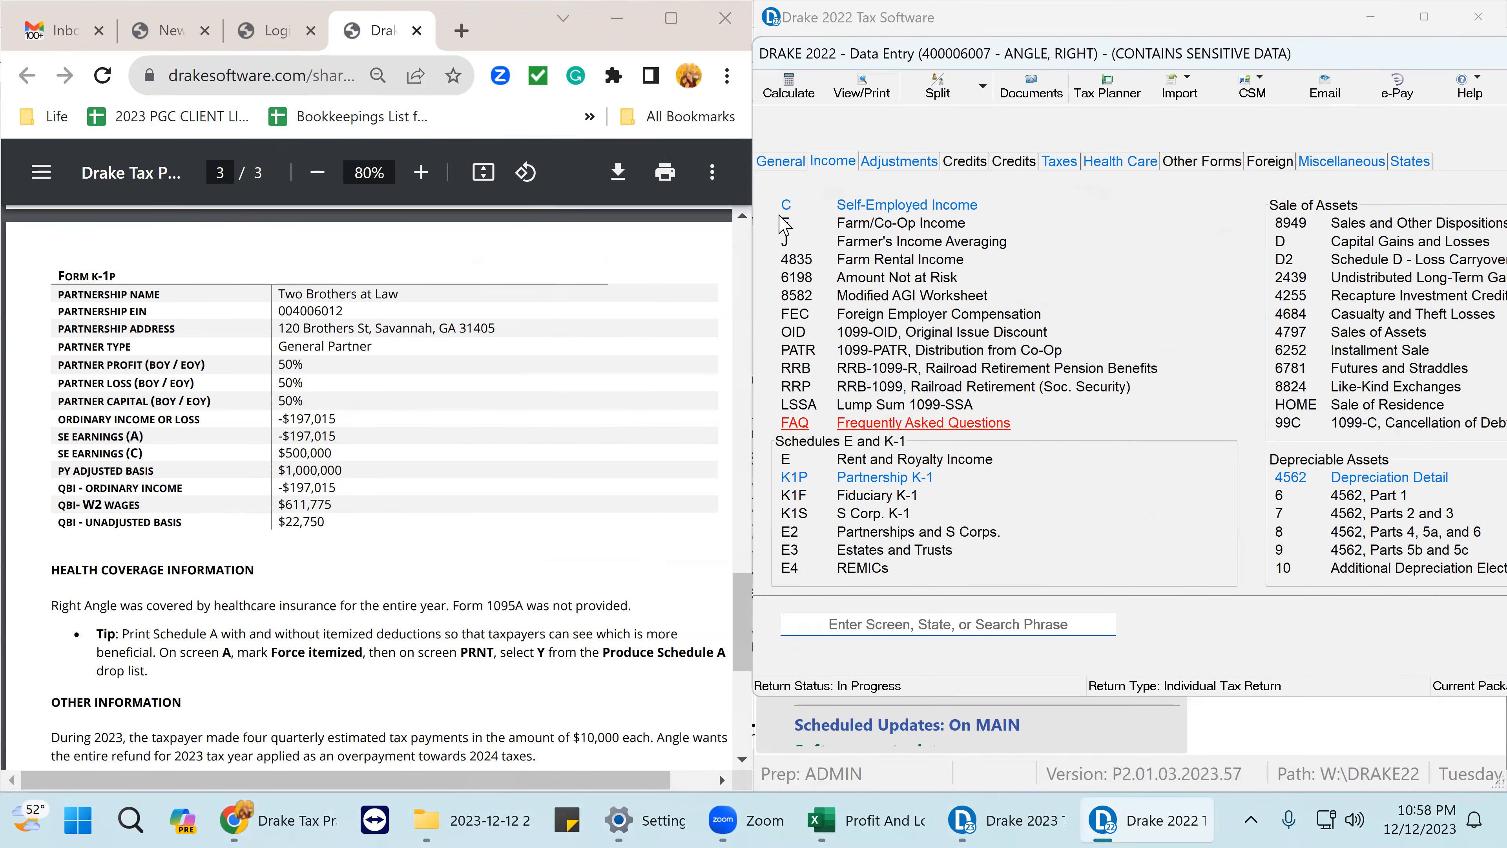
click(782, 166)
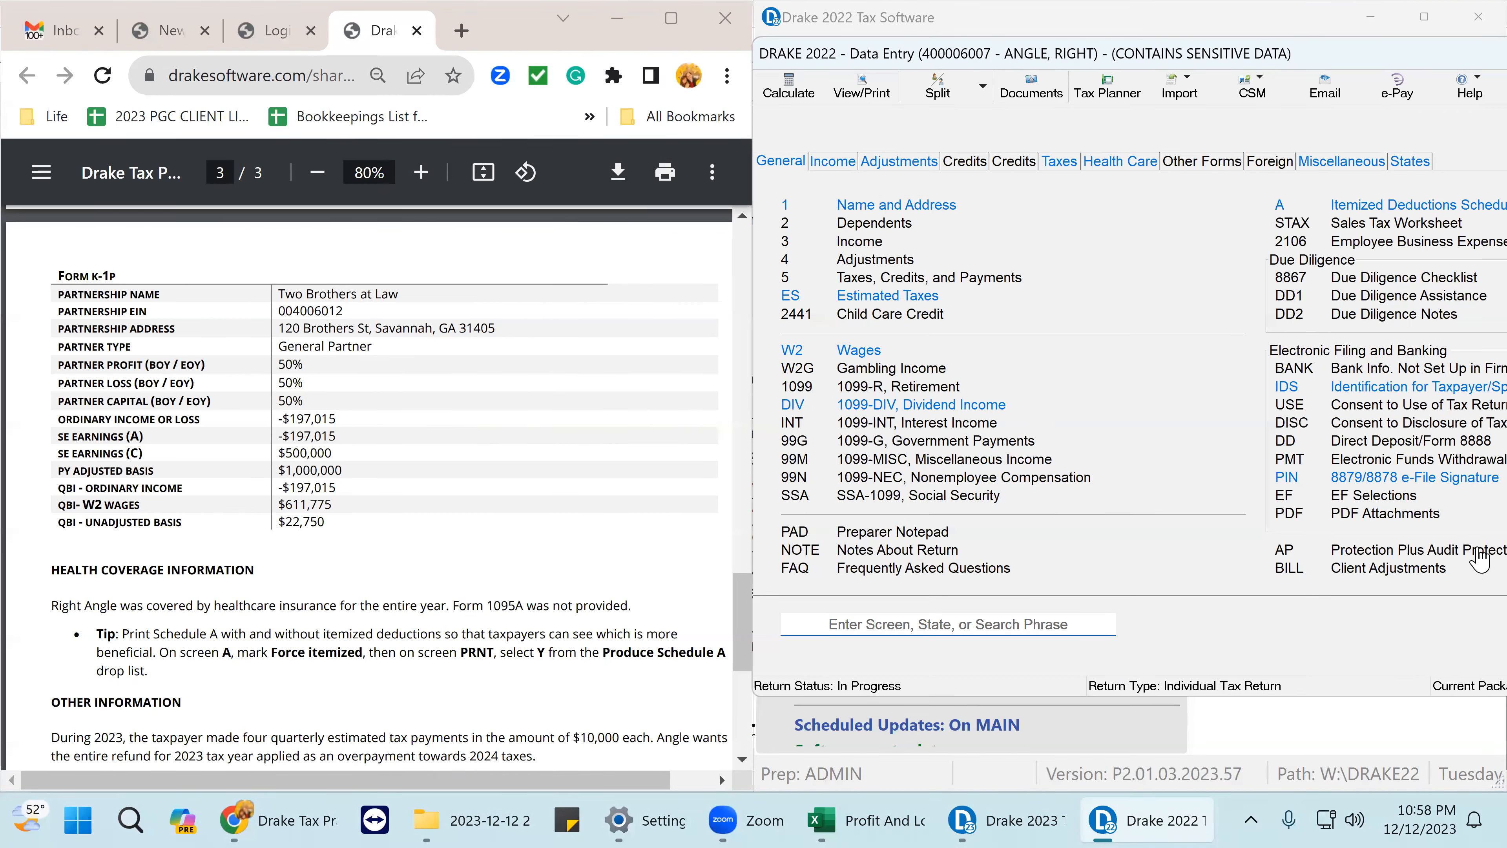
click(1402, 479)
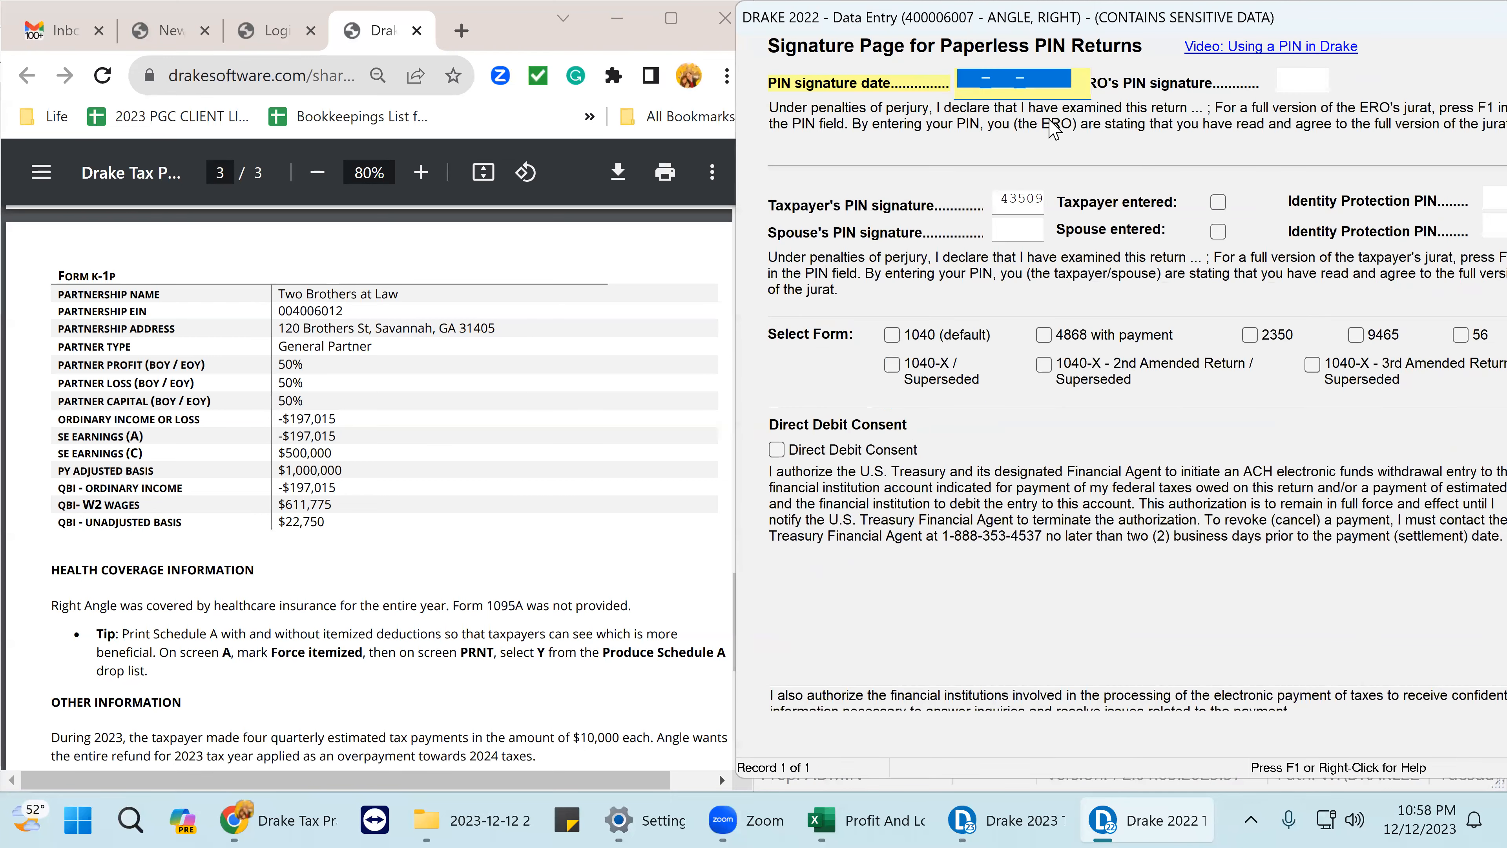
text(12-12-2023)
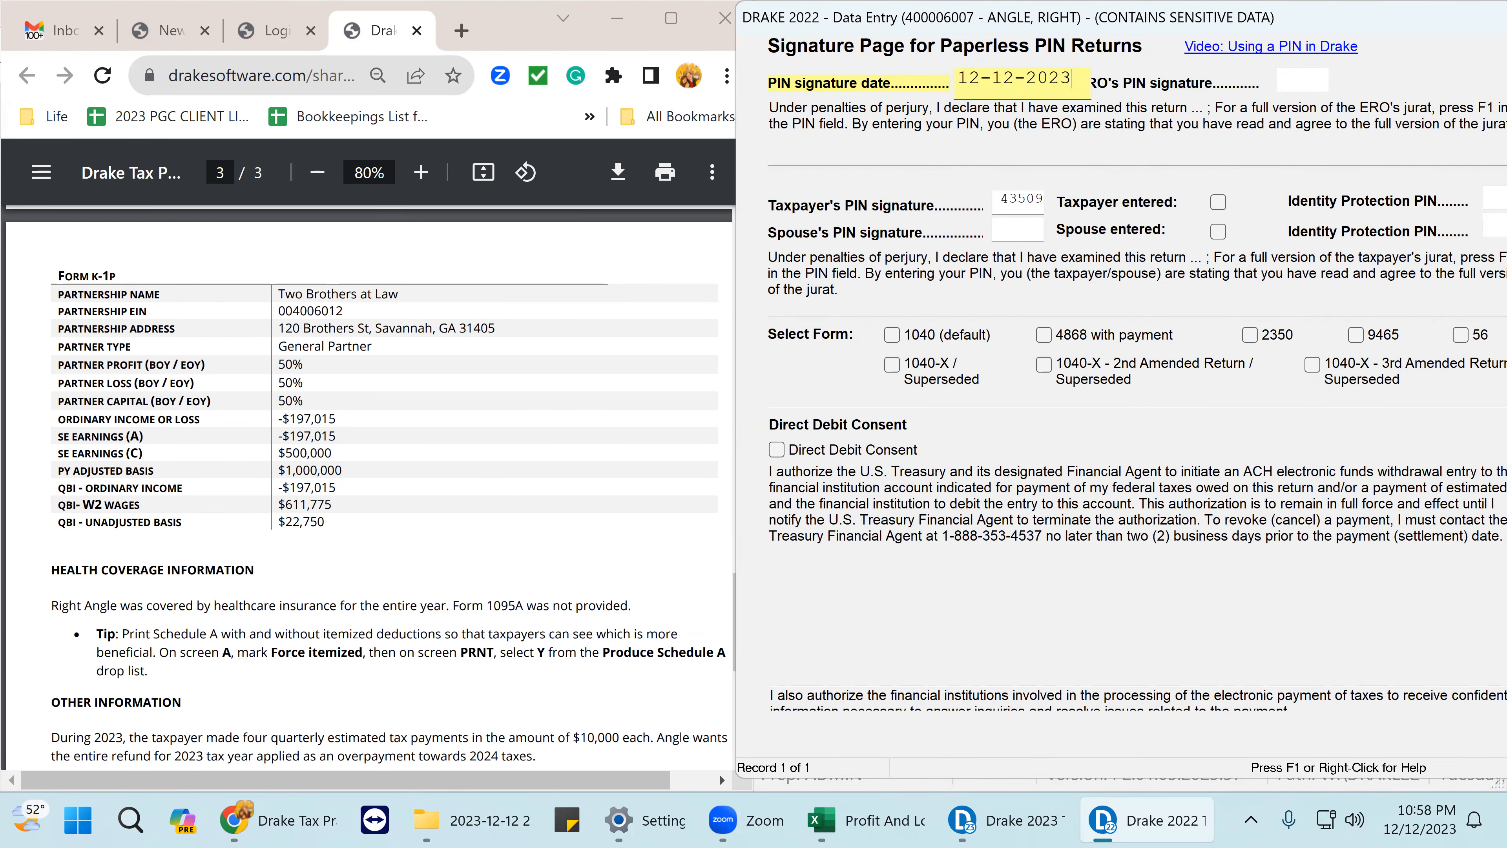
key(Return)
text(12)
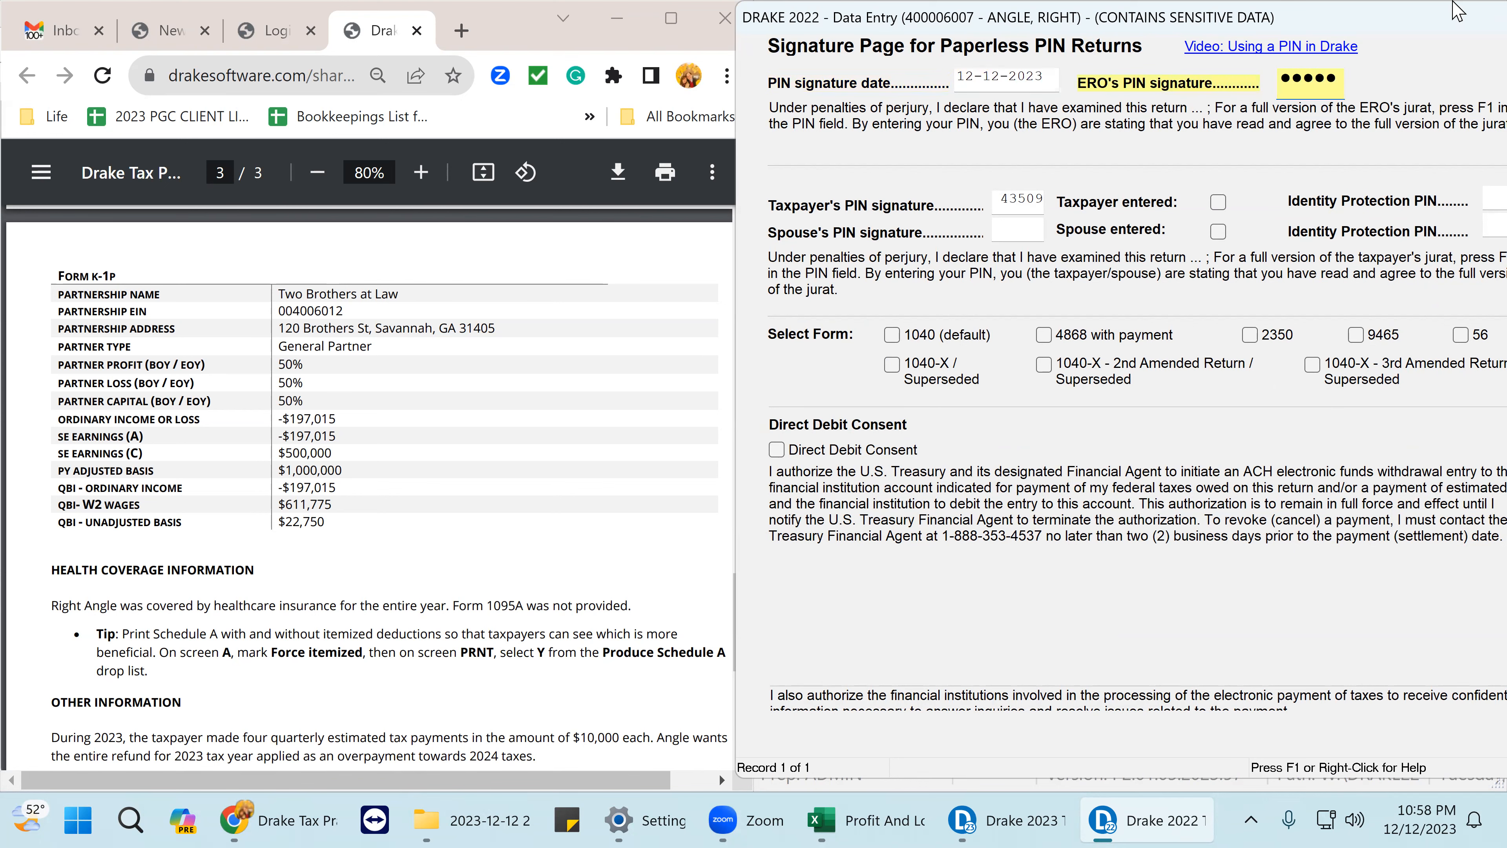
drag(1435, 11, 1072, 12)
click(1389, 18)
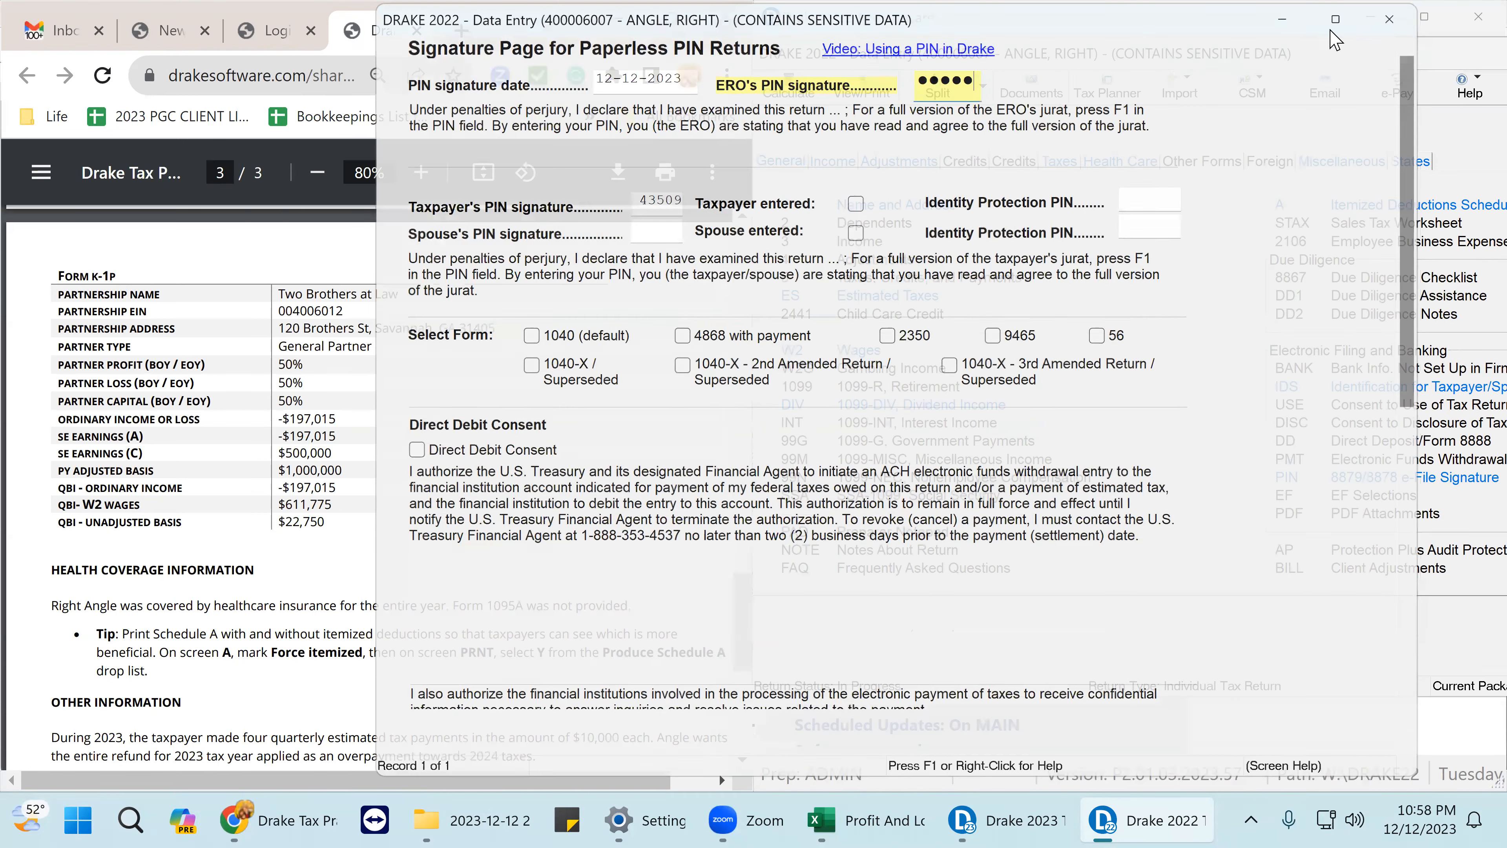
- Tick Form 1040's names, SSN, home address, ZIP and line 1a wages as reviewed
click(865, 100)
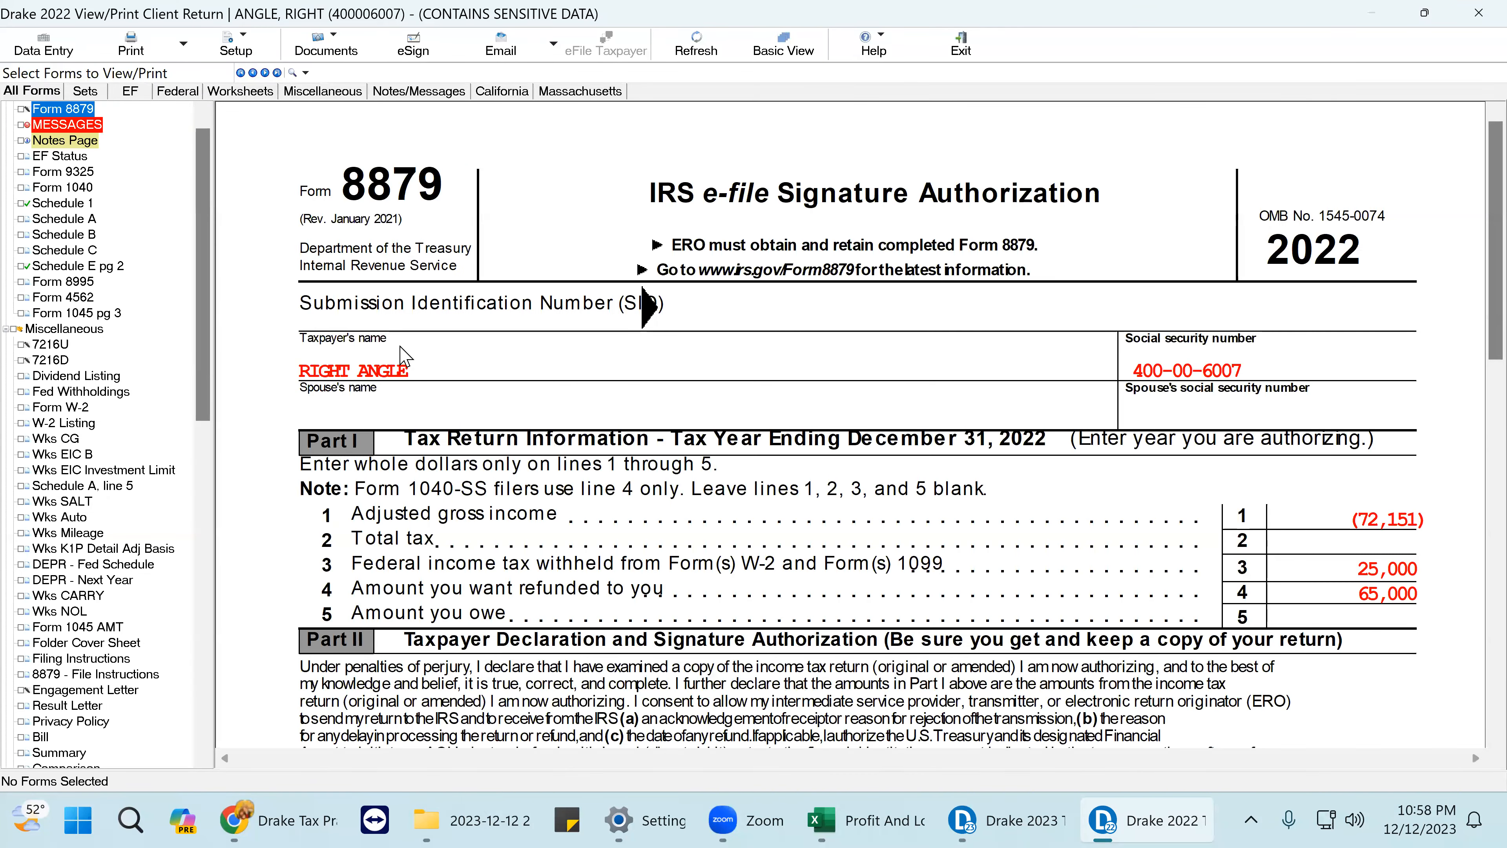
click(62, 188)
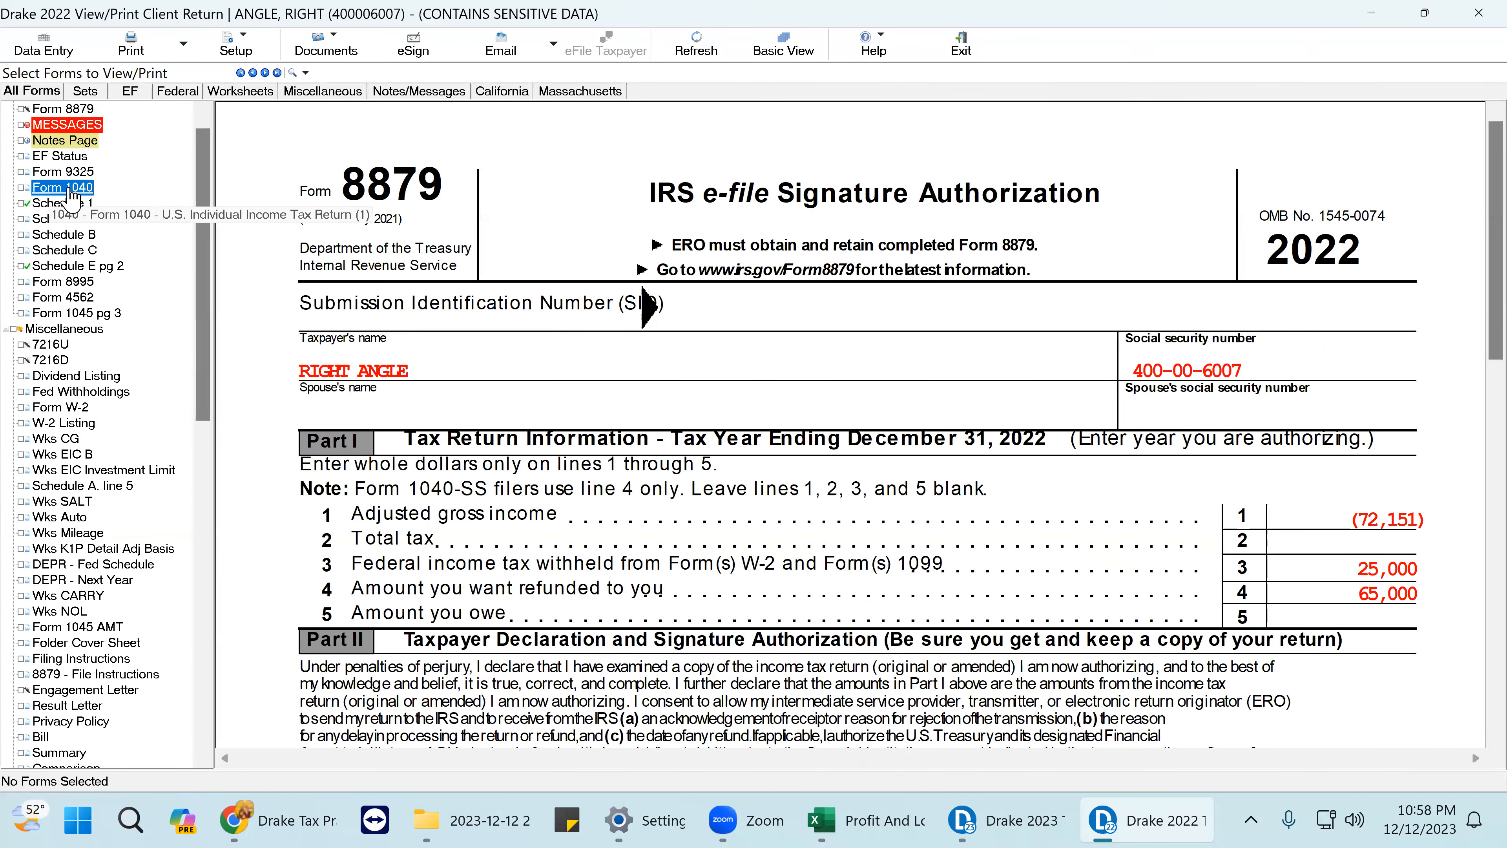
click(841, 376)
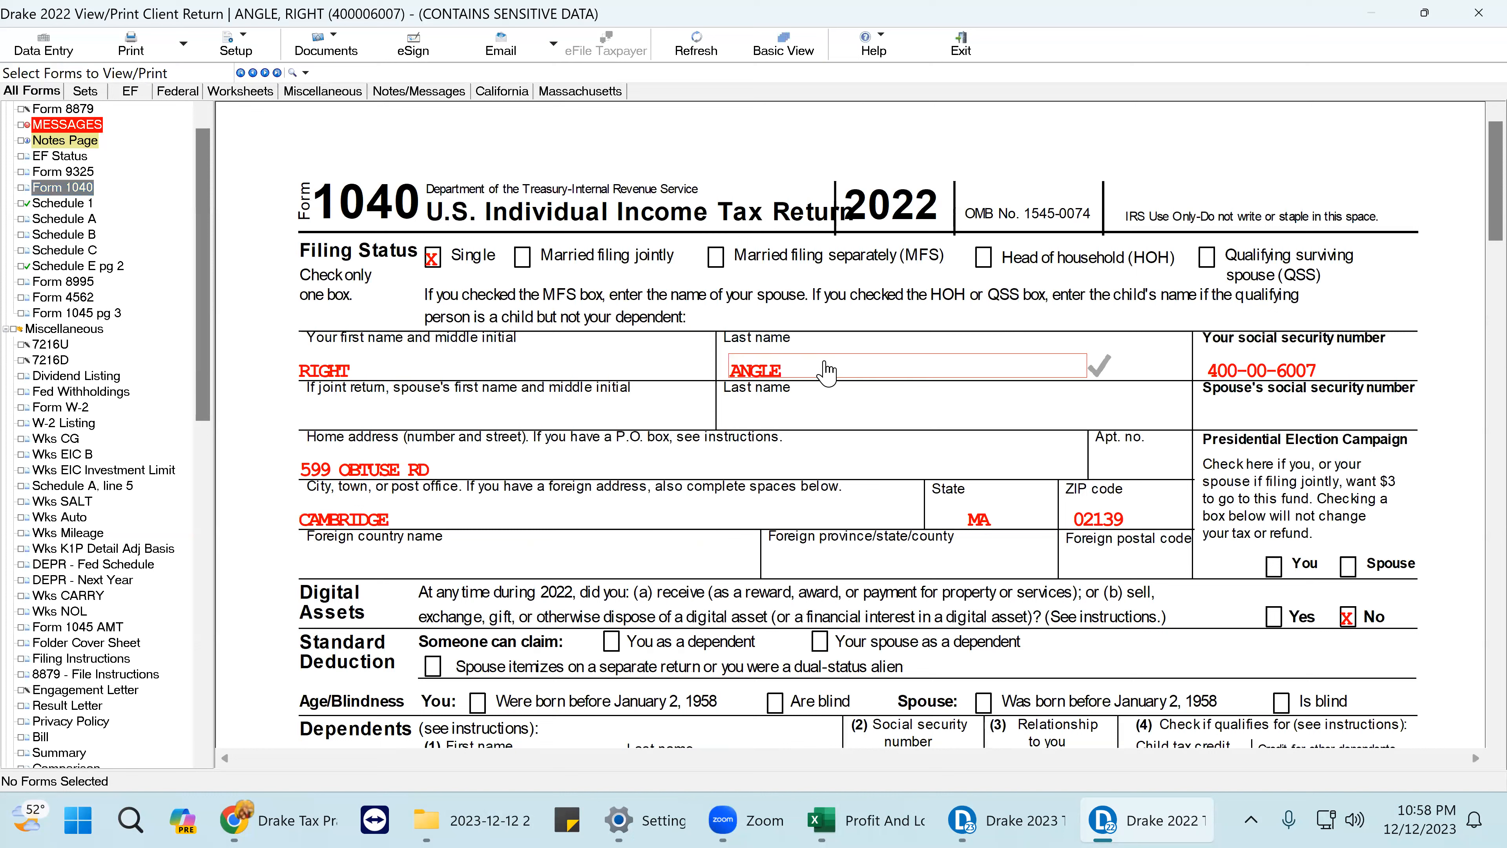
click(365, 371)
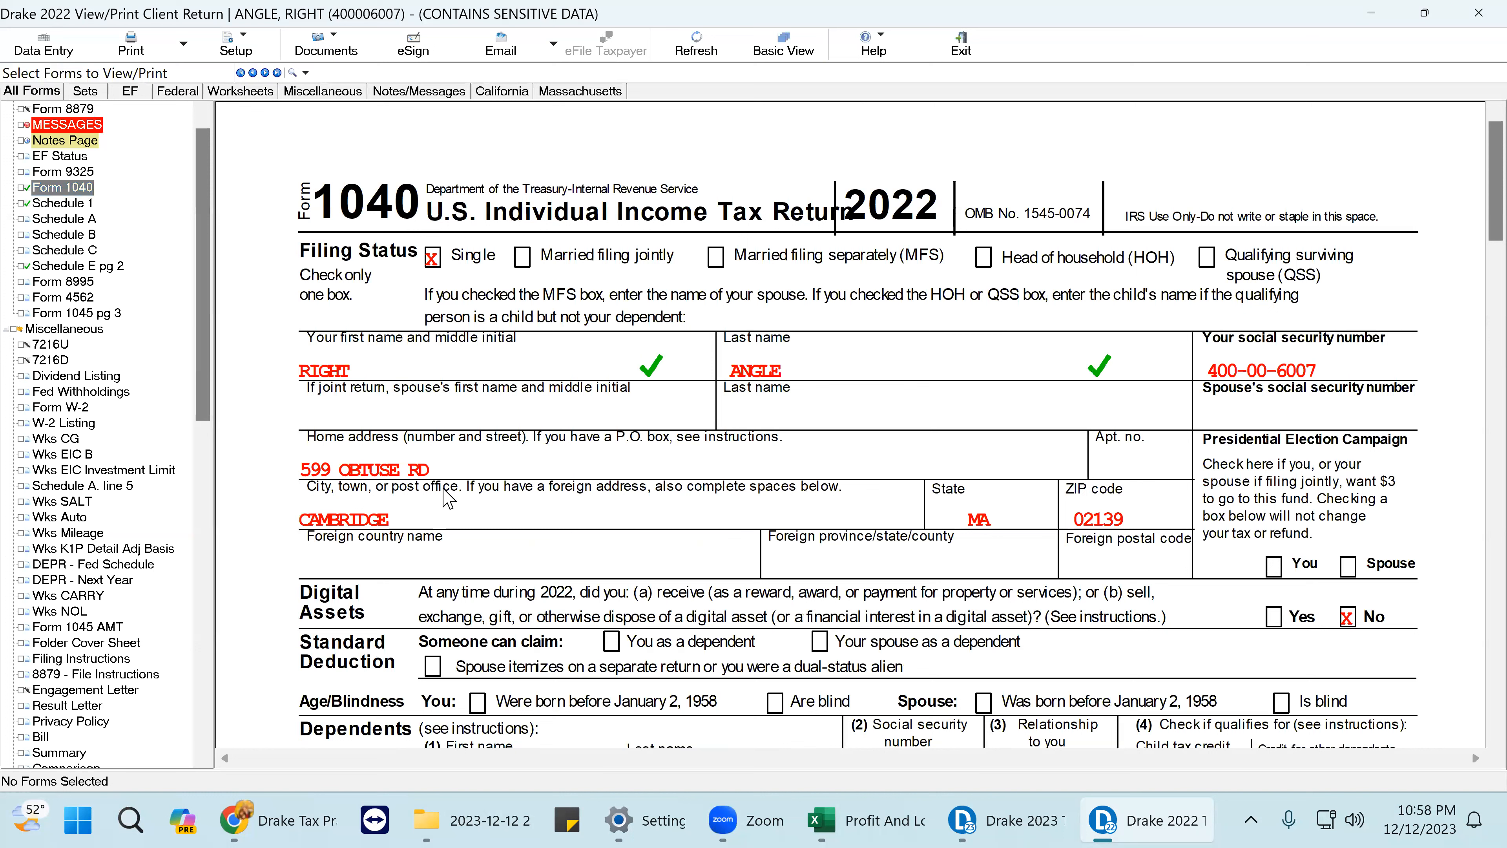
click(445, 475)
click(1270, 380)
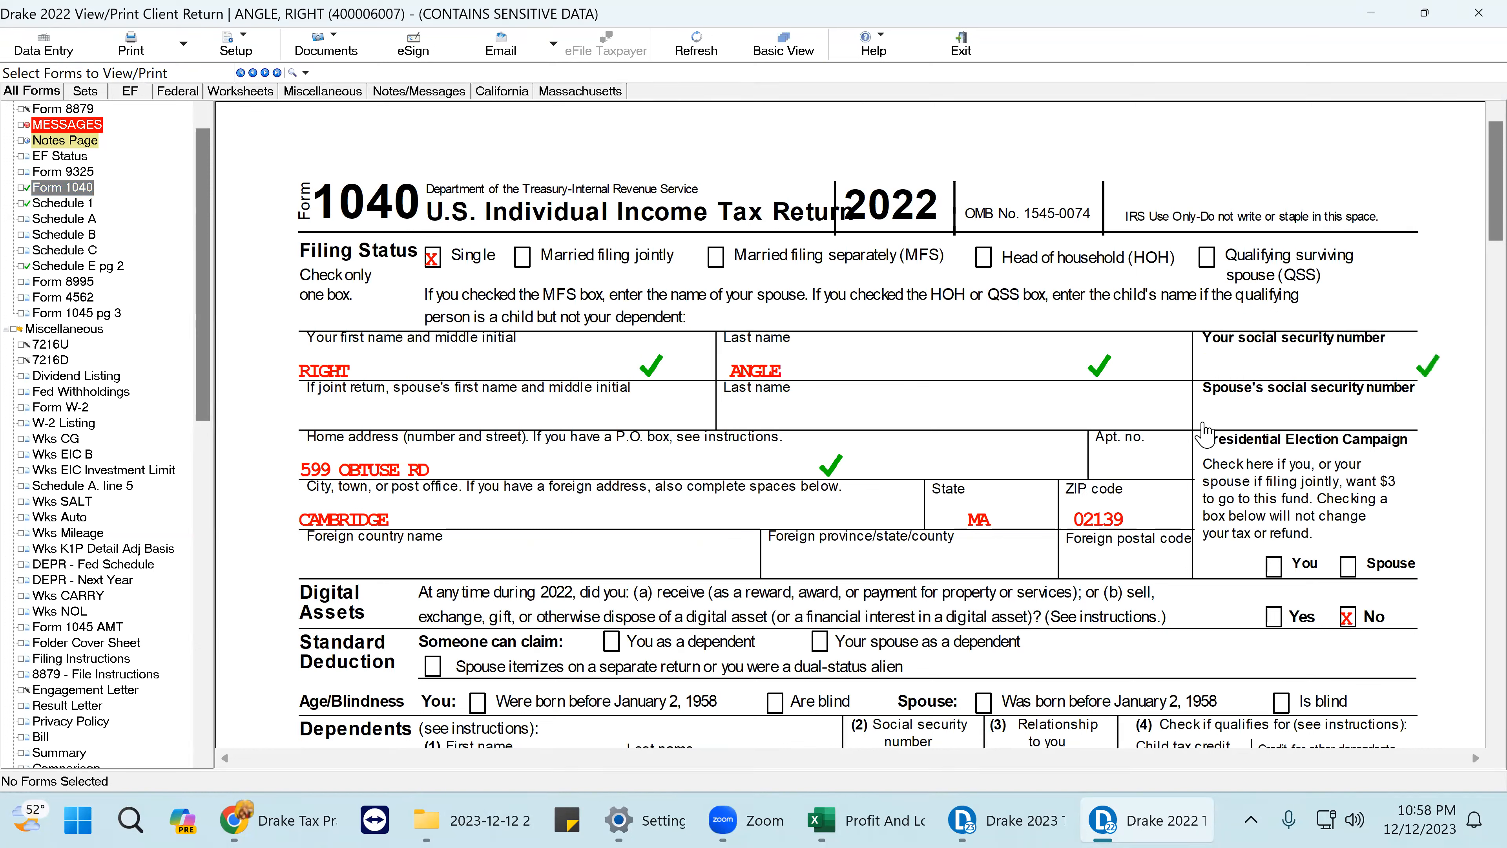
click(1103, 522)
scroll(1102, 525, down, 5)
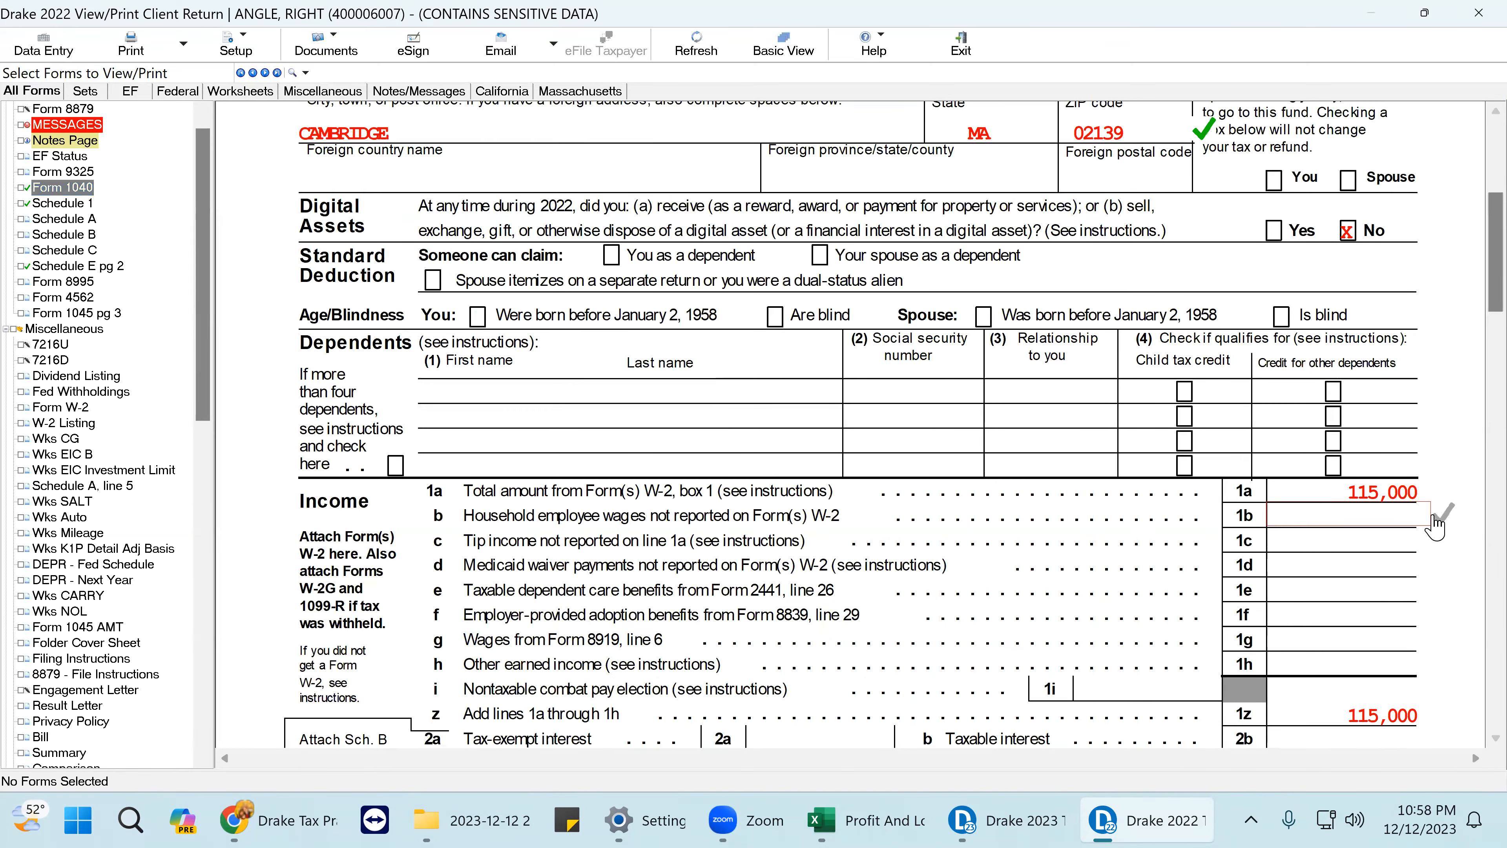
click(1424, 496)
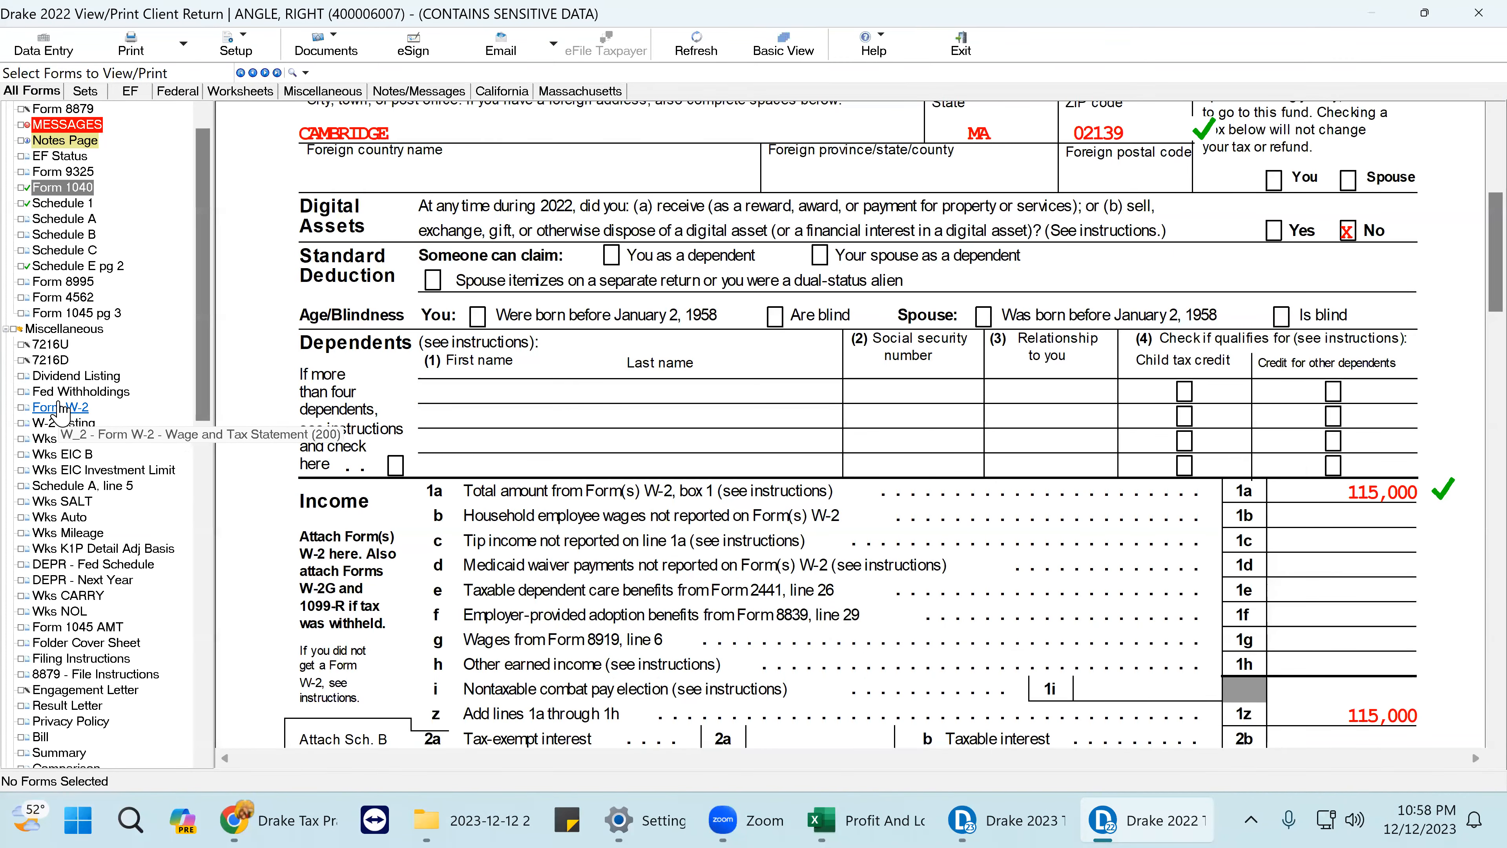
- Tick the W-2 employer EIN as reviewed and return to data entry
click(68, 408)
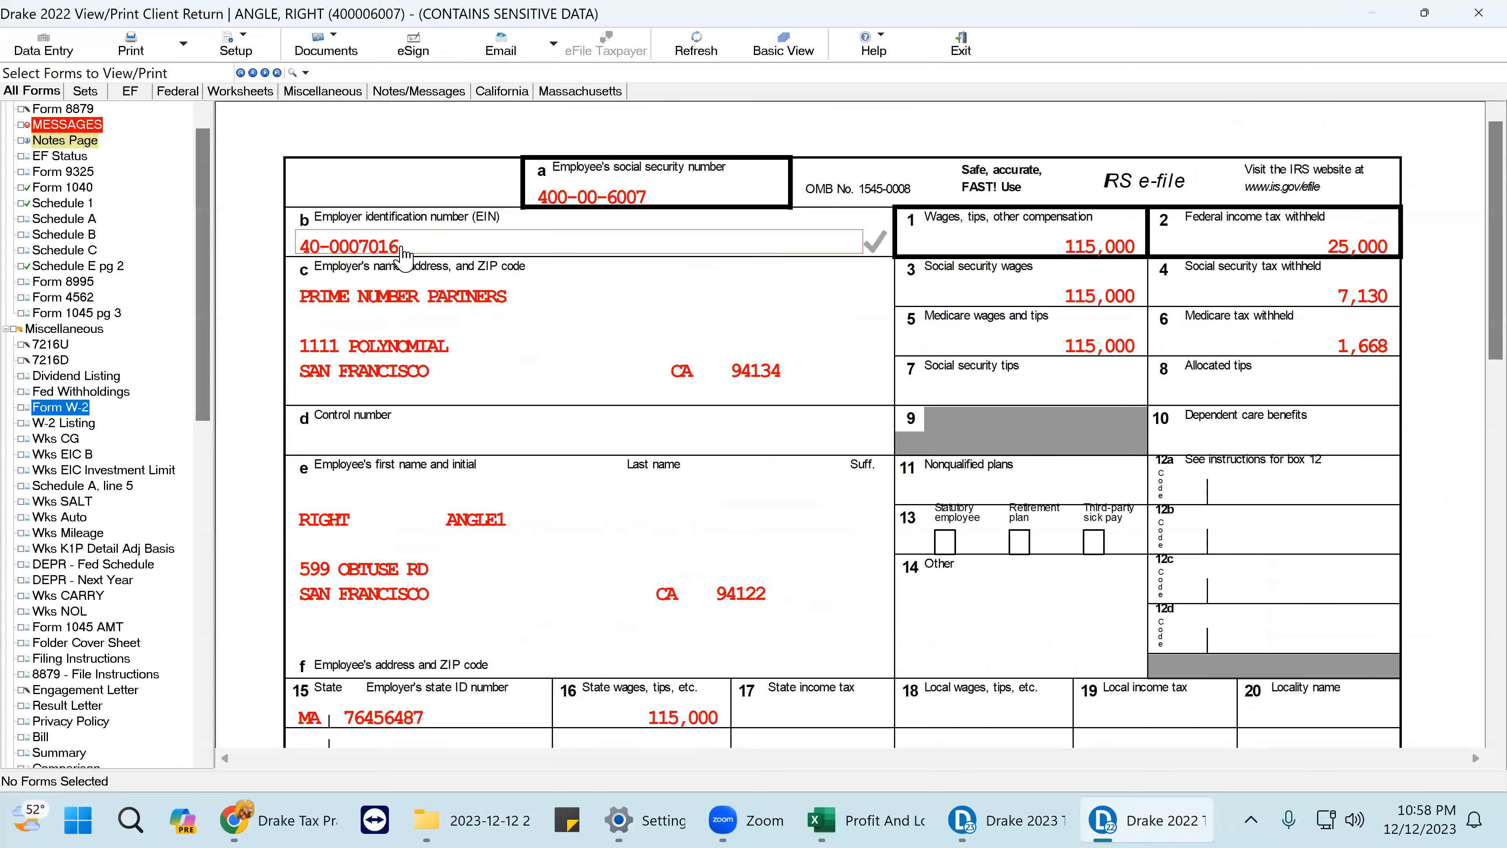
click(404, 251)
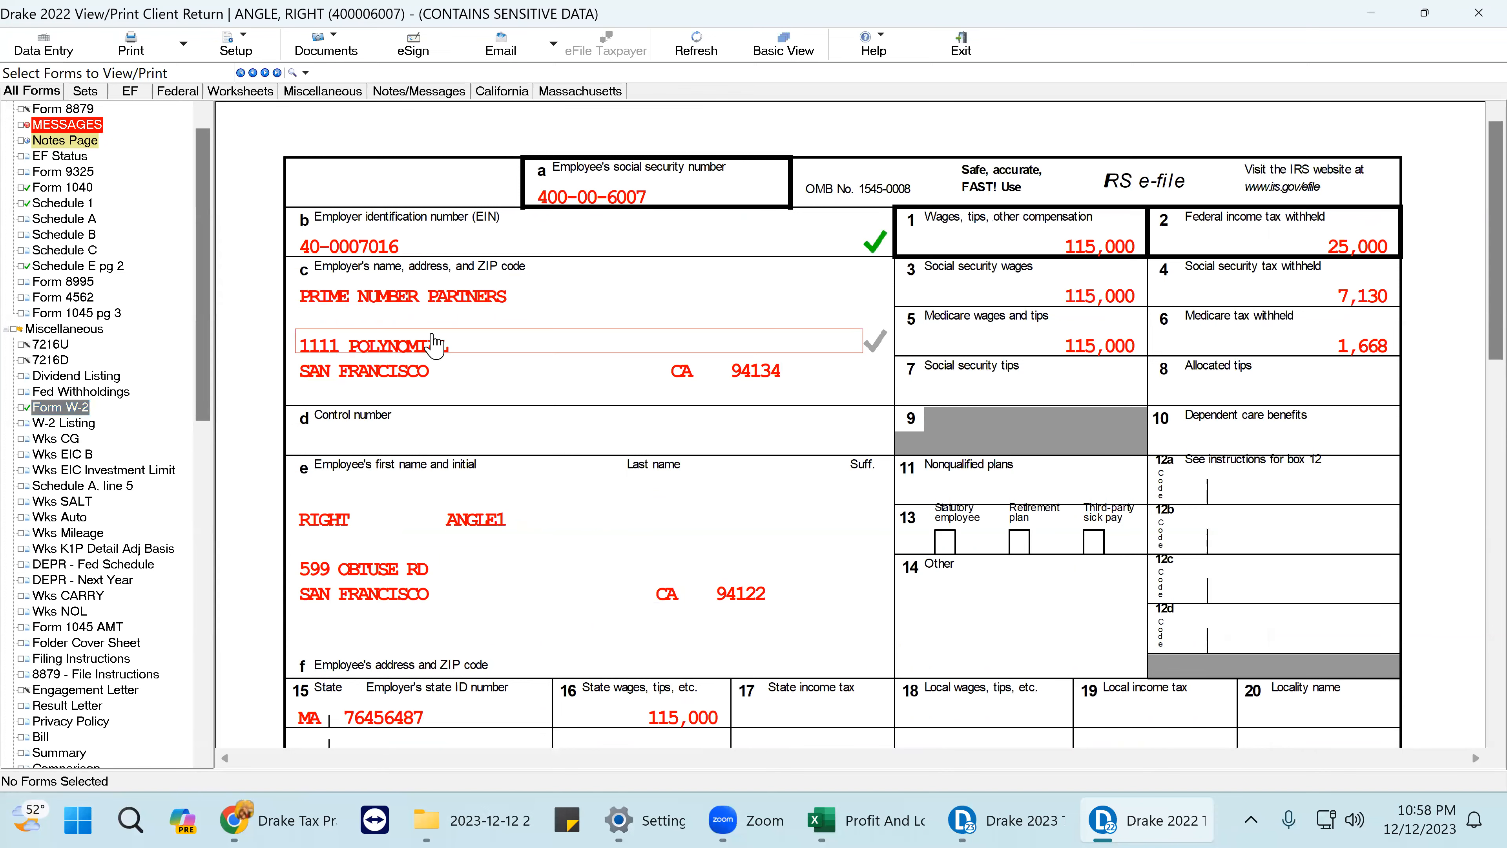
click(52, 58)
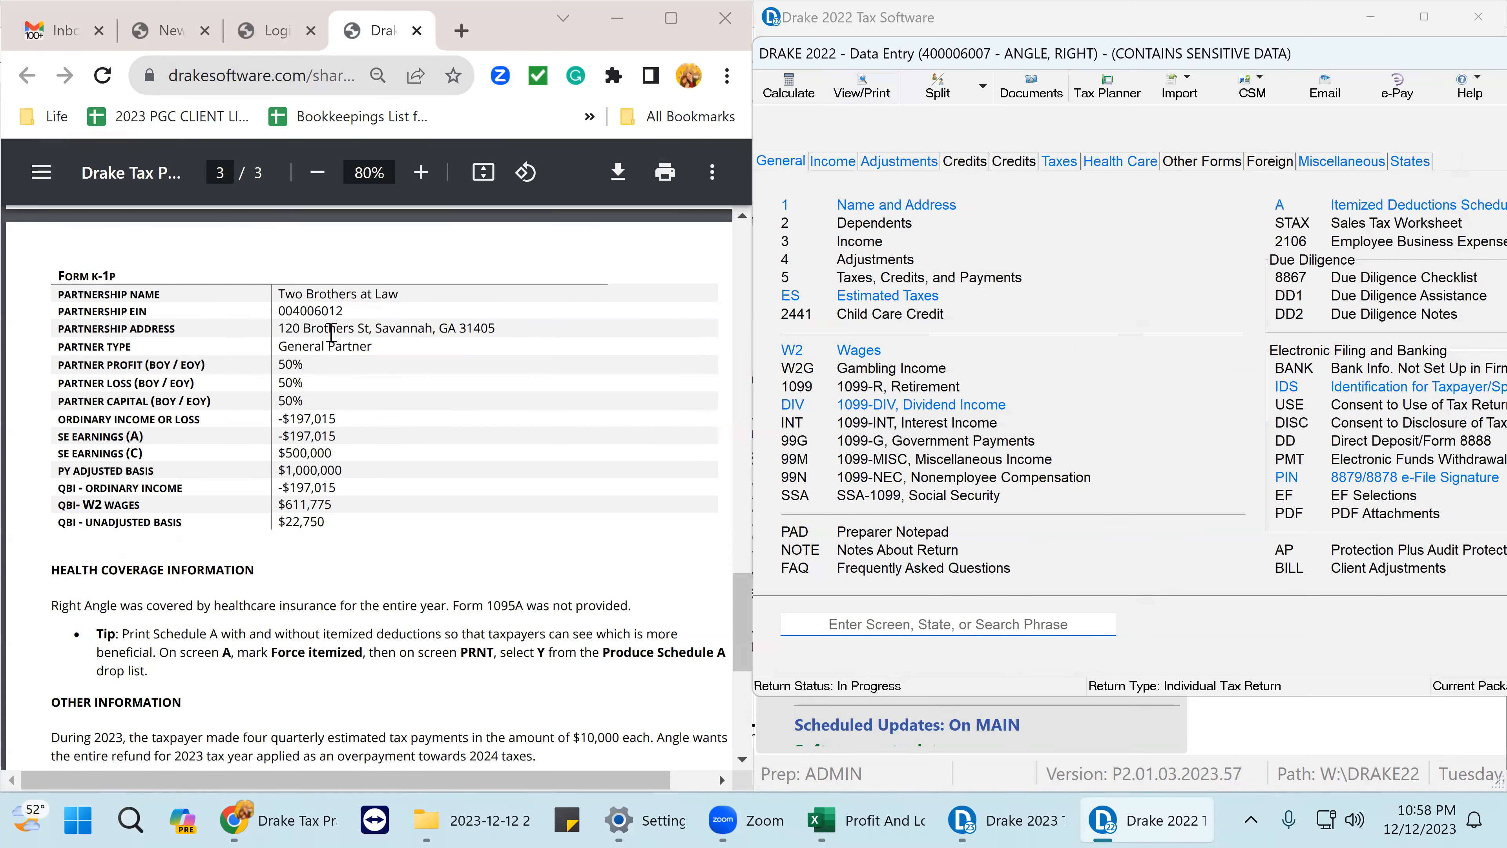
- Change the Prime Number Partners W-2 employer ZIP code to 02139
scroll(332, 333, up, 10)
scroll(332, 348, down, 1)
scroll(331, 348, down, 3)
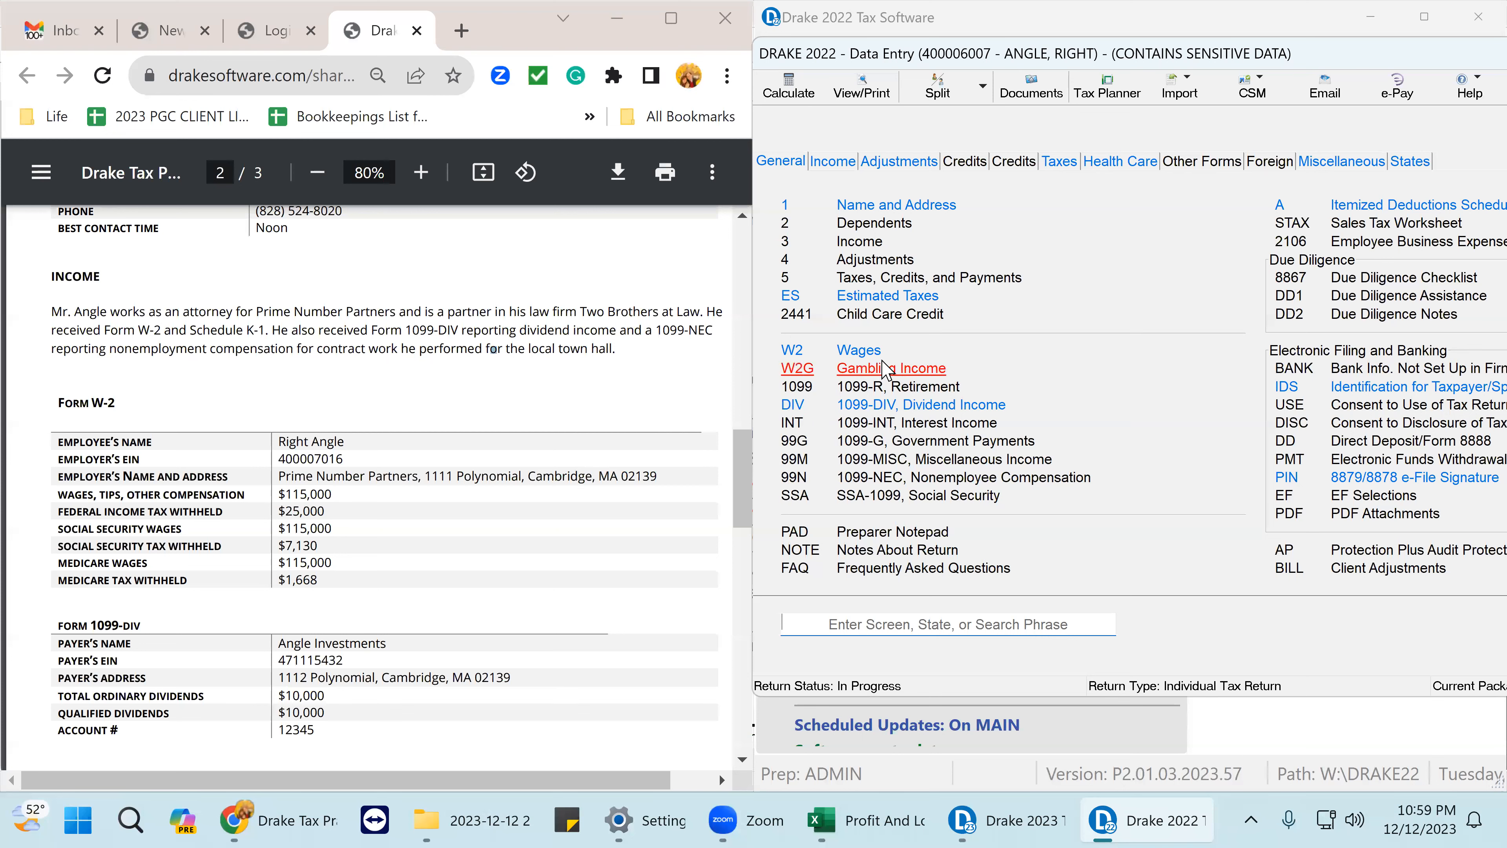
click(861, 351)
click(1003, 347)
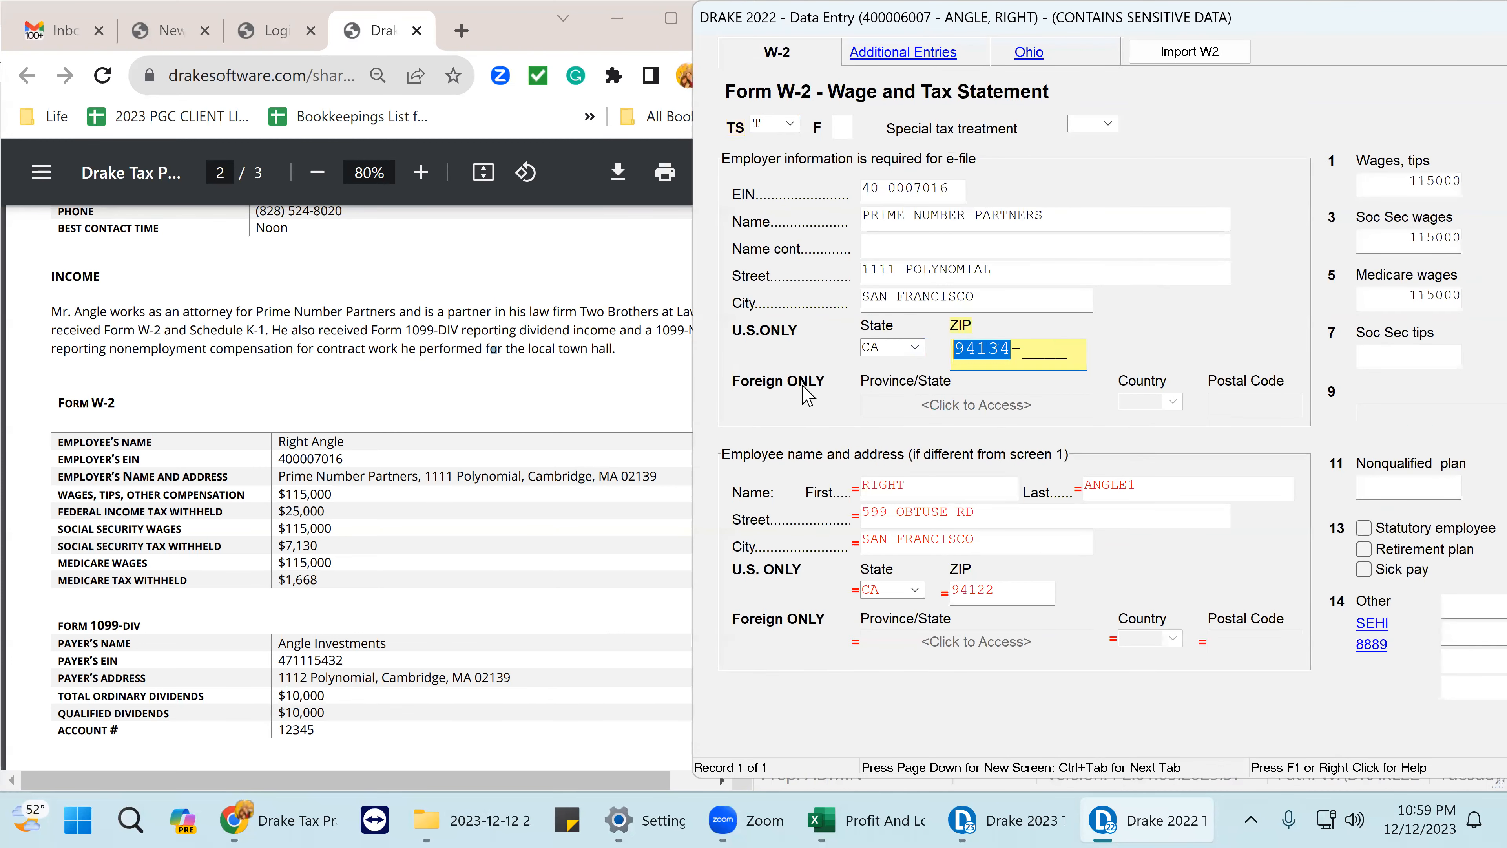
key(Delete)
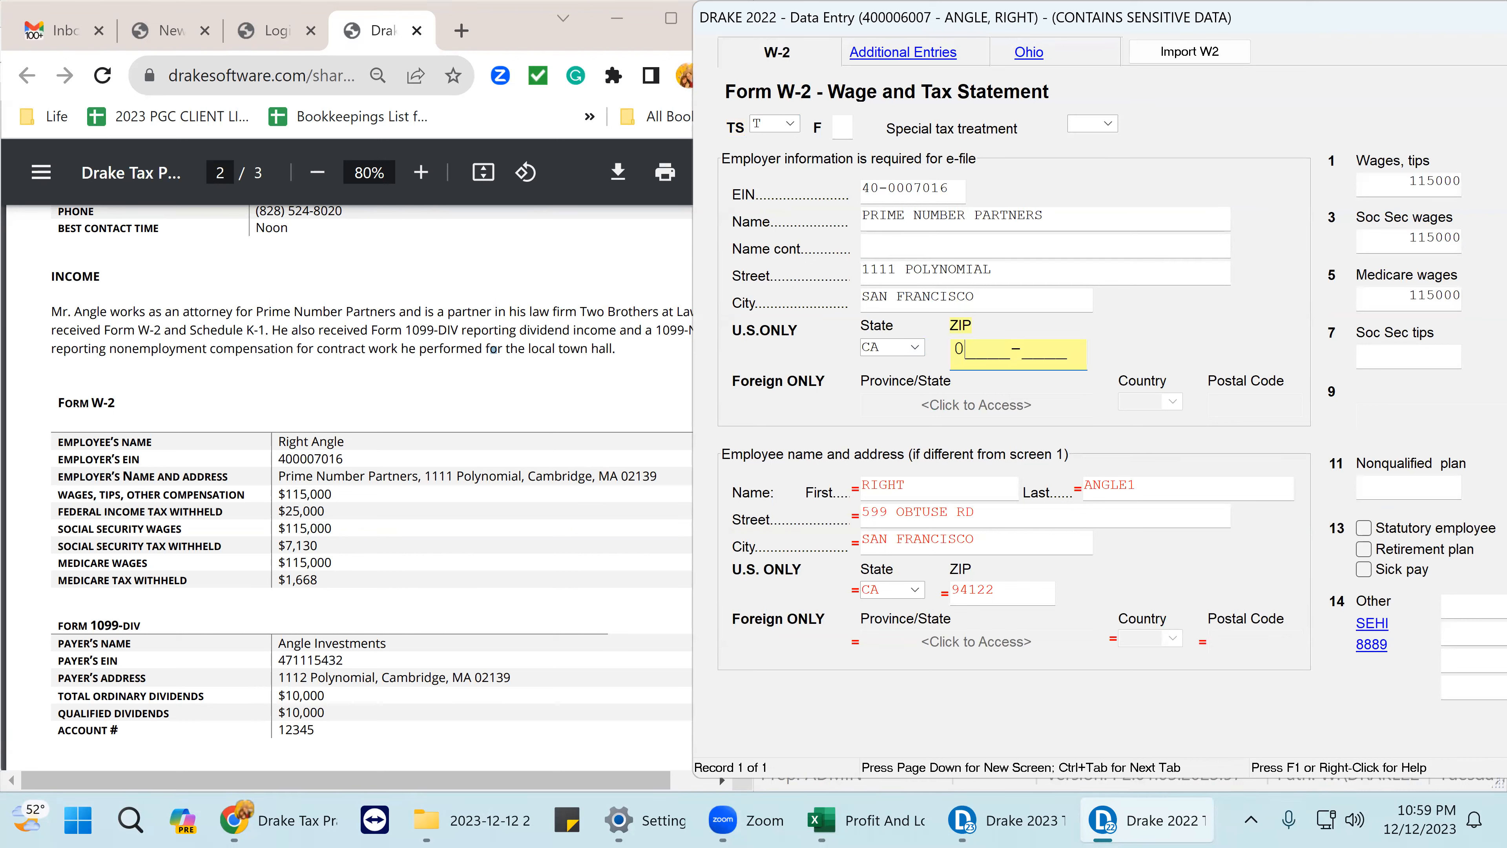
text(02139)
key(Return)
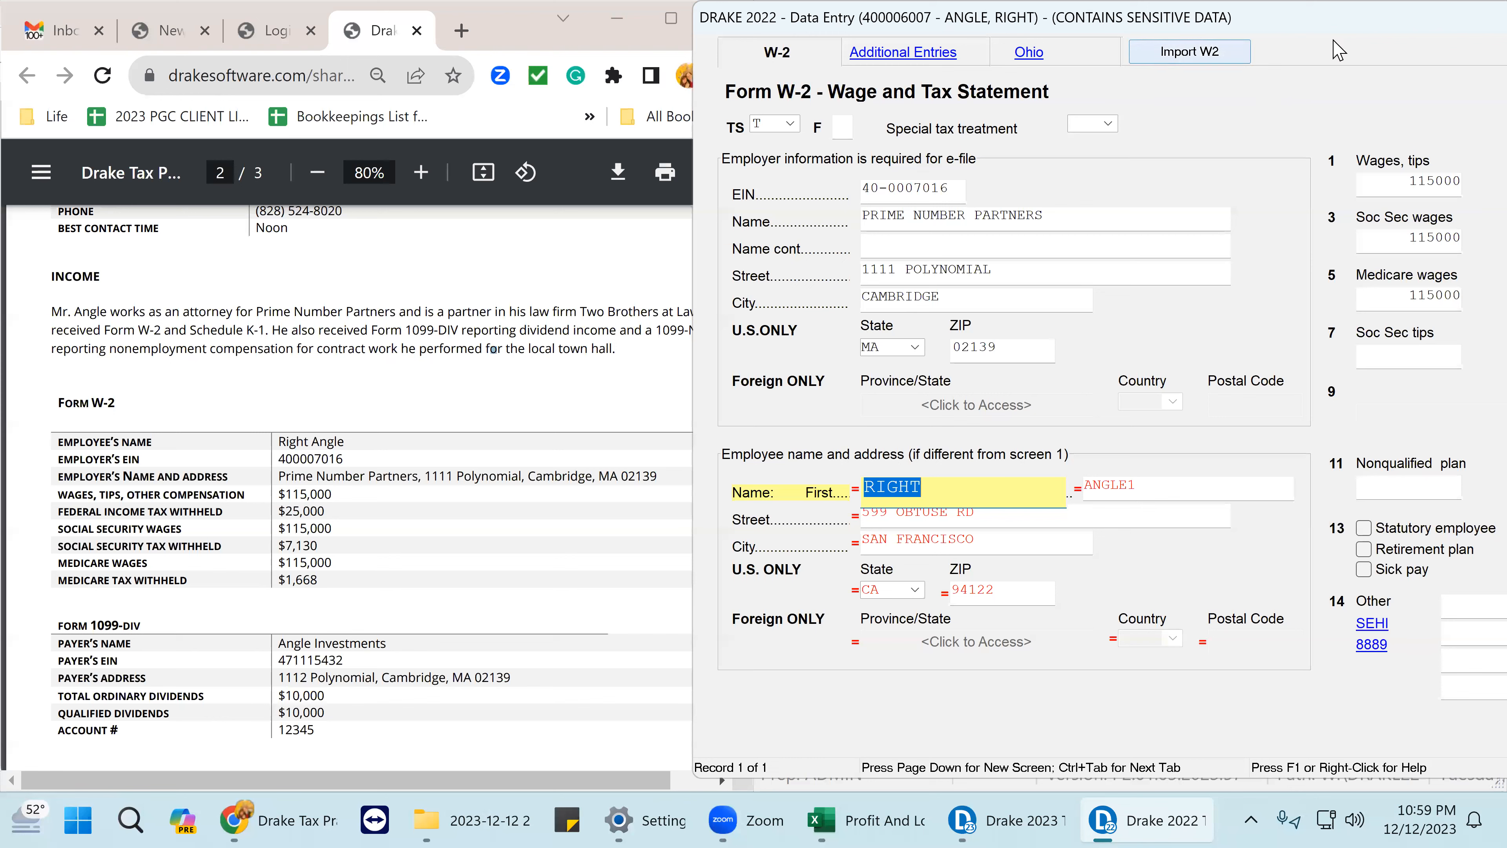
- Set the W-2 ownership to the taxpayer (T) and save the W-2
drag(1250, 22, 871, 22)
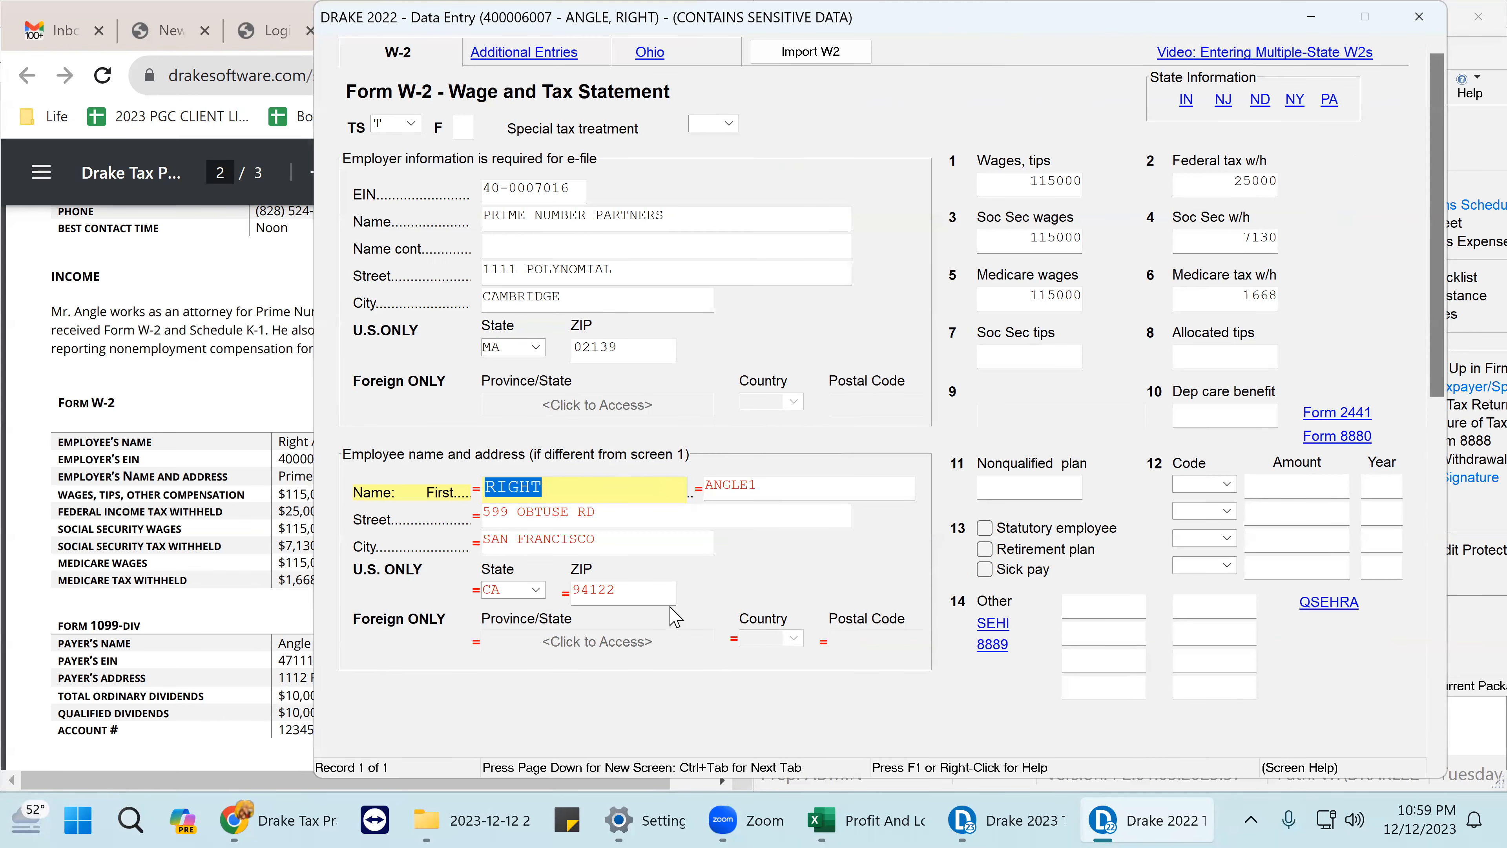
click(416, 126)
click(415, 126)
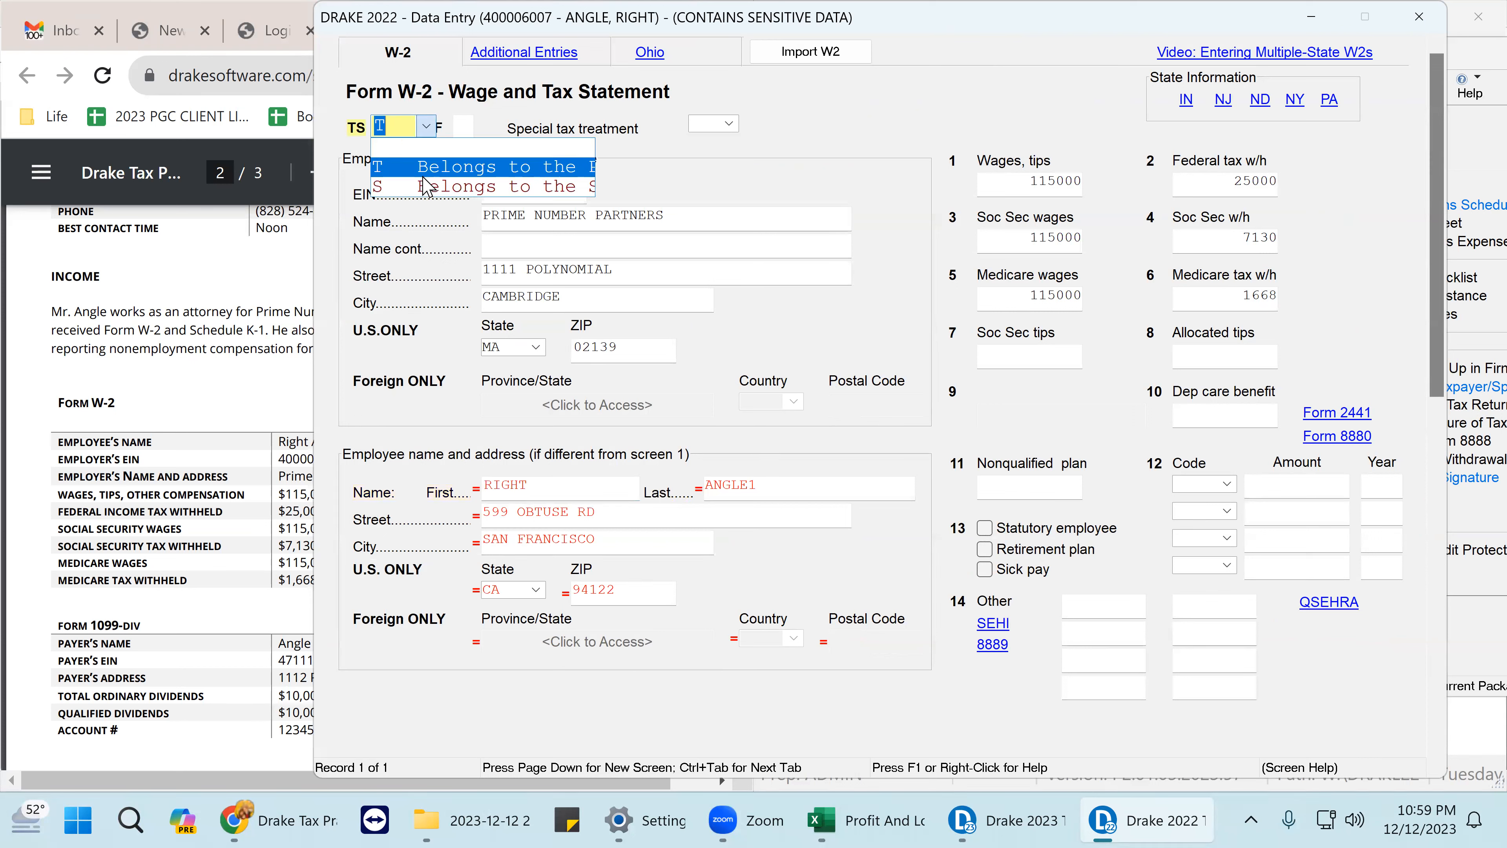
click(431, 188)
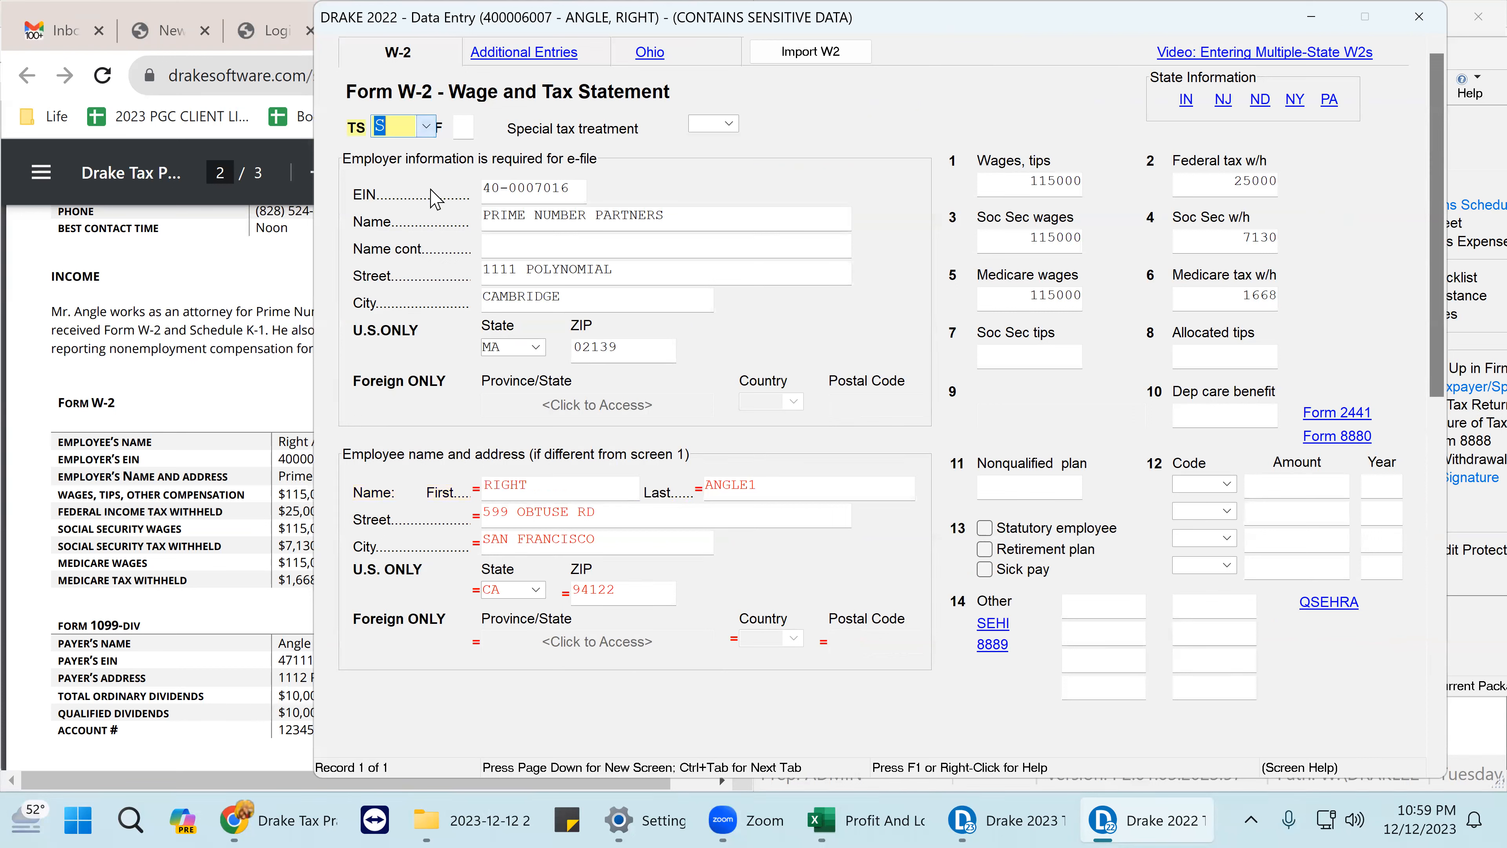
click(538, 243)
click(416, 126)
click(416, 126)
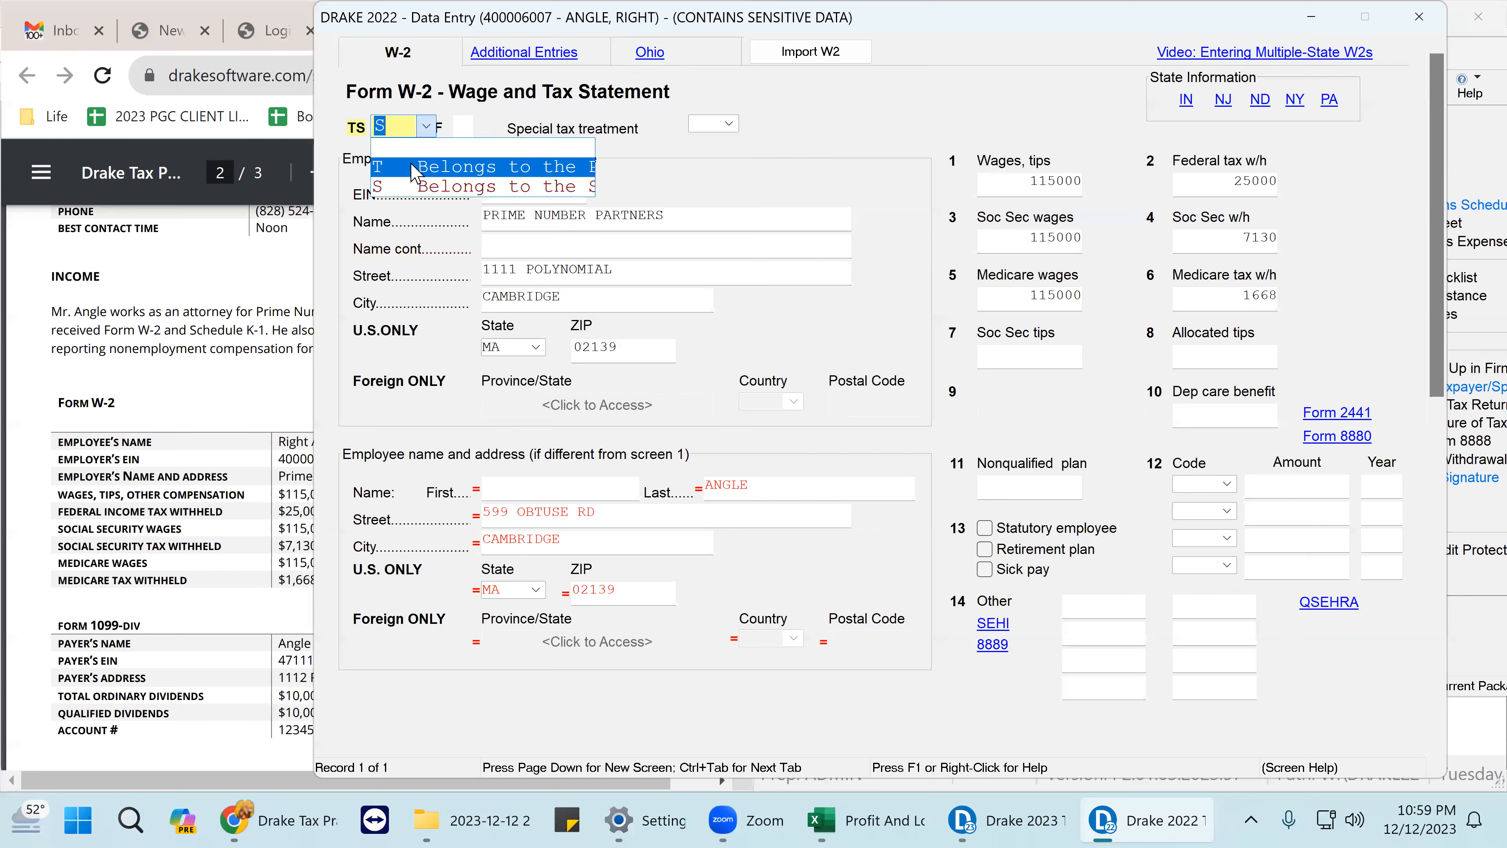
click(422, 168)
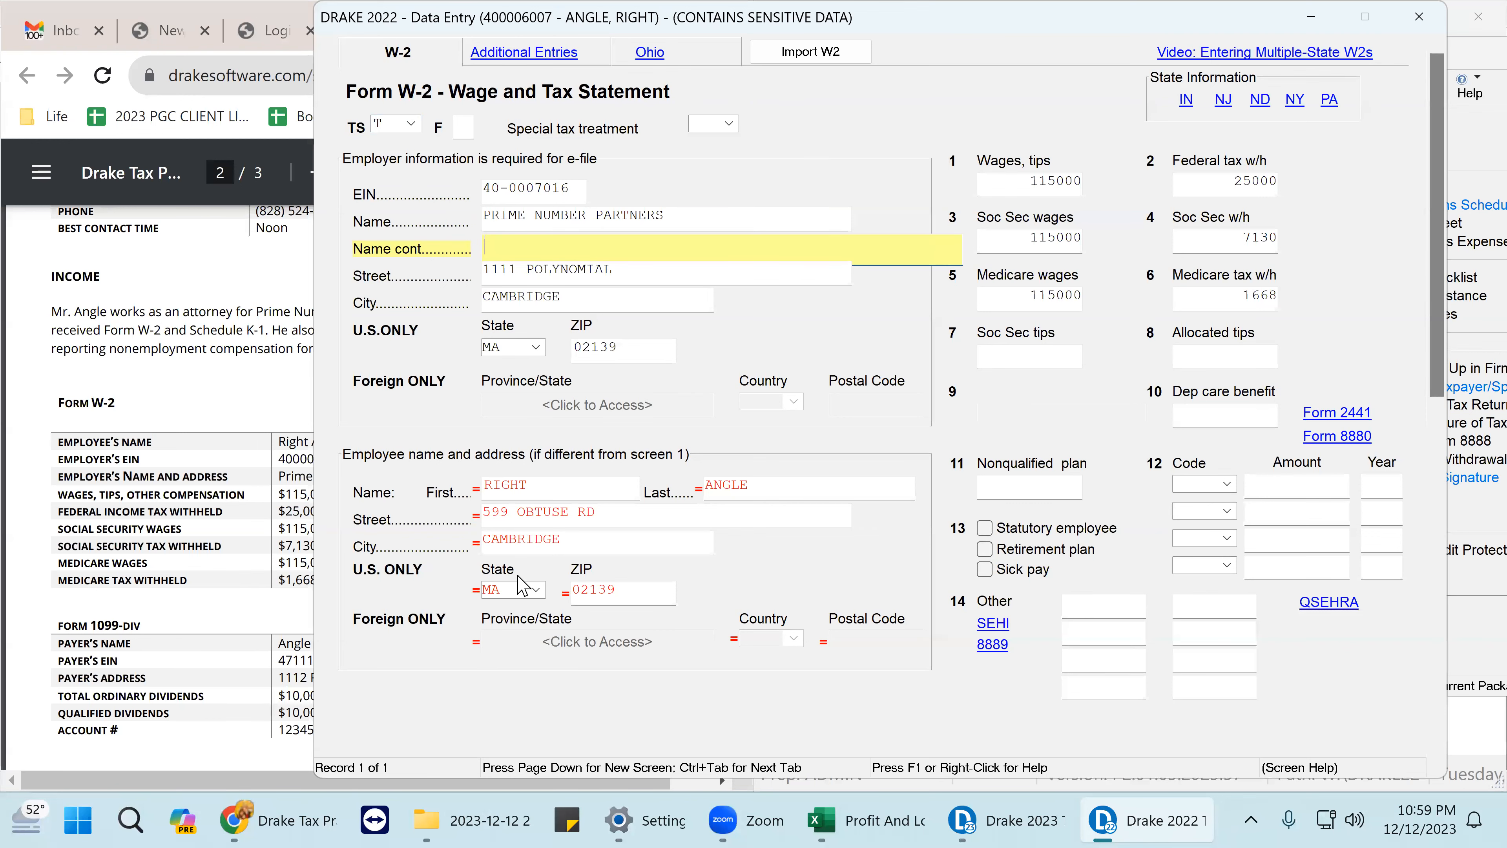
click(1419, 18)
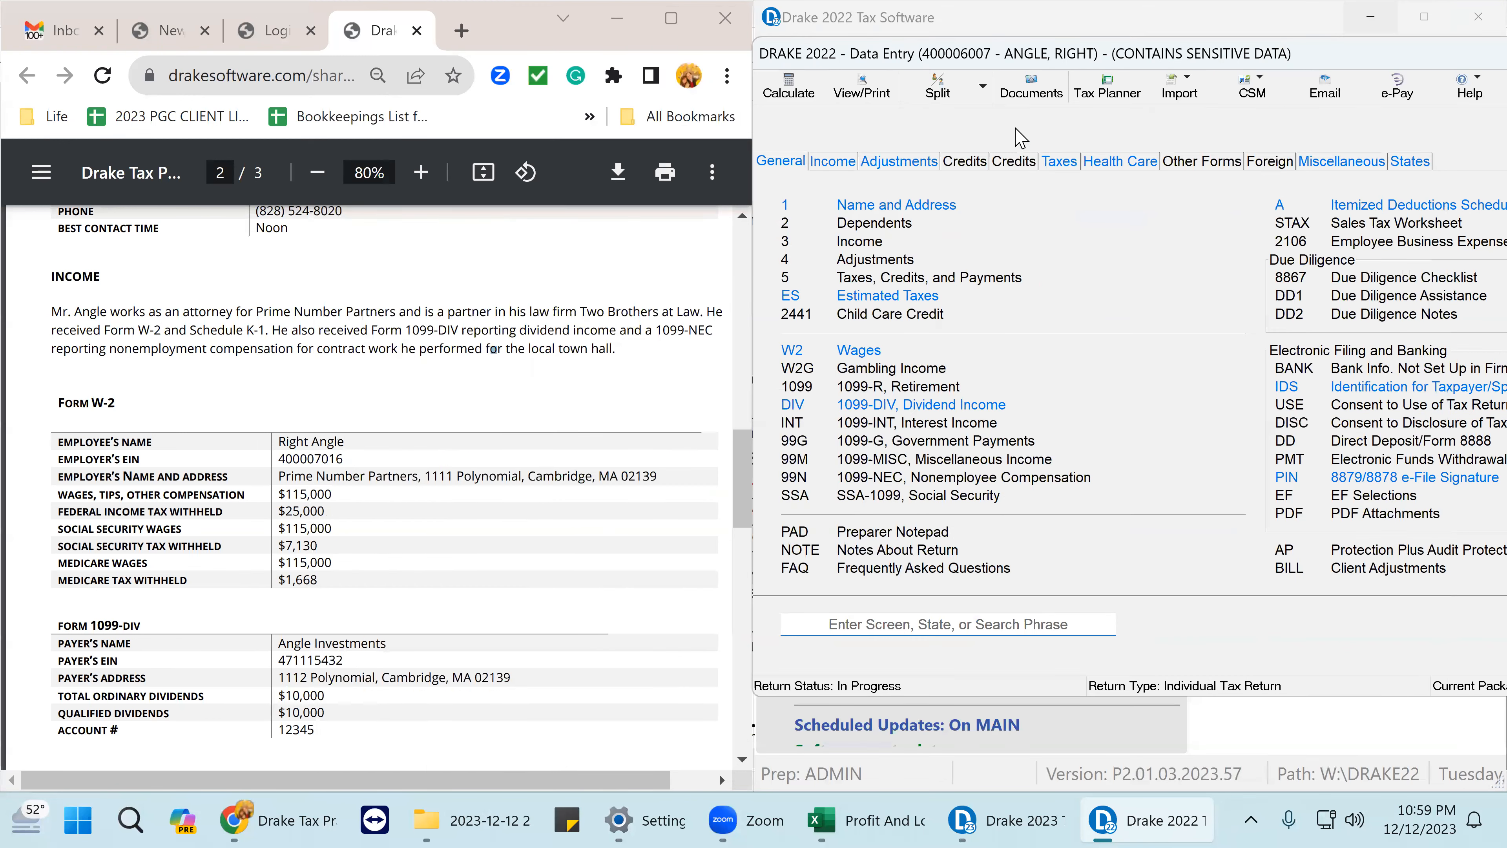
- Calculate the return and display the W-2 in the viewer
click(848, 94)
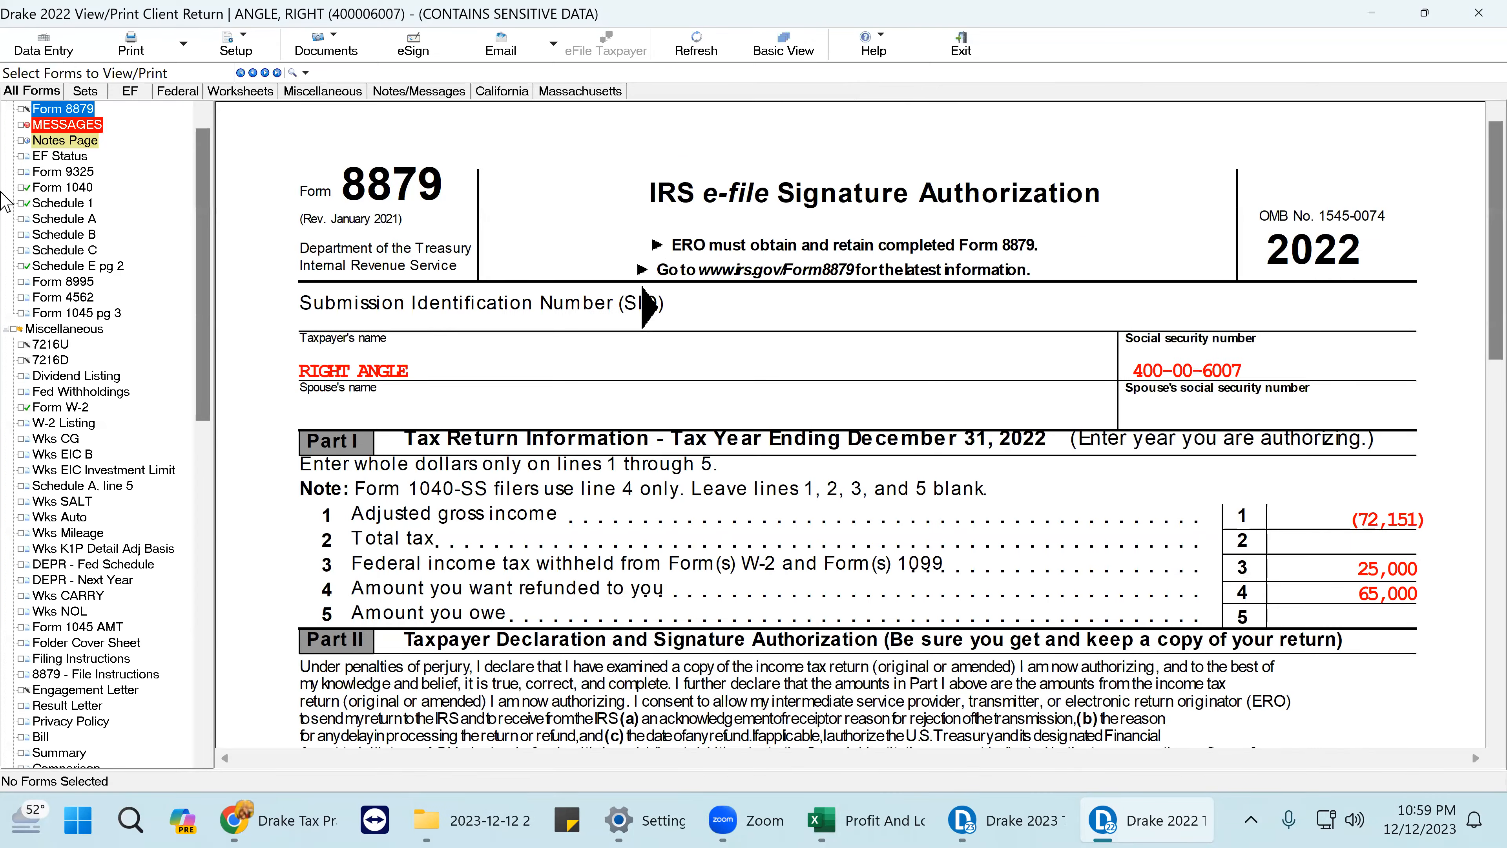
click(72, 188)
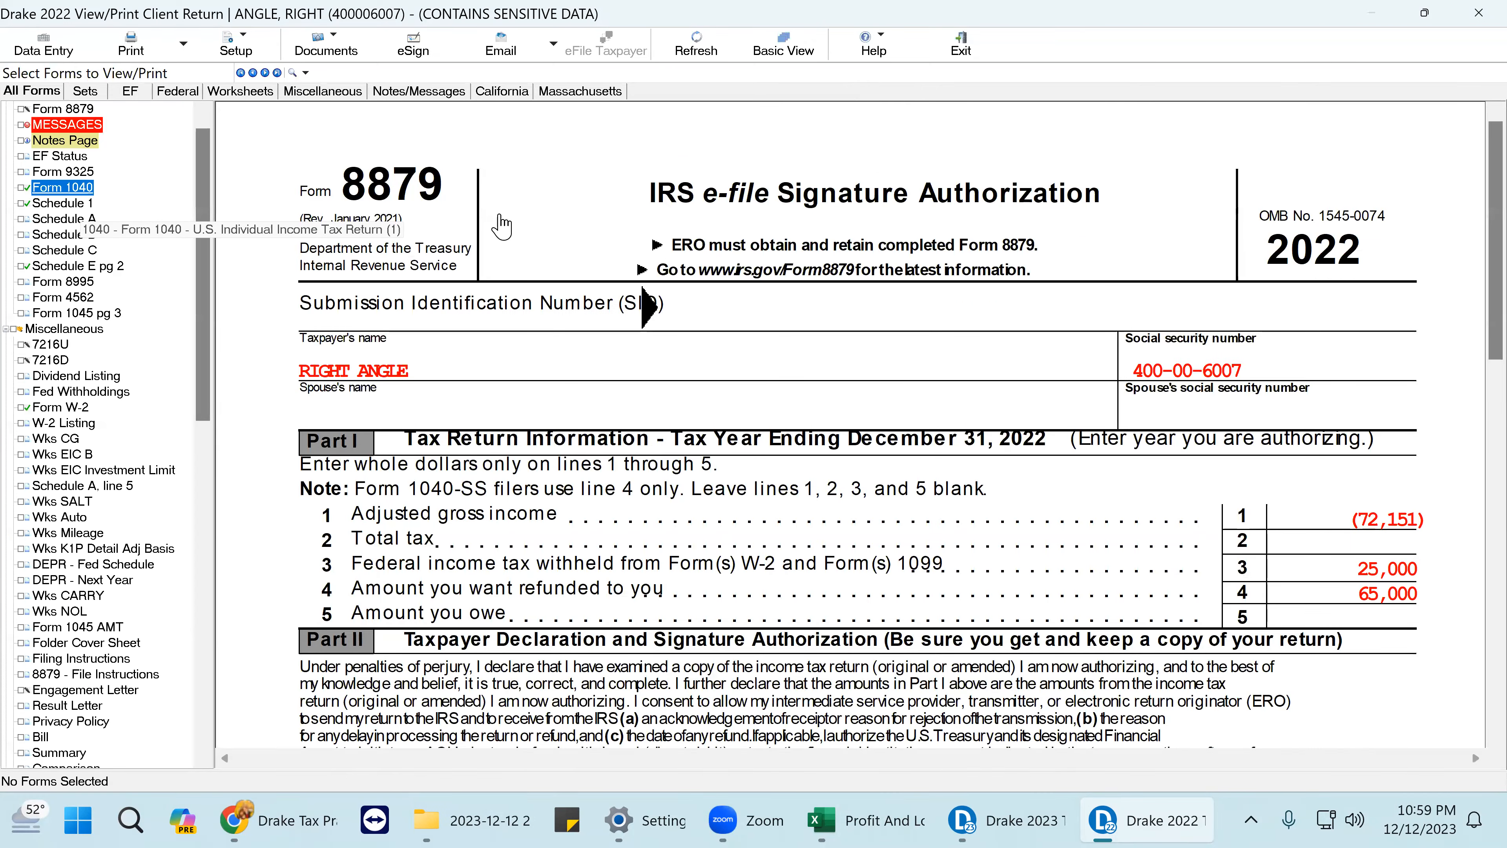
scroll(1144, 349, down, 5)
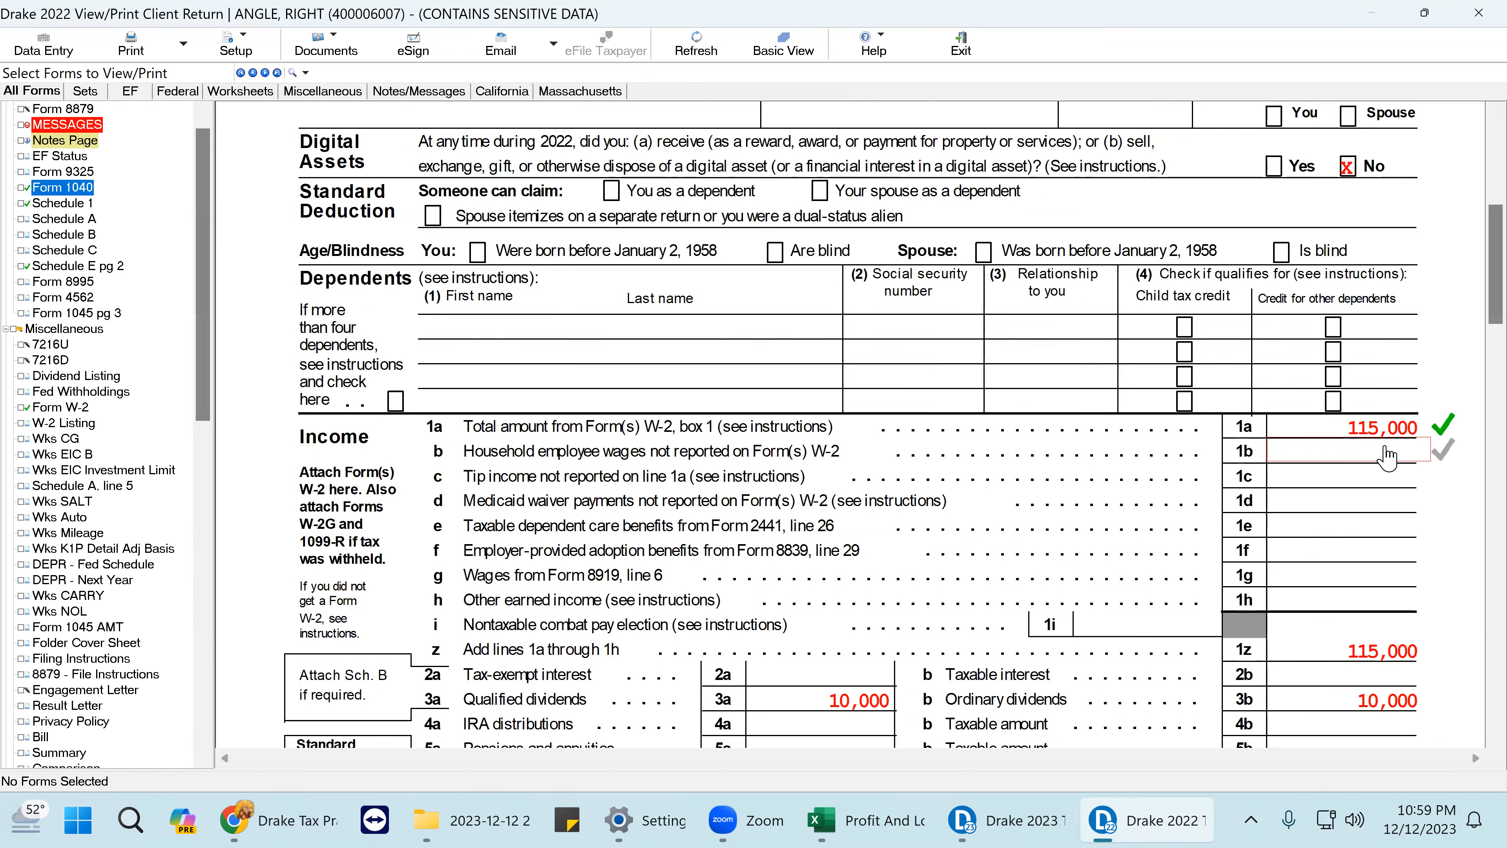
click(59, 407)
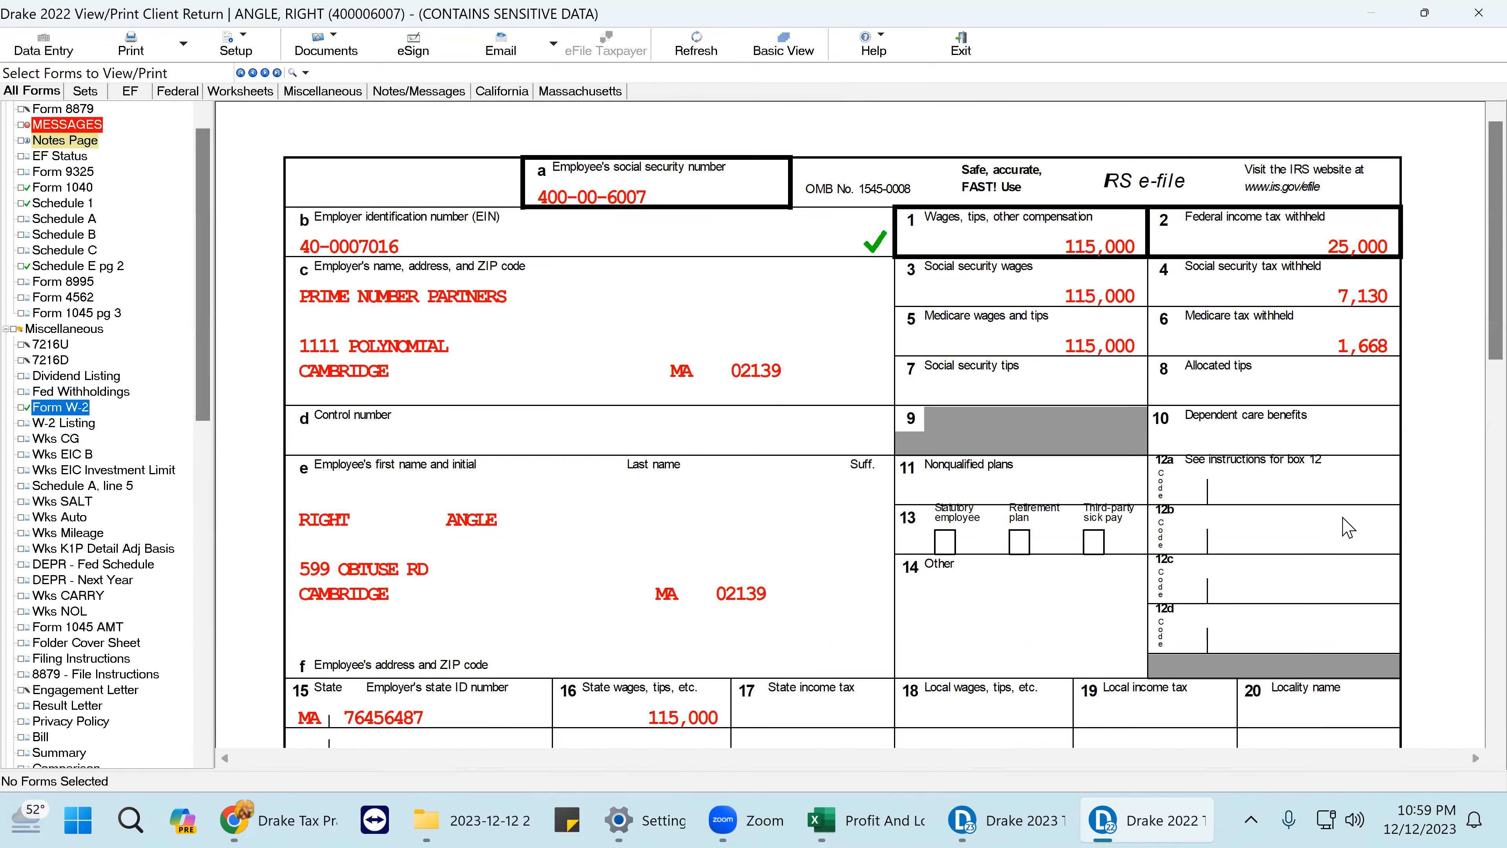
- Tick W-2 boxes 1–6, 15 and 16 as reviewed, then display Schedule C
click(1125, 245)
click(1368, 252)
click(1125, 297)
click(1342, 300)
click(1104, 353)
click(1342, 346)
scroll(386, 389, down, 3)
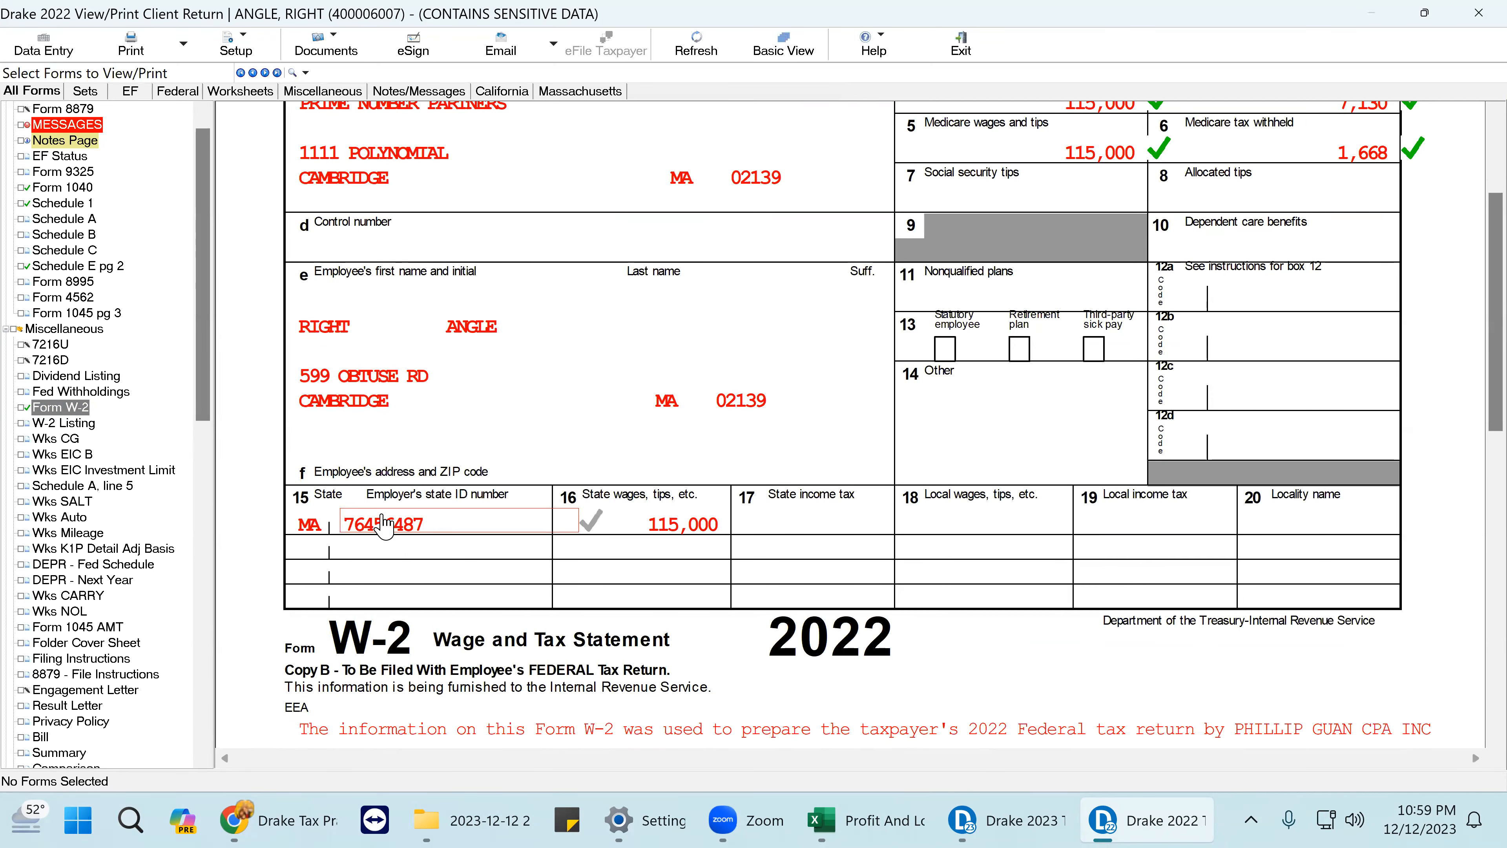
click(498, 526)
click(670, 525)
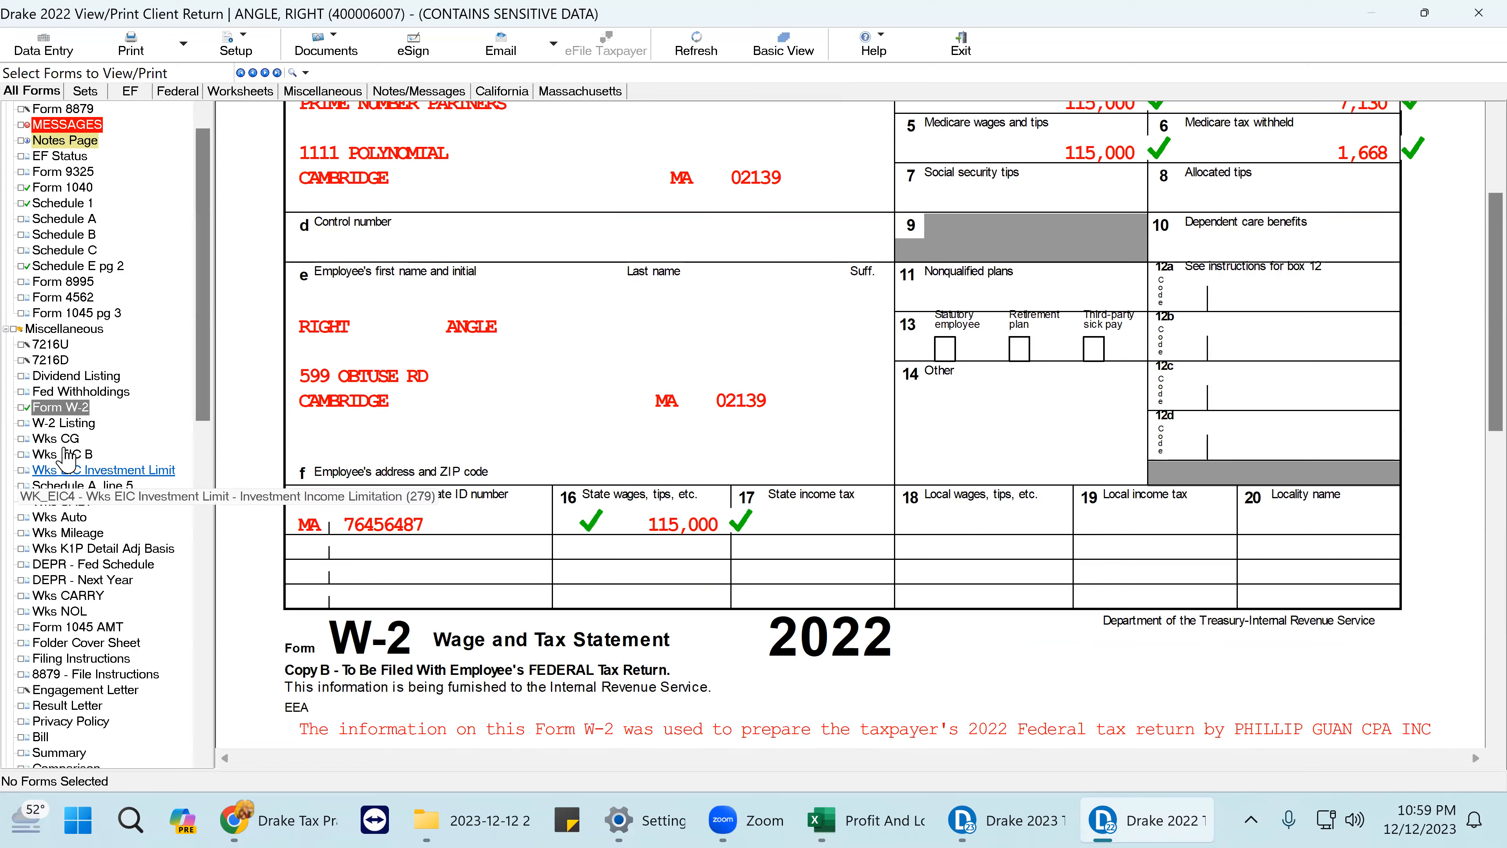
click(95, 251)
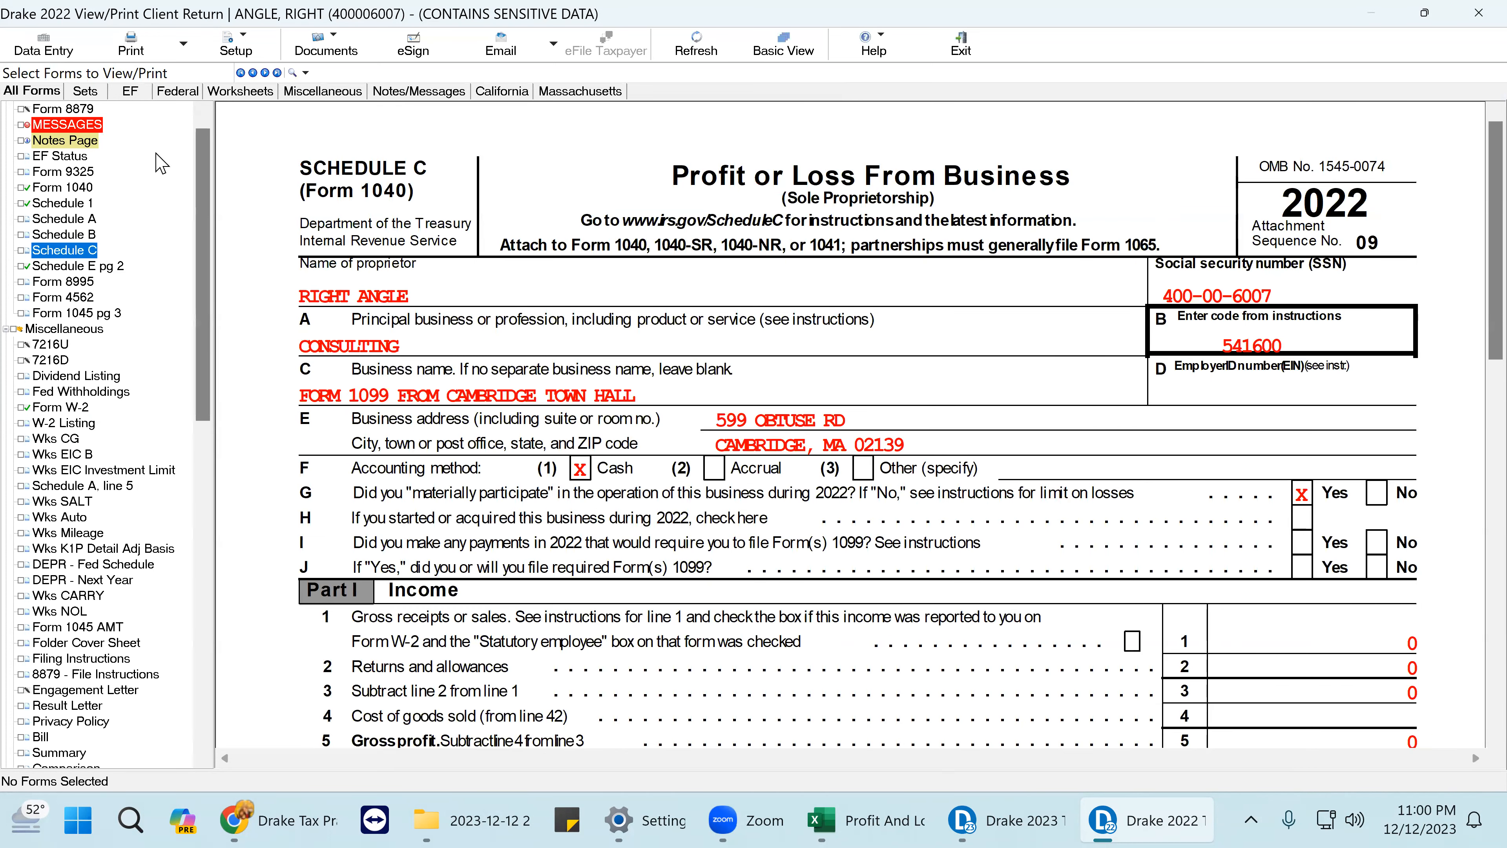
- Enter 50000 as Schedule C line 1 gross receipts, save, and recalculate the return
click(43, 45)
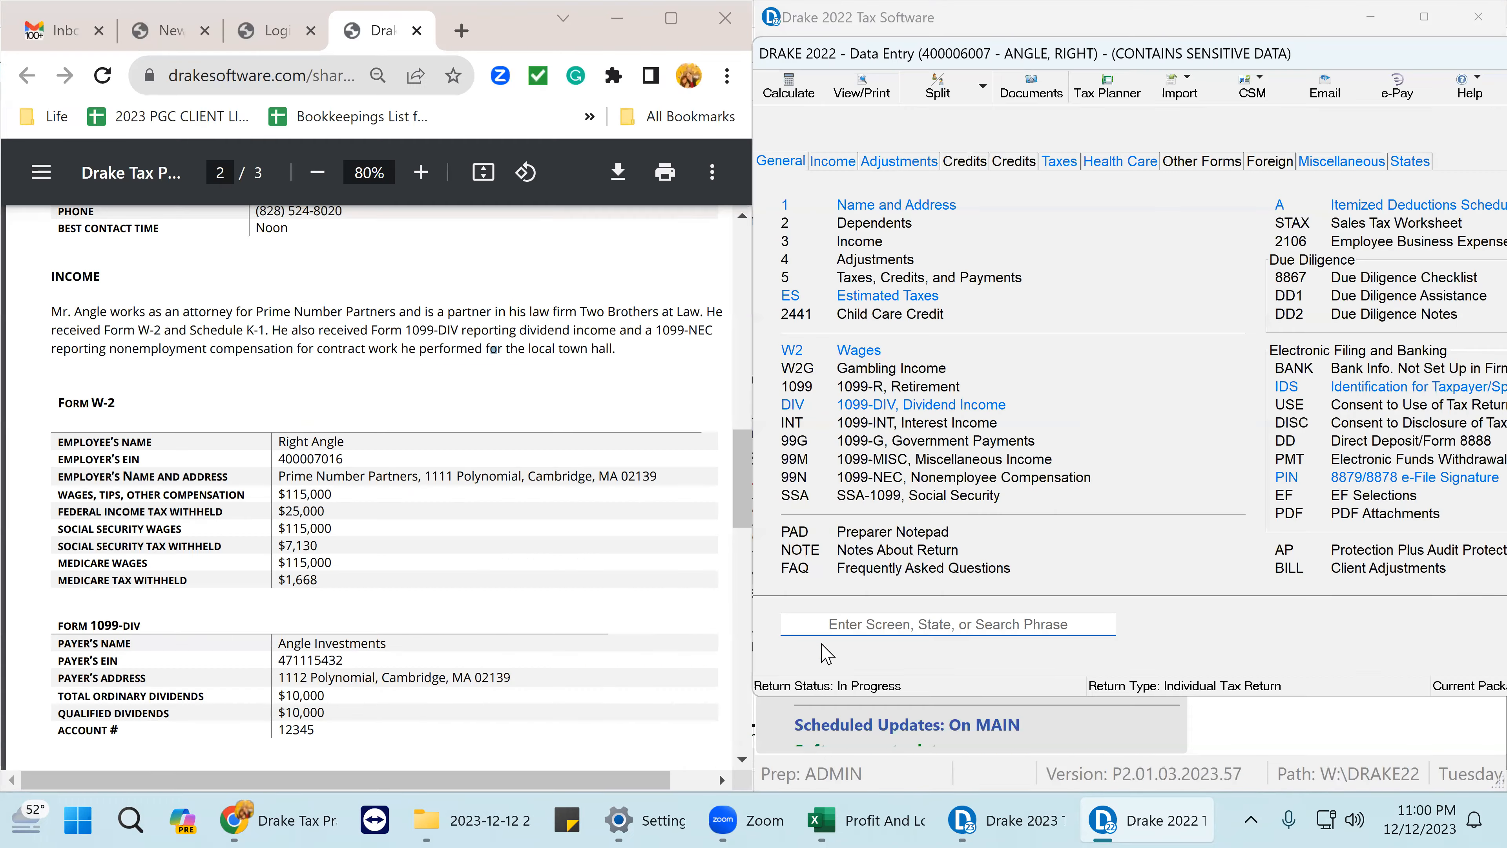
click(832, 166)
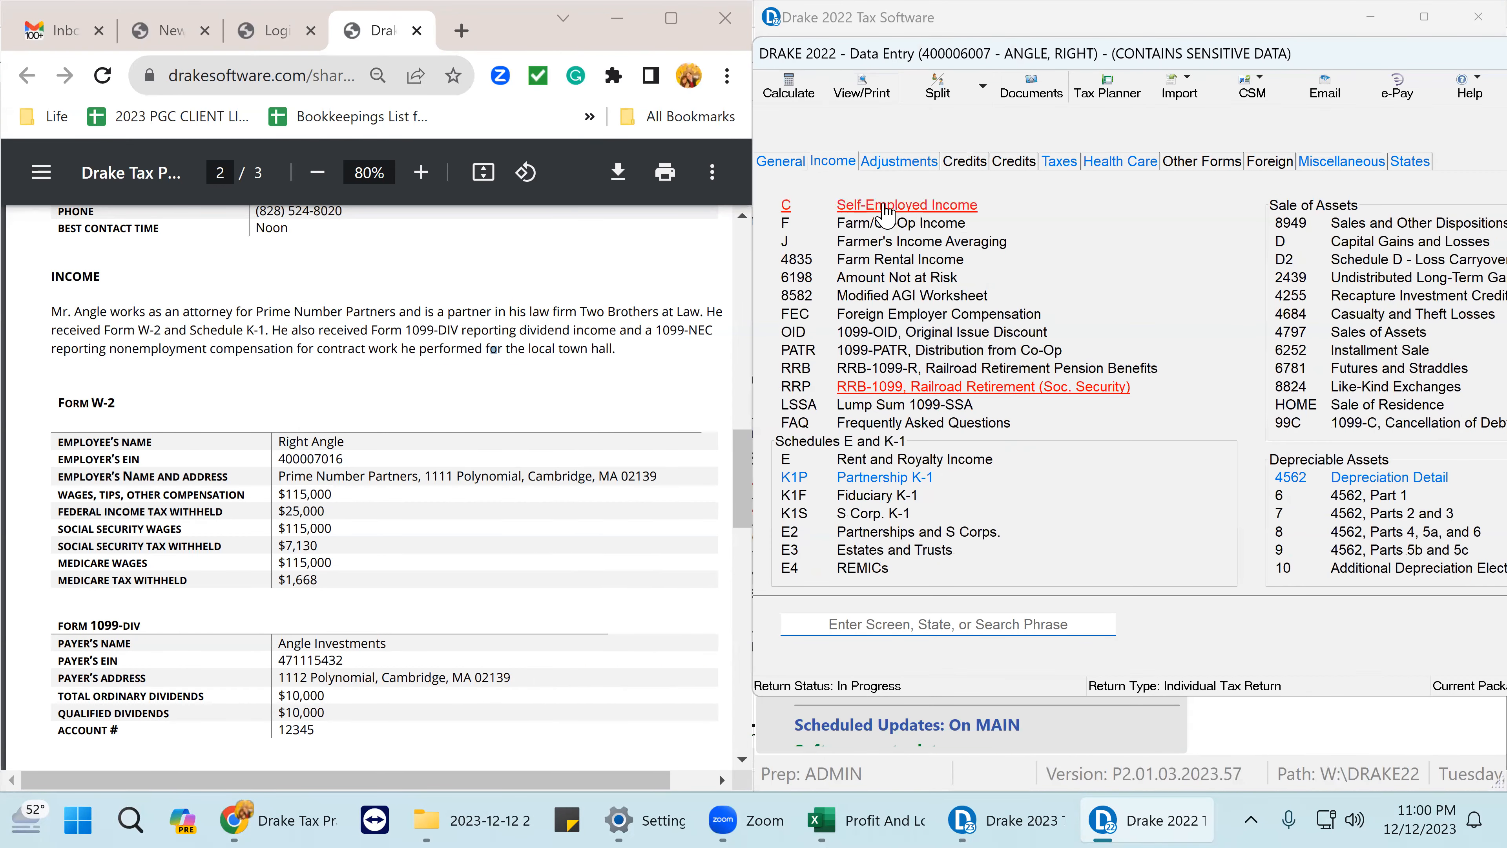
click(1391, 432)
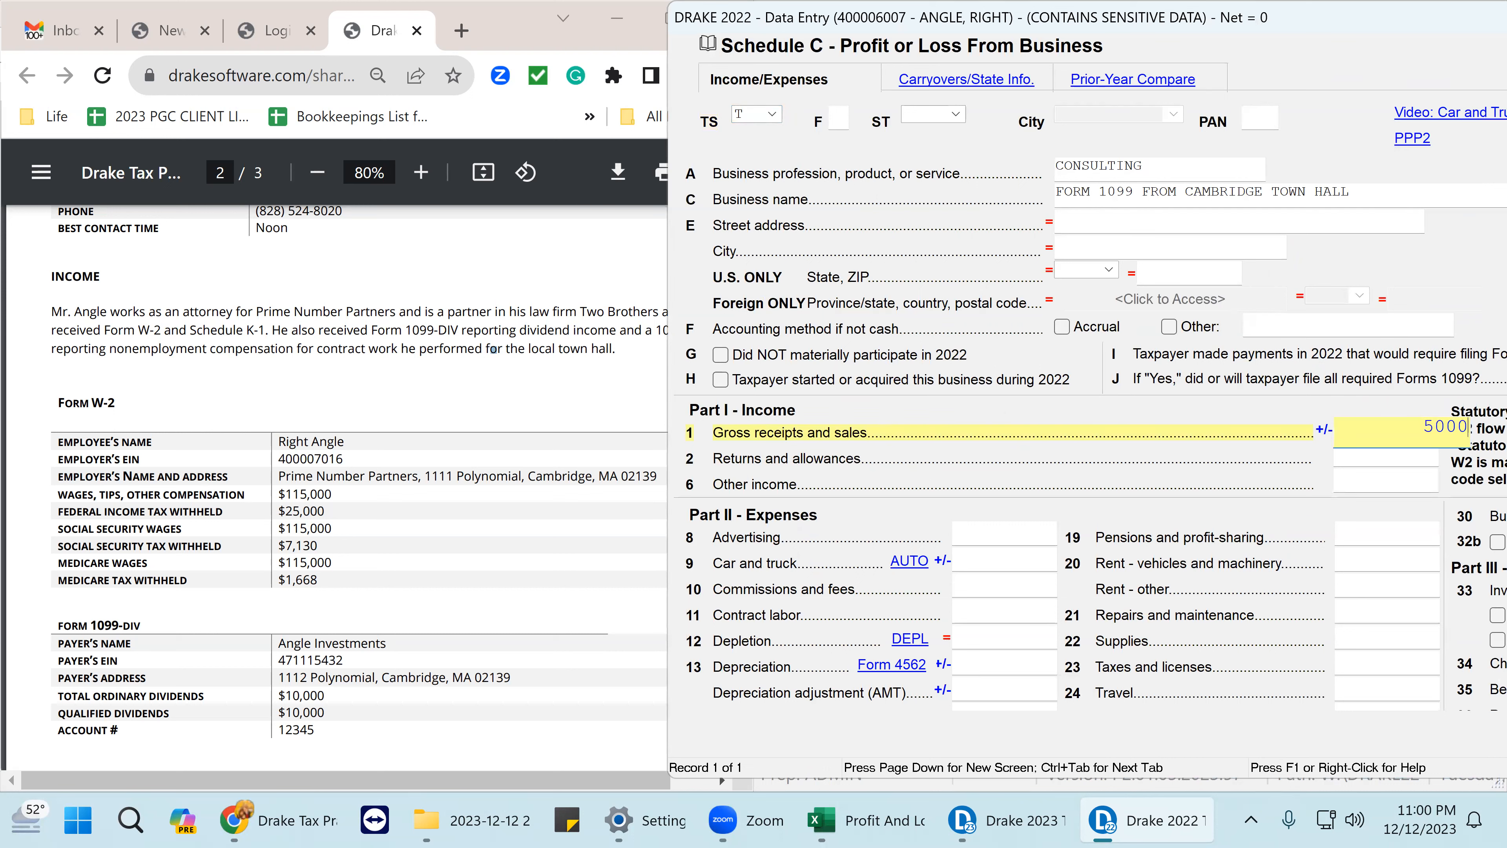
key(Return)
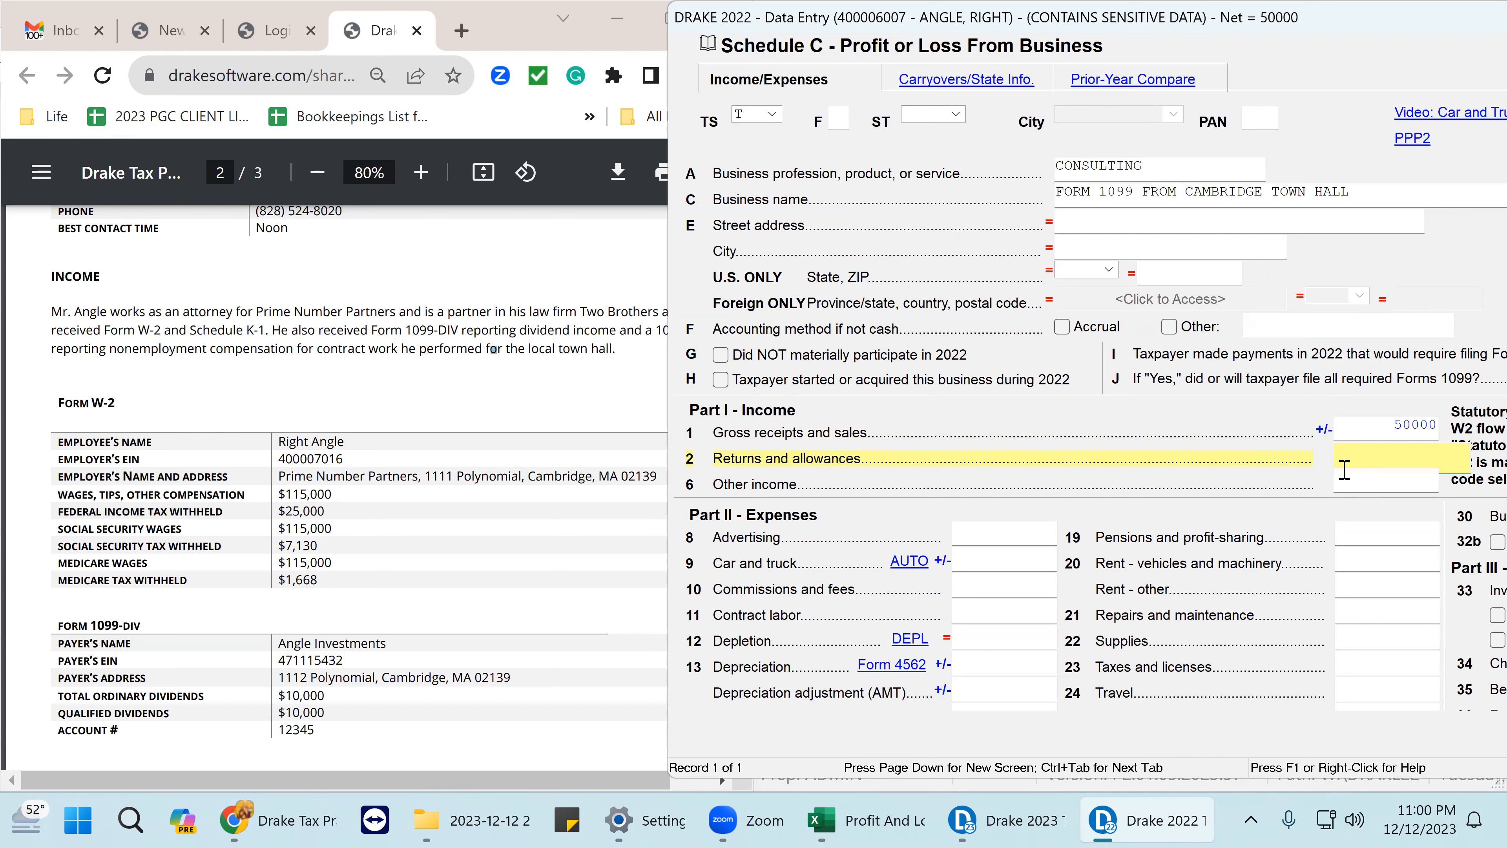
scroll(1161, 509, down, 1)
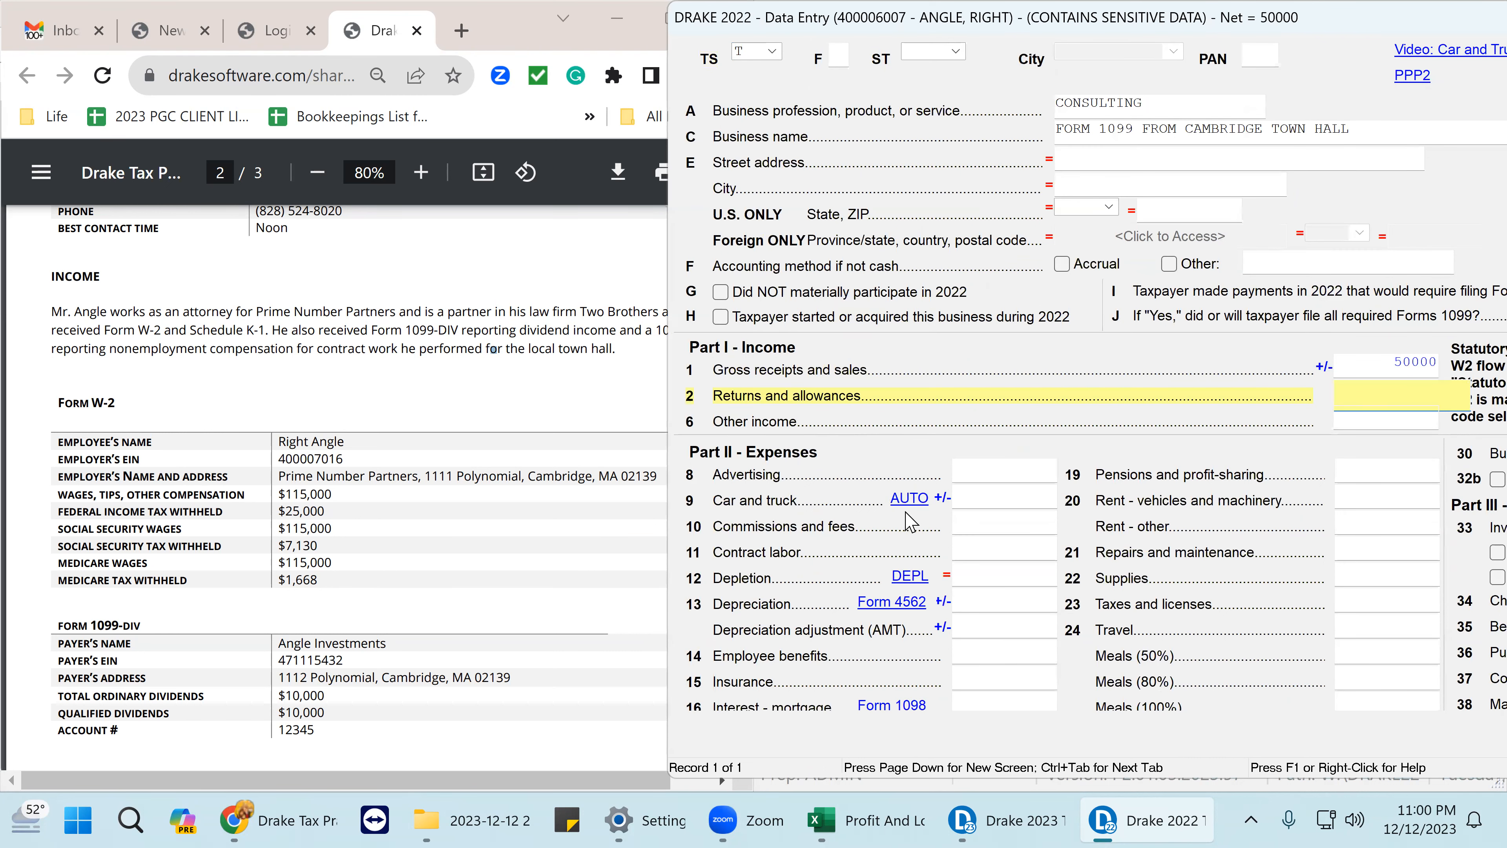
scroll(1098, 481, down, 2)
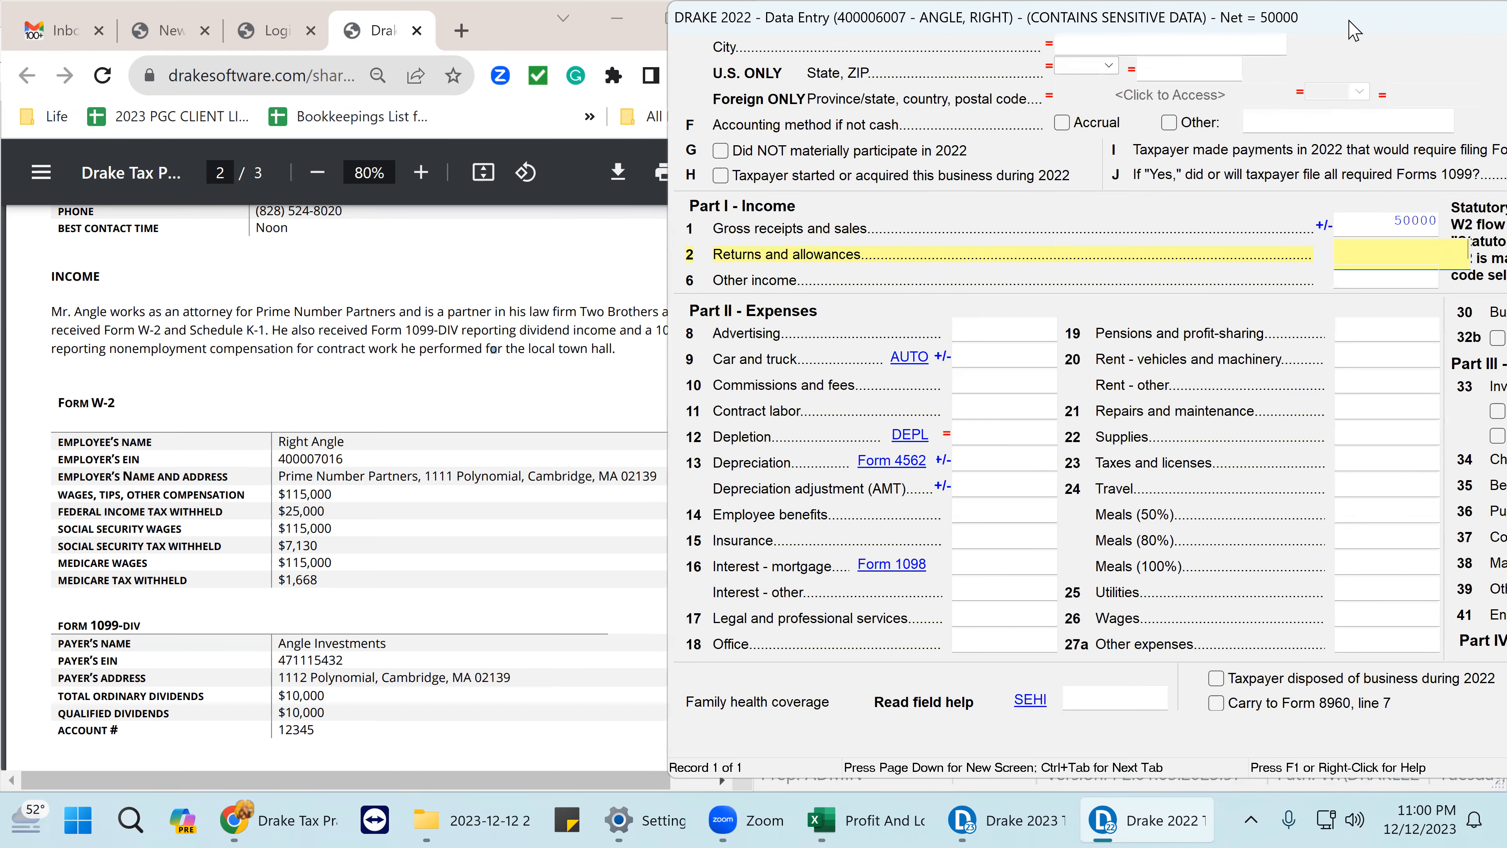
drag(1383, 21, 946, 36)
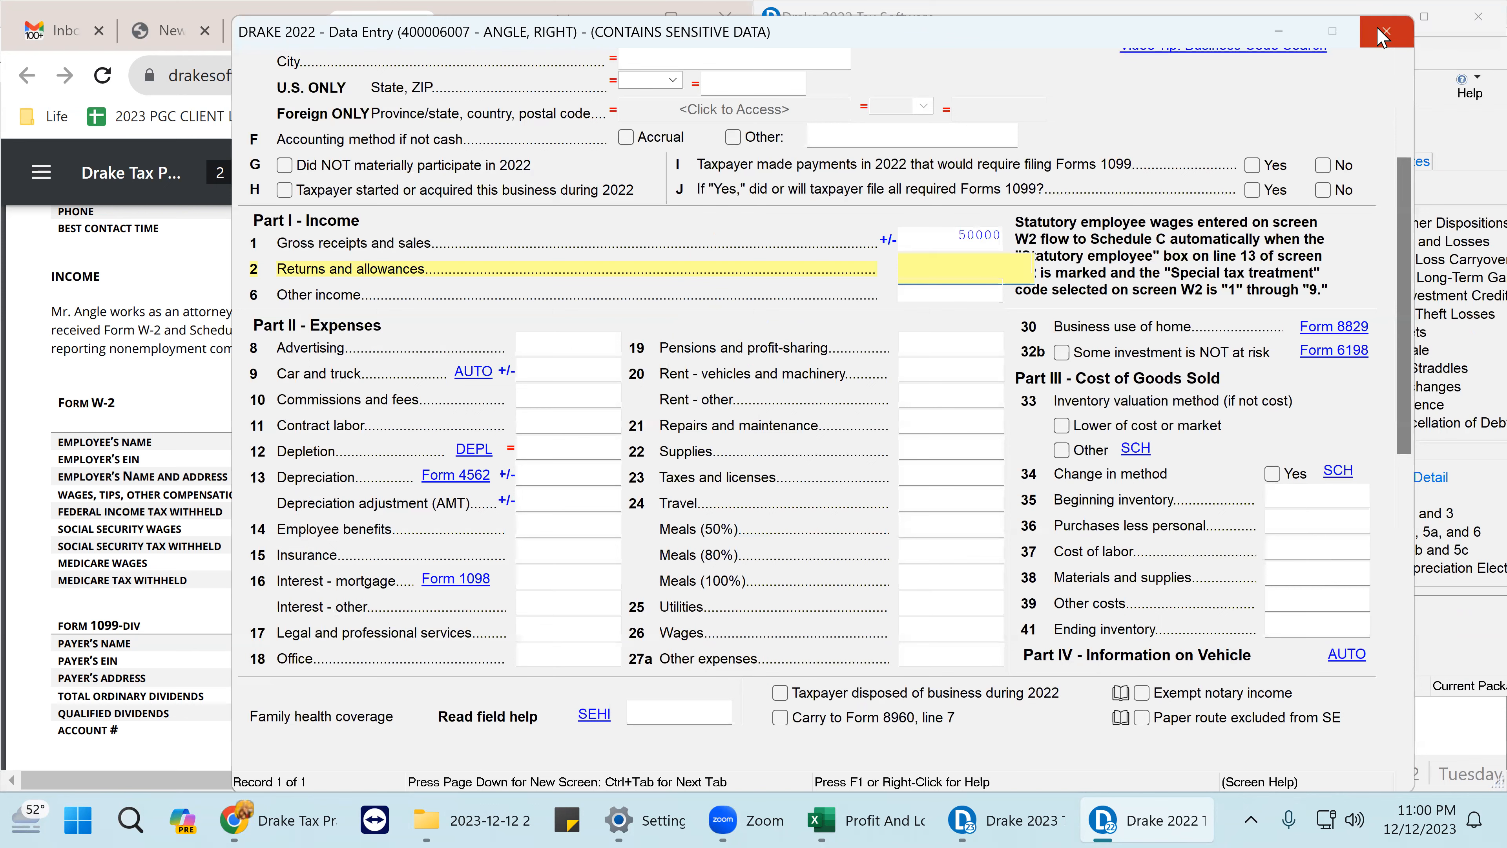
click(1381, 33)
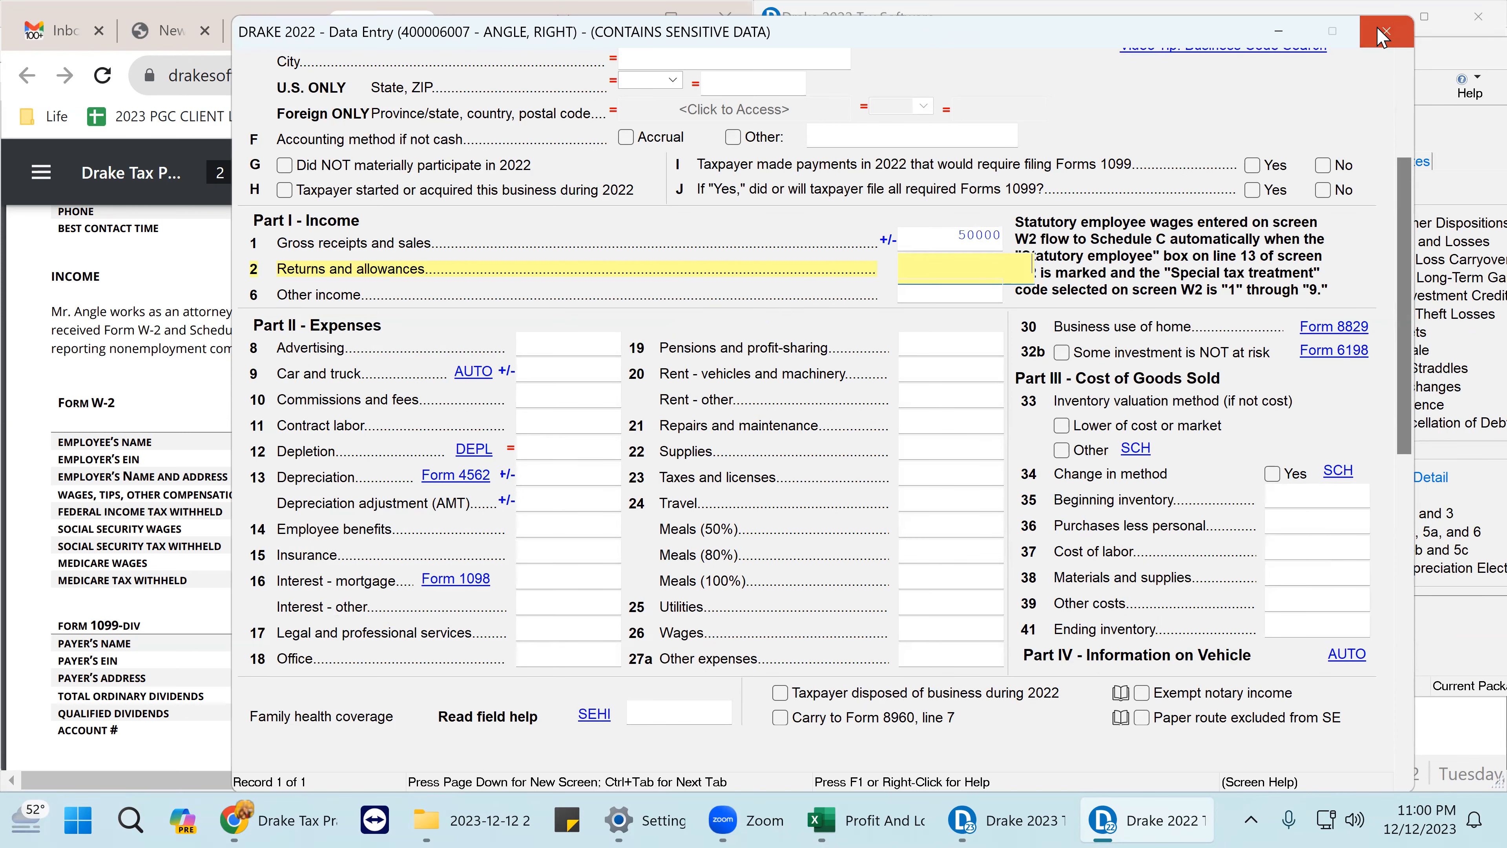
click(860, 89)
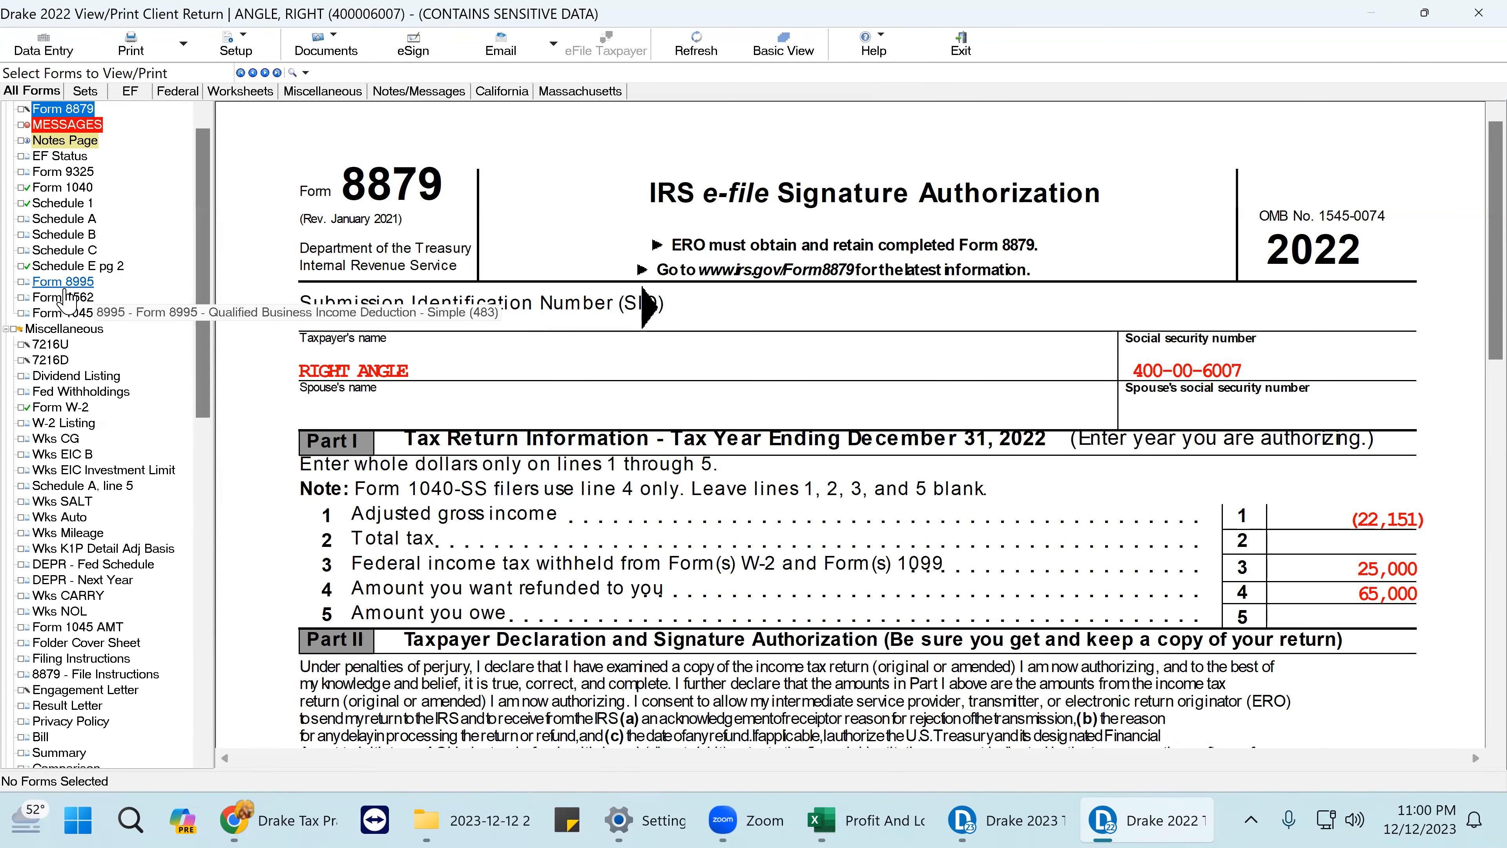
- Tick Schedule C line 1 gross receipts of 50,000 as reviewed and return to data entry
click(85, 257)
scroll(1440, 579, down, 2)
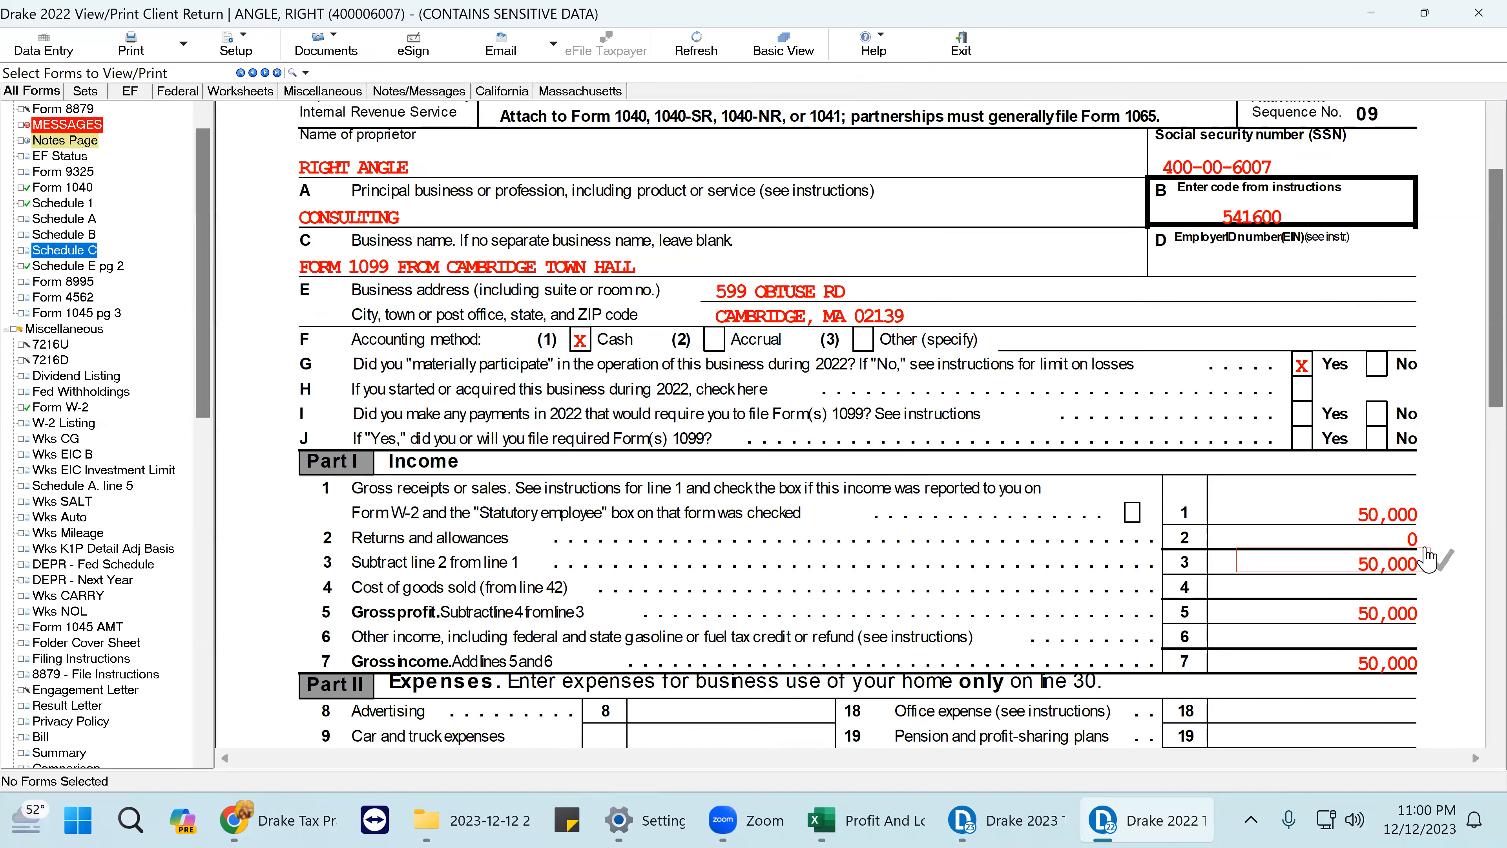
click(1431, 513)
scroll(1081, 552, down, 10)
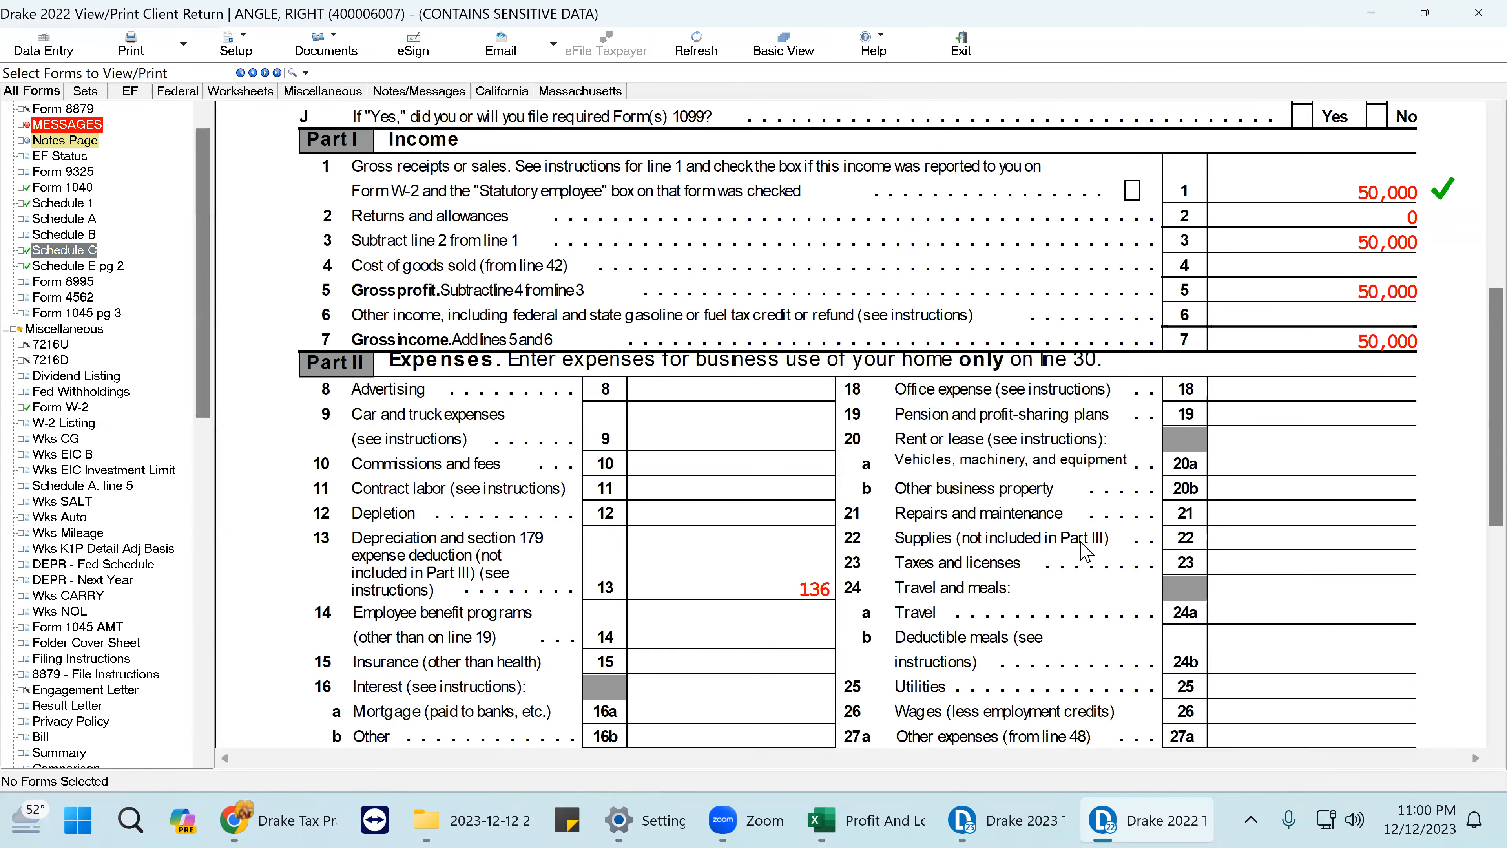
scroll(1078, 493, up, 3)
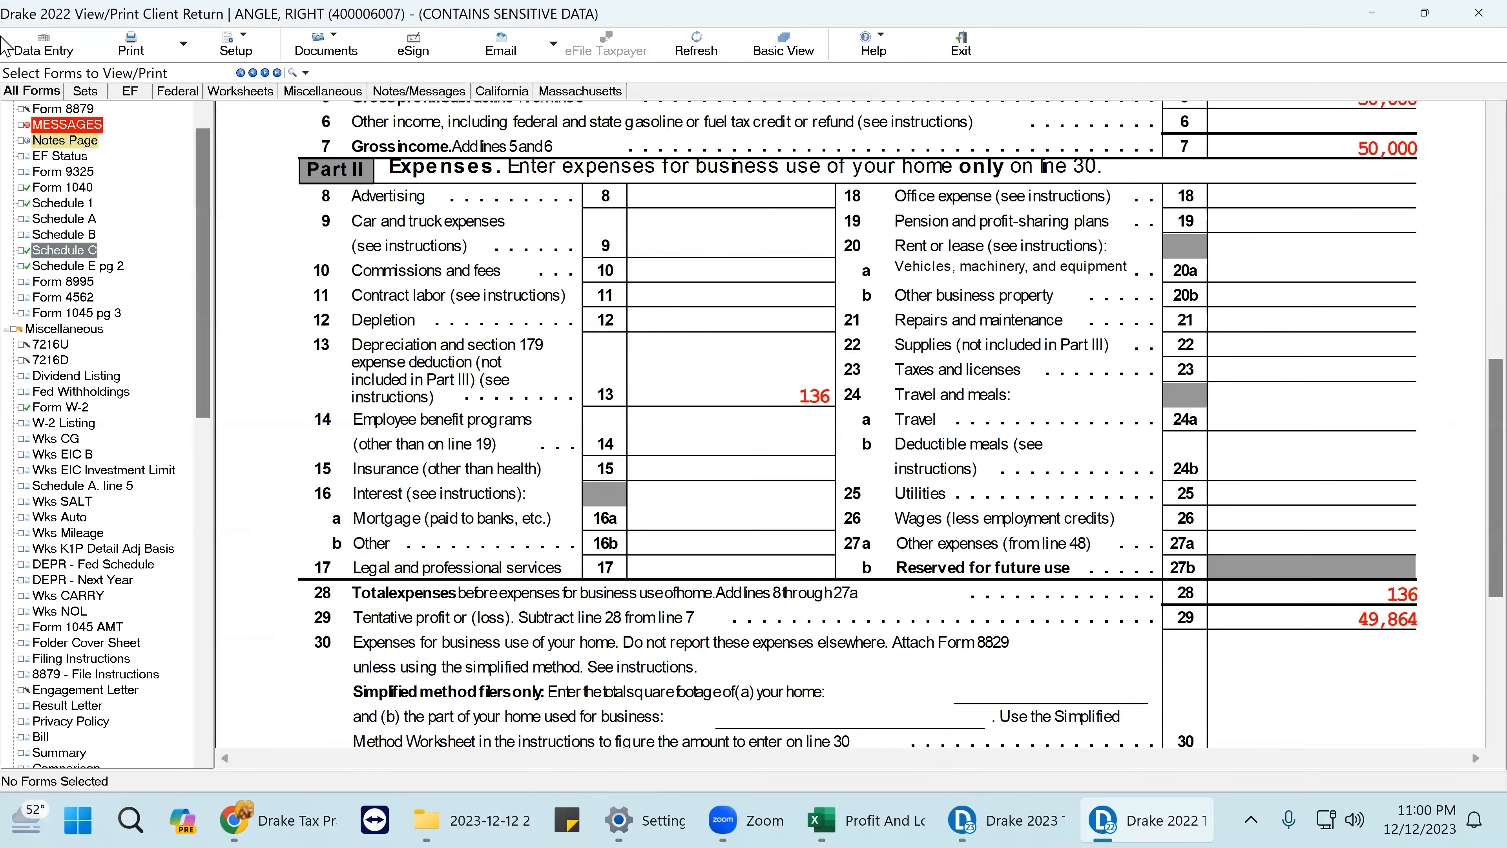
click(43, 47)
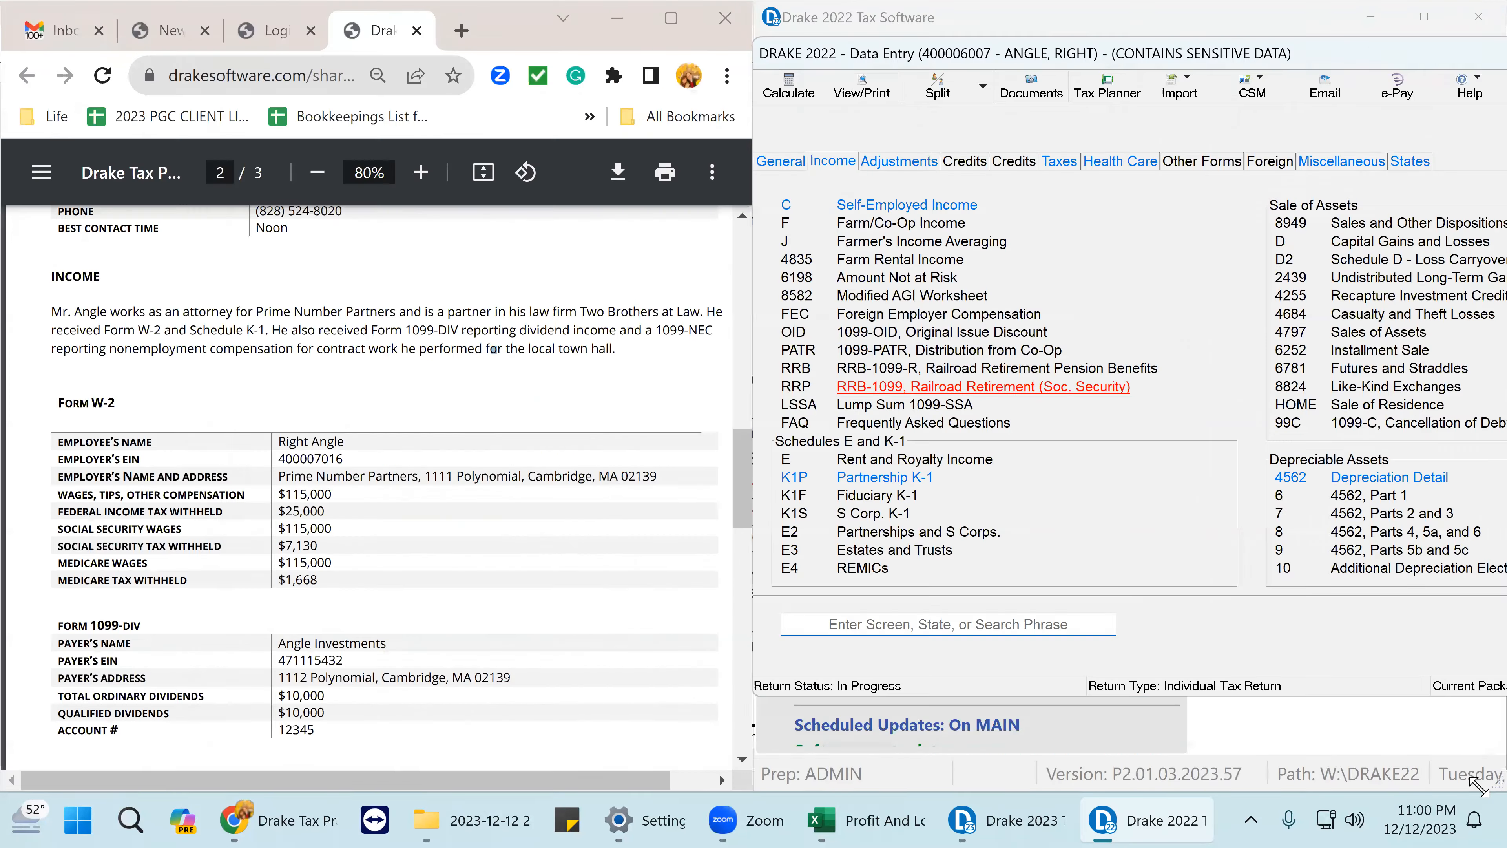
- Delete the COMPUTER asset's Form 4562 depreciation screen and recalculate the return
click(1387, 478)
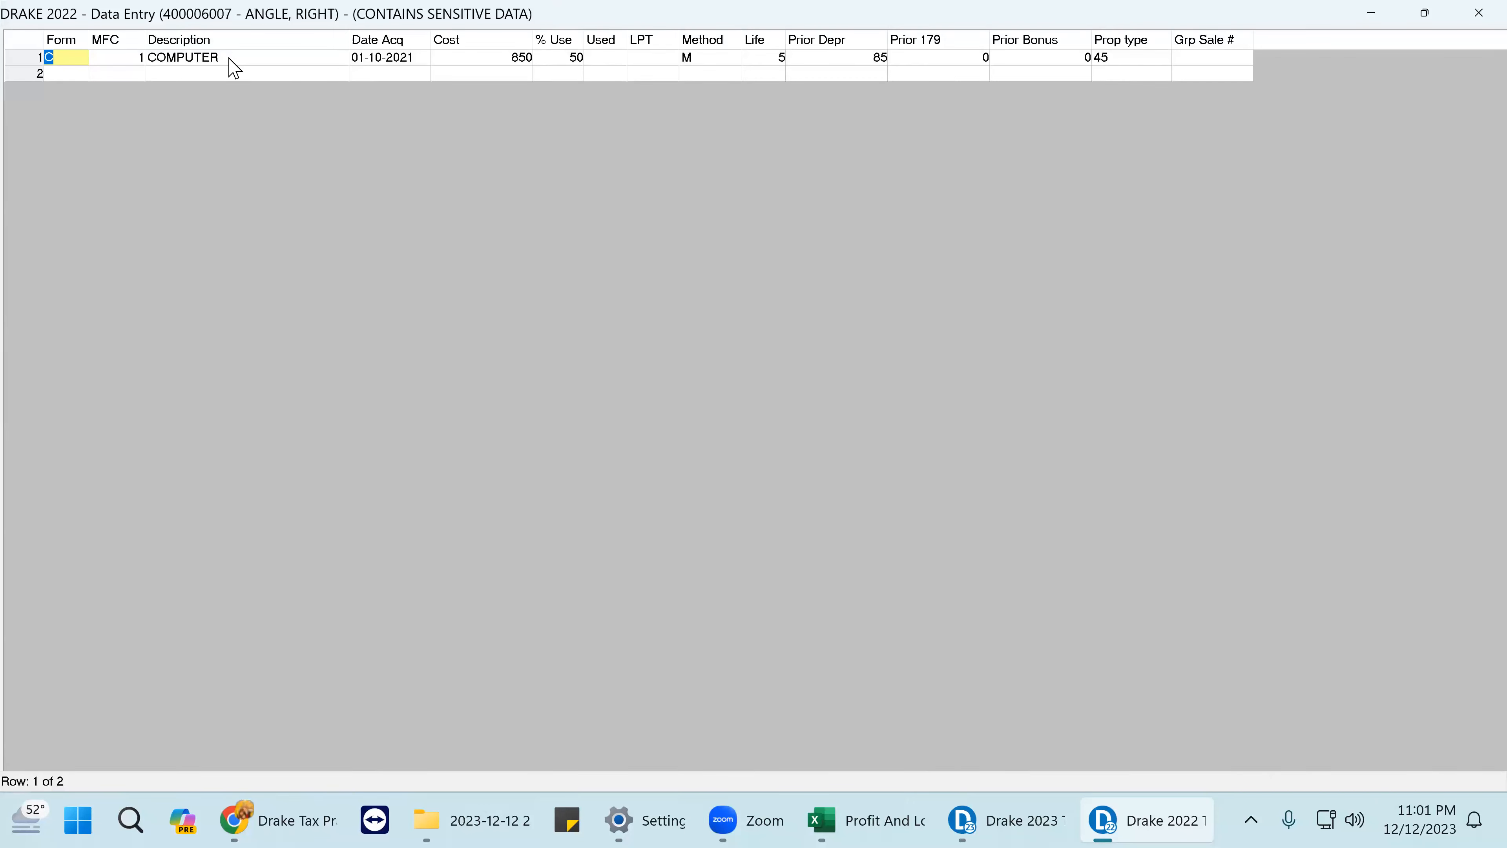
double_click(231, 58)
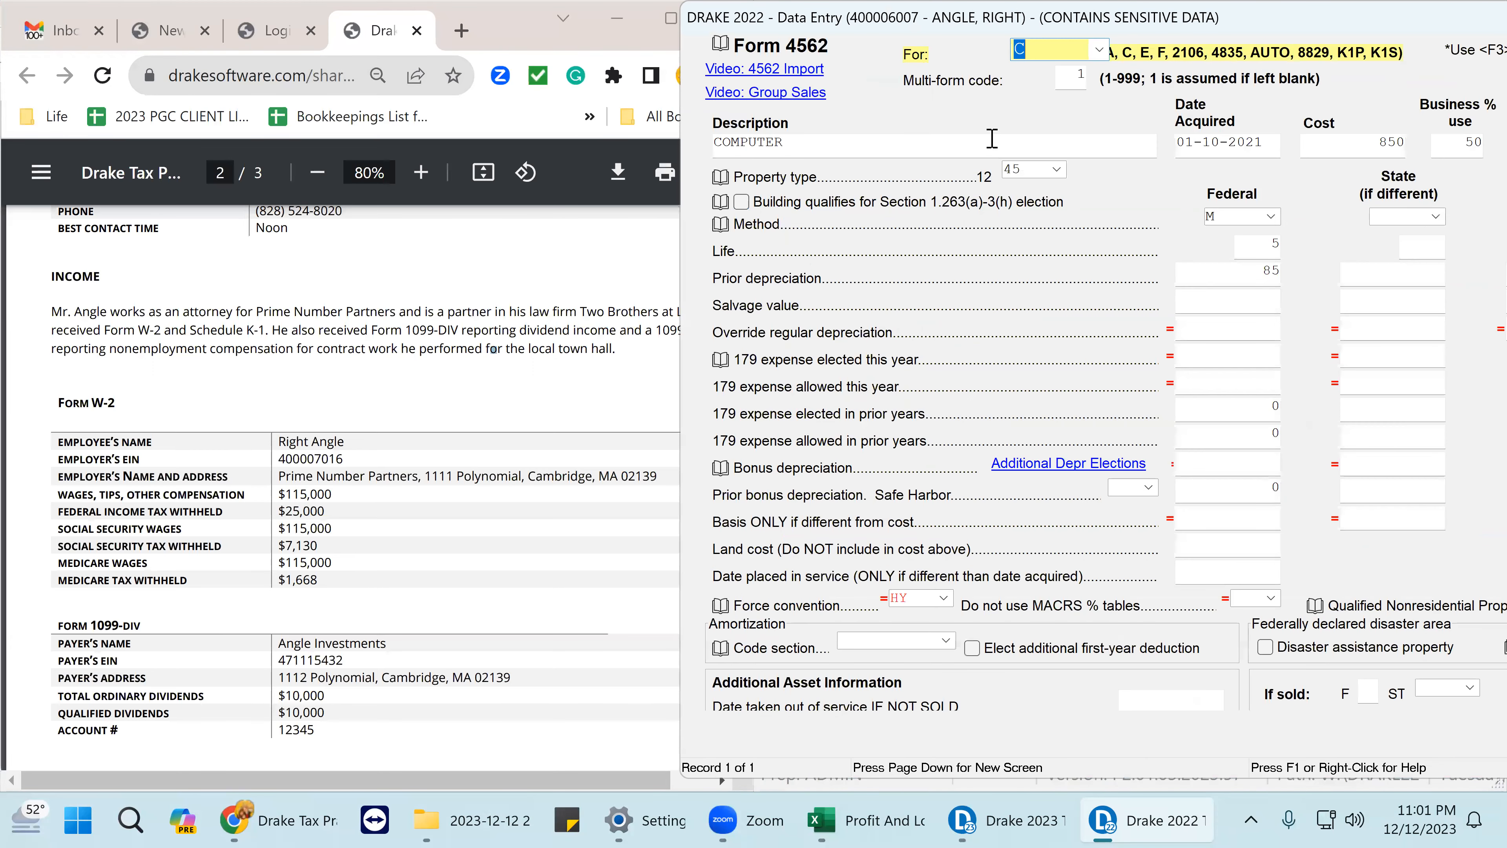
right_click(926, 103)
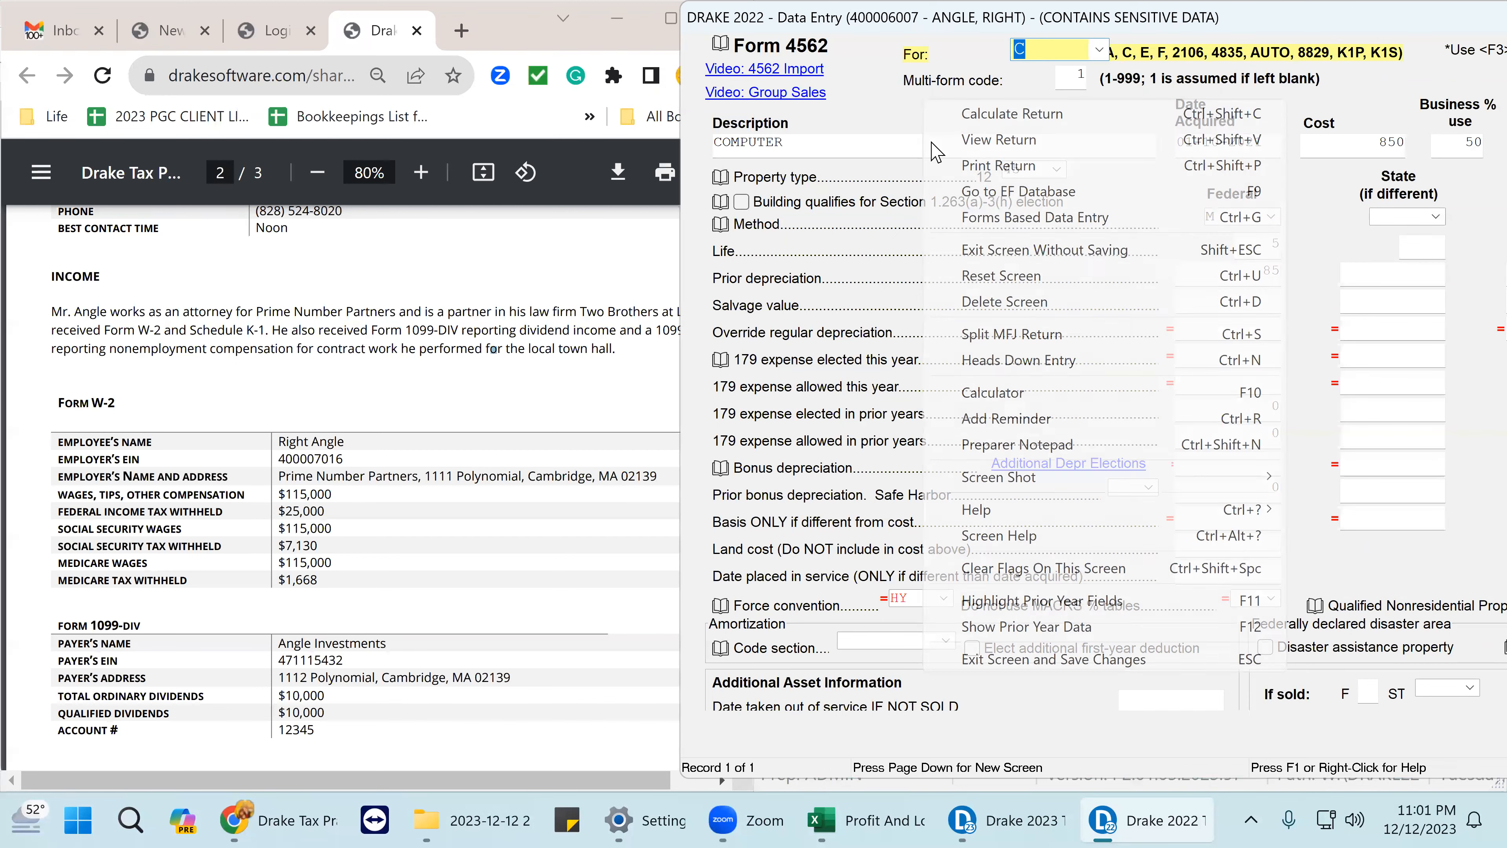
click(1016, 302)
click(662, 482)
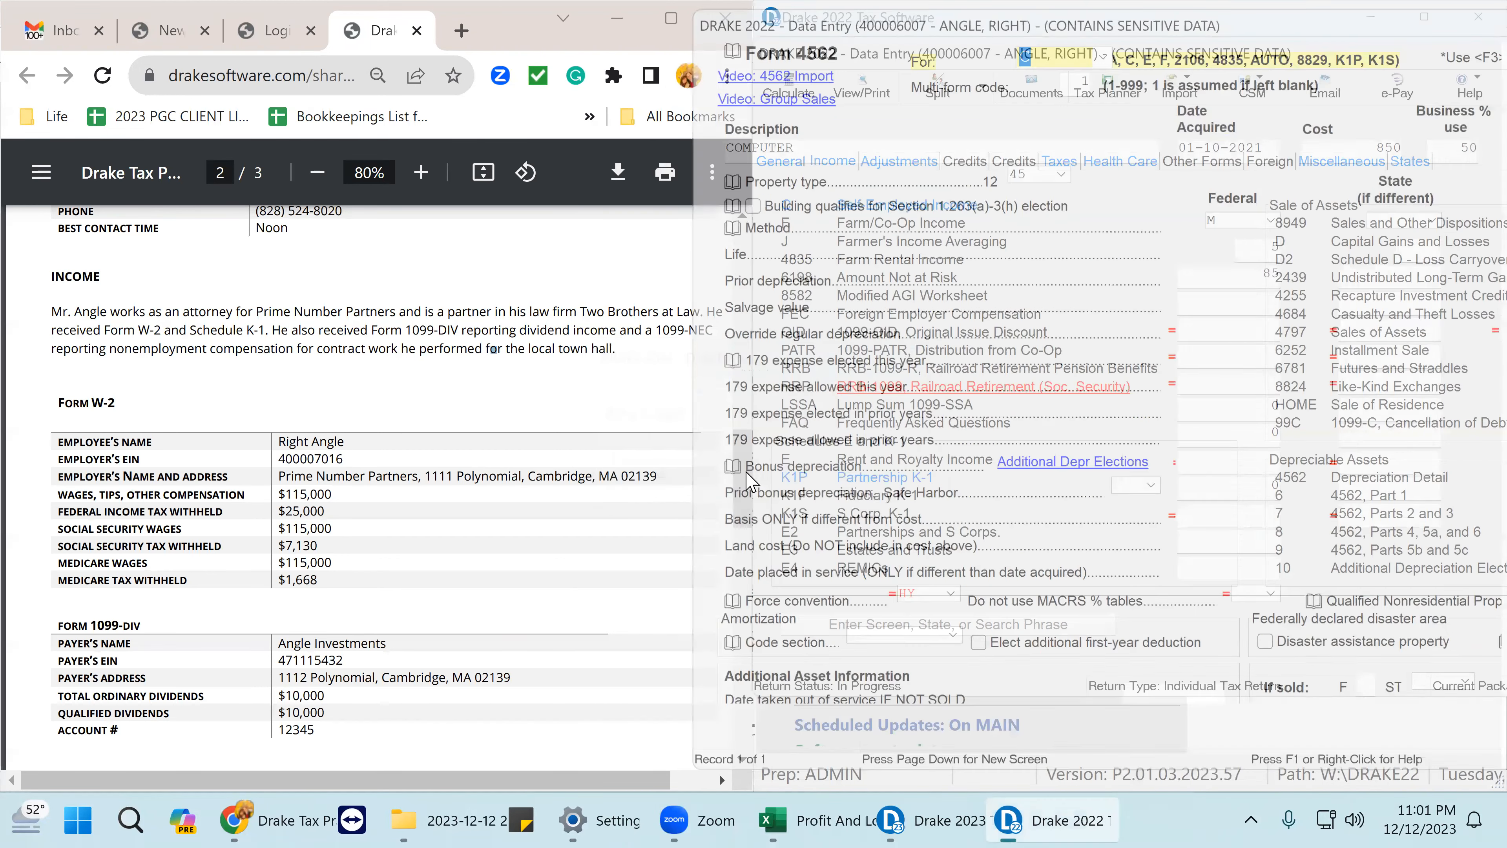
click(877, 92)
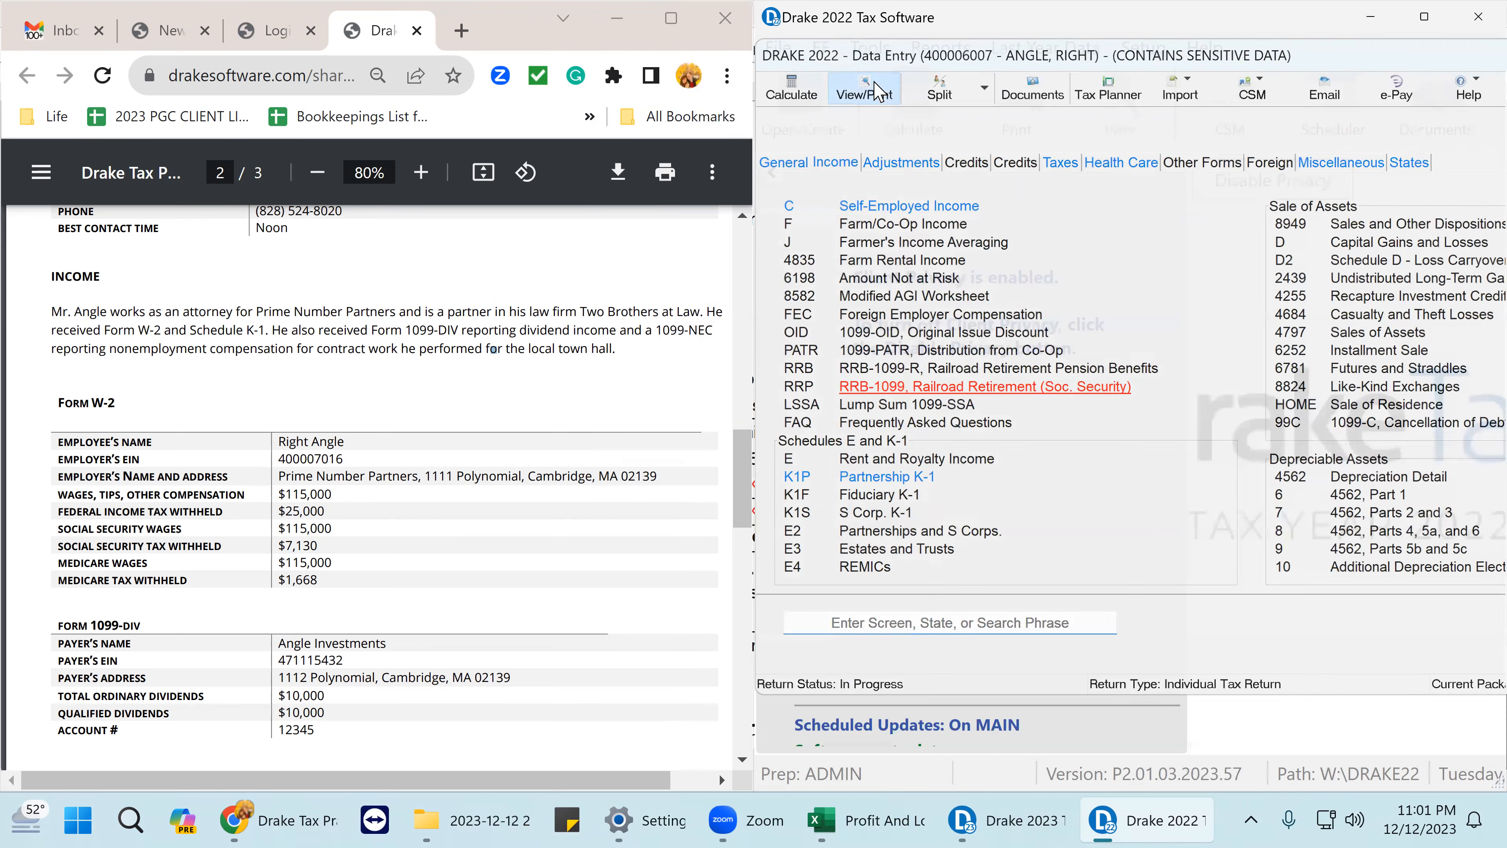
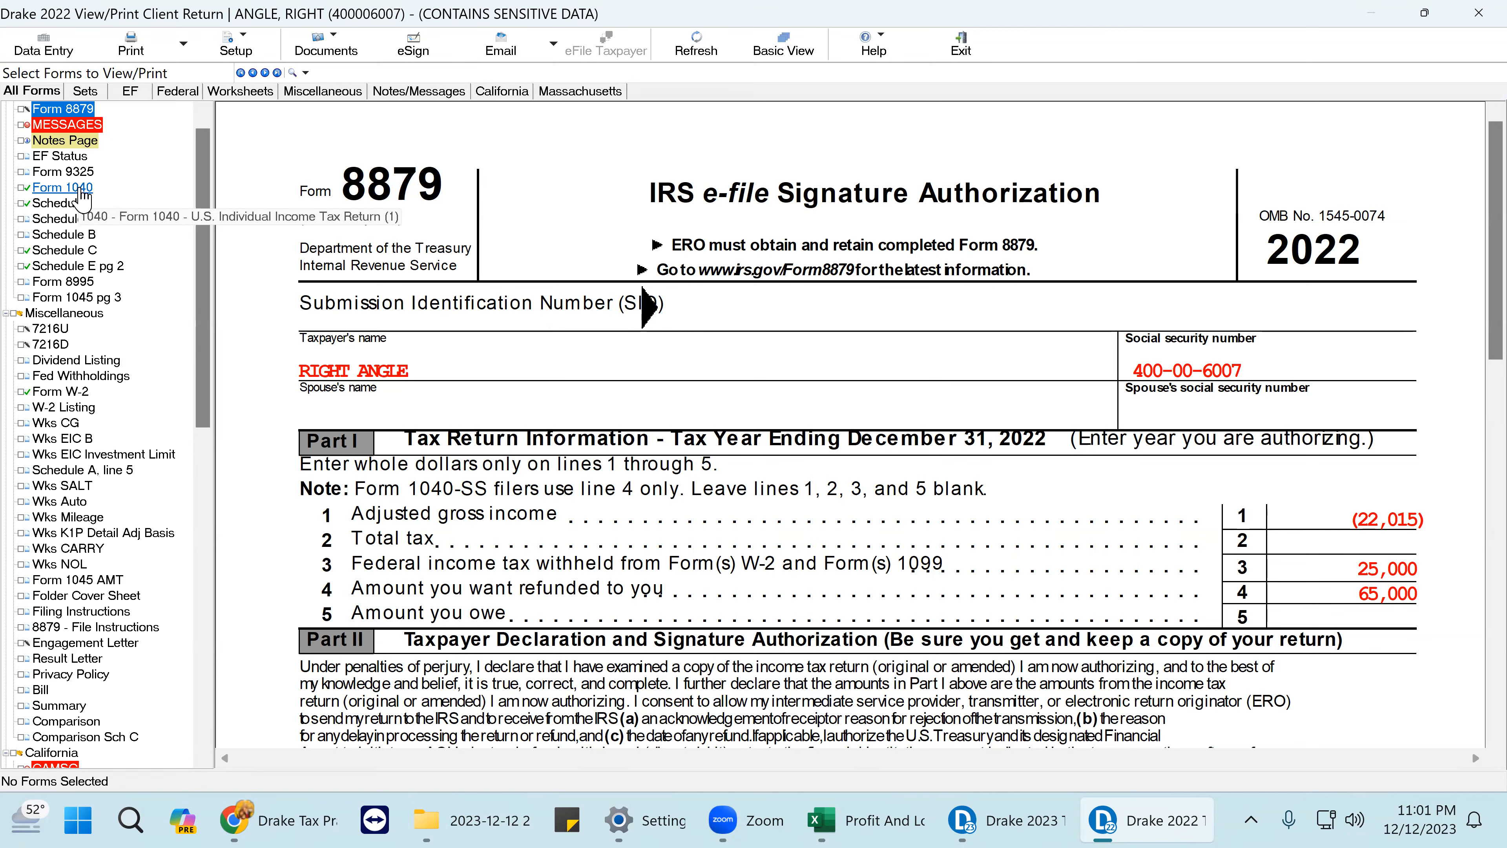
- Review Form 1040, then view the client's W-2 with 115,000 wages and 25,000 withheld
click(81, 189)
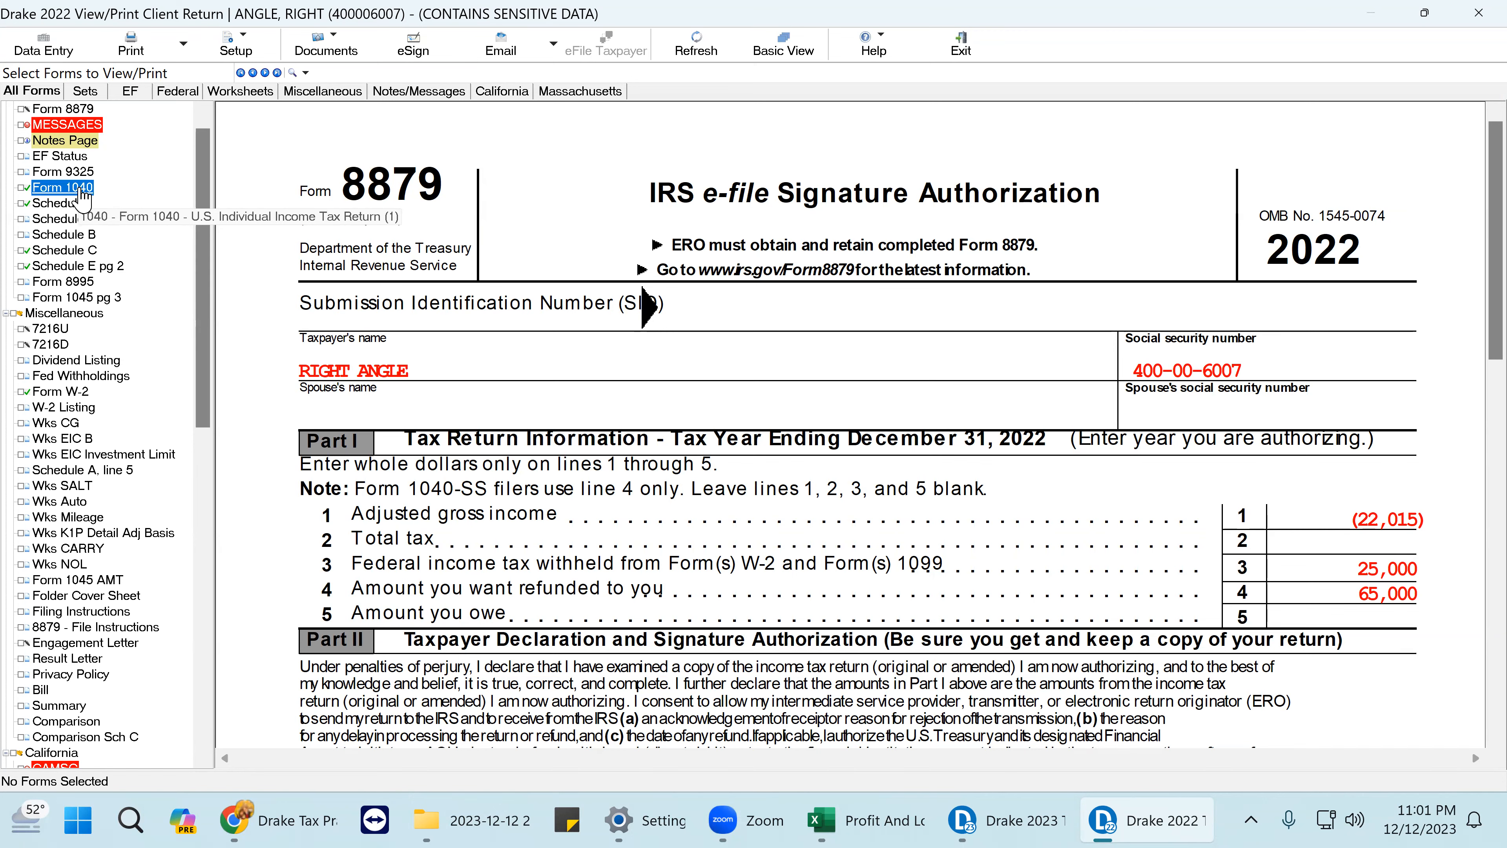
scroll(1154, 385, down, 4)
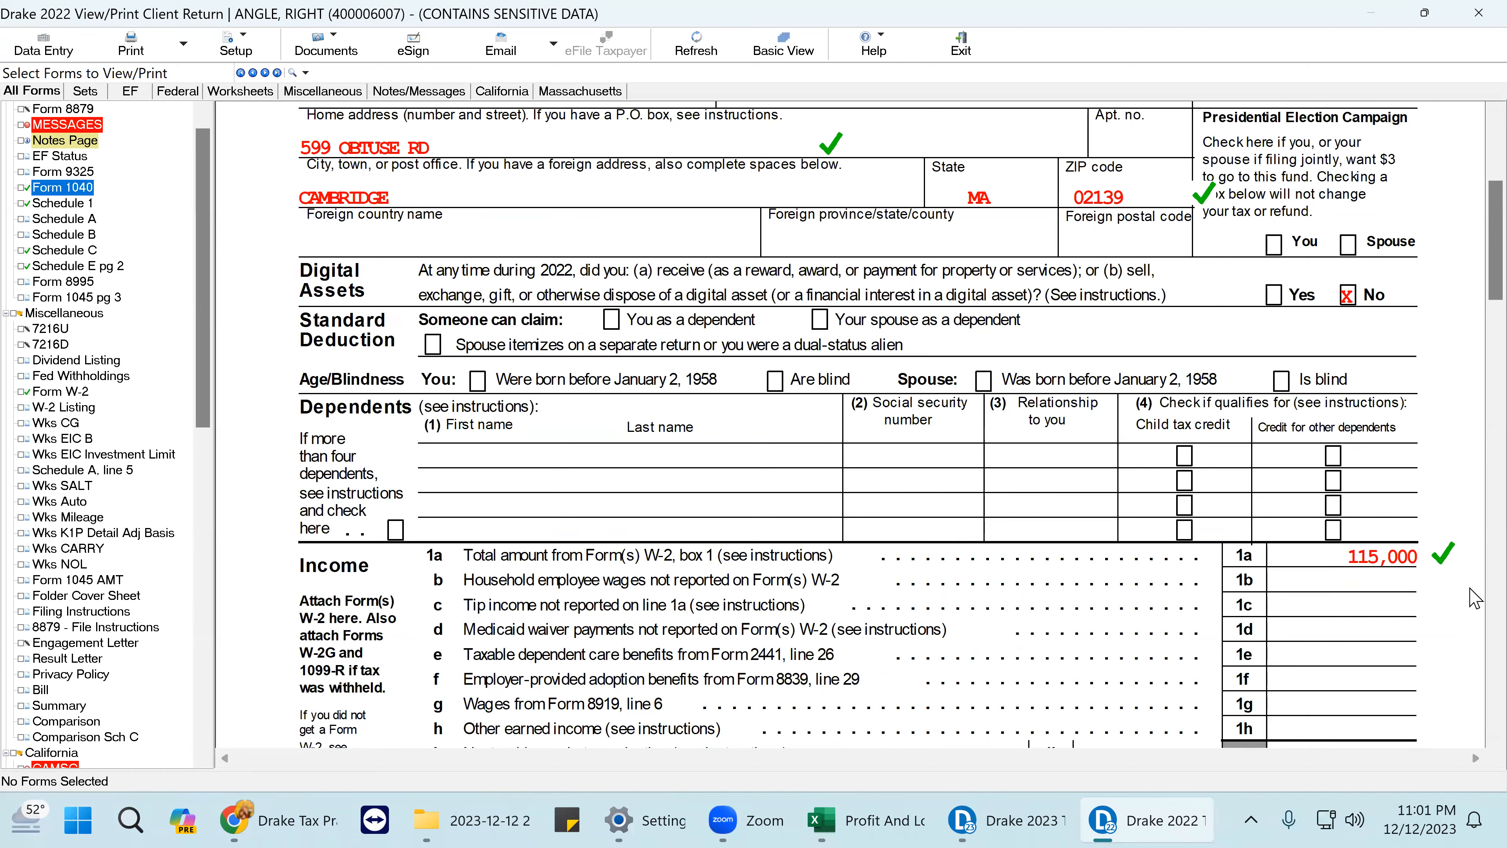
click(75, 393)
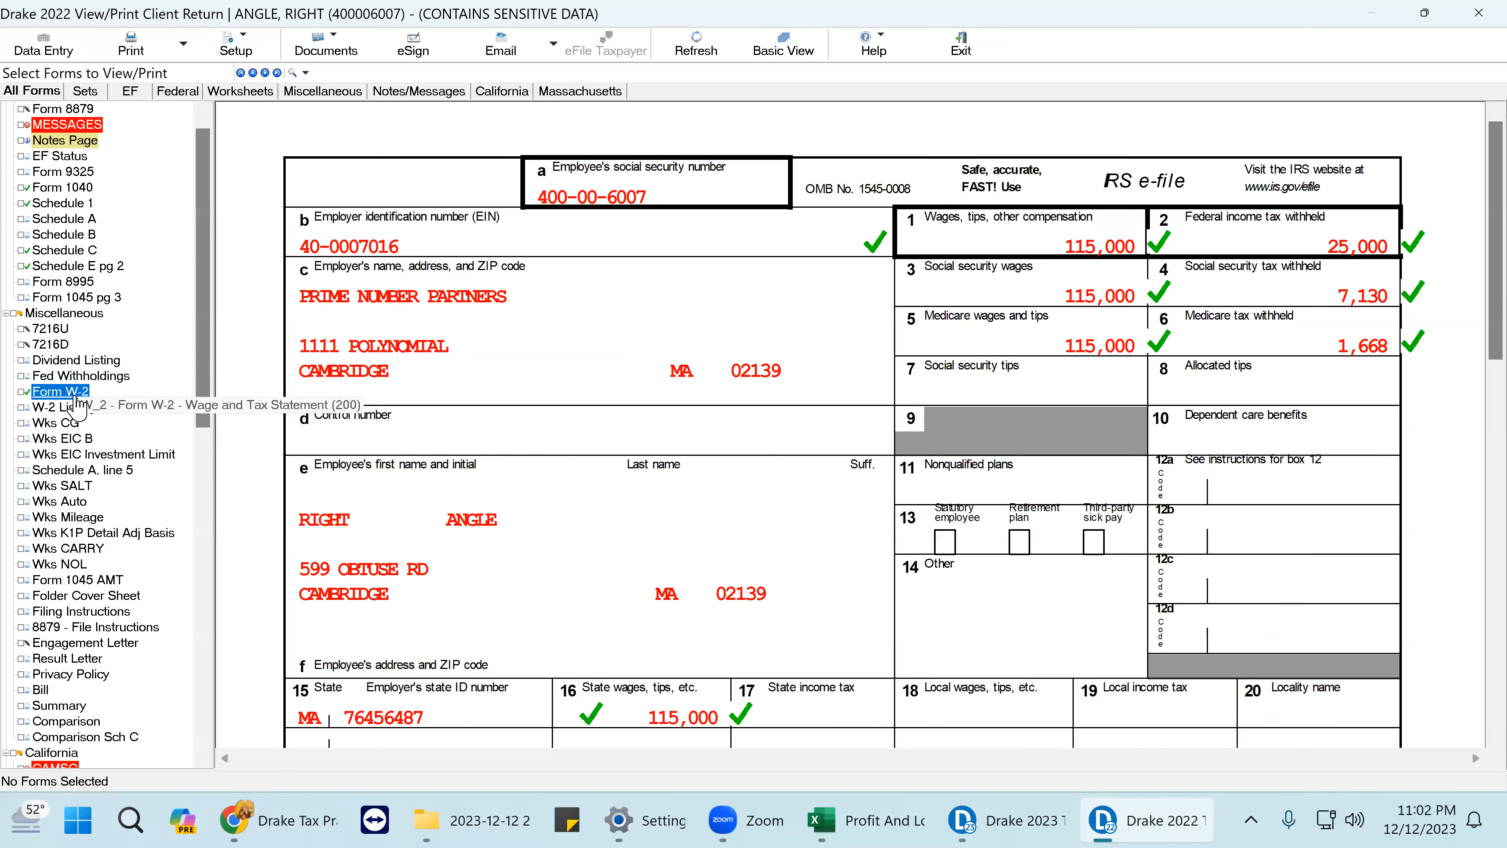
- Review Schedule C, then Schedule E page 2 showing the 197,015 partnership nonpassive loss
click(64, 251)
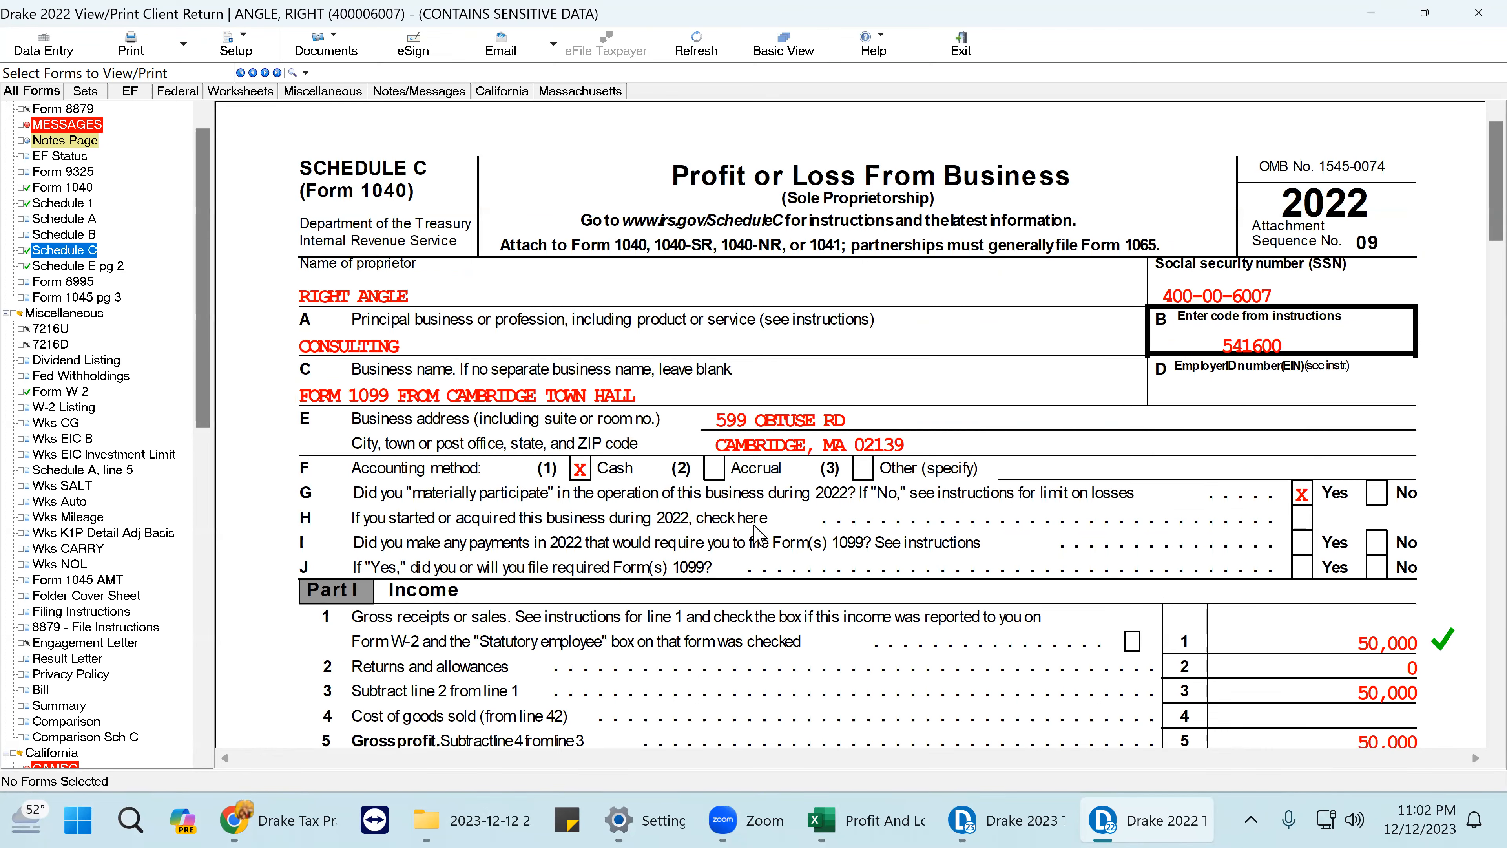
scroll(1002, 545, down, 6)
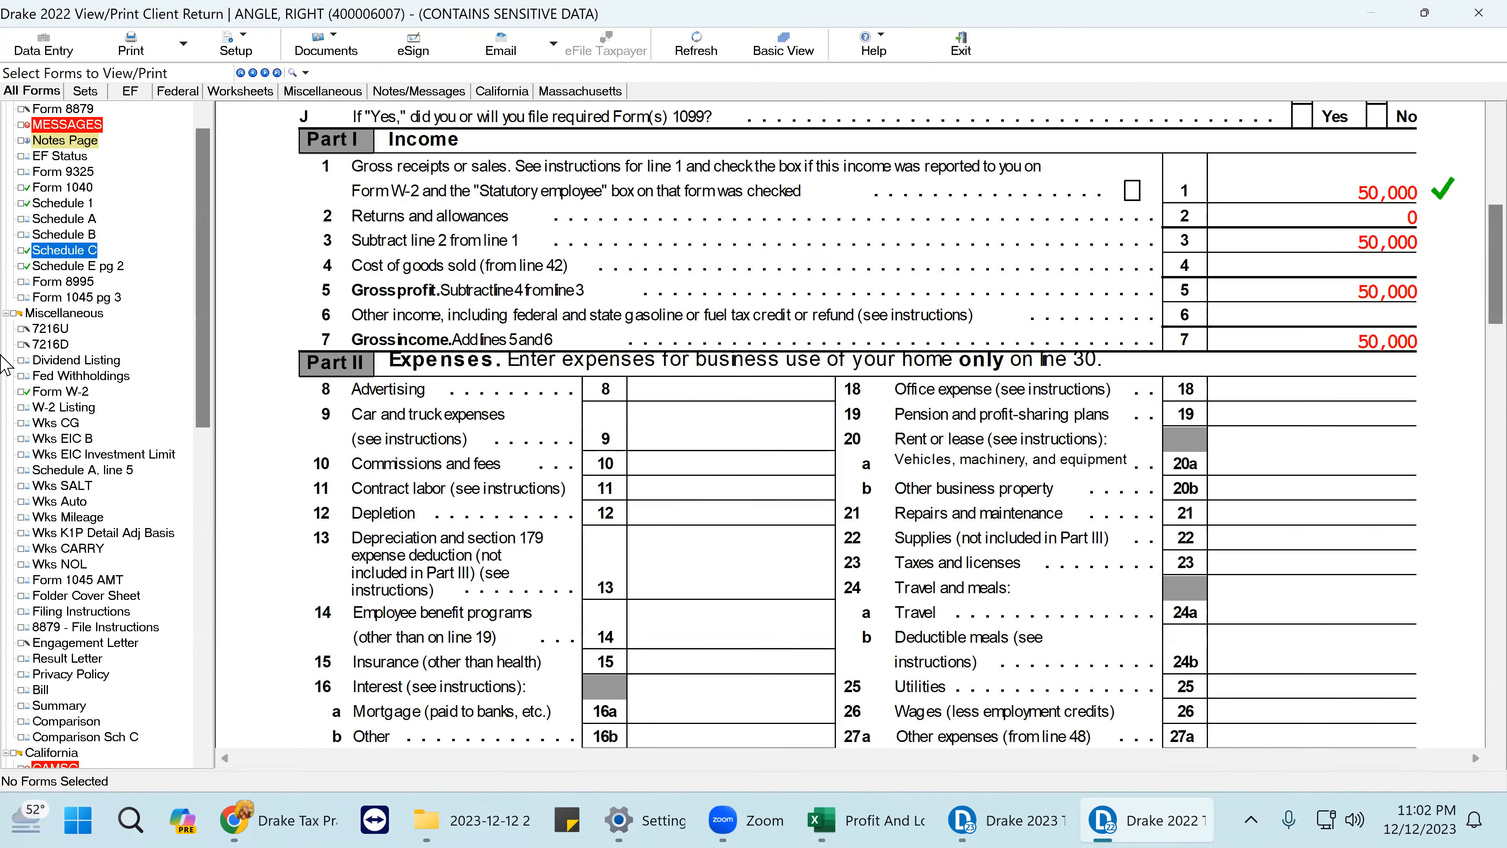
click(86, 268)
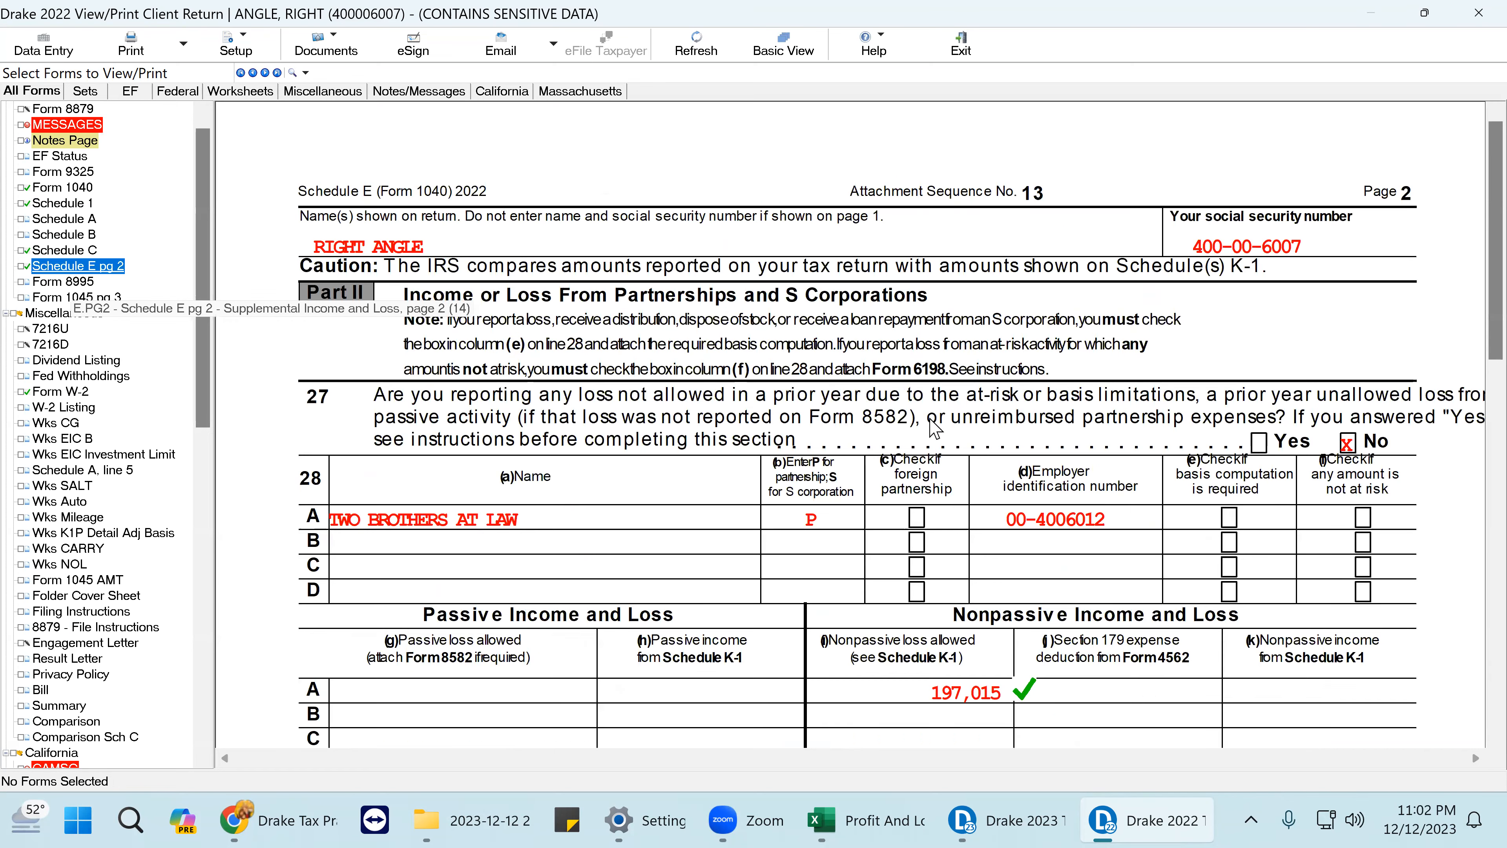
scroll(965, 570, down, 3)
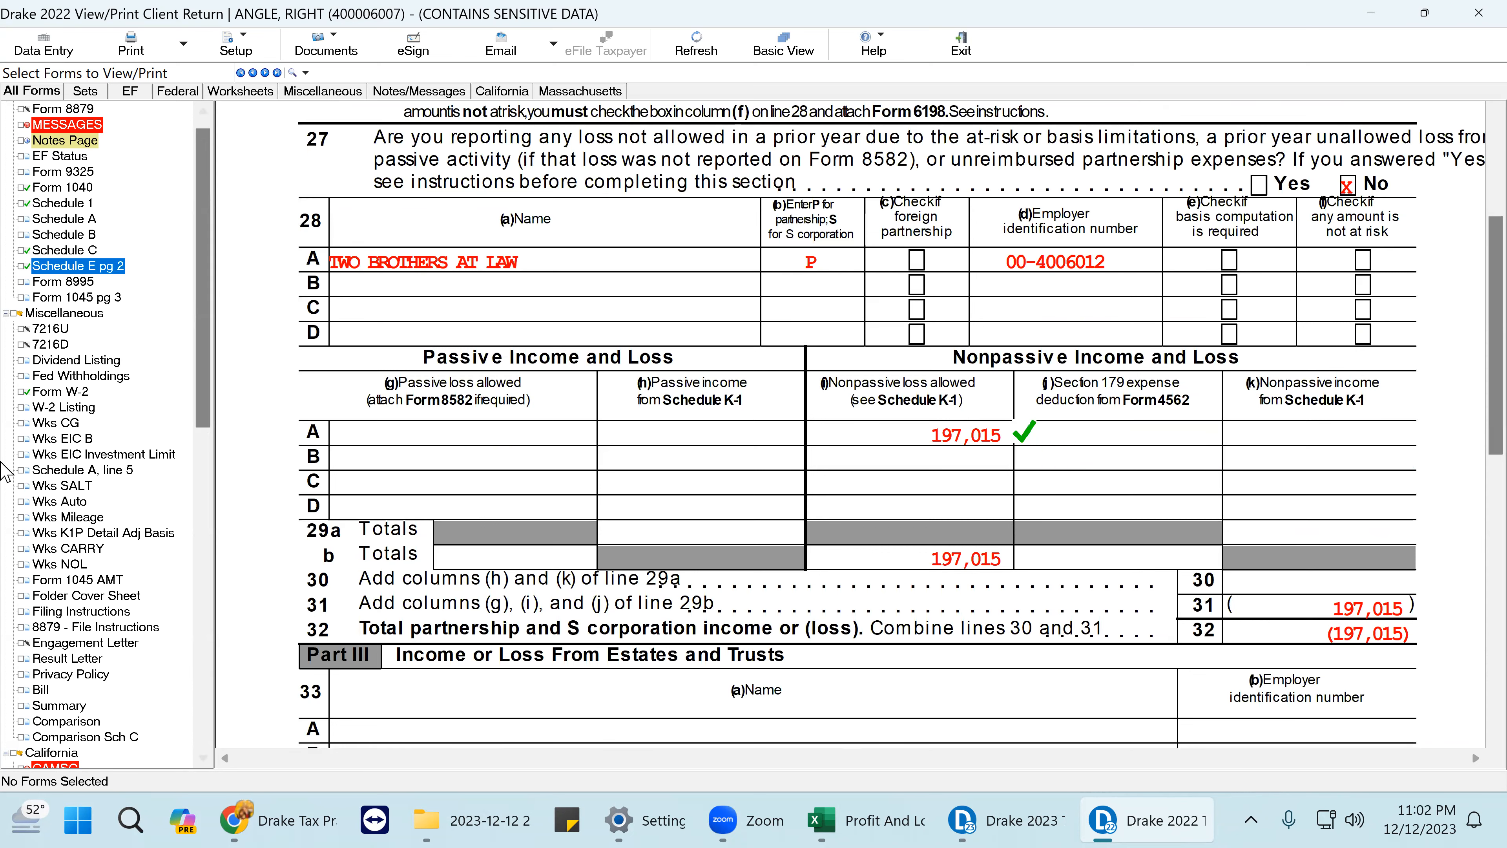
- Tick-mark Schedule 1 lines 3 (50,000), 5 (197,015) and 10 (147,015) as reviewed
click(83, 205)
click(1412, 506)
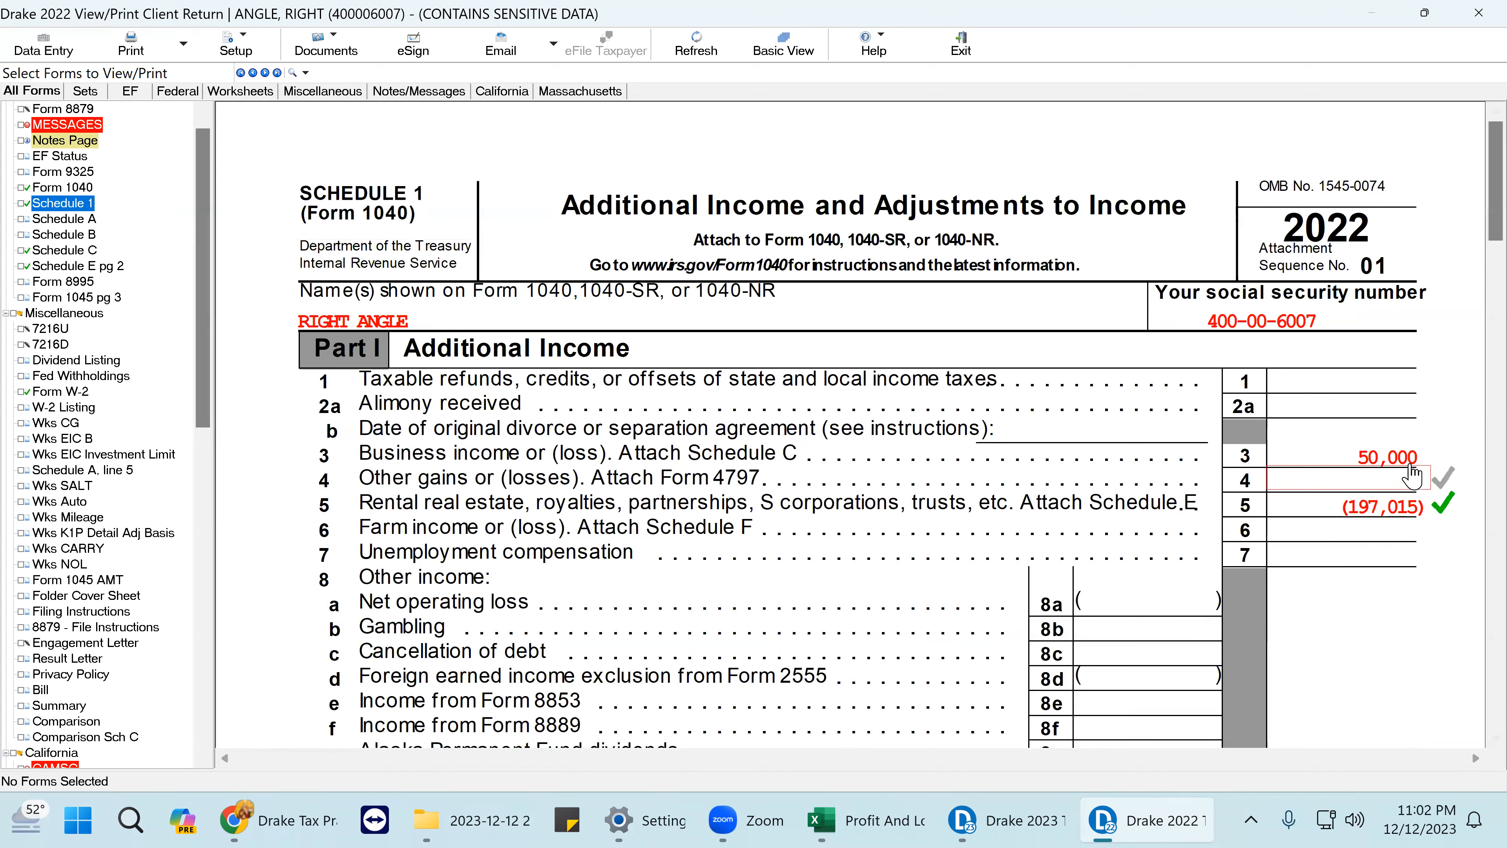
click(1412, 464)
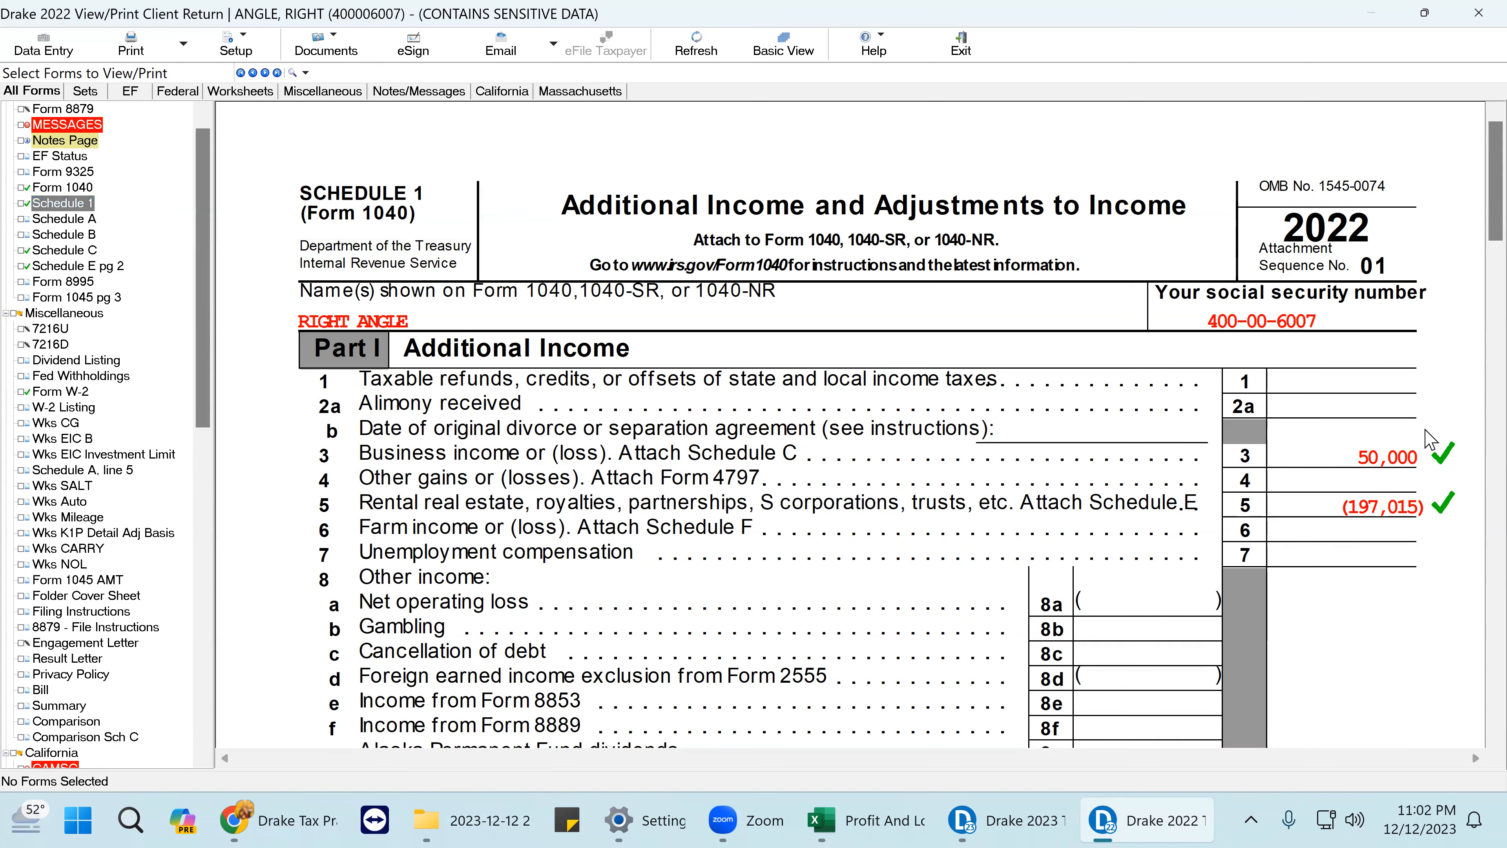
click(1427, 456)
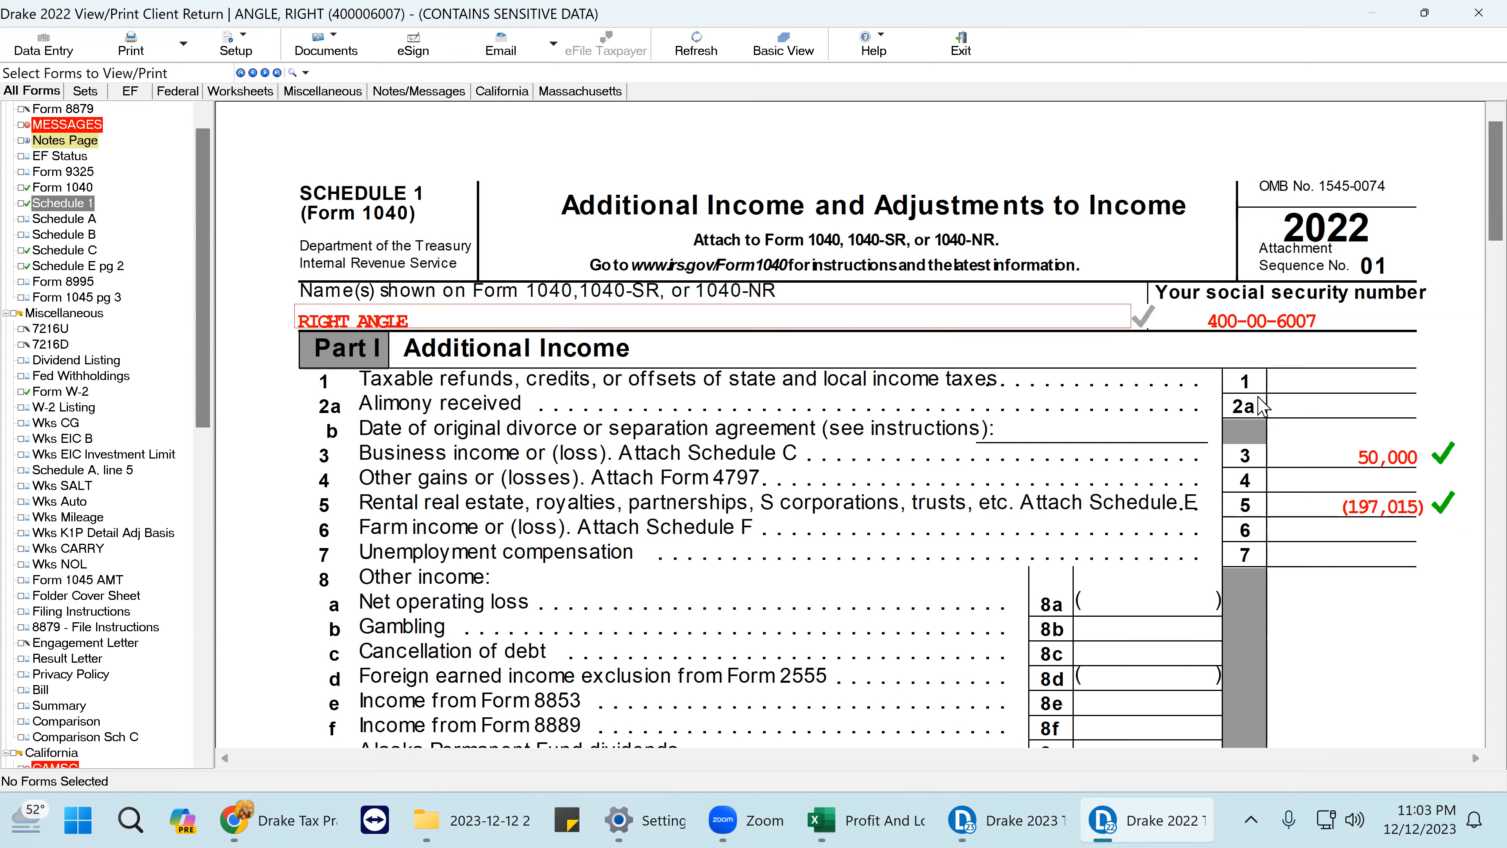
scroll(1328, 563, down, 3)
scroll(1332, 570, down, 10)
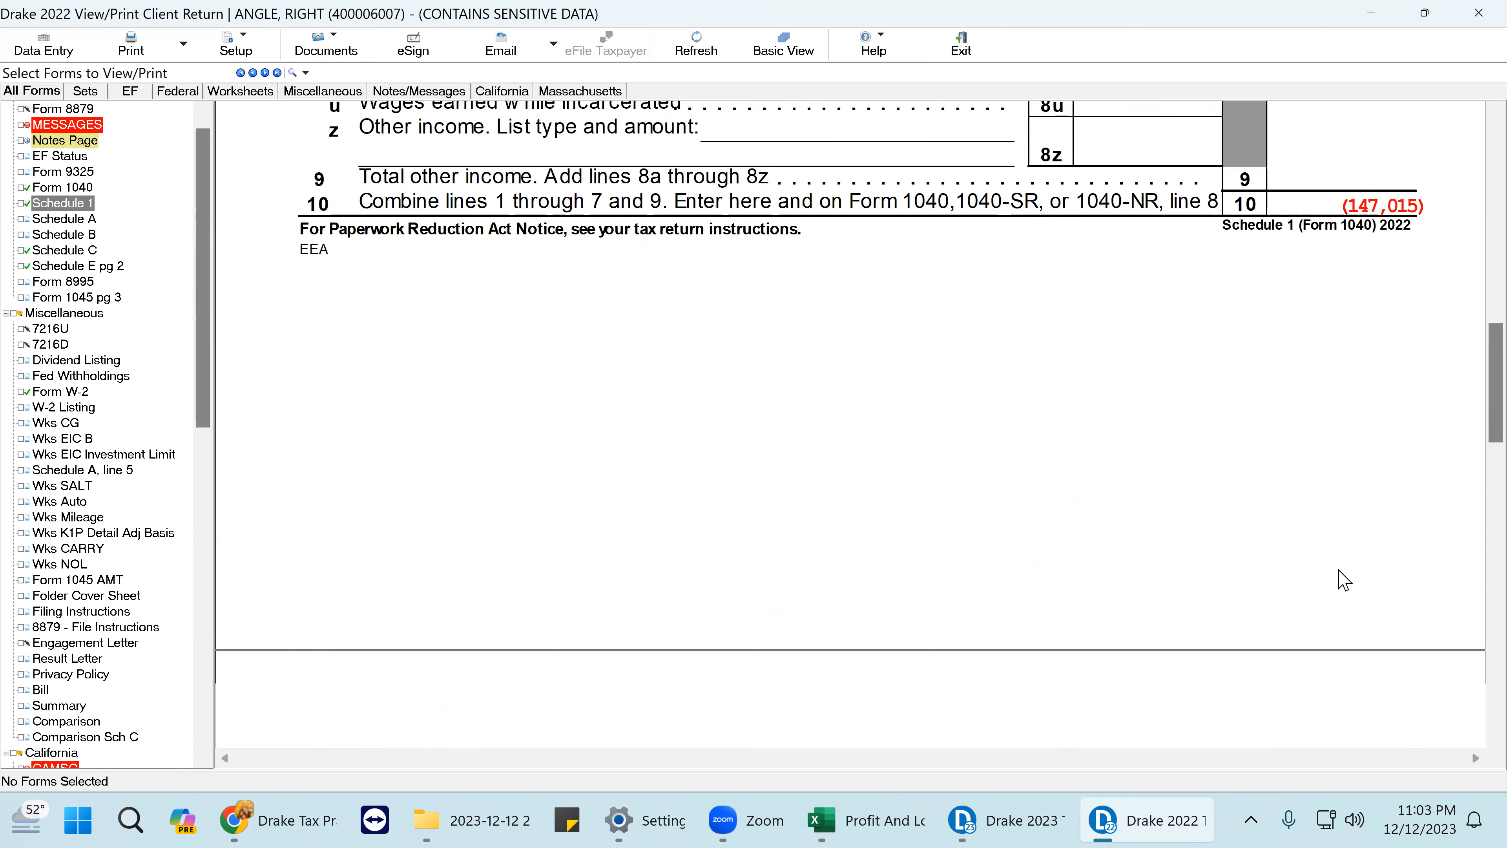
scroll(1340, 579, up, 3)
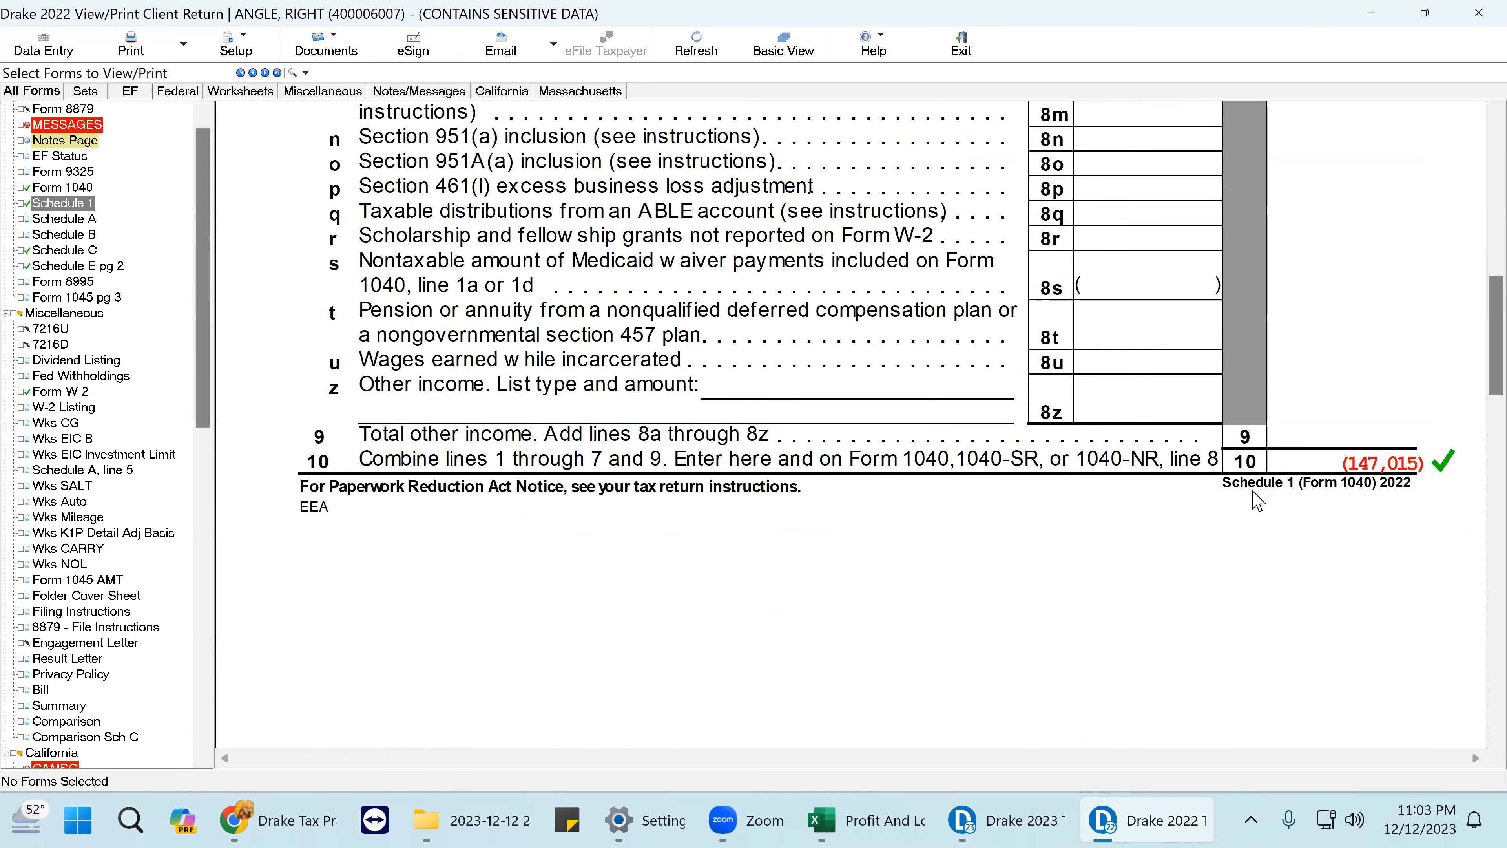
scroll(1268, 539, down, 6)
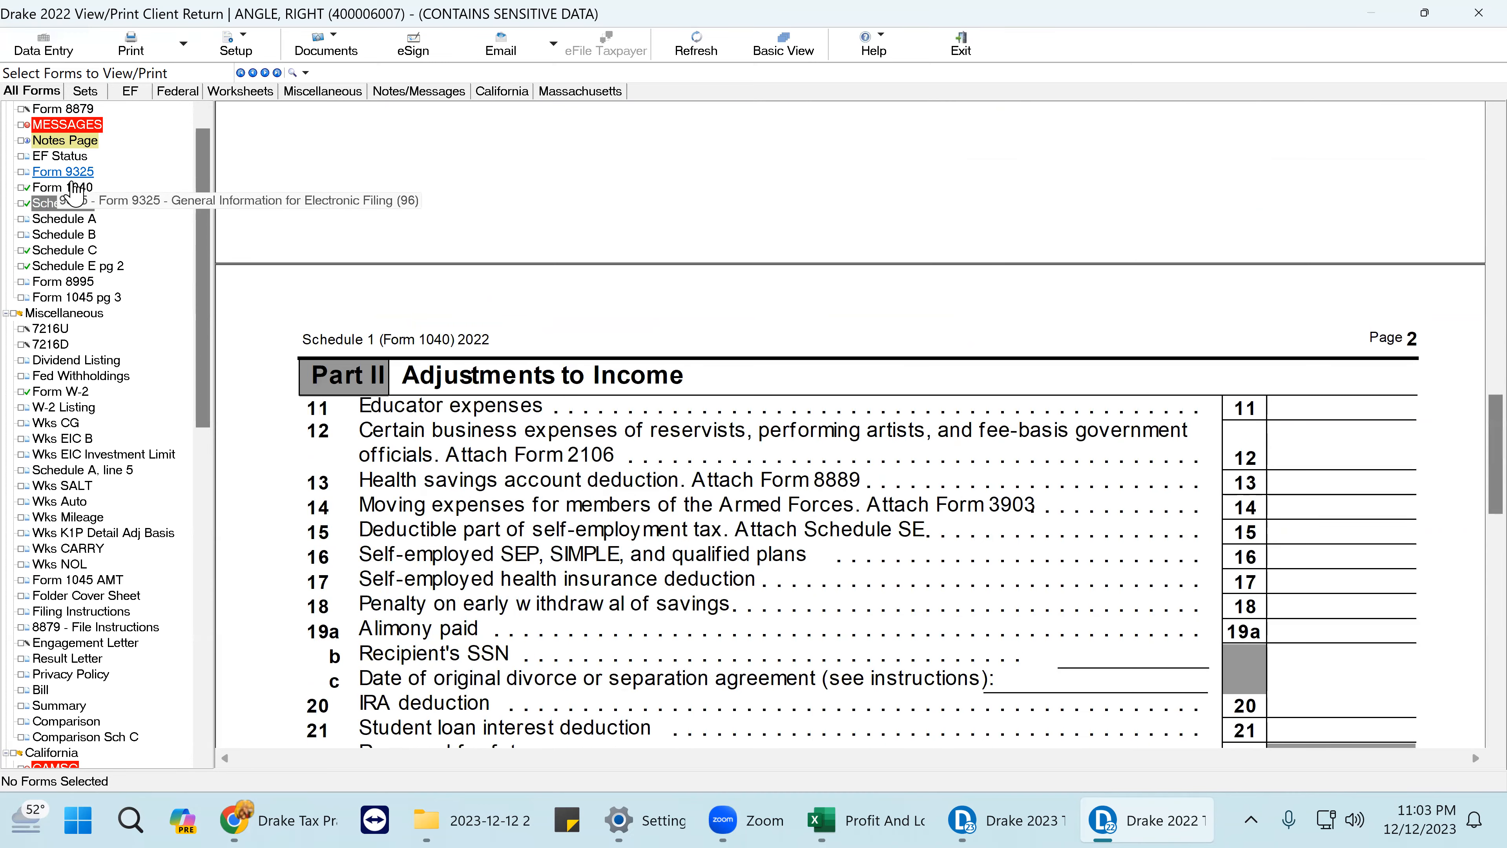
- Tick-mark Form 1040 lines 1z (115,000), 3b (10,000) and 8 (147,015) as reviewed
click(63, 188)
scroll(1311, 534, down, 6)
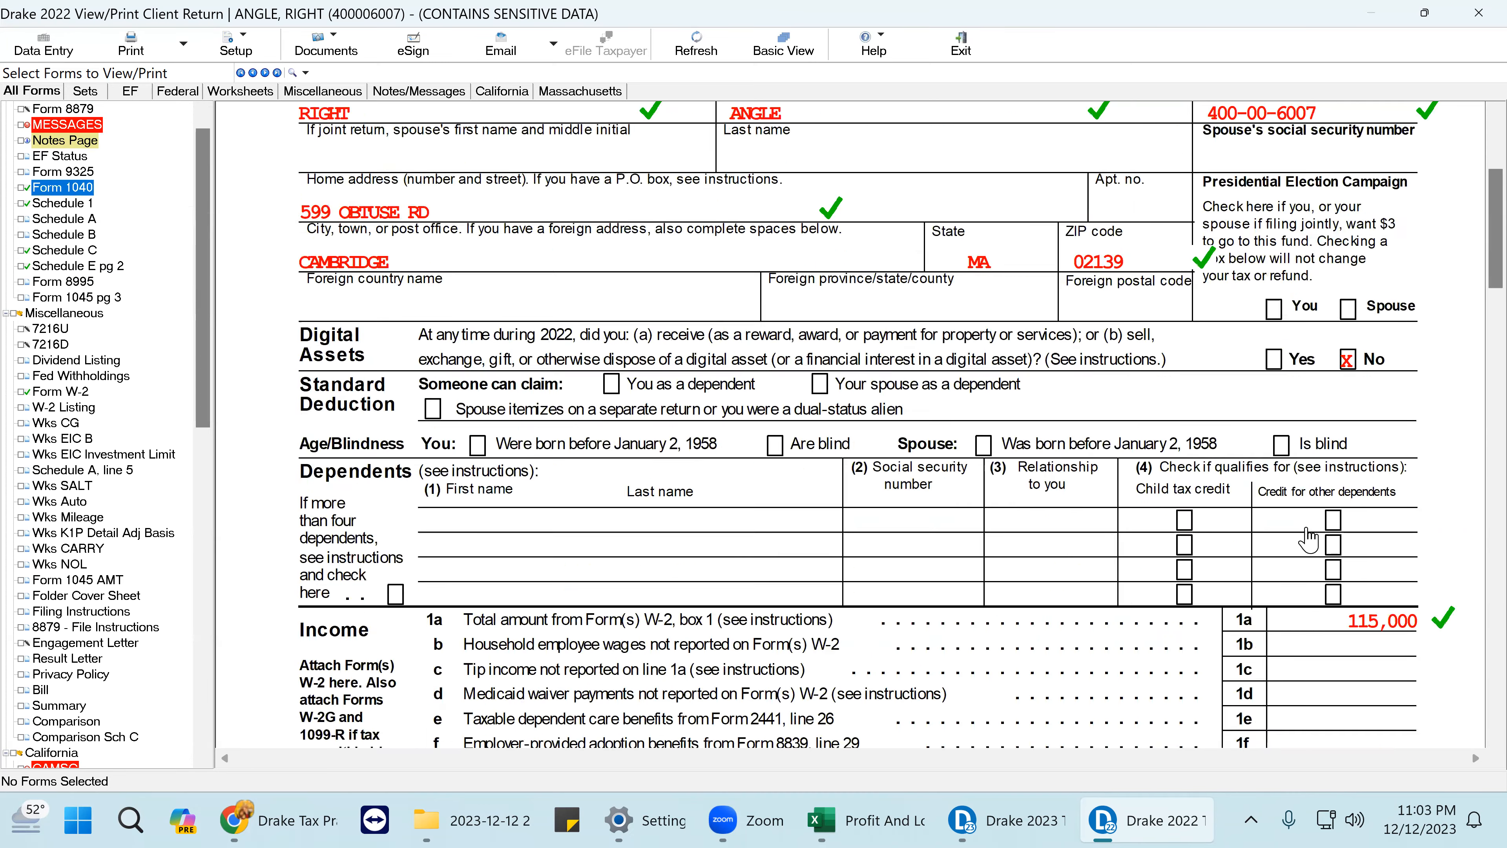
scroll(1387, 555, down, 2)
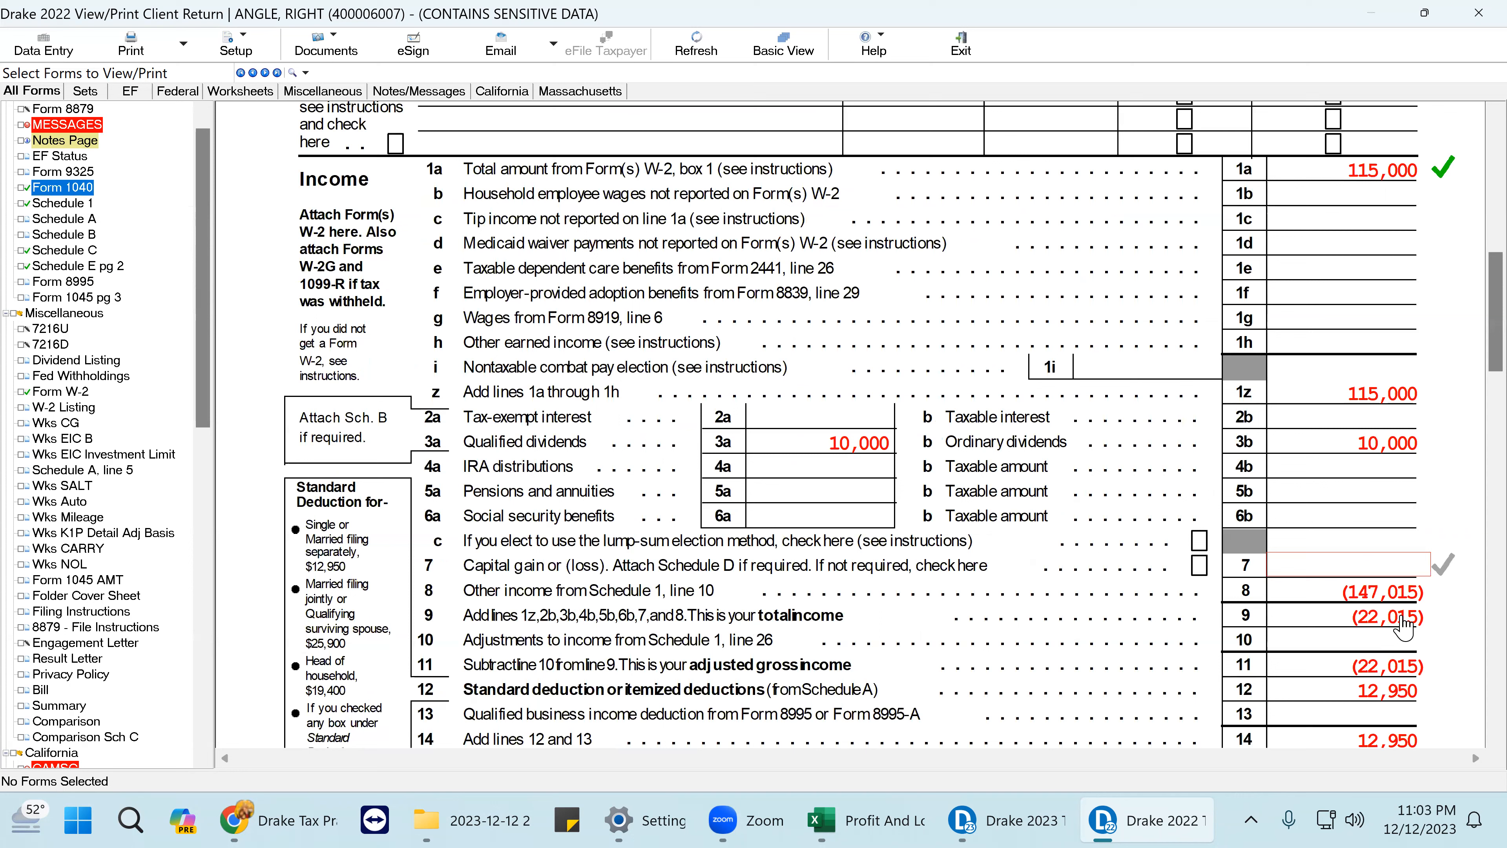
click(1420, 600)
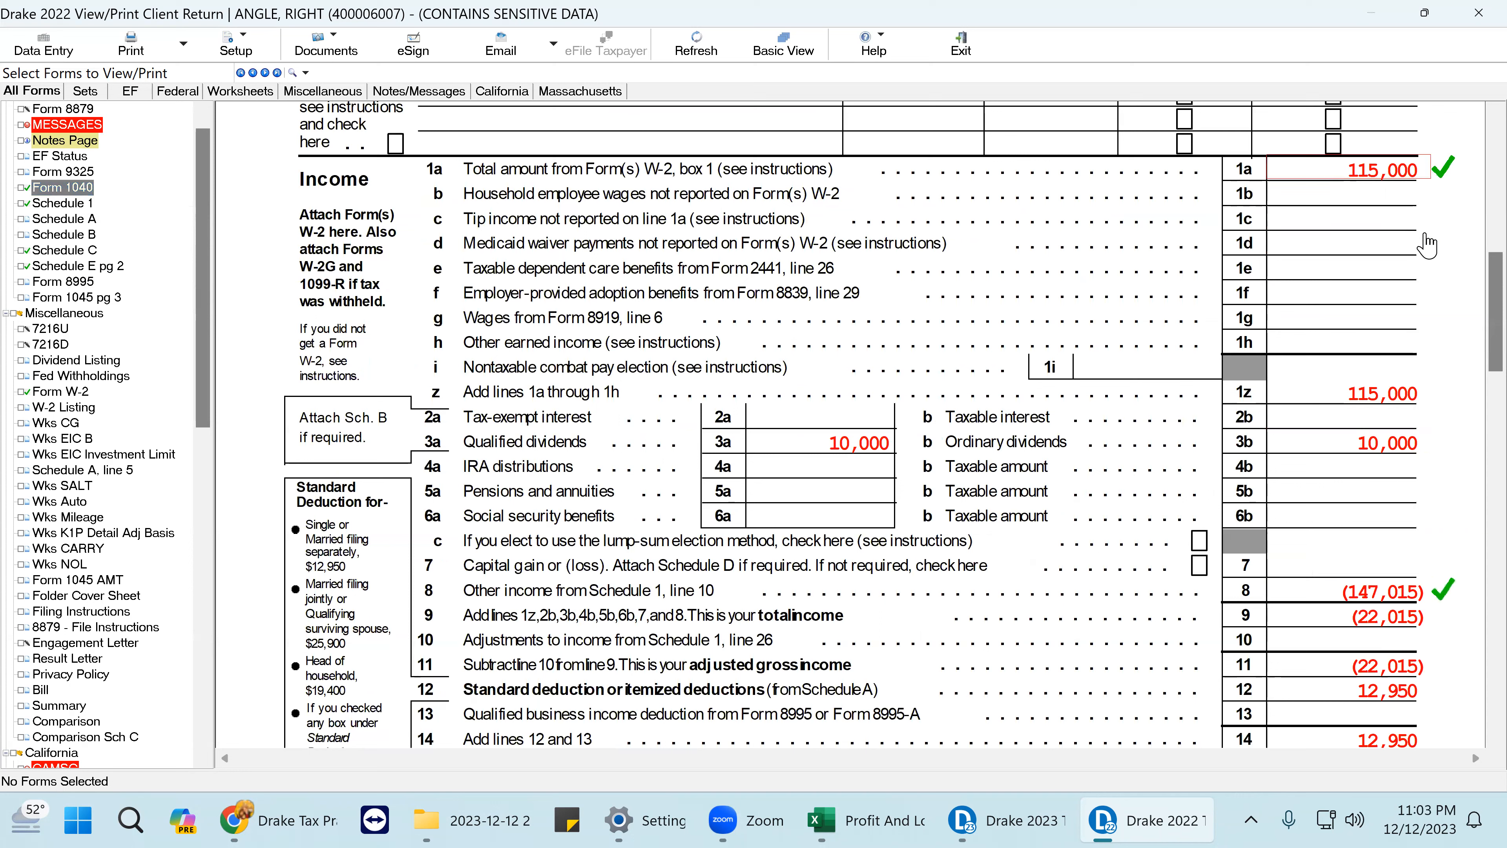
click(1429, 399)
click(1425, 445)
scroll(1425, 445, down, 4)
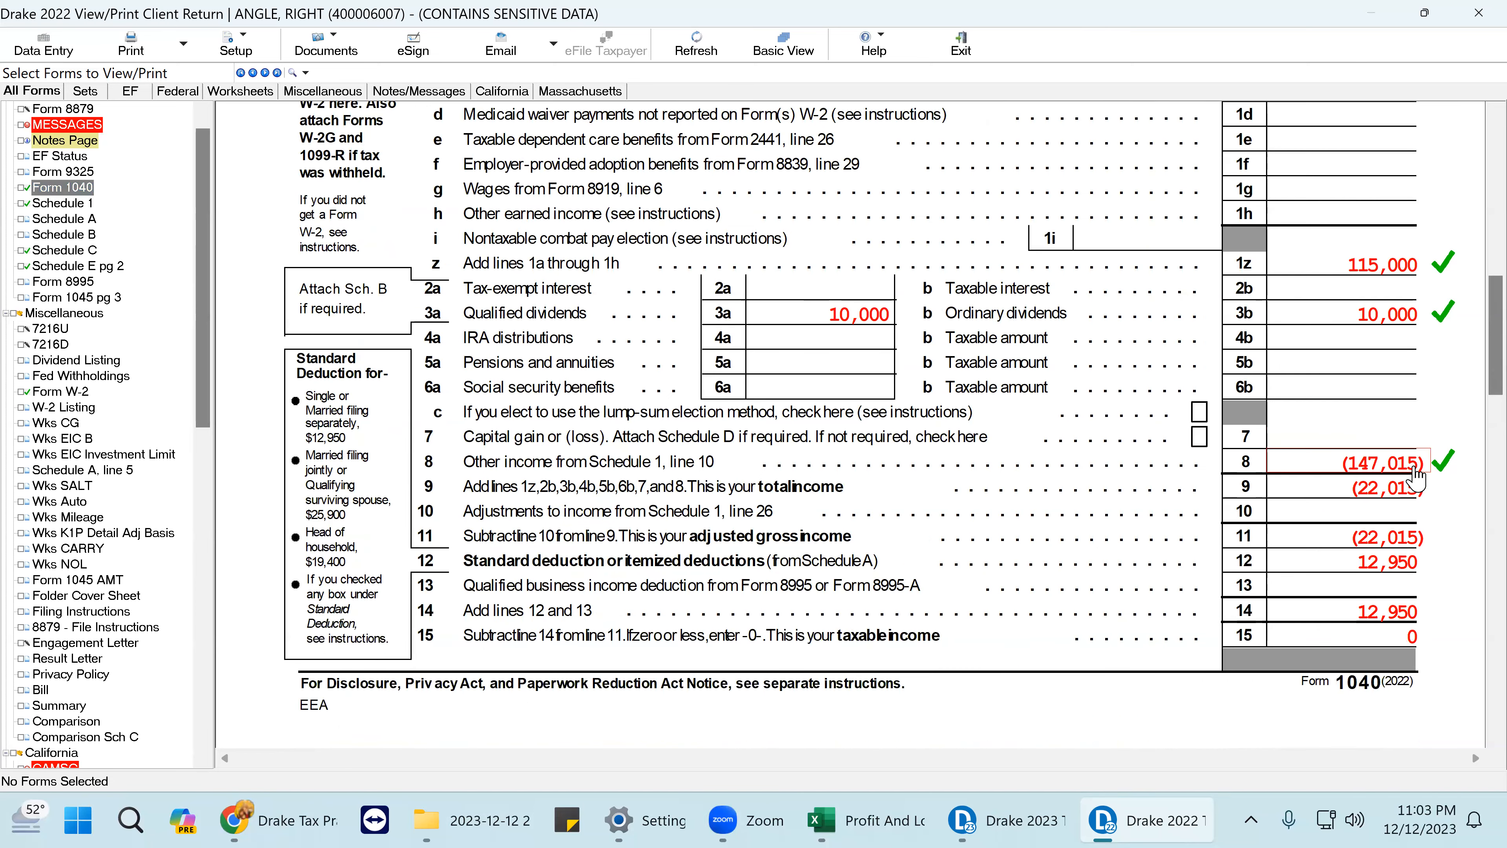
- After comparing with Schedule 1, tick-mark Form 1040 lines 11, 12, 14 (12,950) and 15 (zero)
click(88, 204)
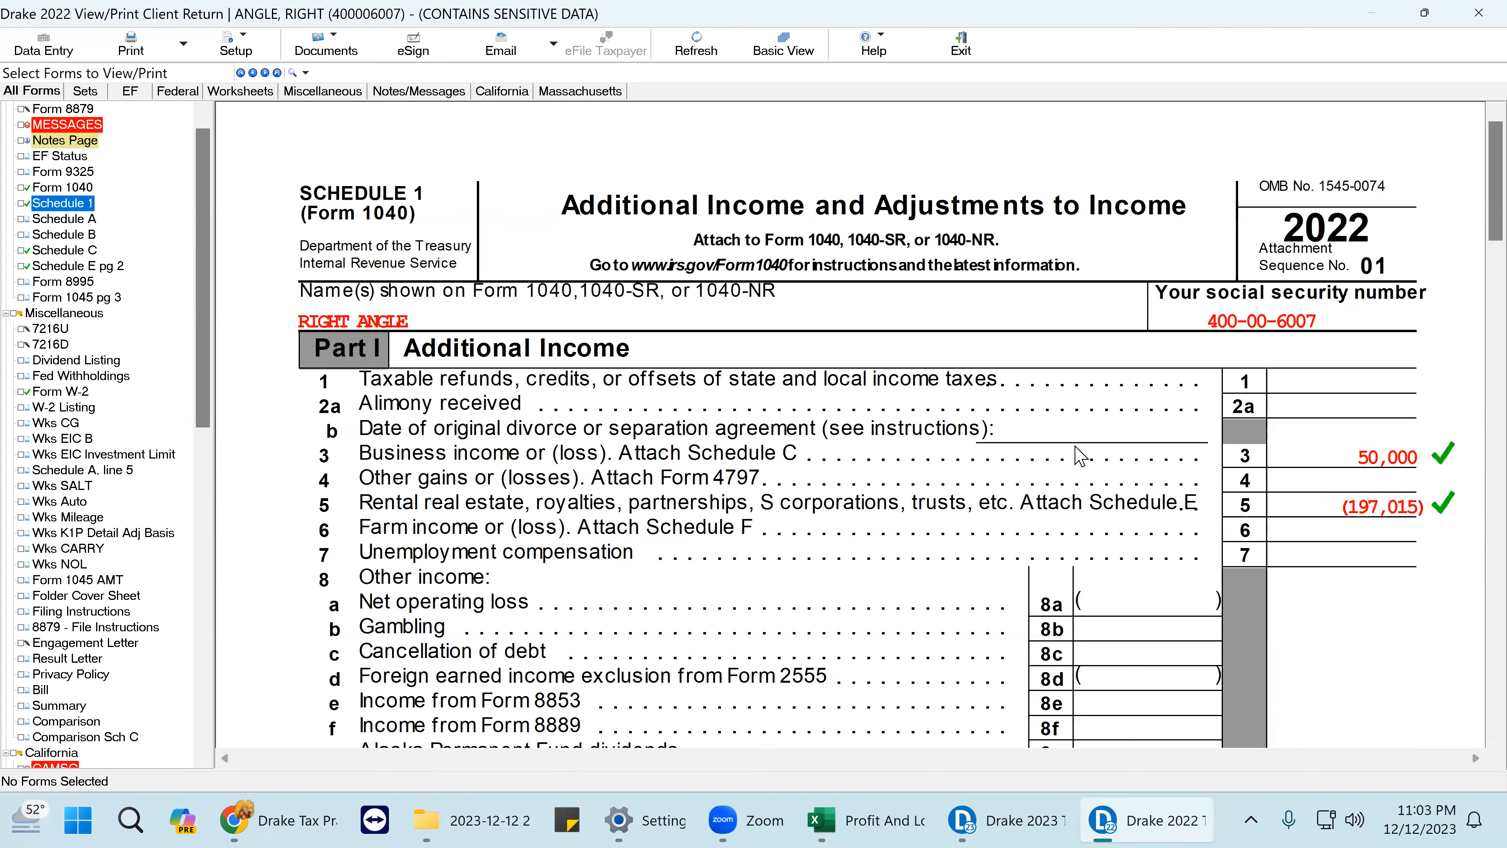
click(64, 187)
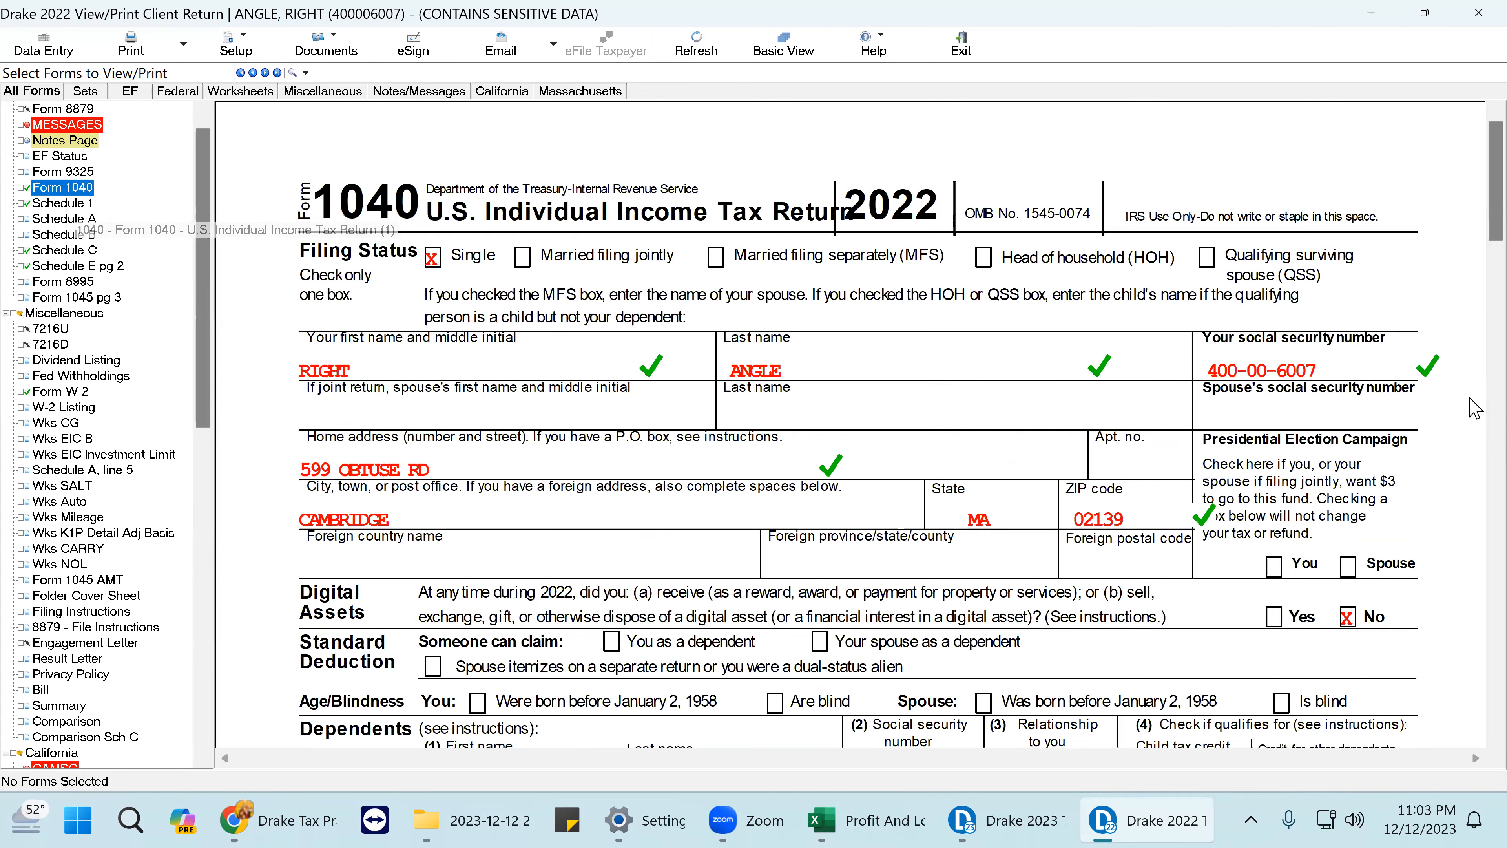
scroll(1424, 475, down, 8)
scroll(1424, 475, down, 4)
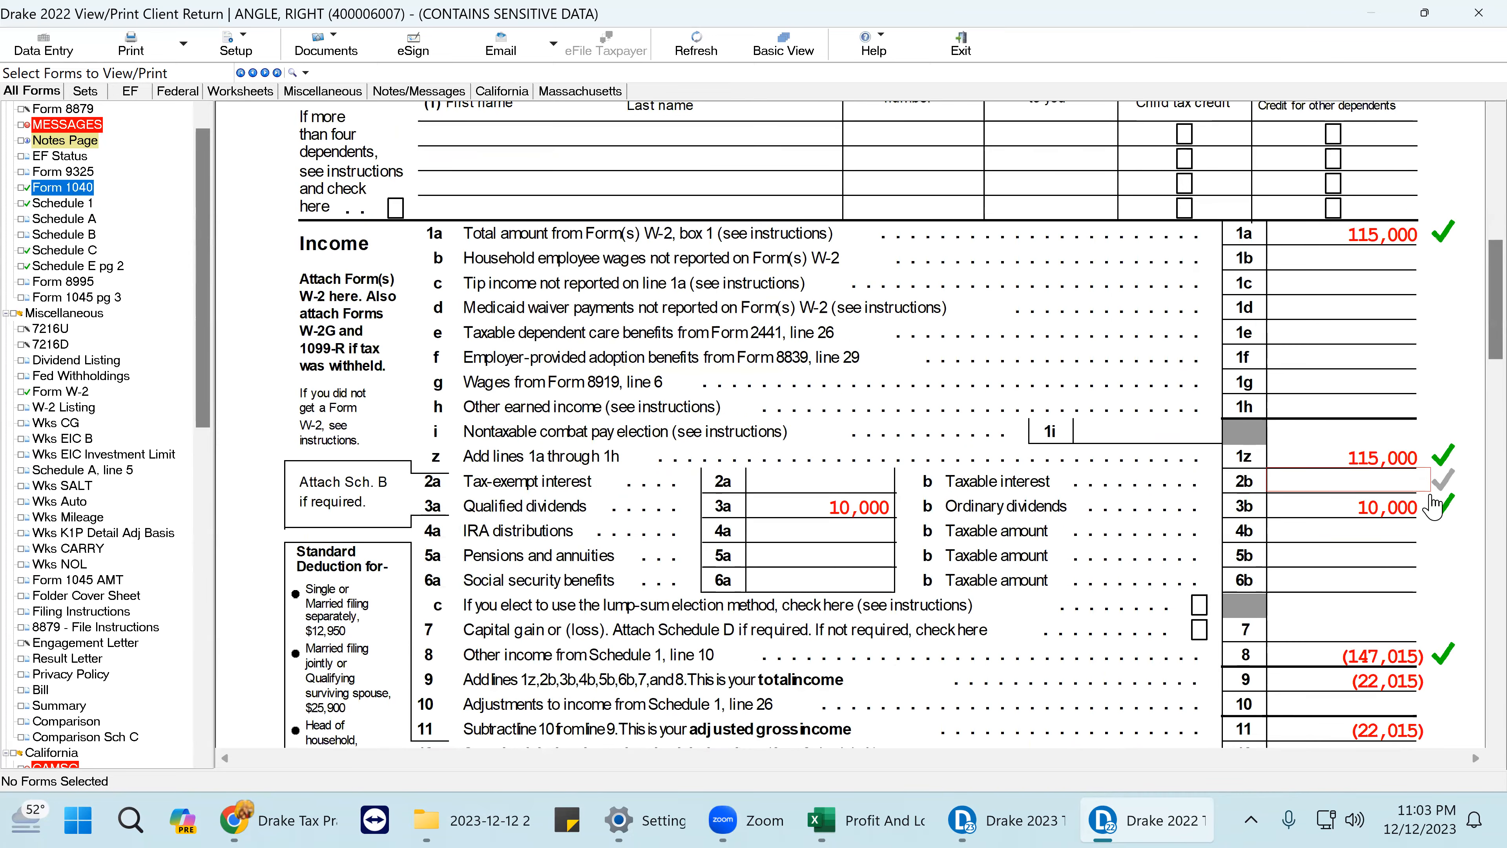
click(1411, 605)
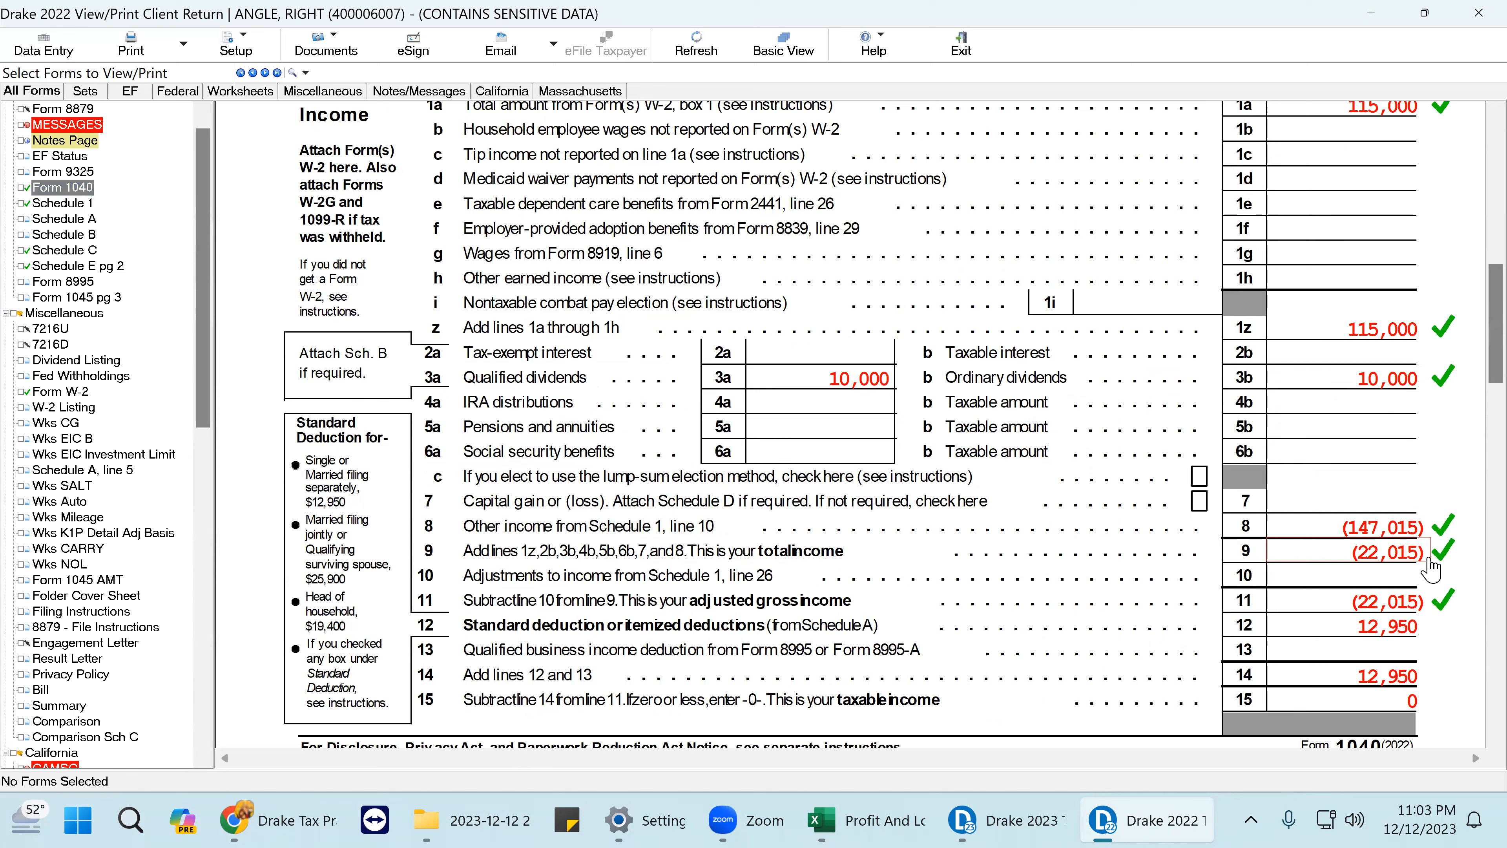
click(1415, 626)
click(1421, 675)
click(1421, 700)
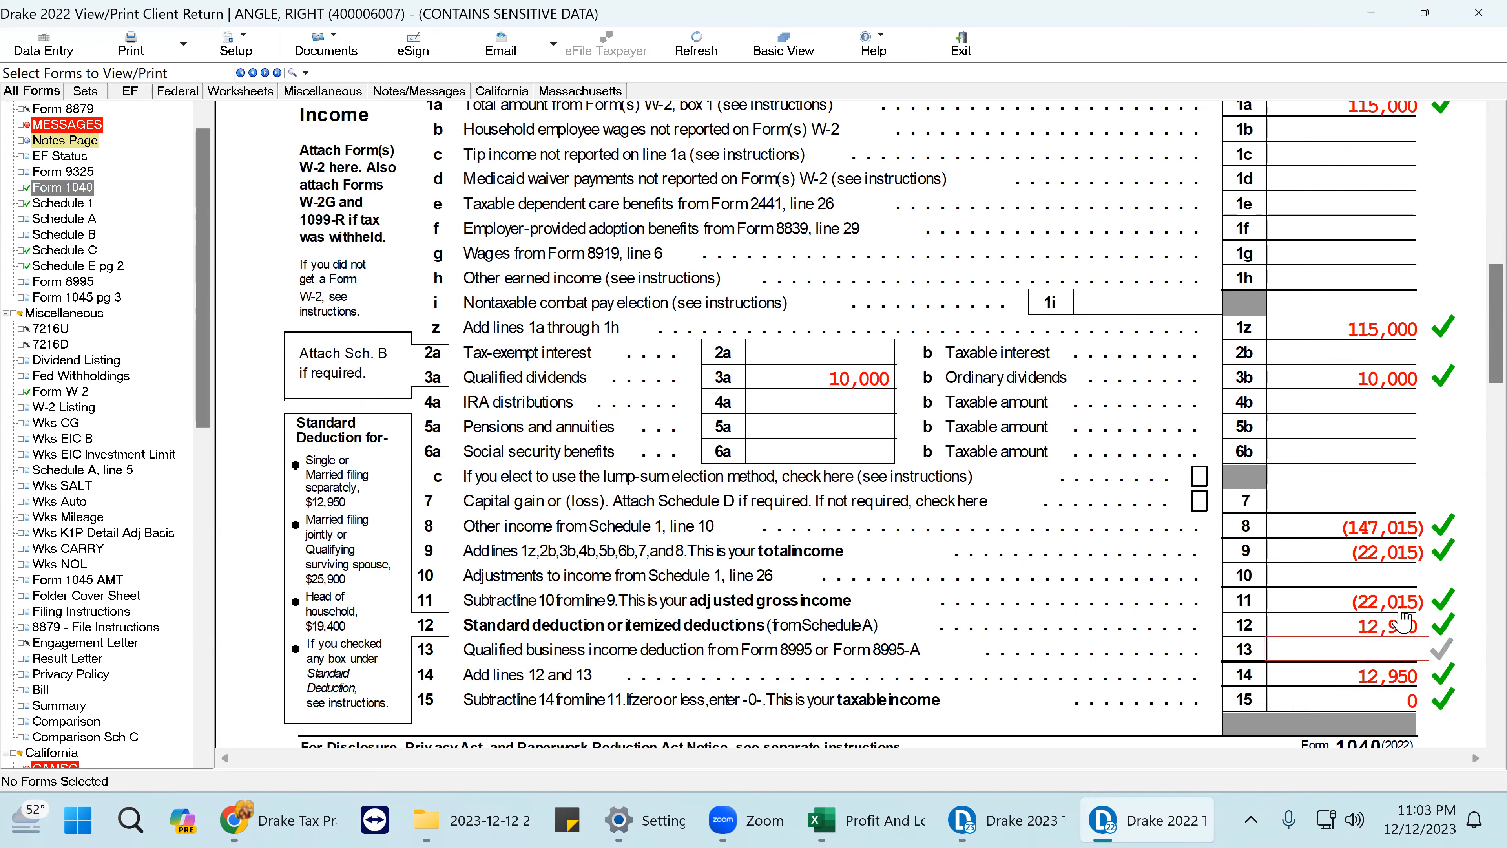
scroll(1422, 715, down, 10)
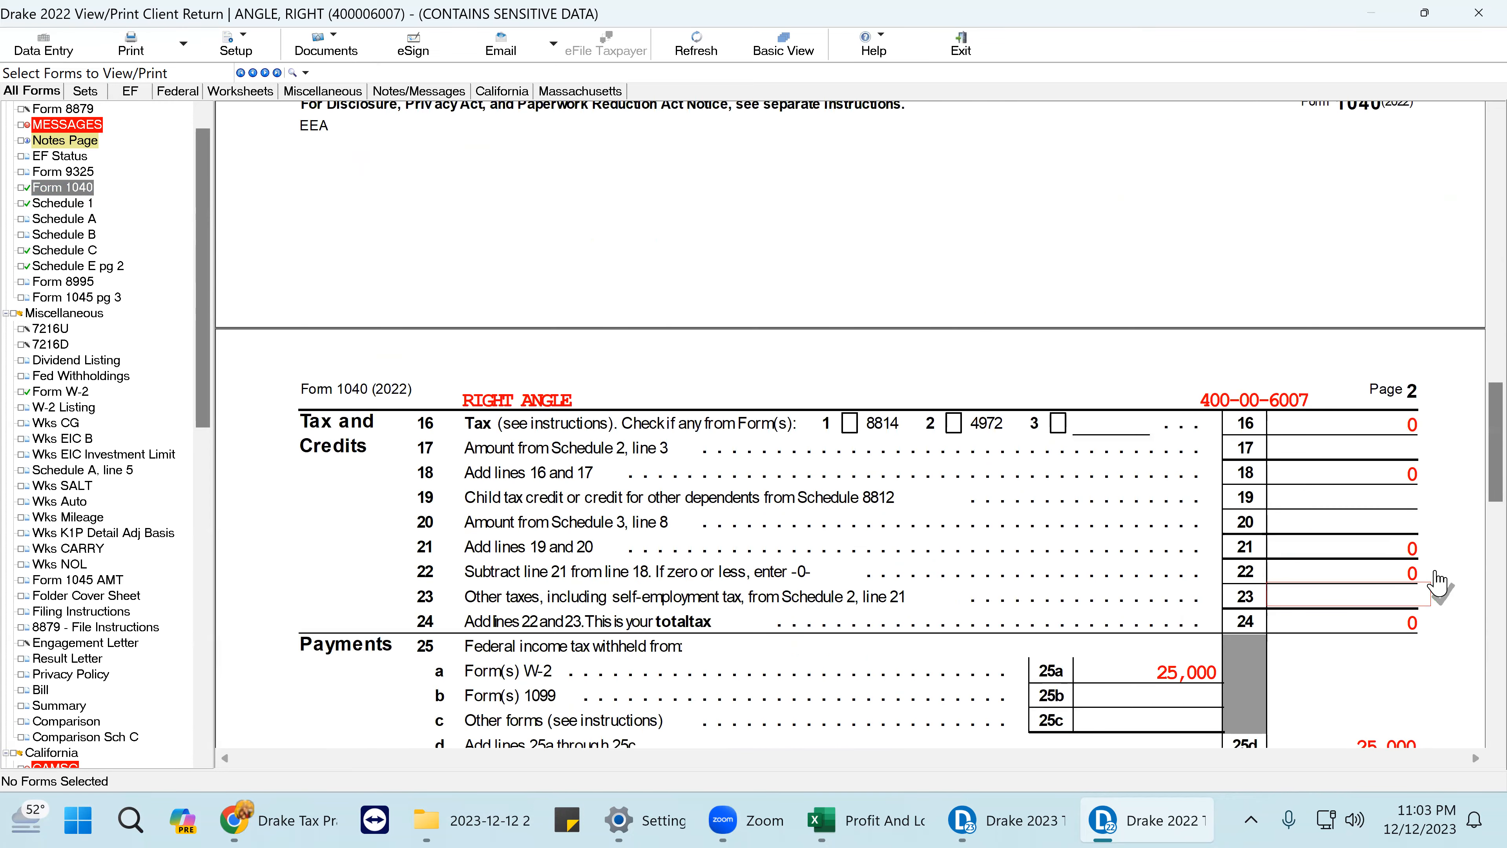
- Mark Form 1040 page 2 lines 21, 25a 25,000, 26 40,000 and 33 65,000 as reviewed
click(1429, 552)
scroll(1430, 561, down, 3)
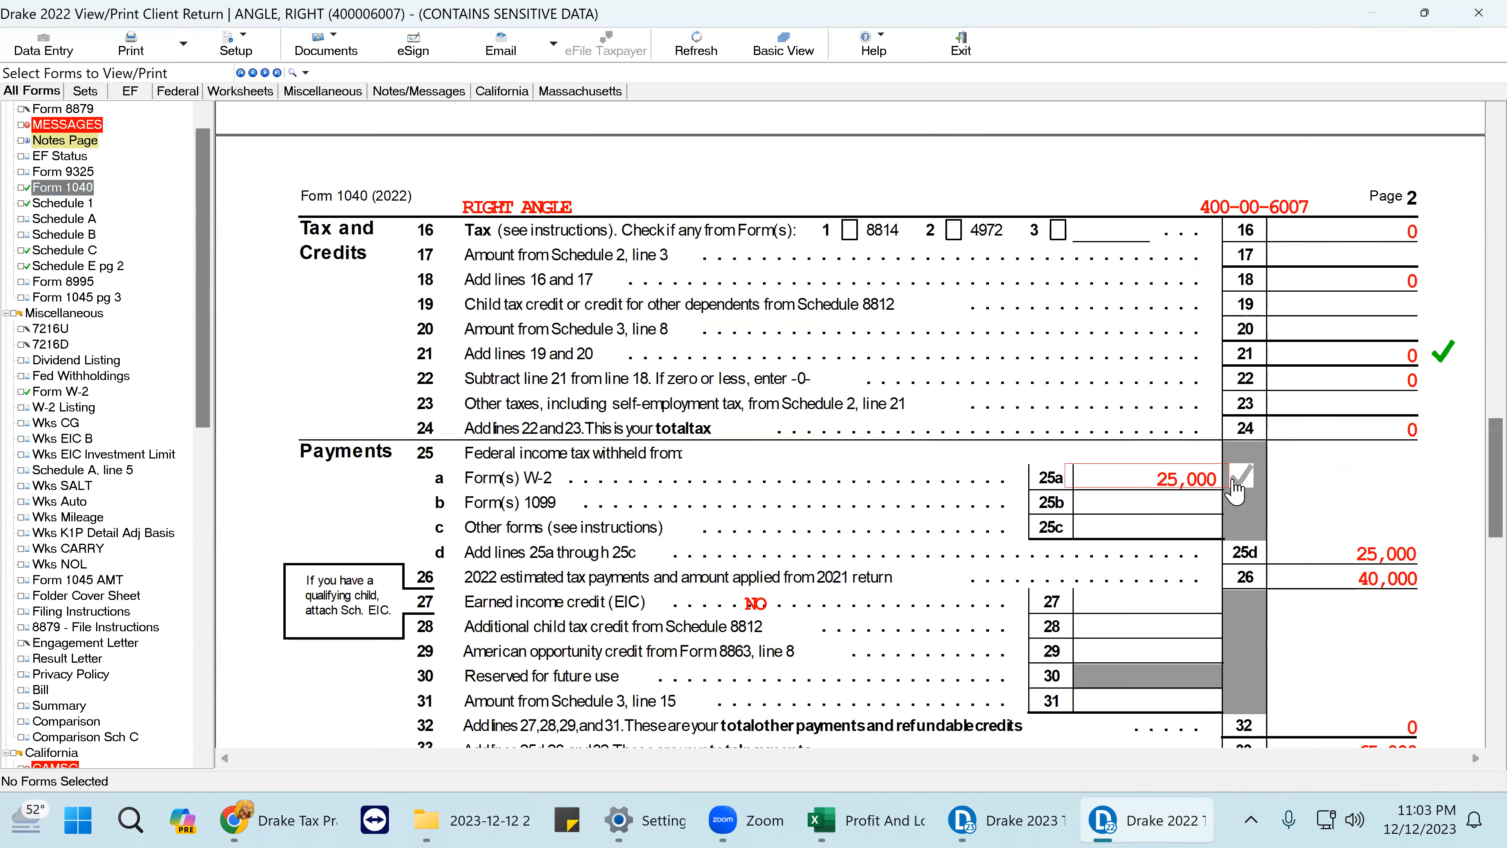
click(1184, 493)
click(1435, 612)
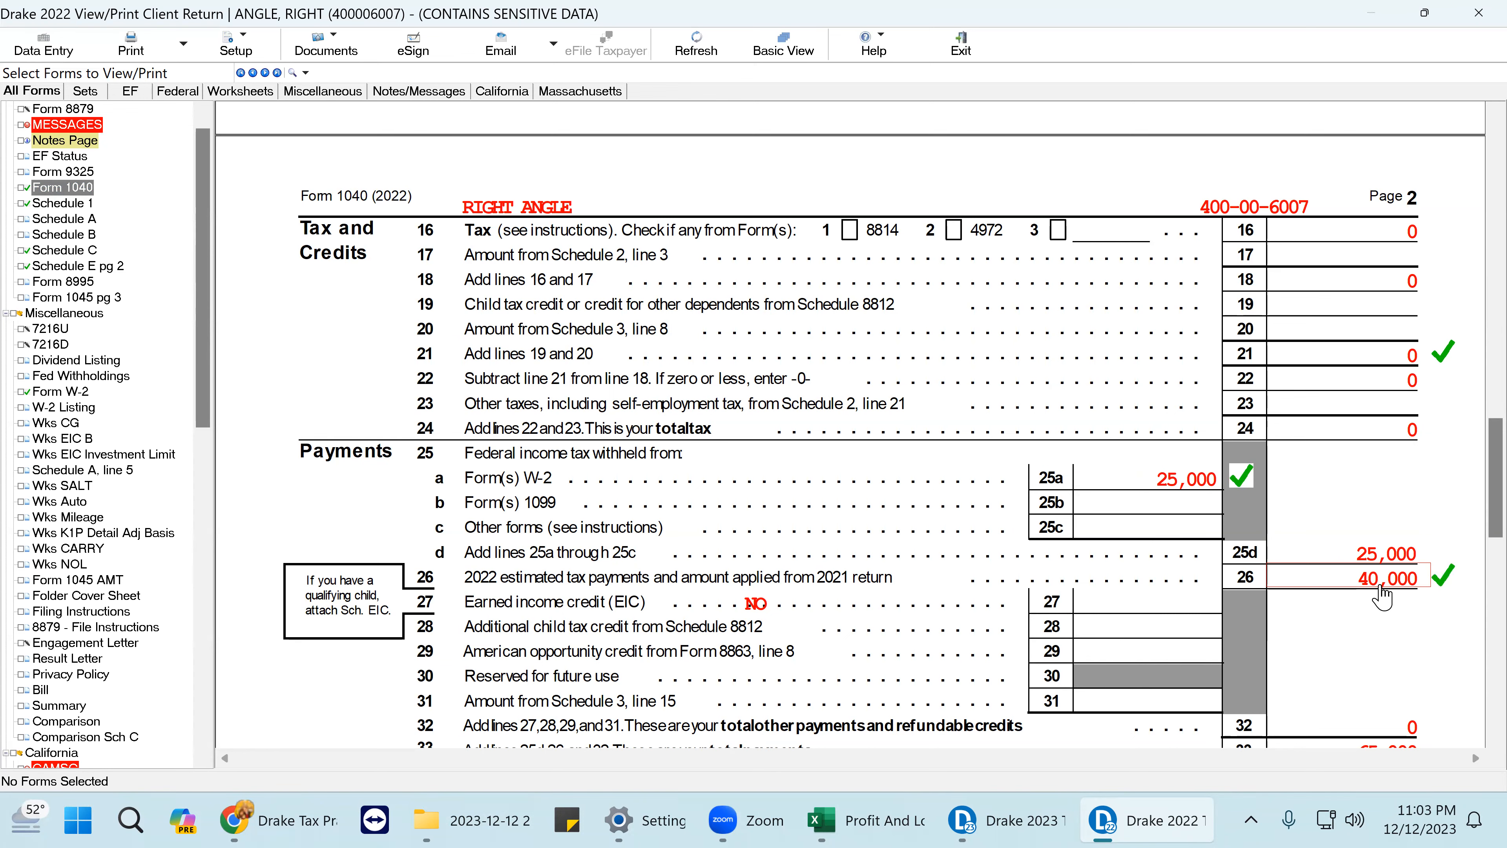
scroll(1381, 595, down, 3)
click(1424, 499)
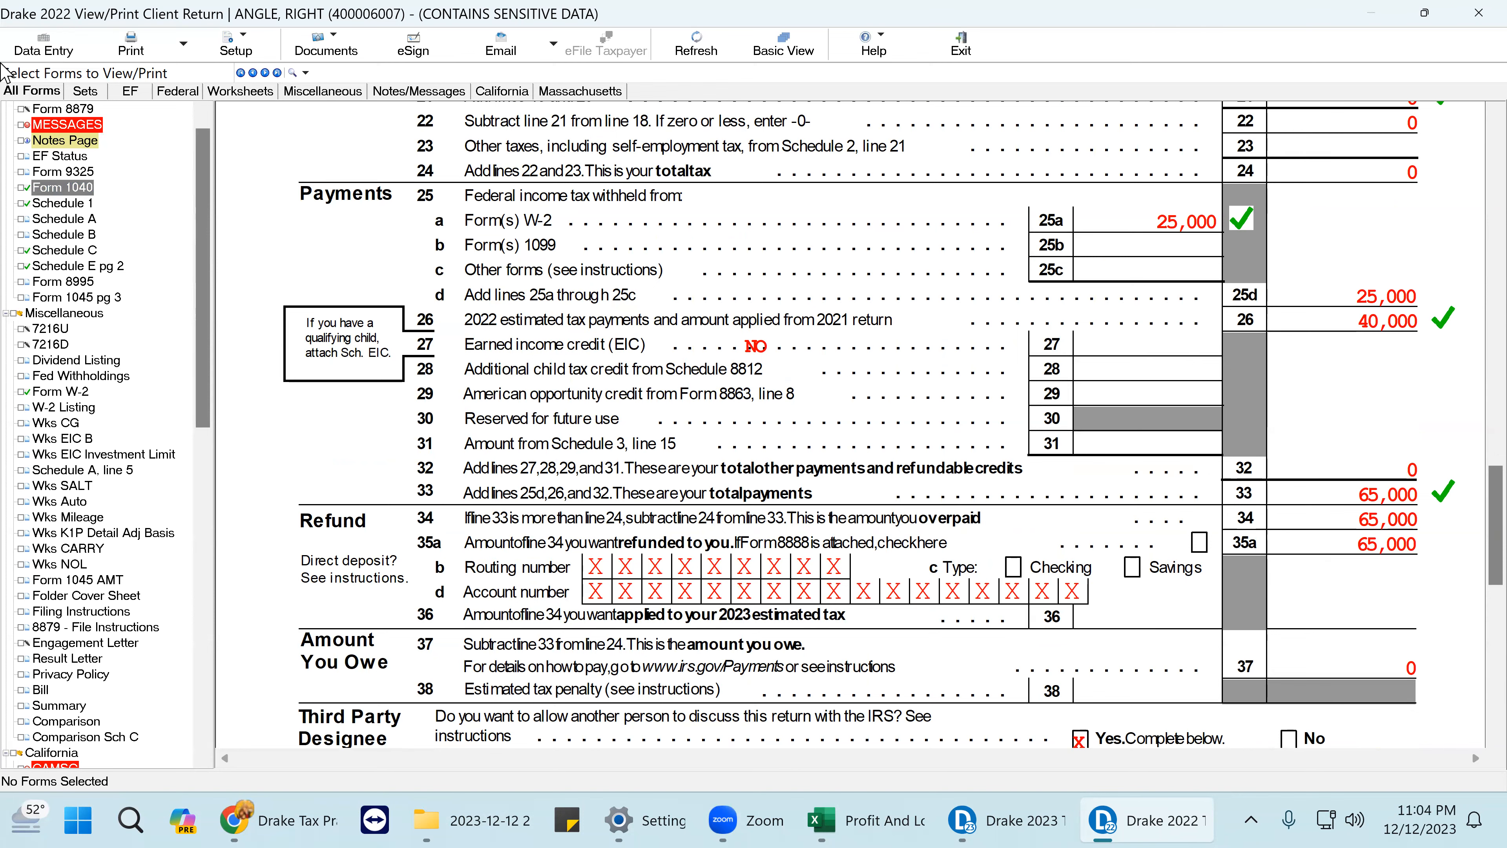
- On the ES screen, enter 65000 as the 2023 Voucher 1 estimate and overpayment applied
click(42, 47)
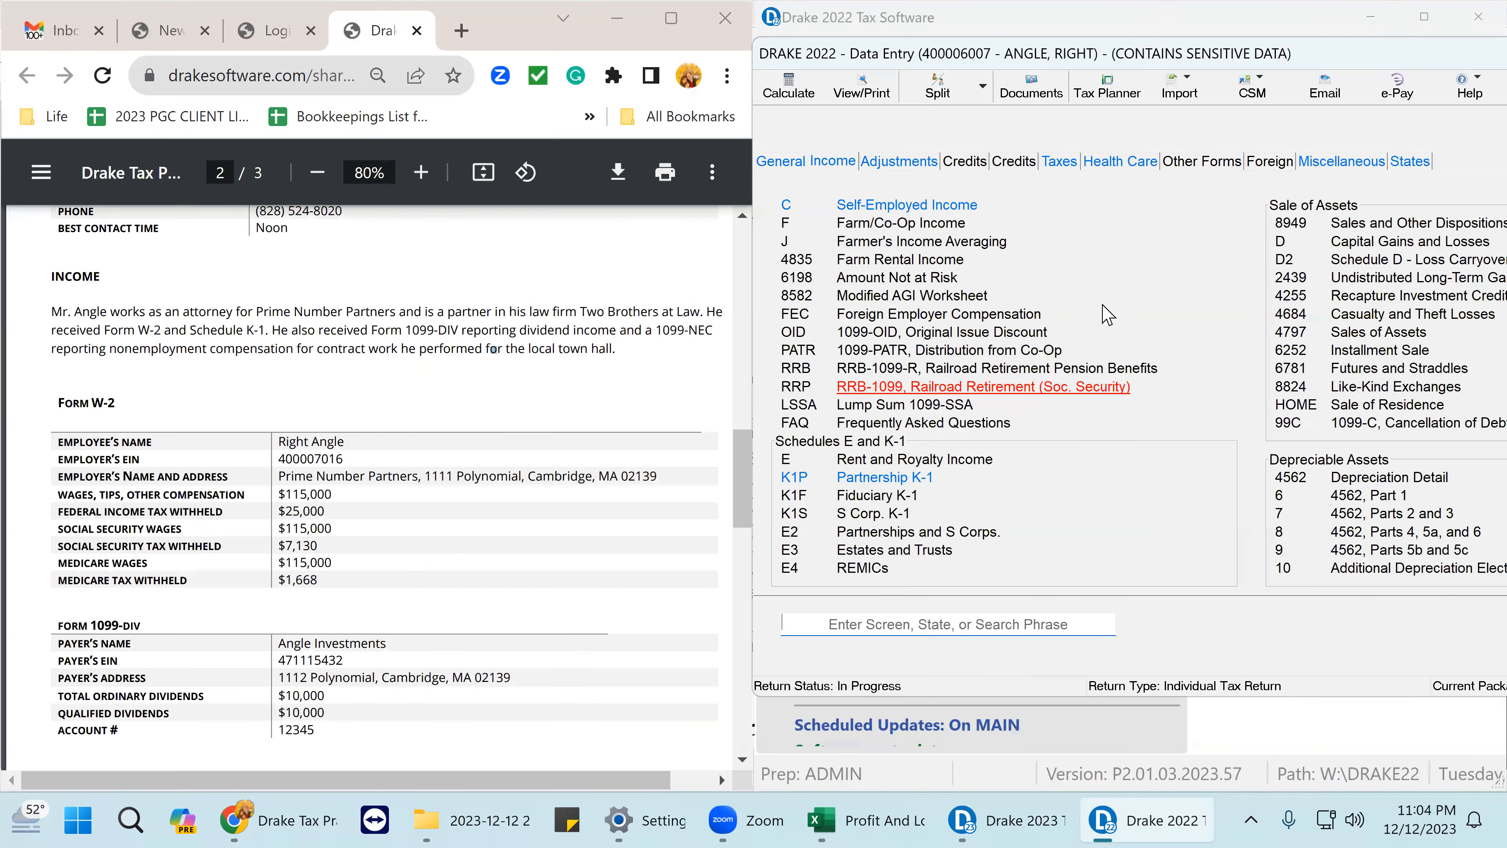
click(779, 164)
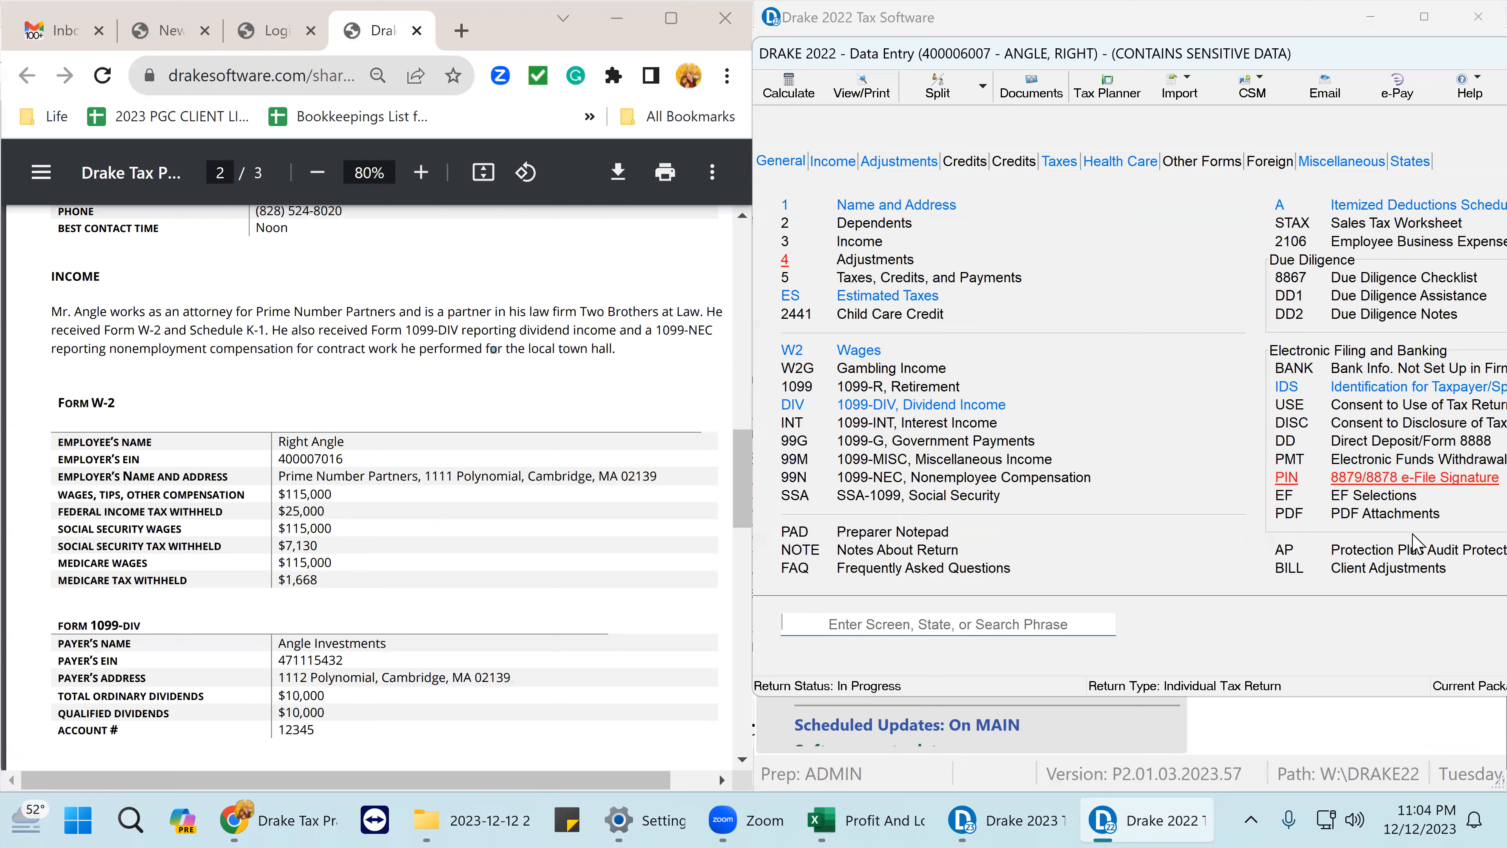
text(ES)
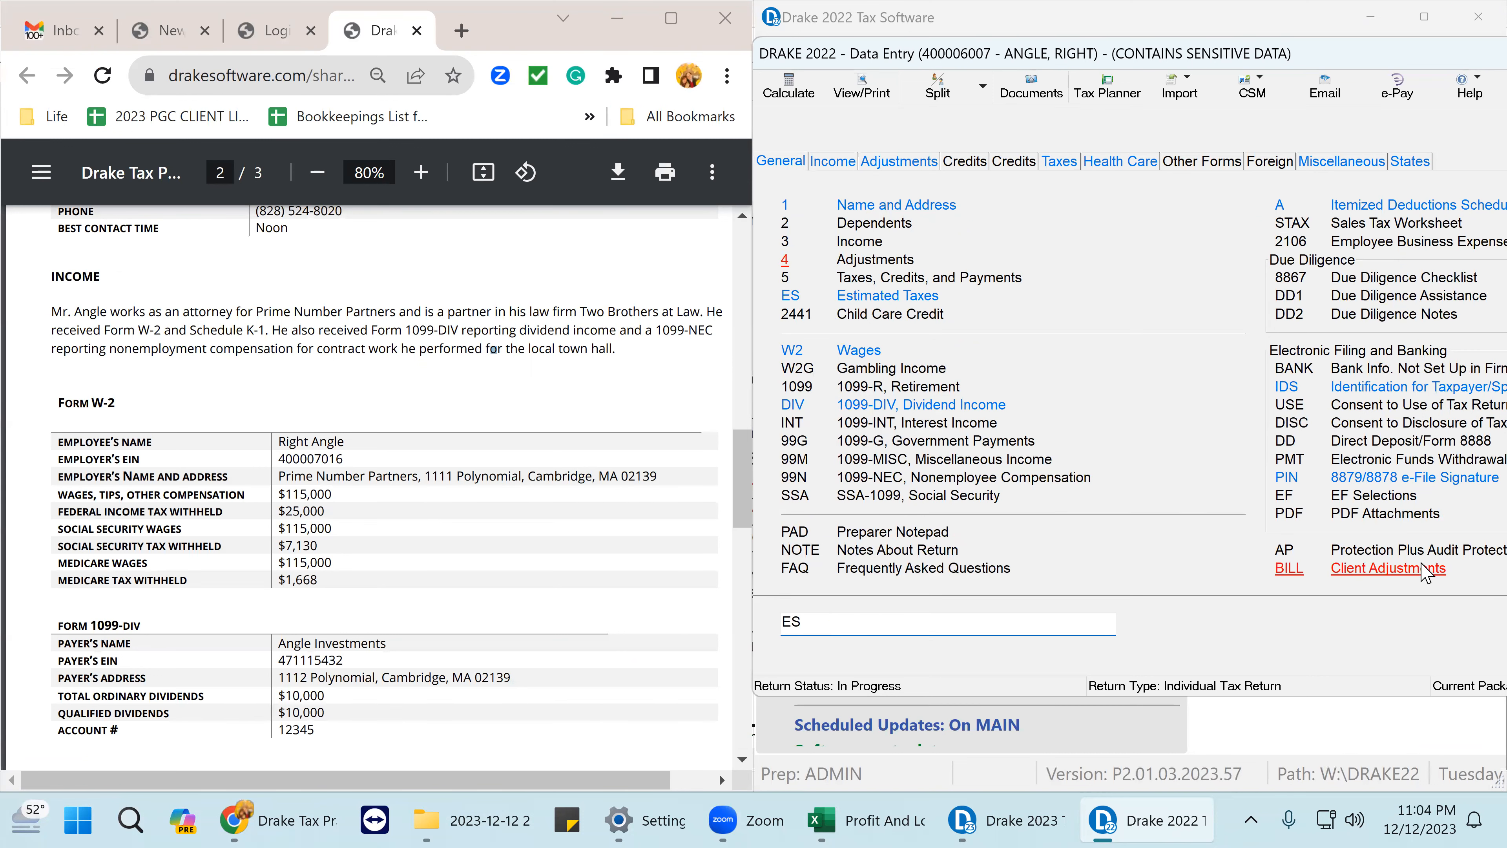
key(Return)
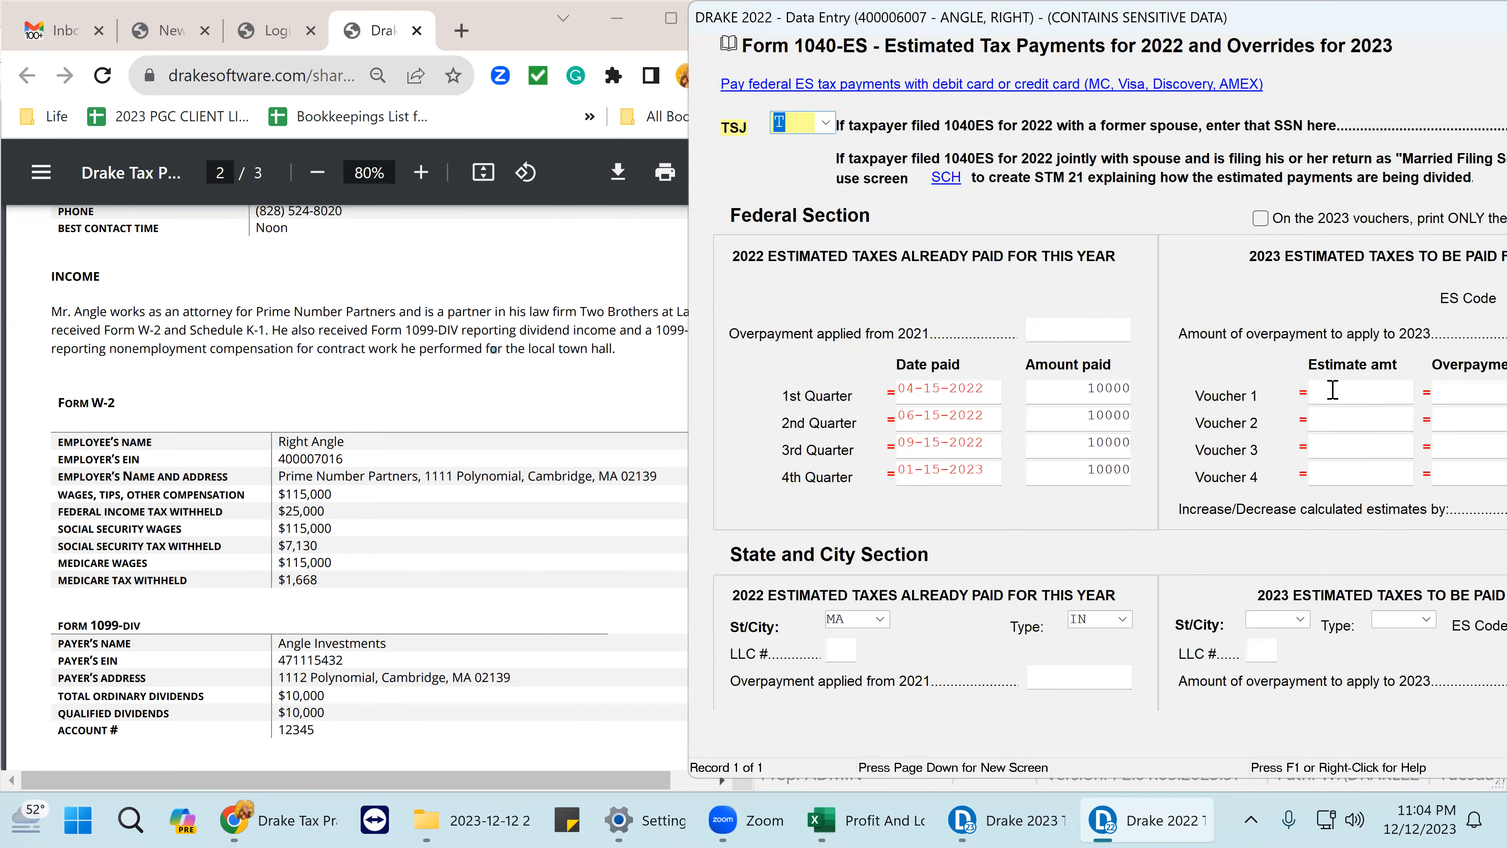
drag(1329, 30, 843, 33)
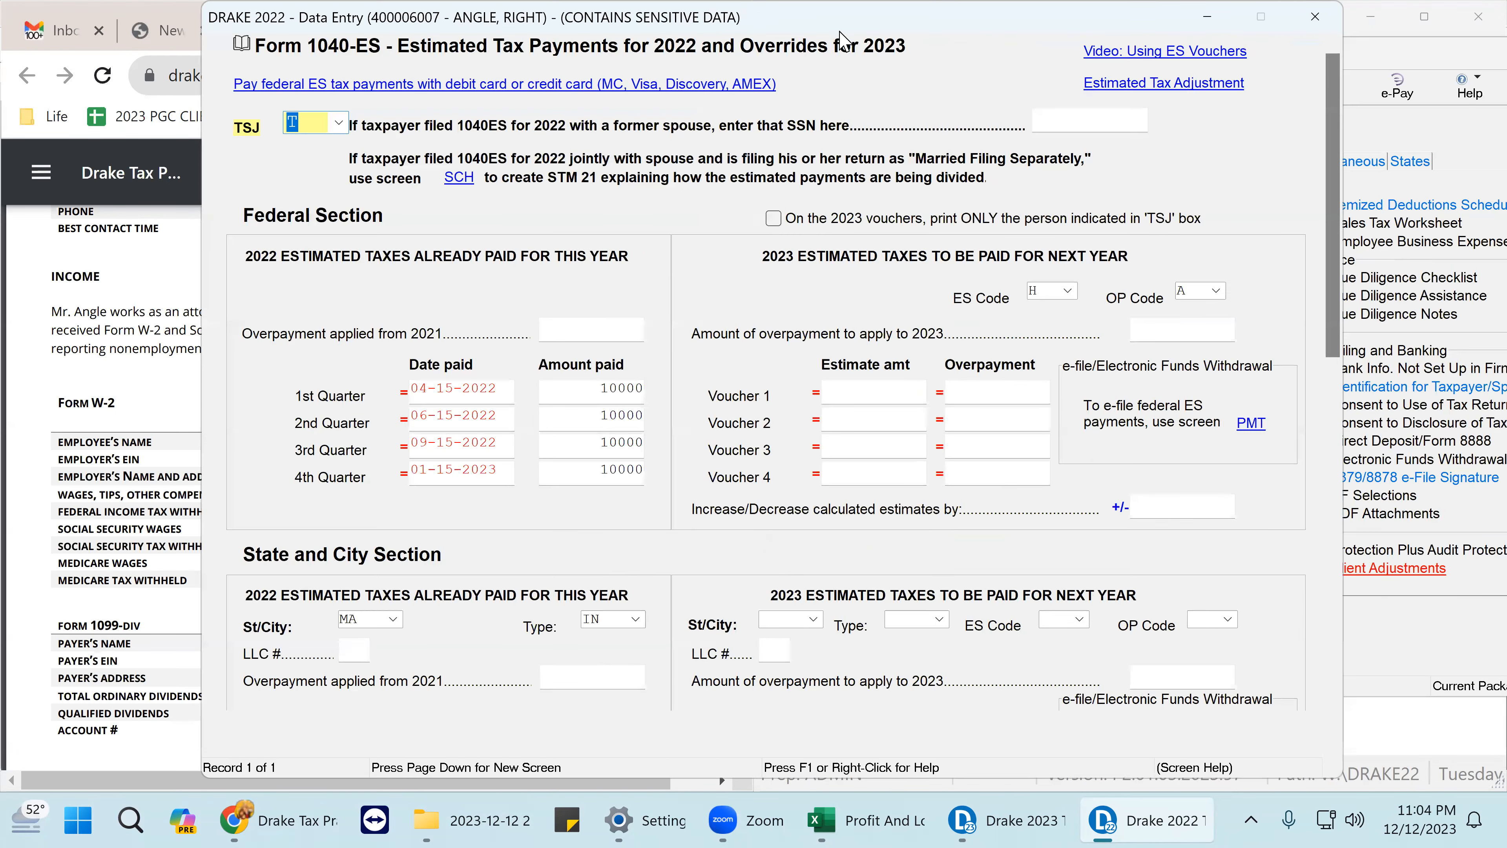
click(832, 394)
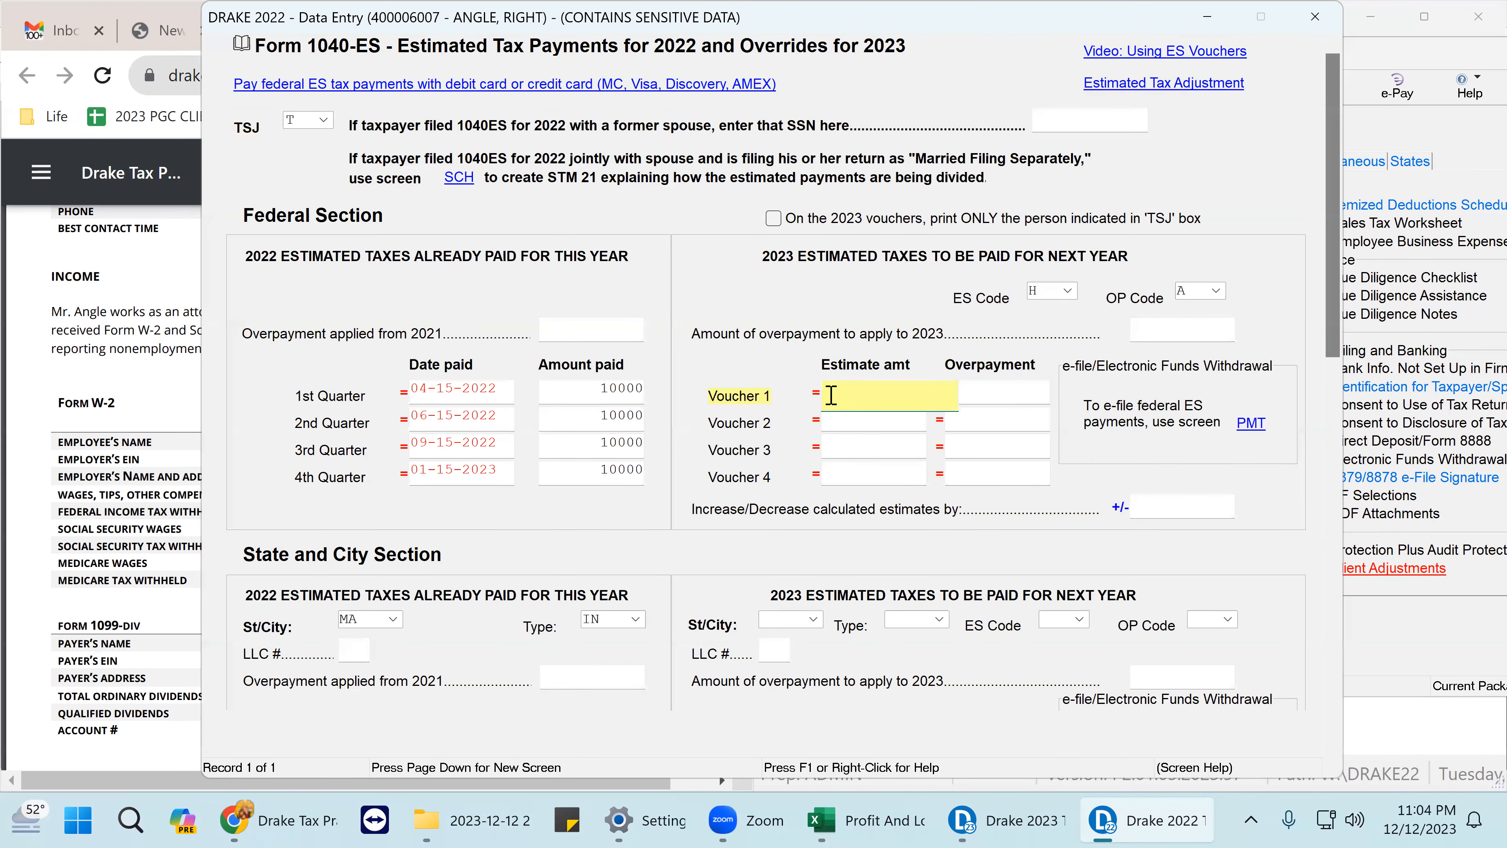
key(Return)
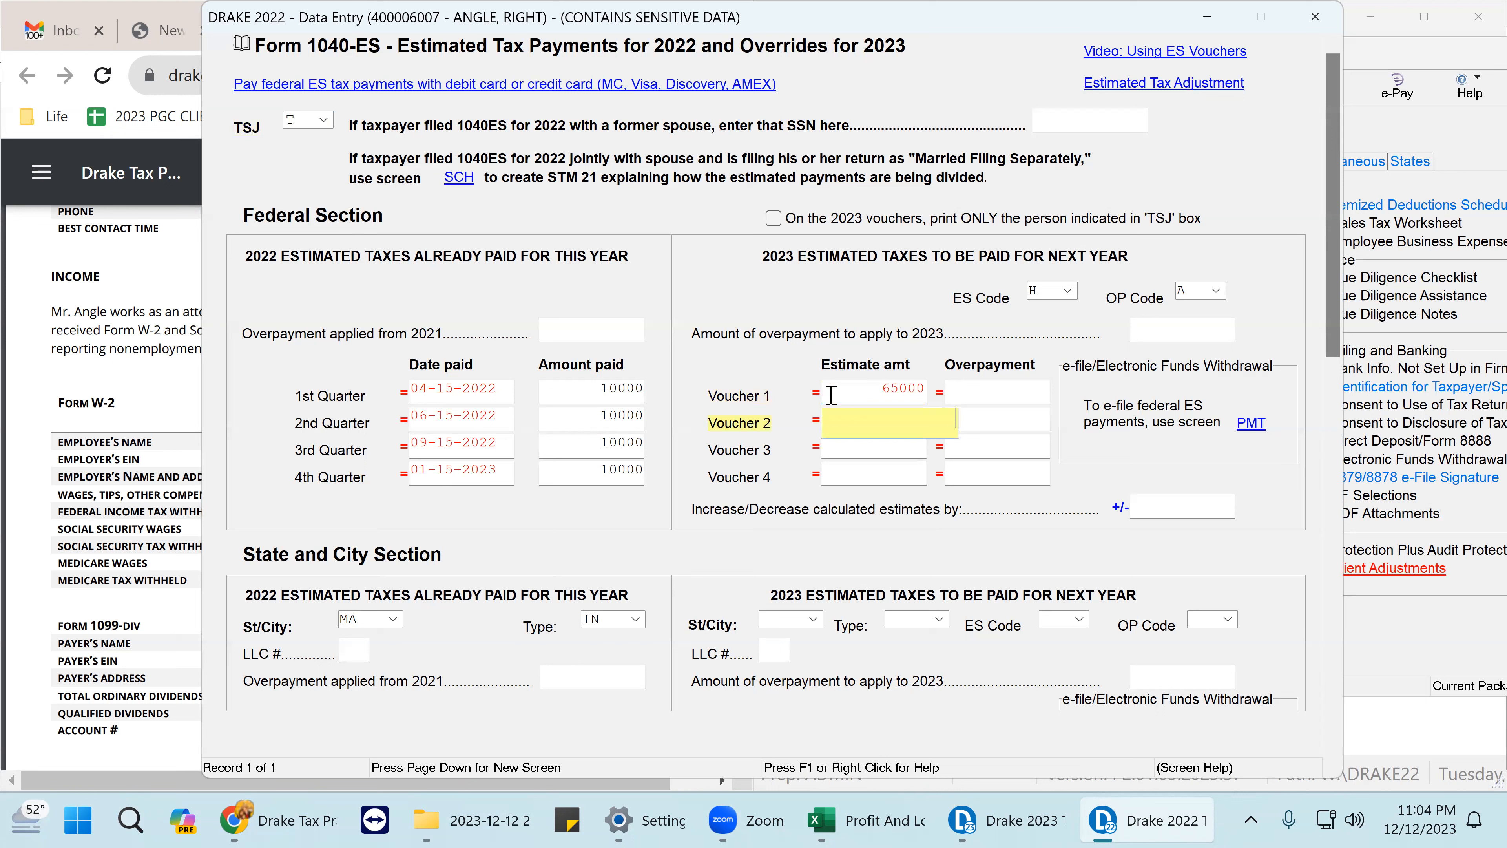
click(971, 389)
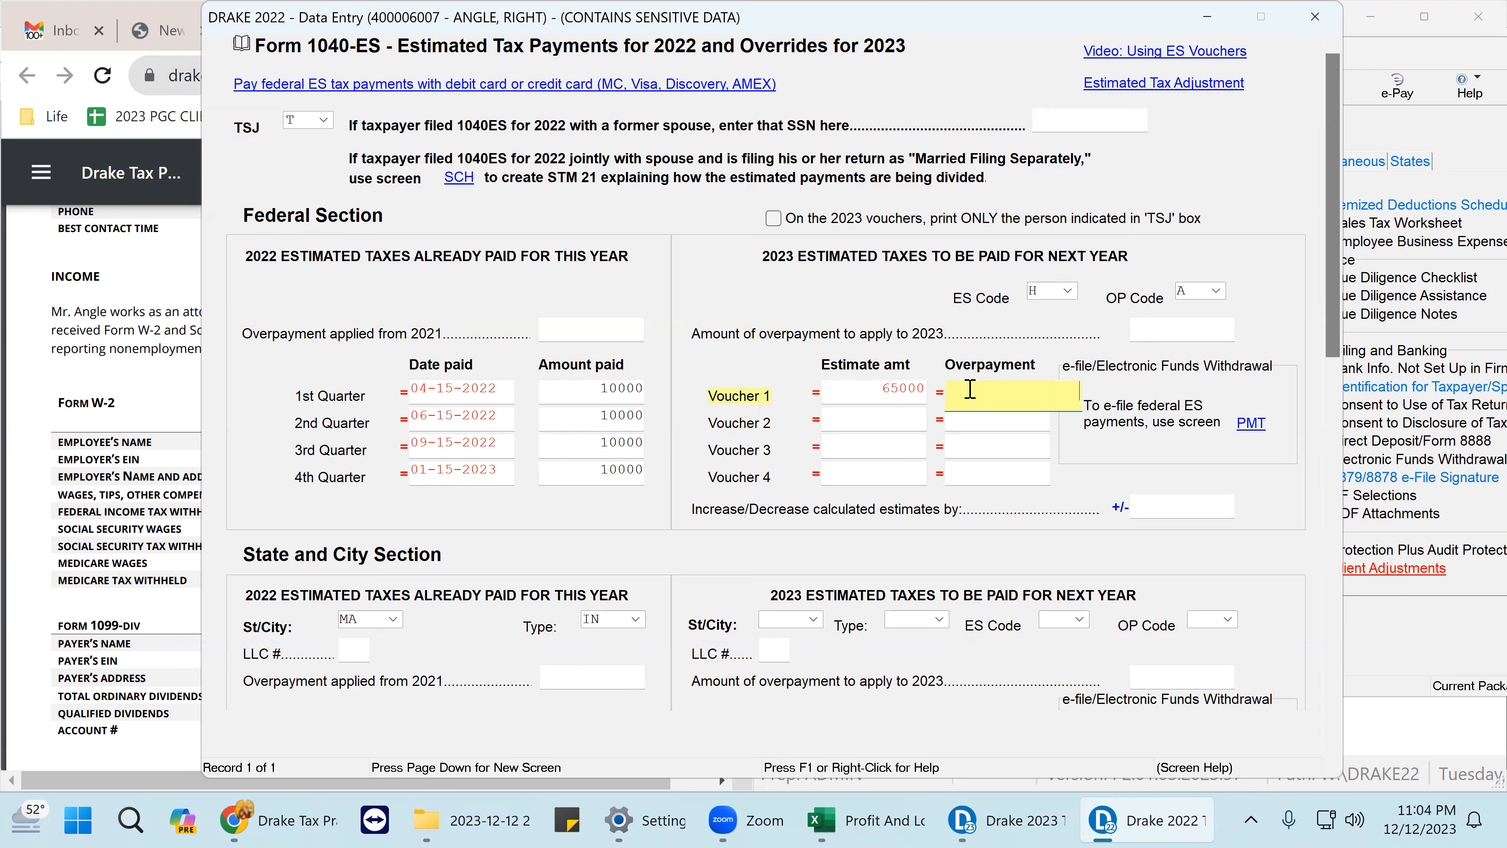
key(Return)
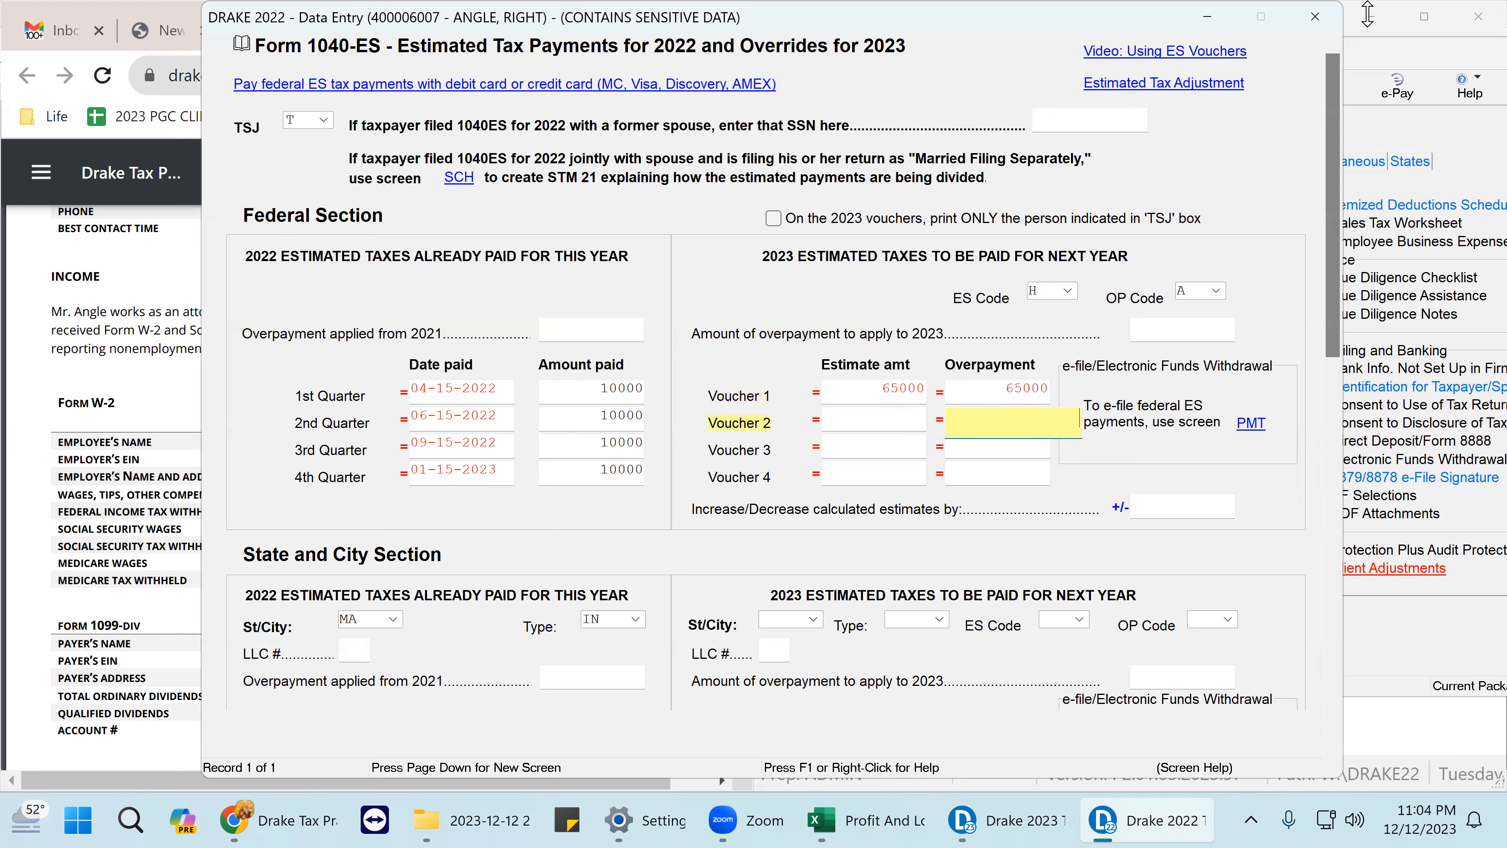
click(1300, 21)
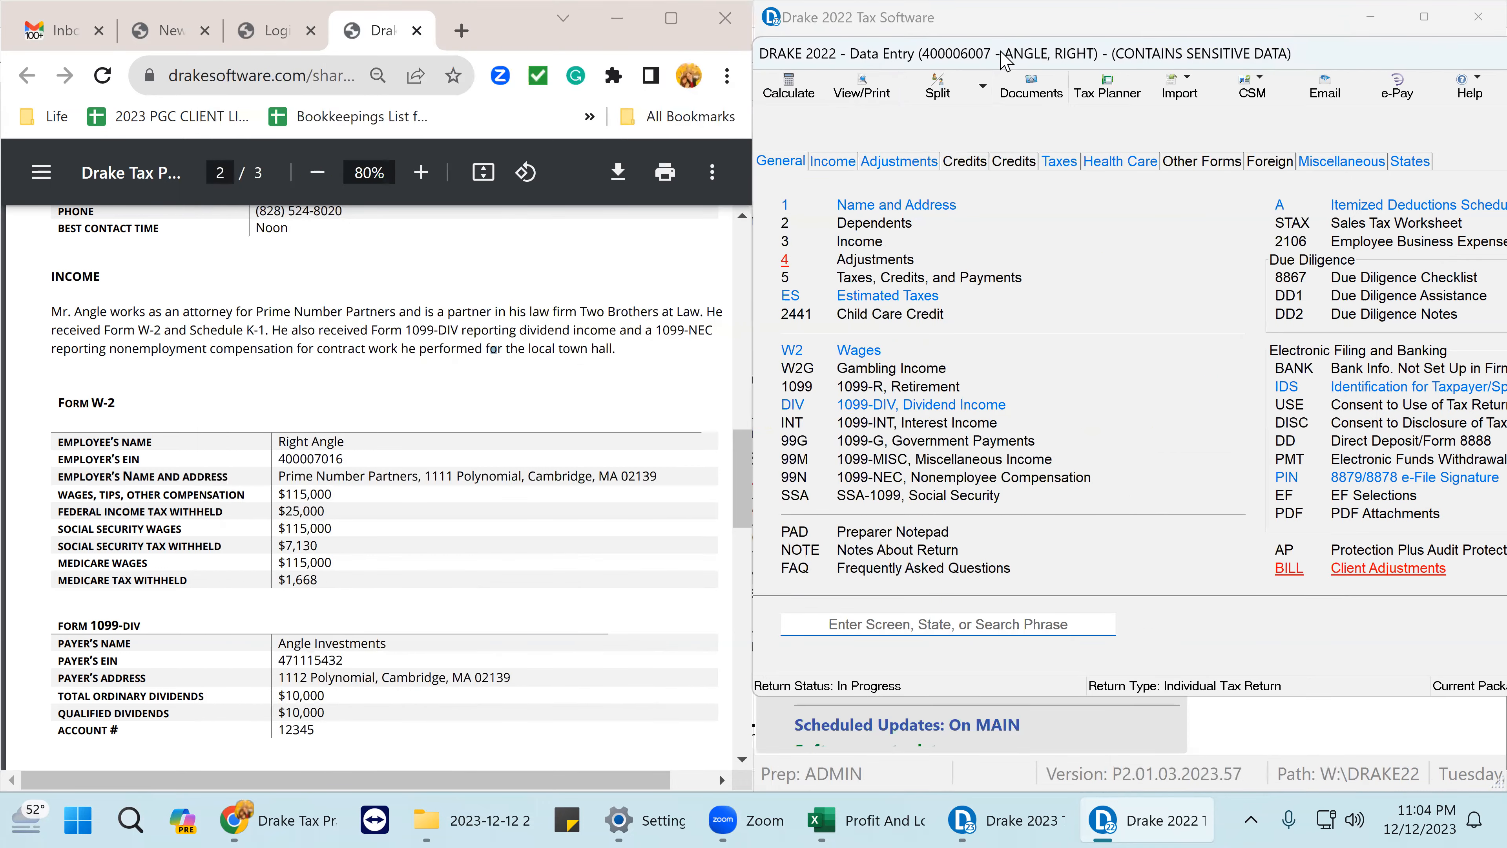
- Recalculate the return and scroll Form 1040 to the refund and overpayment lines
click(863, 93)
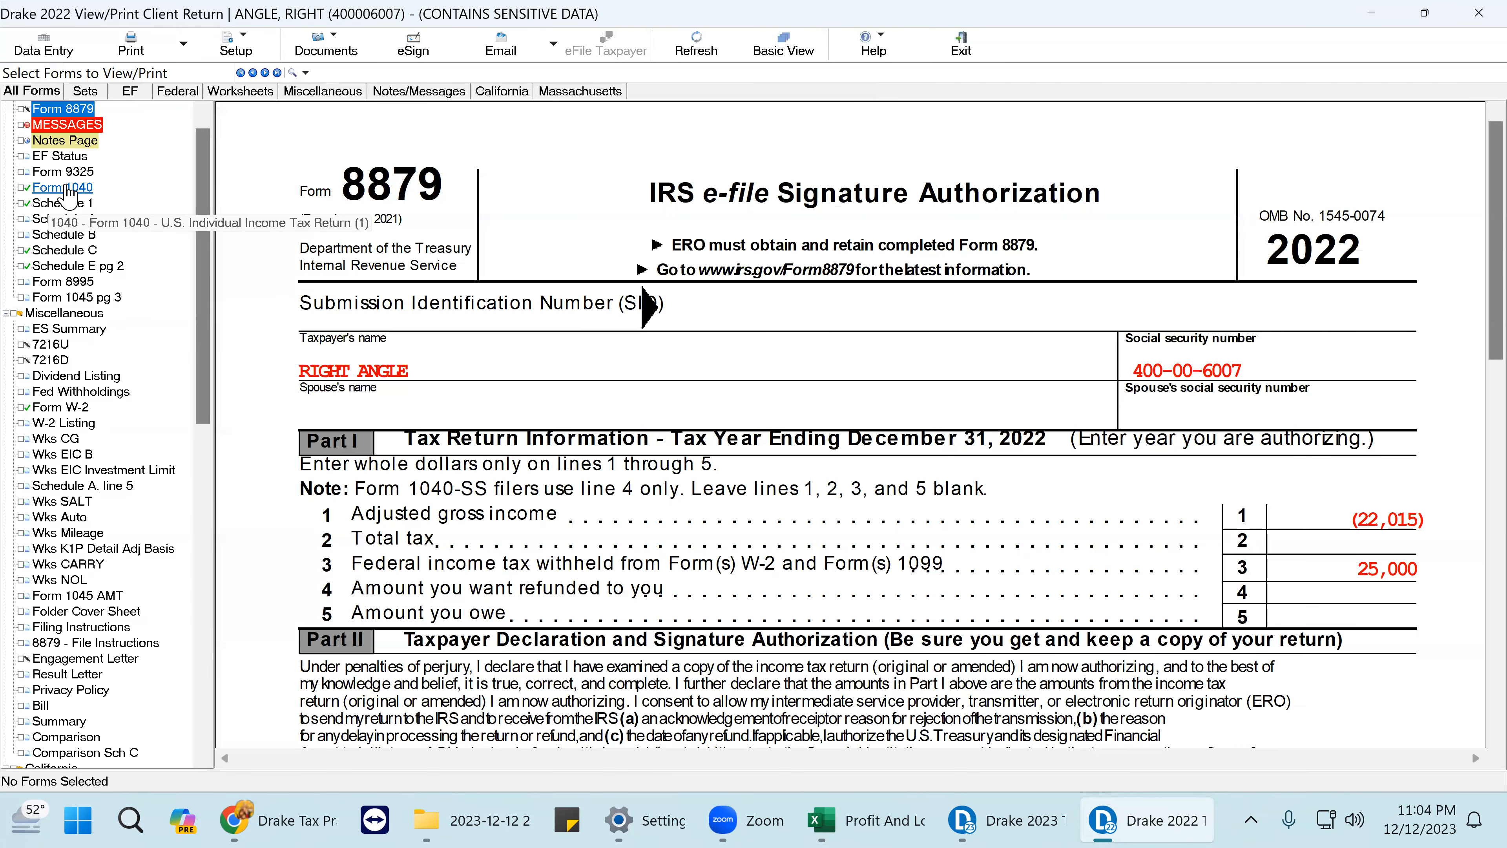
click(65, 189)
scroll(1075, 293, down, 7)
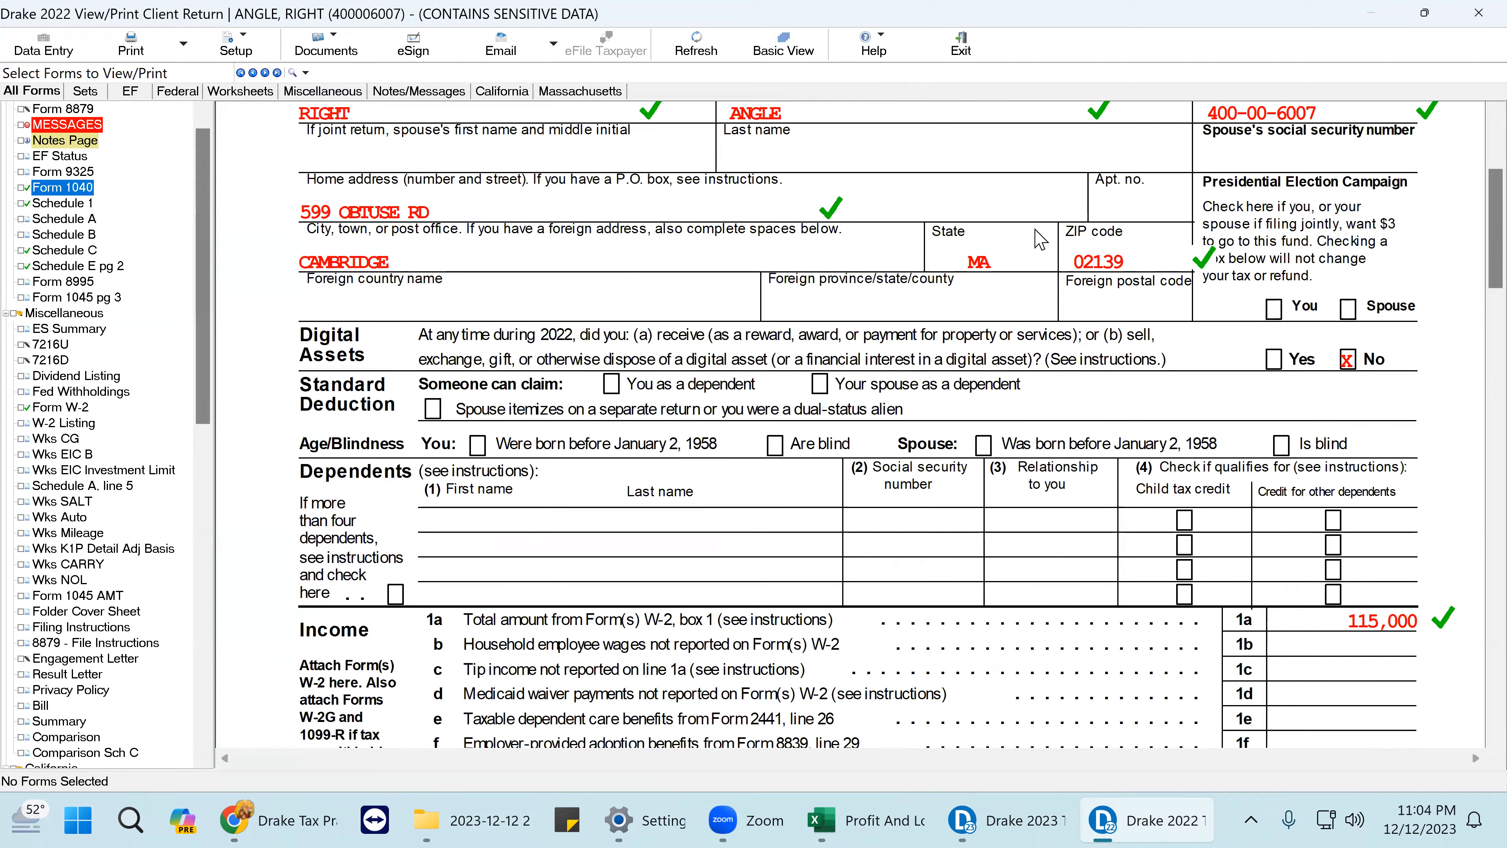
scroll(1075, 293, down, 20)
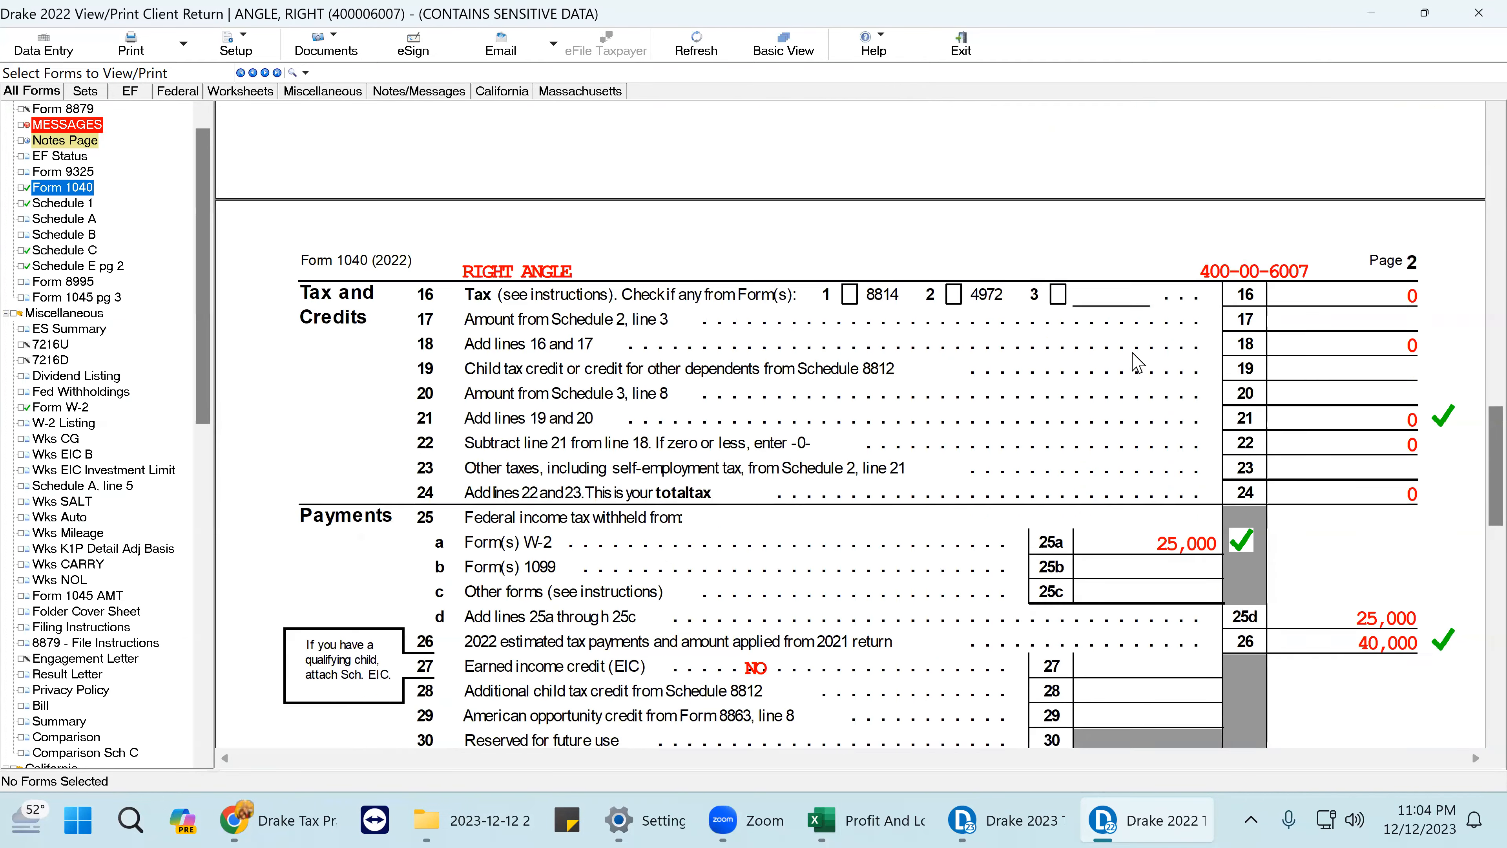
scroll(1137, 380, up, 2)
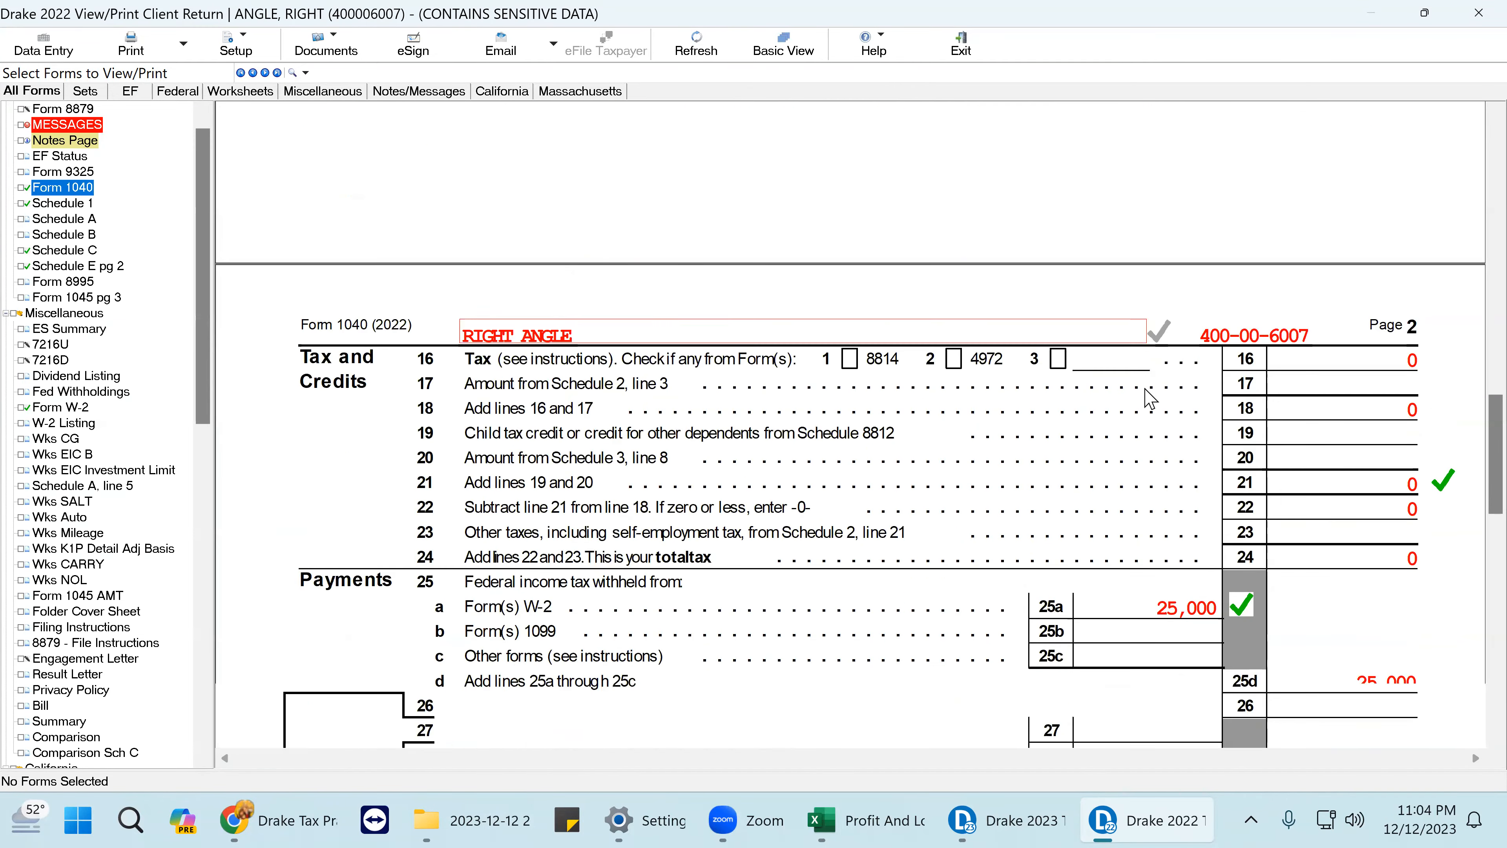
scroll(1412, 511, down, 3)
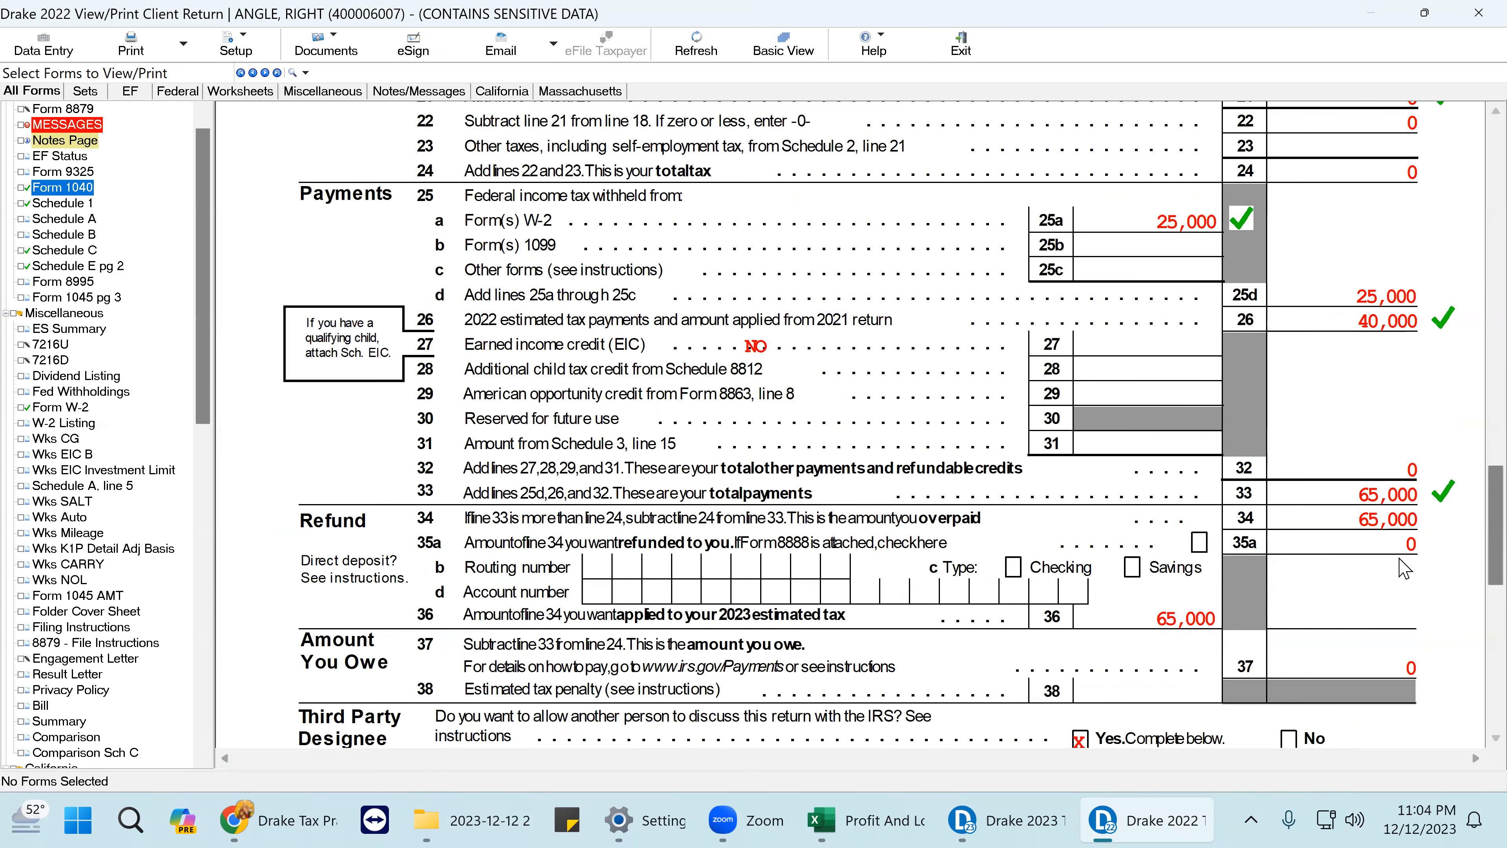
- Leave line 35a unmarked and tick-mark line 36's 65,000 applied to 2023 estimated tax
click(1416, 544)
click(1416, 544)
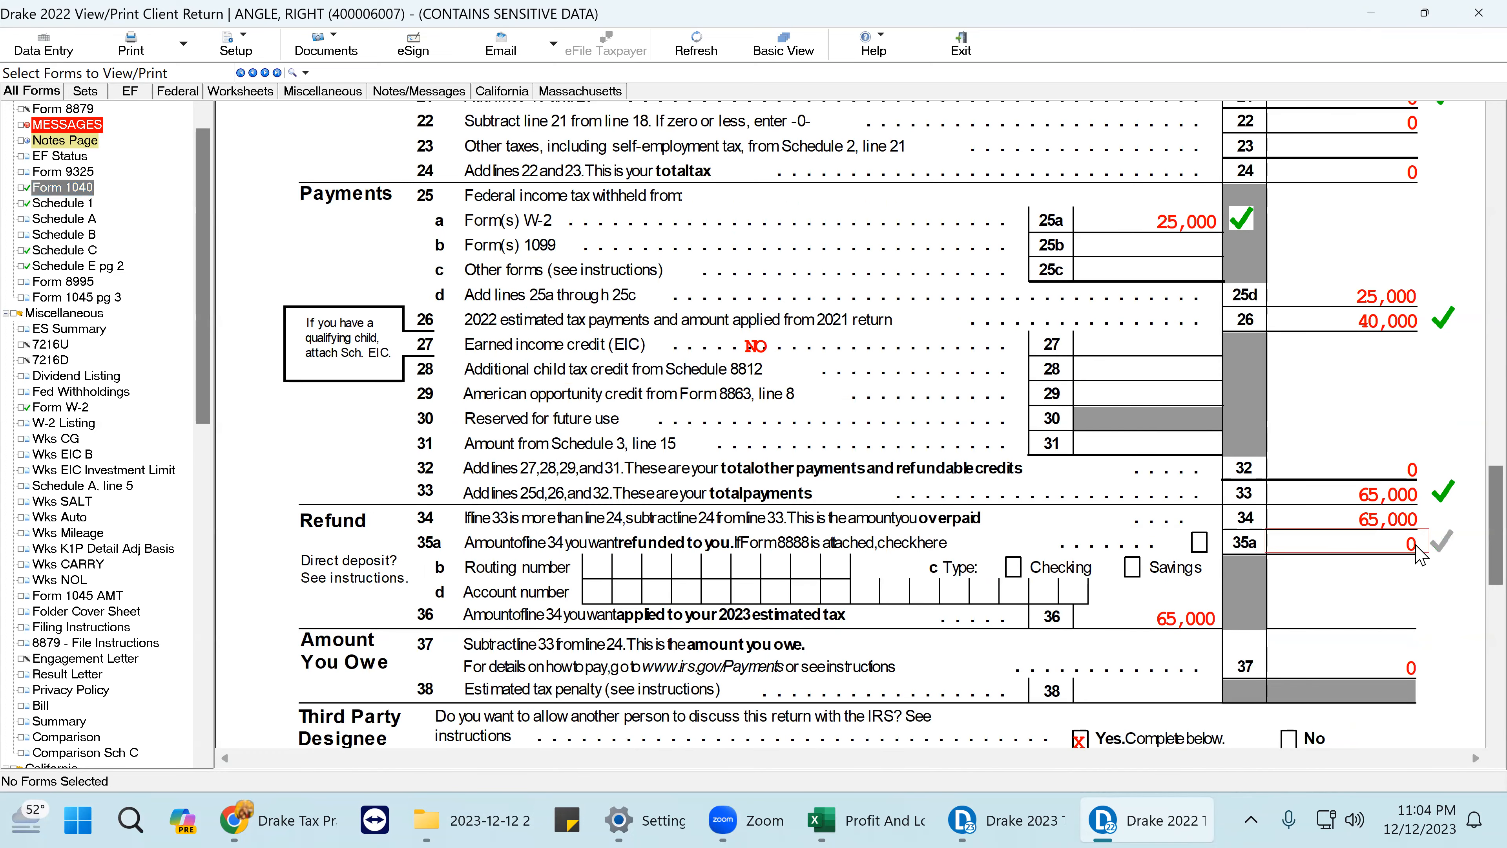
click(1416, 546)
click(1416, 545)
click(1189, 612)
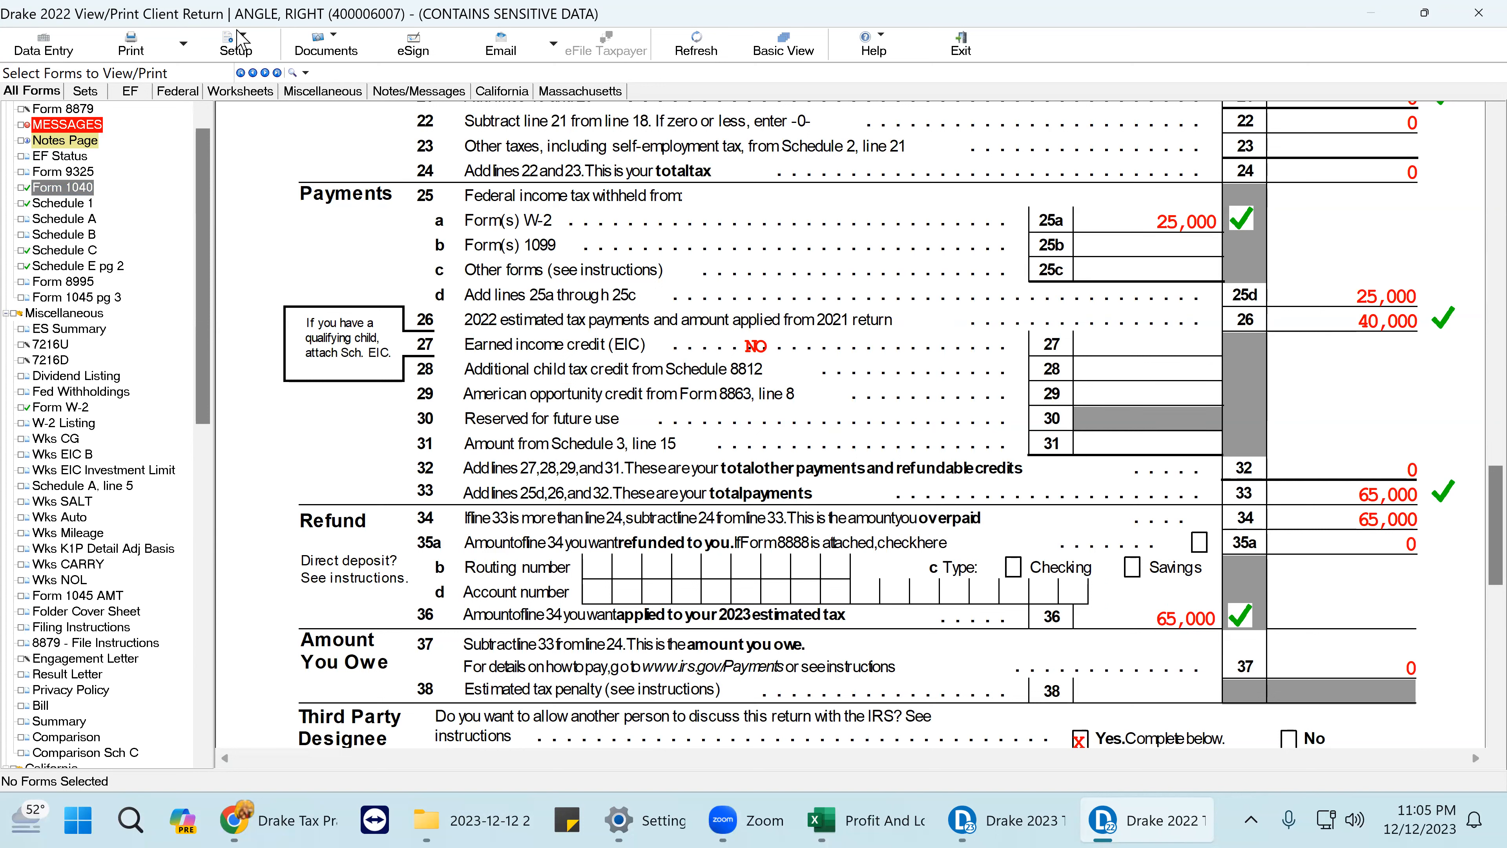
- Reopen the estimated tax screen, confirm overpayment code A, and close it
click(42, 47)
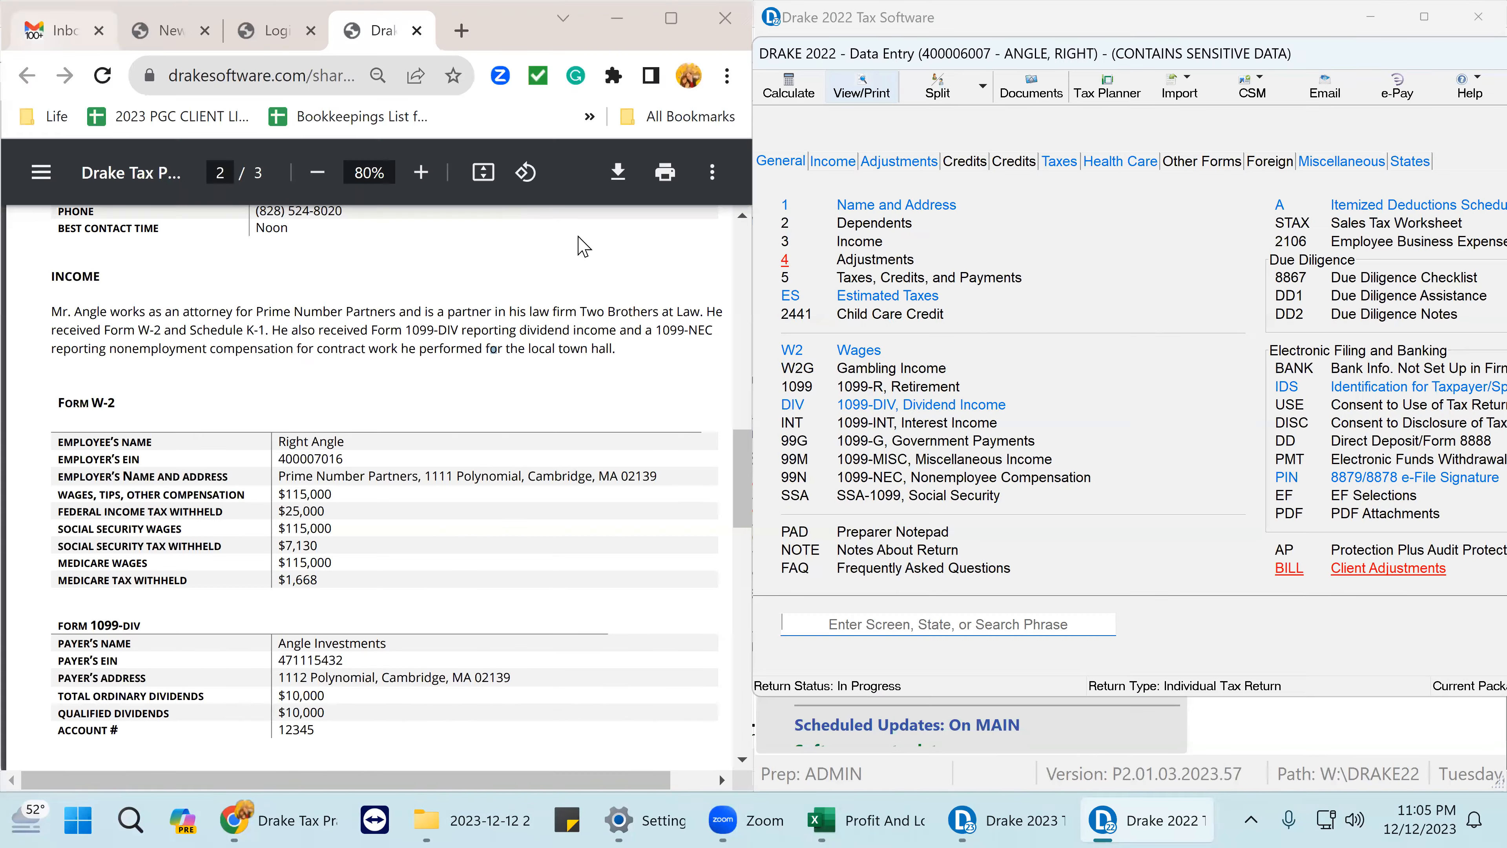
click(880, 300)
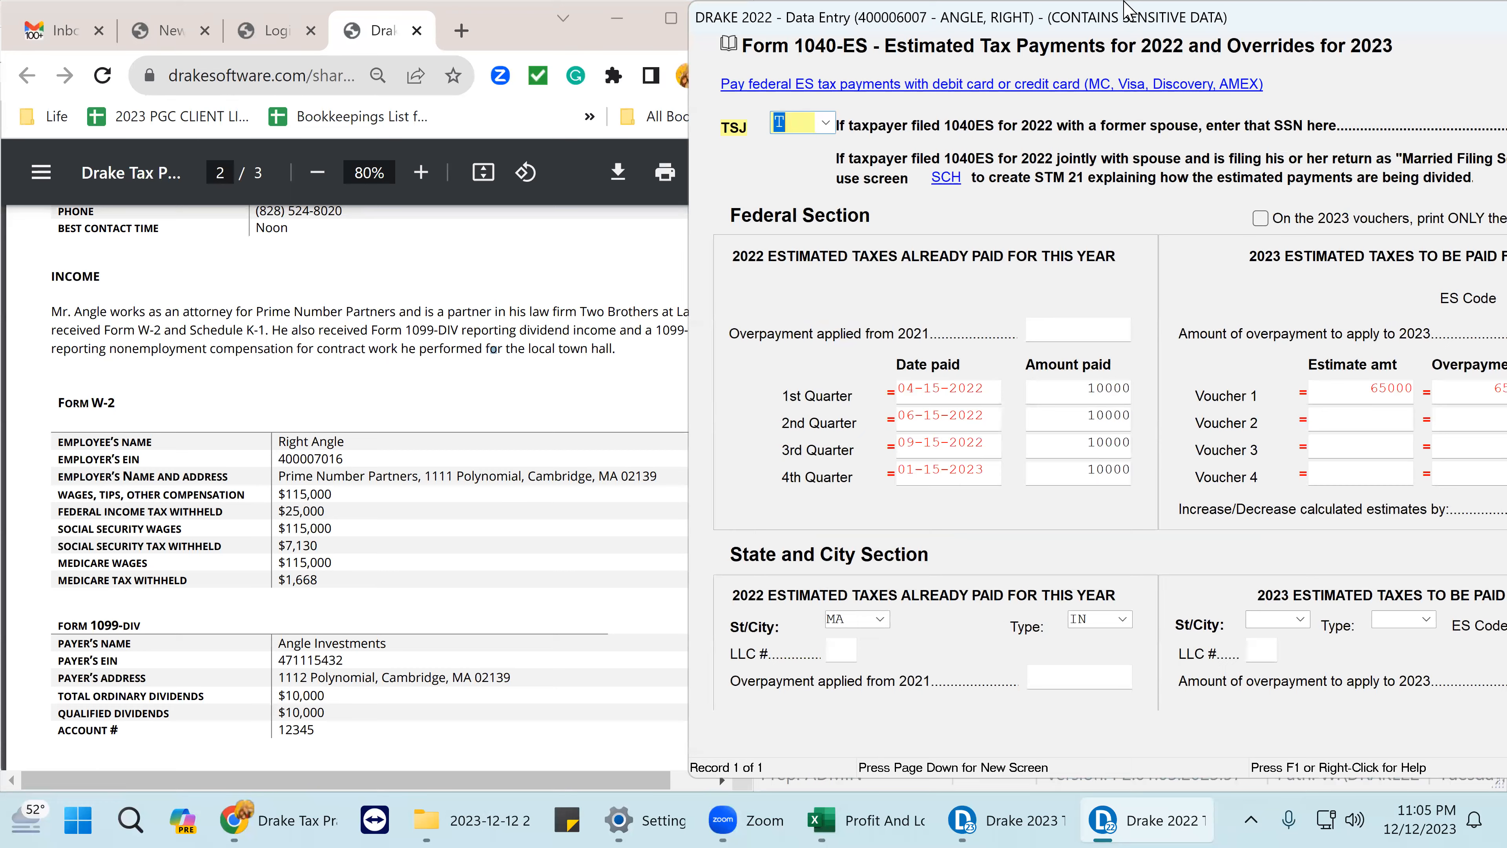
drag(1126, 9, 693, 17)
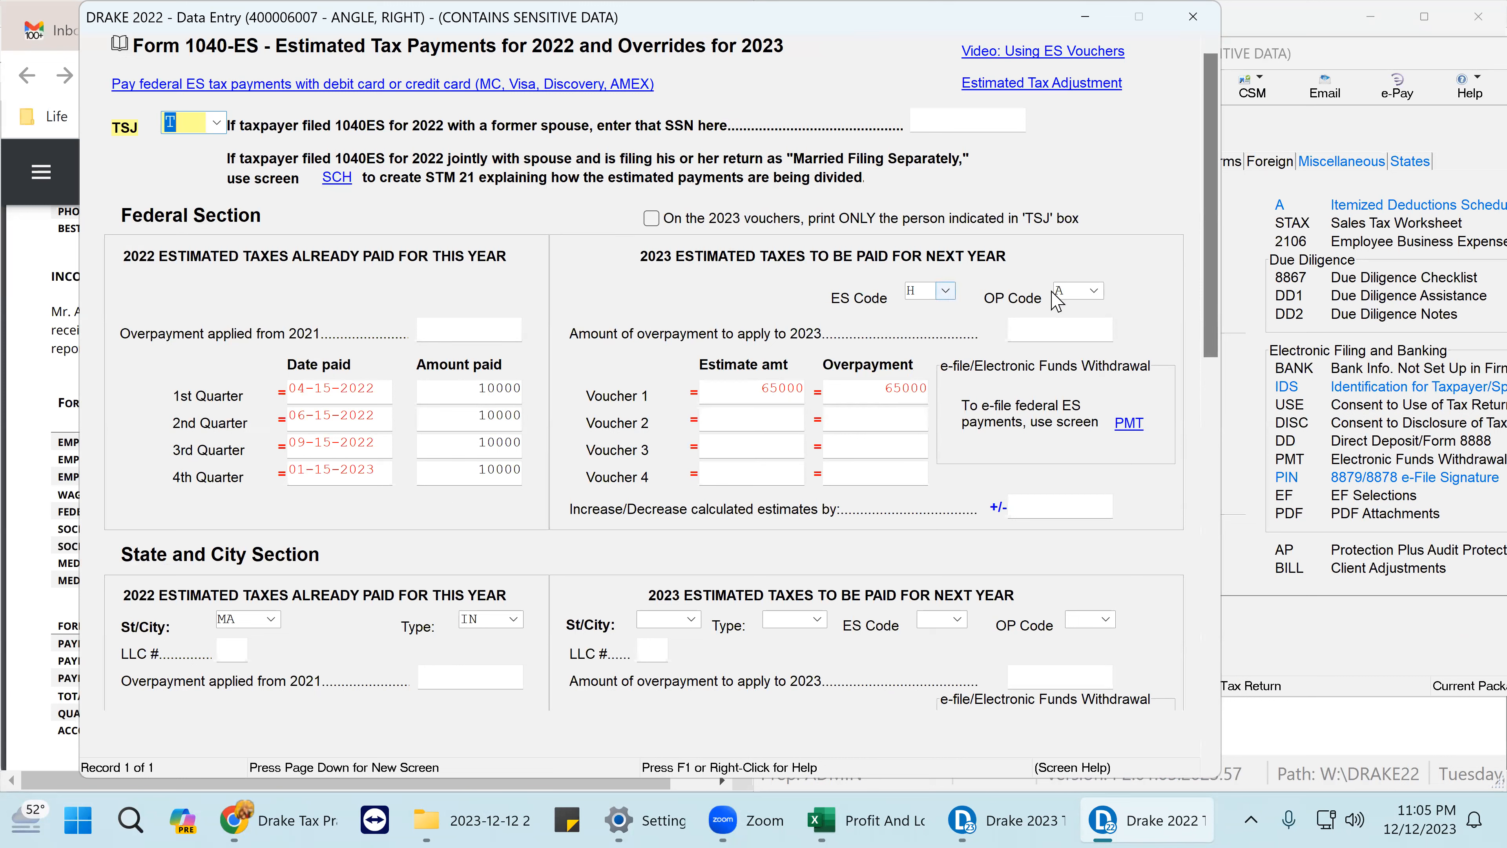
click(1108, 292)
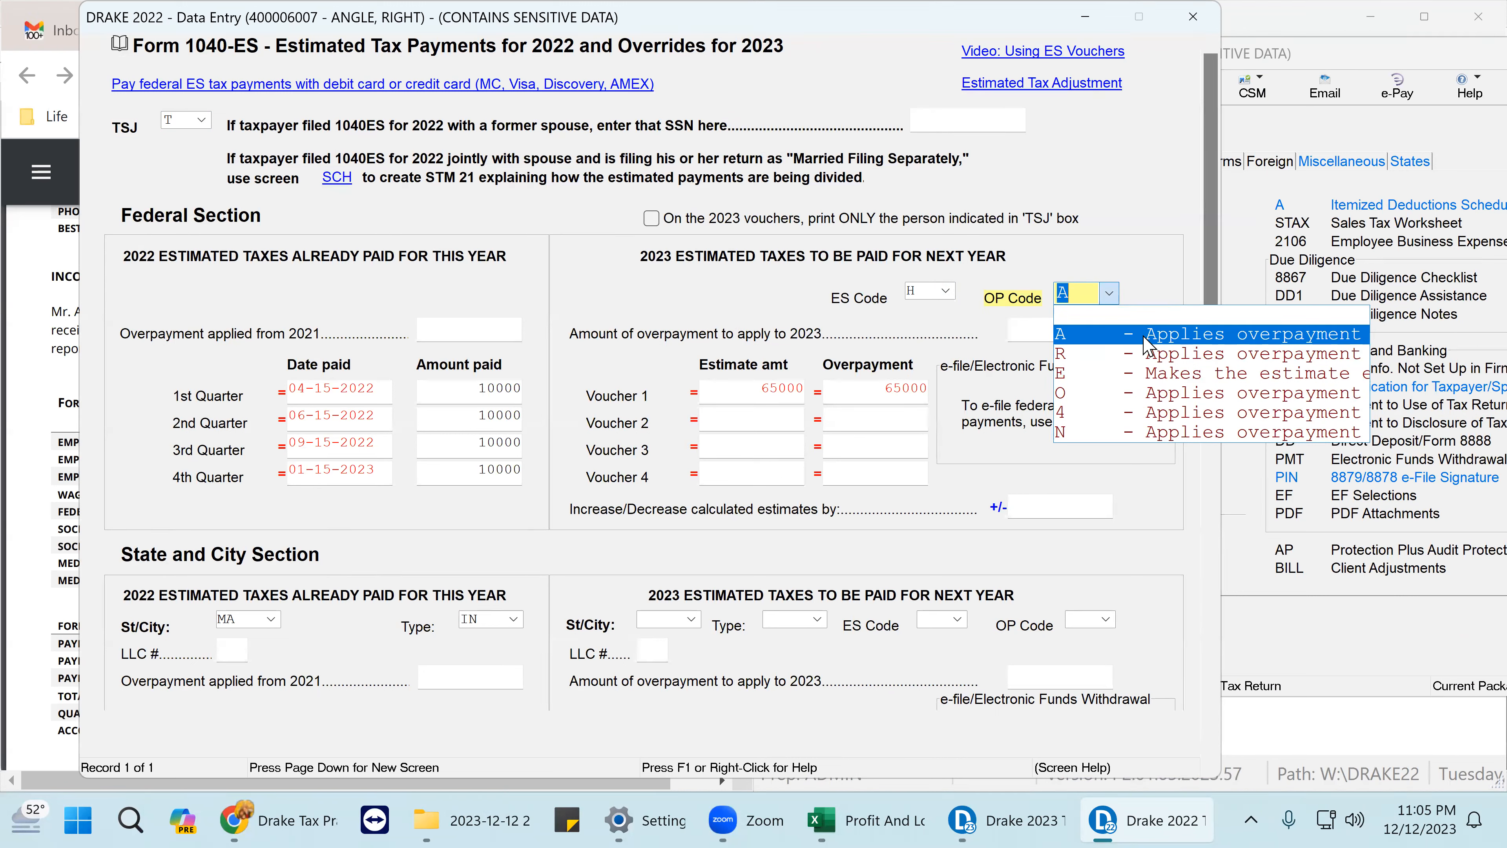
click(1128, 335)
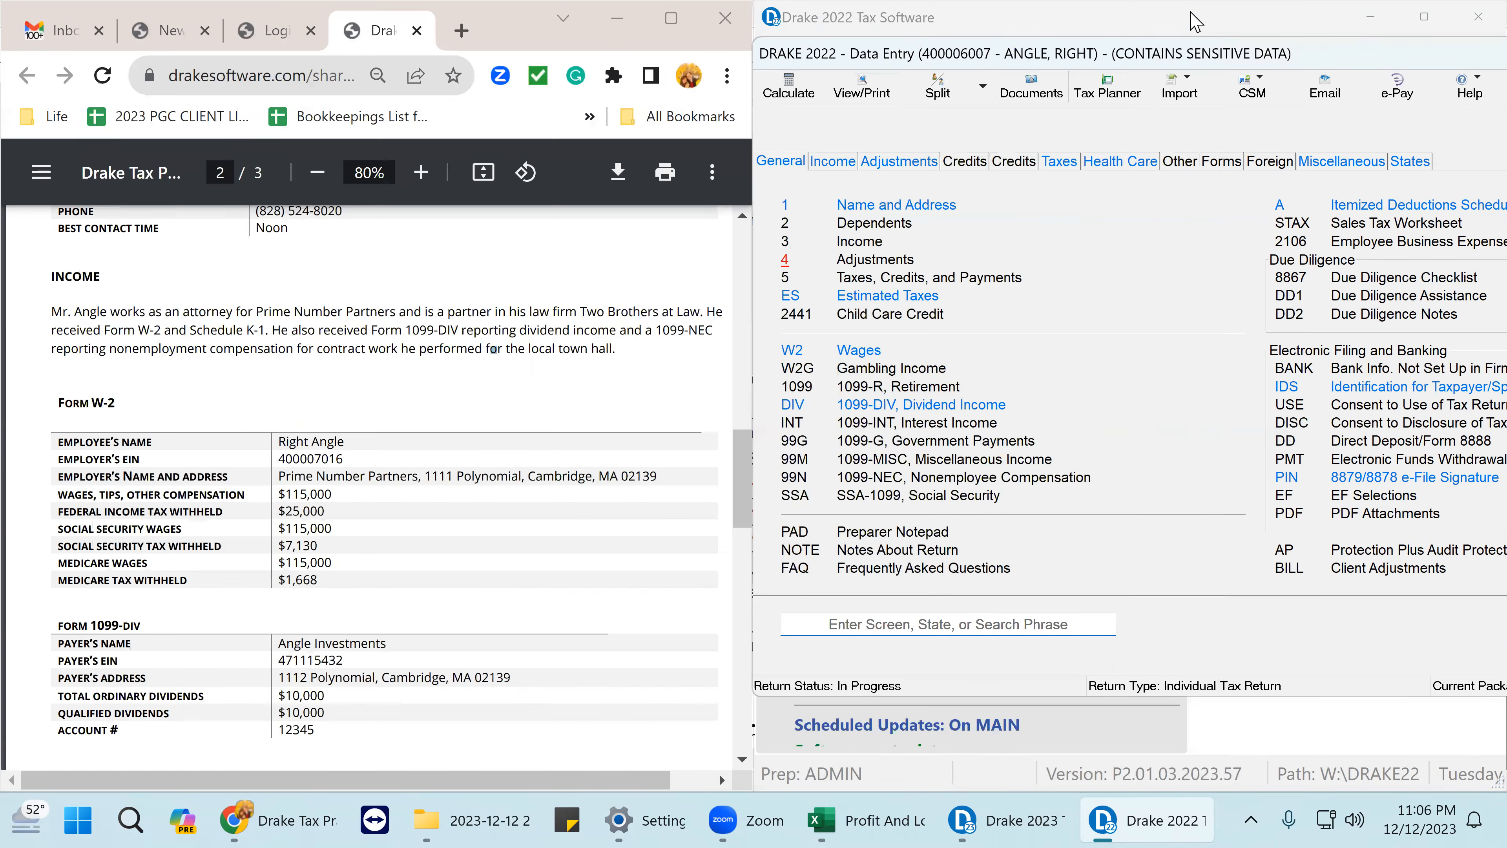
click(1192, 21)
- Scroll the case-study PDF to page 3 and enlarge the data entry window on the right
scroll(648, 407, down, 10)
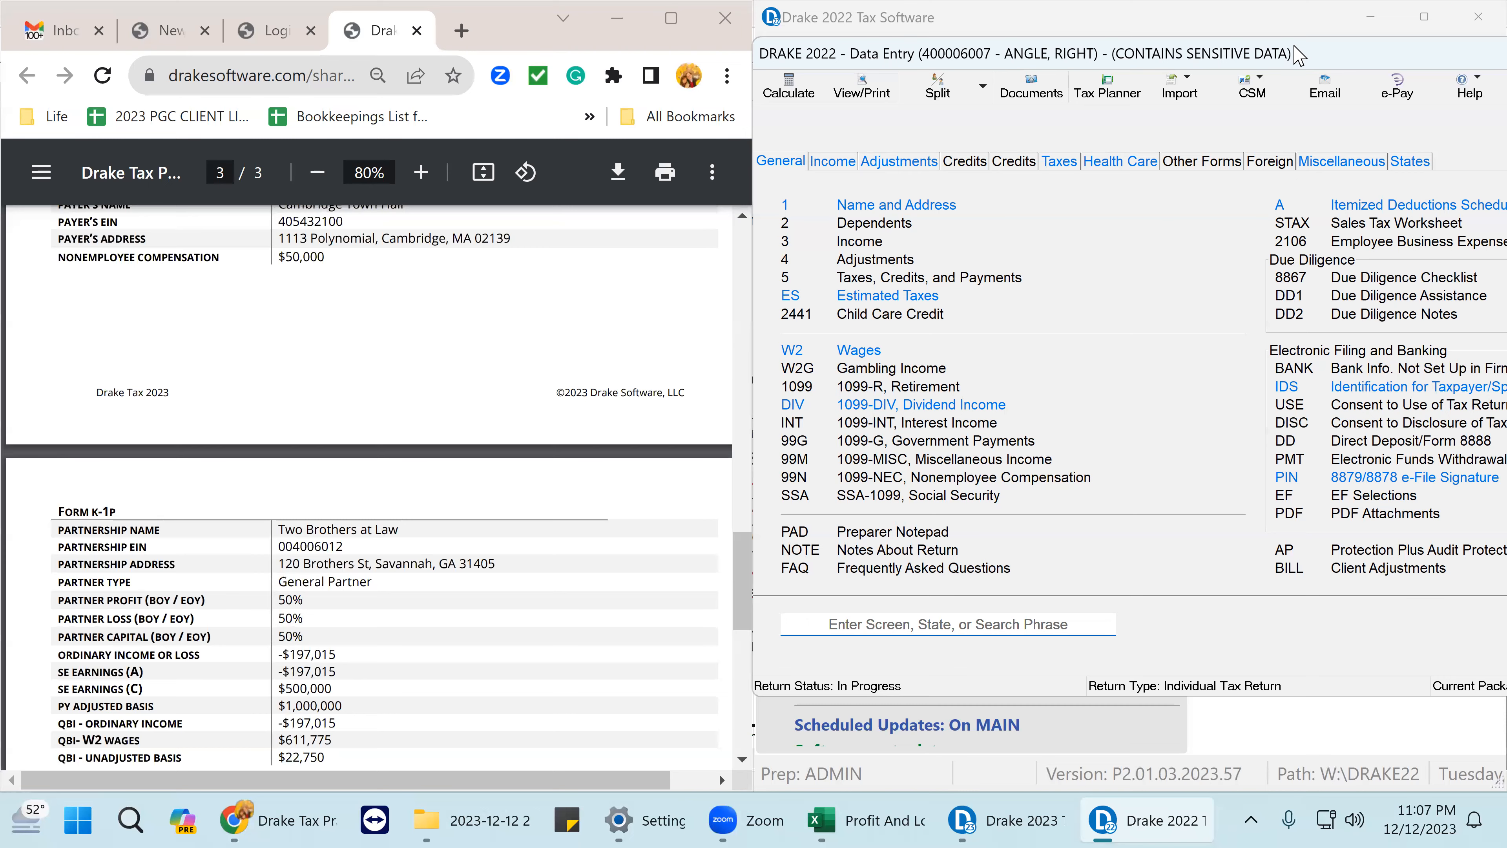
drag(1295, 47, 970, 49)
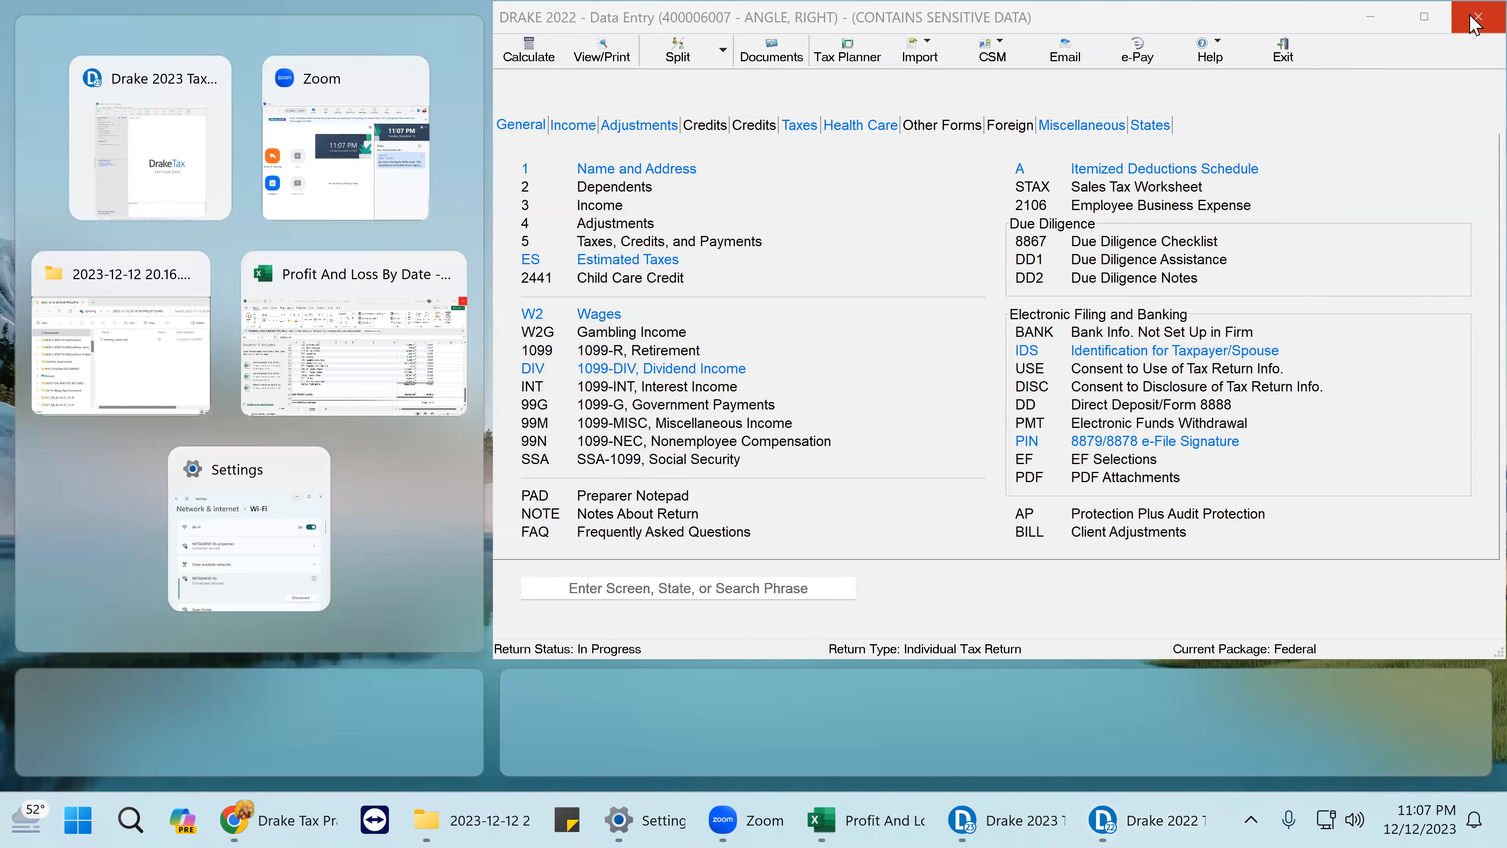
key(Escape)
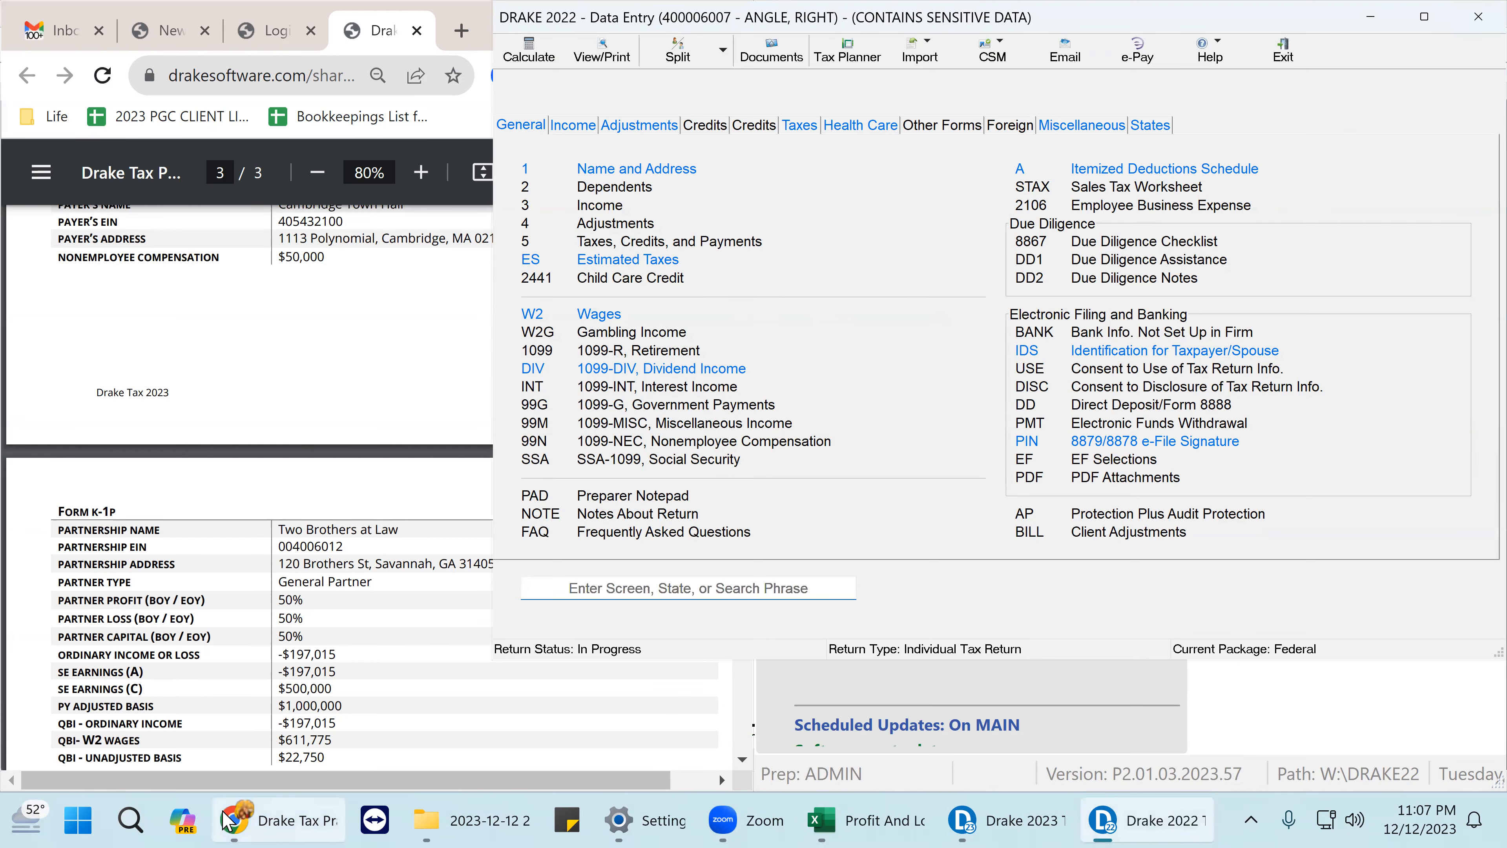
mouse_move(285, 822)
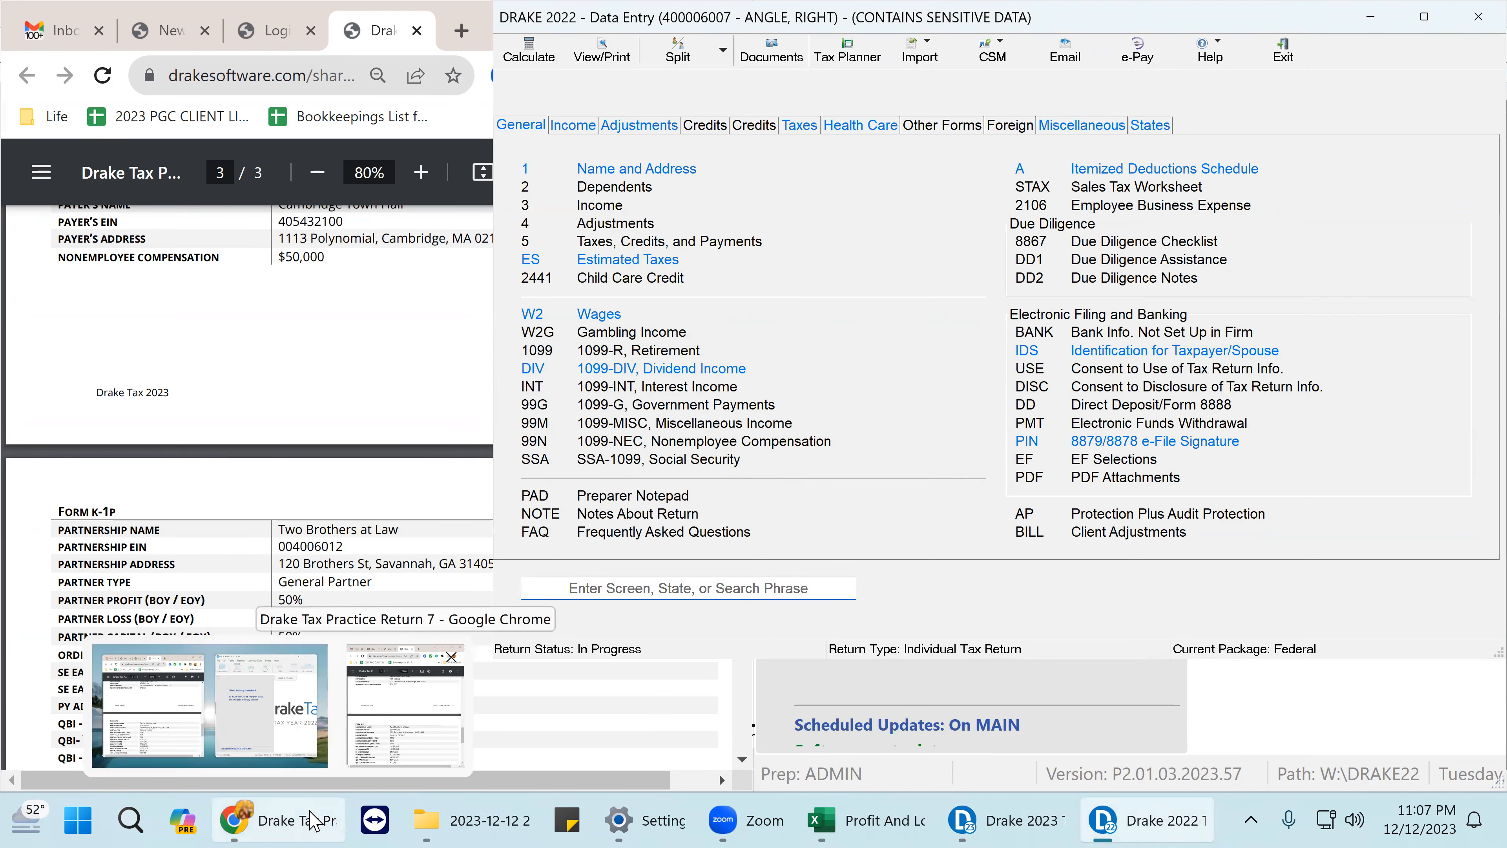